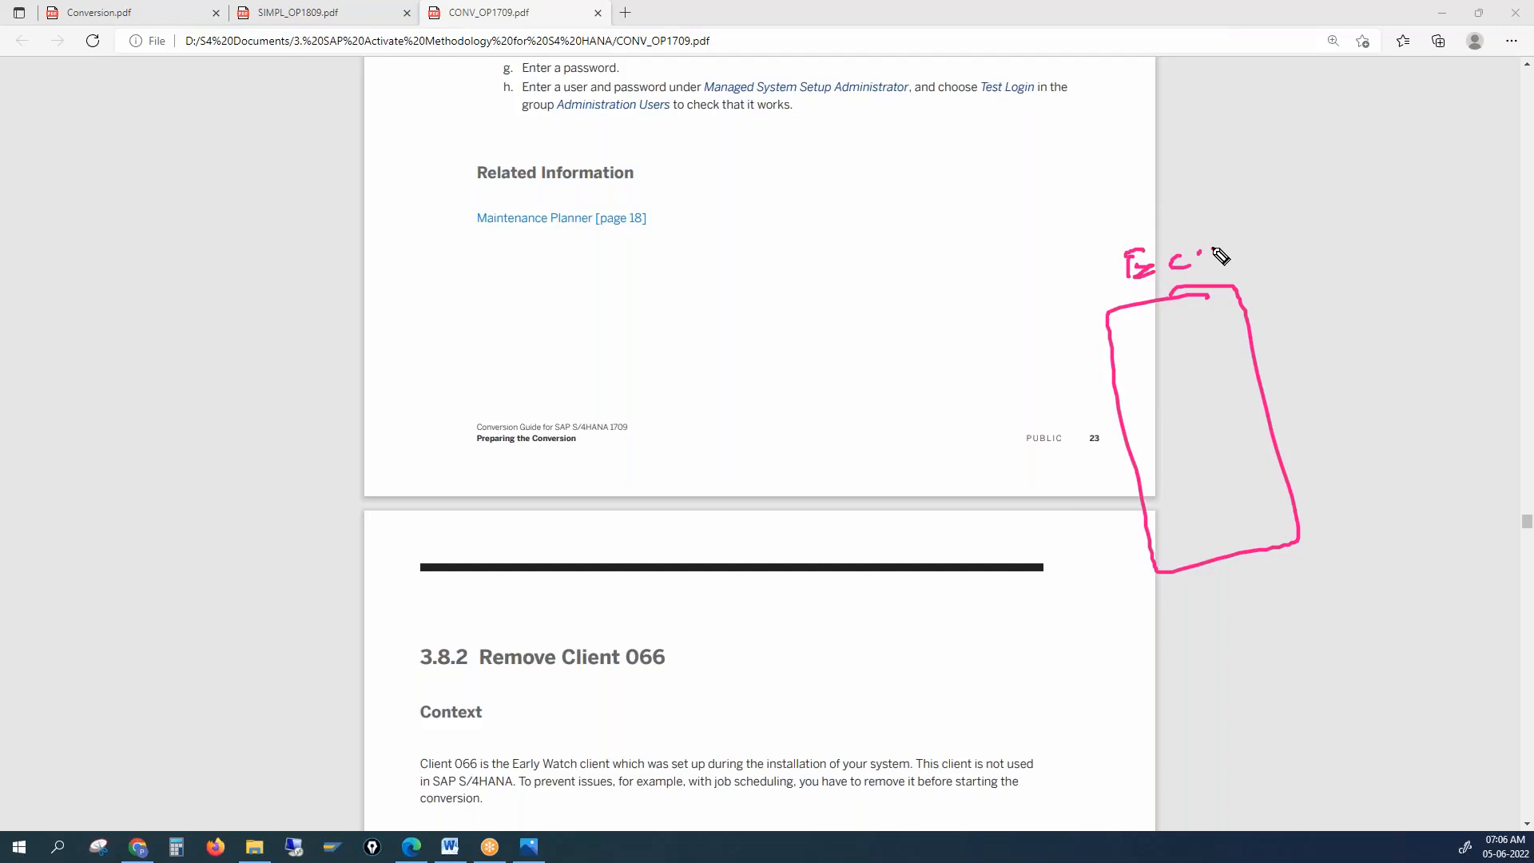
Handwrite a pink 'CVI' note beside the rectangle and bring the SAP logon window over the PDF
left_click(1213, 248)
mouse_move(1289, 264)
left_mouse_down()
mouse_move(1293, 284)
mouse_move(1340, 255)
left_mouse_up()
mouse_move(1331, 256)
left_mouse_down()
mouse_move(1329, 273)
mouse_move(1345, 268)
left_mouse_up()
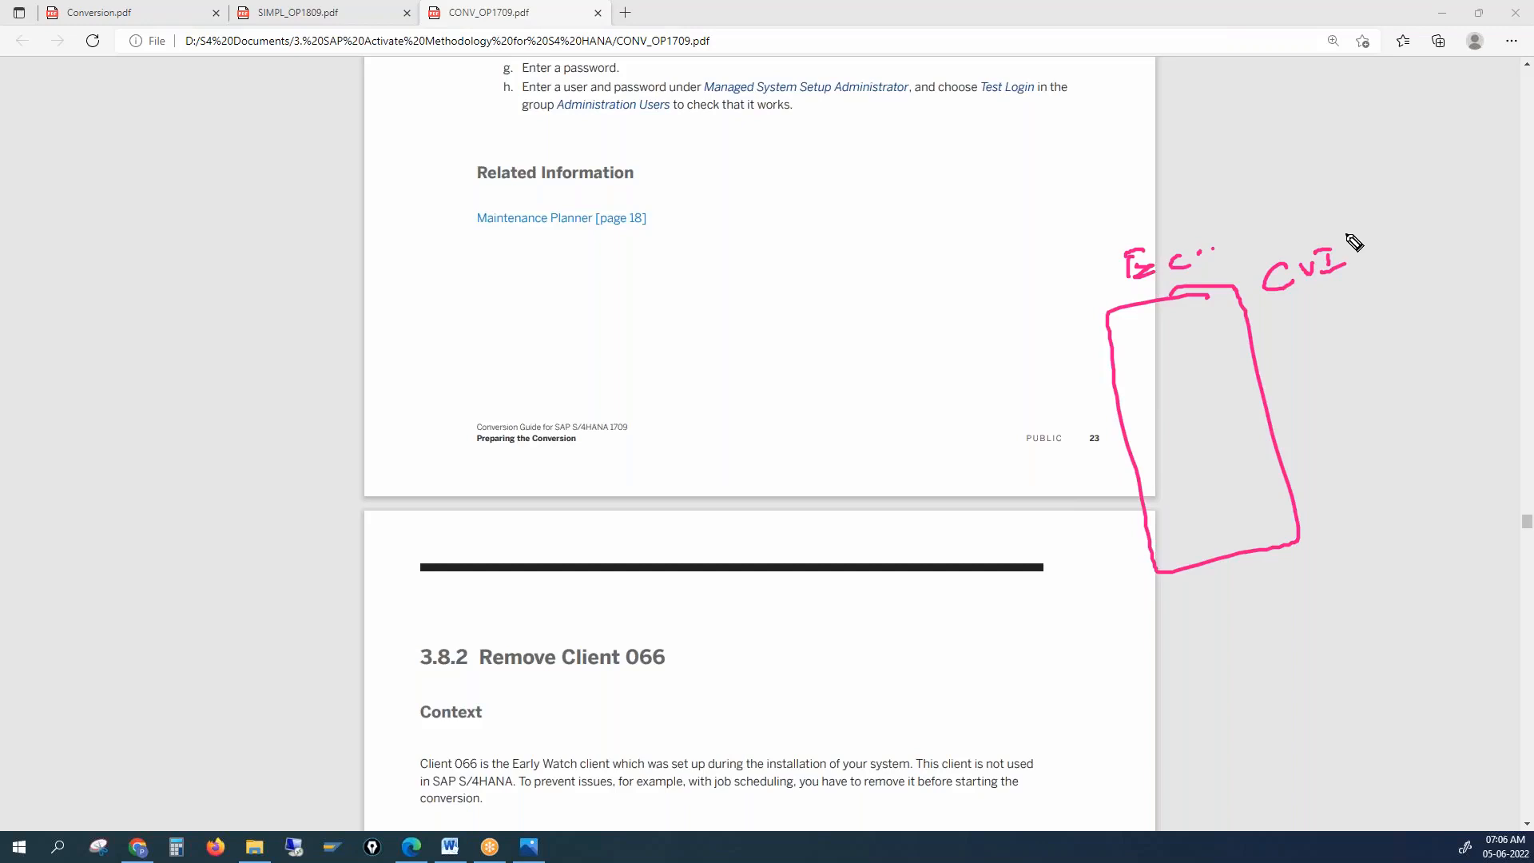
left_click(1360, 247)
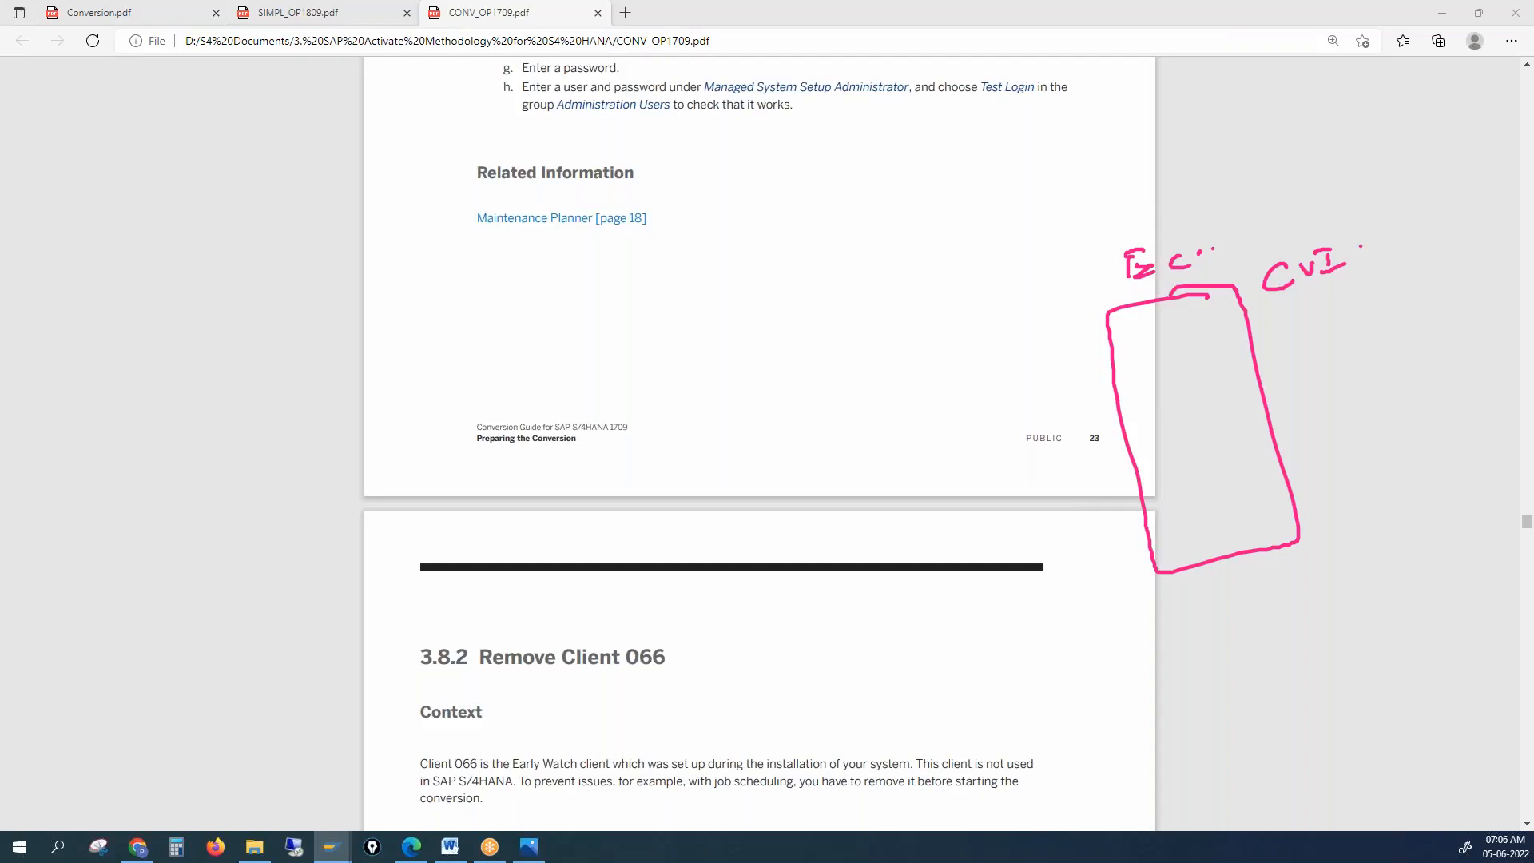
left_click_drag(2, 559, 648, 217)
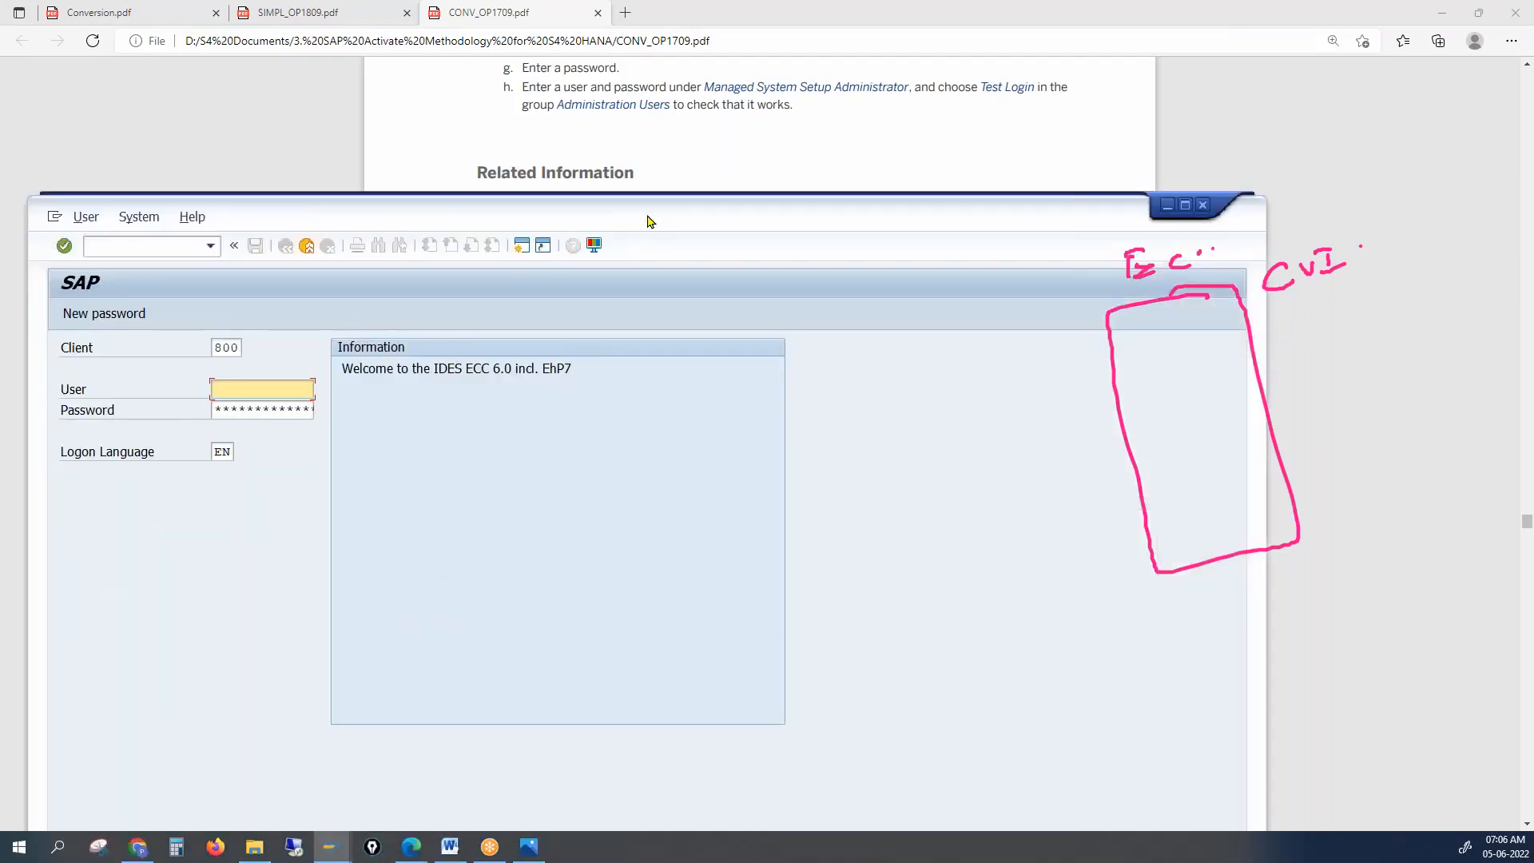
Maximize the SAP logon window, clear the annotations, enter the user ID and attempt to log on
double_click(648, 221)
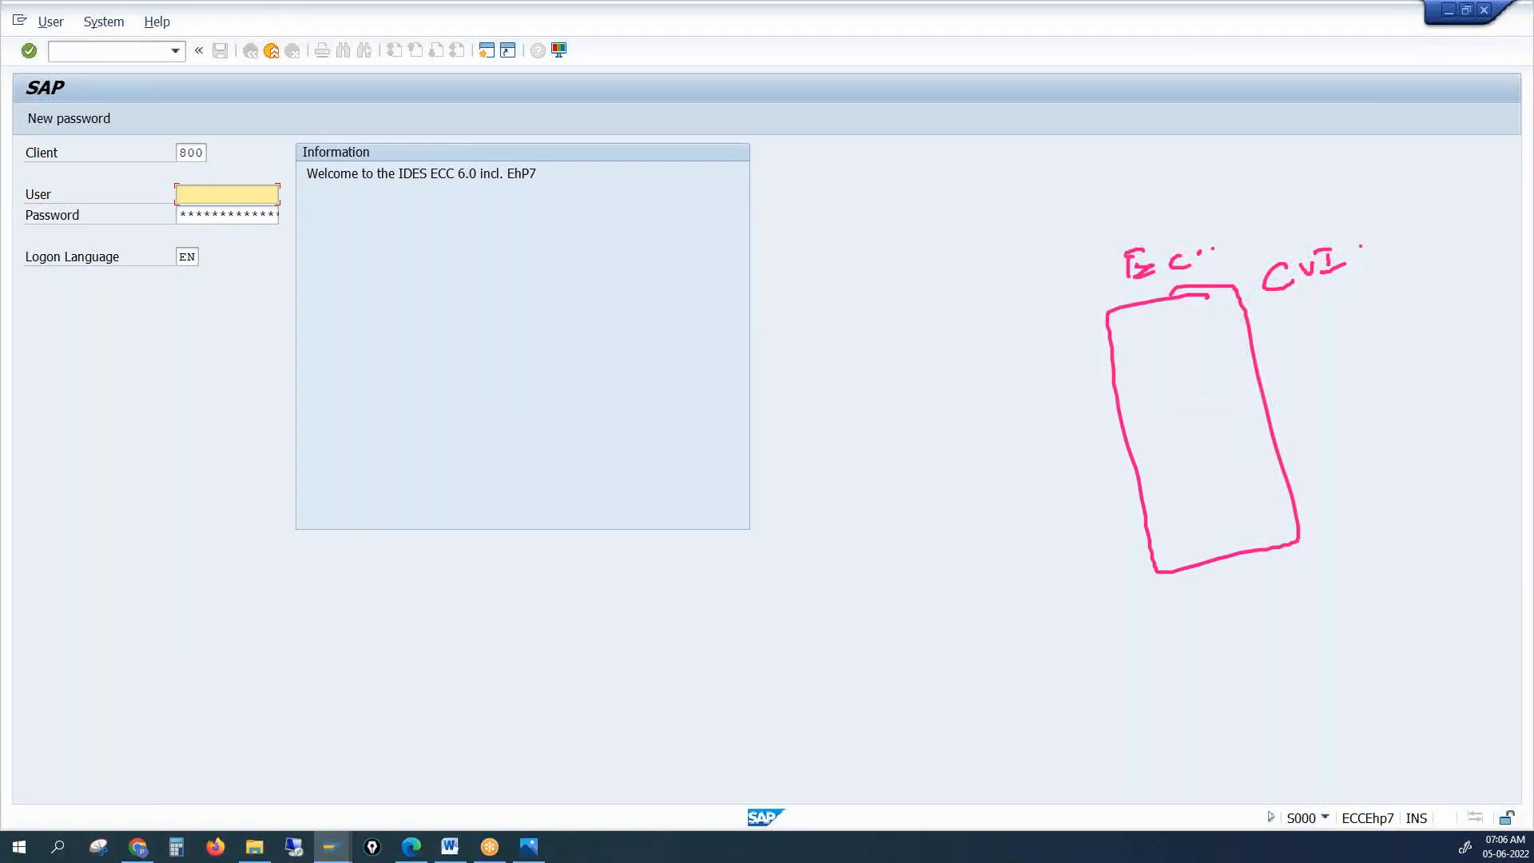
key("Escape")
left_click(244, 198)
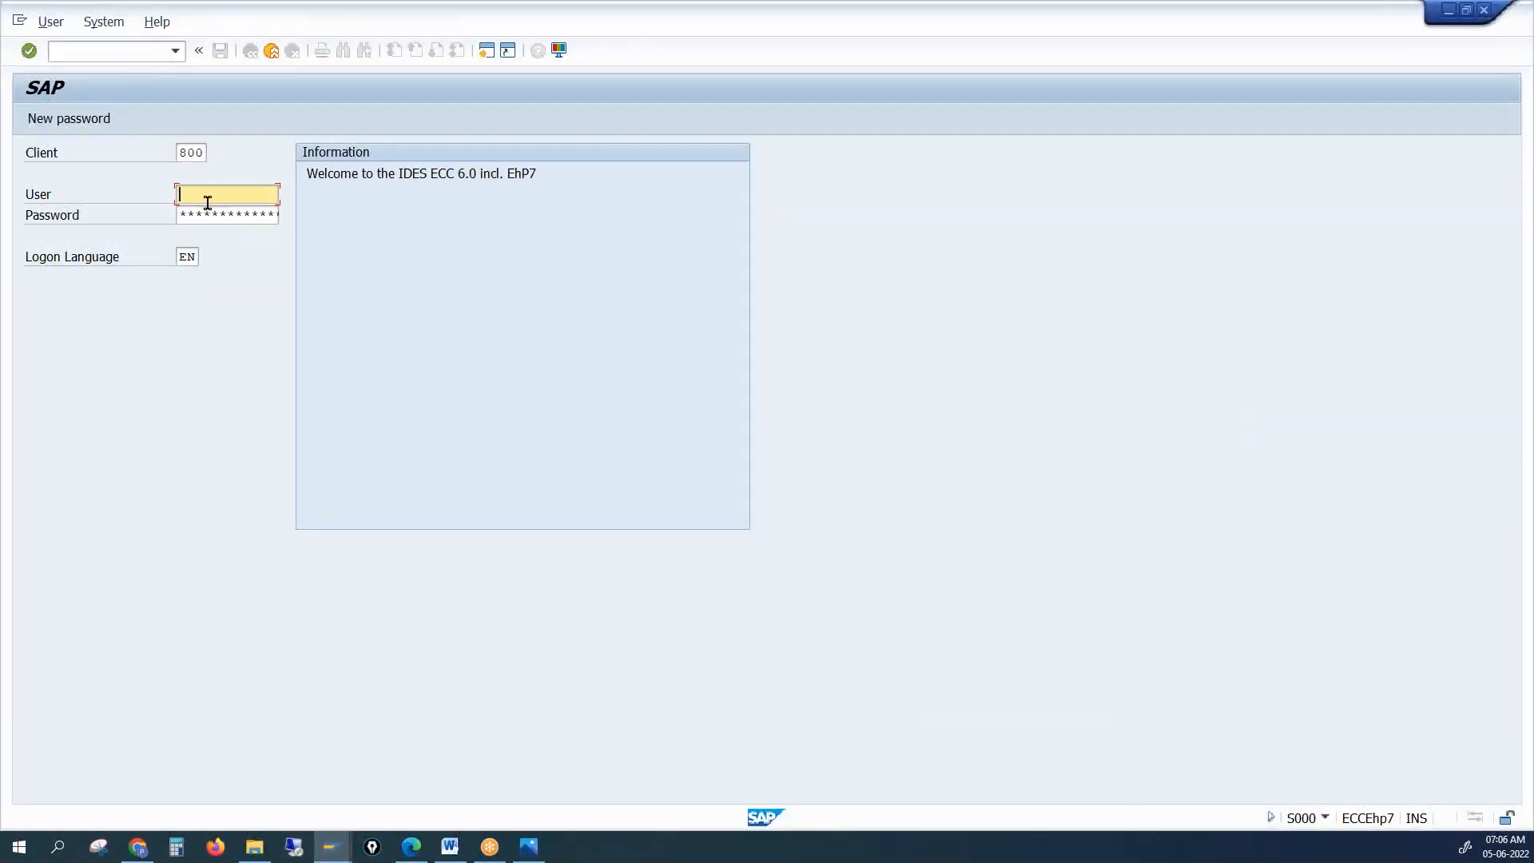
type("sd01")
key("Tab")
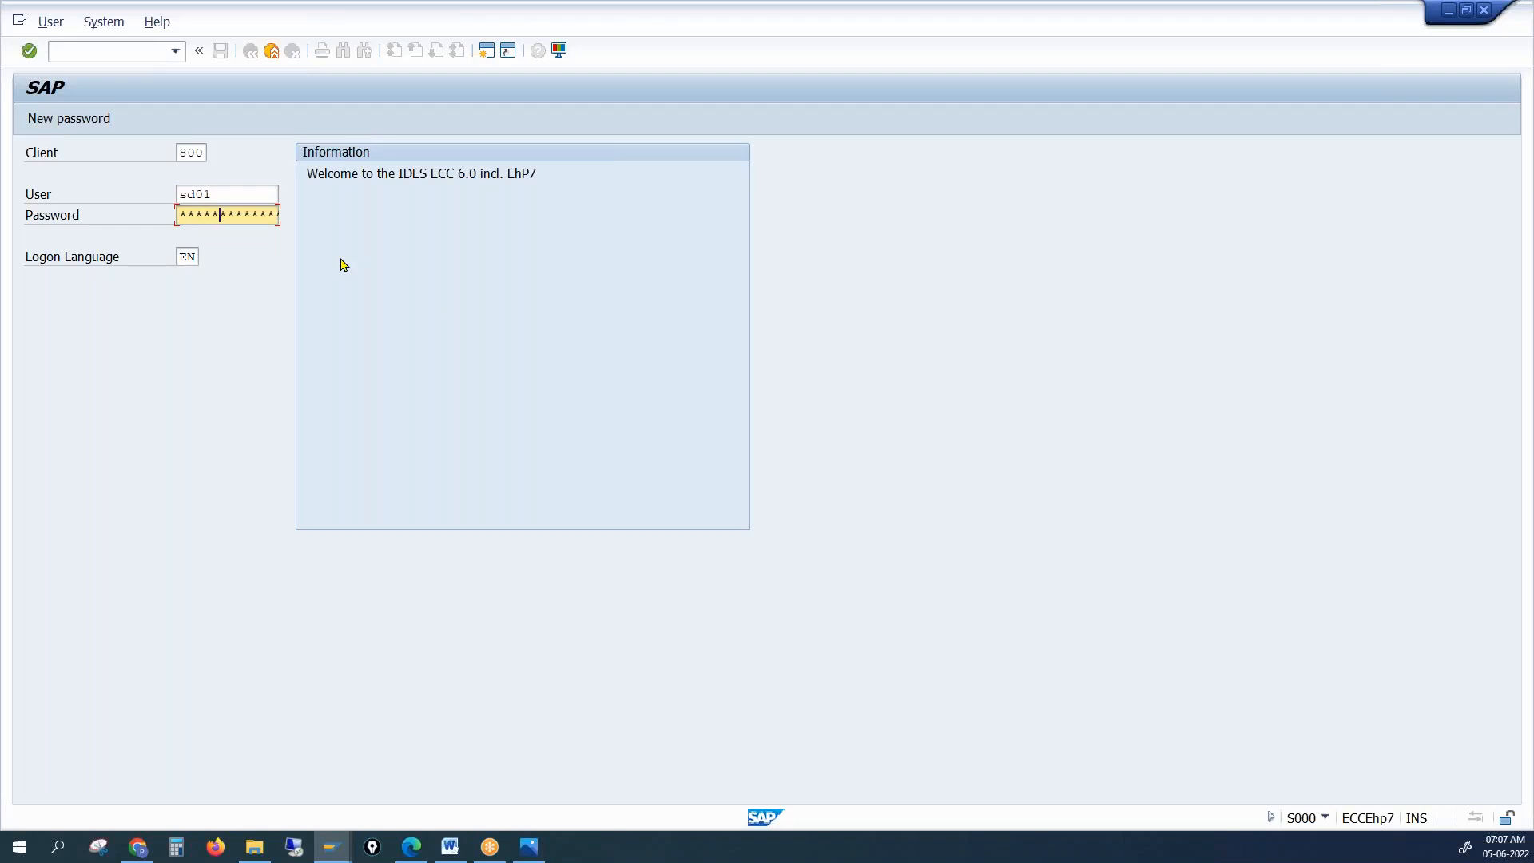
key("Return")
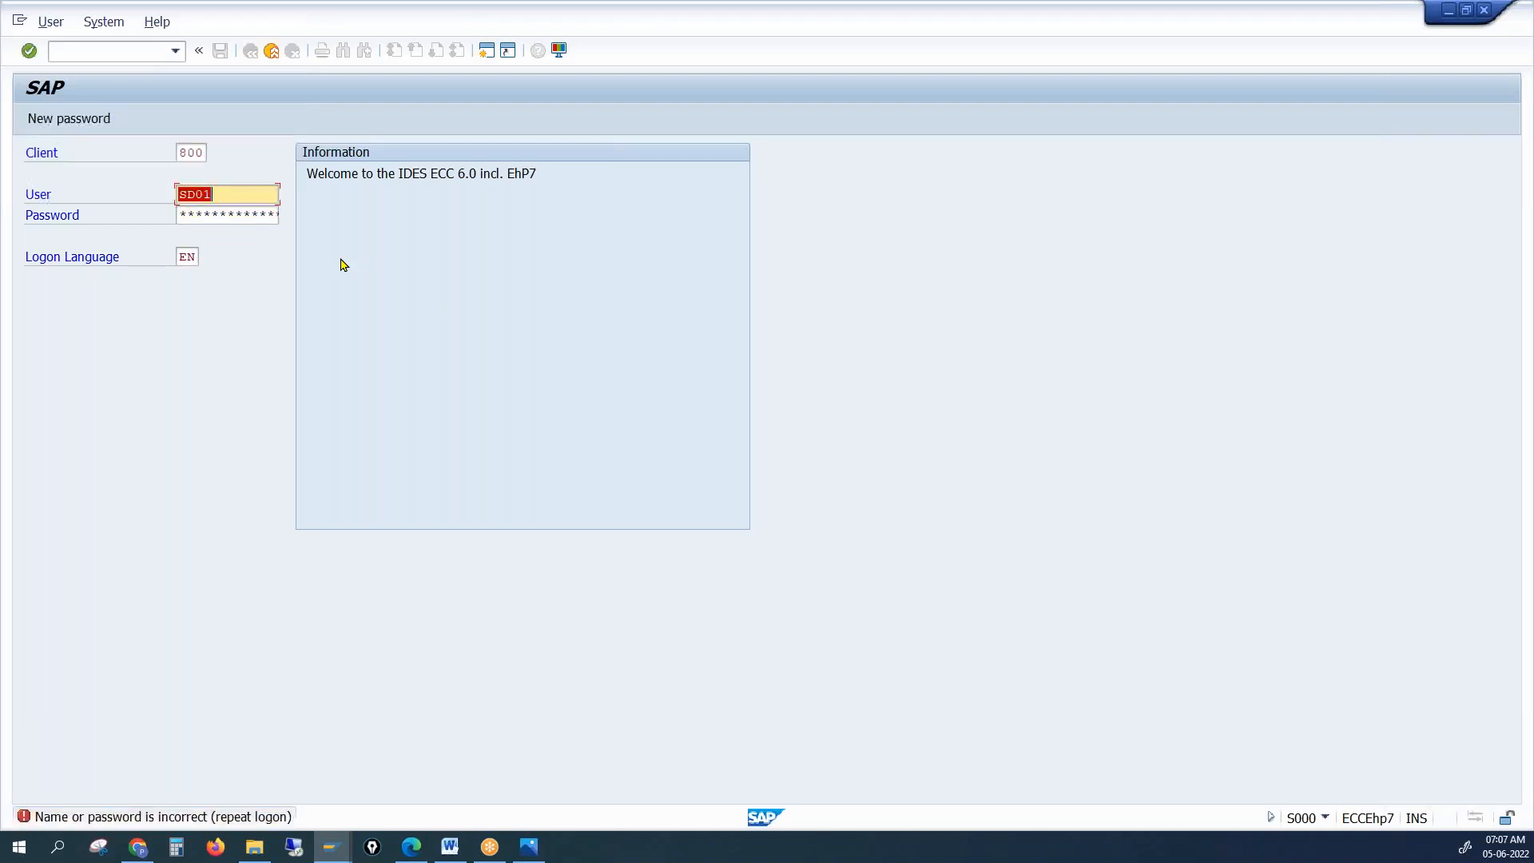
Re-enter the user ID and password for client 800 and acknowledge the failed-attempts notice
left_click(260, 213)
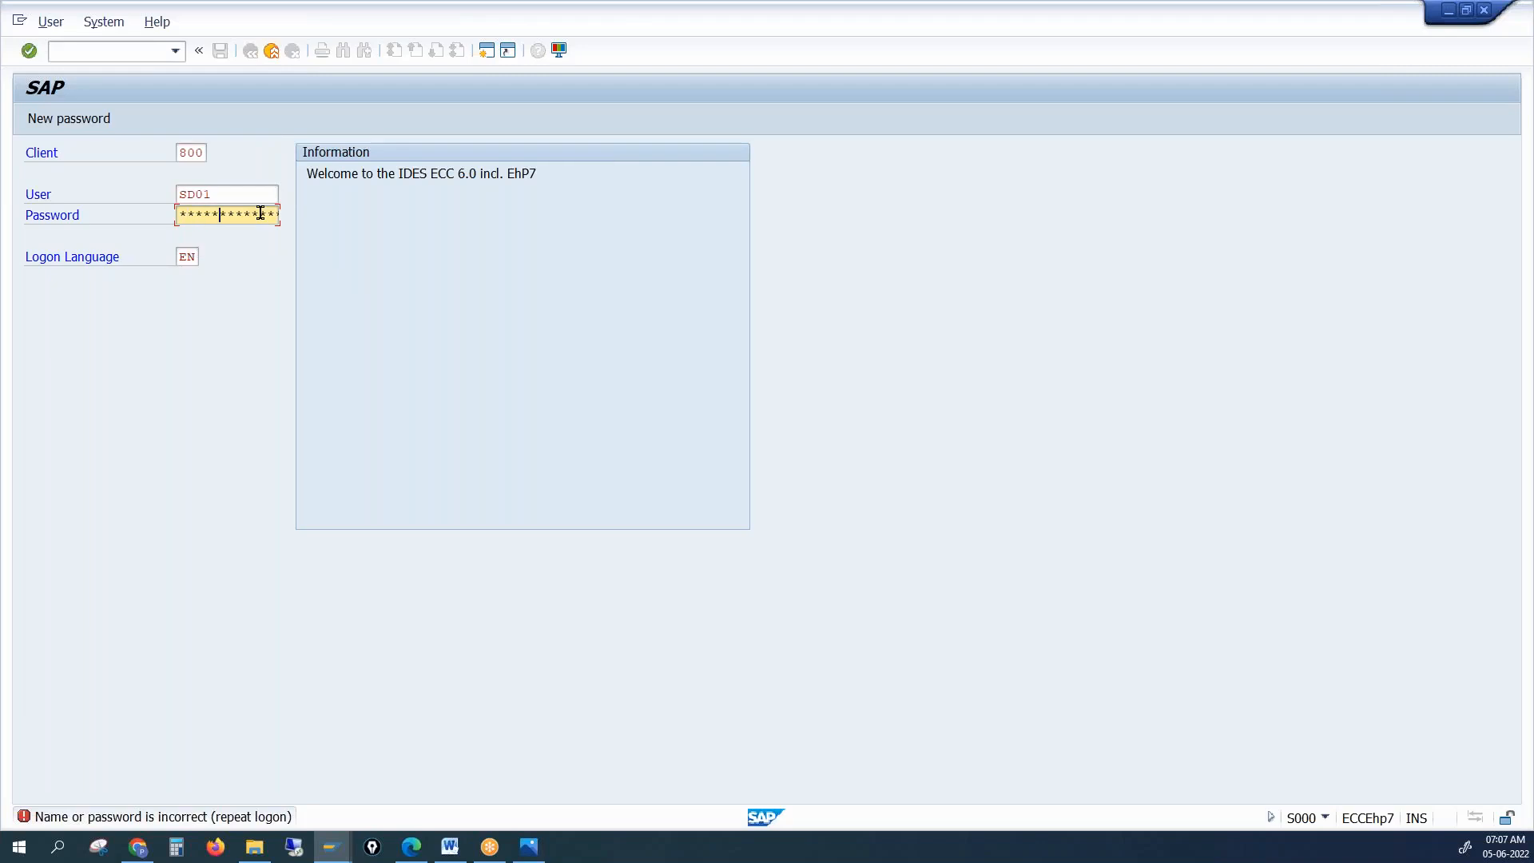
key("Return")
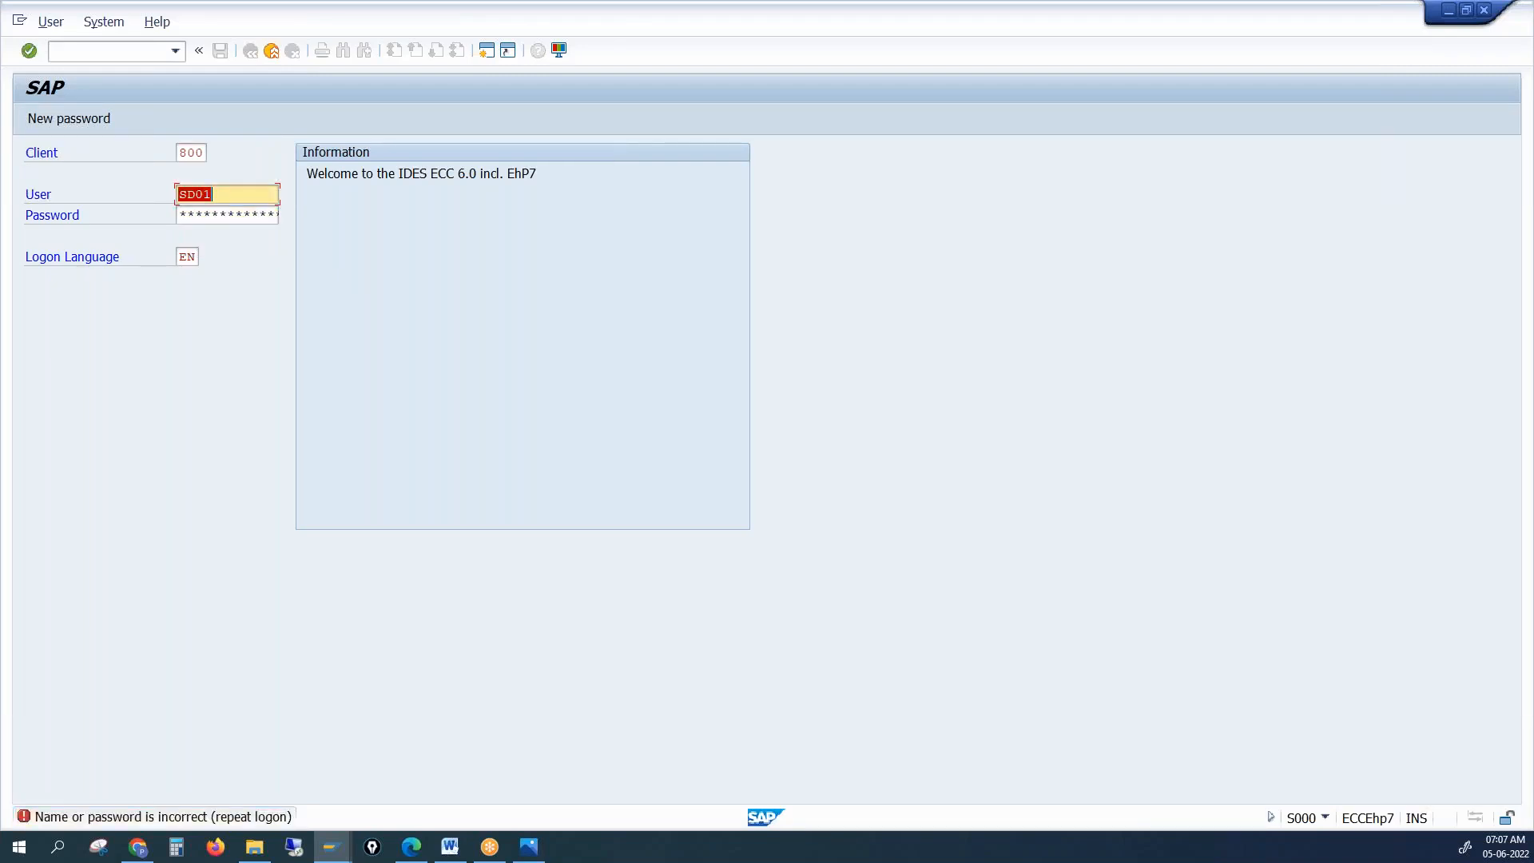
left_click(251, 214)
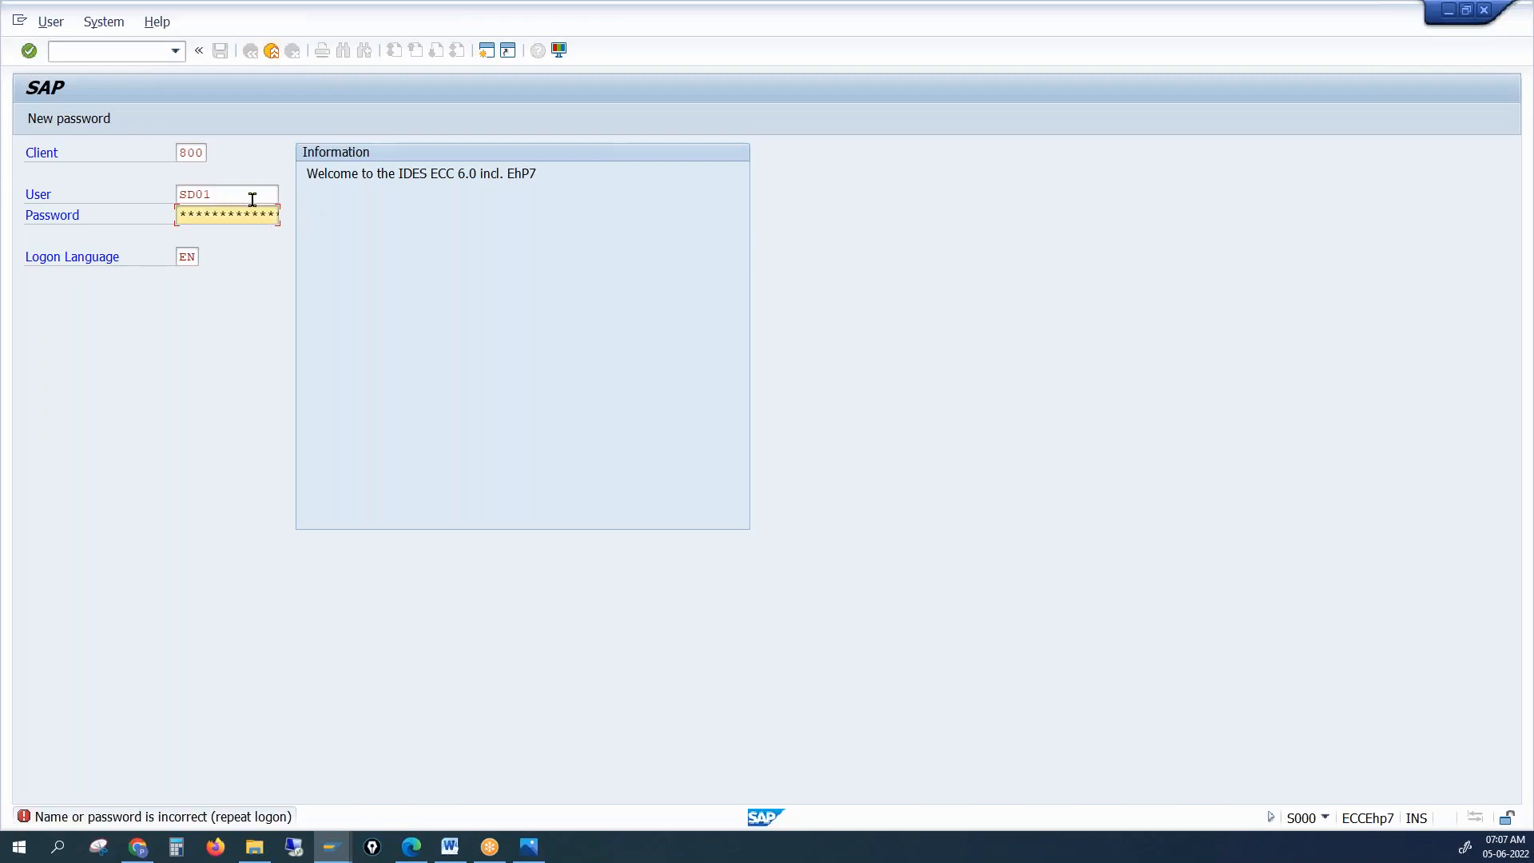
left_click(250, 197)
key("BackSpace")
key("BackSpace")
key("BackSpace")
key("BackSpace")
key("Down")
key("Return")
key("Tab")
type("*******")
key("Return")
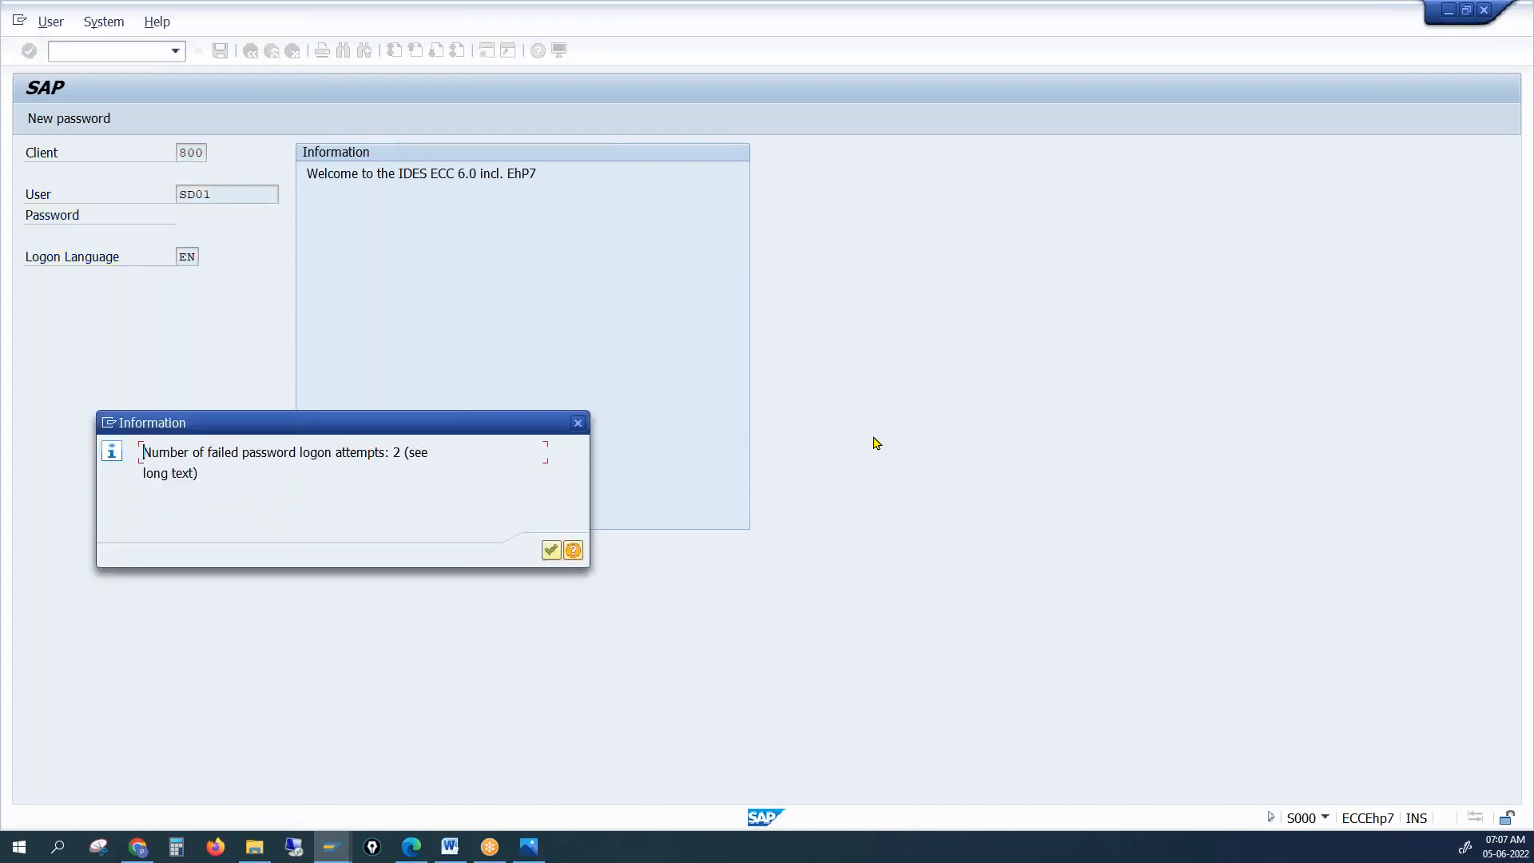
key("Return")
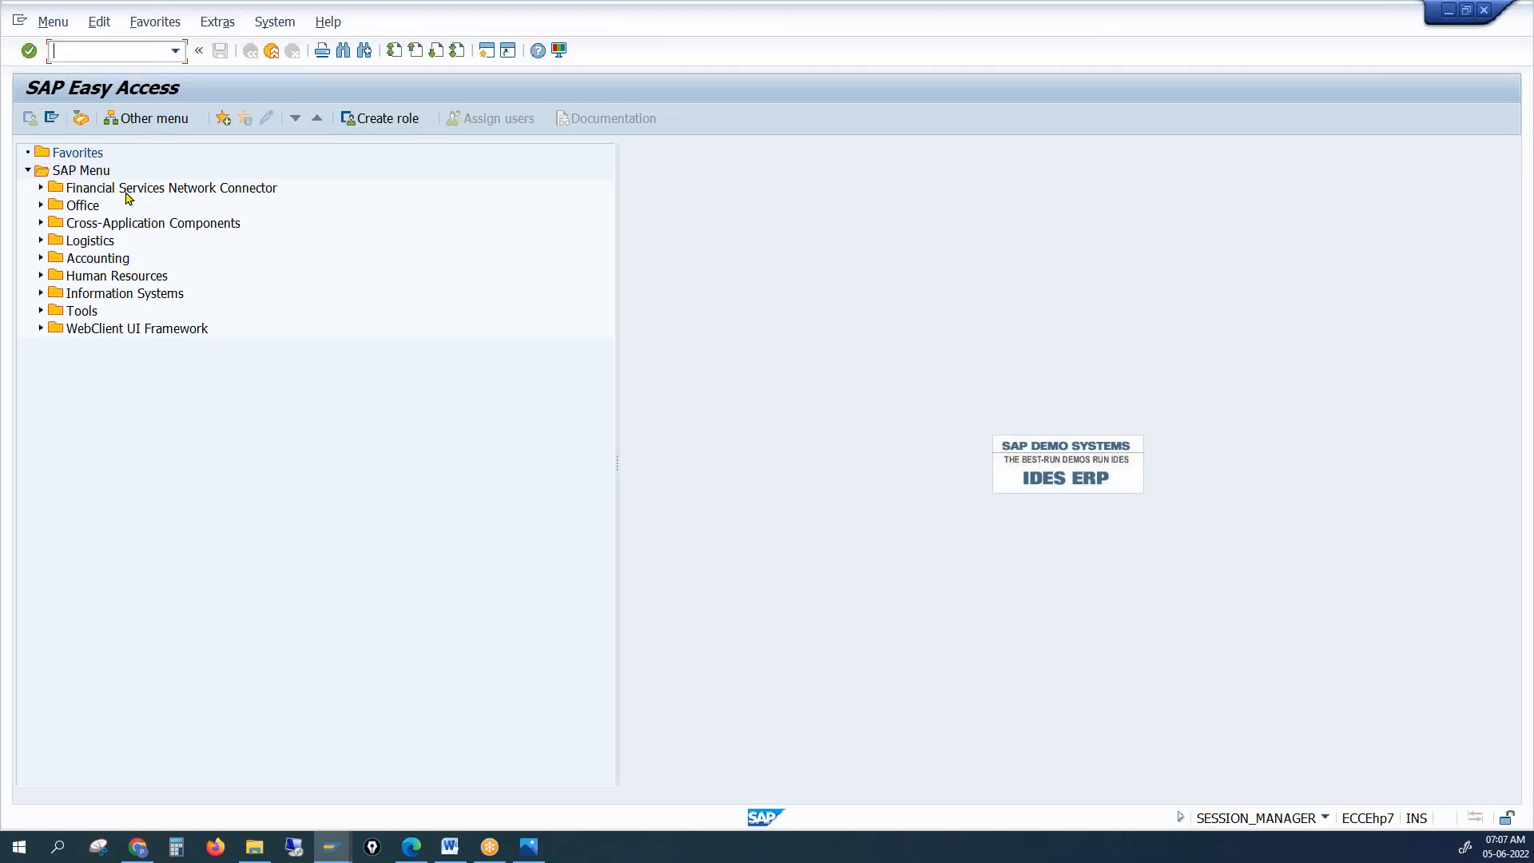
Run SPRO, open the SAP Reference IMG and expand Cross-Application Components
type("spro")
key("Return")
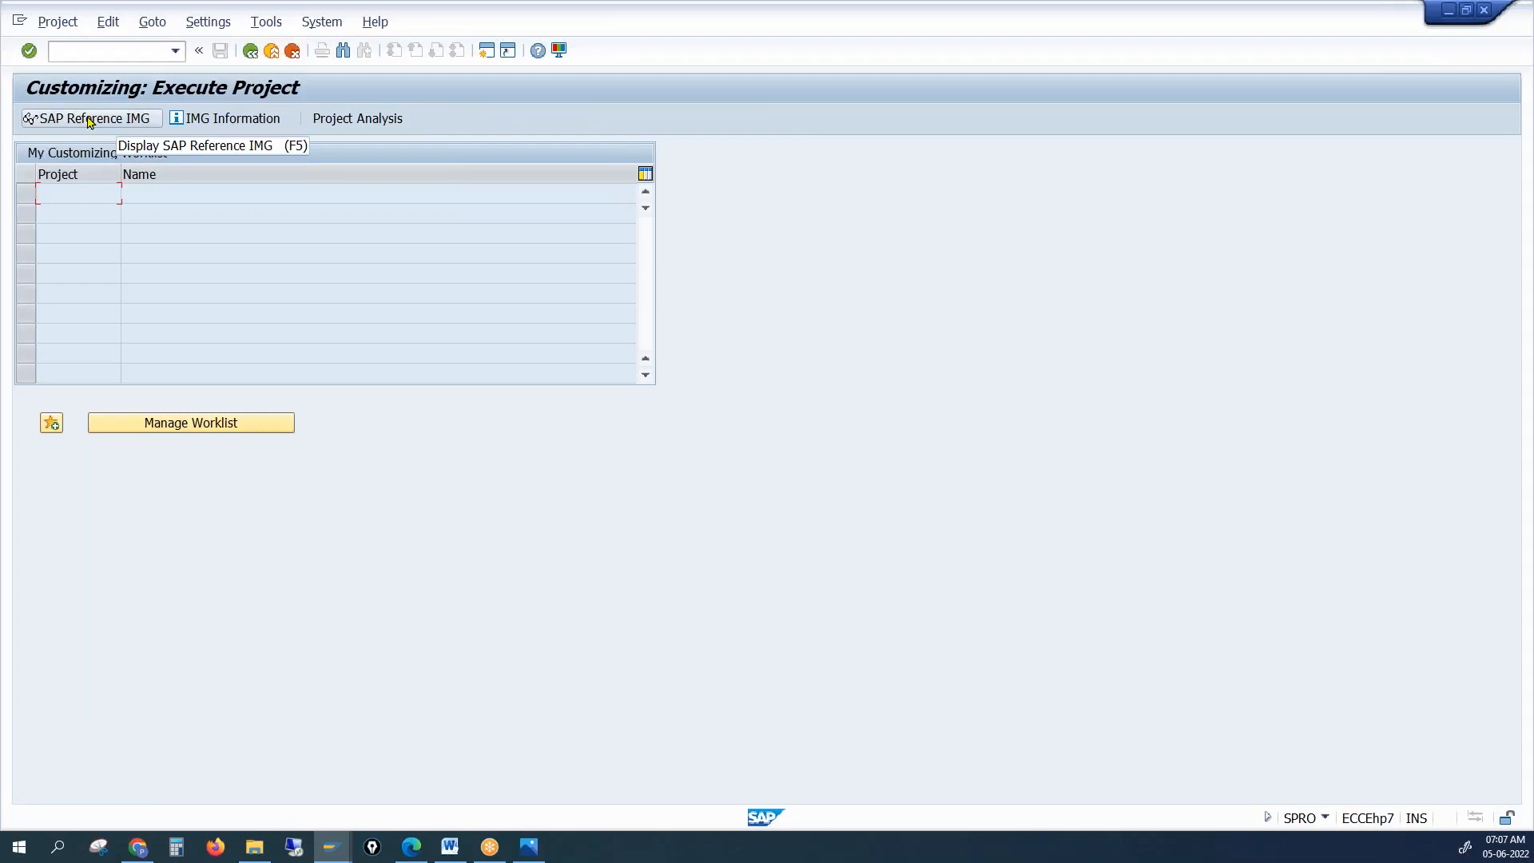
left_click(90, 121)
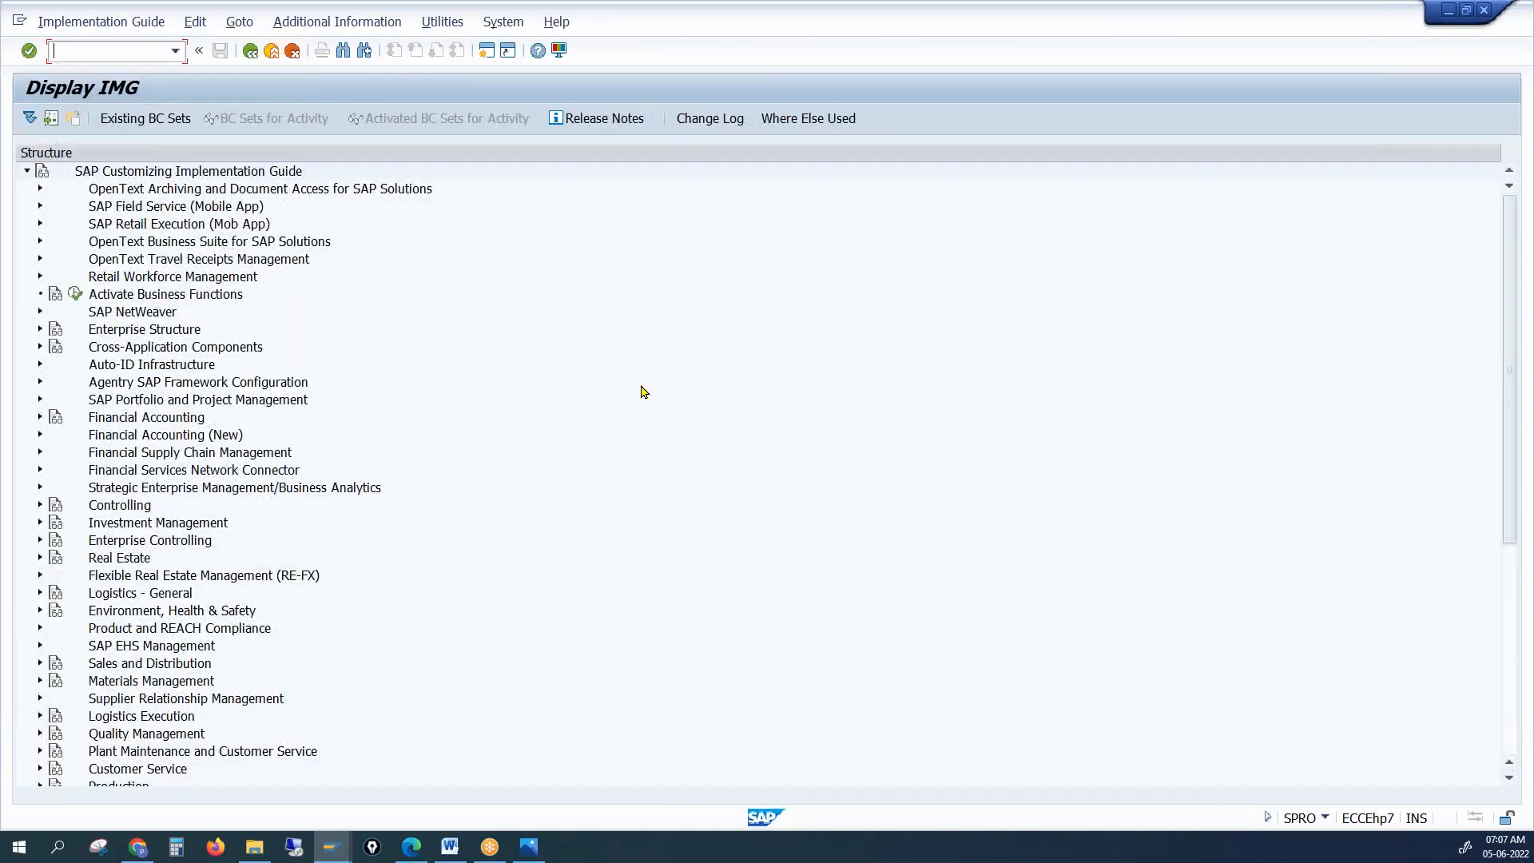
left_click(143, 351)
left_click(40, 348)
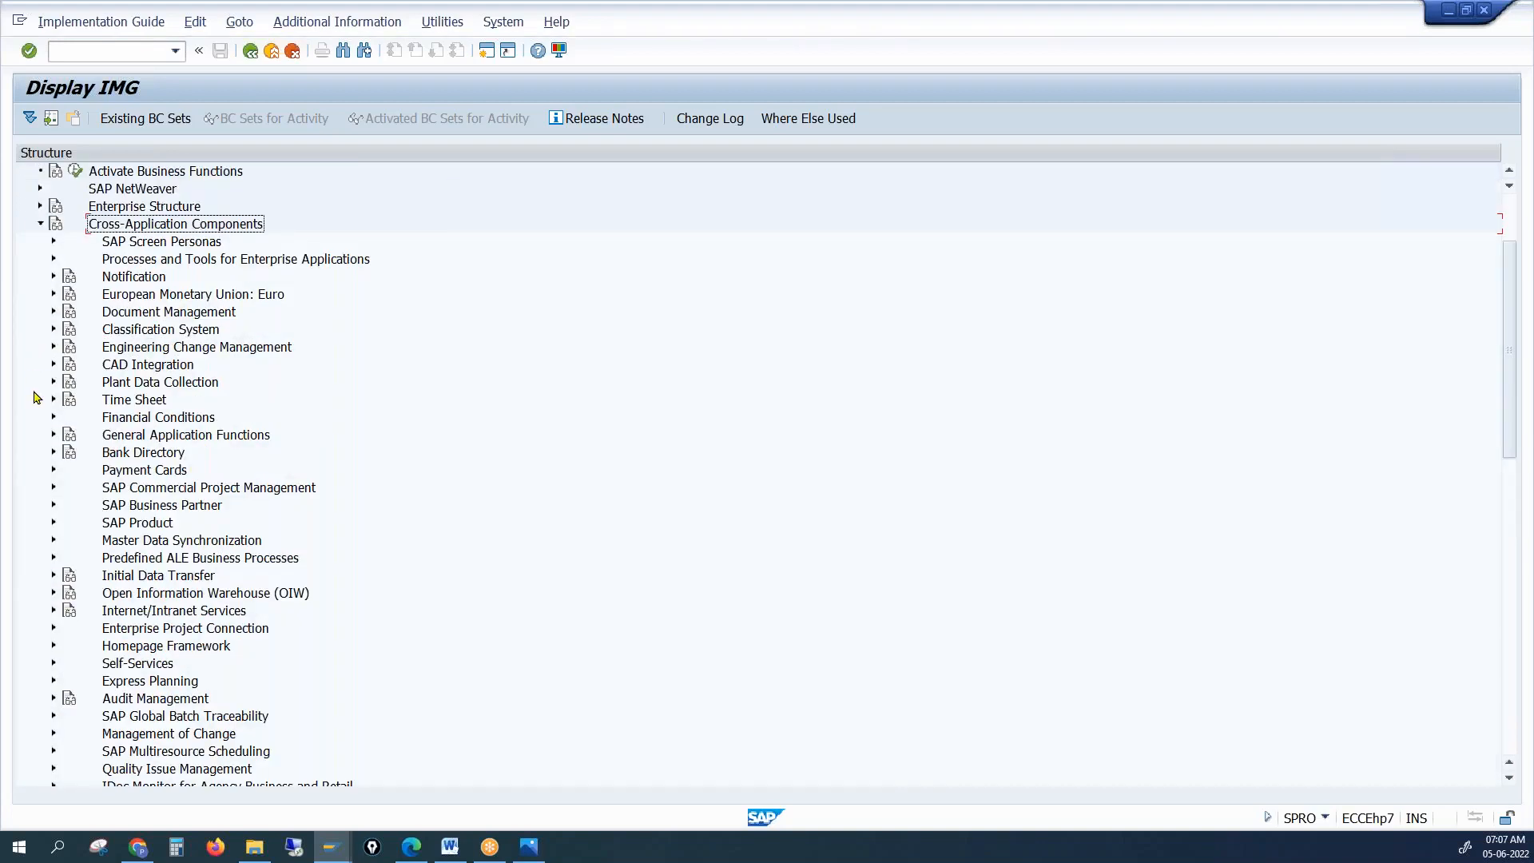
Expand Master Data Synchronization > Synchronization of Mass Data and launch Execute Synchronization Cockpit
scroll(313, 569, "down", 1)
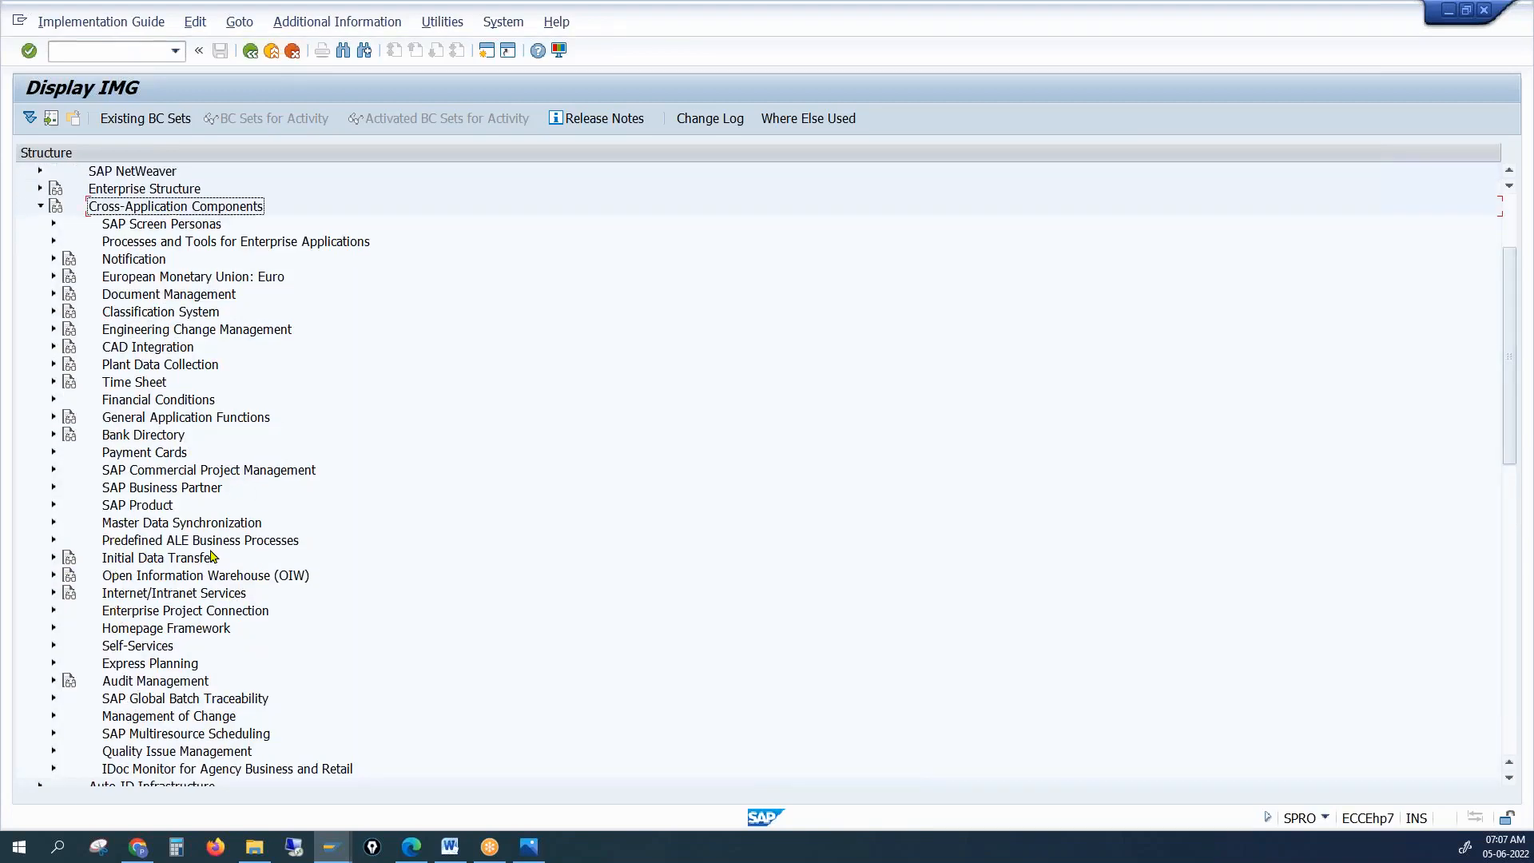
left_click(169, 528)
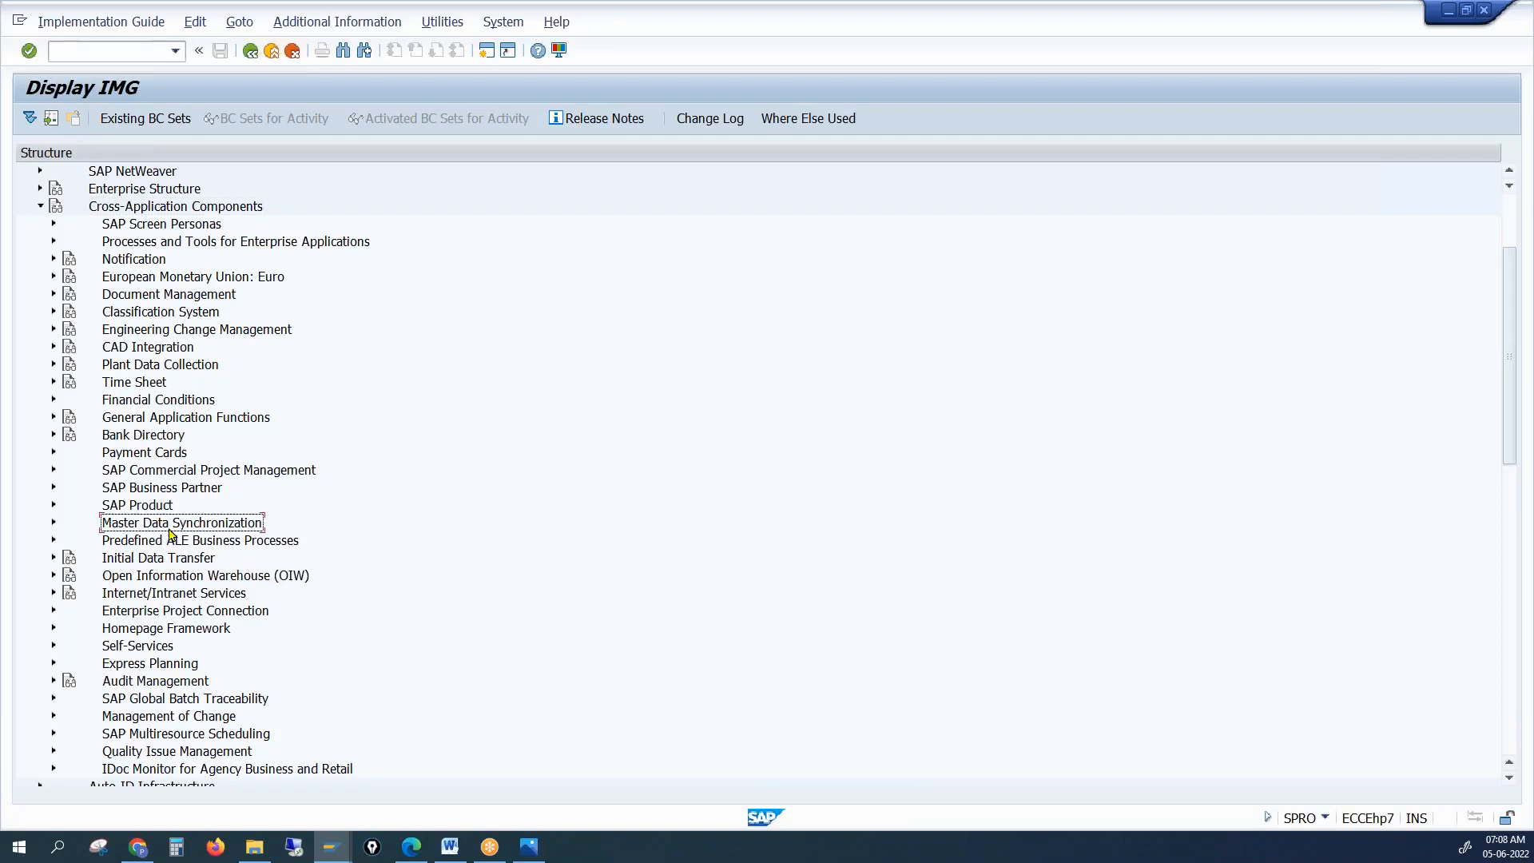
left_click(54, 522)
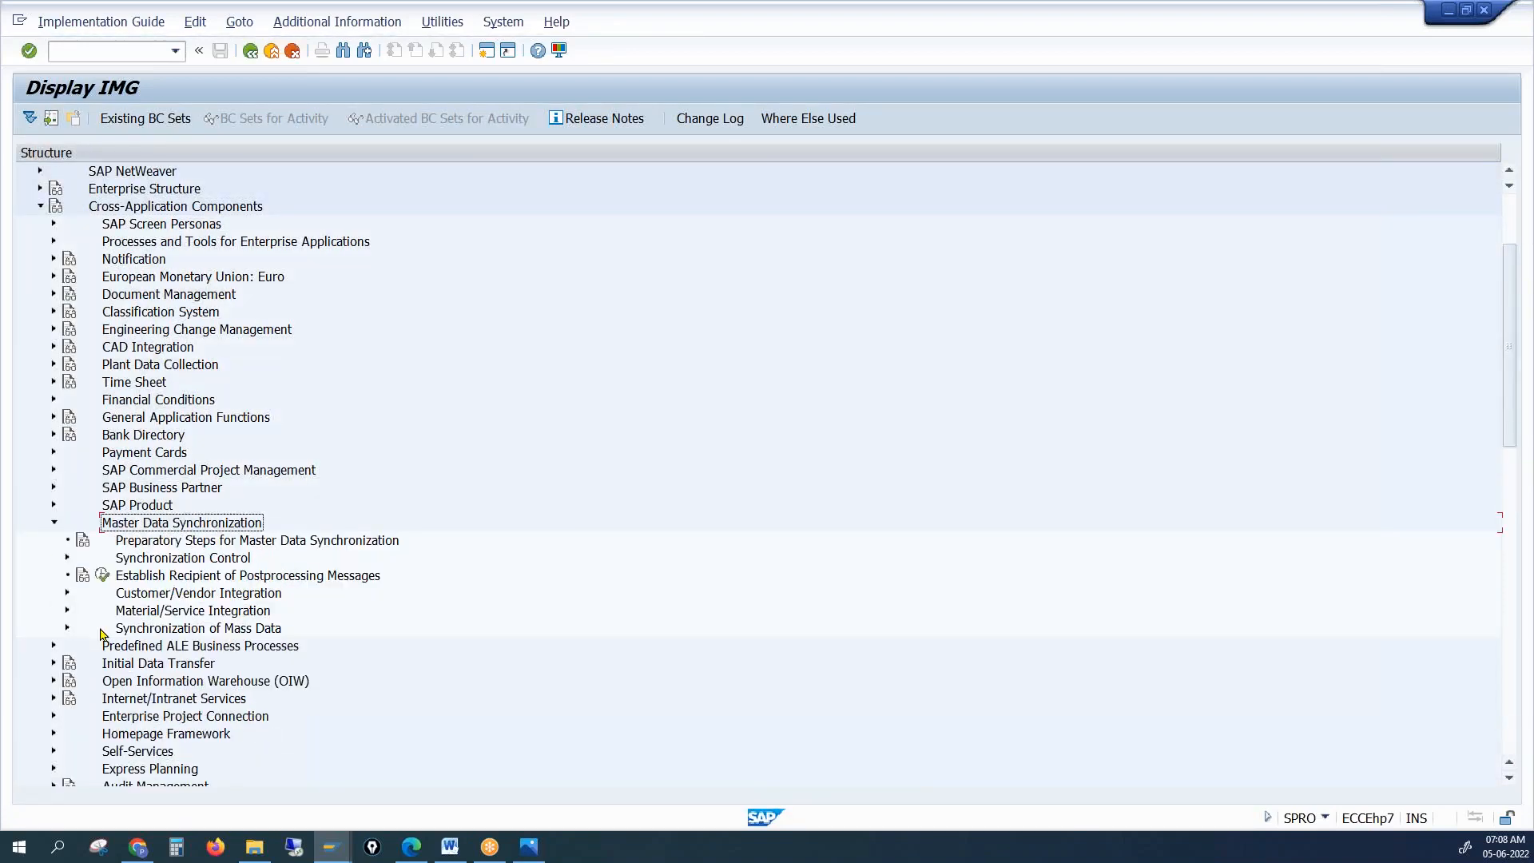
left_click(126, 634)
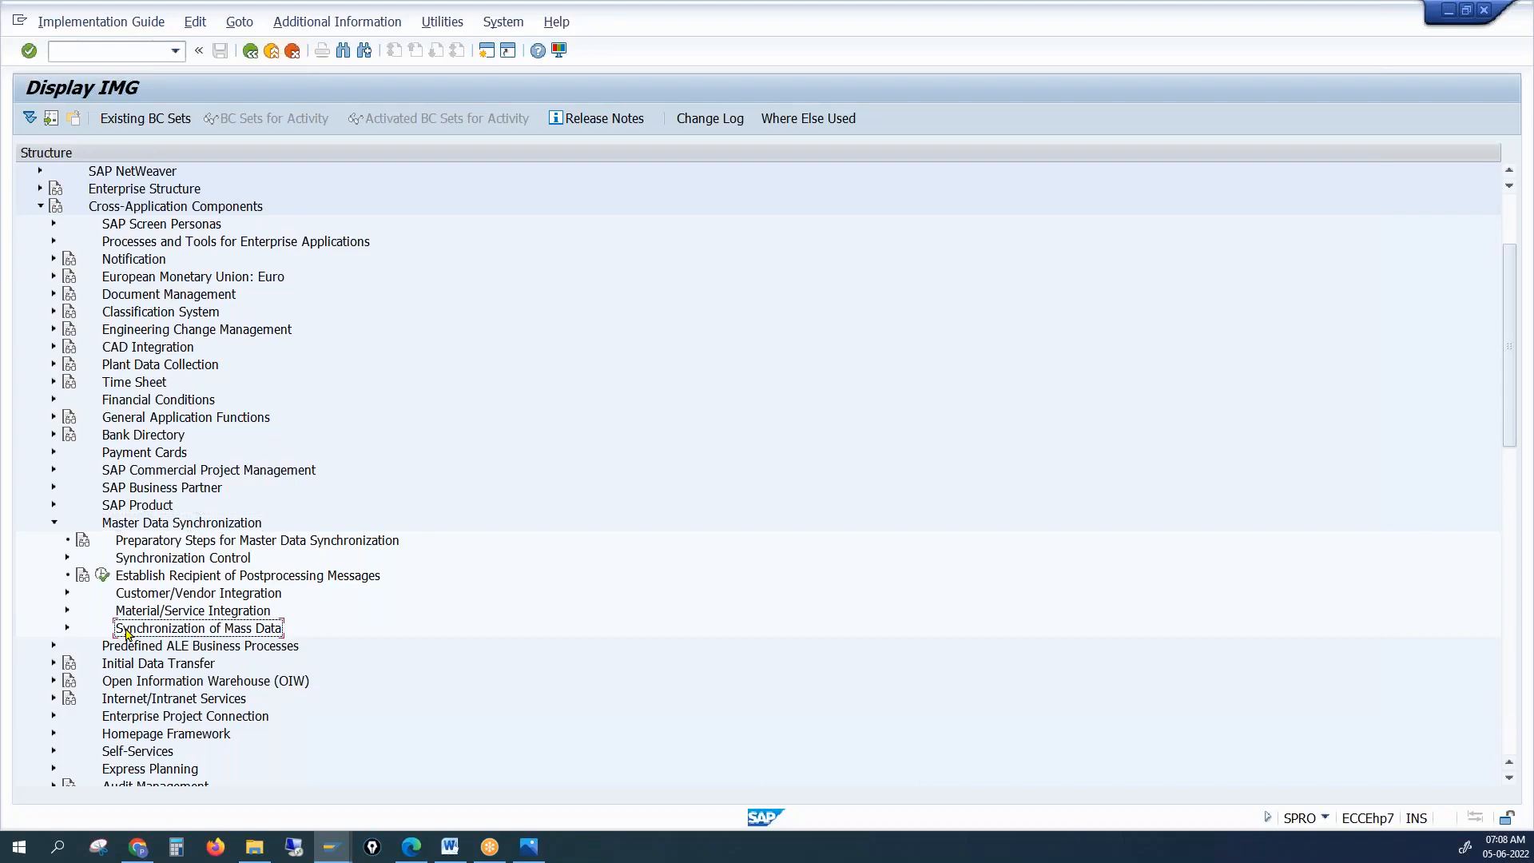
left_click(67, 630)
left_click(137, 648)
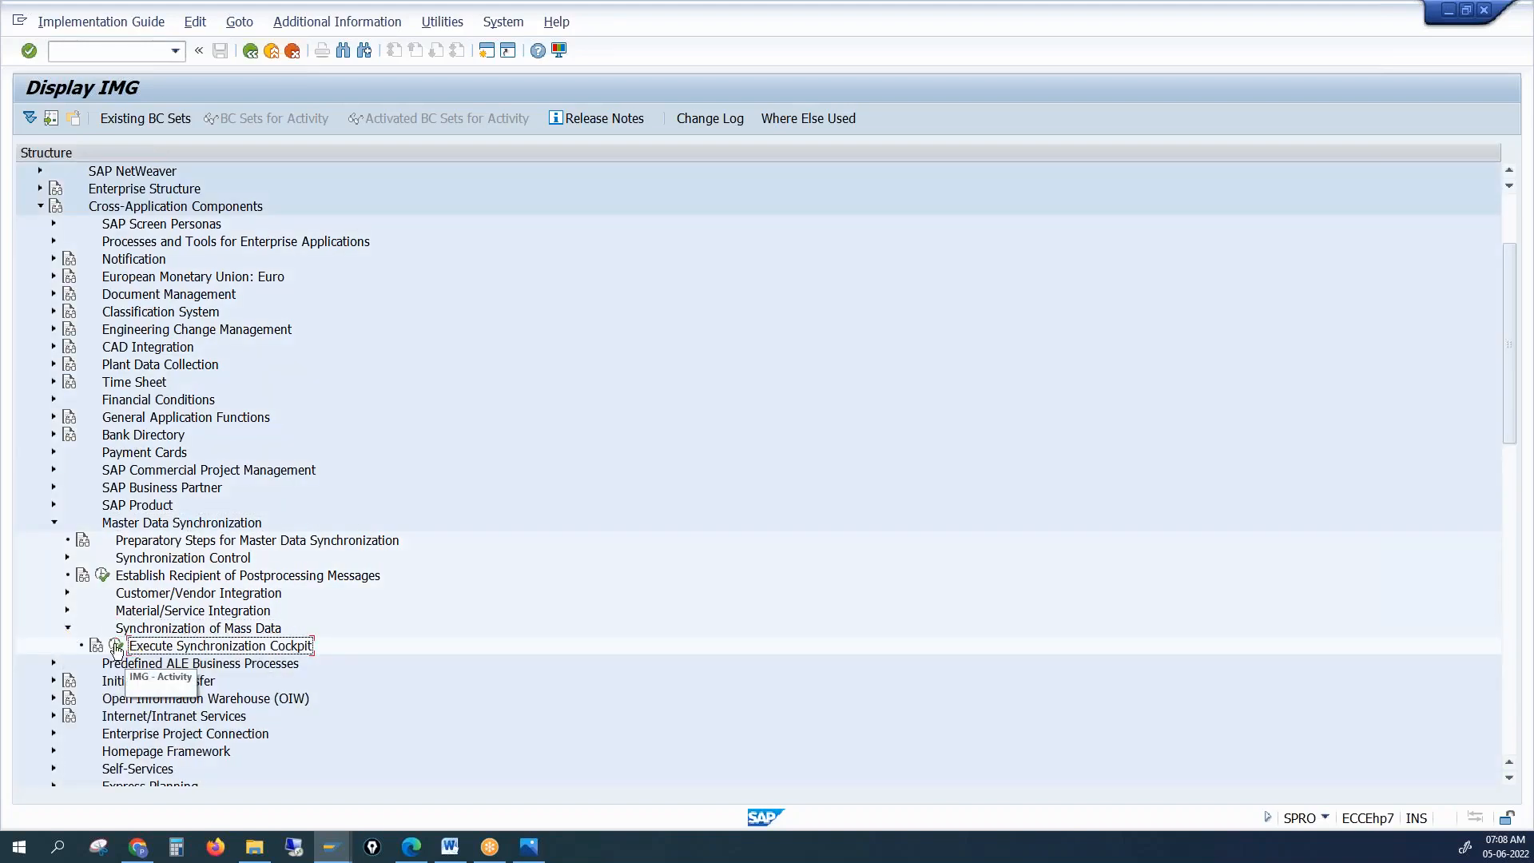
left_click(117, 646)
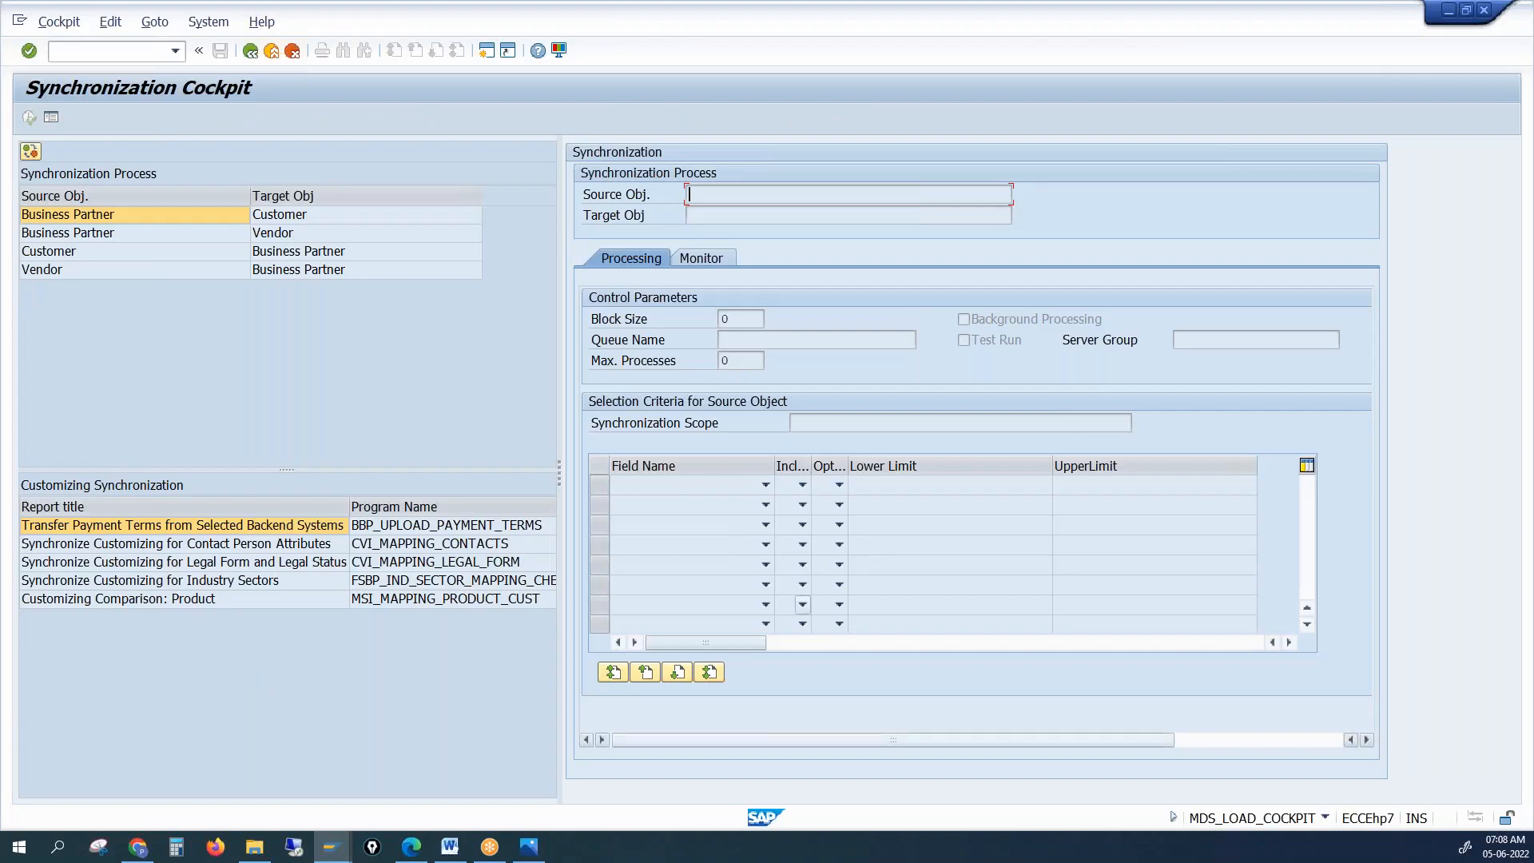
Load the Customer → Business Partner process, check the Field Name list, and open a new session
left_click(341, 364)
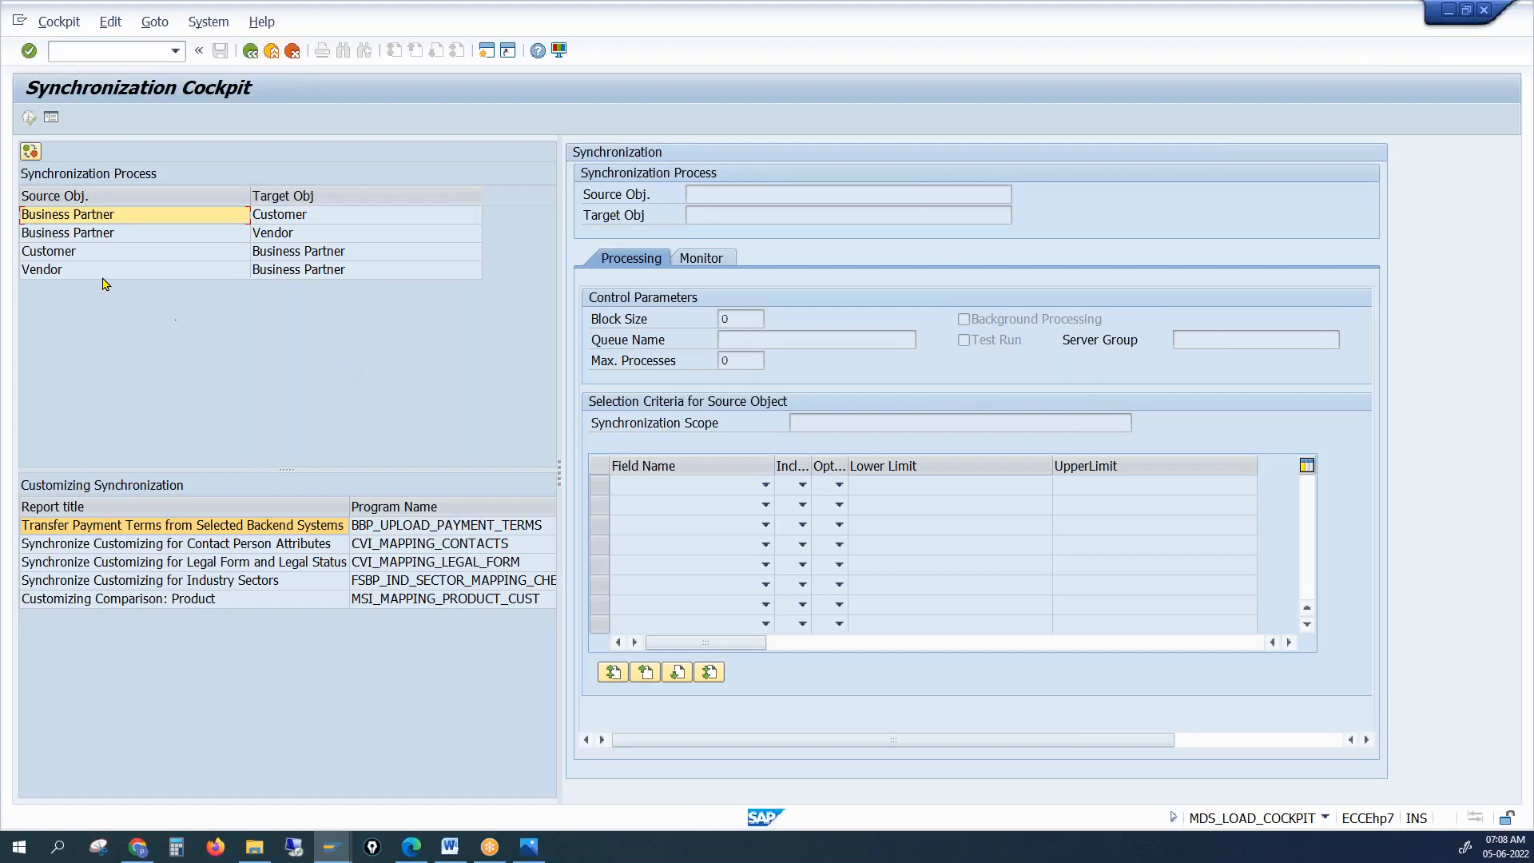
left_click(74, 258)
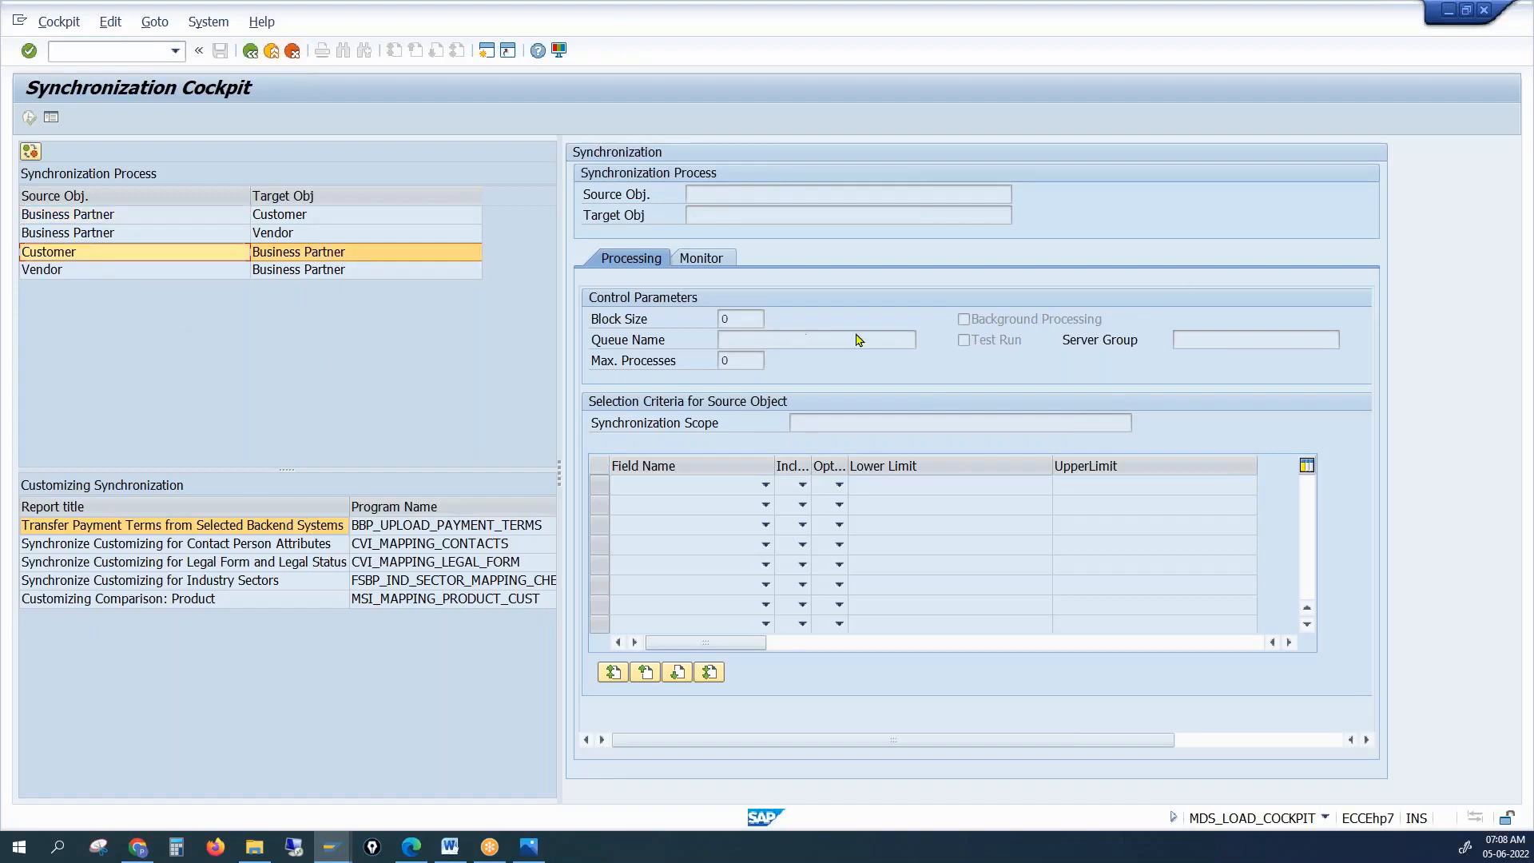
double_click(76, 257)
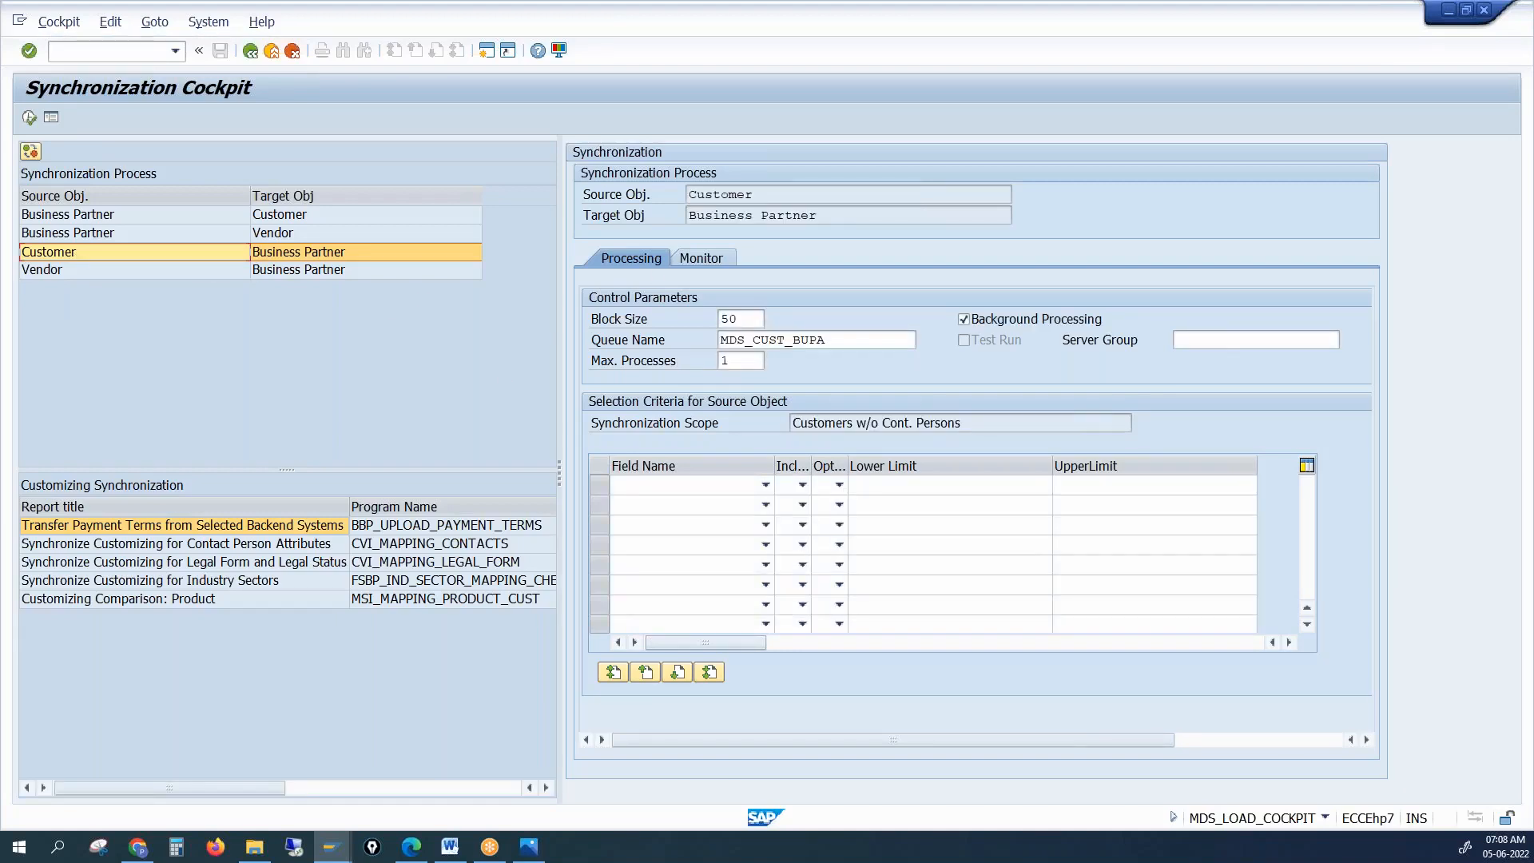
left_click(762, 488)
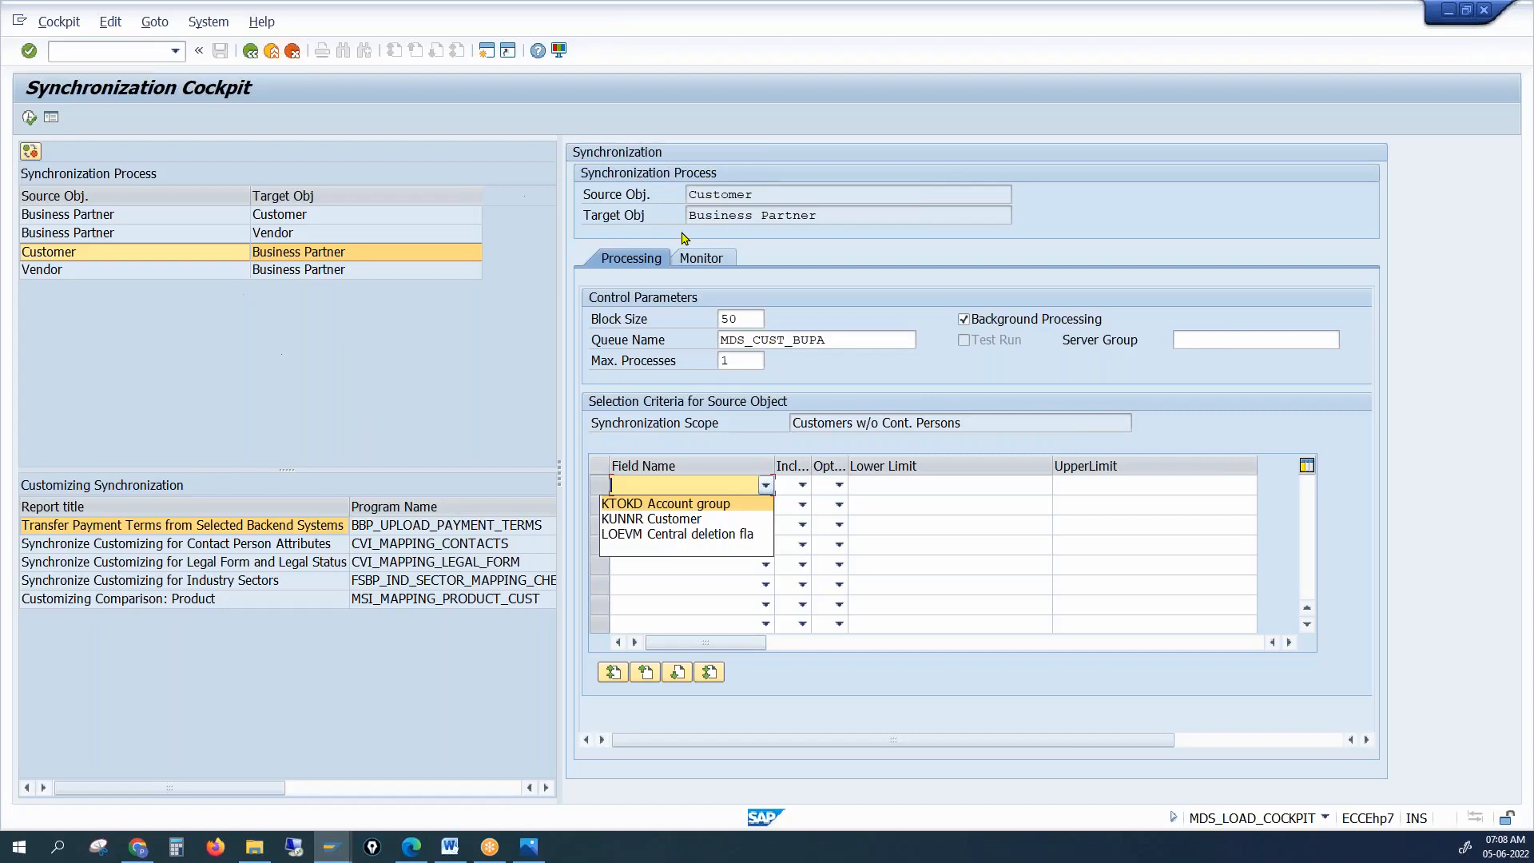
left_click(273, 427)
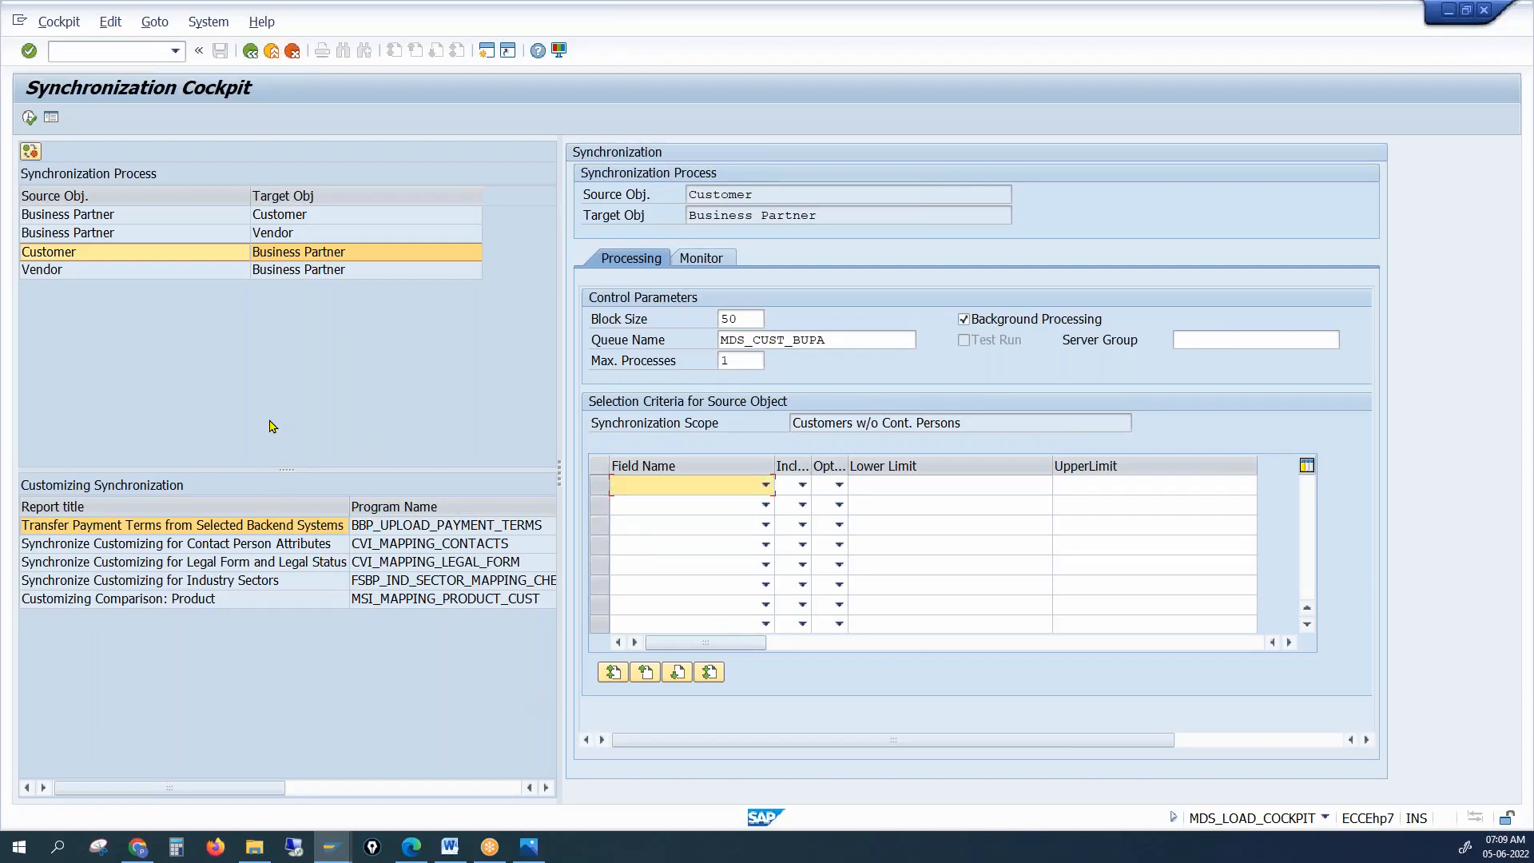
left_click(486, 51)
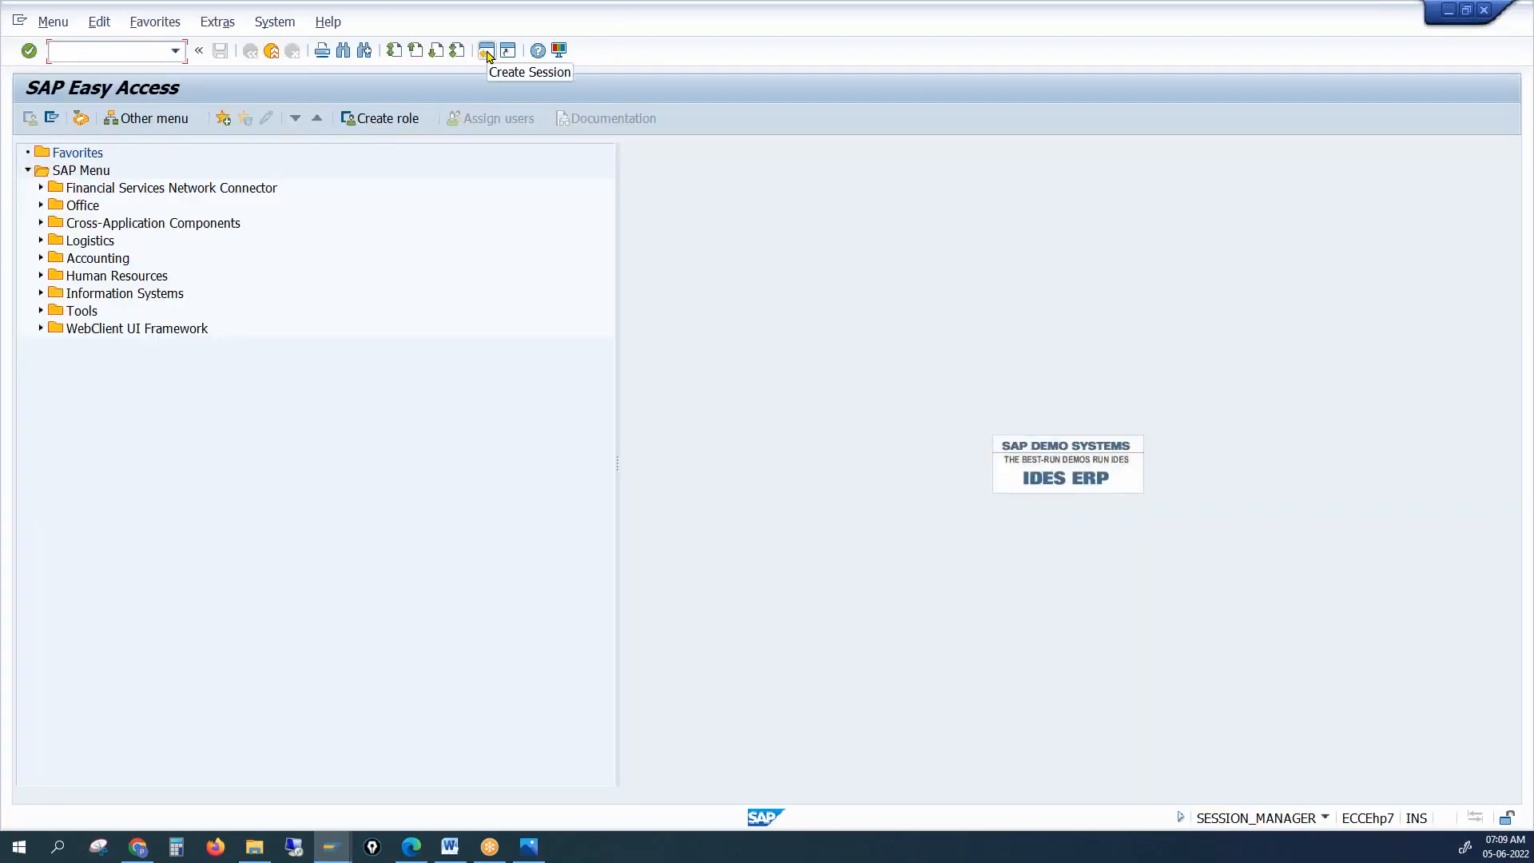
Start XD01 and choose account group PRC1 Sold-to party
type("xd01")
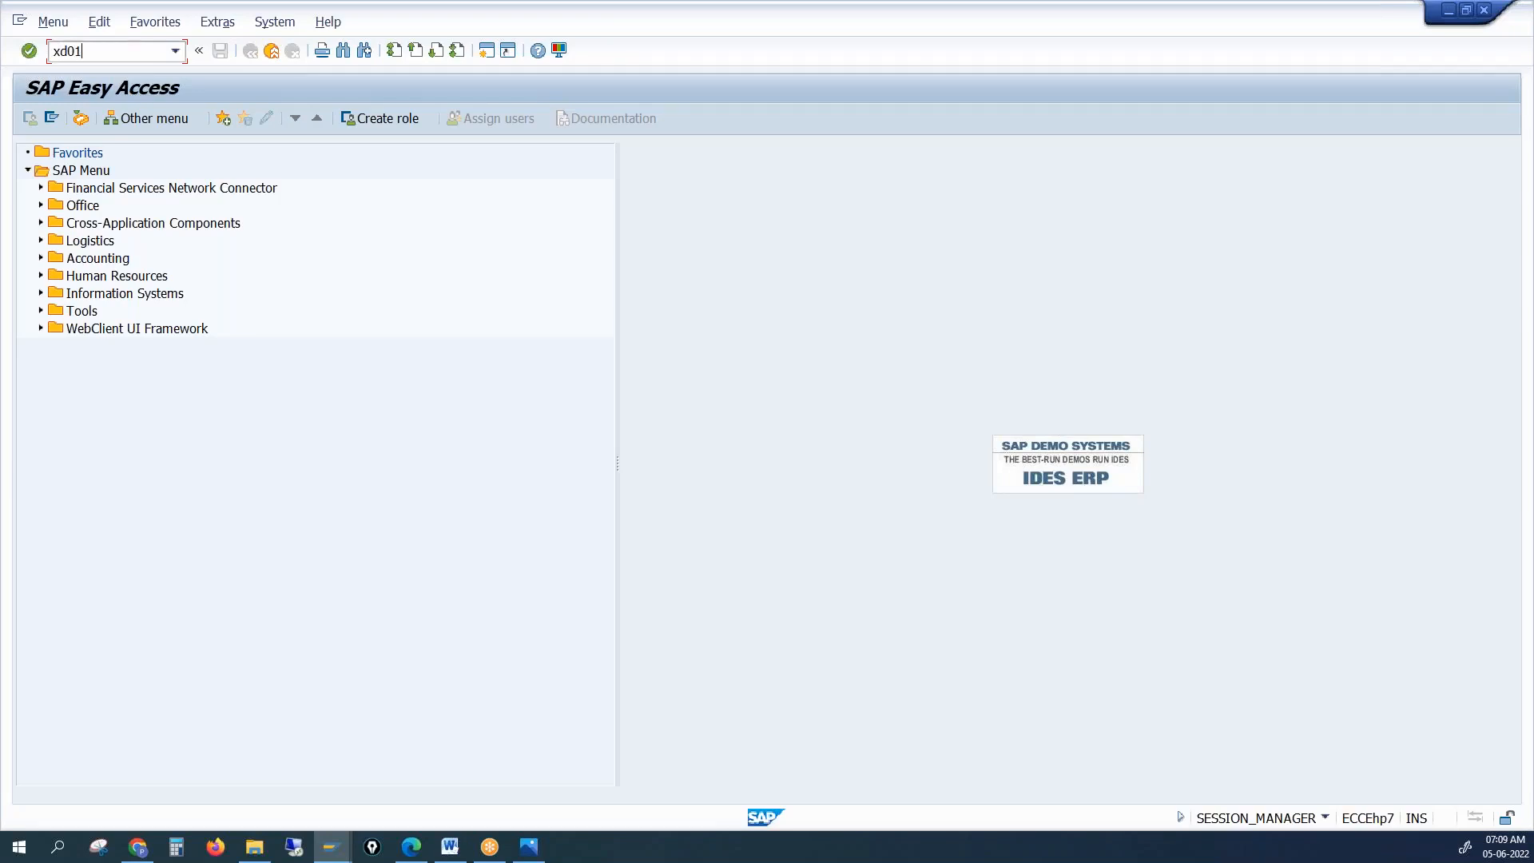
key("Return")
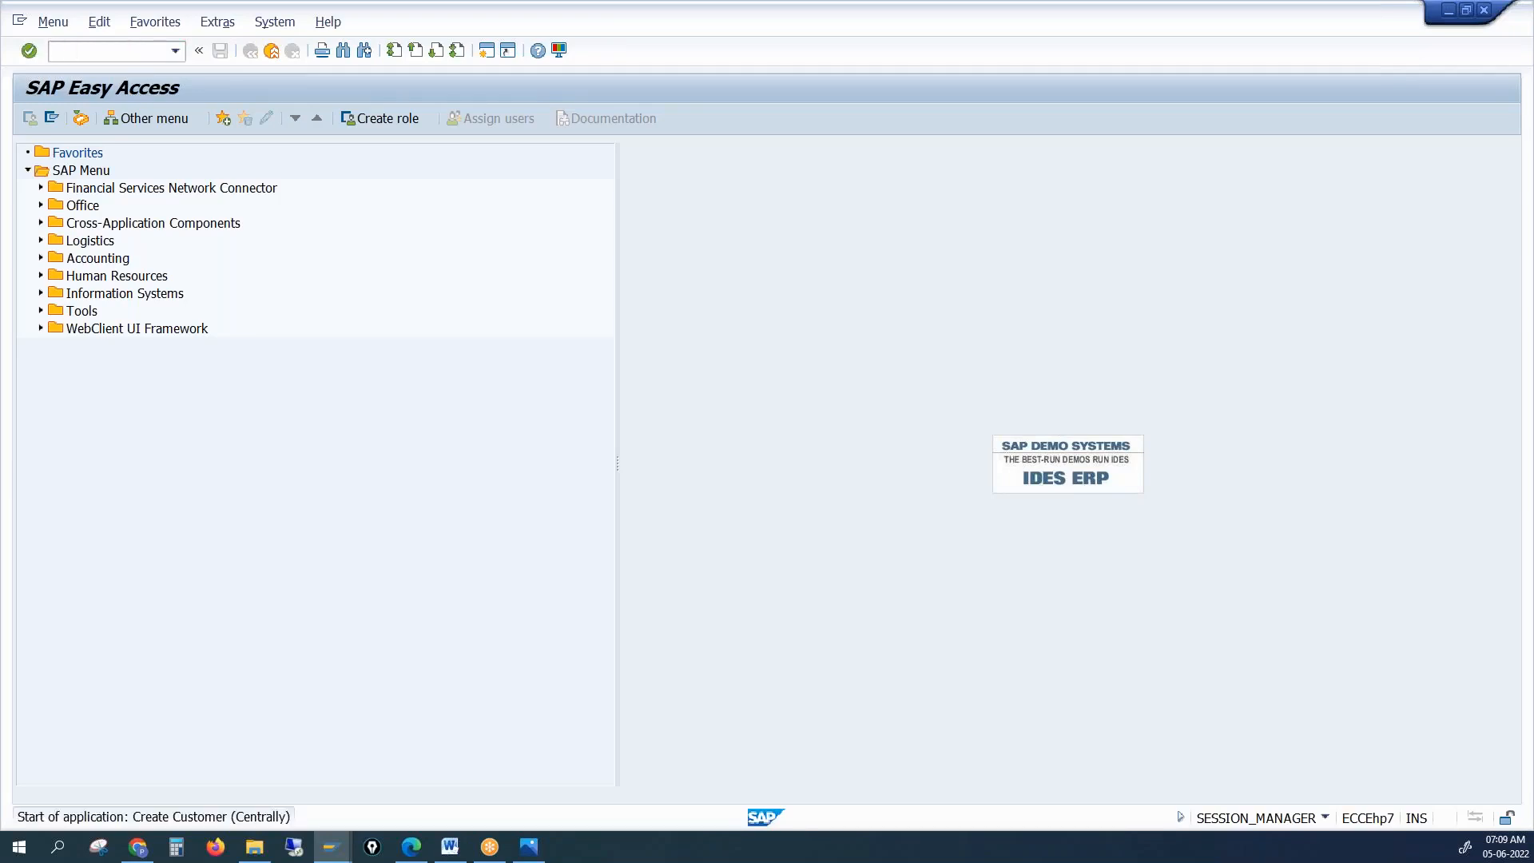
left_click(465, 183)
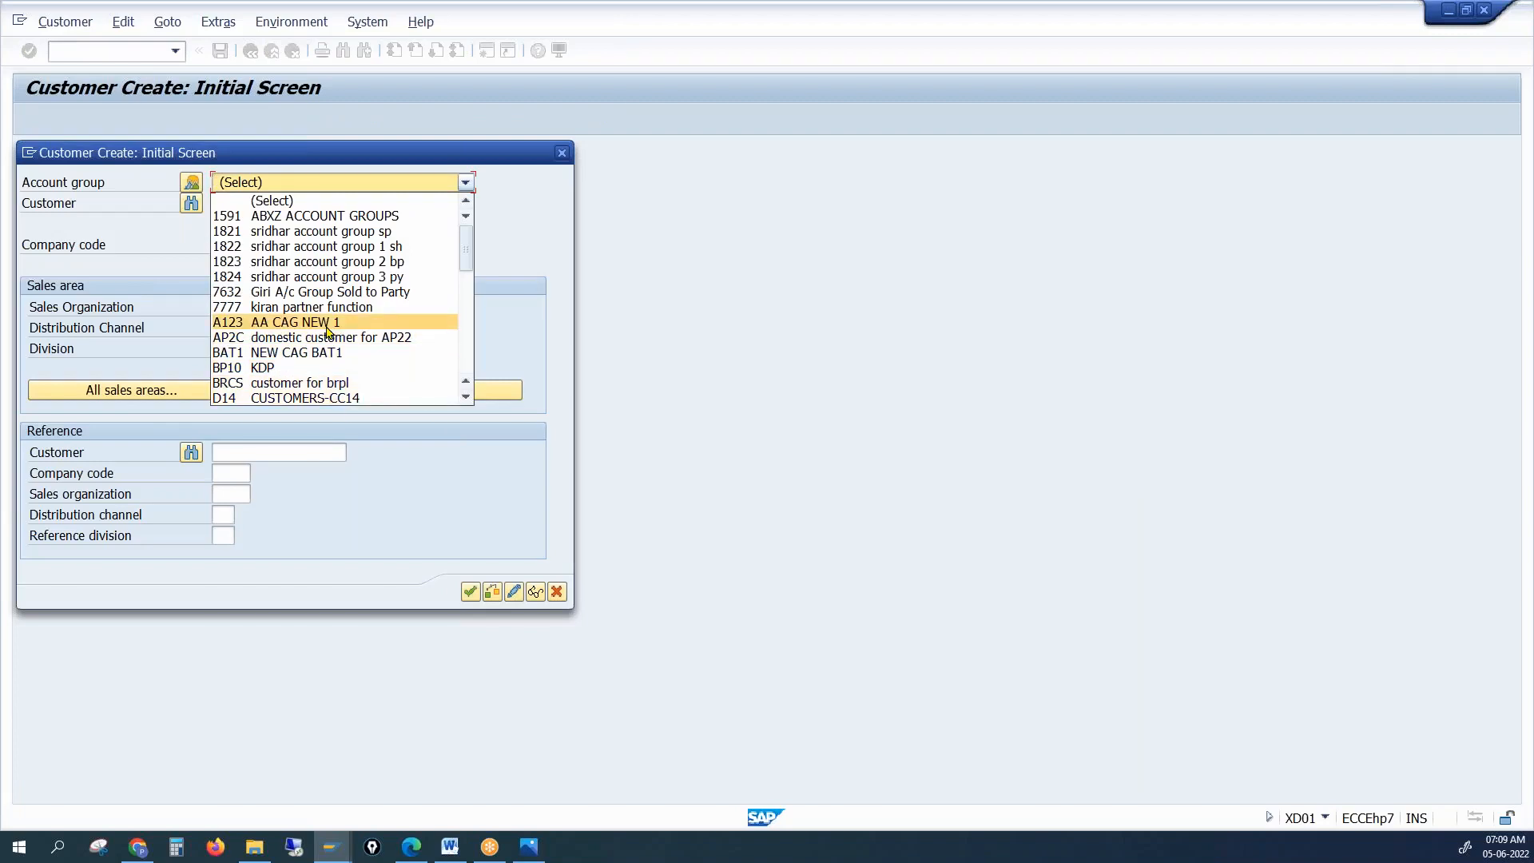
scroll(329, 332, "down", 5)
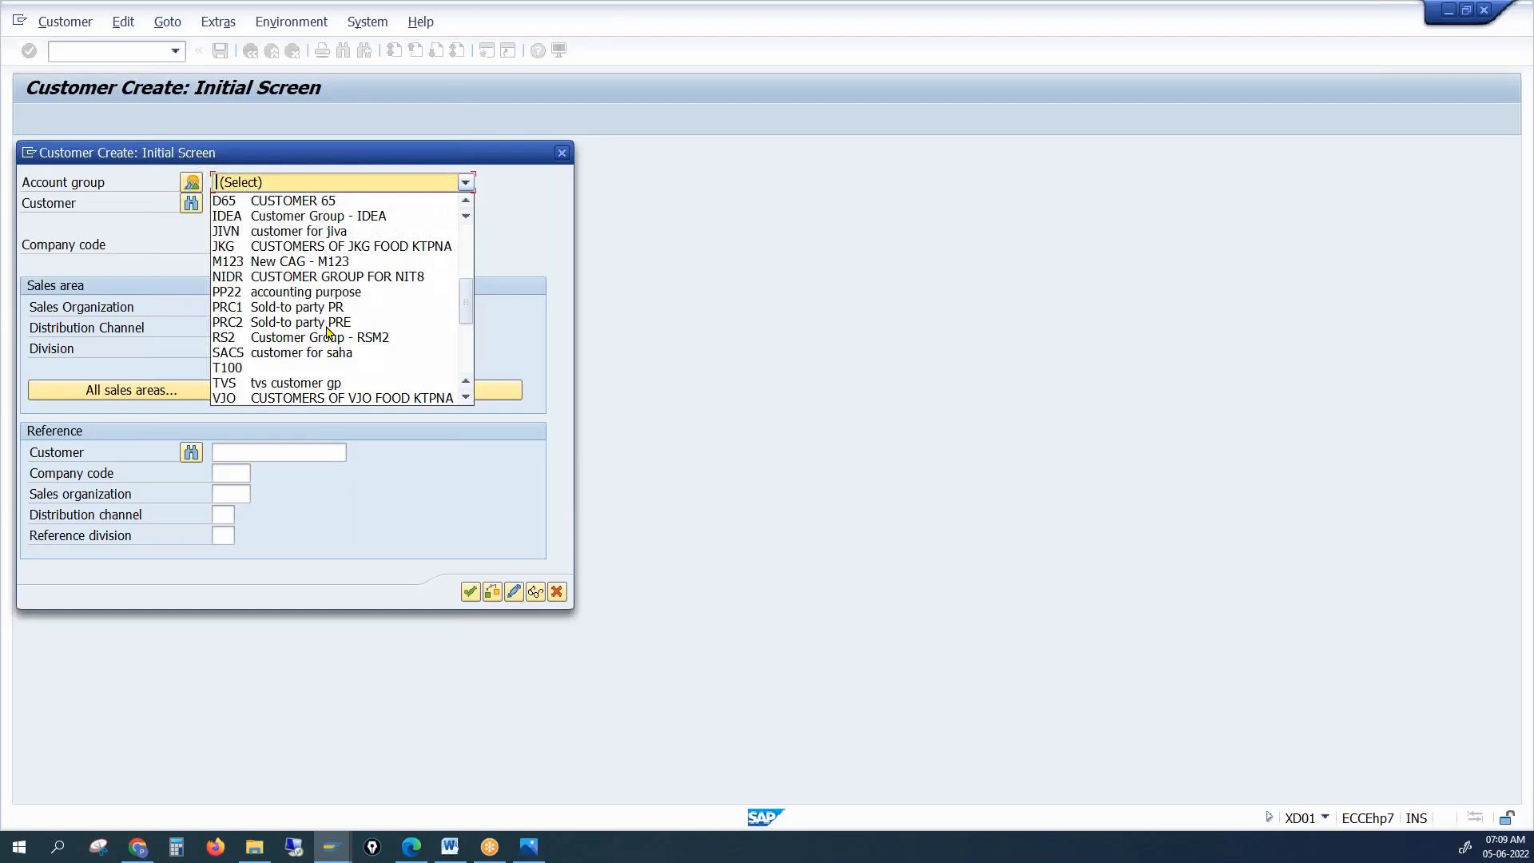
left_click(328, 307)
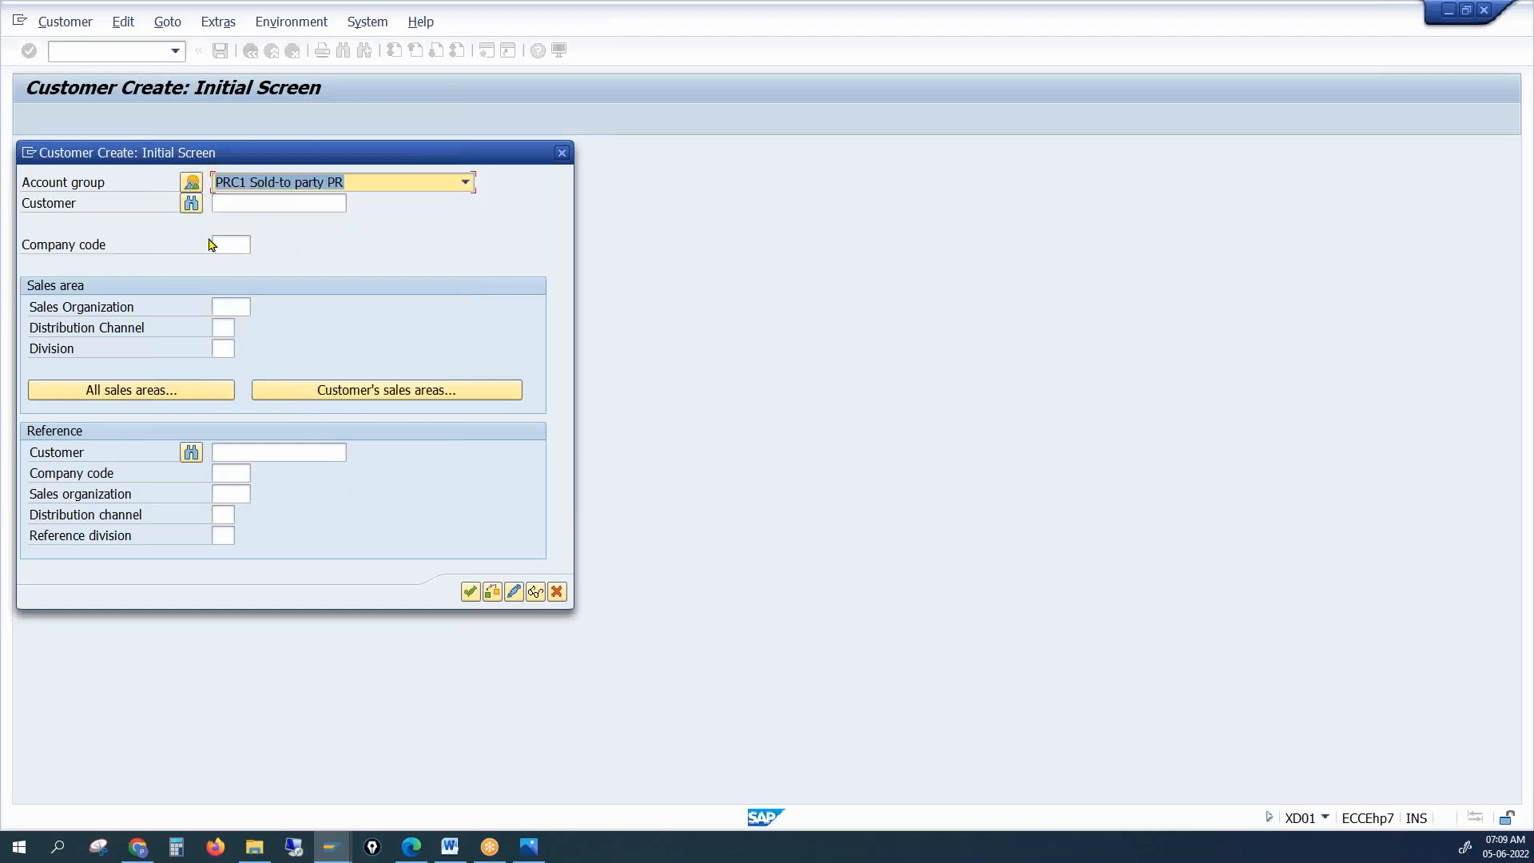
Enter company code 1000 and sales area 1000 / 10 / 00, then confirm the initial data
left_click(239, 248)
type("1000")
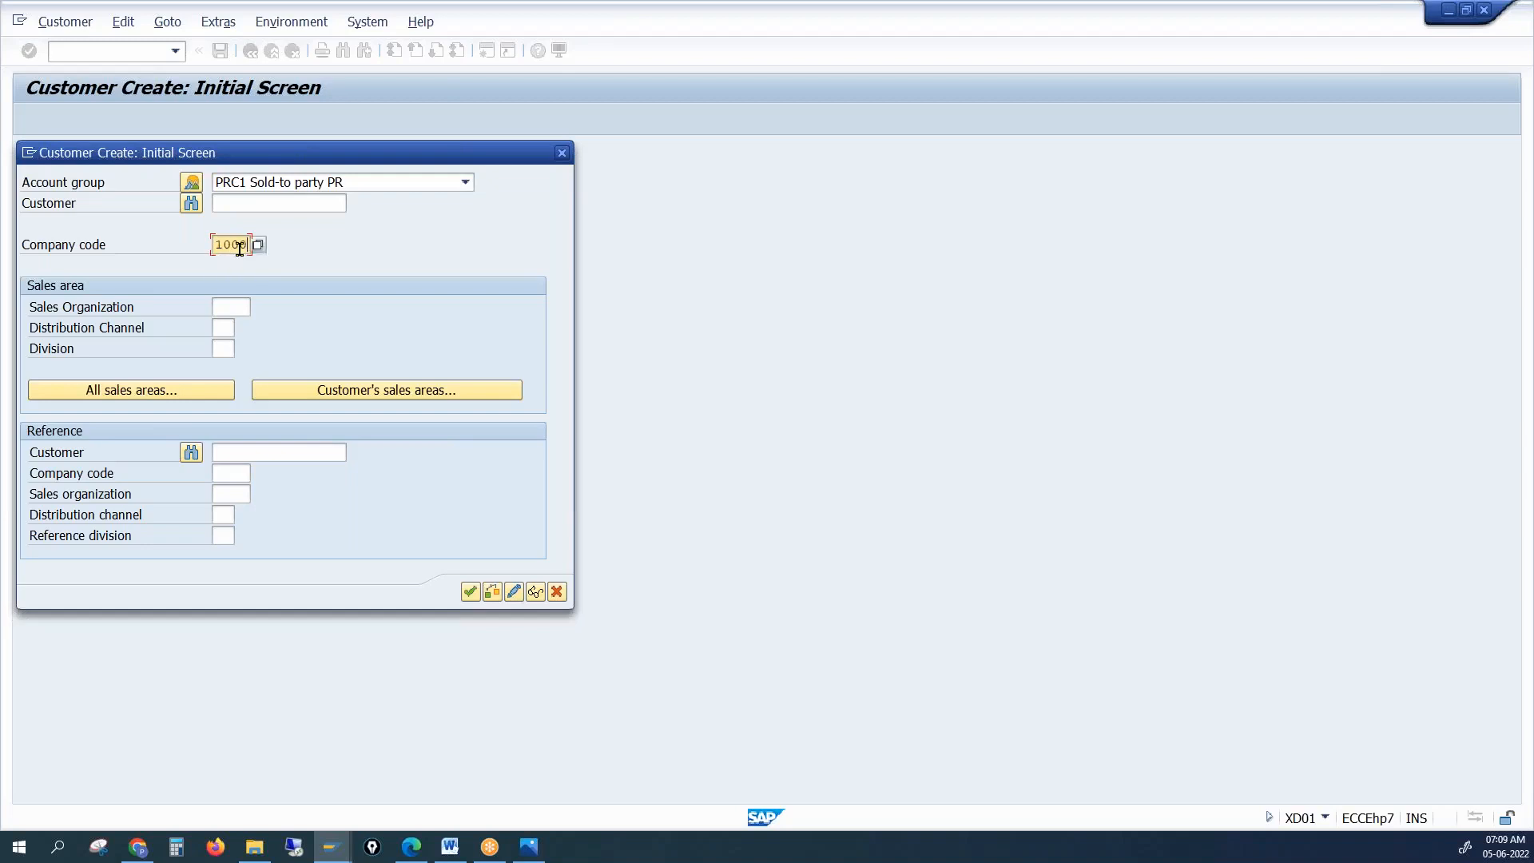
key("Tab")
type("1000")
key("Tab")
type("10")
key("Tab")
type("00")
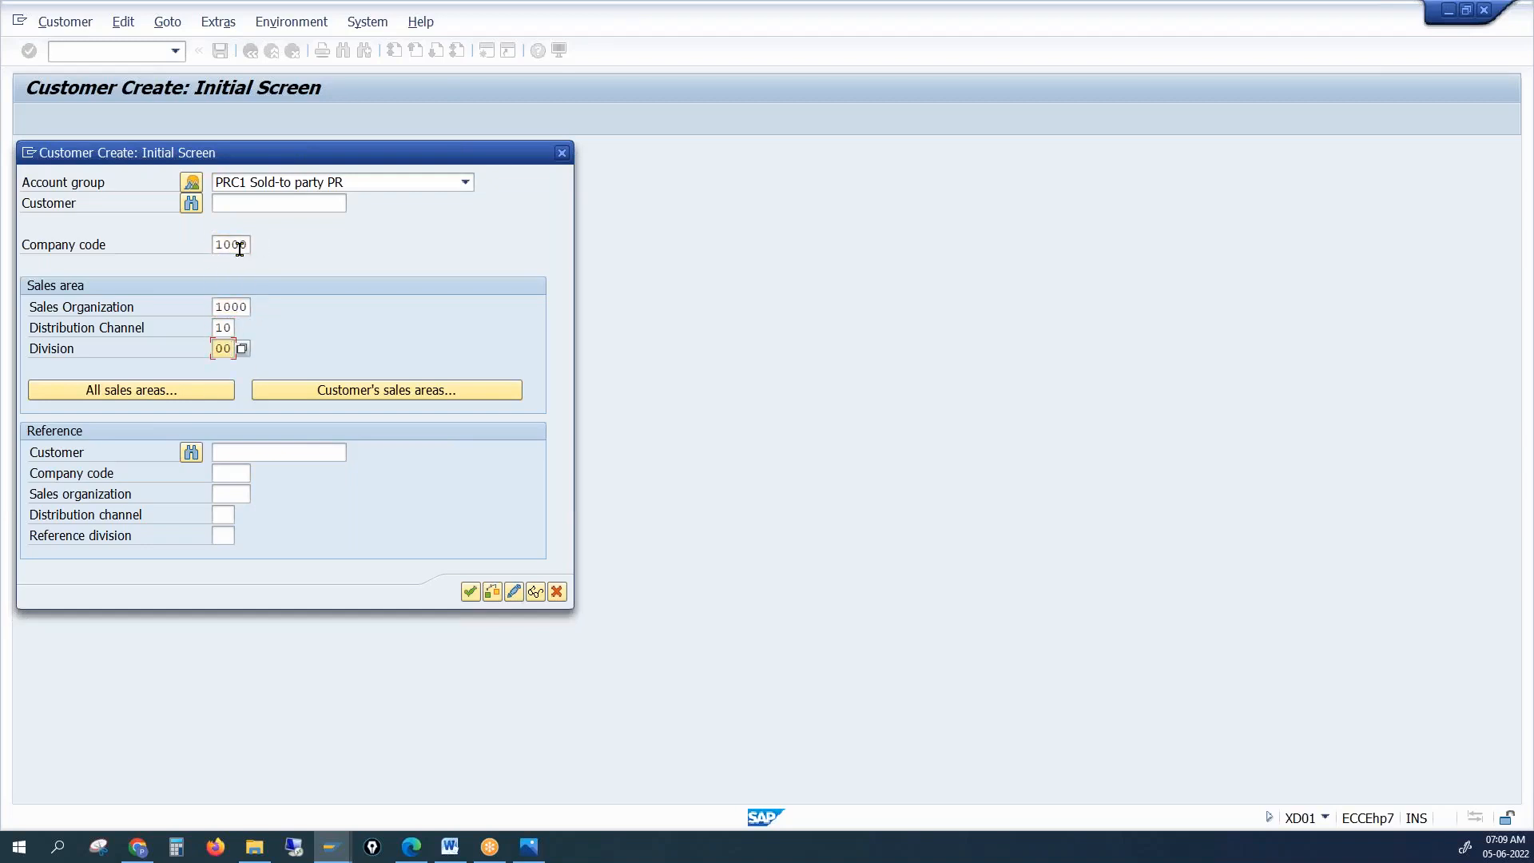
key("Return")
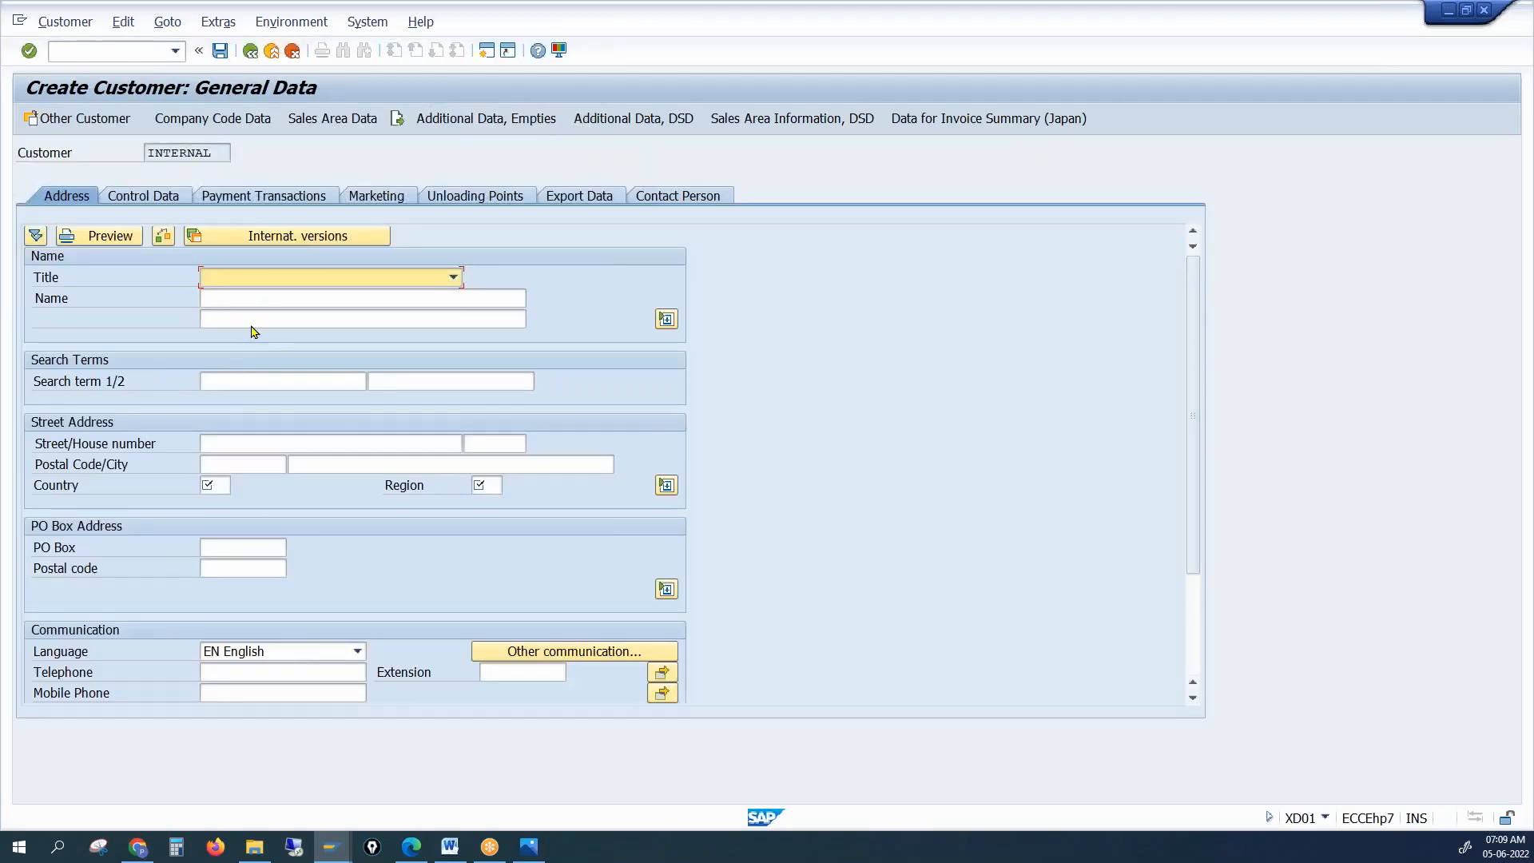
Enter the customer name 'CUST2BP 5May', country IN and region 01
left_click(247, 298)
type("CUST")
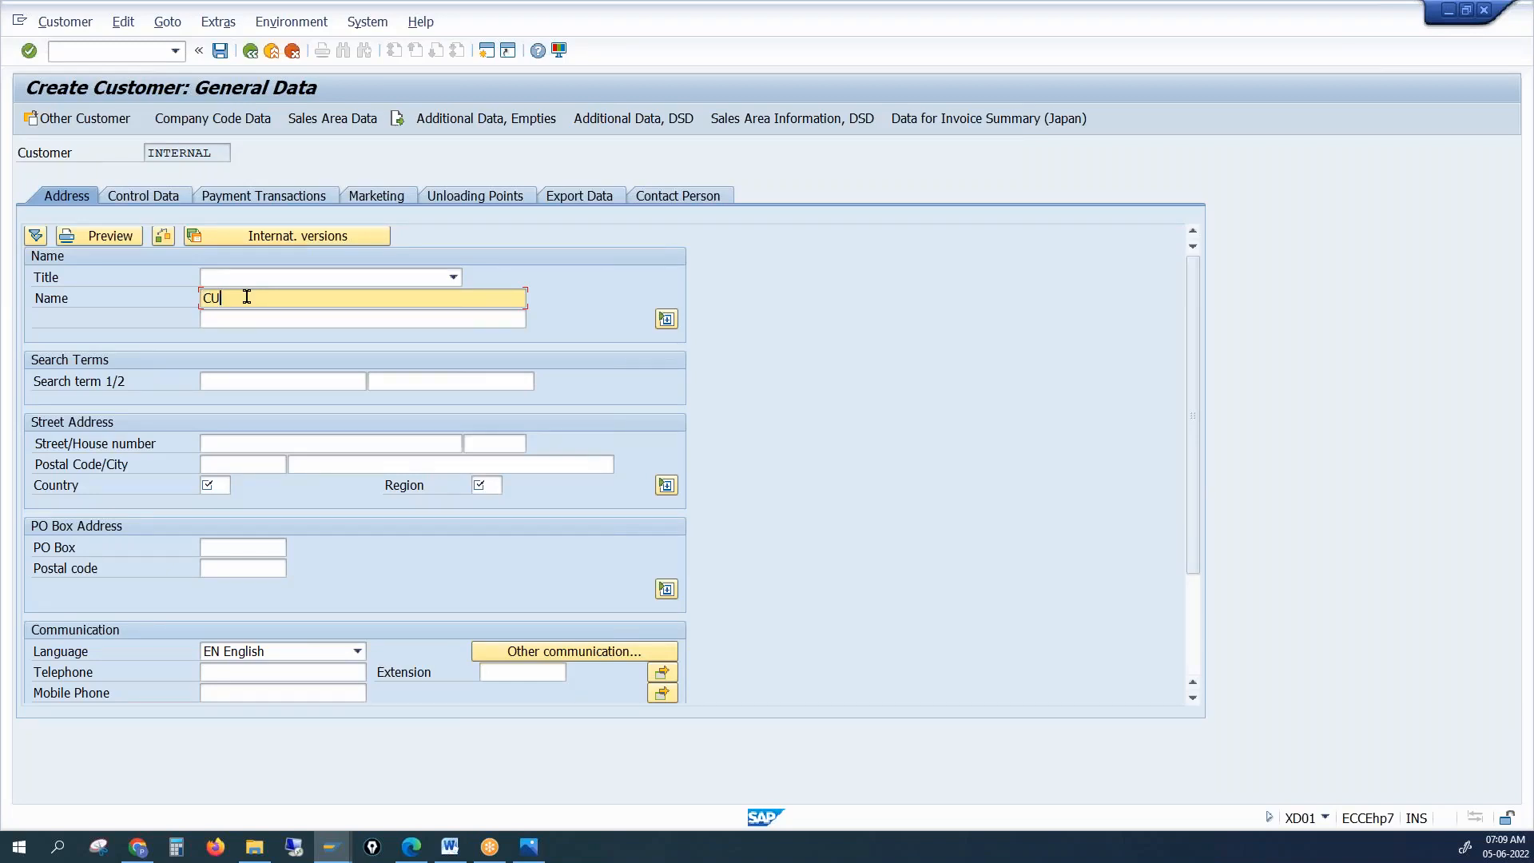
type("2BP 5May")
key("ctrl+a")
key("End")
left_click(213, 486)
type("IN")
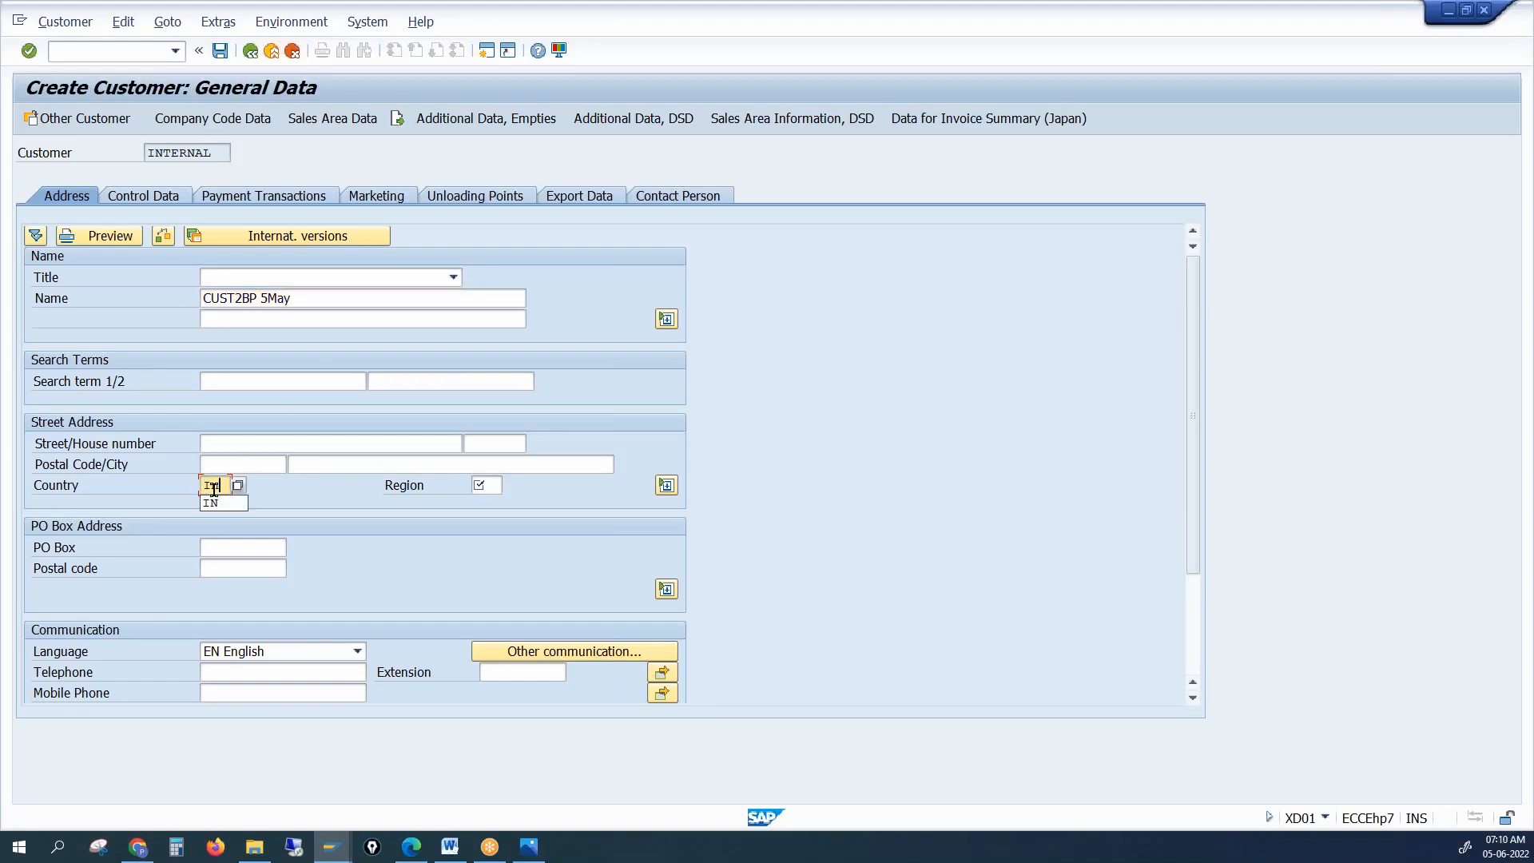
key("Tab")
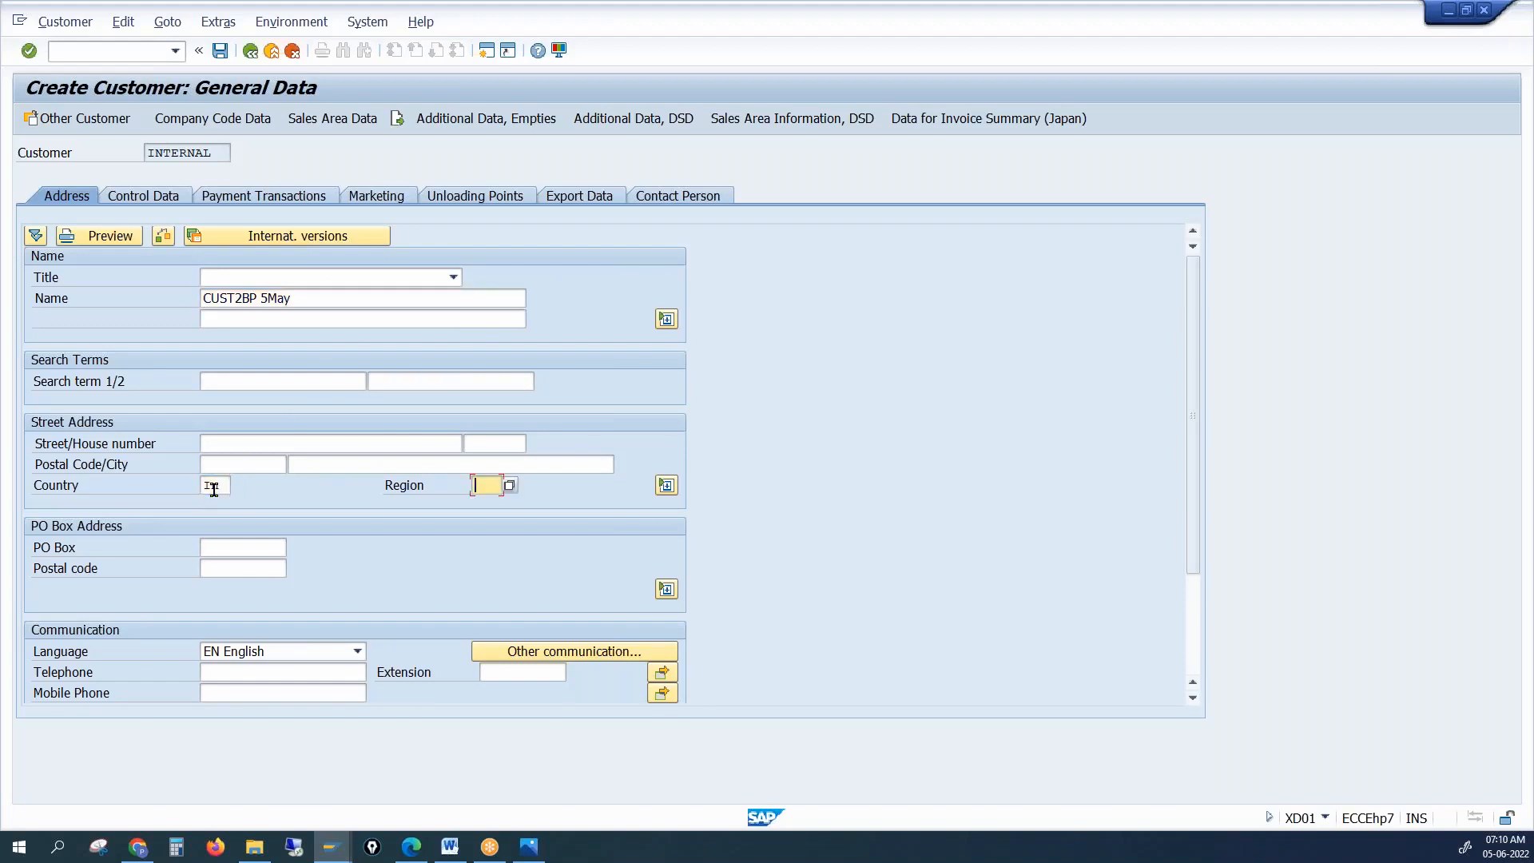
type("01")
key("Return")
Pass through Company Code Data and Sales Area Data, then save the customer
left_click(224, 120)
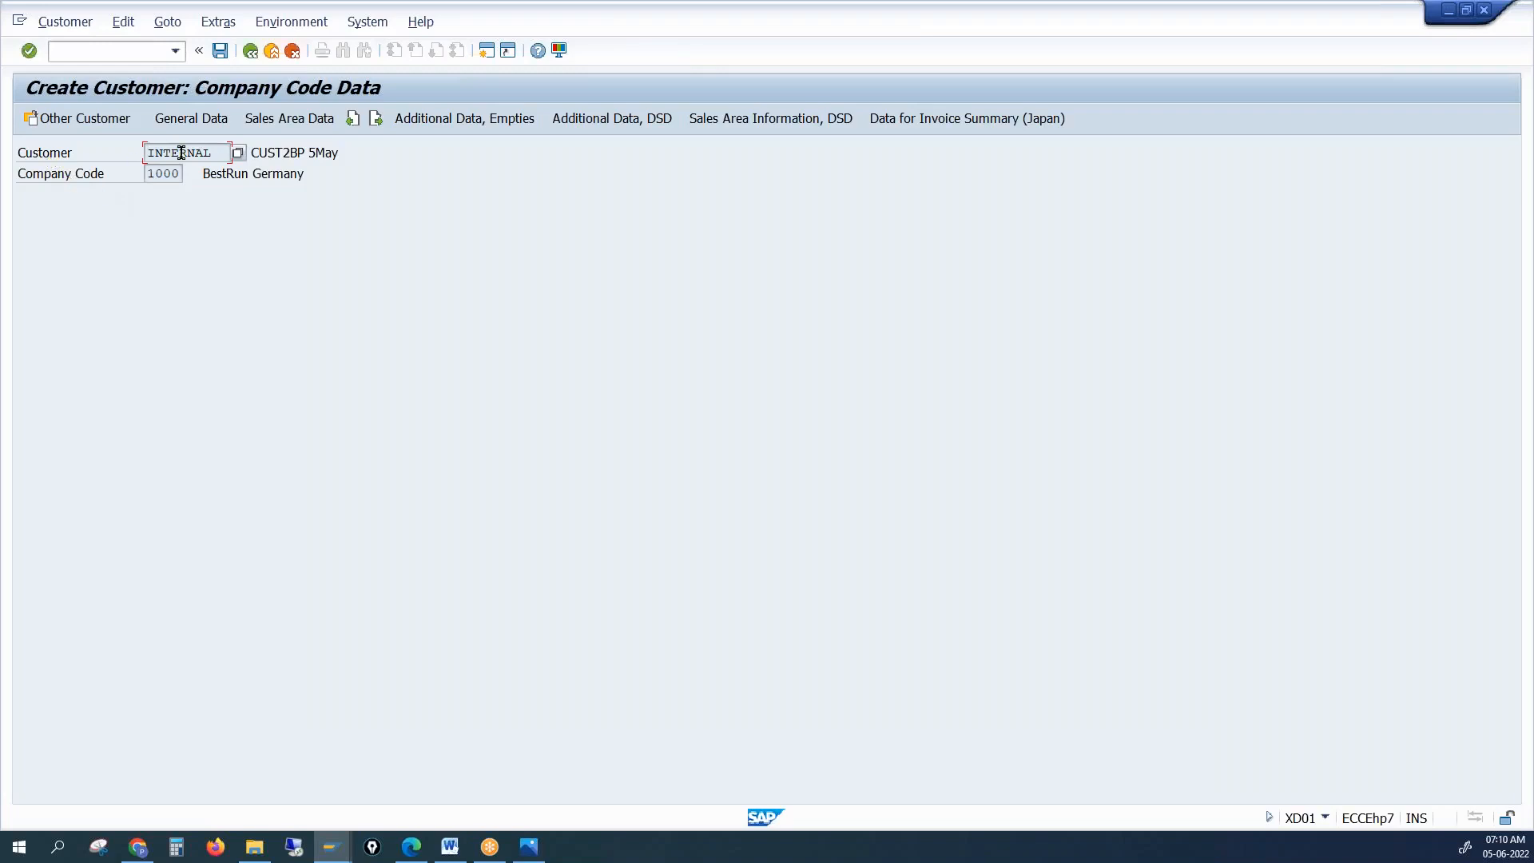
left_click(281, 119)
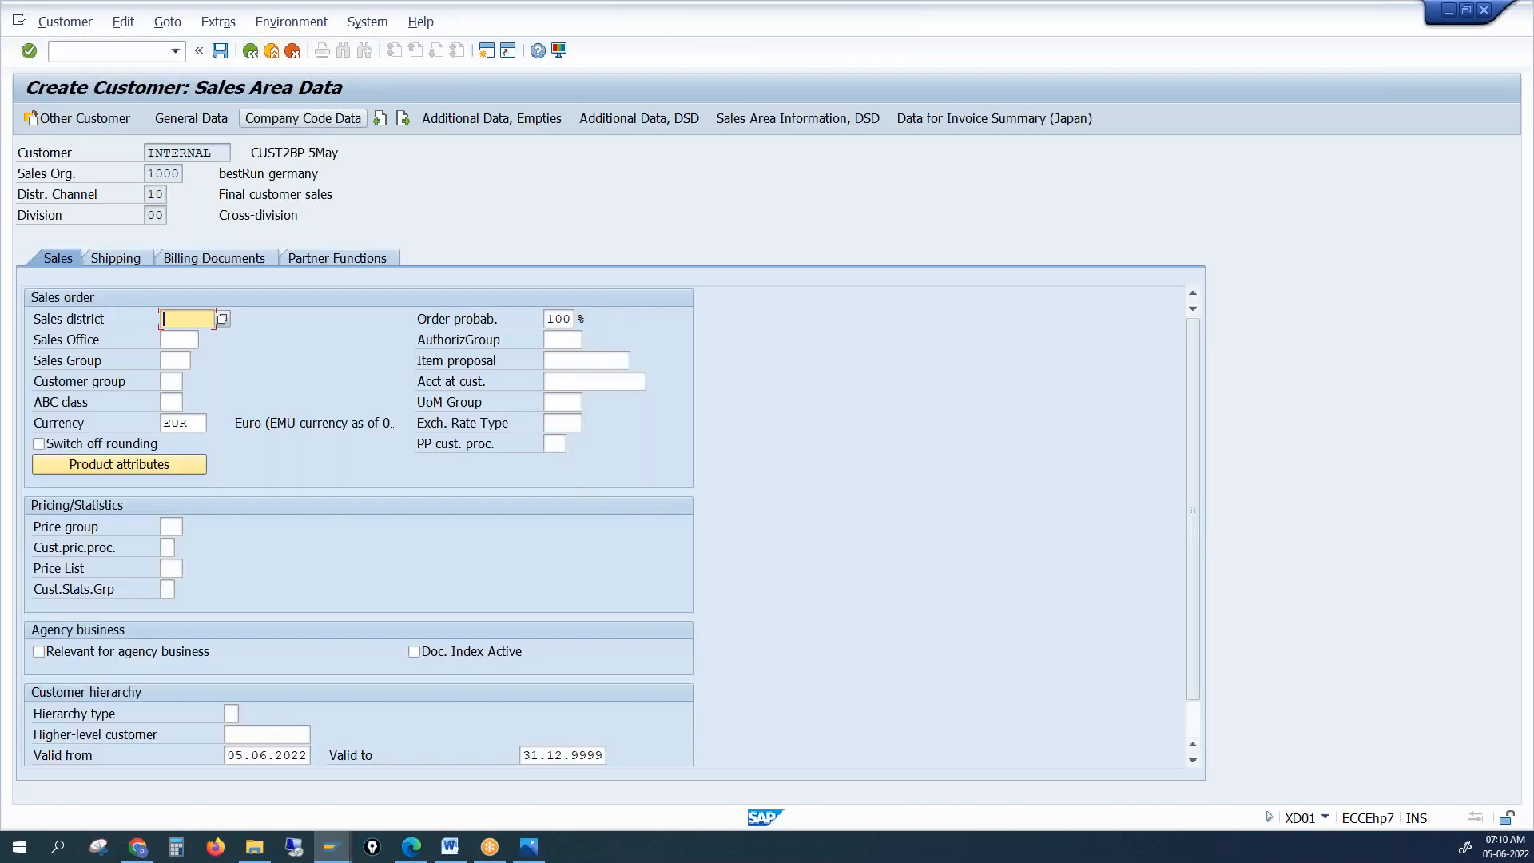
left_click(219, 50)
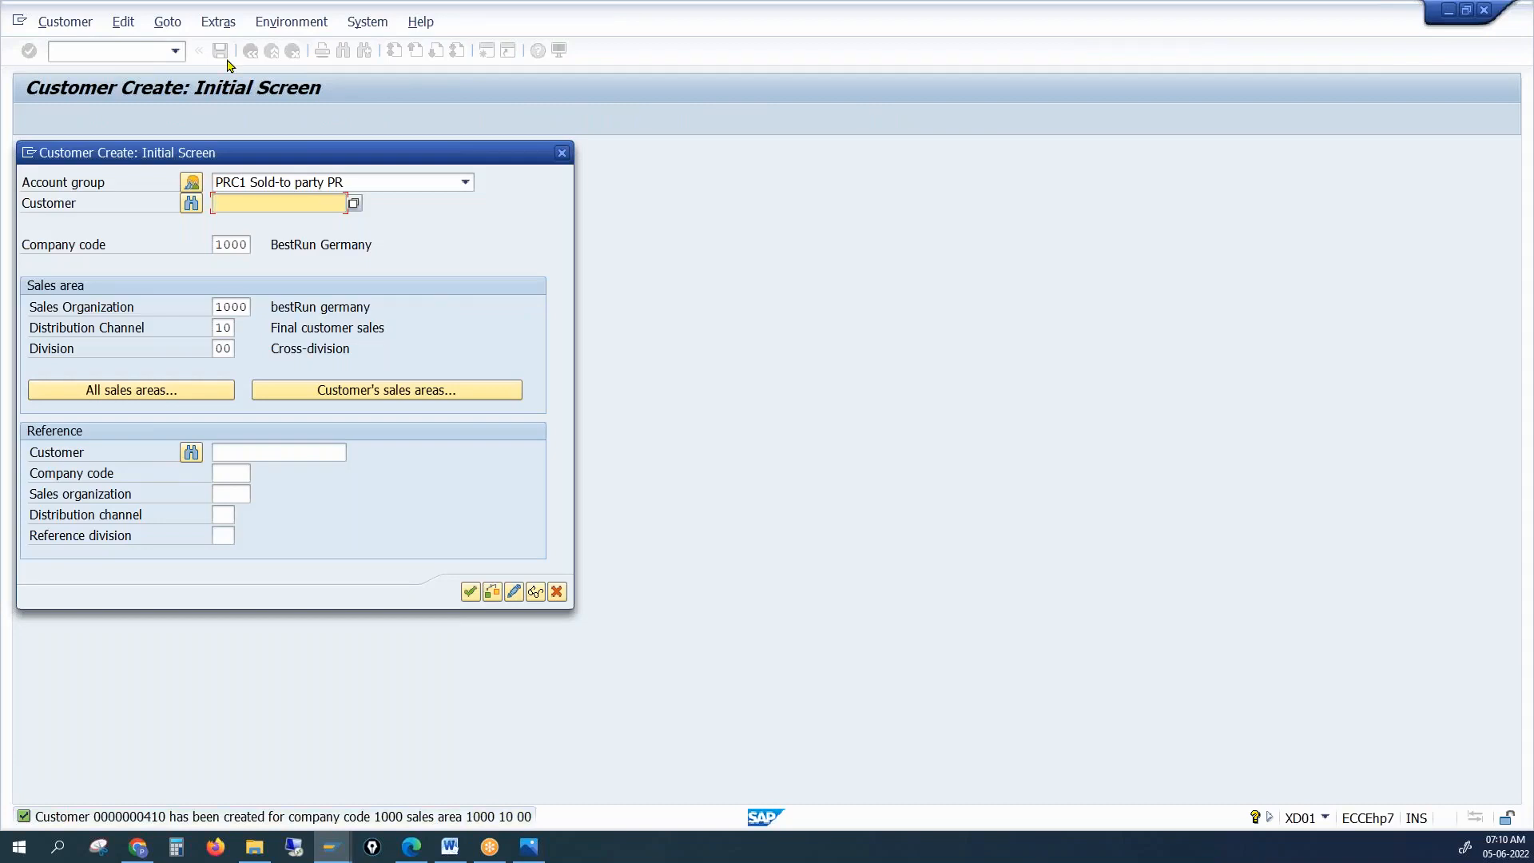
Leave customer creation, open XD02 to check the new customer, then close the change screen
left_click(562, 153)
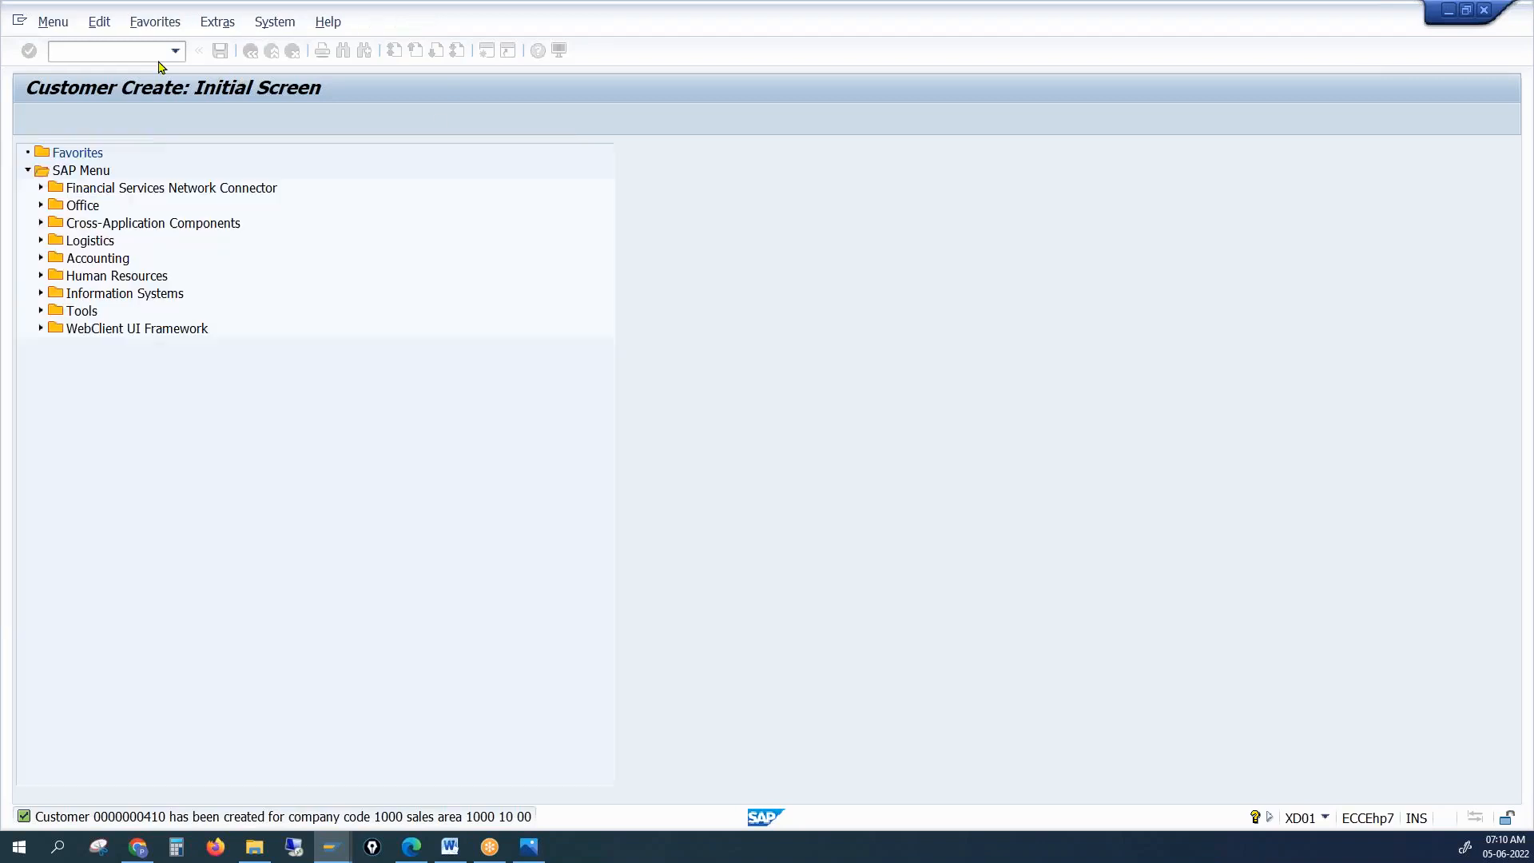
type("xd02")
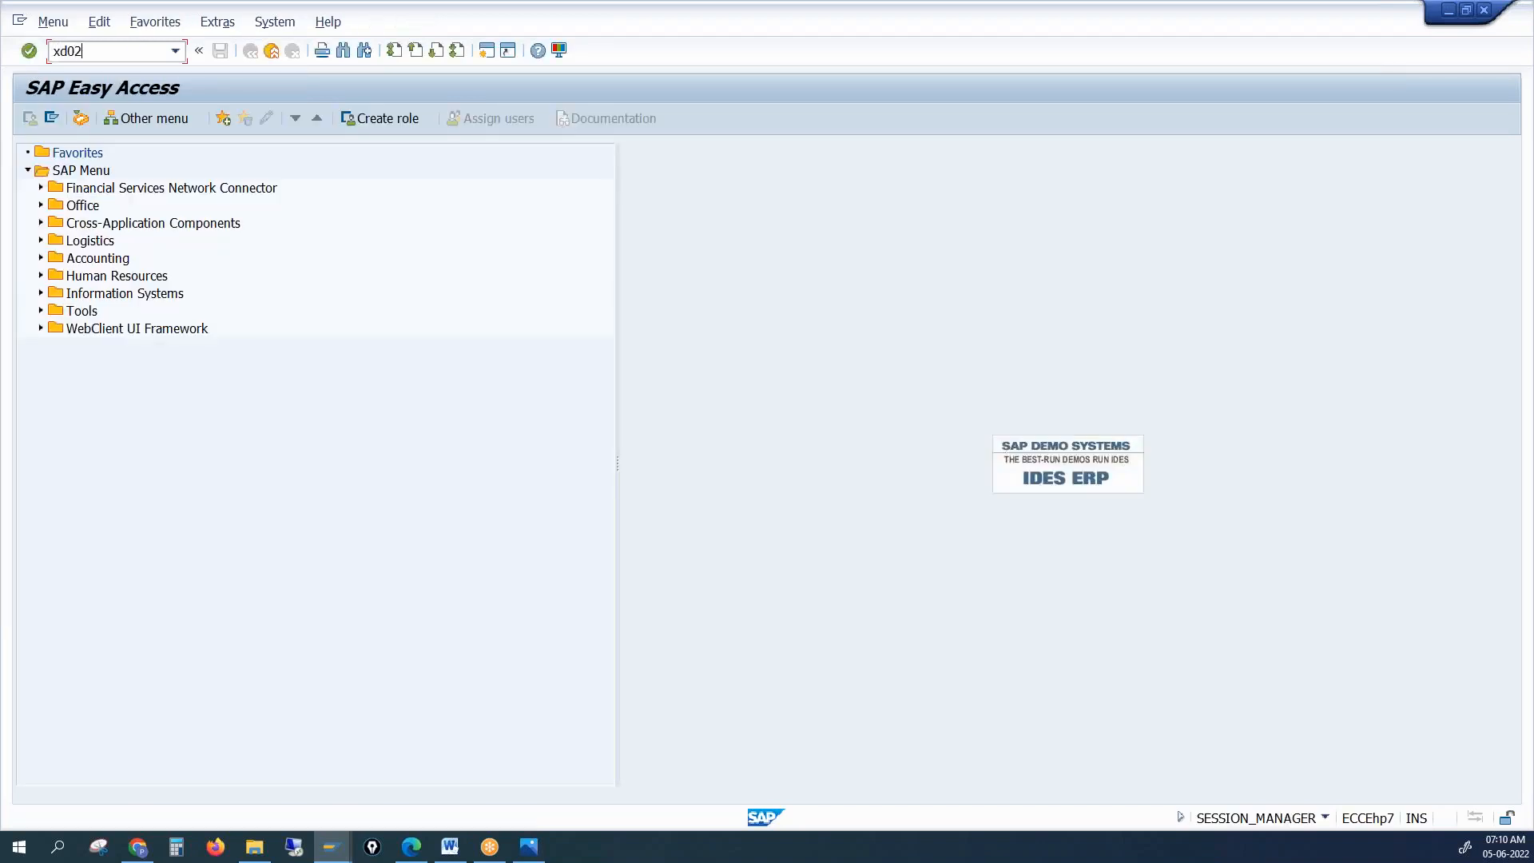
key("Return")
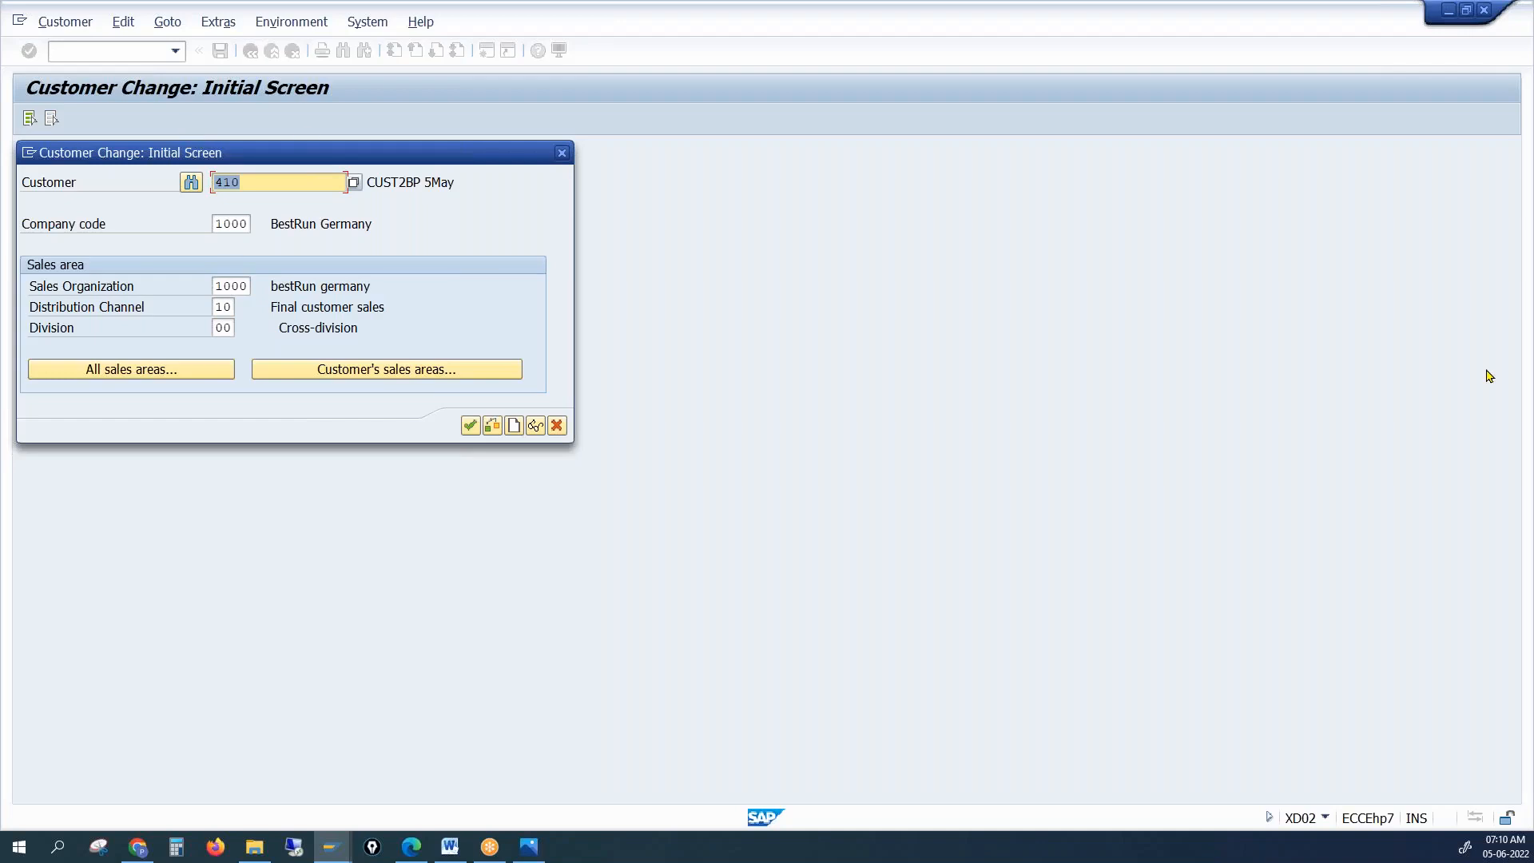
key("alt+Tab")
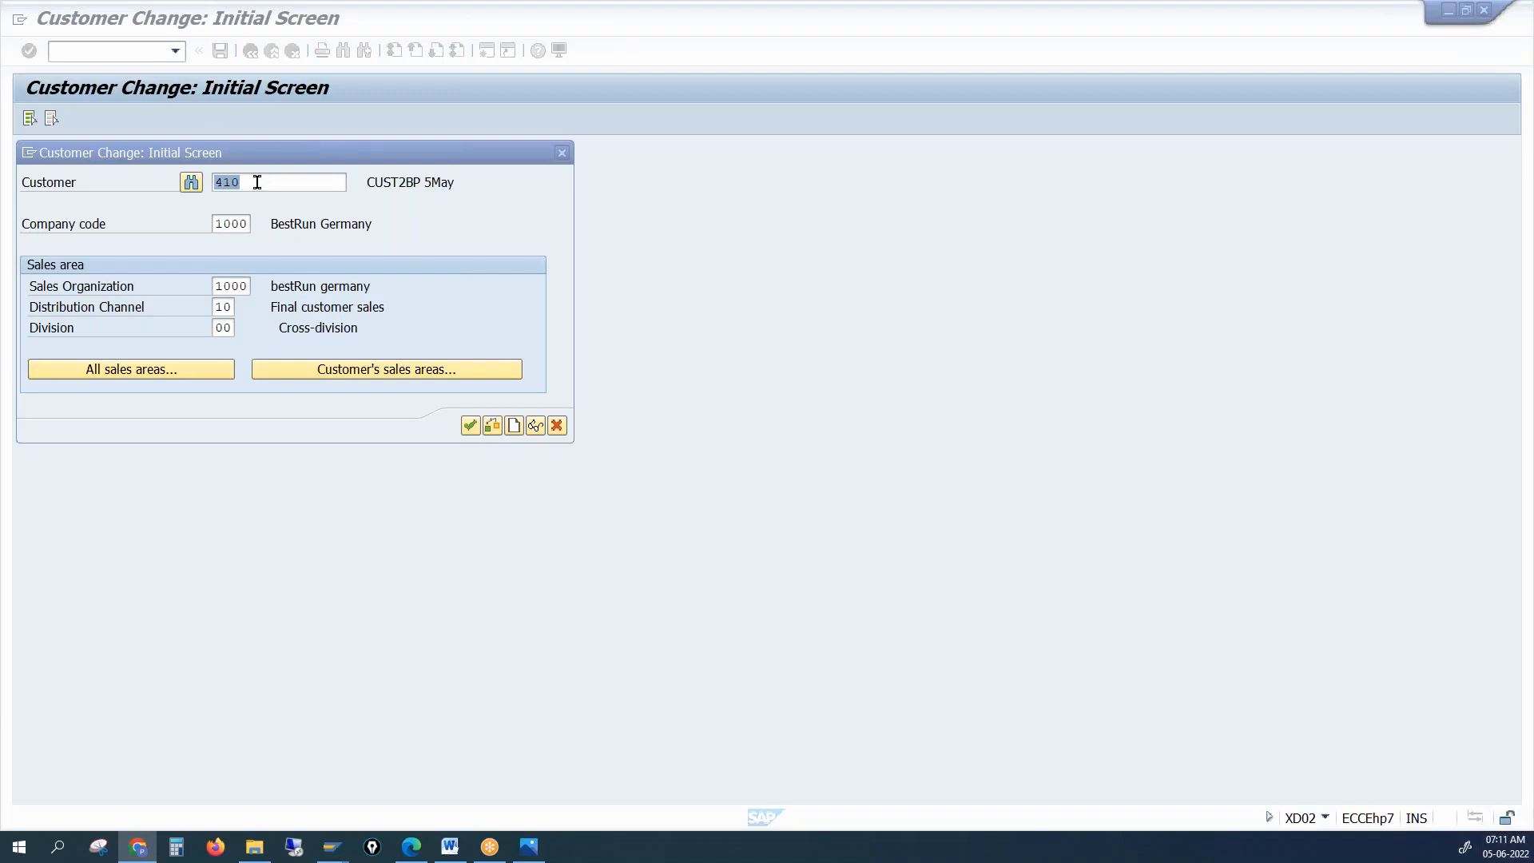
left_click(562, 153)
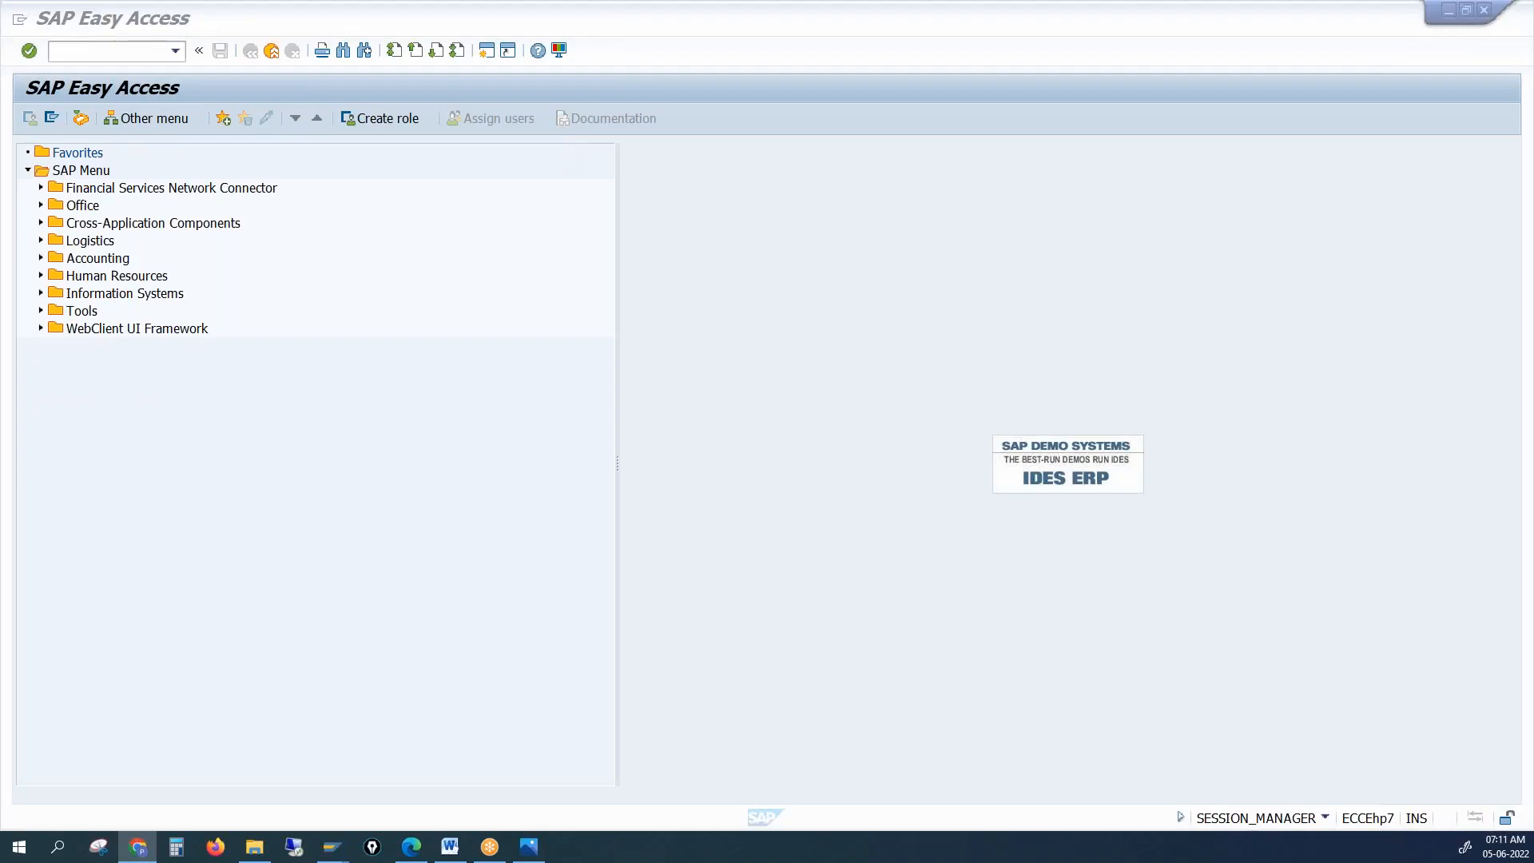
Bring the Synchronization Cockpit window to the front
left_click(1400, 424)
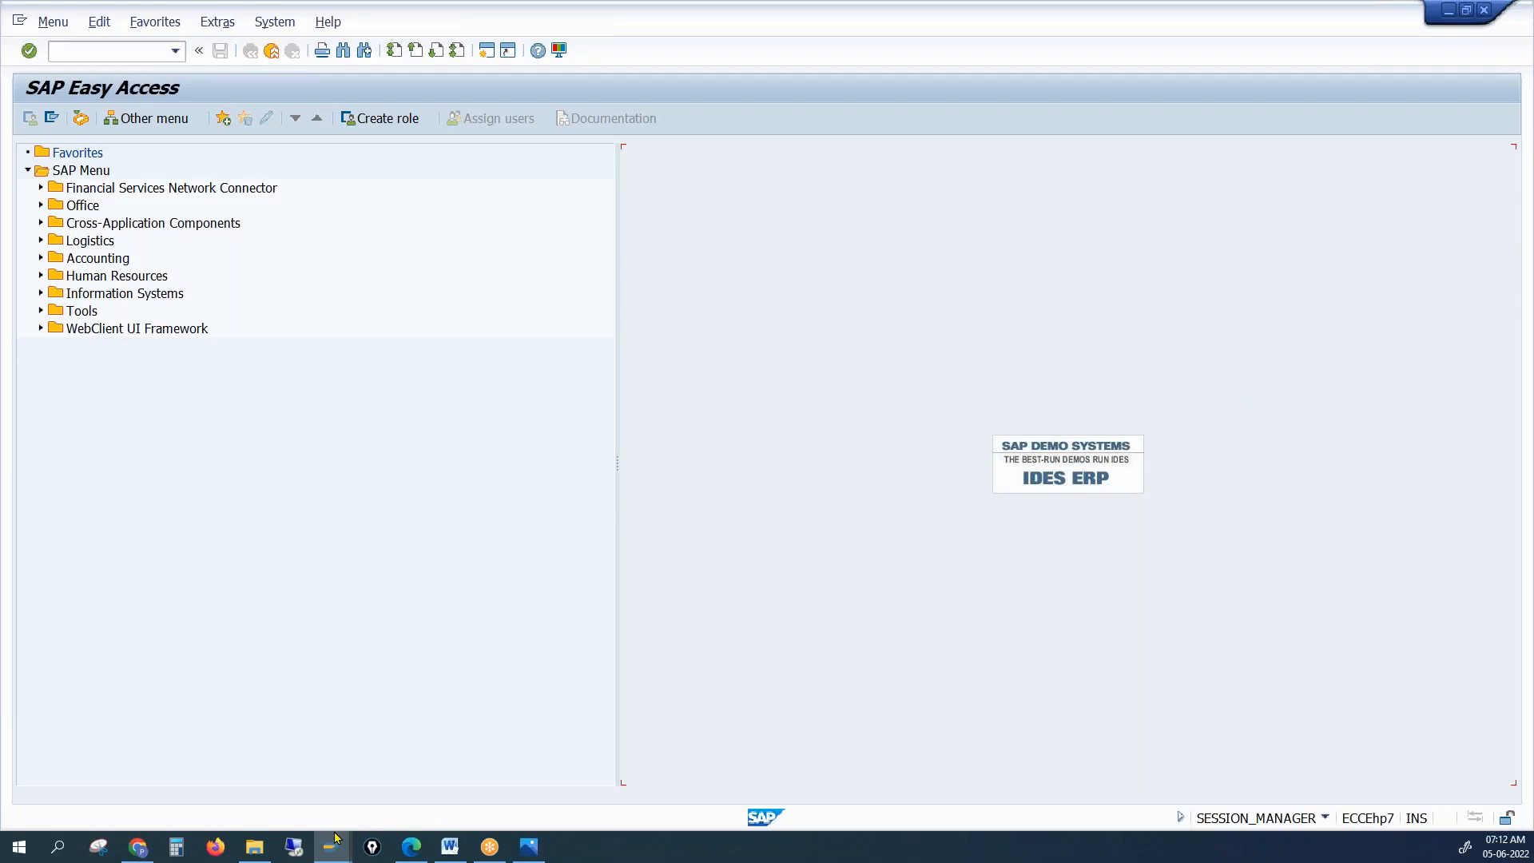
mouse_move(328, 847)
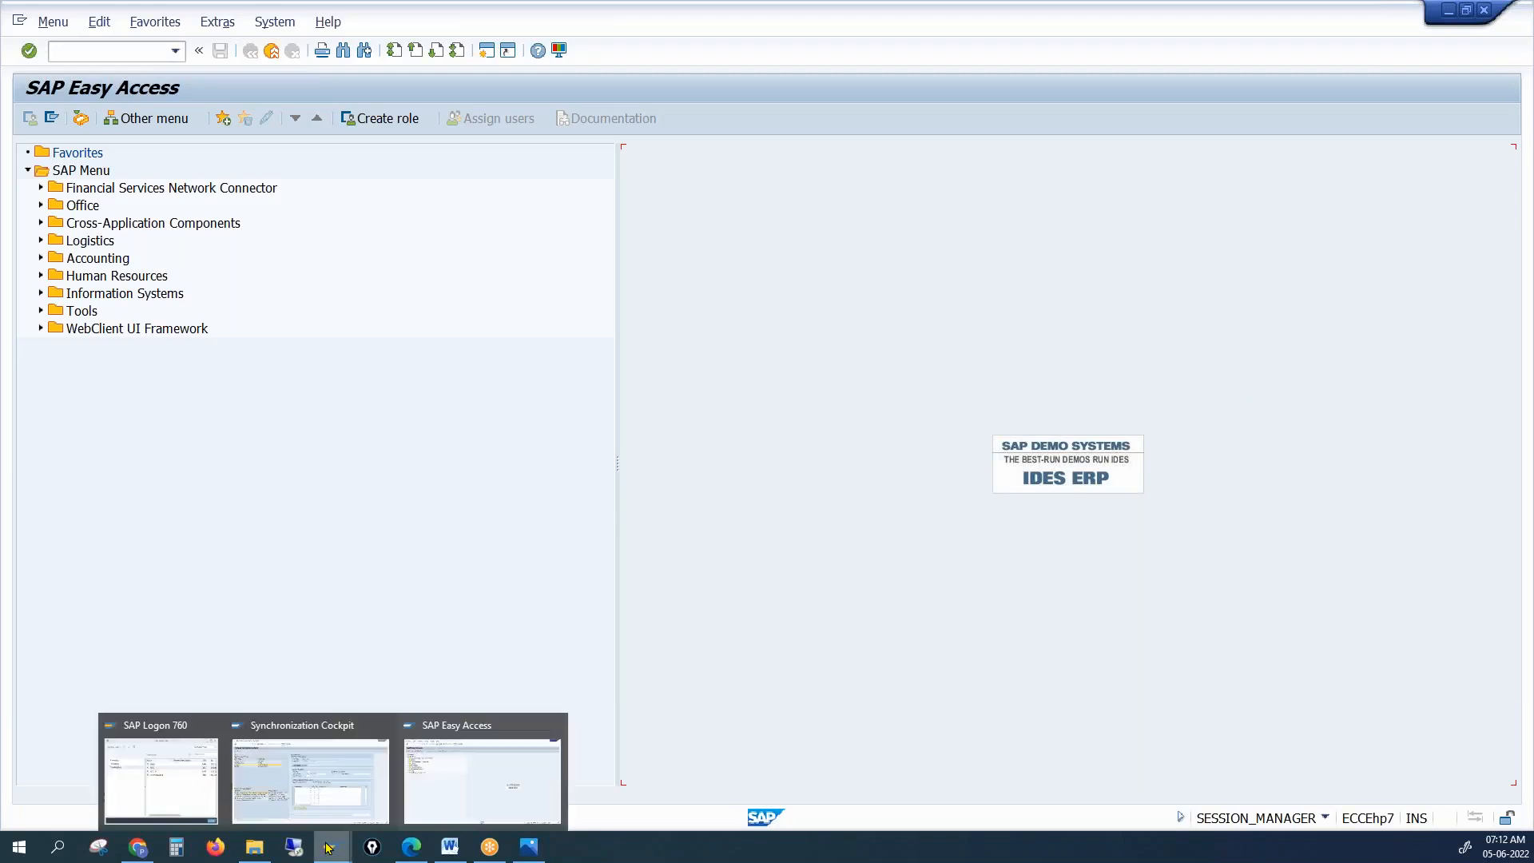
left_click(326, 773)
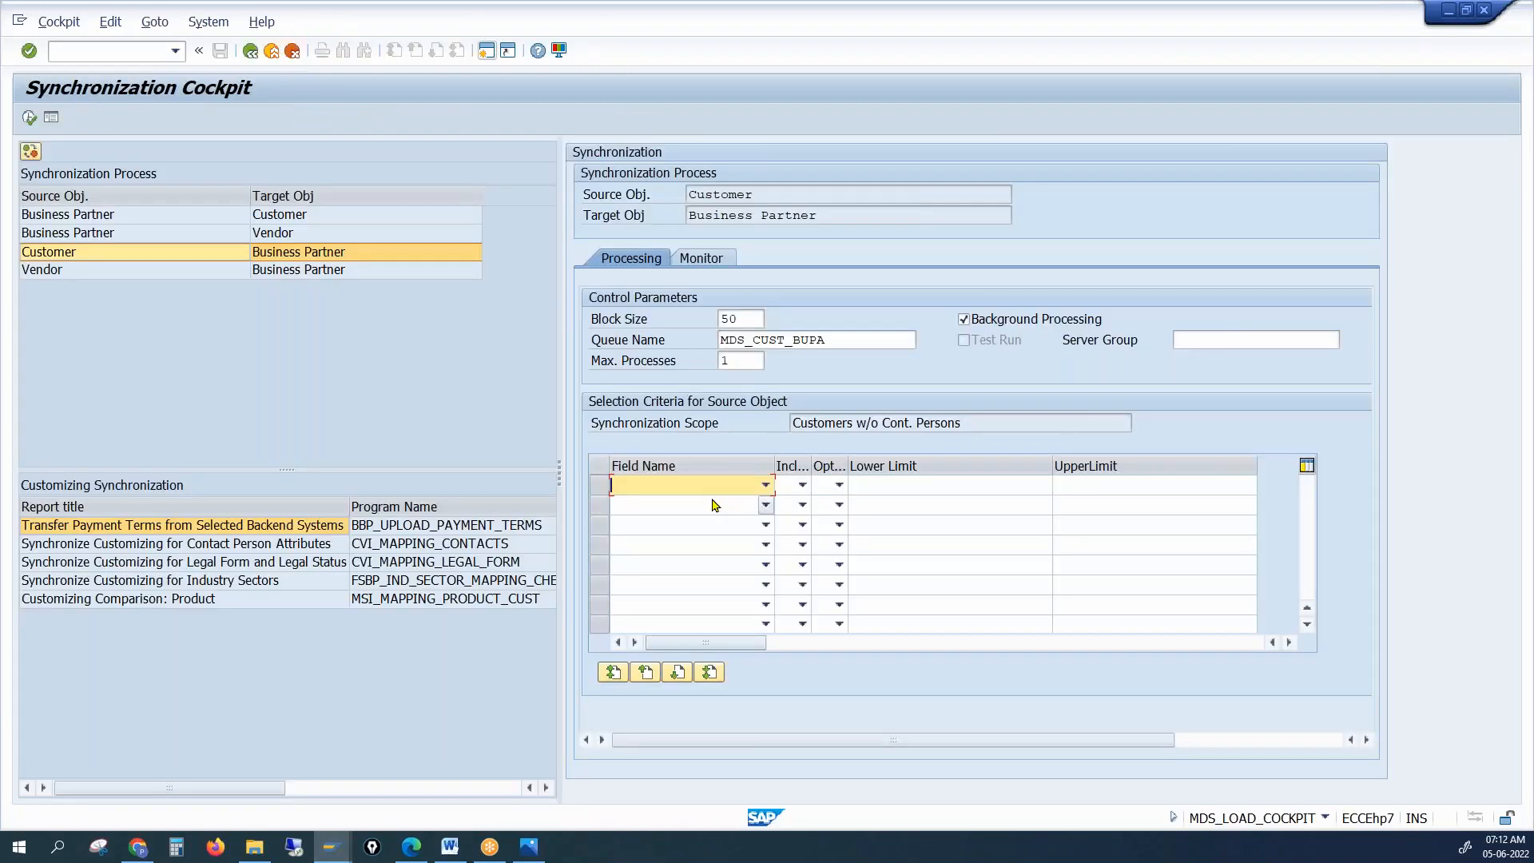
Filter on KUNNR EQ the new customer's number, run background synchronization, and open a new session
left_click(764, 486)
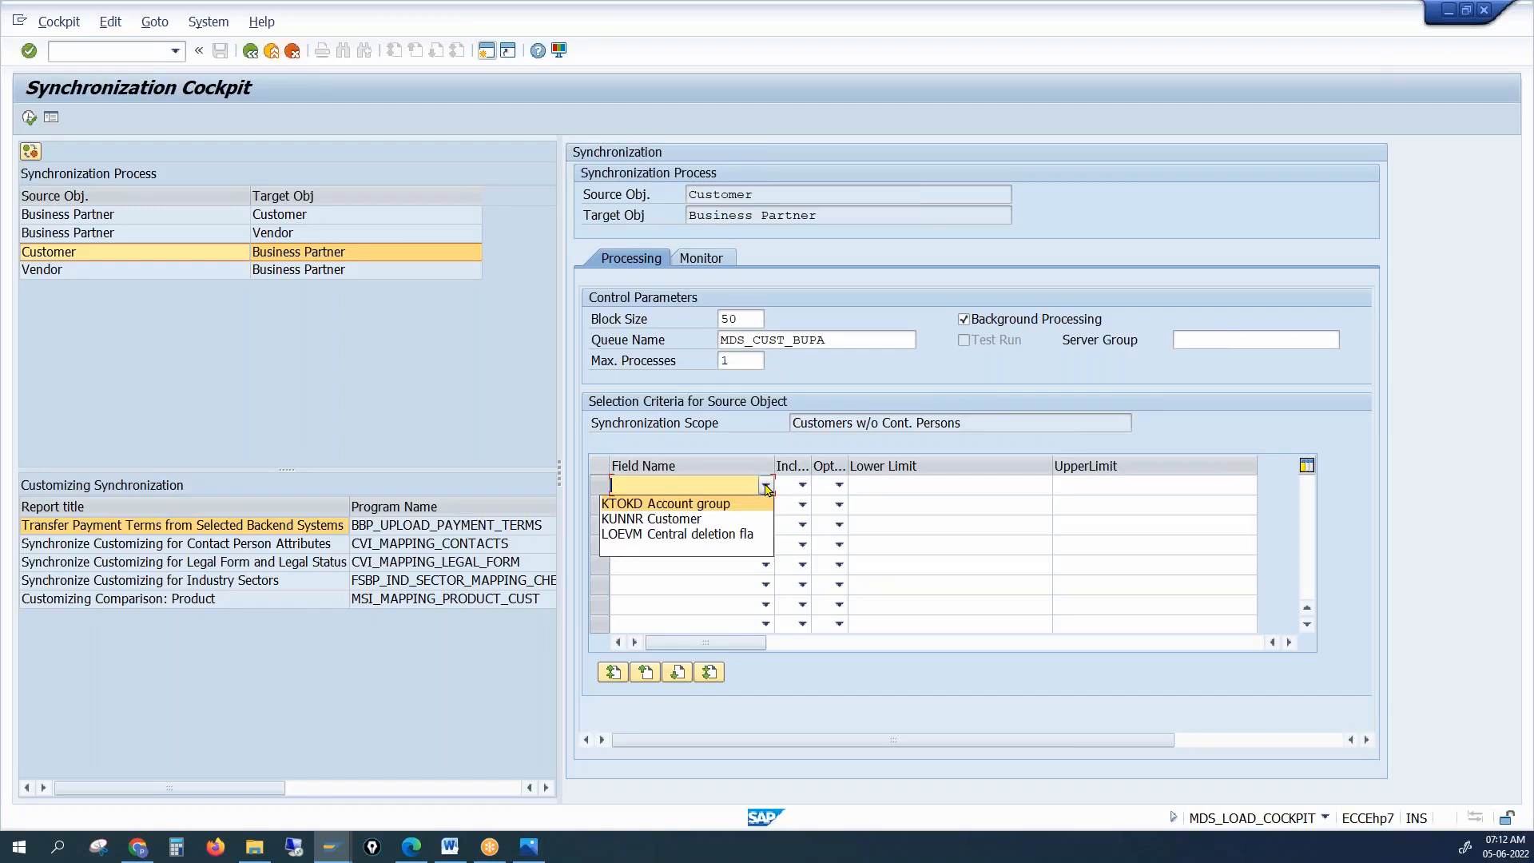
left_click(717, 519)
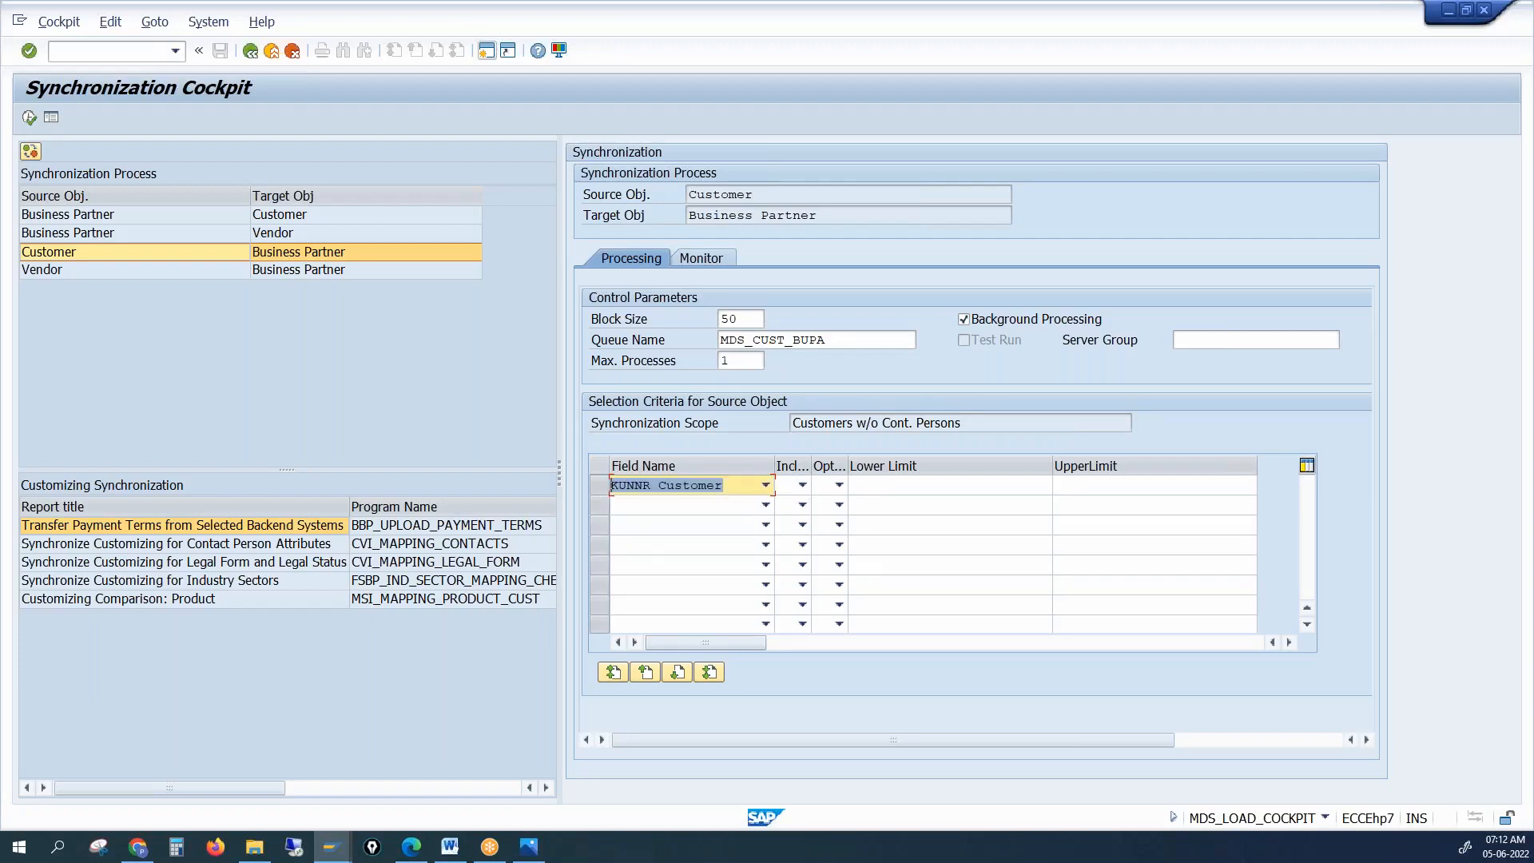
left_click(803, 484)
left_click(778, 504)
left_click(839, 485)
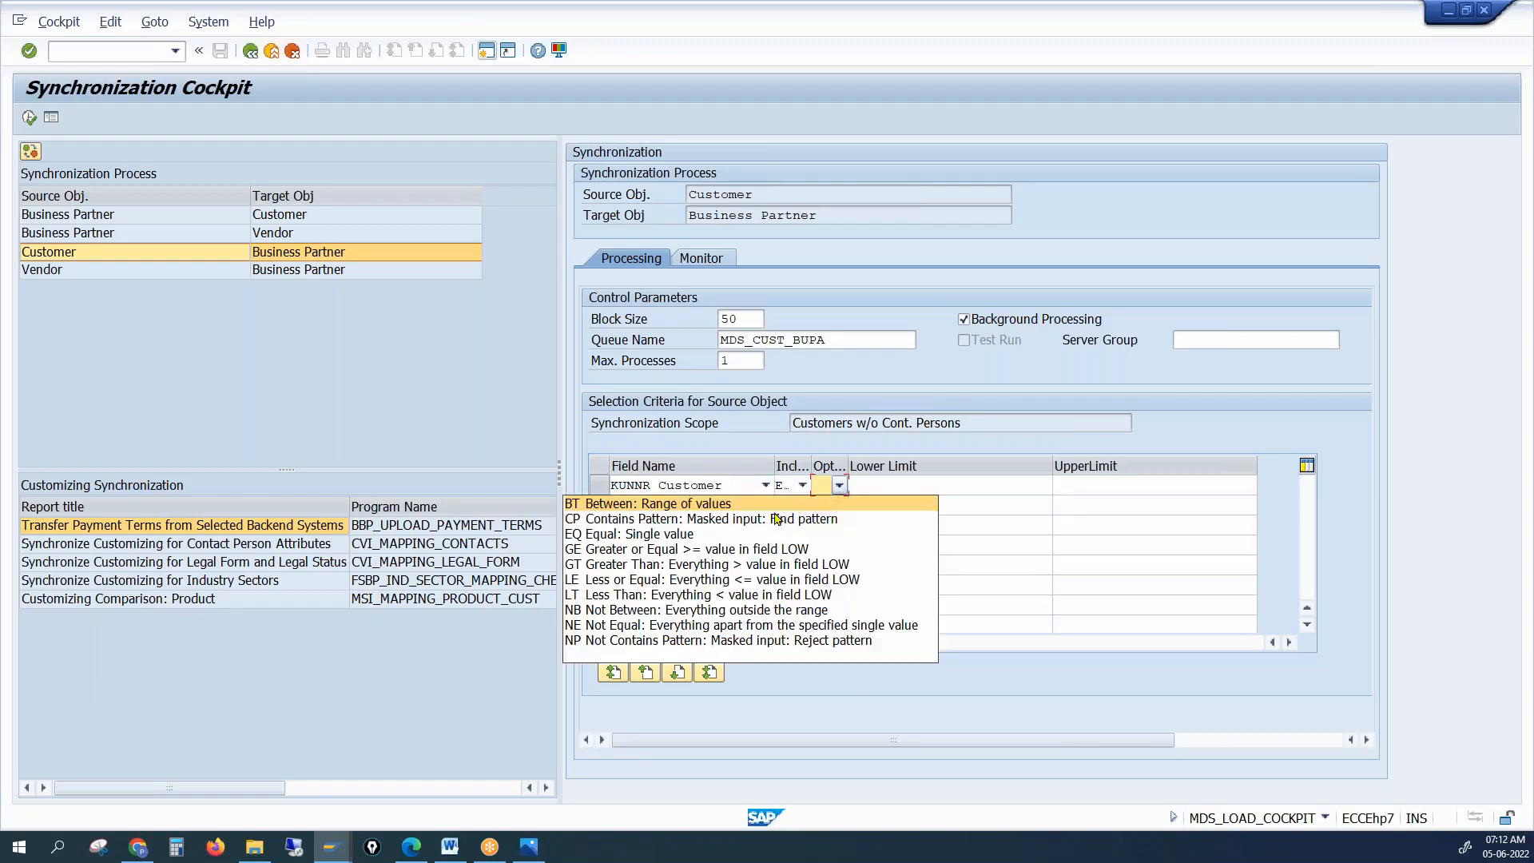
left_click(710, 534)
left_click(889, 489)
type("410")
key("Return")
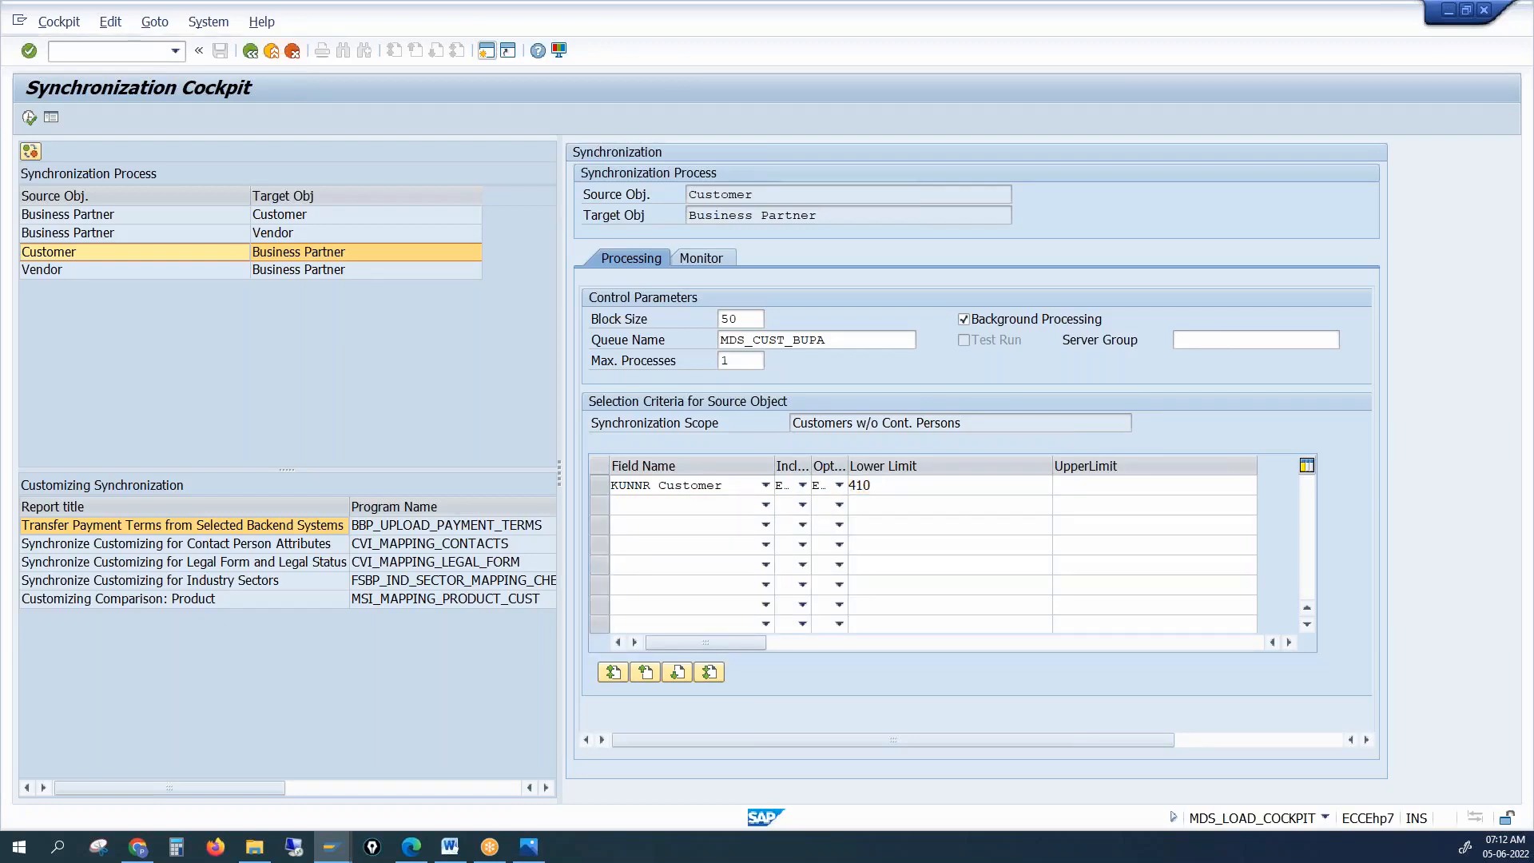
left_click(30, 119)
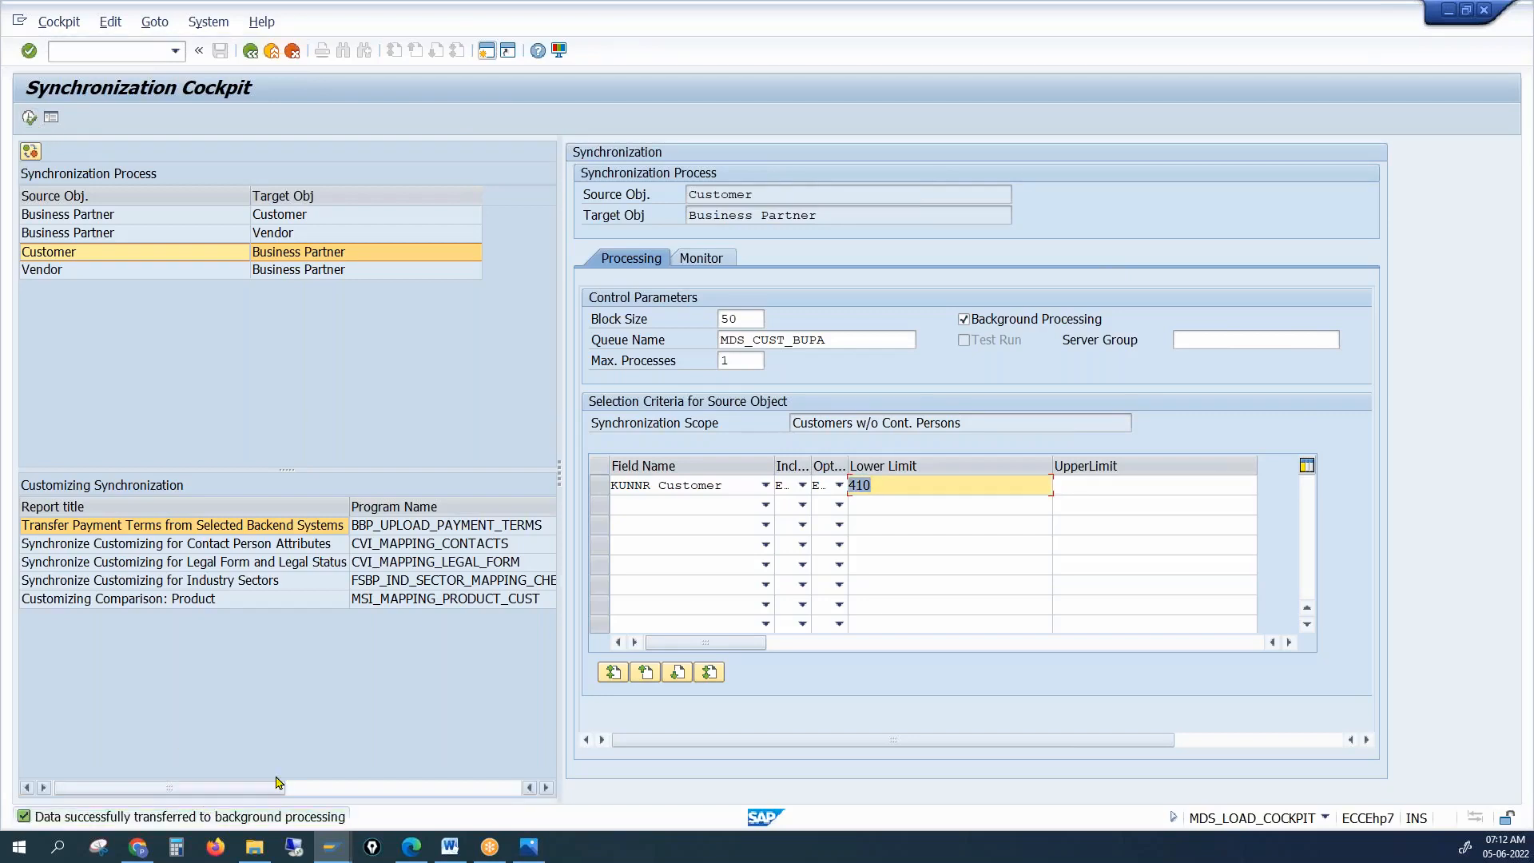
left_click(485, 51)
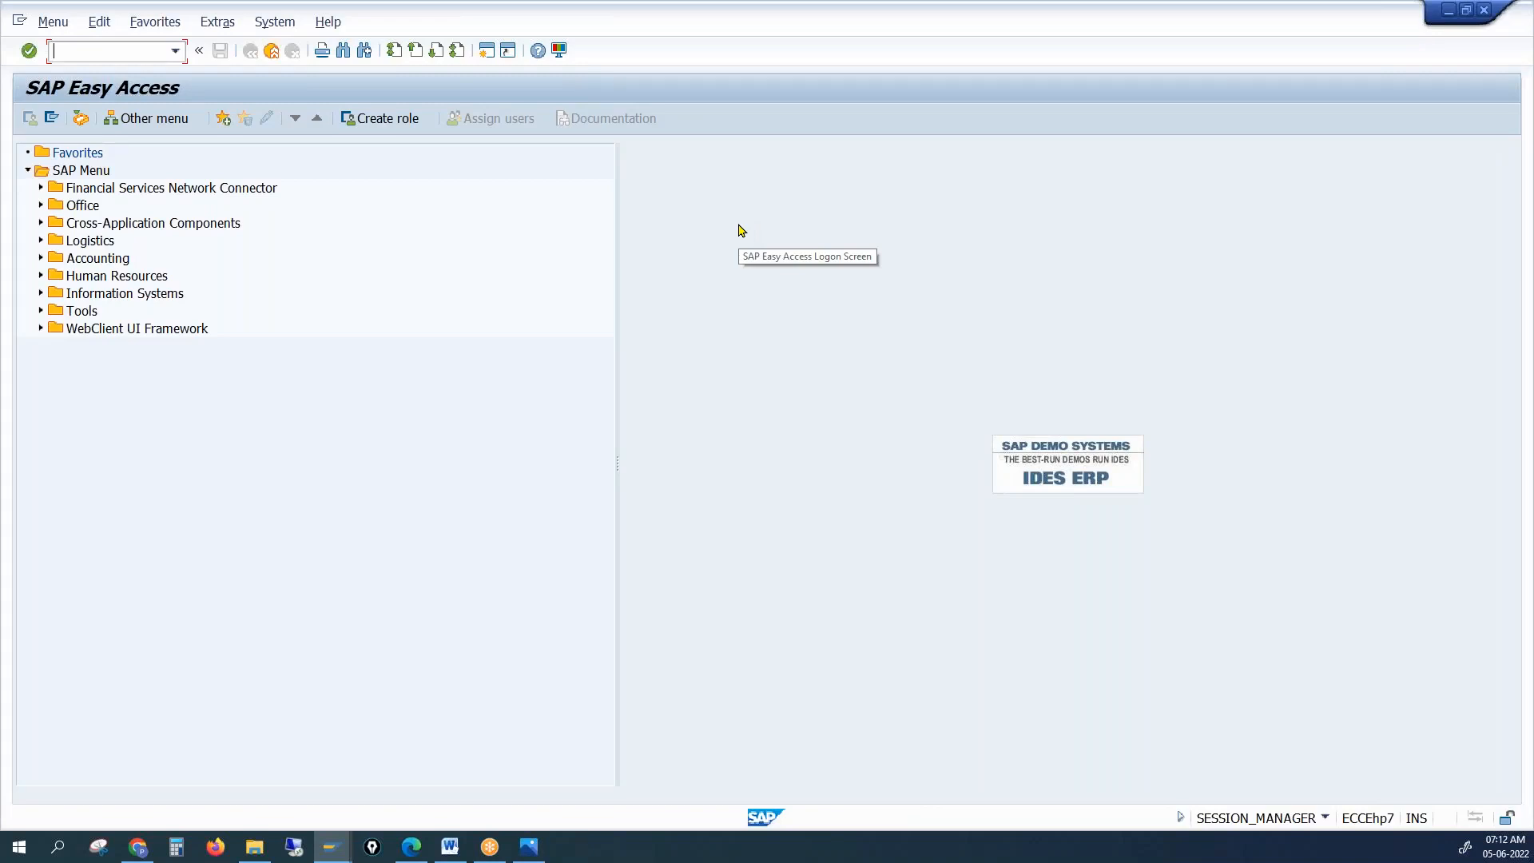
In SE16N, display table CVI_CUST_LINK filtered on the new customer's number
type("se16n")
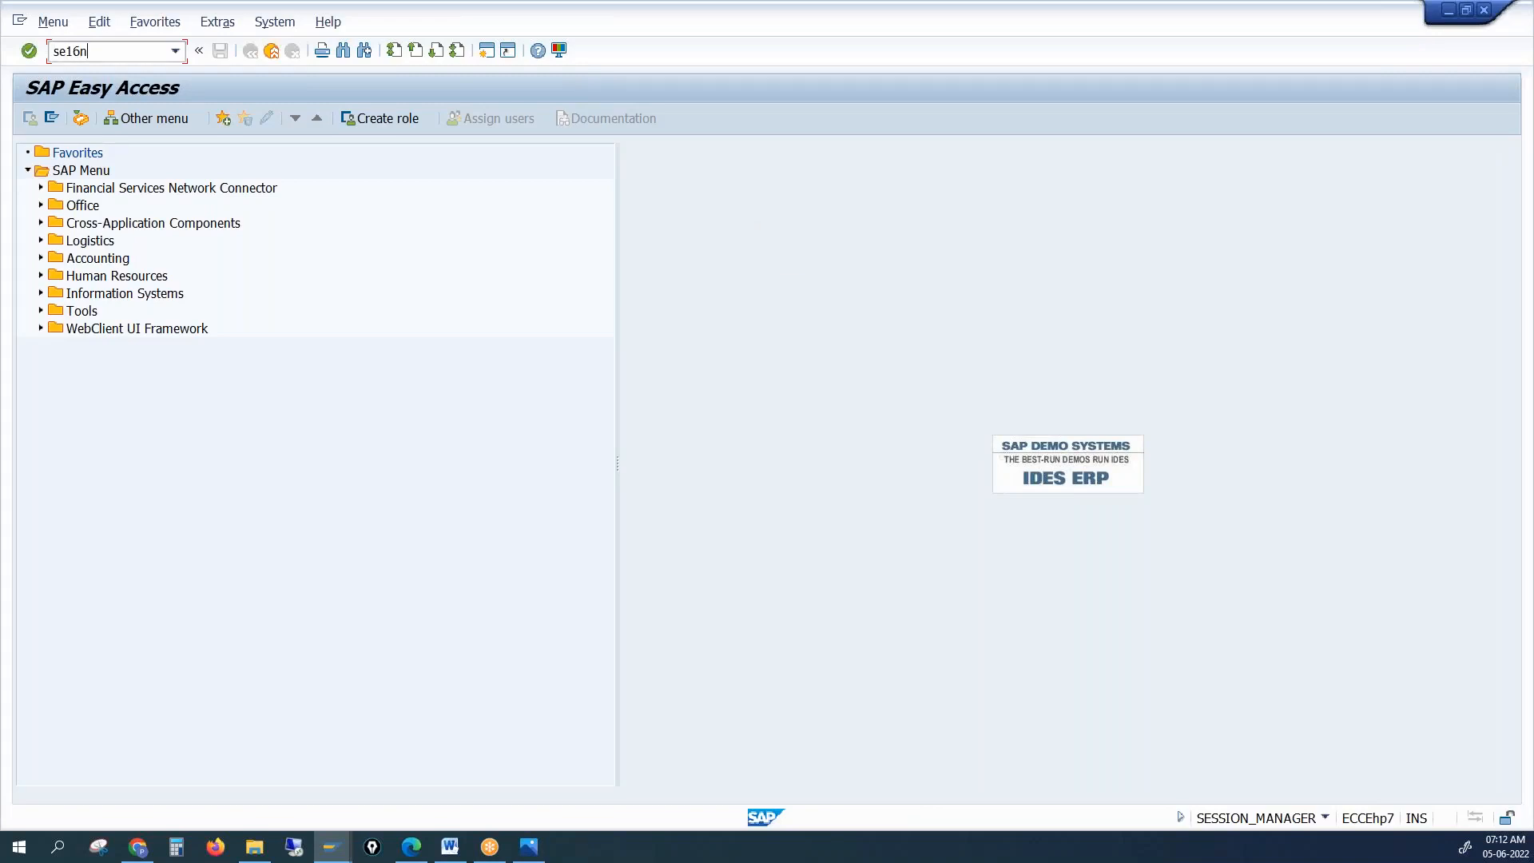
key("Return")
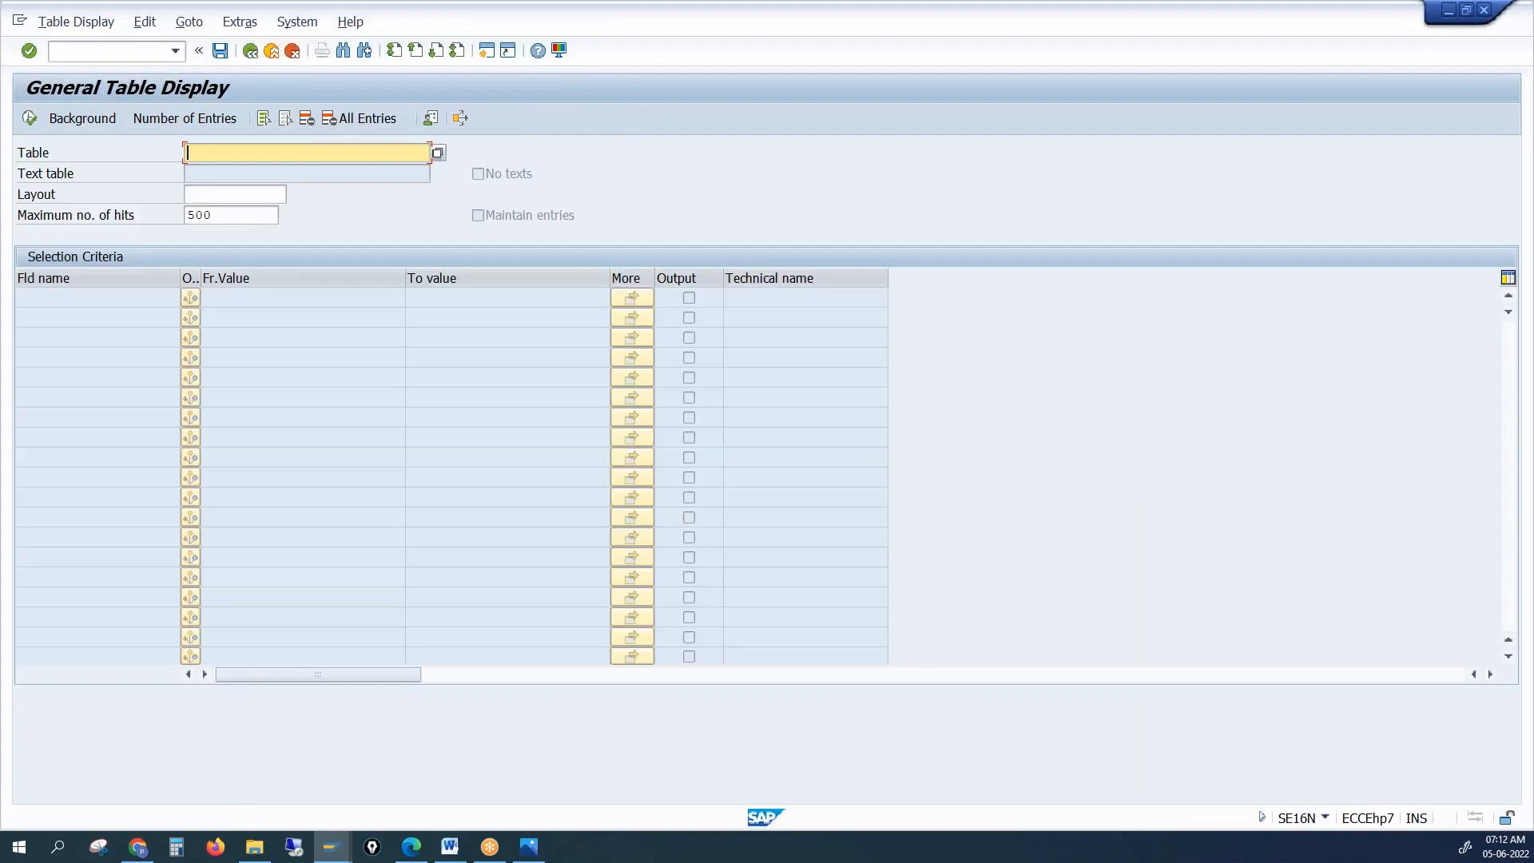
type("bu")
key("BackSpace")
key("BackSpace")
type("cvi_cust_link")
key("Return")
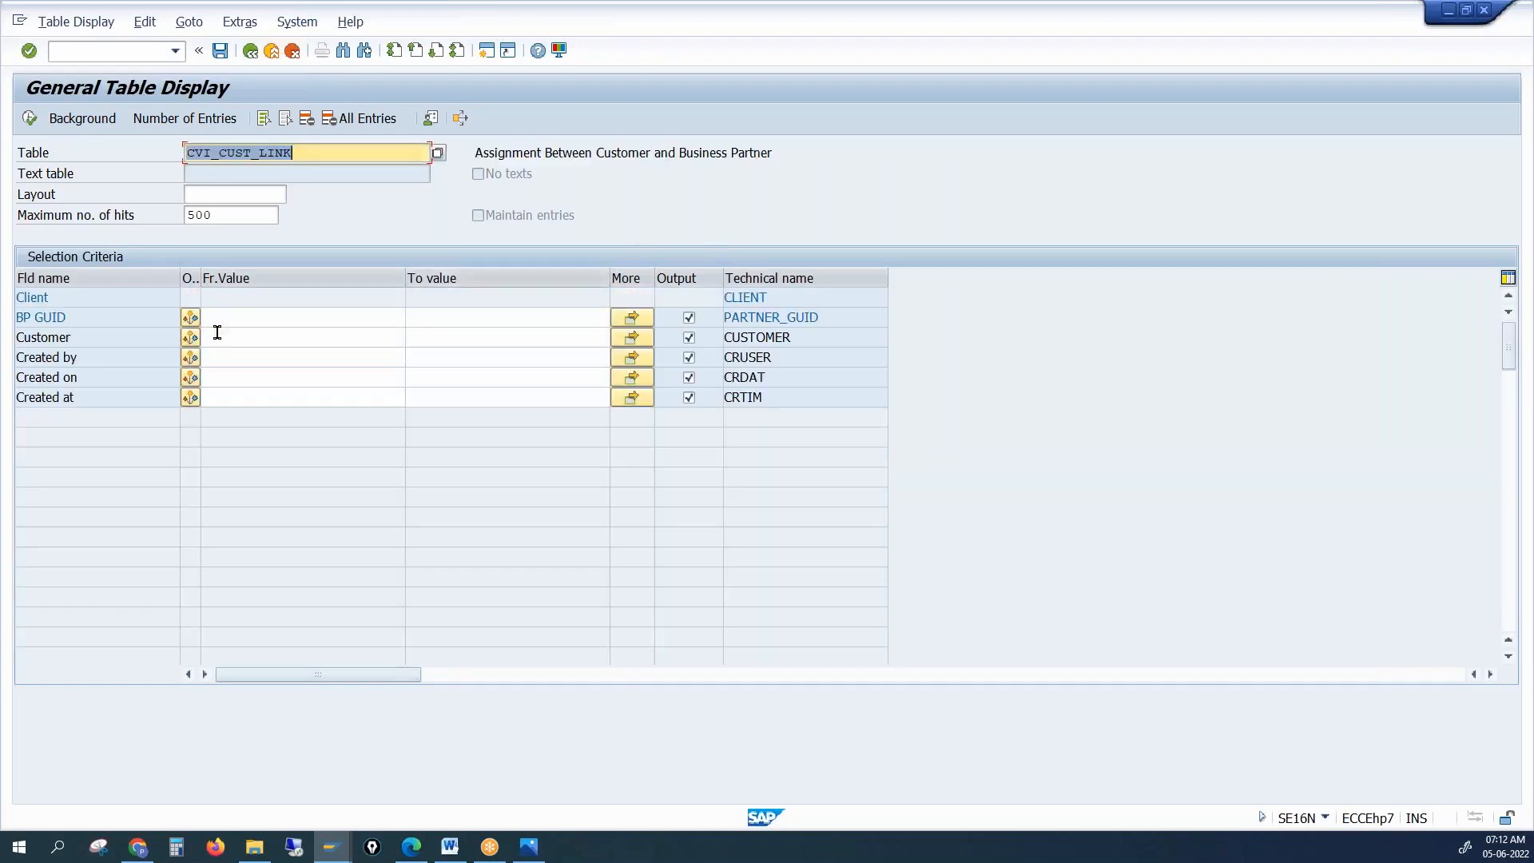
left_click(217, 332)
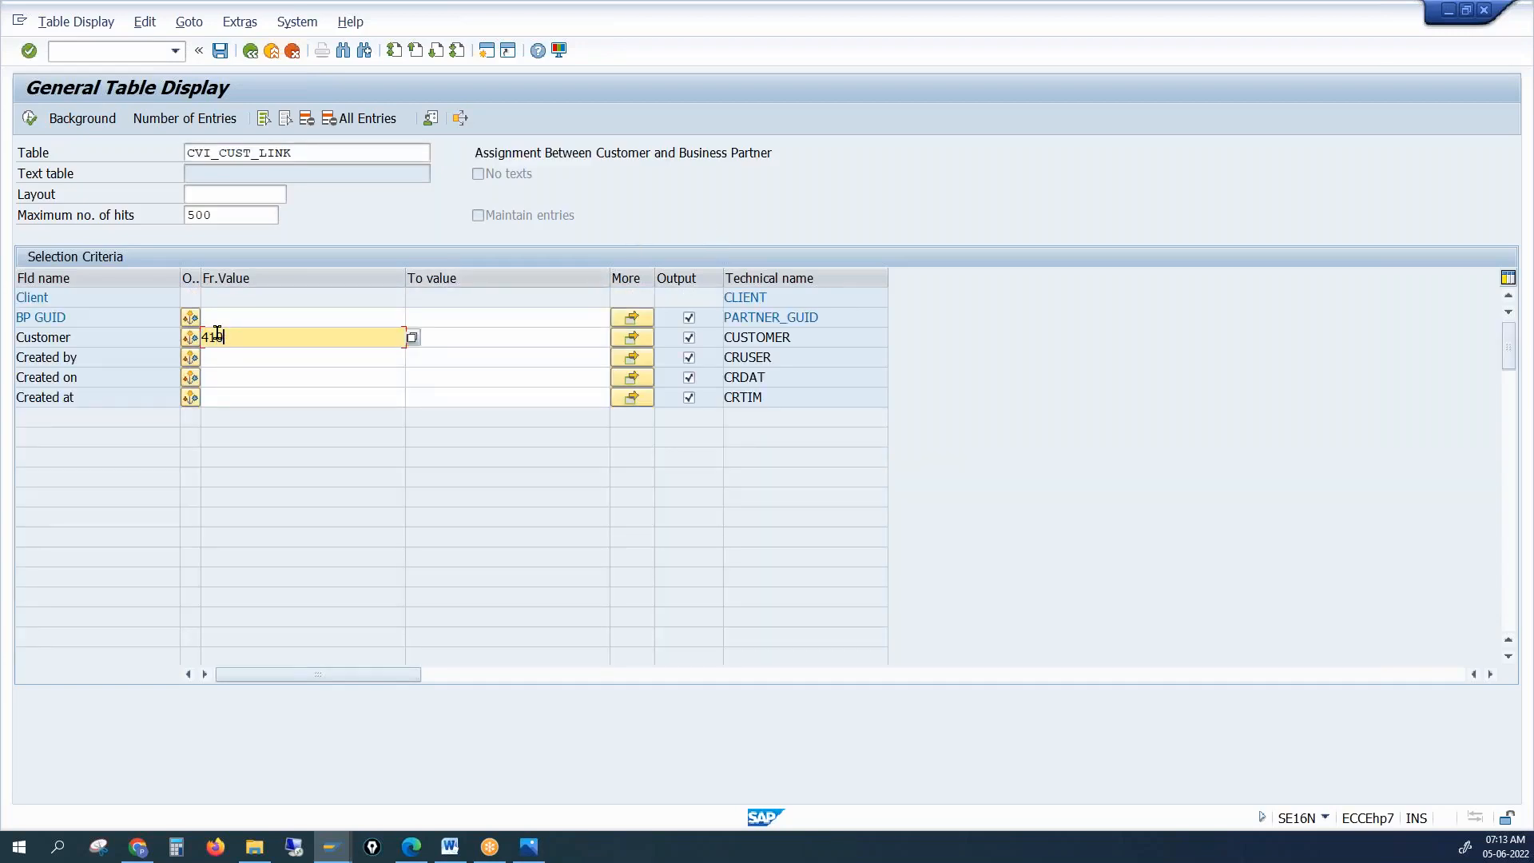
key("Return")
left_click(29, 120)
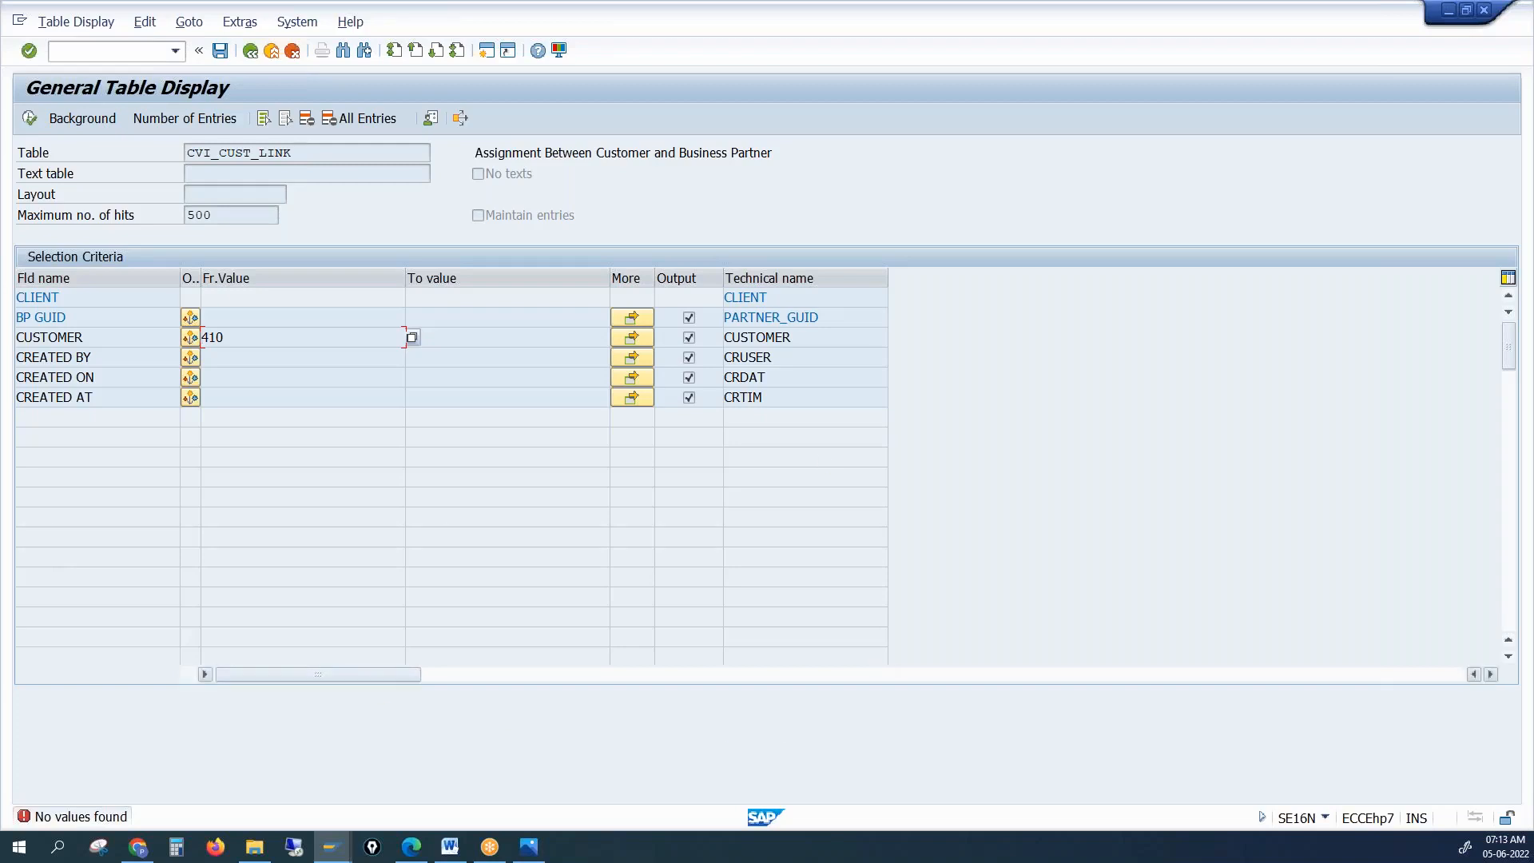
Review the empty result, switching between the Synchronization Cockpit and table windows, ending on SAP Easy Access
left_click(523, 152)
left_click_drag(538, 151, 822, 165)
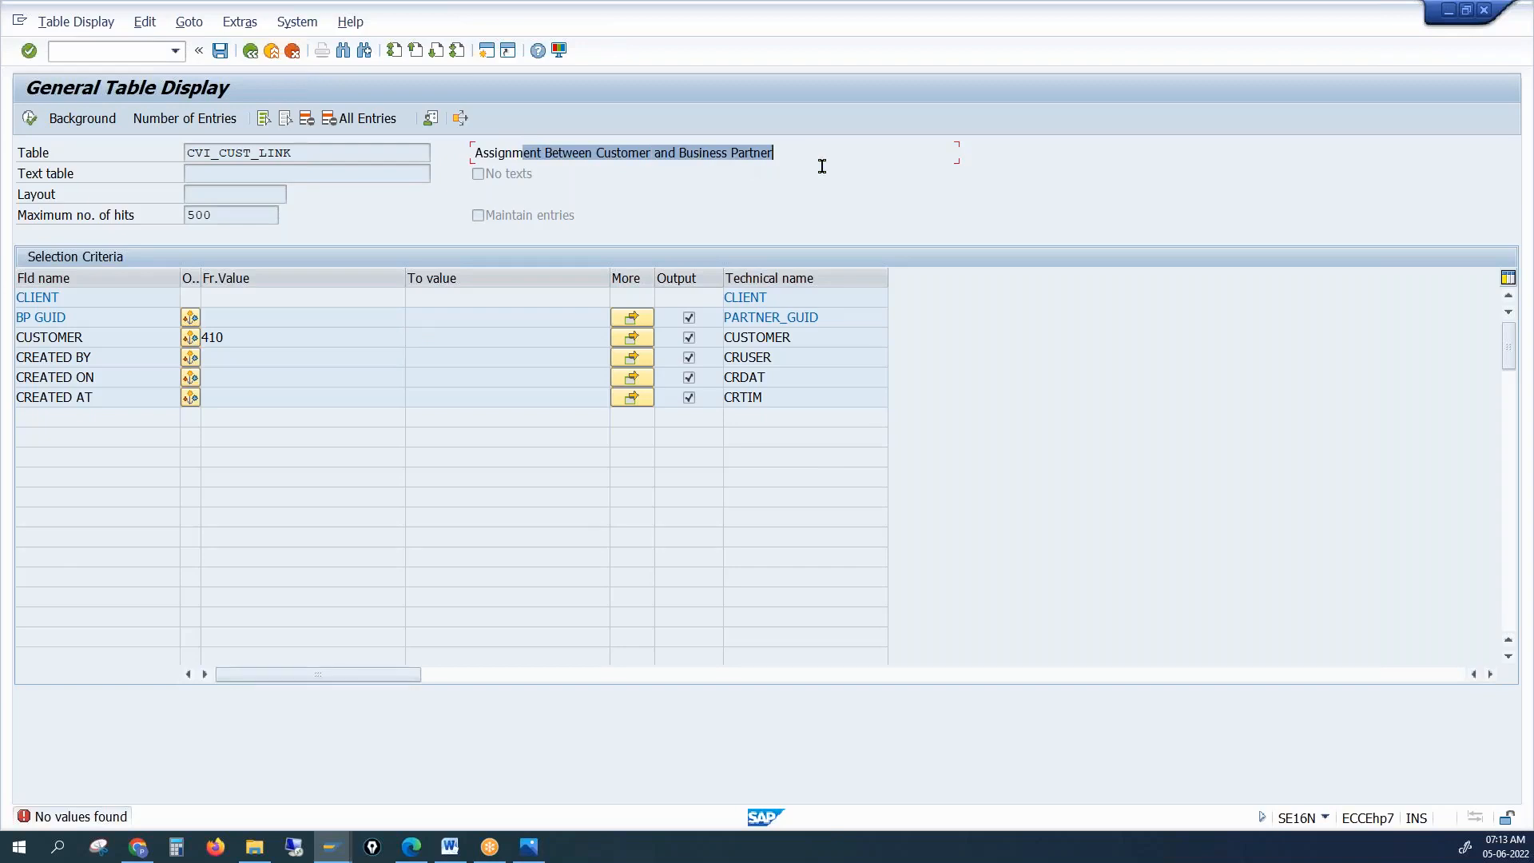
left_click(273, 342)
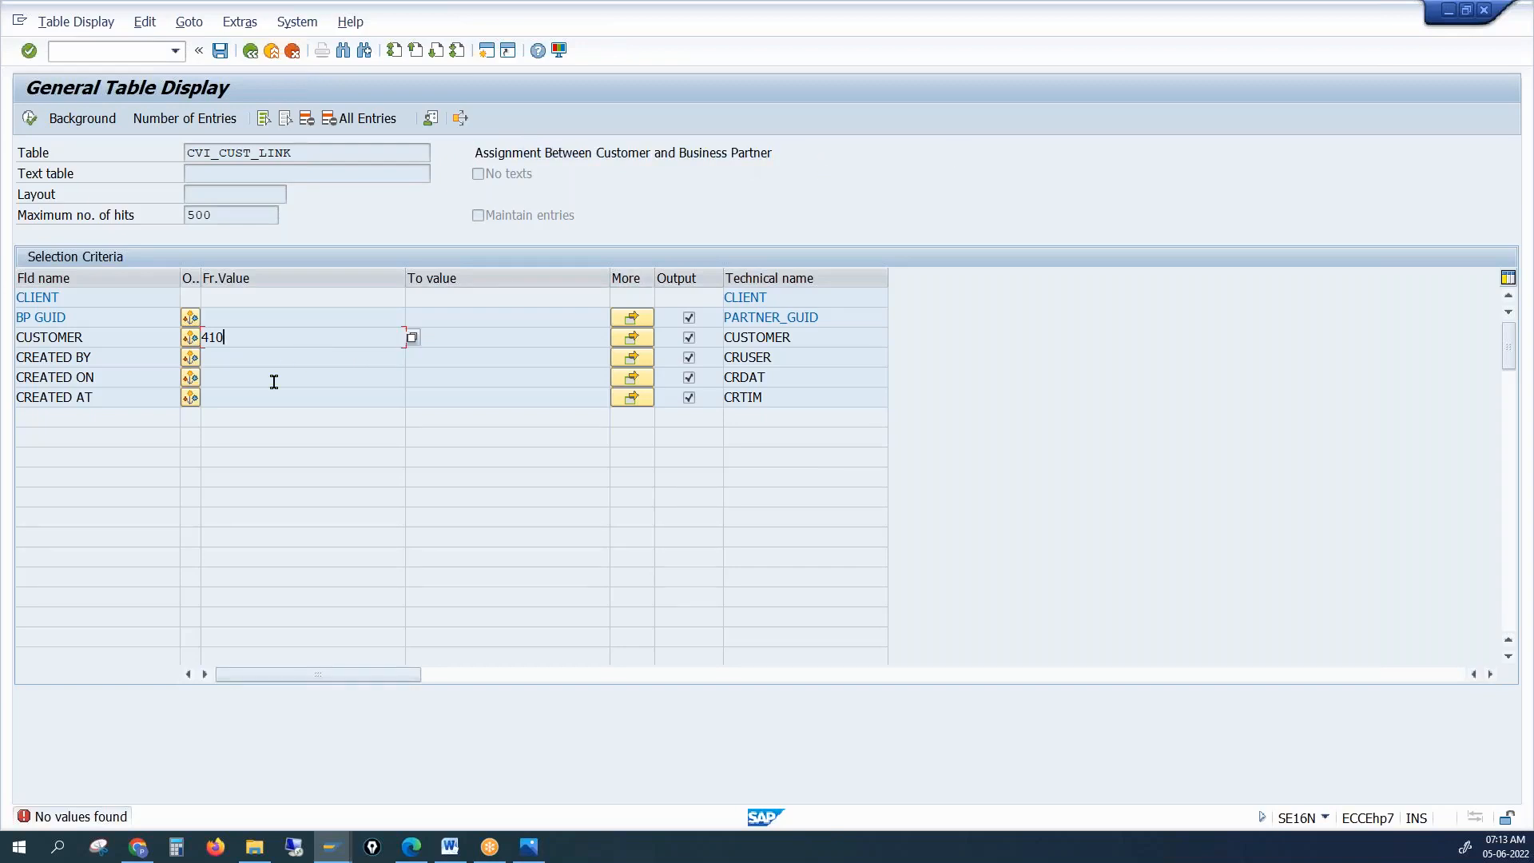
mouse_move(330, 844)
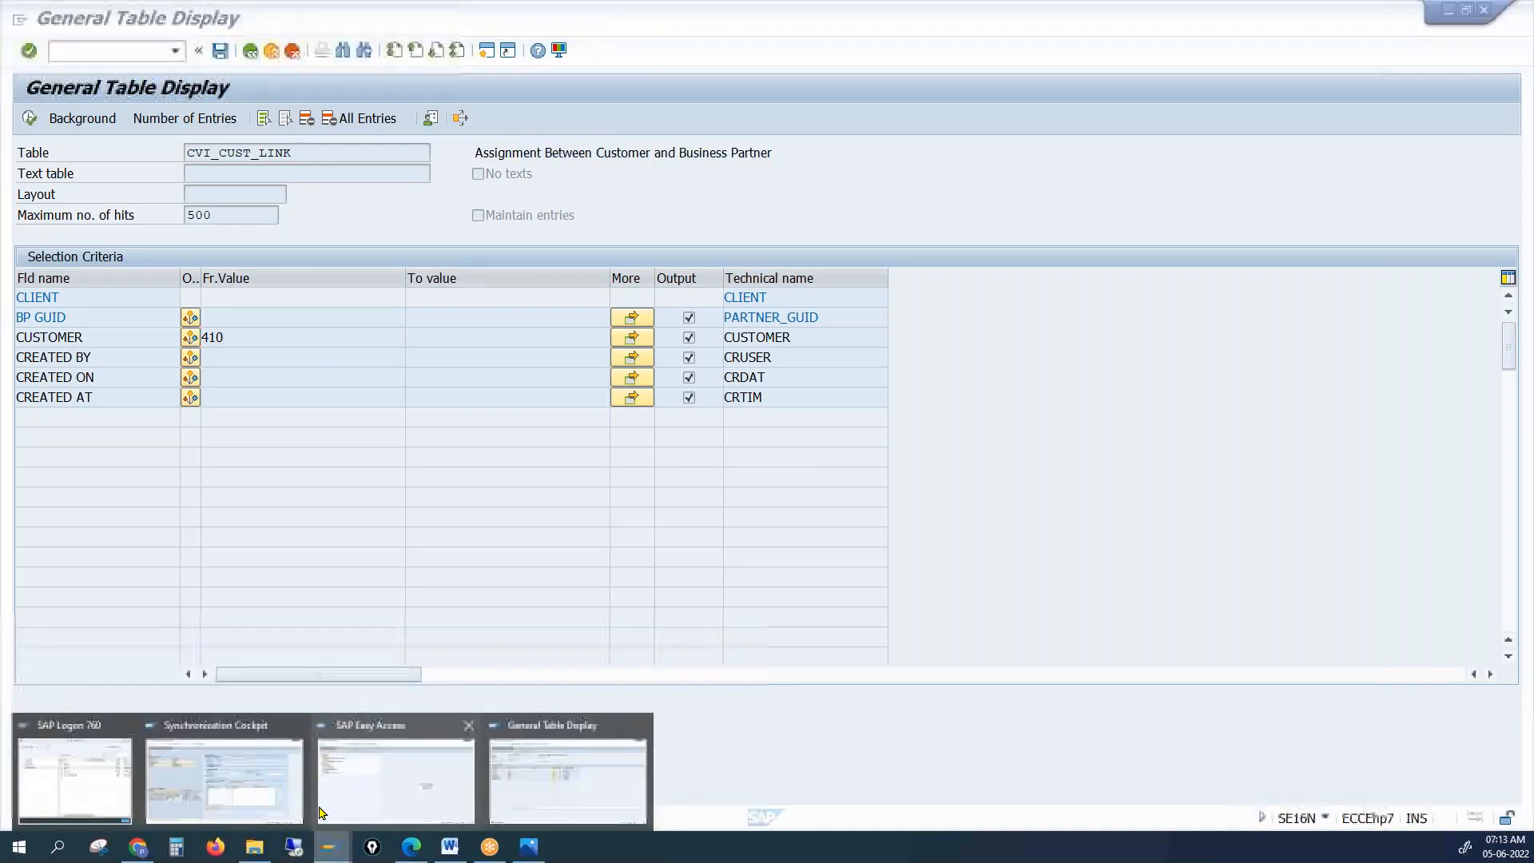
left_click(282, 798)
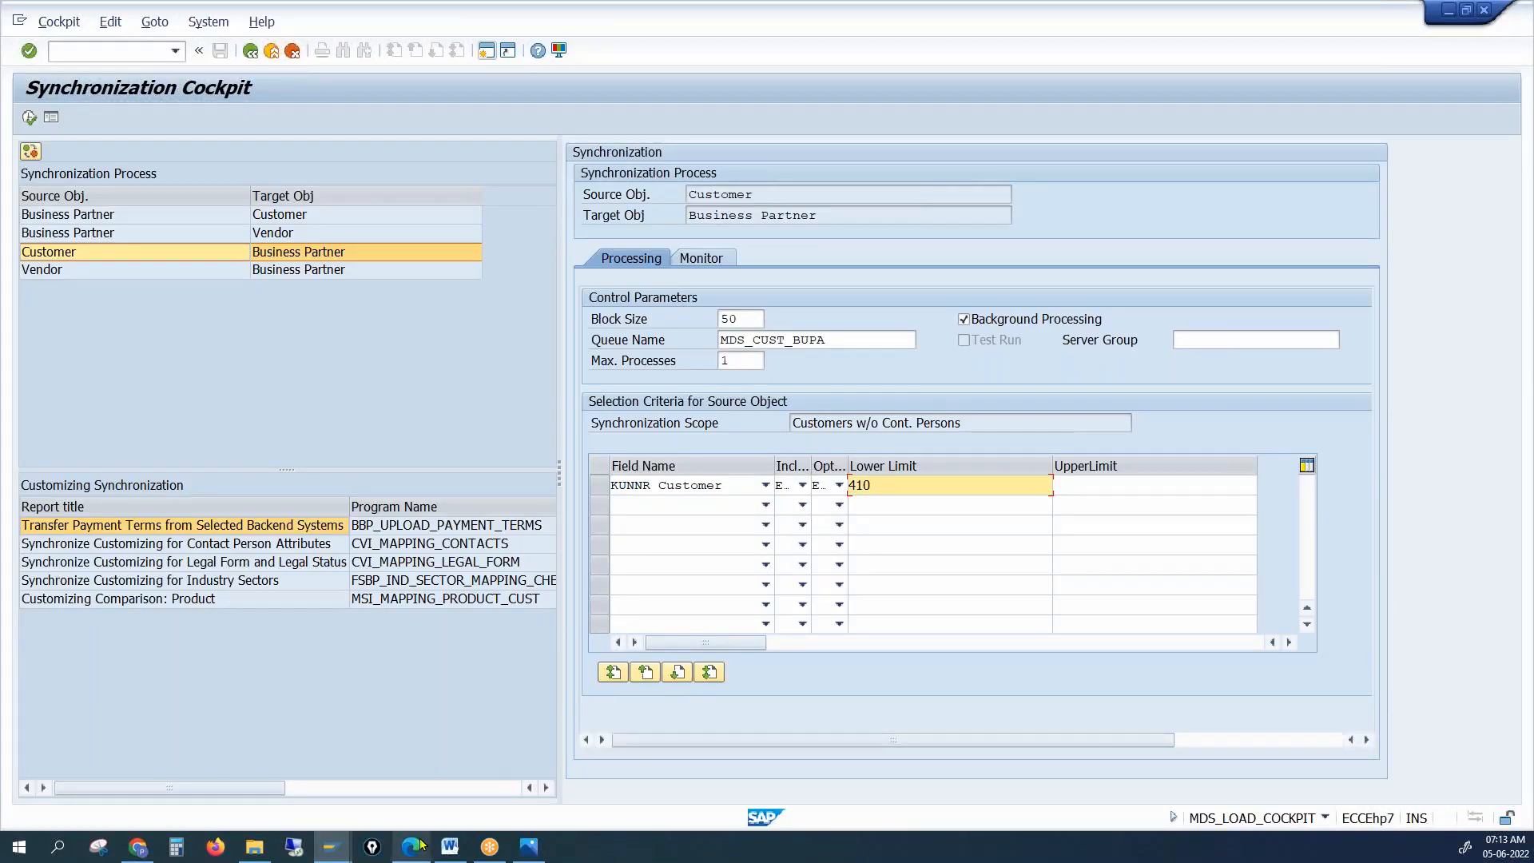
mouse_move(339, 849)
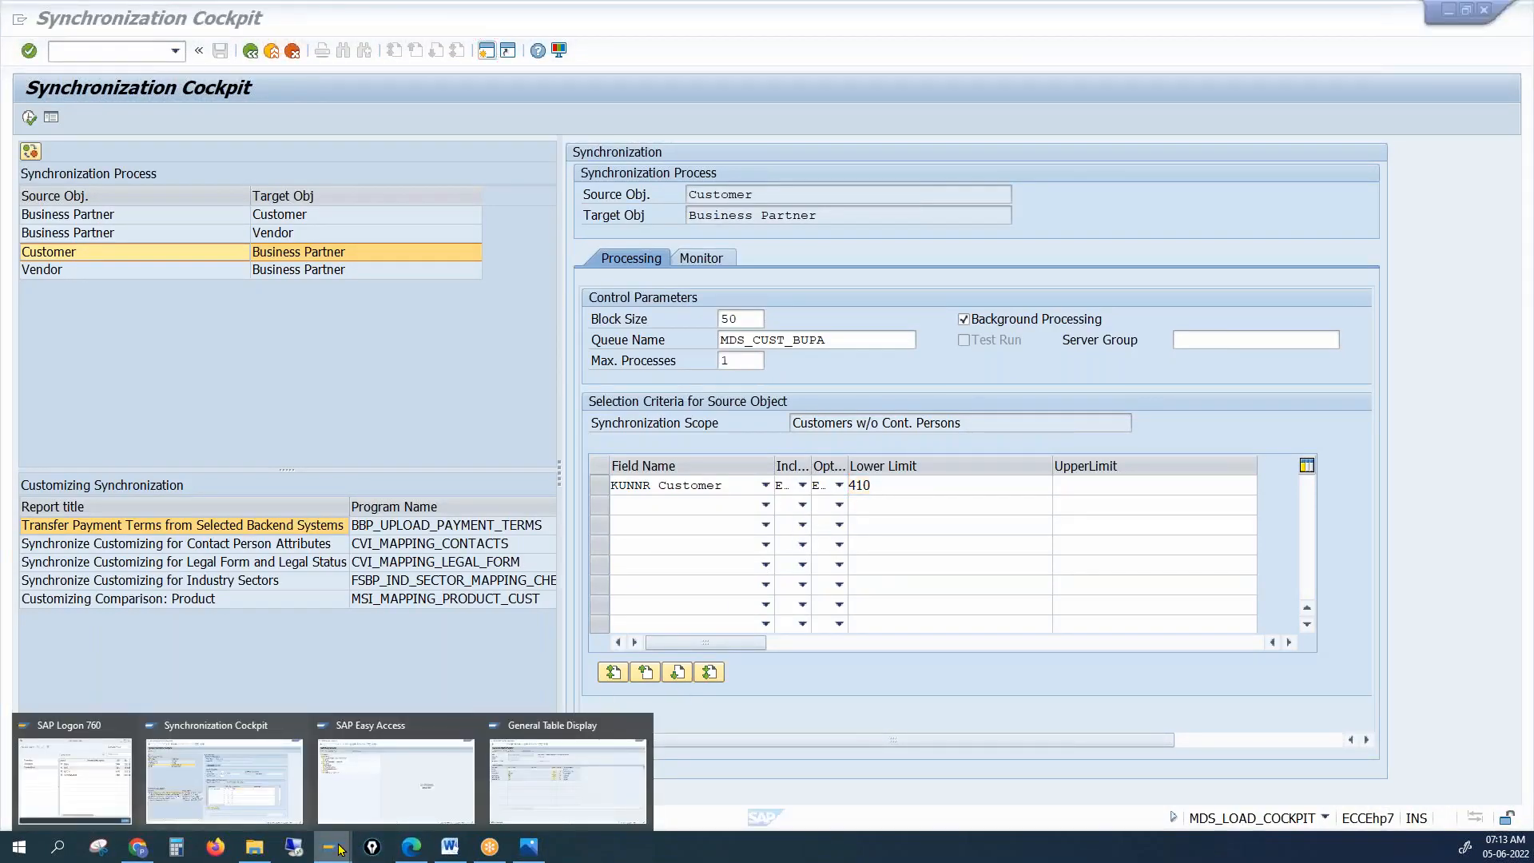
left_click(515, 795)
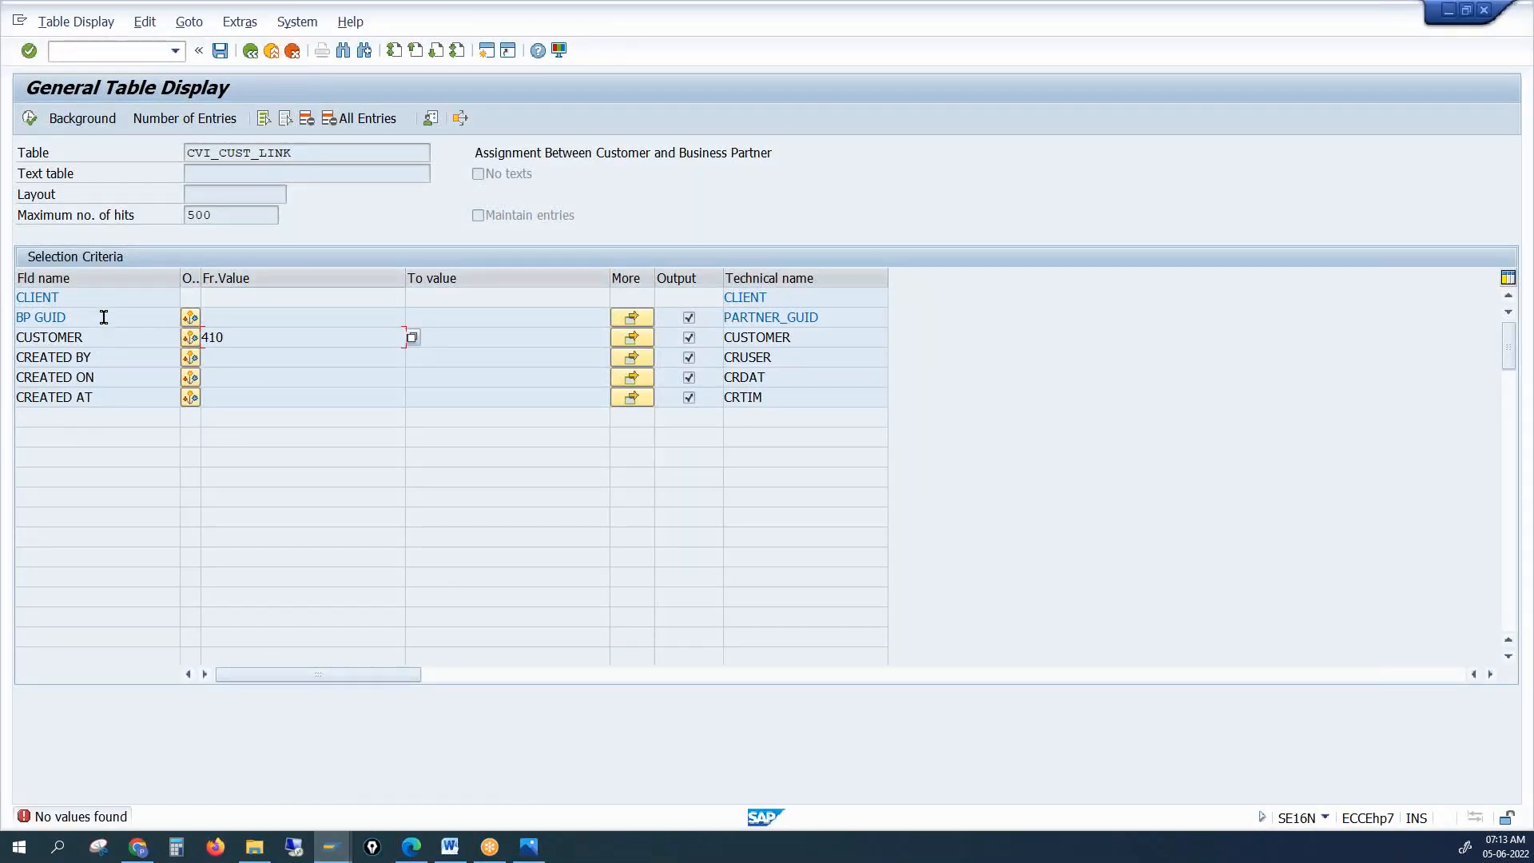
left_click(244, 316)
left_click(325, 846)
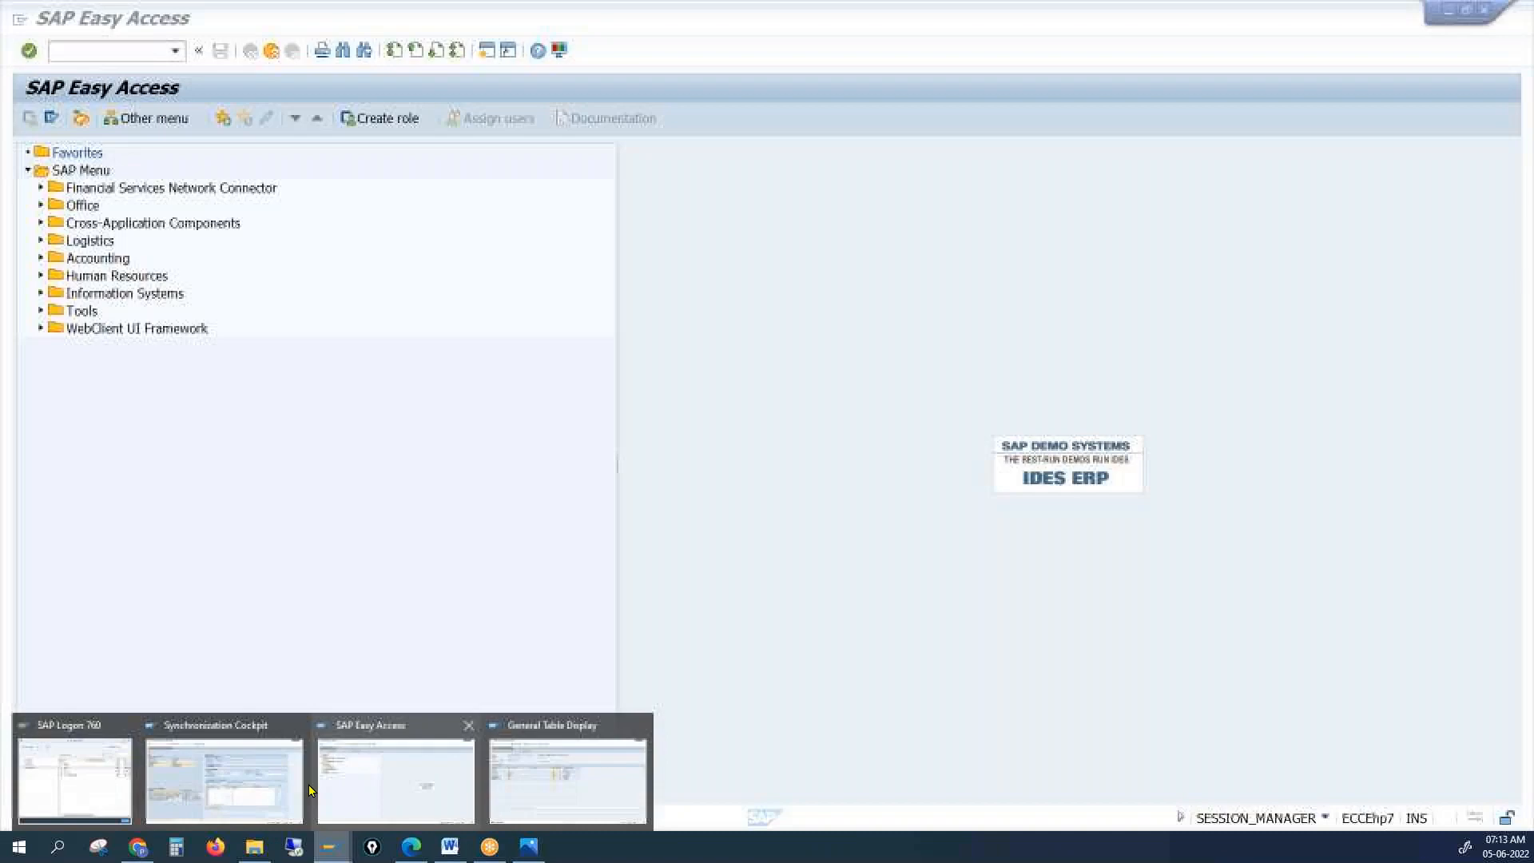
left_click(280, 779)
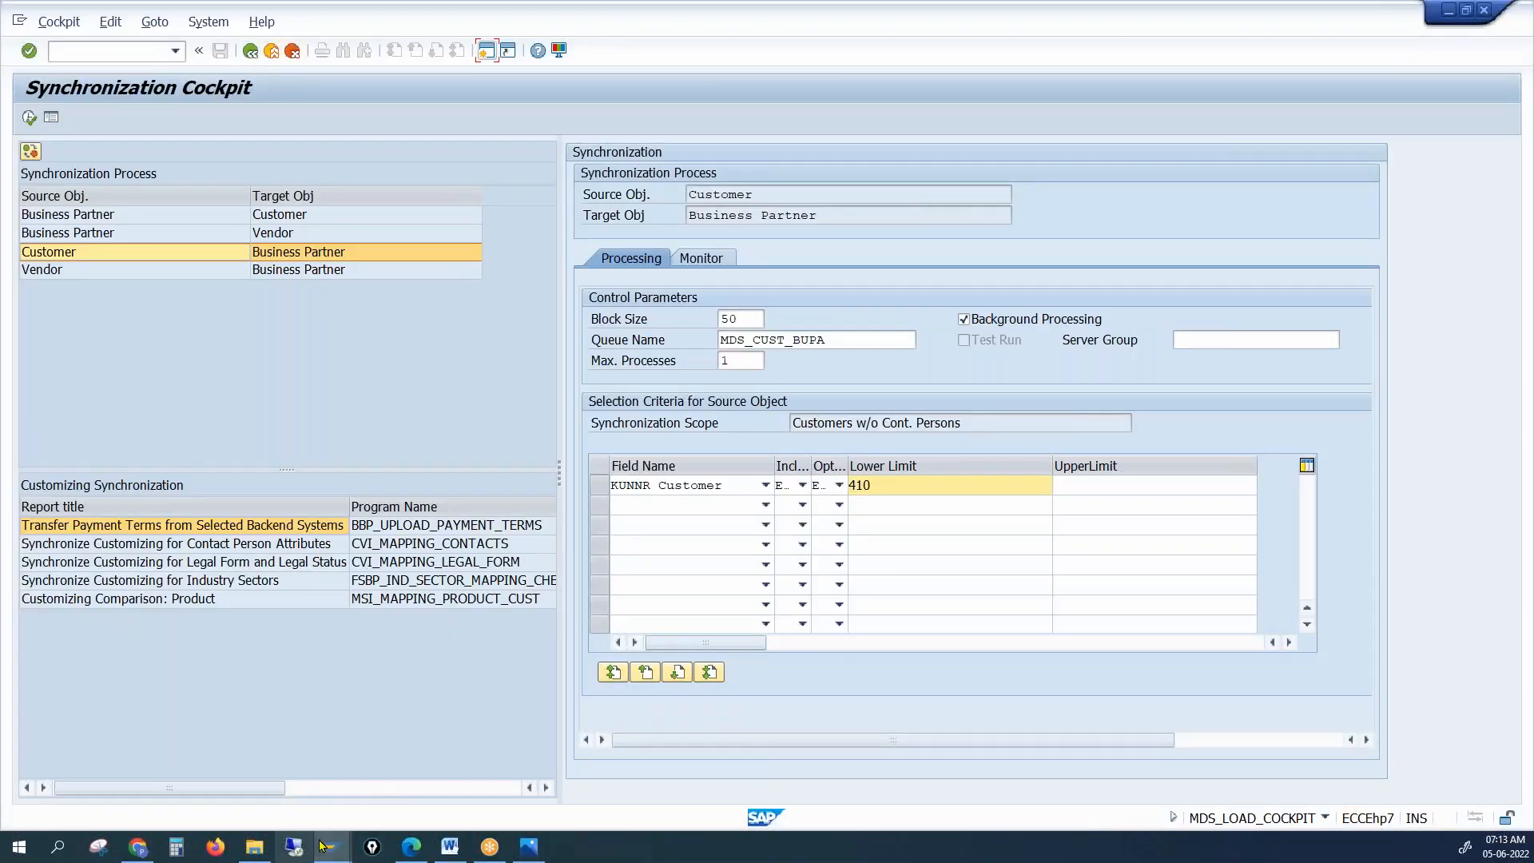
mouse_move(338, 853)
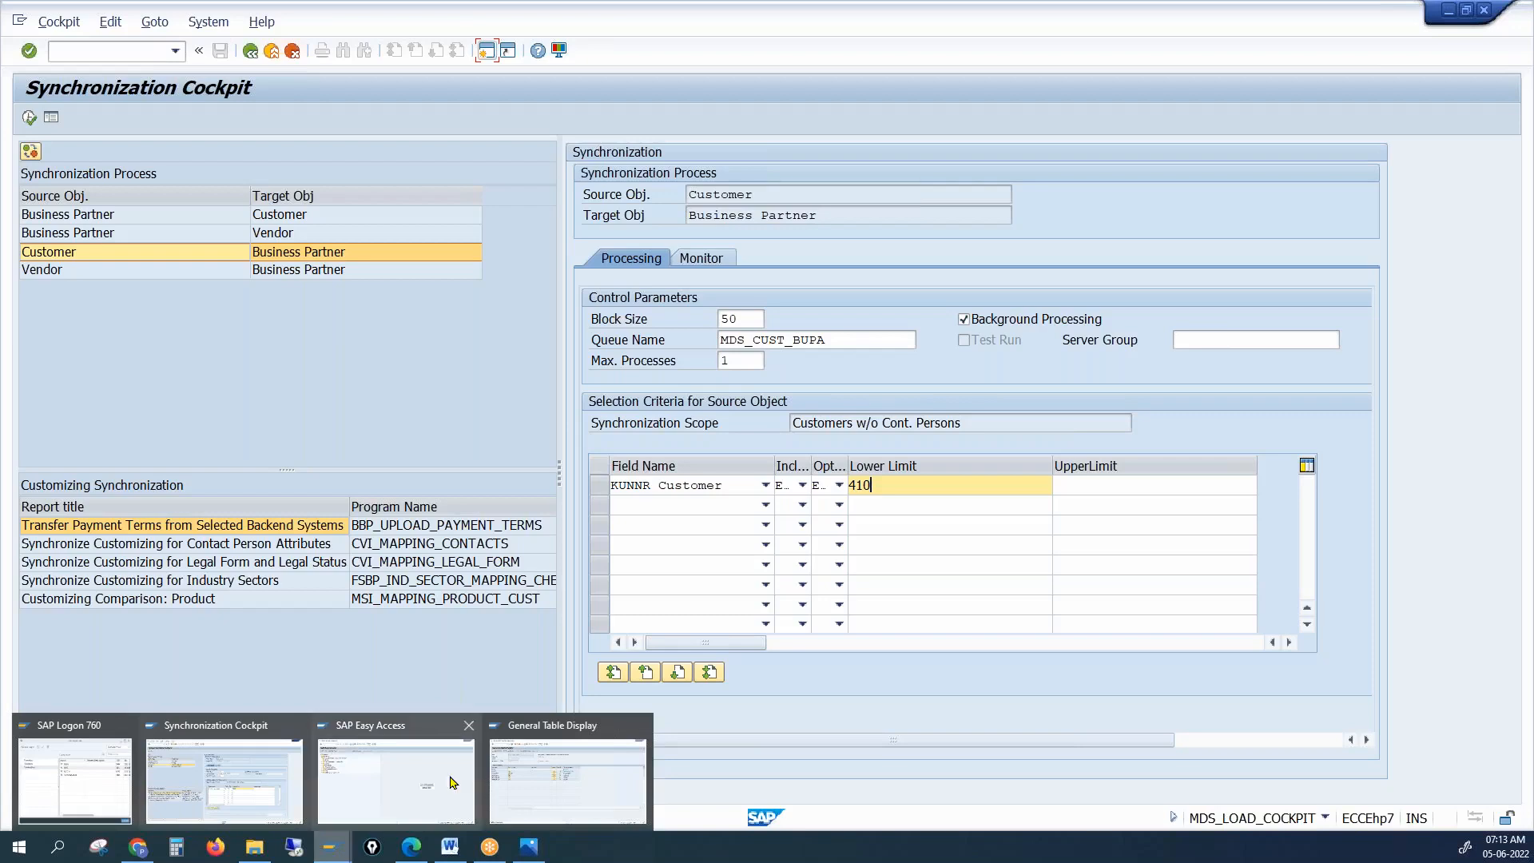
left_click(400, 783)
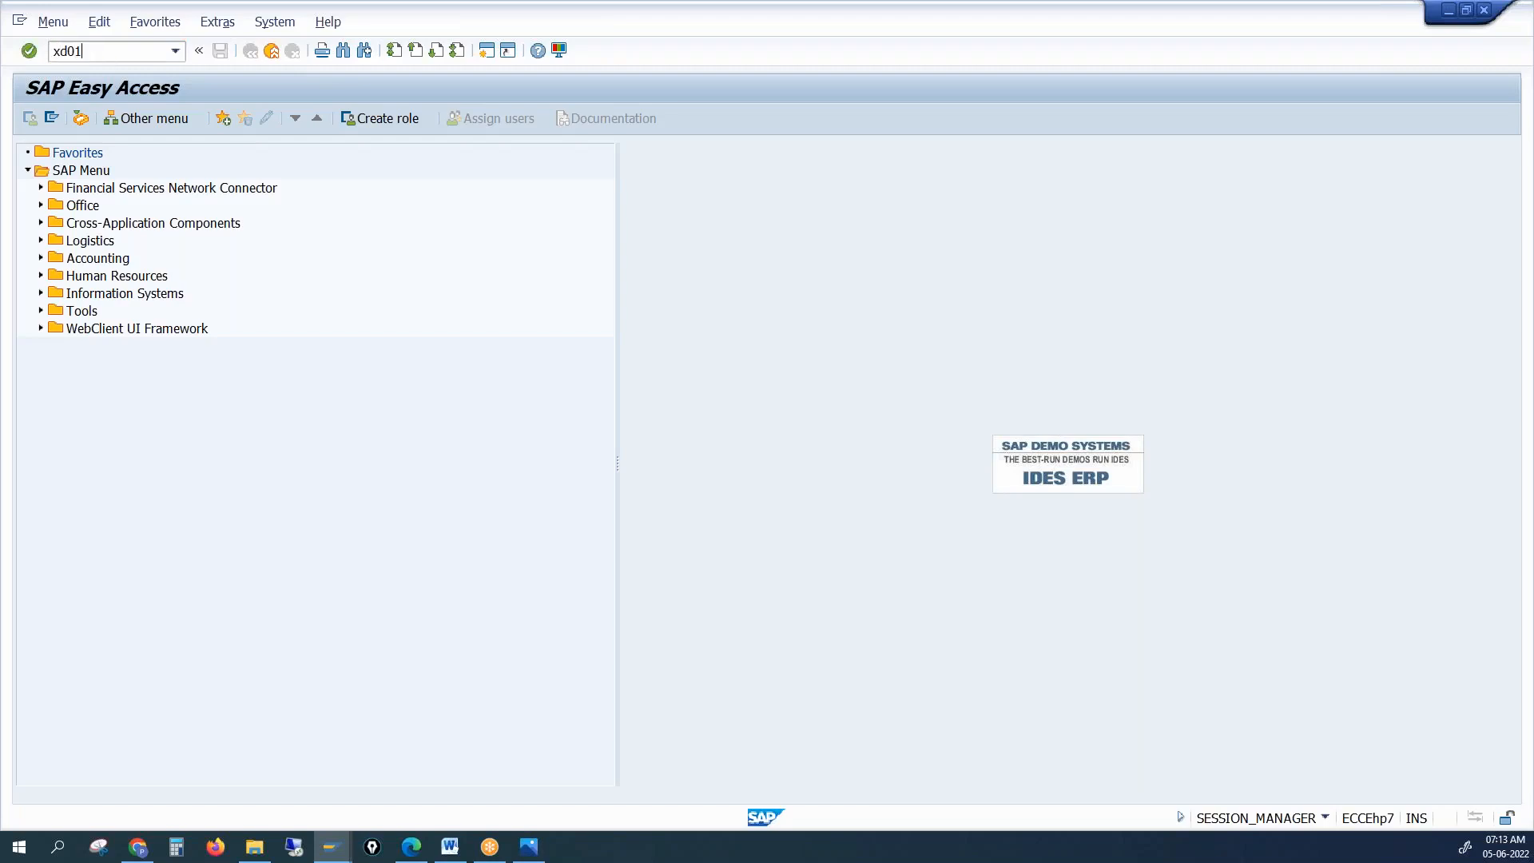
Cancel the XD01 screen, then run SPRO and open the SAP Reference IMG
key("Return")
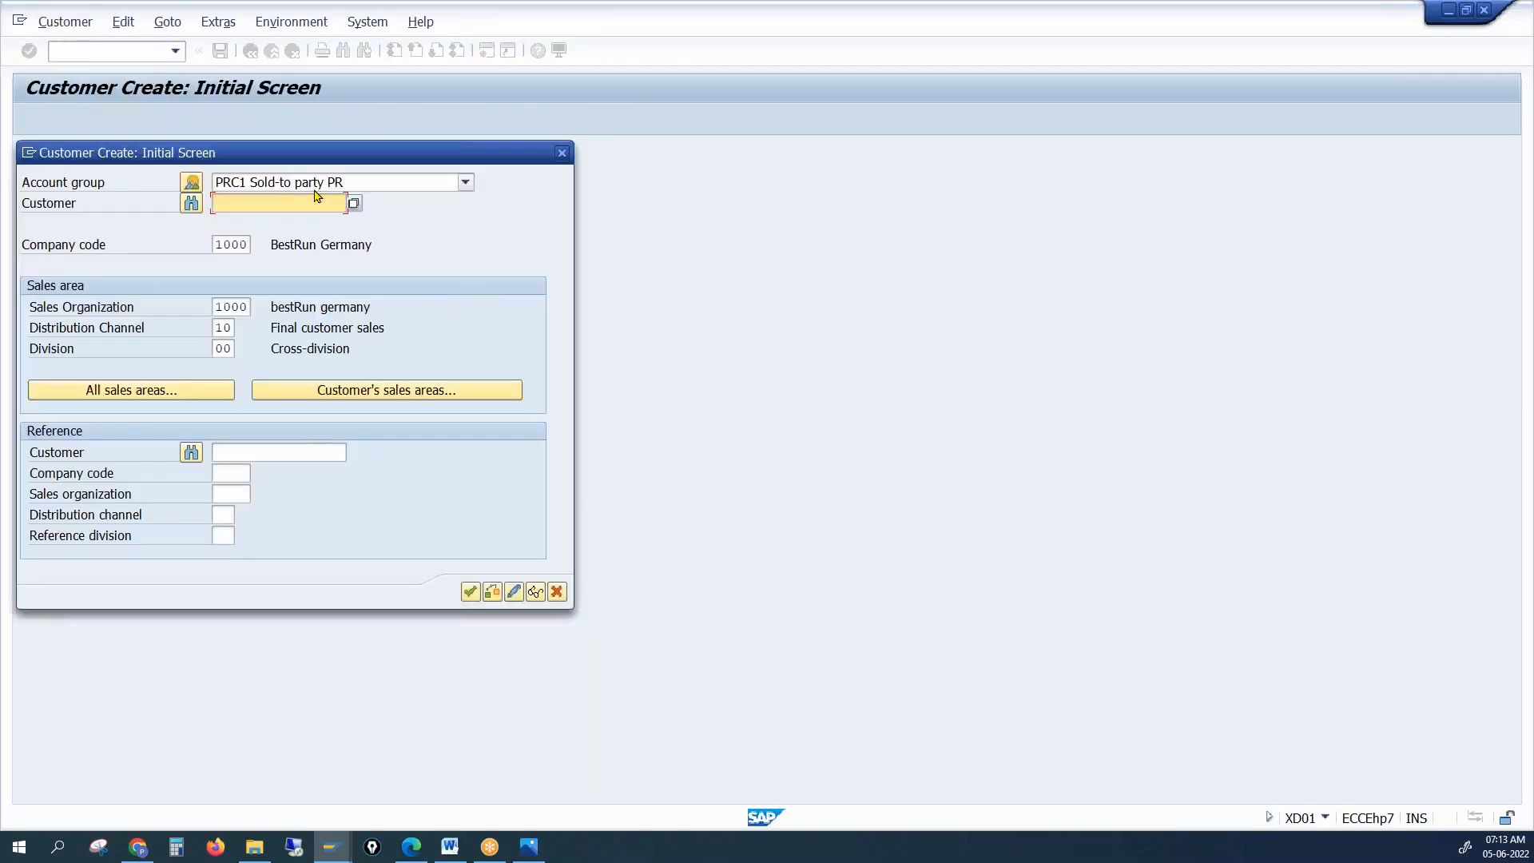
left_click(562, 153)
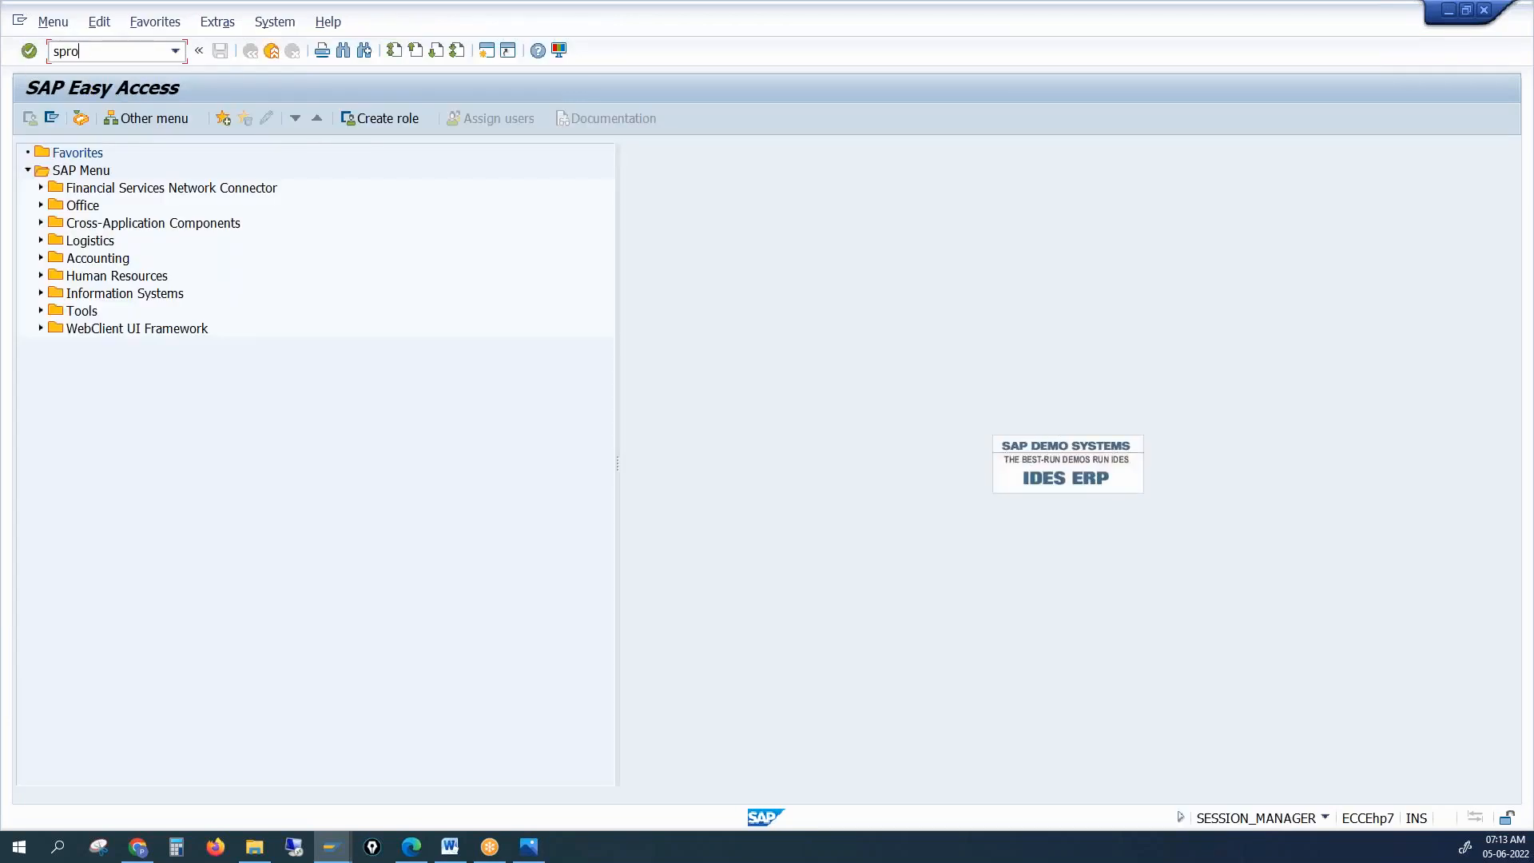
type("spro")
key("Return")
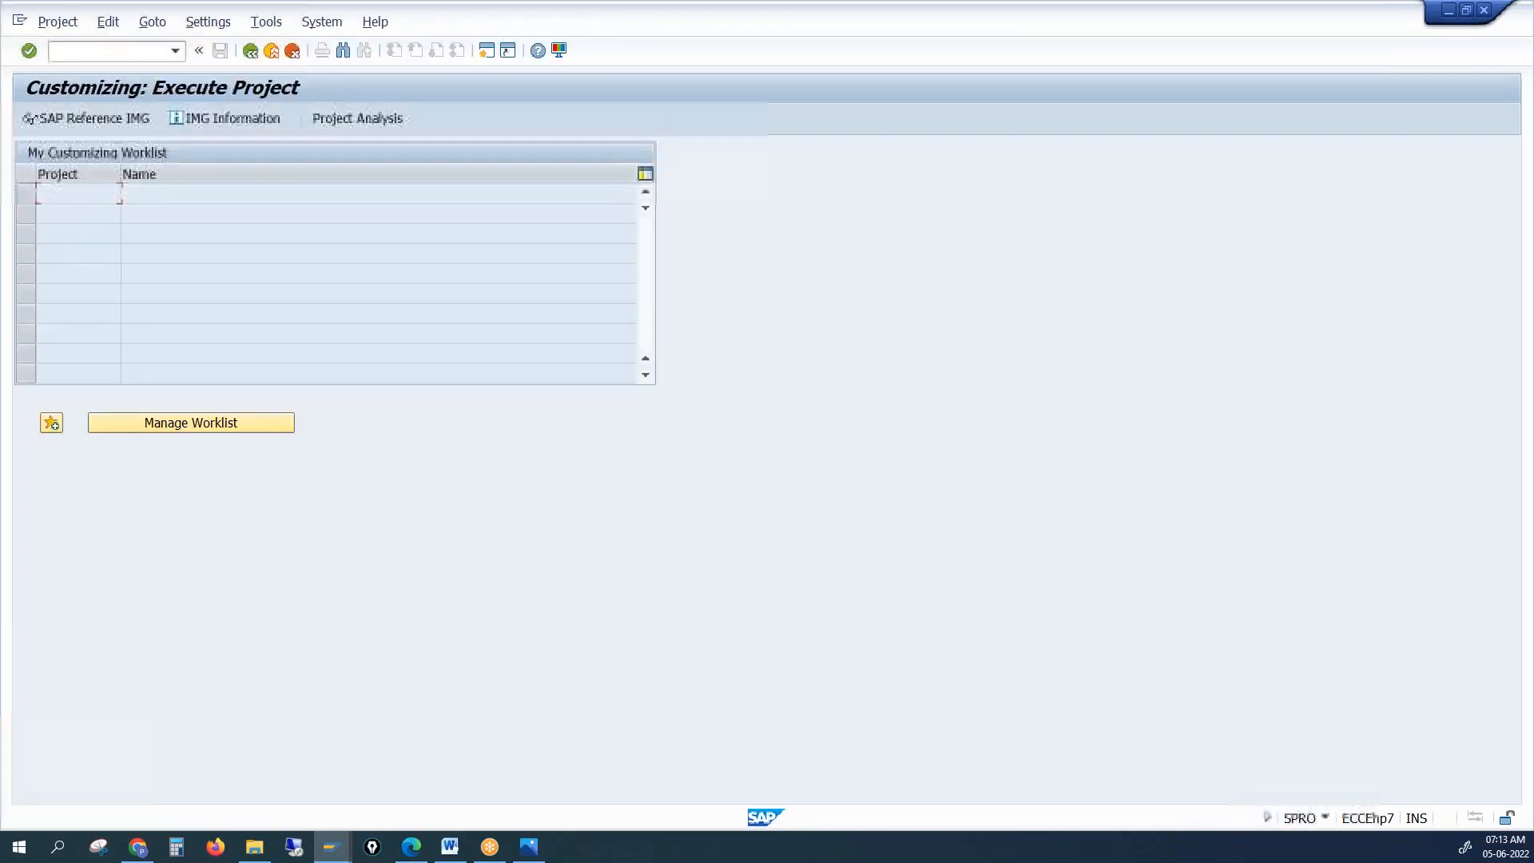
left_click(88, 120)
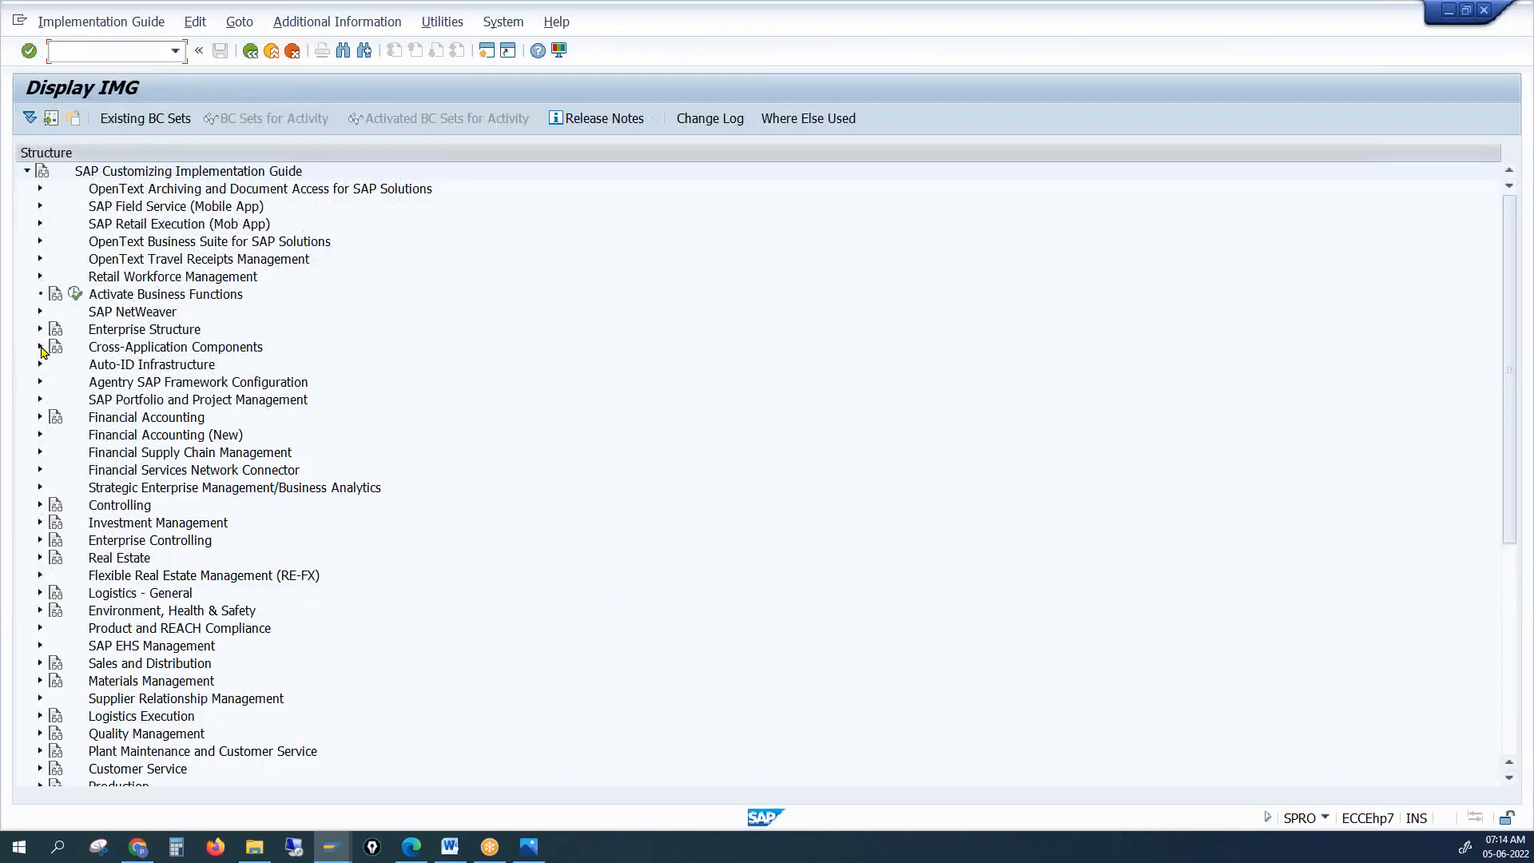
Expand Cross-Application Components > Master Data Synchronization > Customer/Vendor Integration > Business Partner Settings > Settings for Customer Integration
left_click(40, 348)
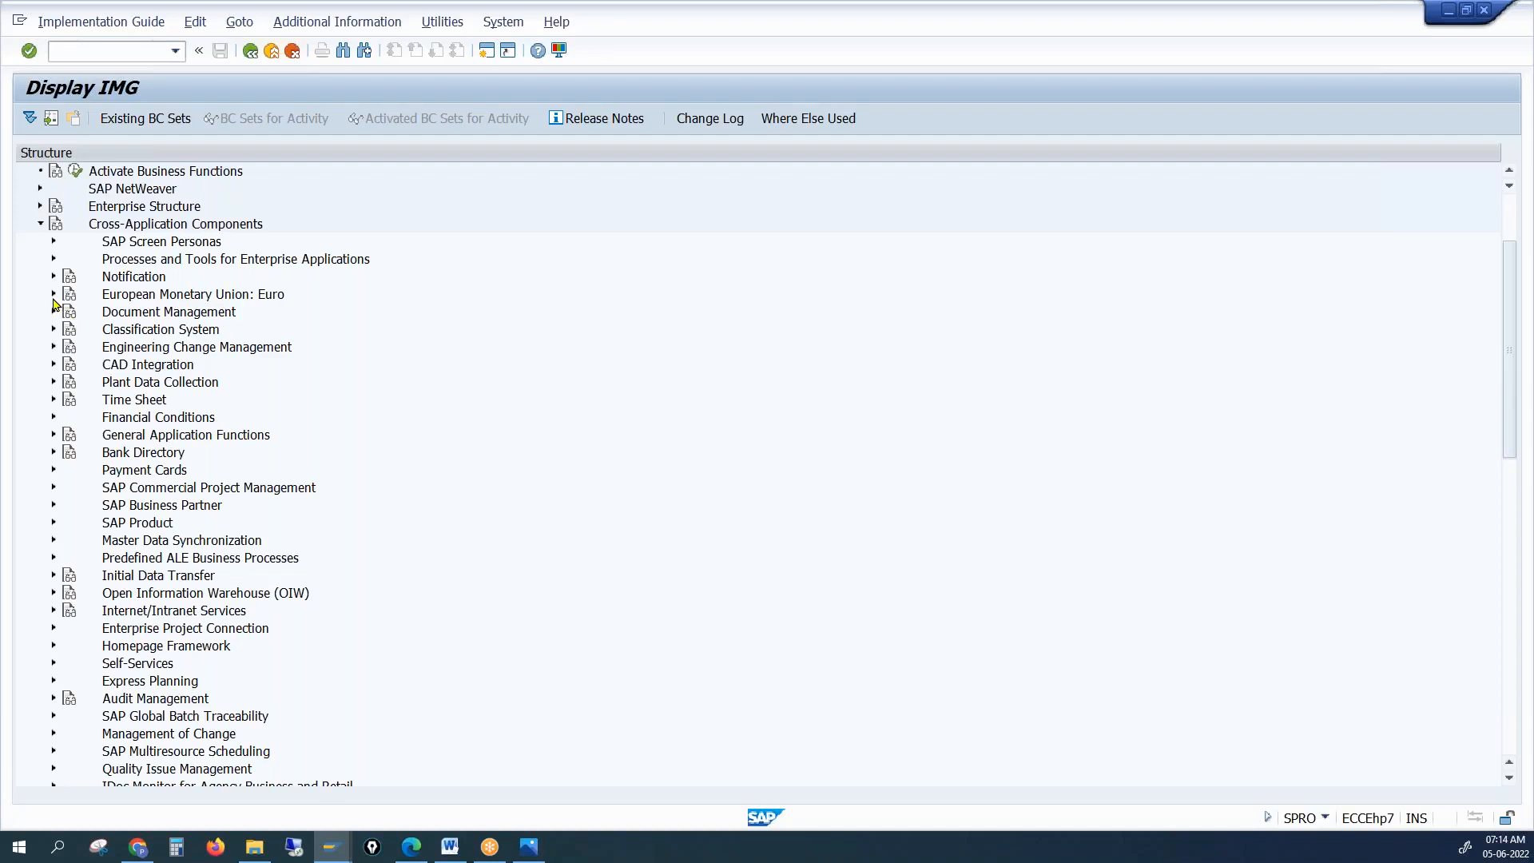
scroll(308, 645, "down", 3)
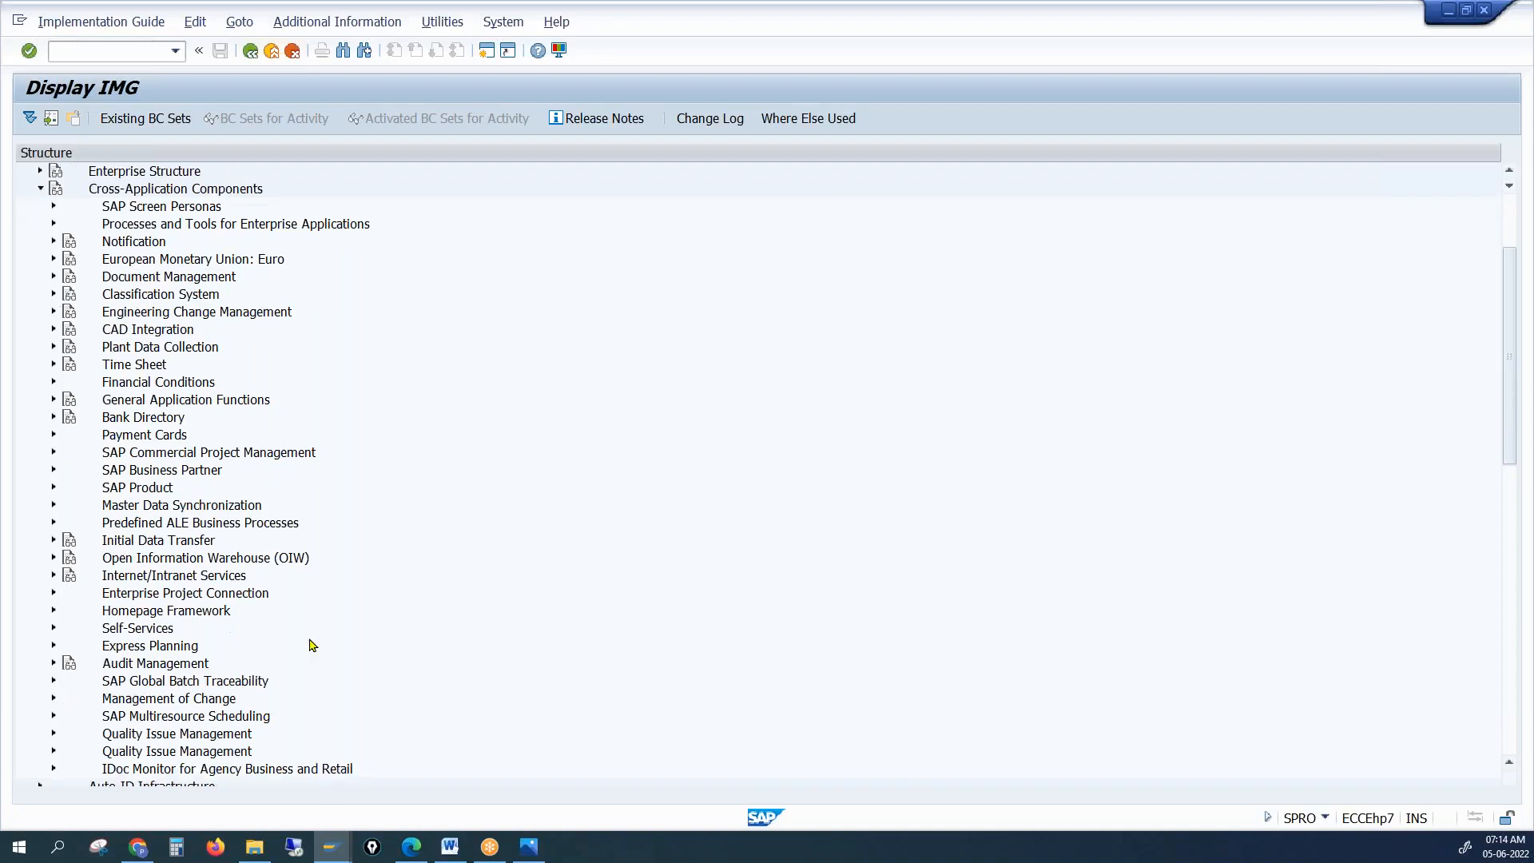
scroll(308, 645, "down", 2)
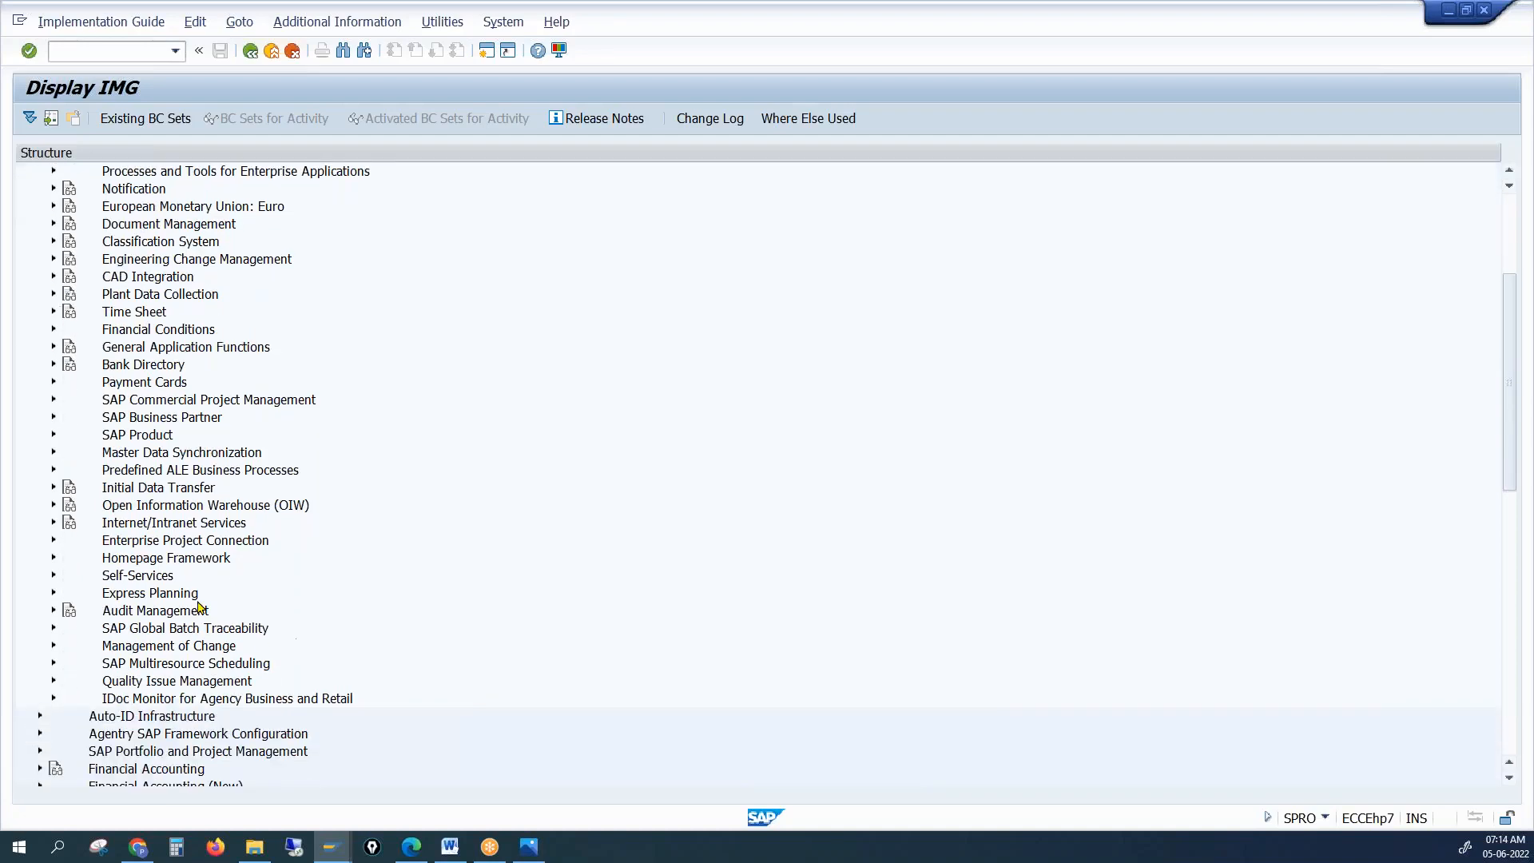
left_click(122, 453)
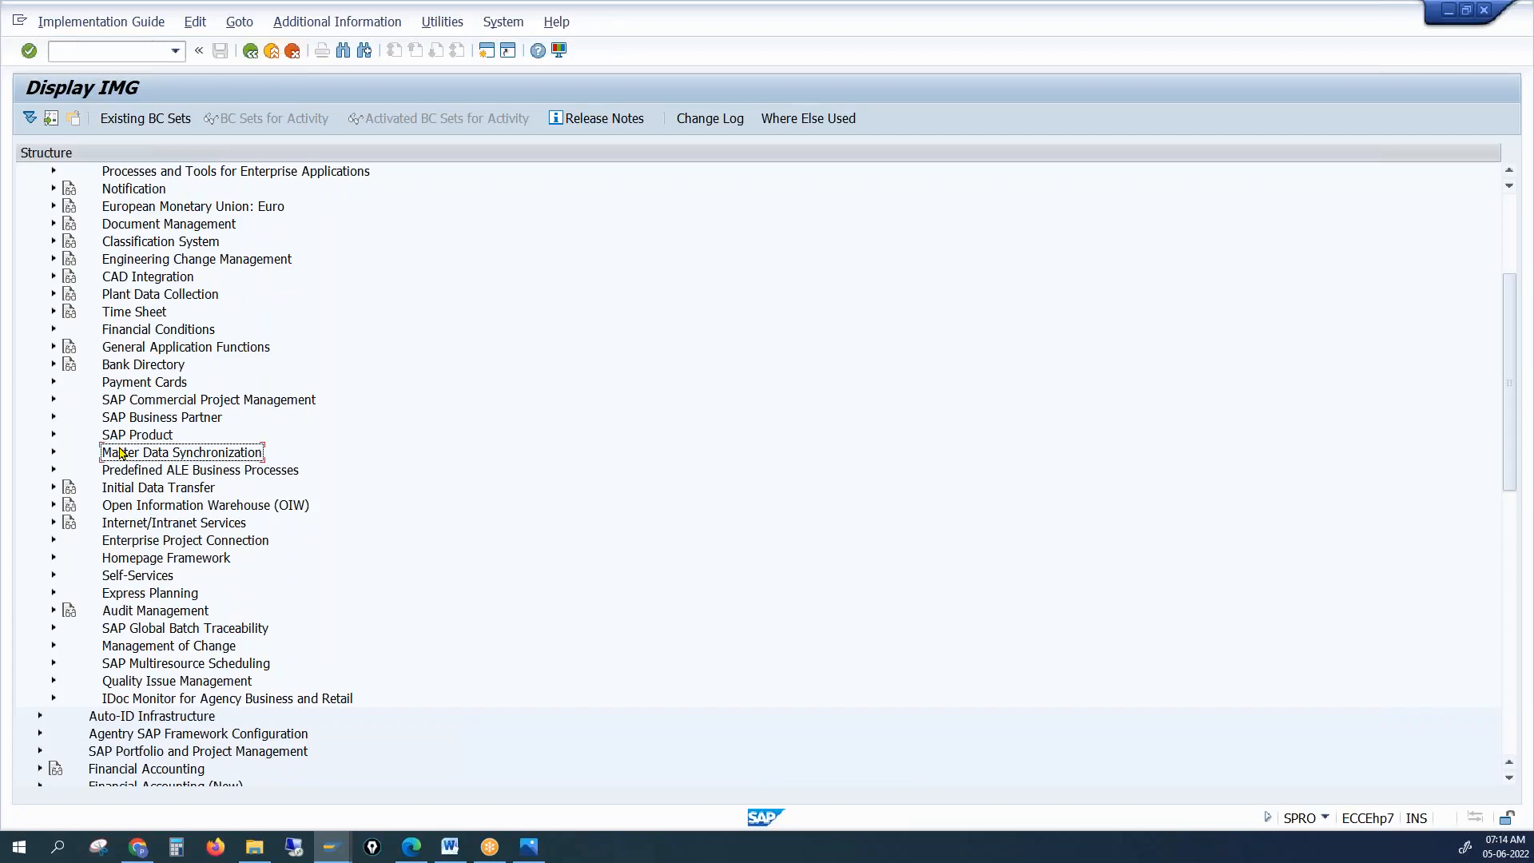
left_click(52, 453)
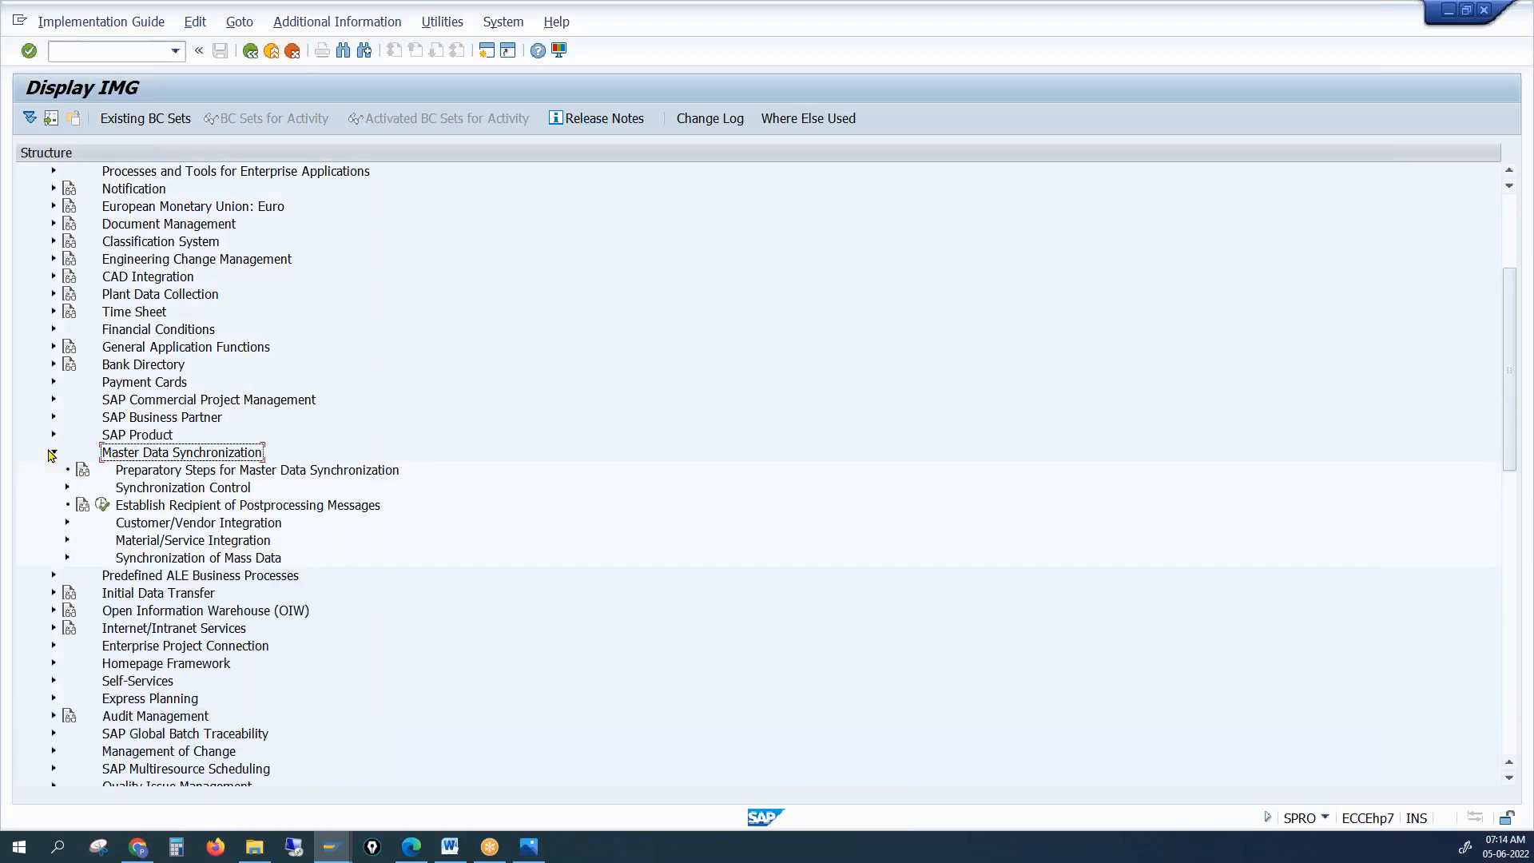
left_click(166, 513)
left_click(148, 523)
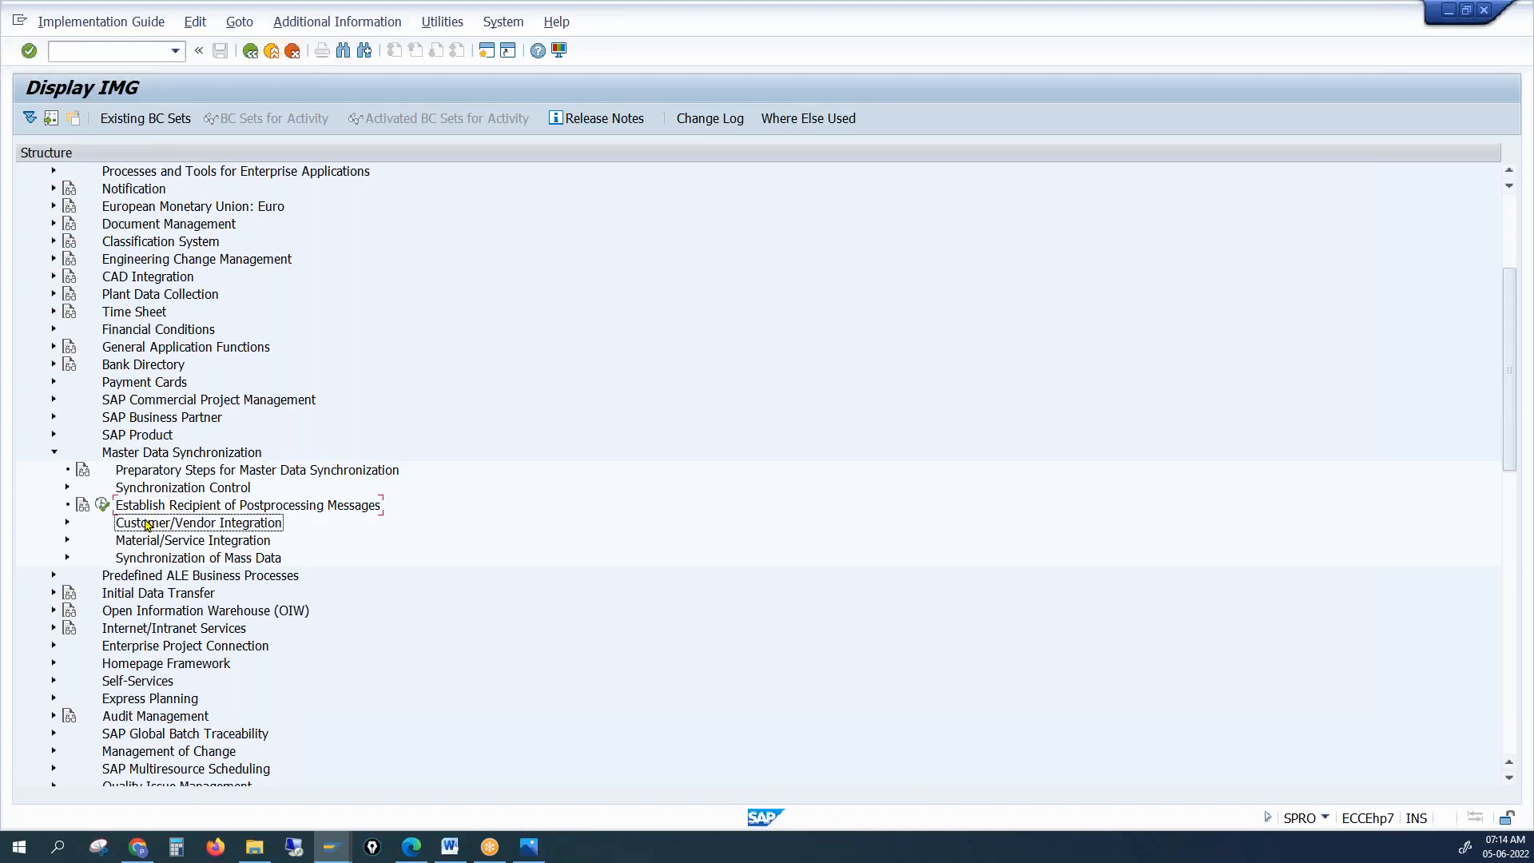
left_click(68, 524)
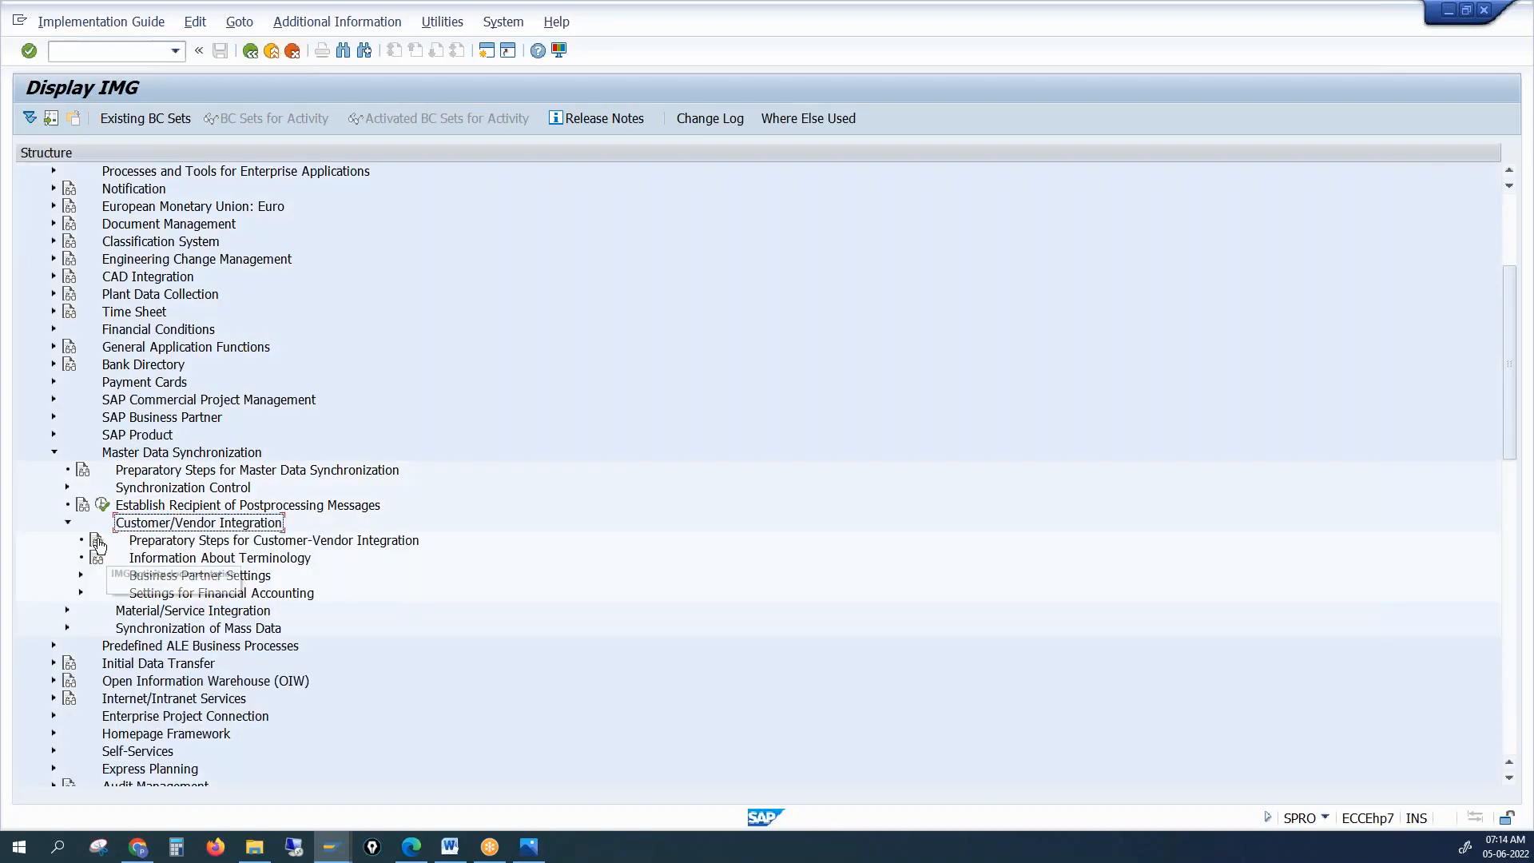
left_click(82, 576)
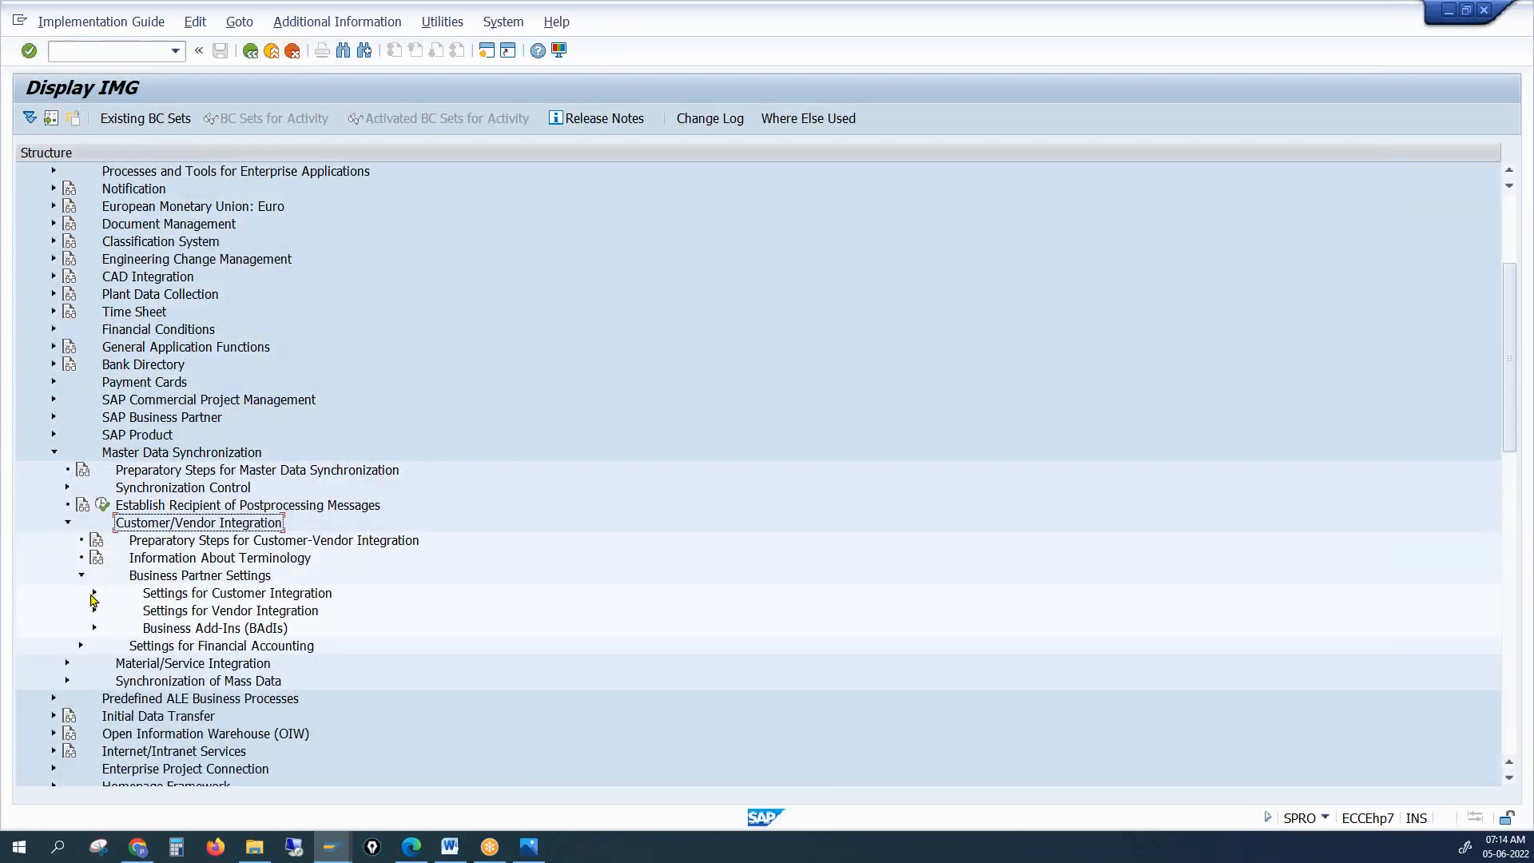
left_click(94, 594)
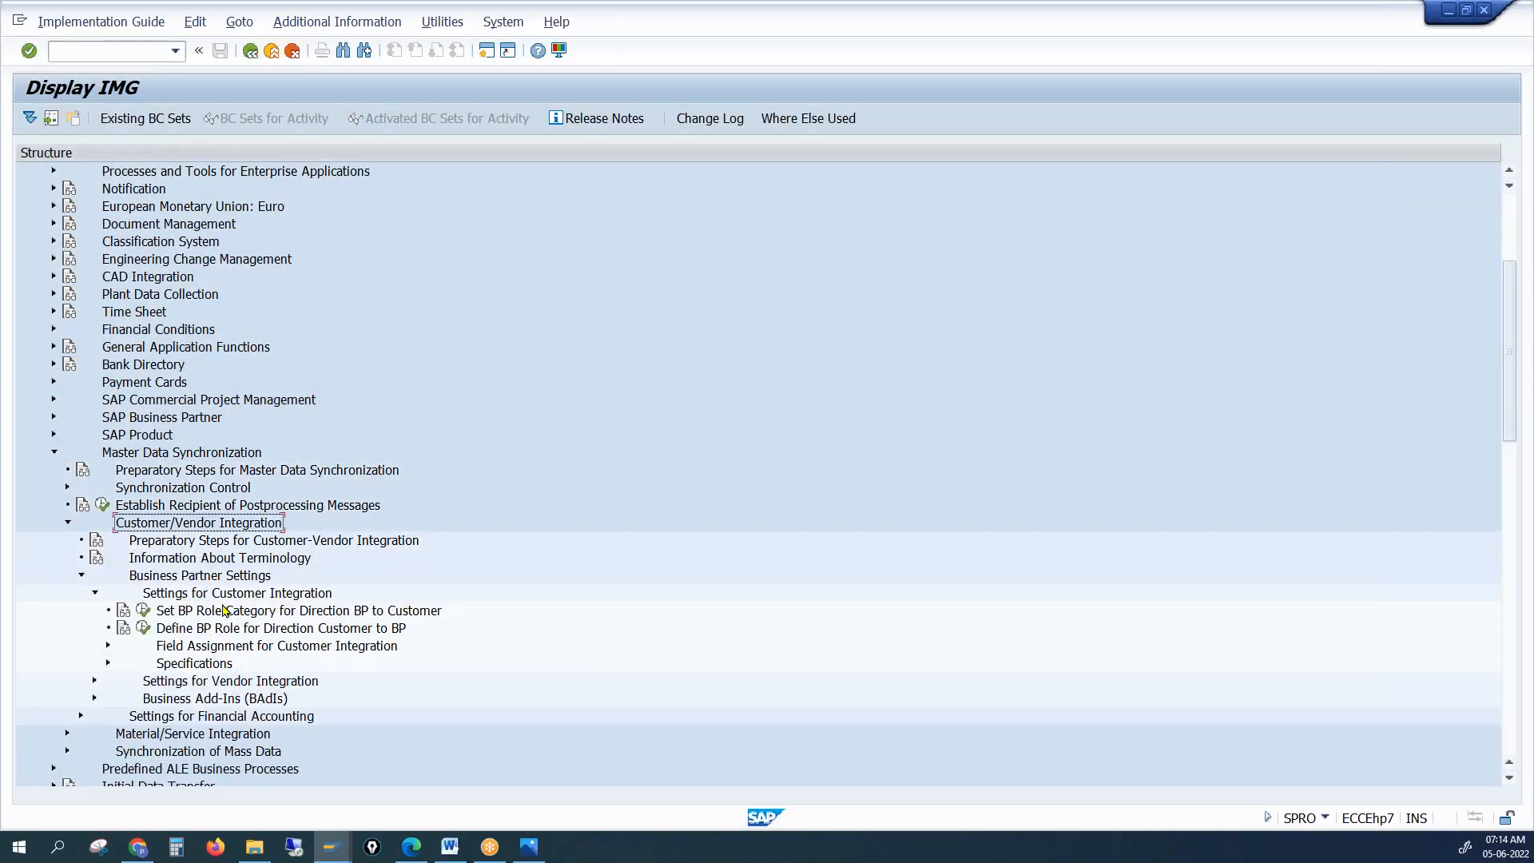
Expand Field Assignment for Customer Integration > Assign Keys and run Define Number Assignment for Direction Customer to BP
left_click(110, 646)
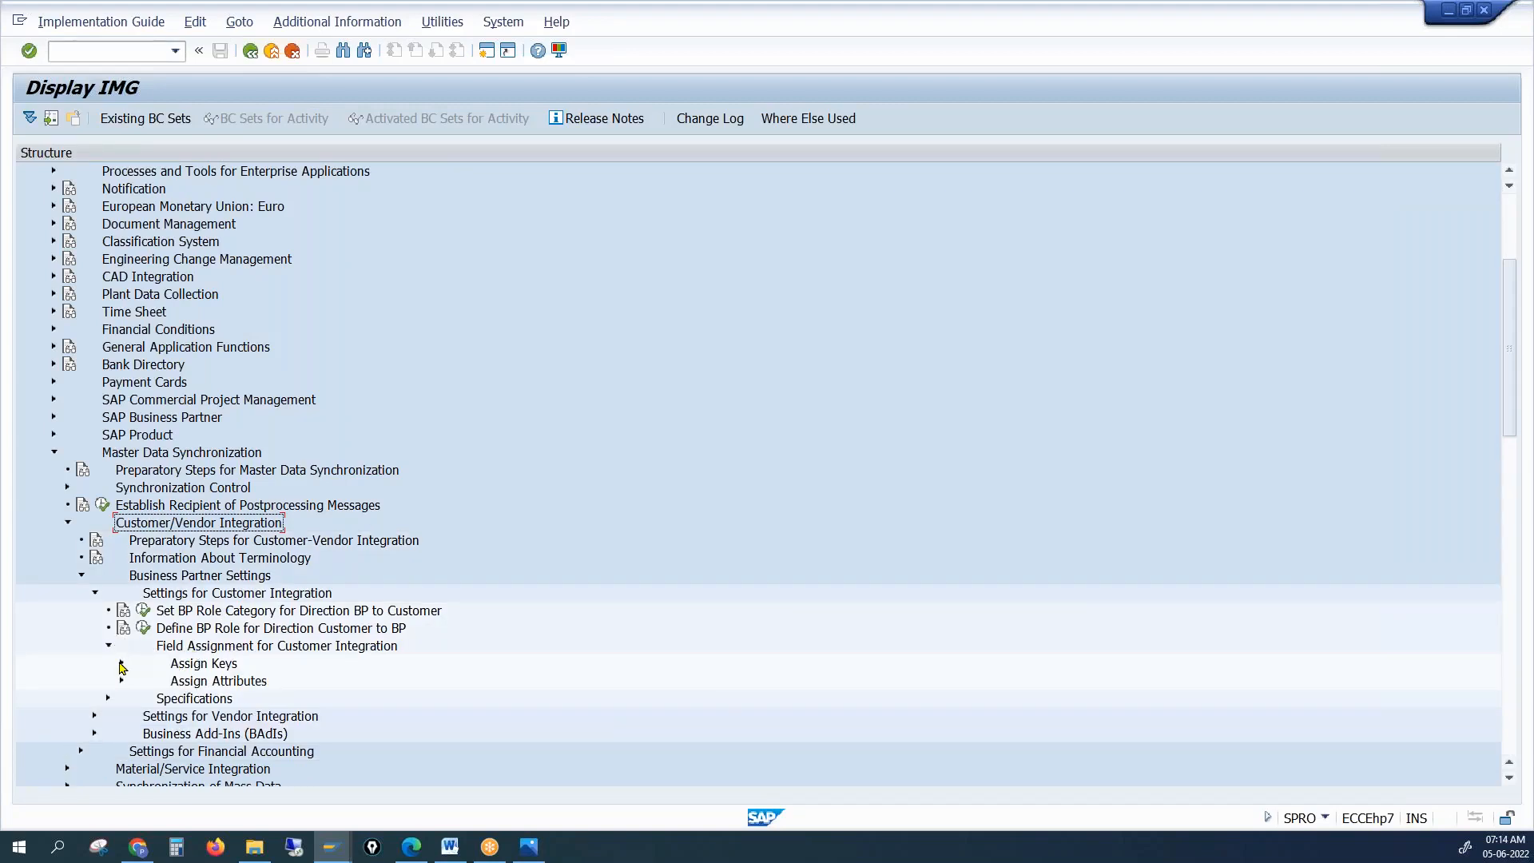
left_click(121, 664)
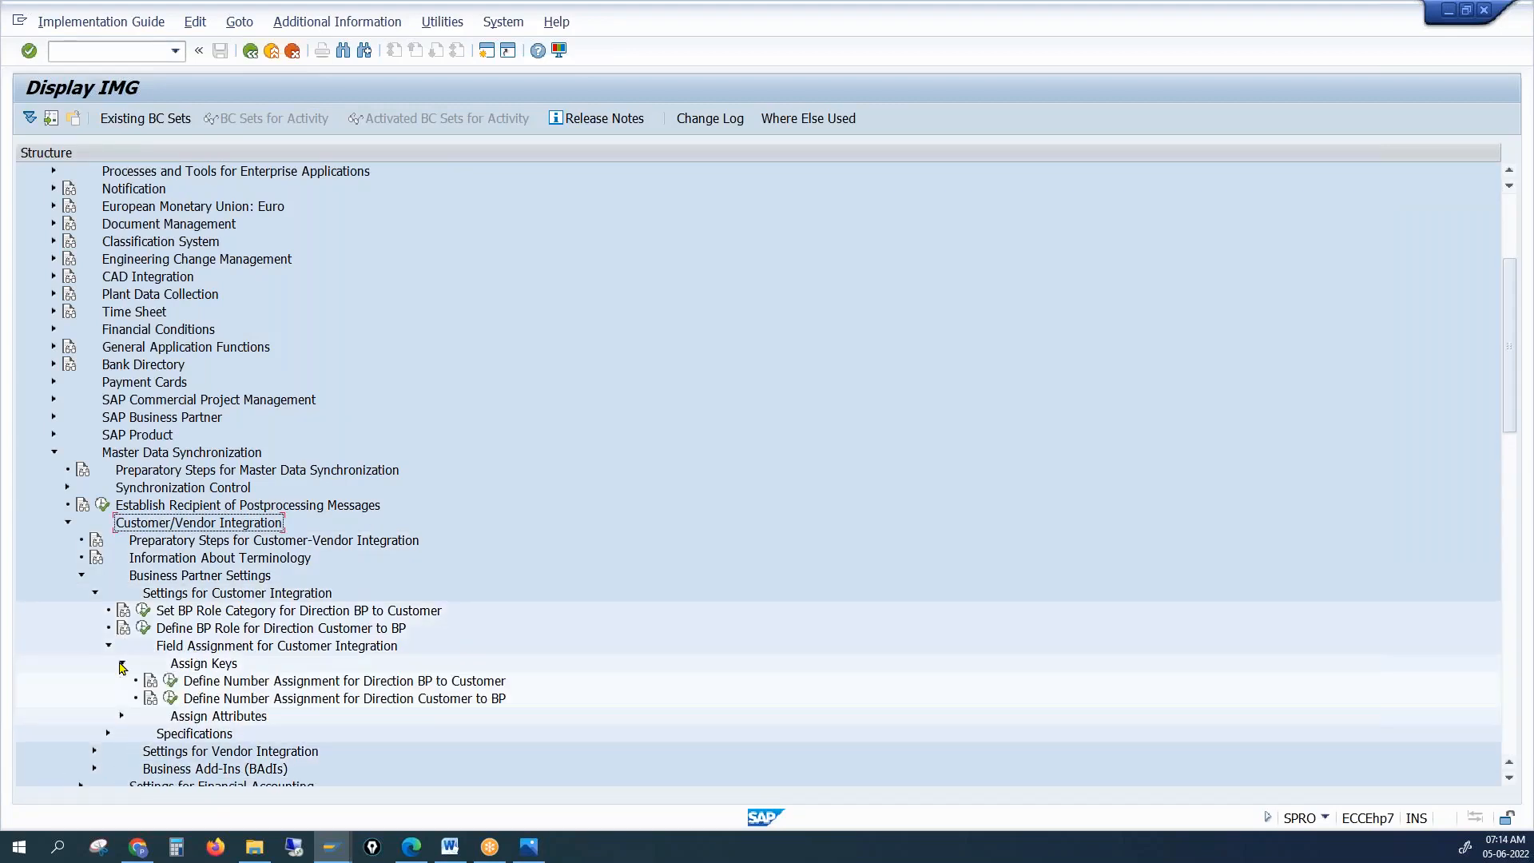
left_click(172, 702)
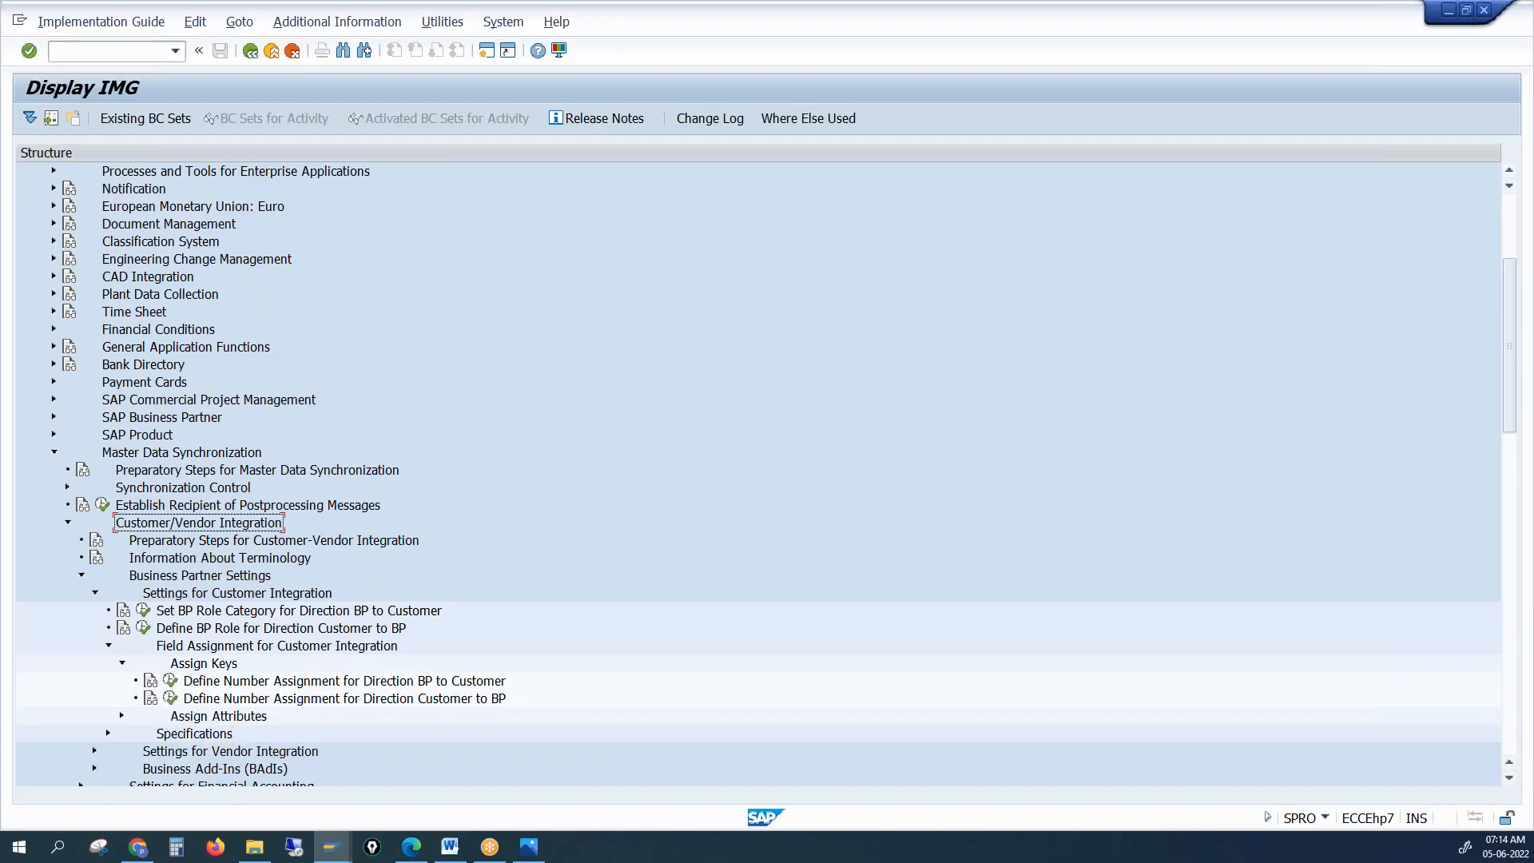
left_click(170, 698)
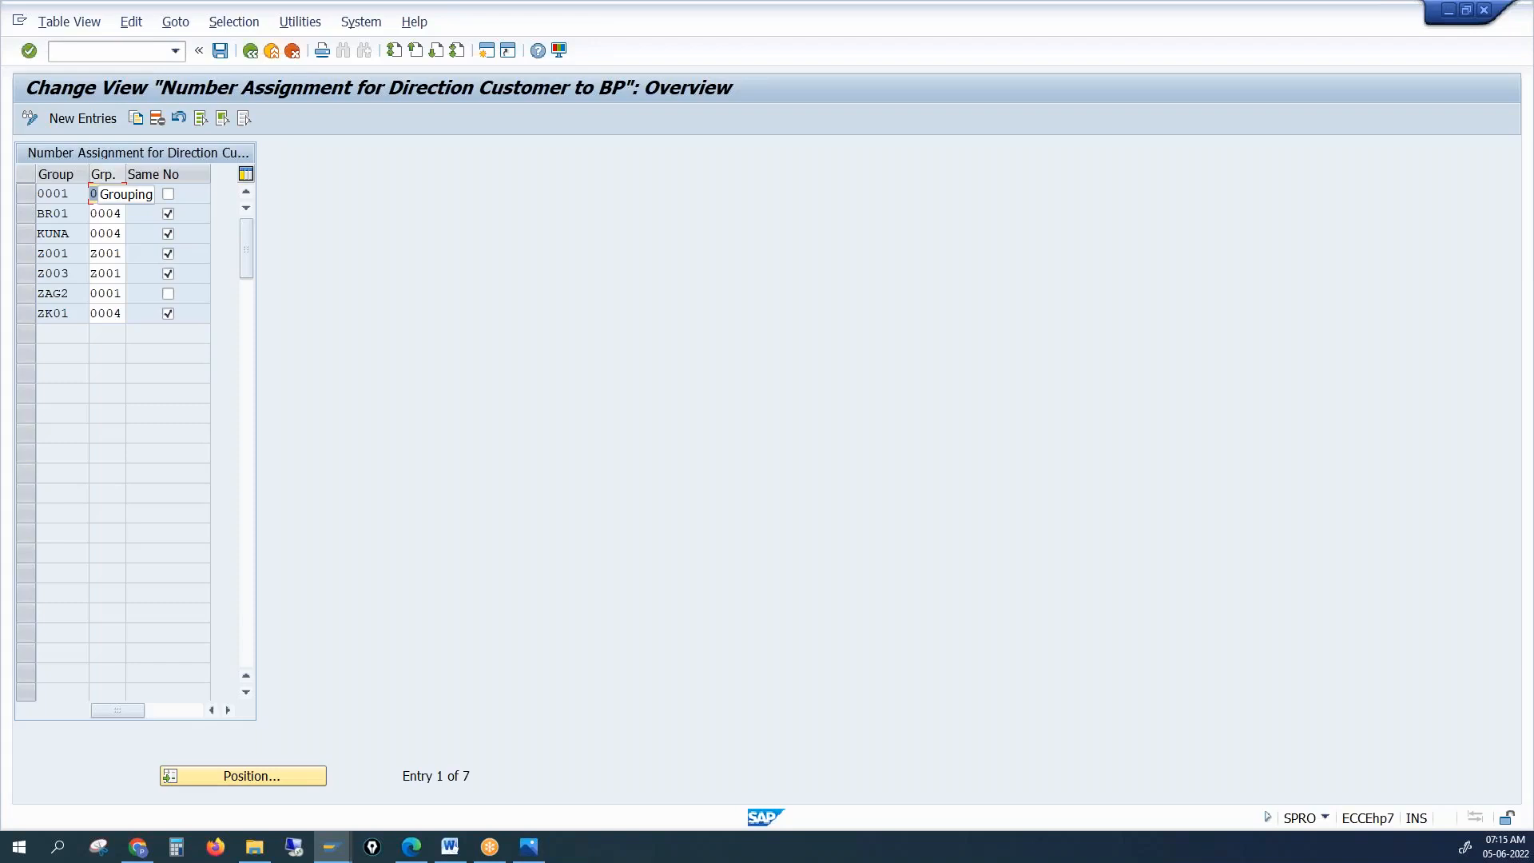
left_click(83, 118)
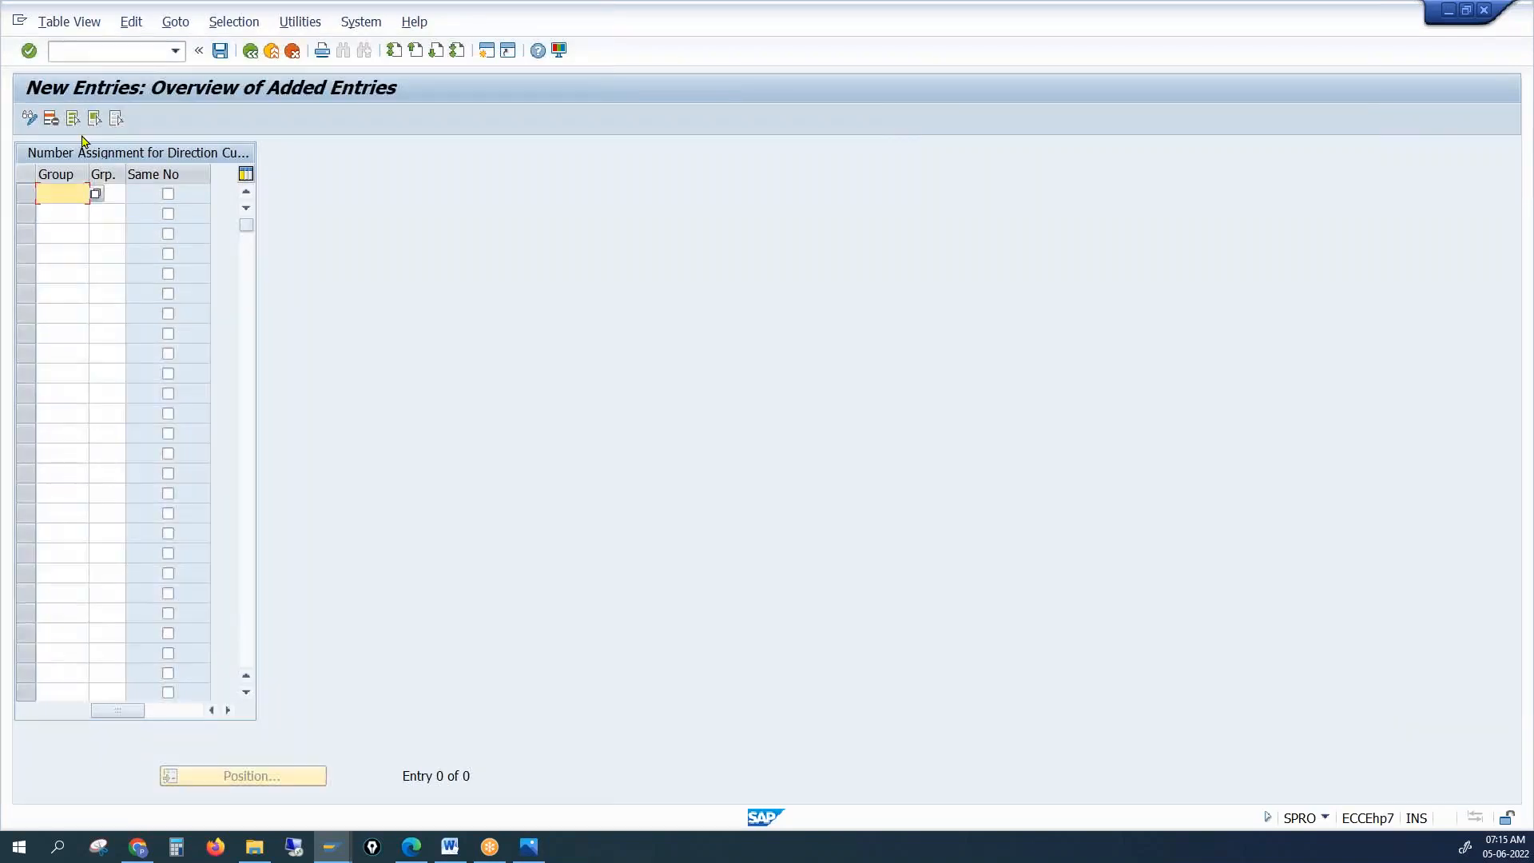
left_click(249, 52)
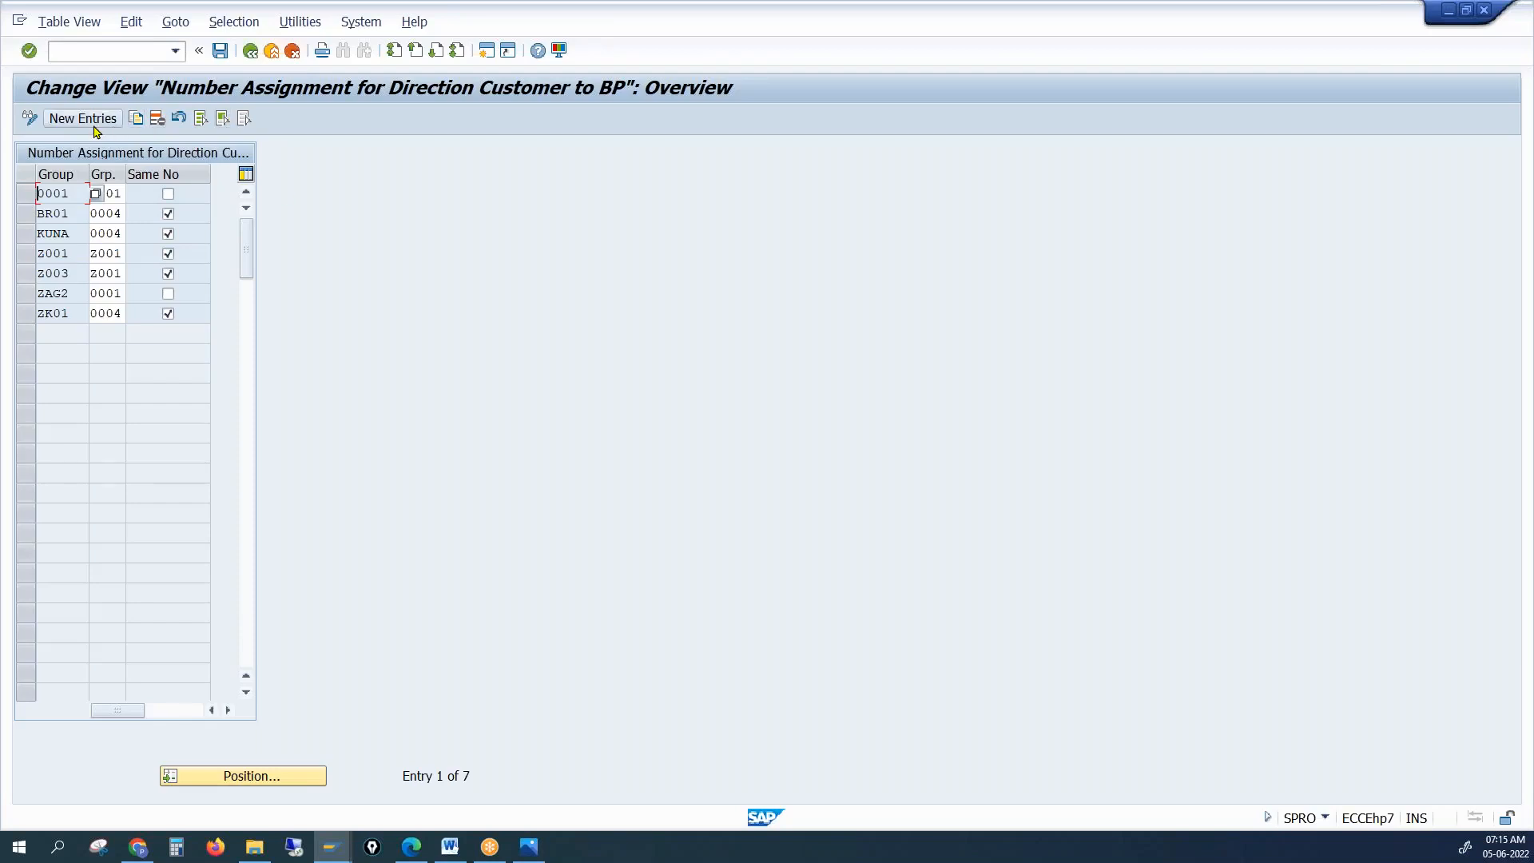
left_click(116, 193)
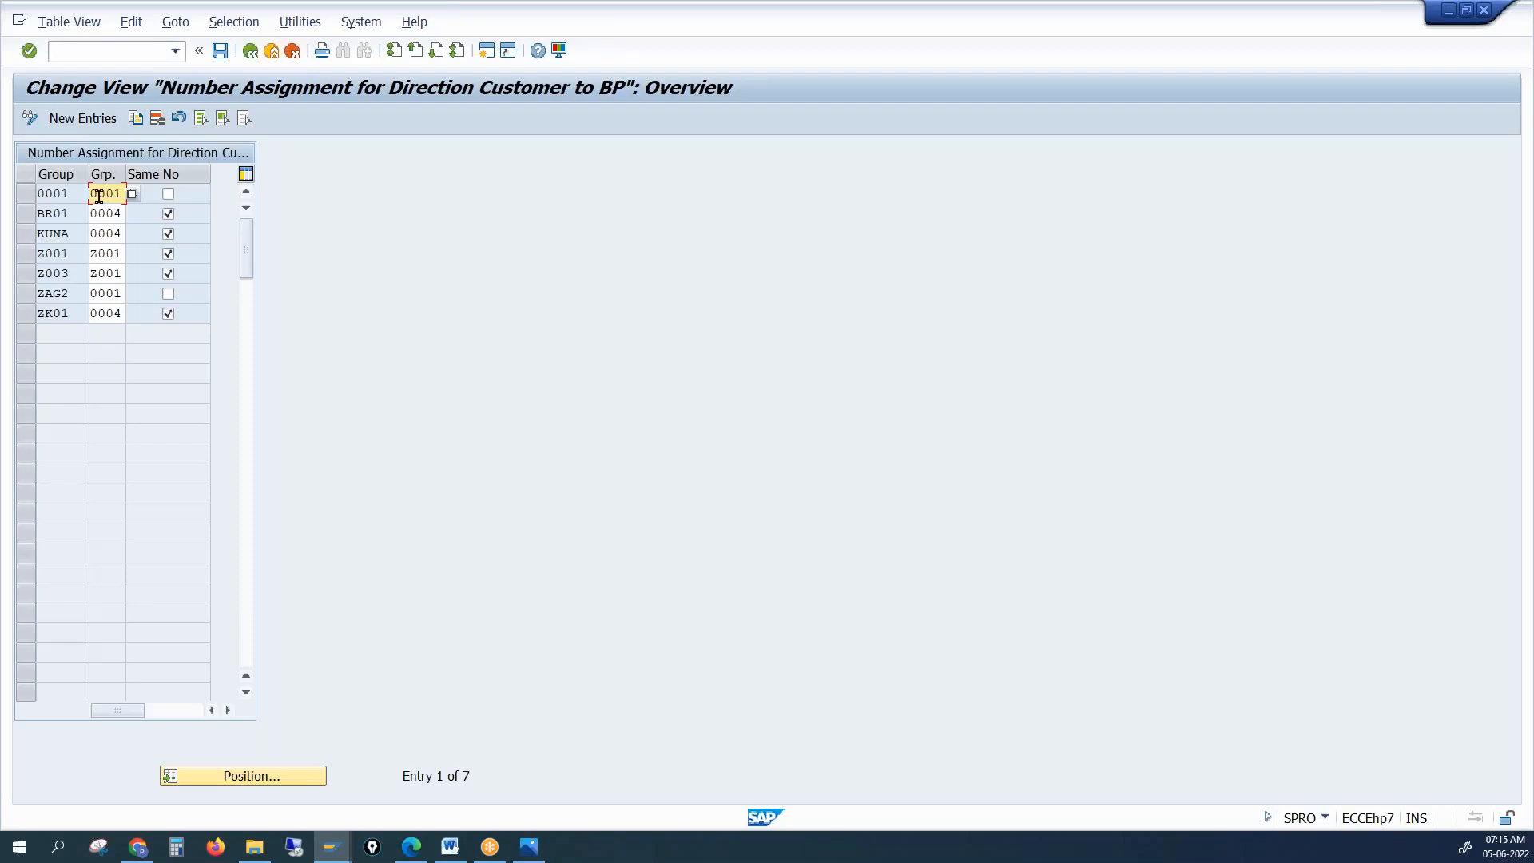
key("F4")
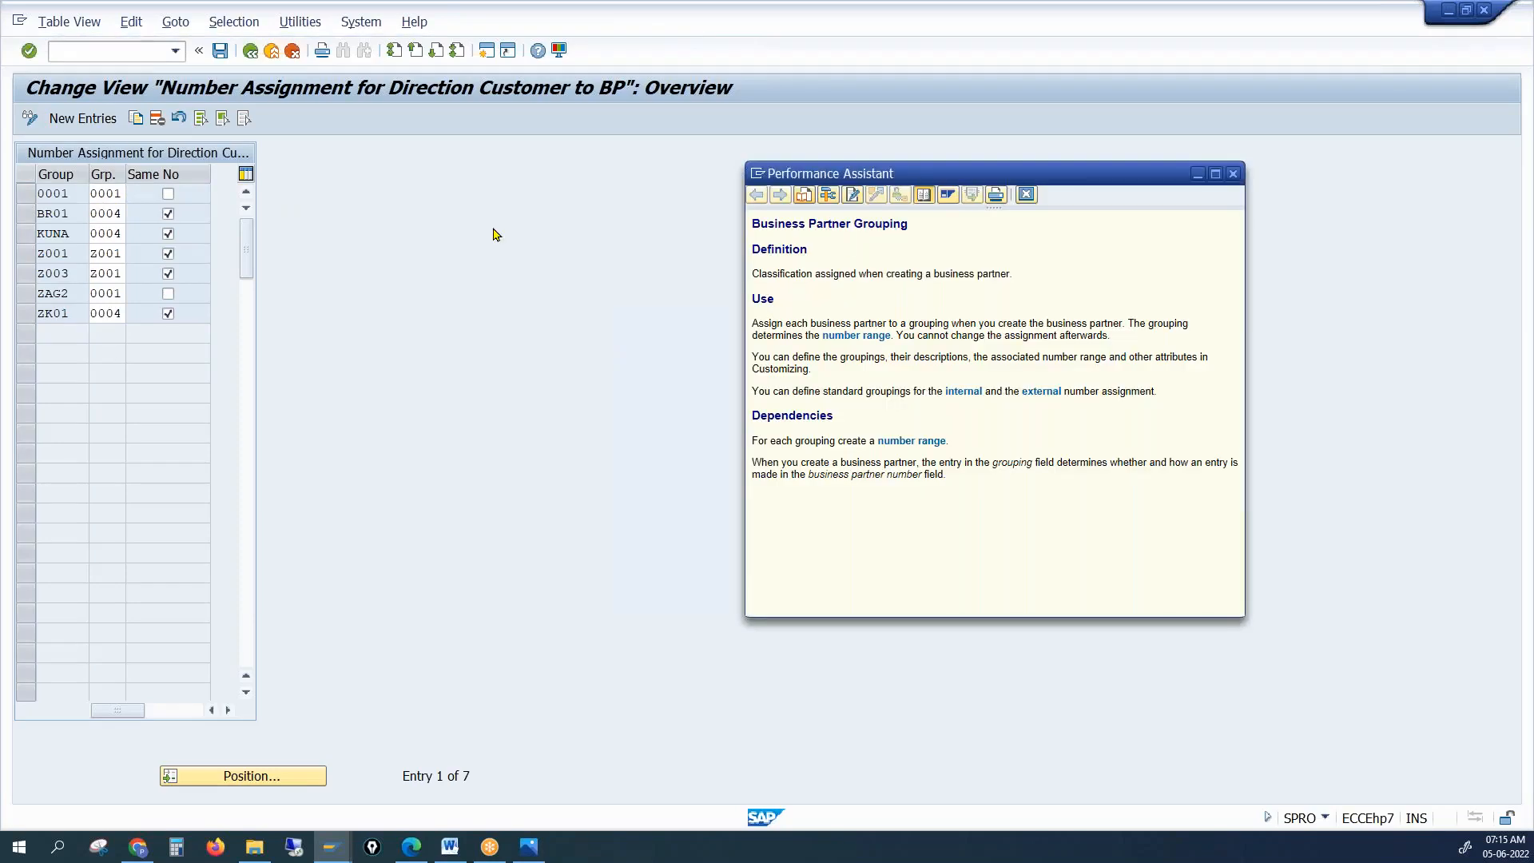
left_click(1234, 175)
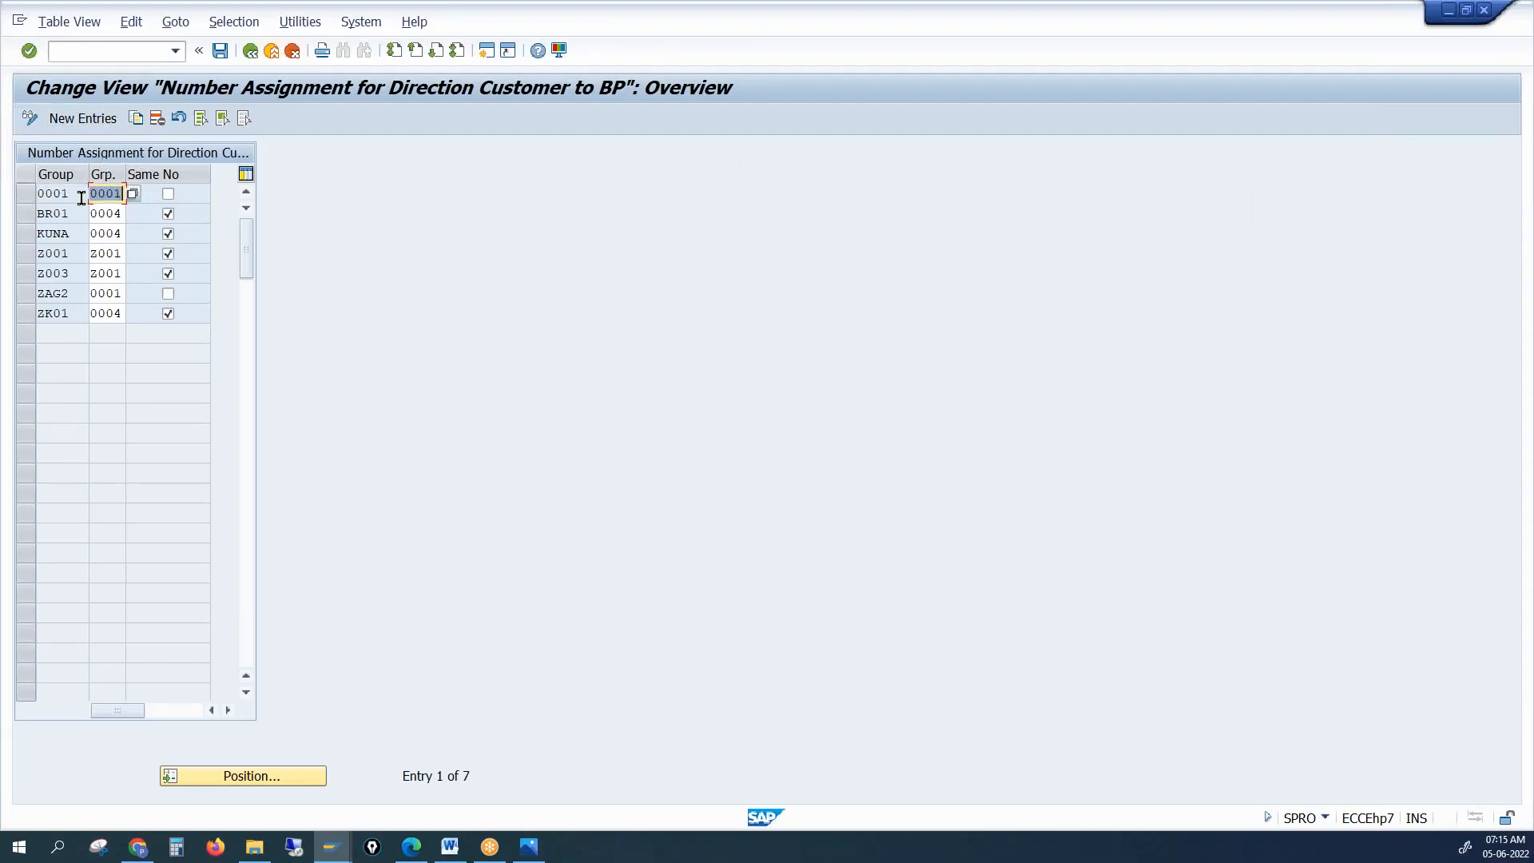
left_click(79, 122)
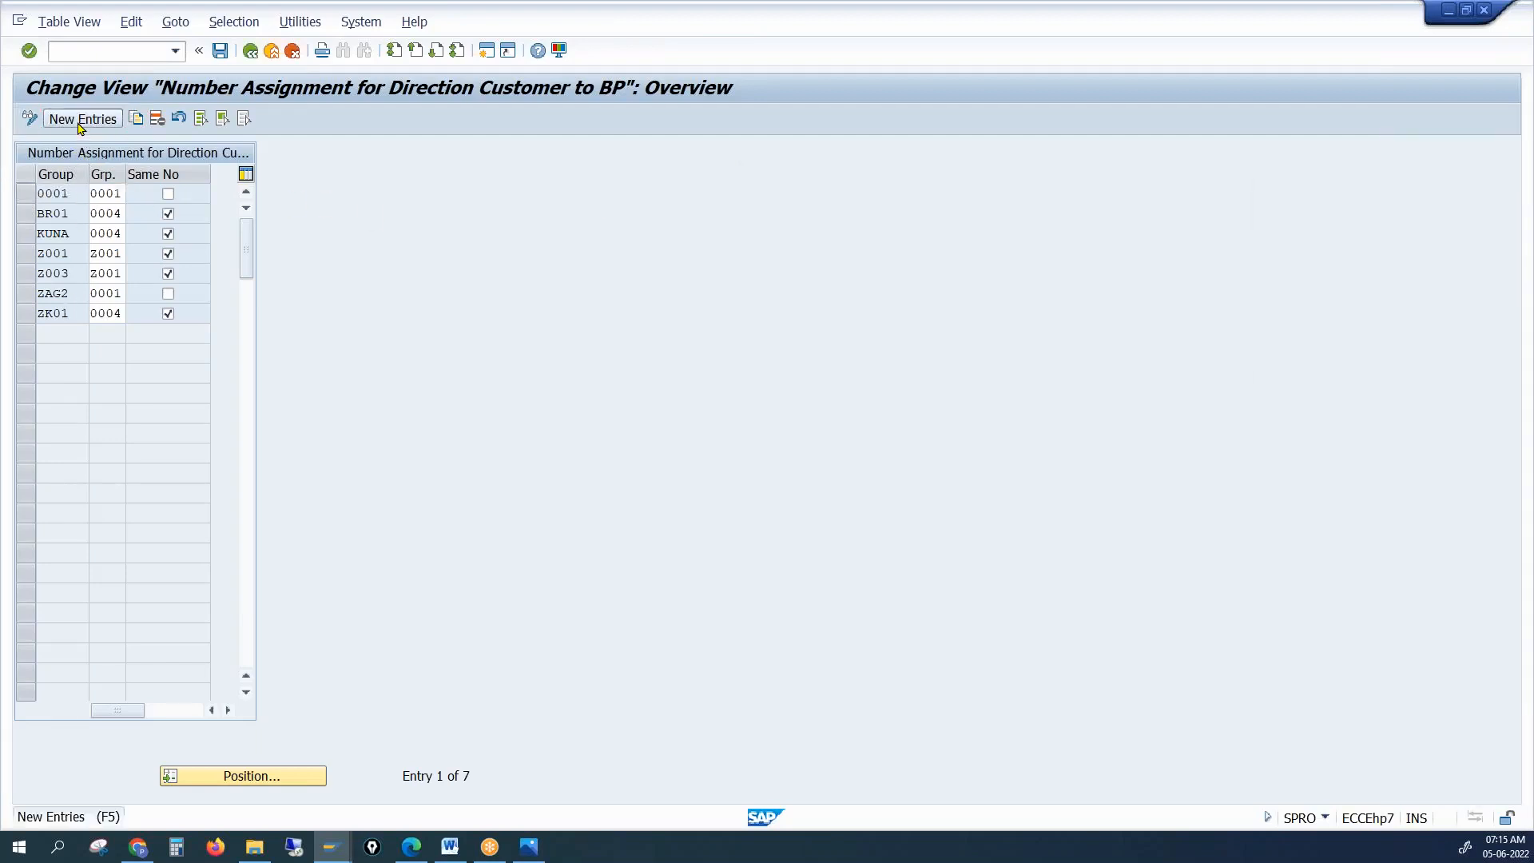
Set the new entry's customer account group to PRC1 from the account group list
type("CUST")
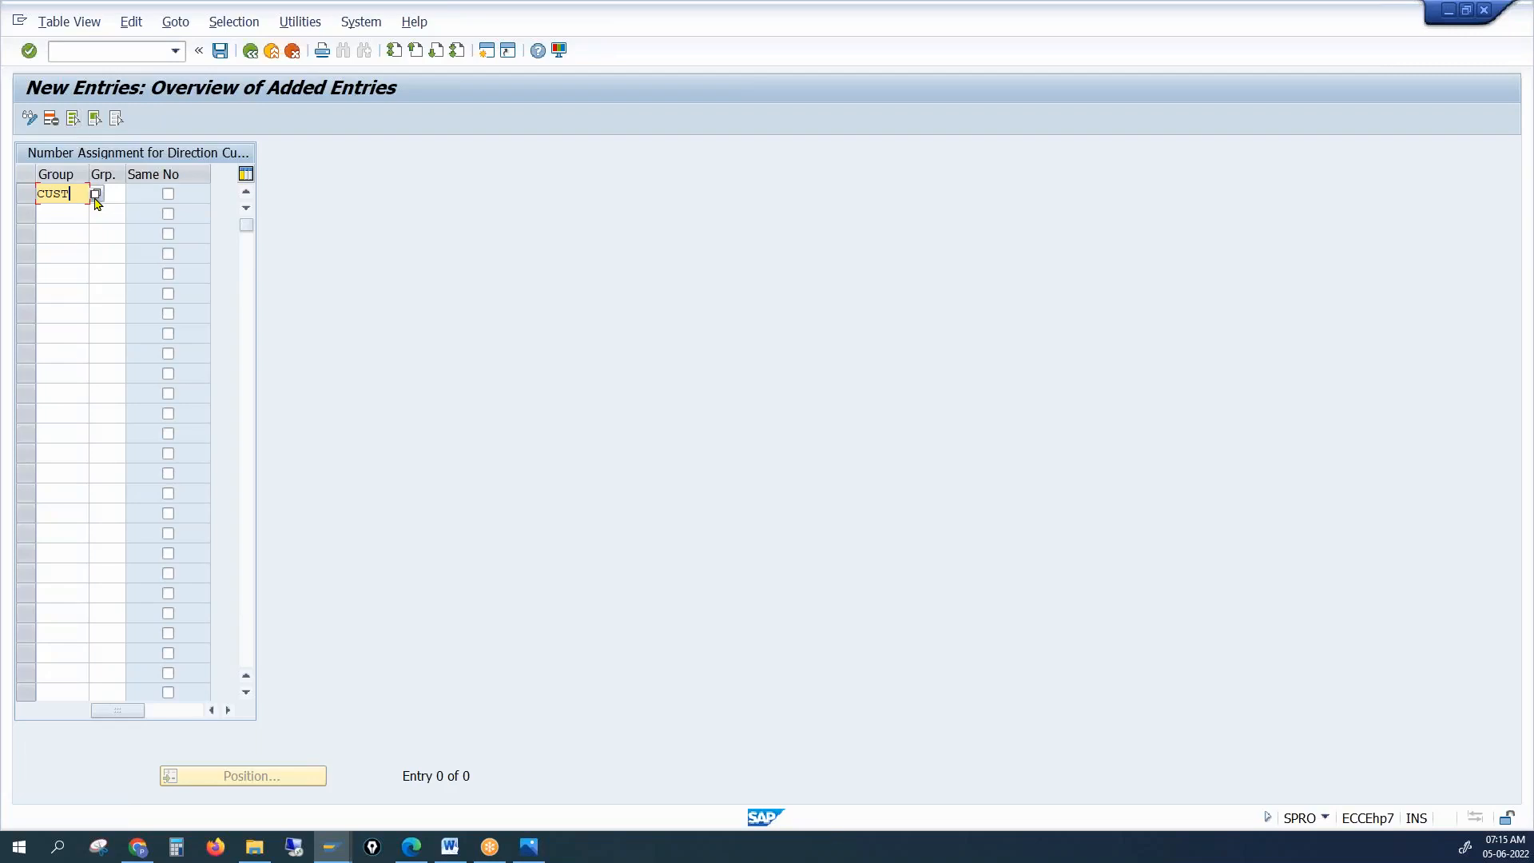
left_click_drag(79, 194, 37, 194)
type("ZP")
left_click(95, 195)
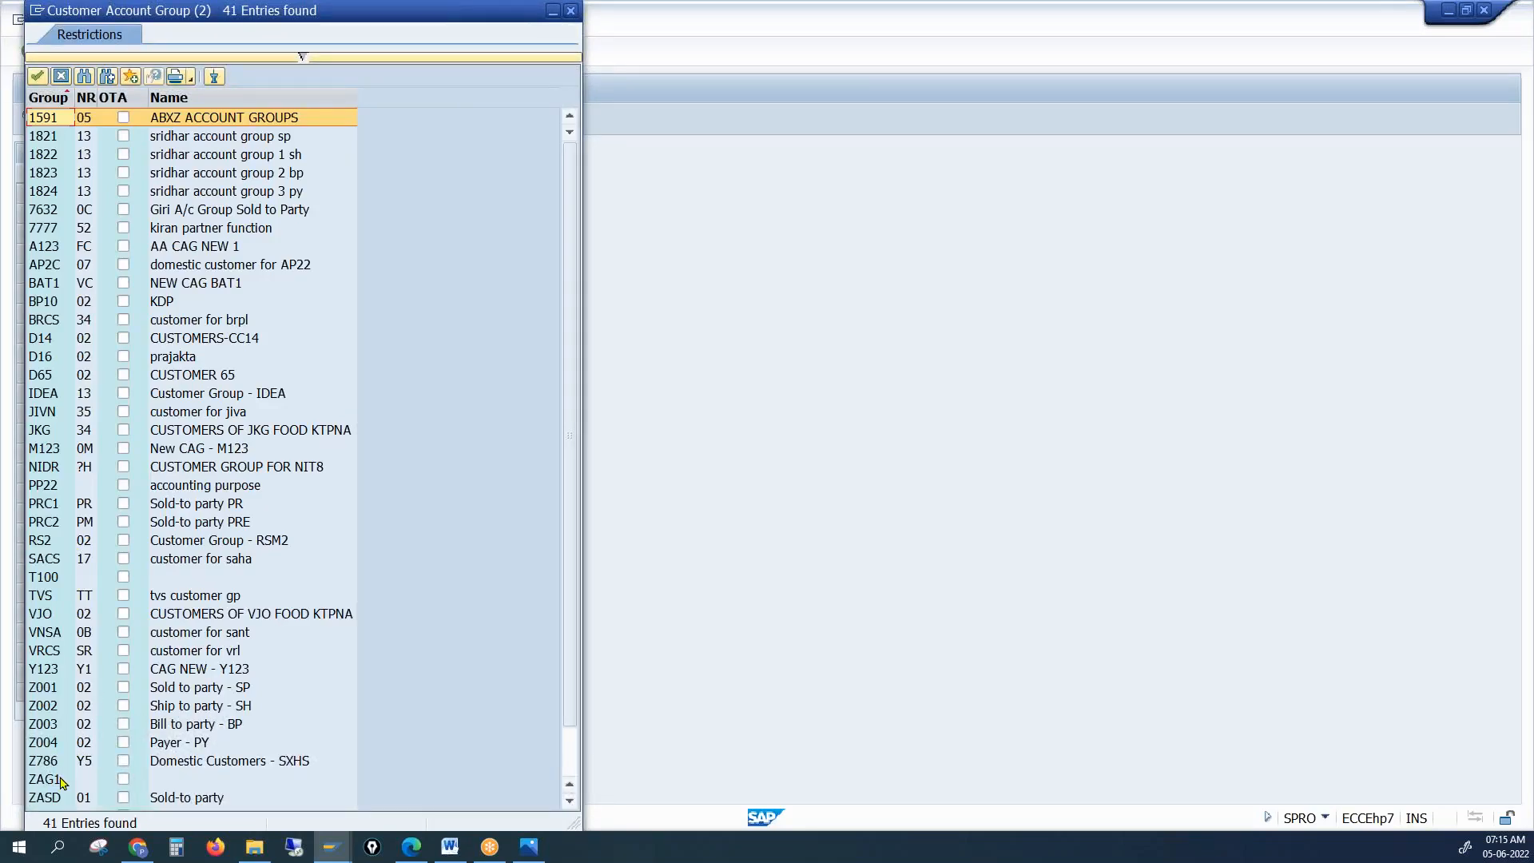
scroll(61, 781, "down", 1)
scroll(61, 781, "up", 1)
scroll(62, 781, "down", 1)
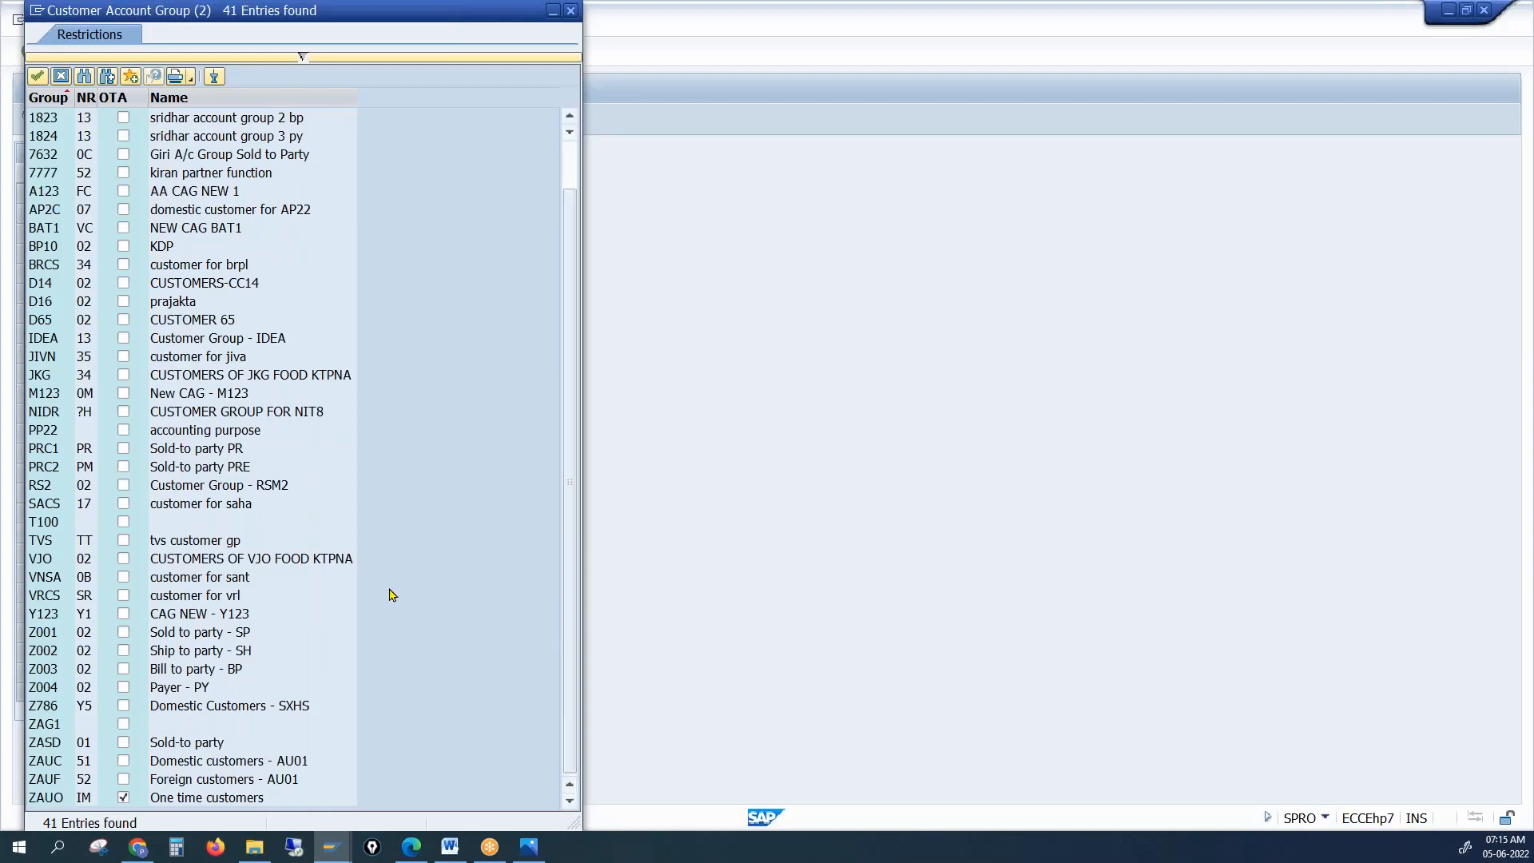
left_click(56, 453)
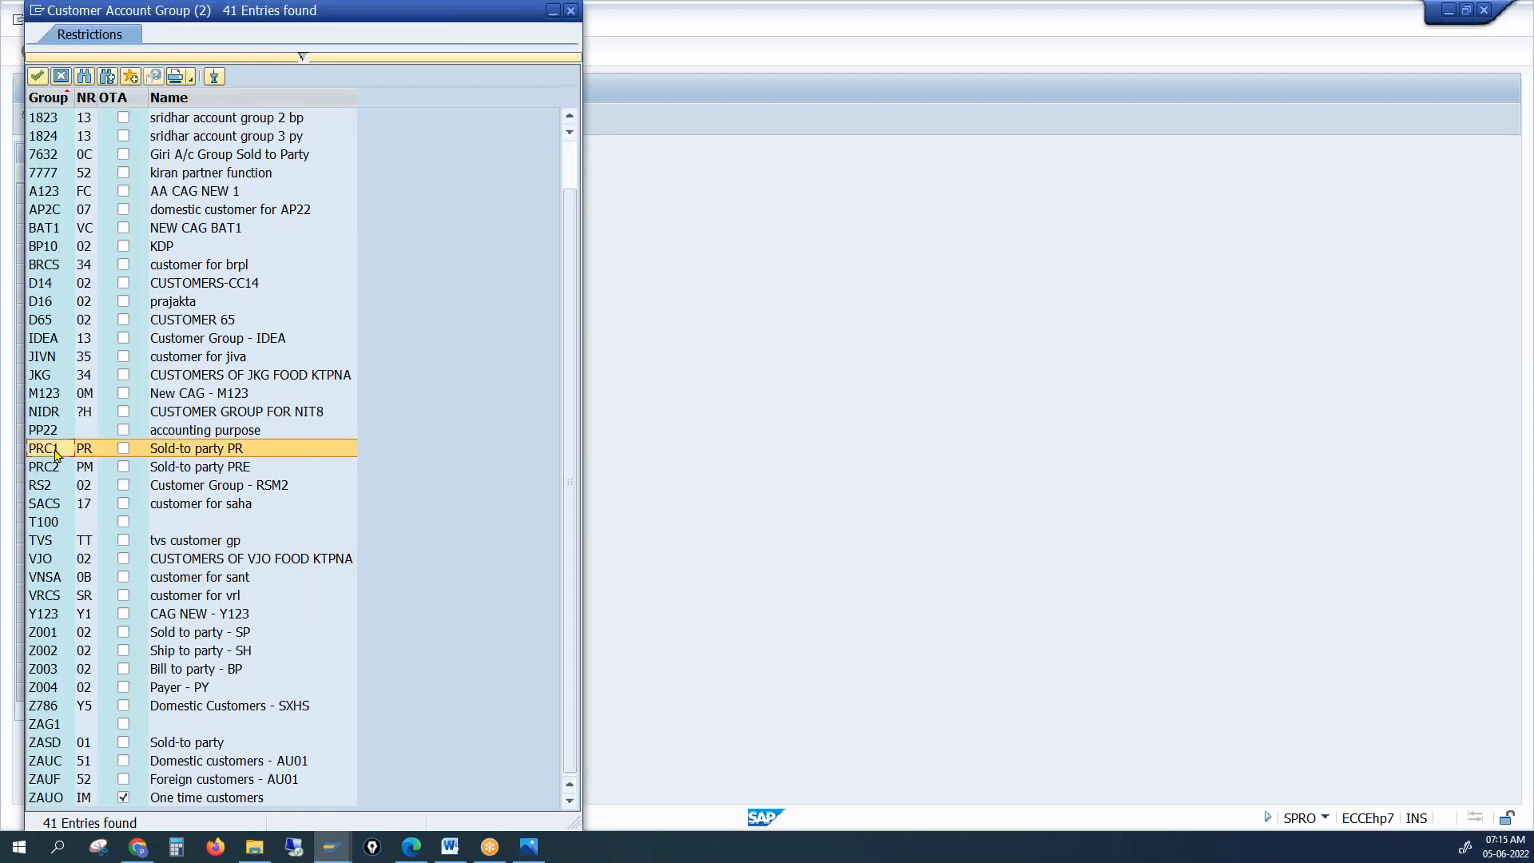
left_click(56, 453)
left_click(117, 196)
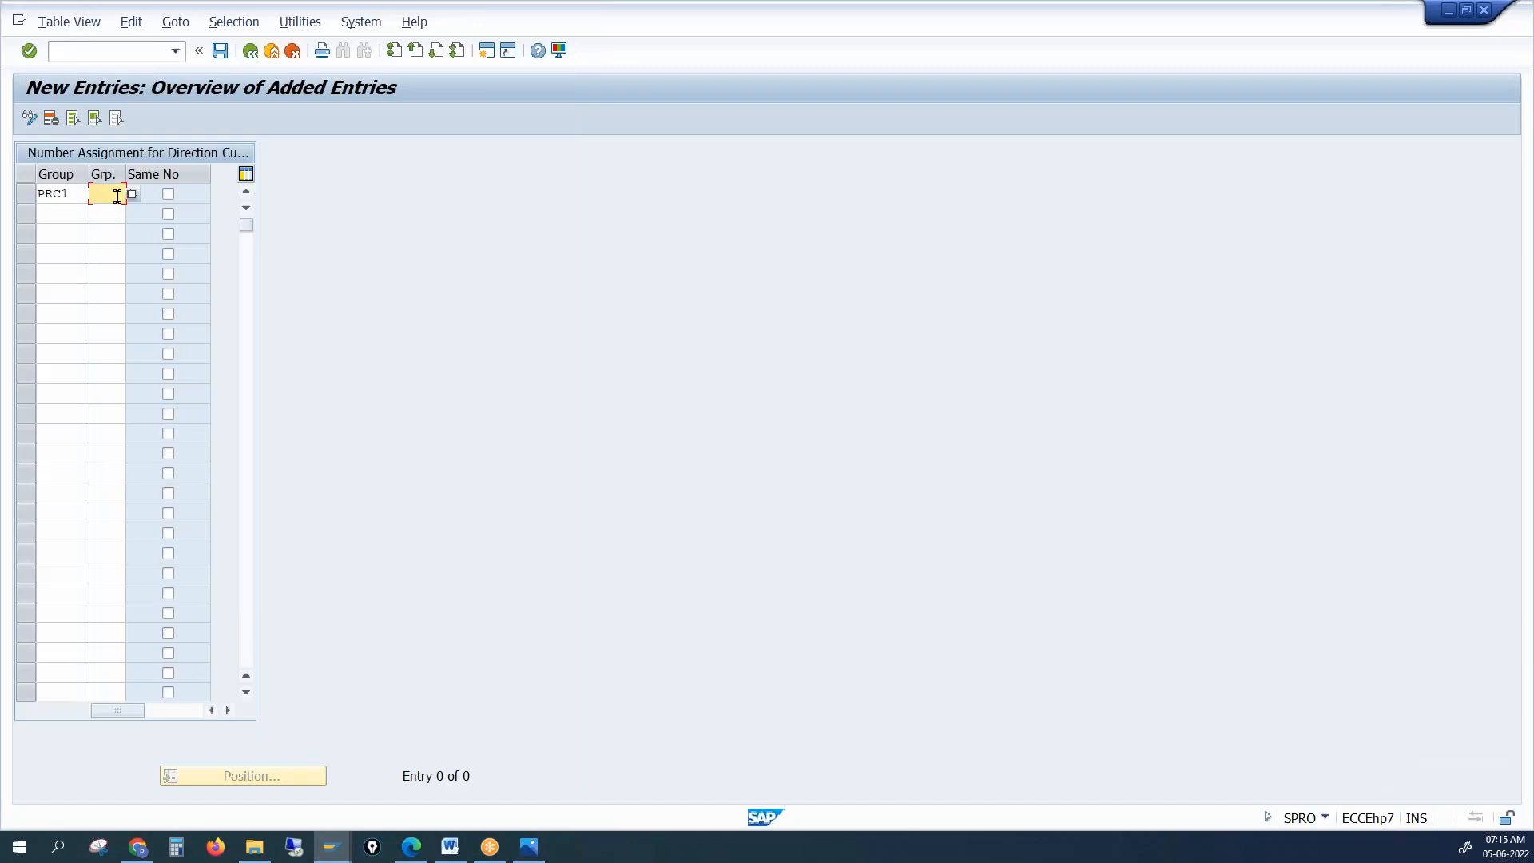
Assign BP grouping 0001 to PRC1 and save the entry
type("0001")
key("Return")
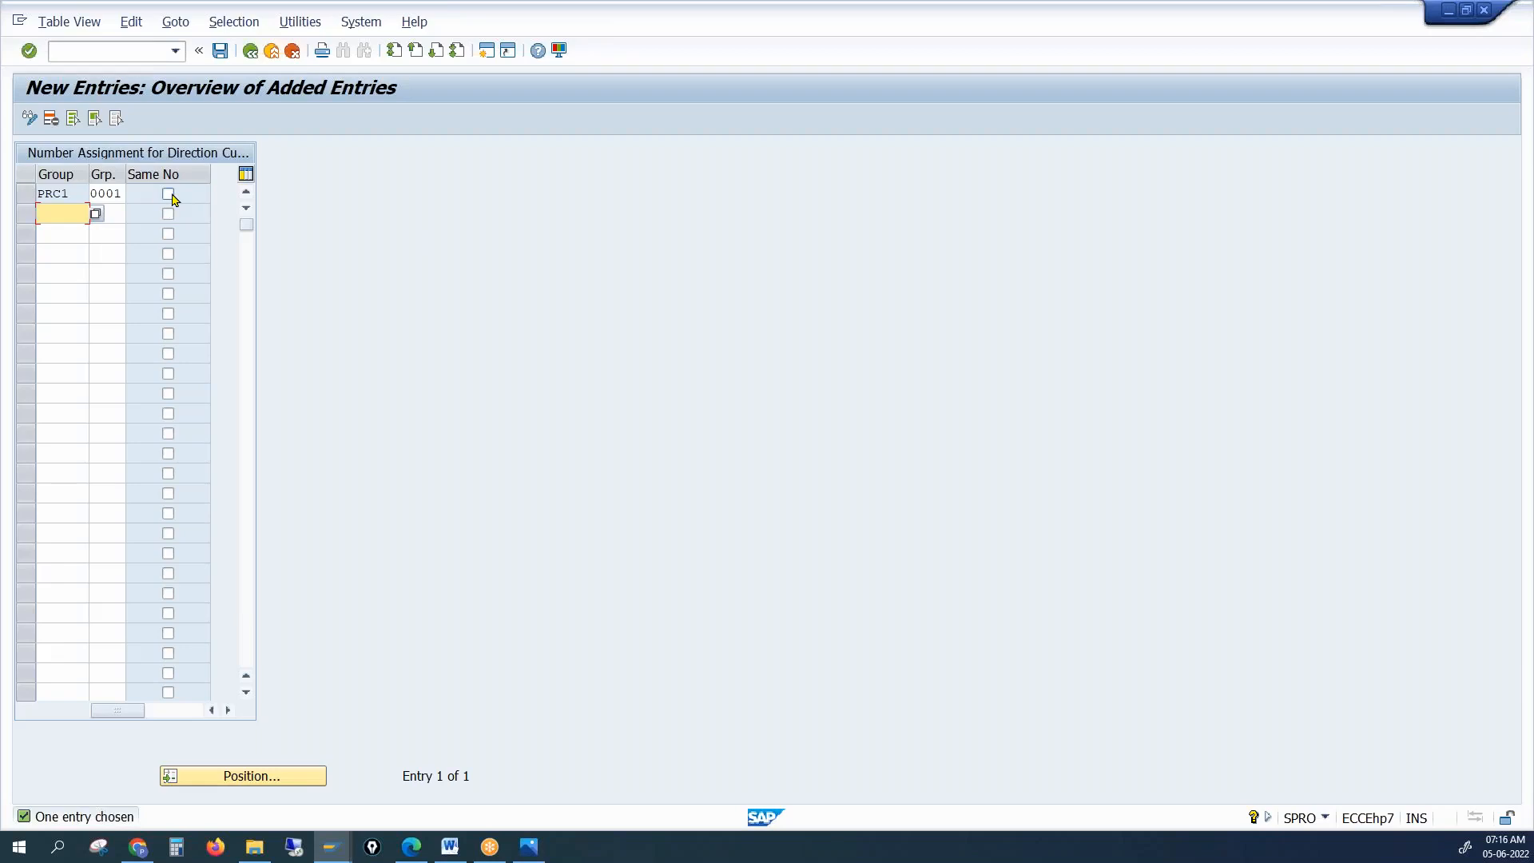
left_click(220, 52)
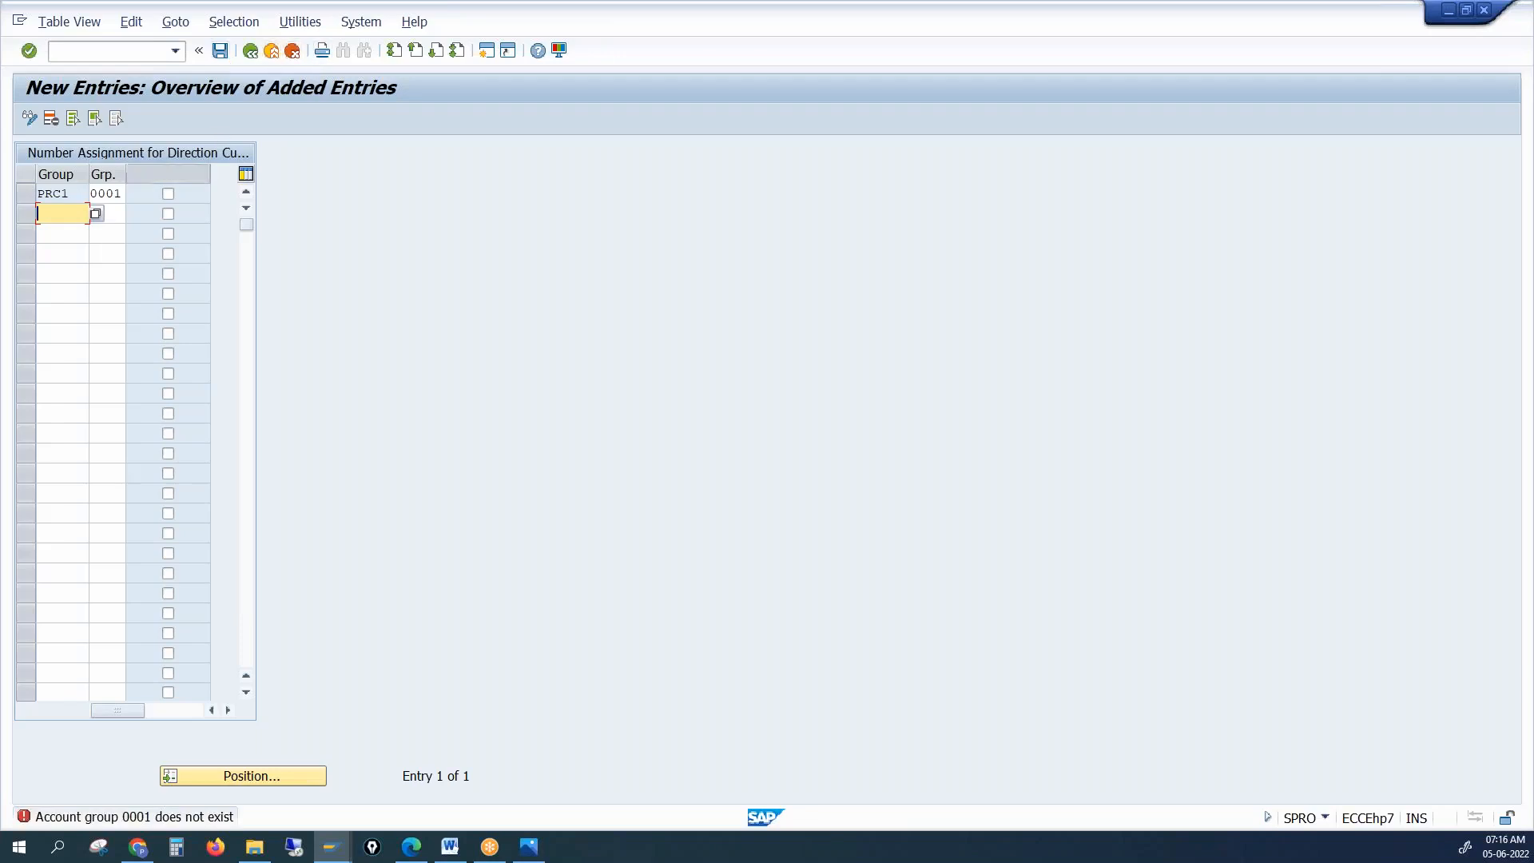
left_click(118, 193)
key("Return")
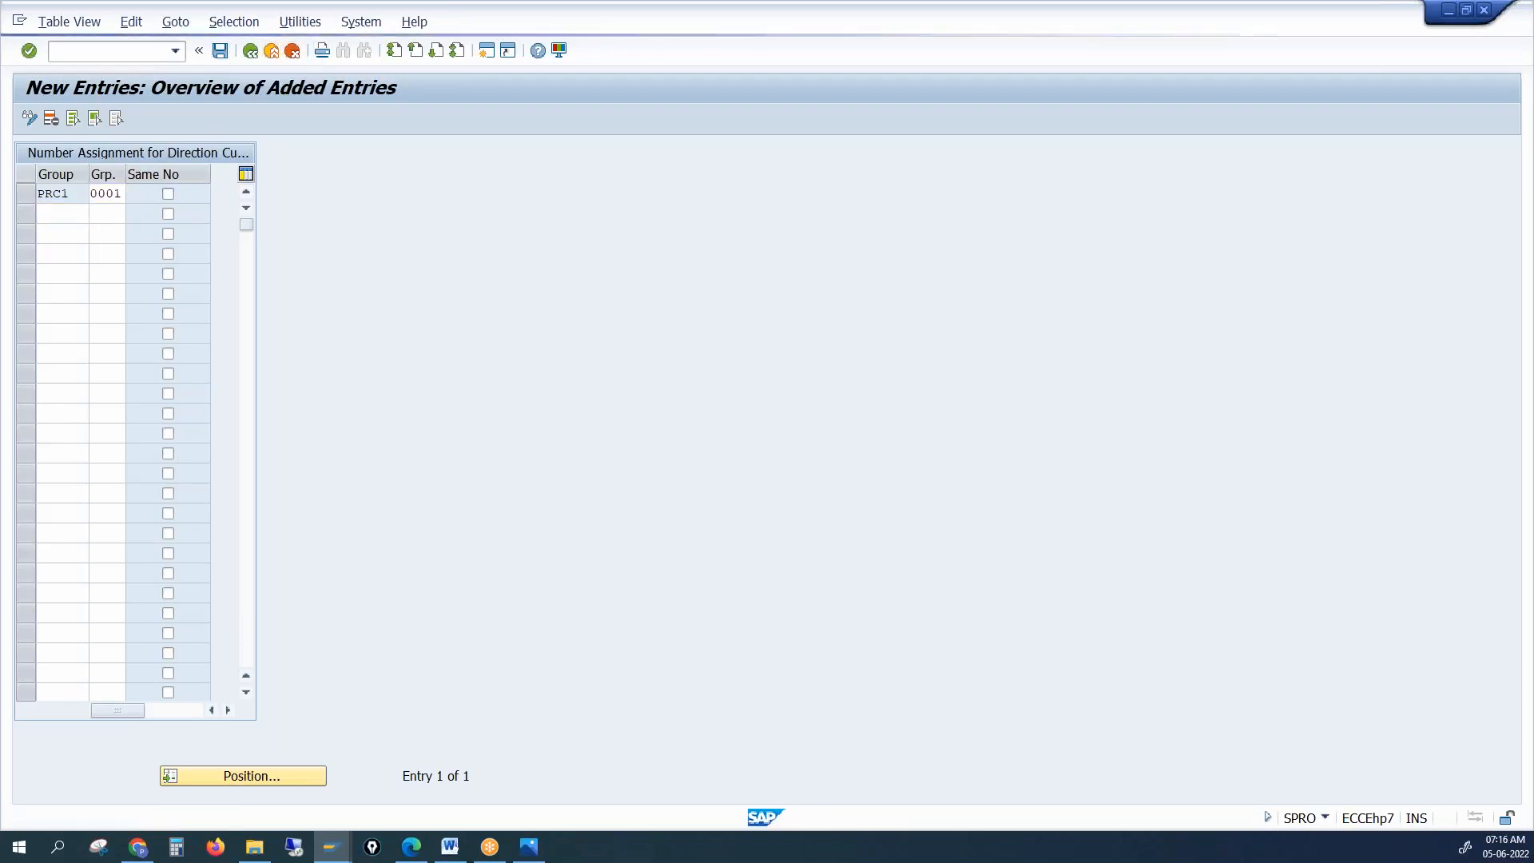
key("F4")
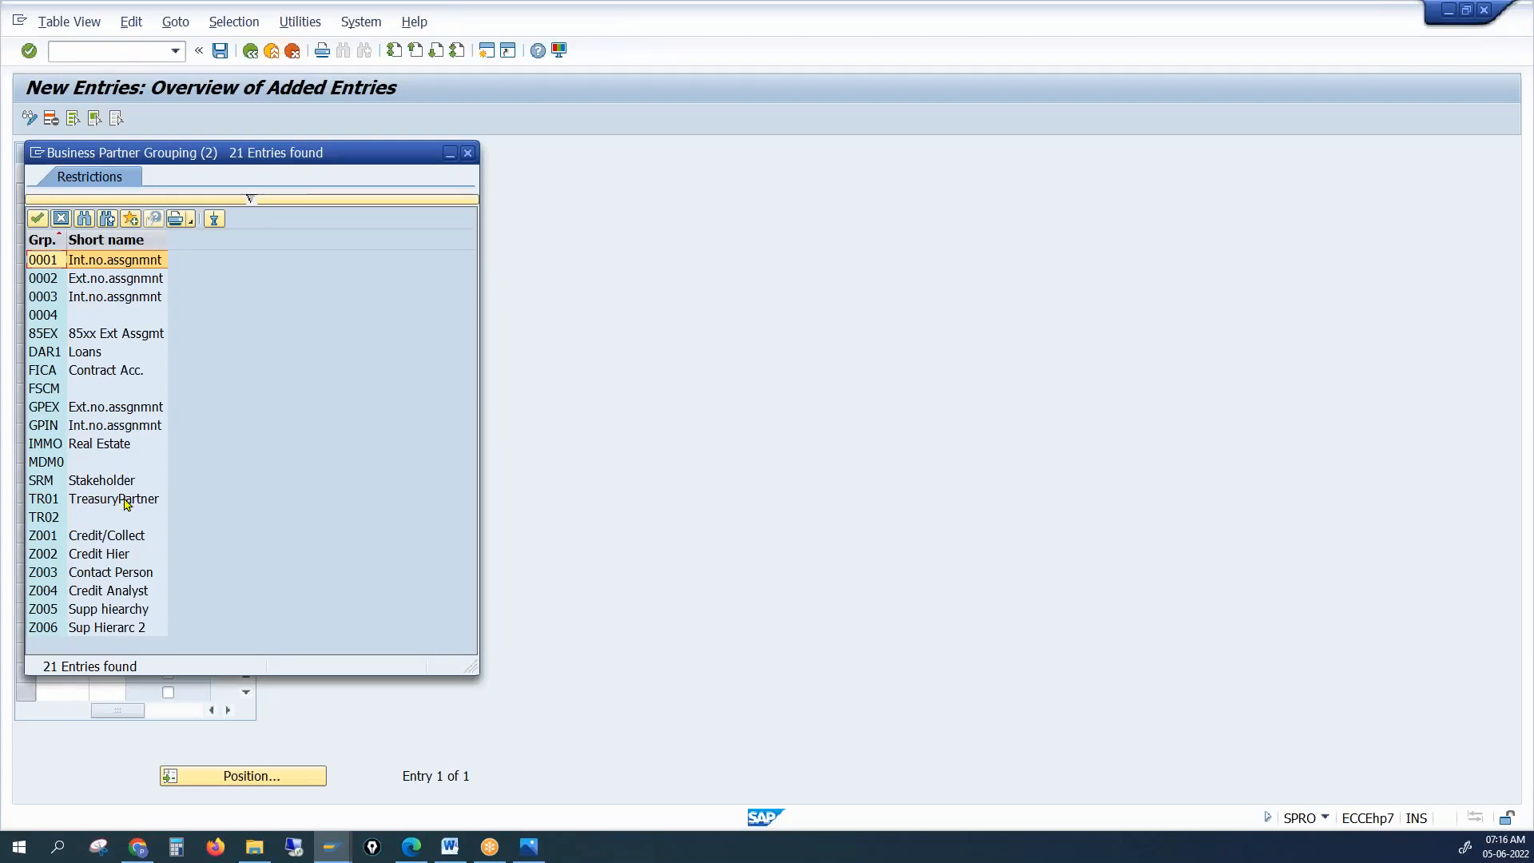
Pick grouping 0002 for PRC1, save, and return to the assignment overview
double_click(53, 280)
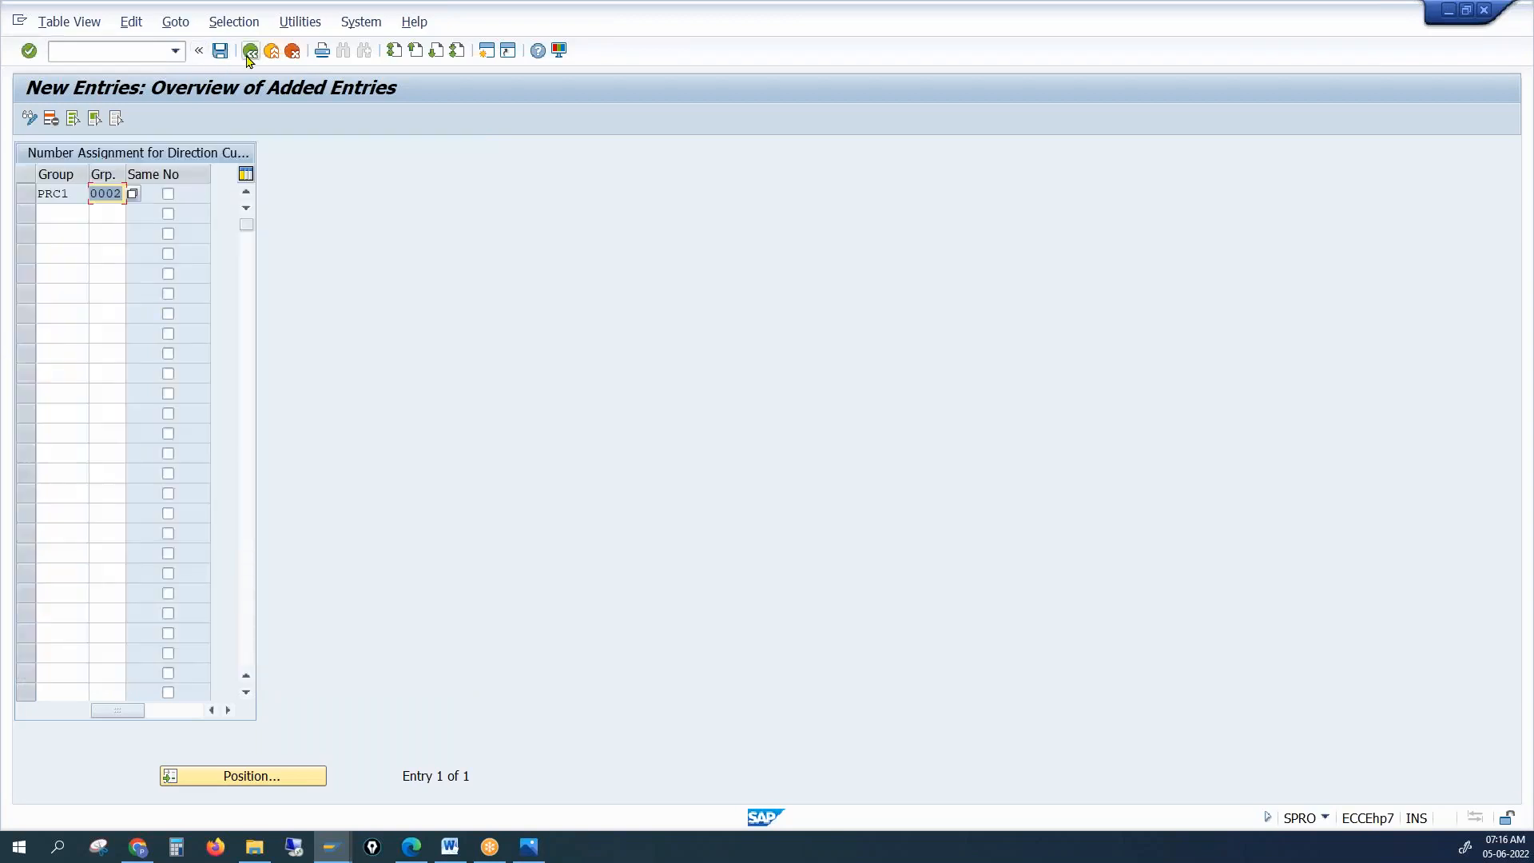
left_click(220, 51)
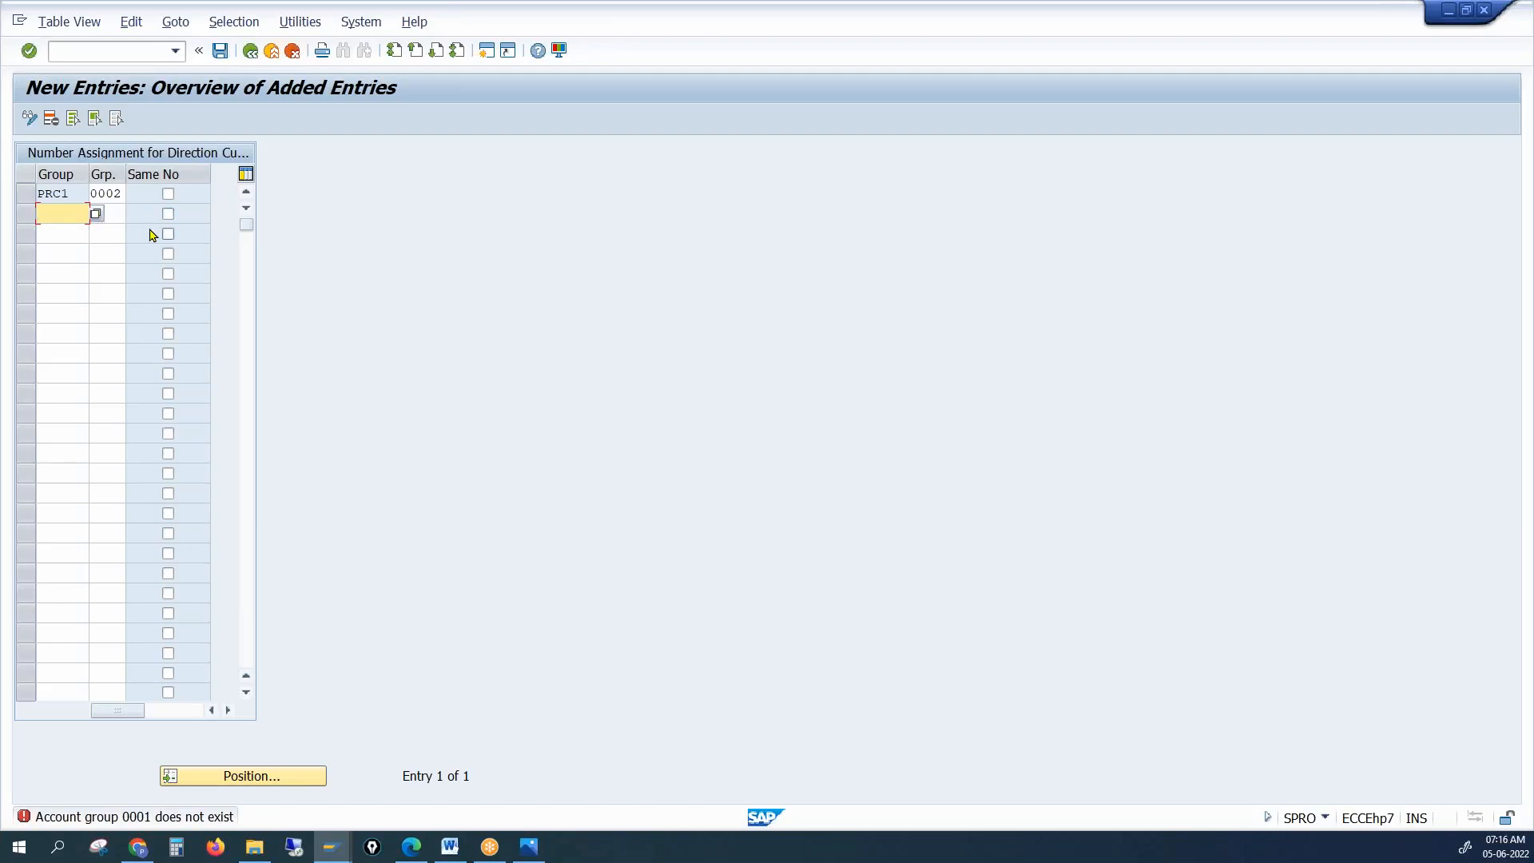
key("Return")
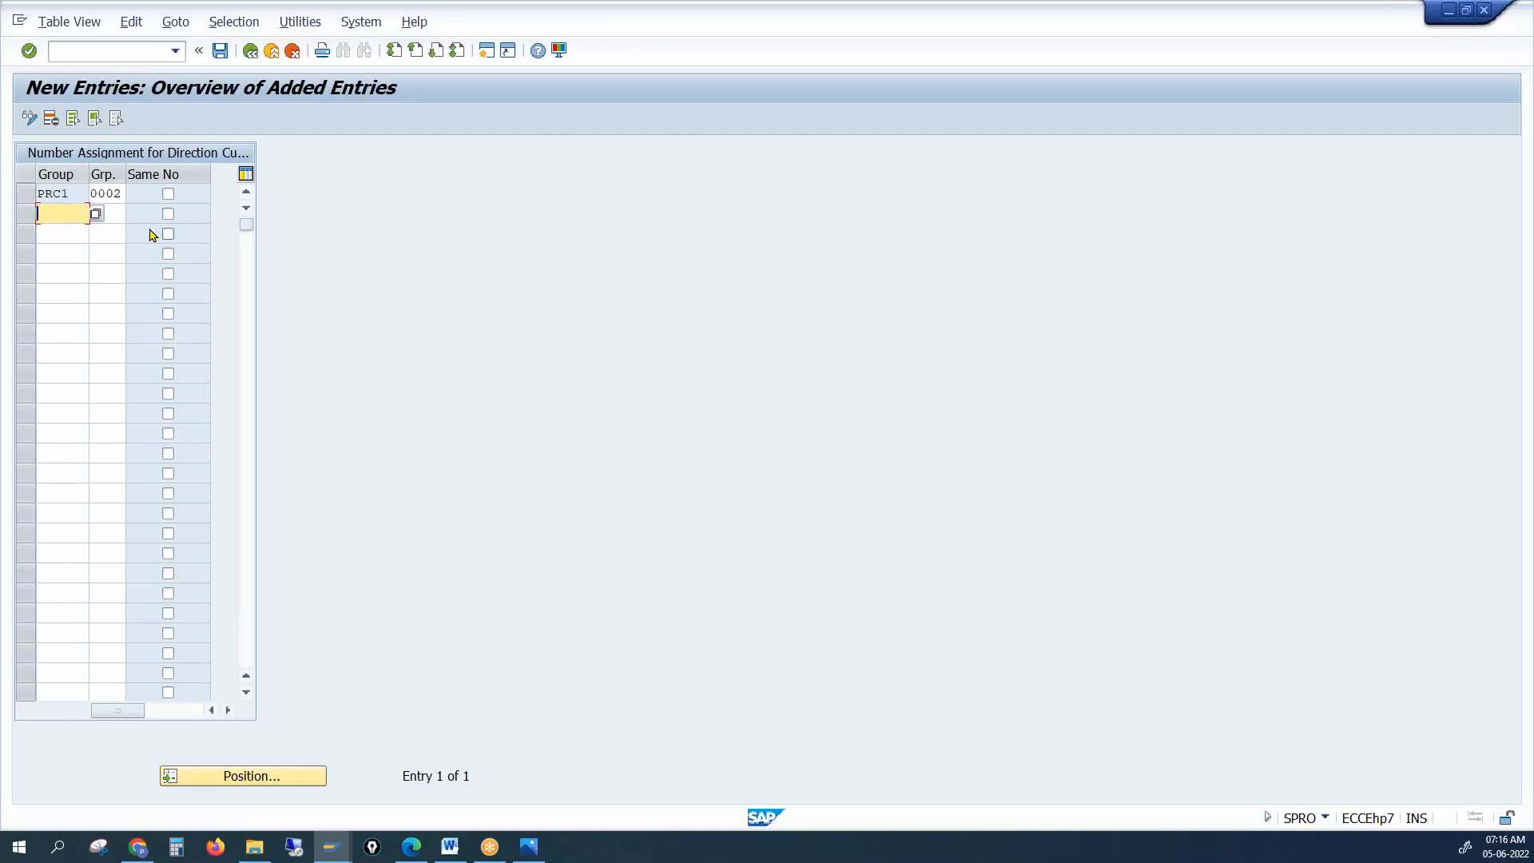
left_click(220, 51)
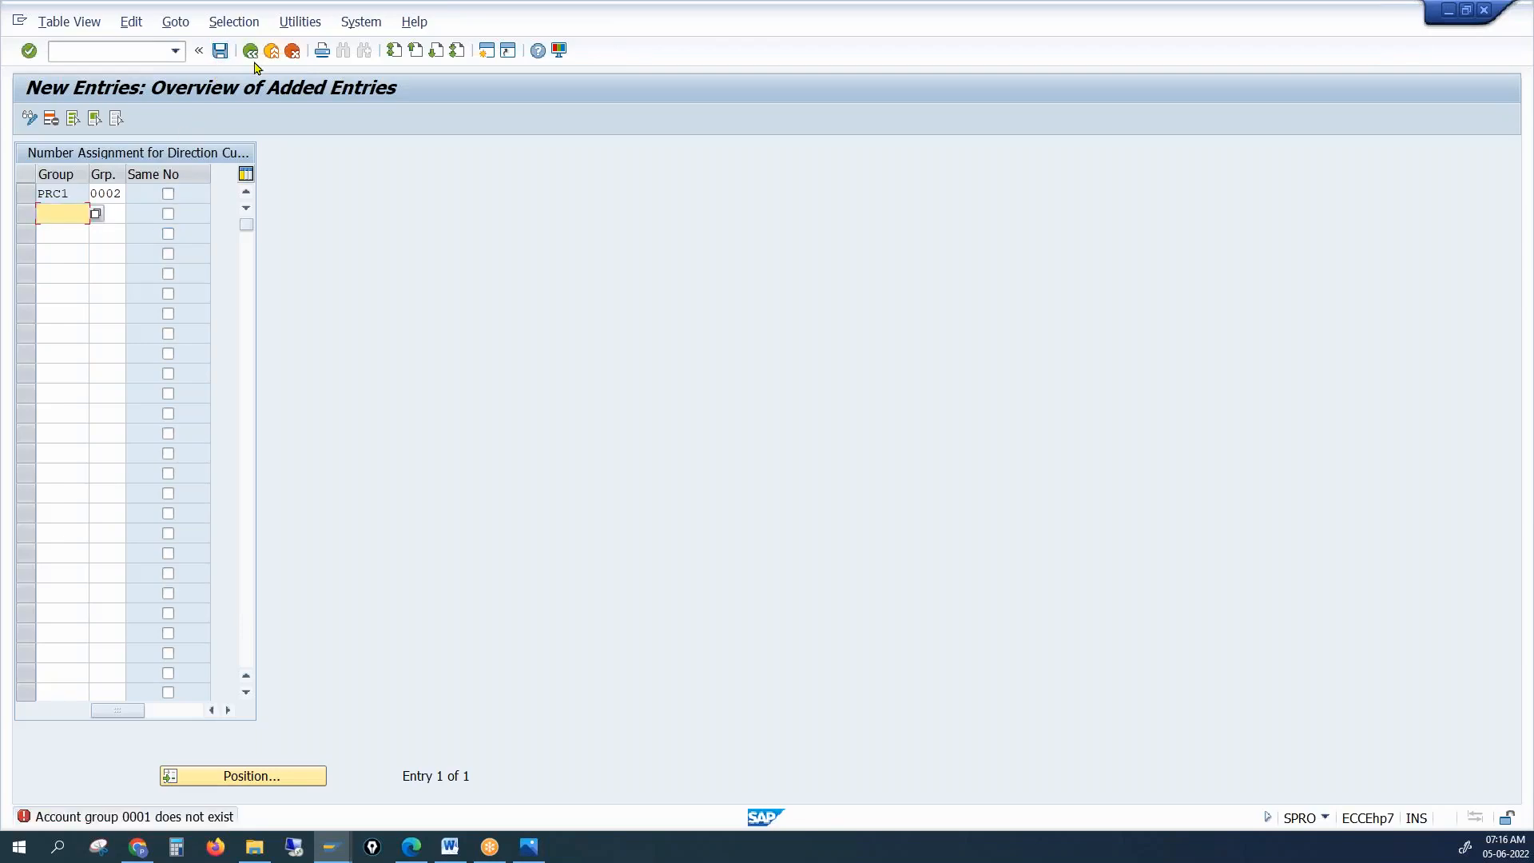
left_click(252, 56)
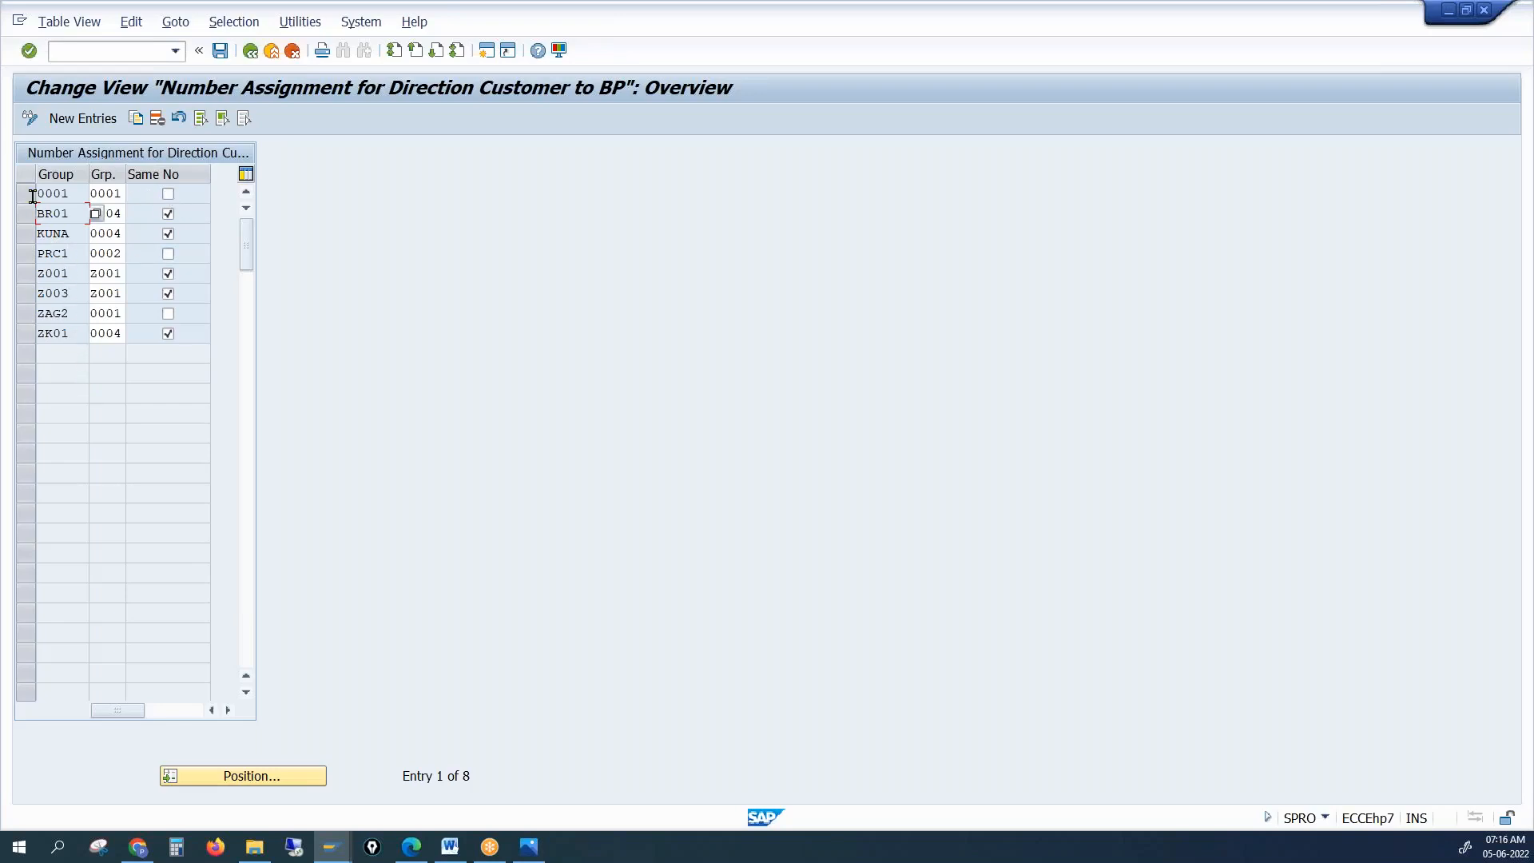
Delete the 0001 assignment row, clear Same No for BR01, and try saving
left_click(27, 195)
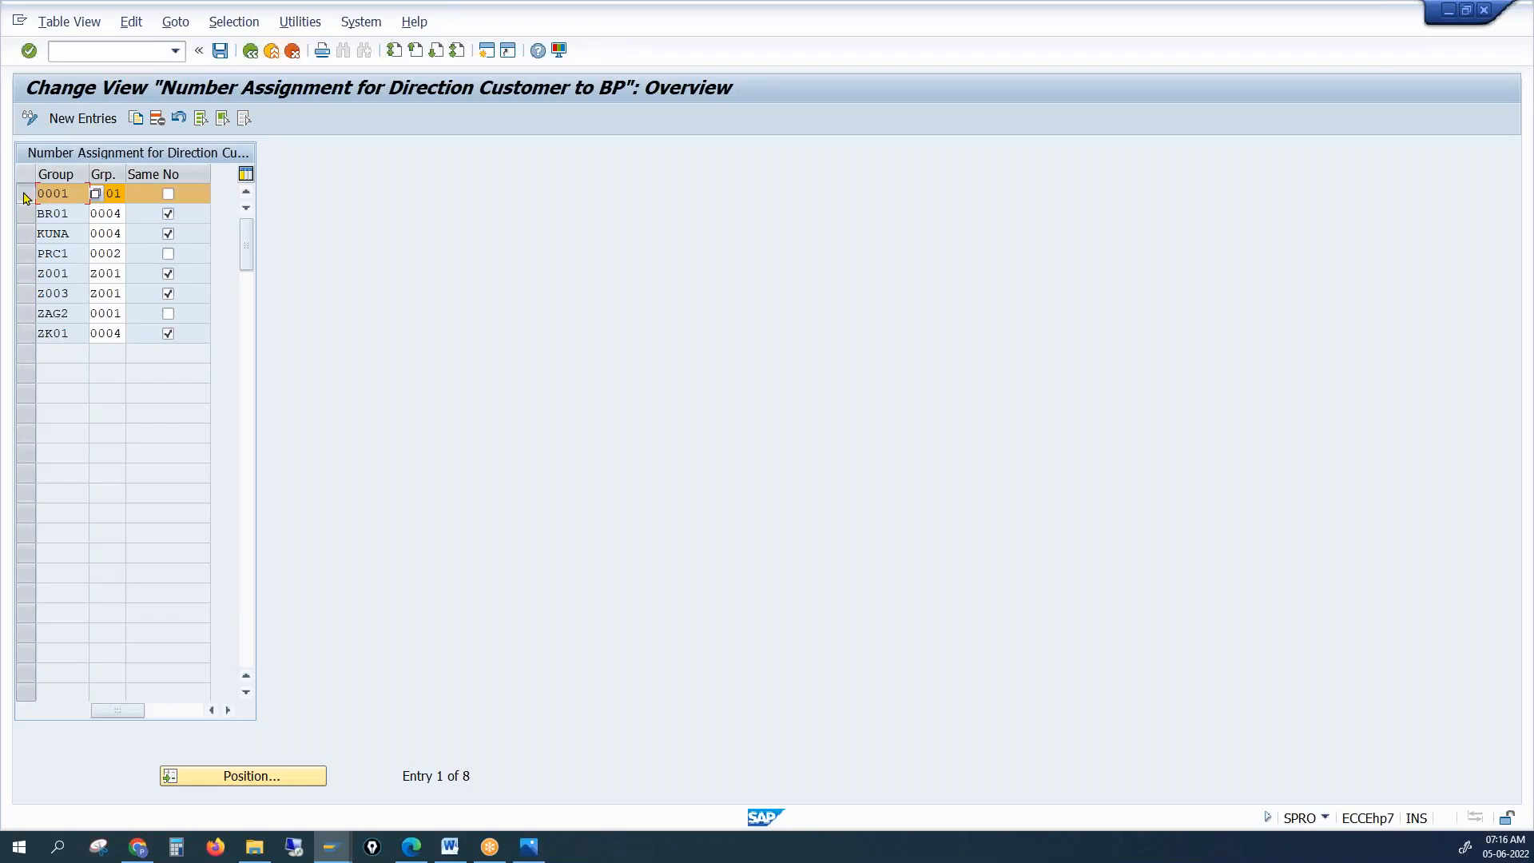
left_click(154, 122)
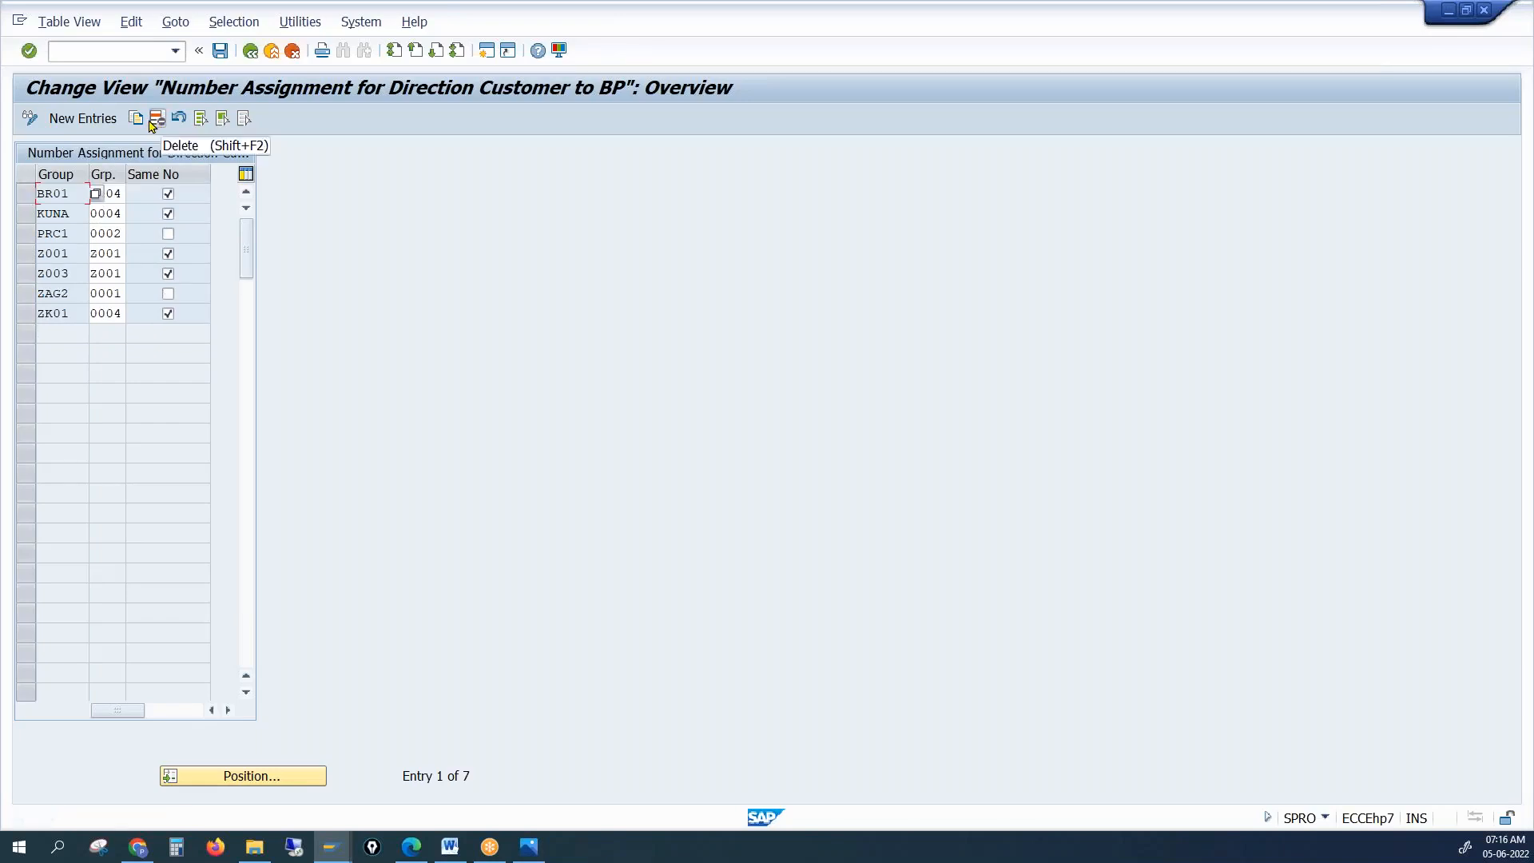
left_click(220, 52)
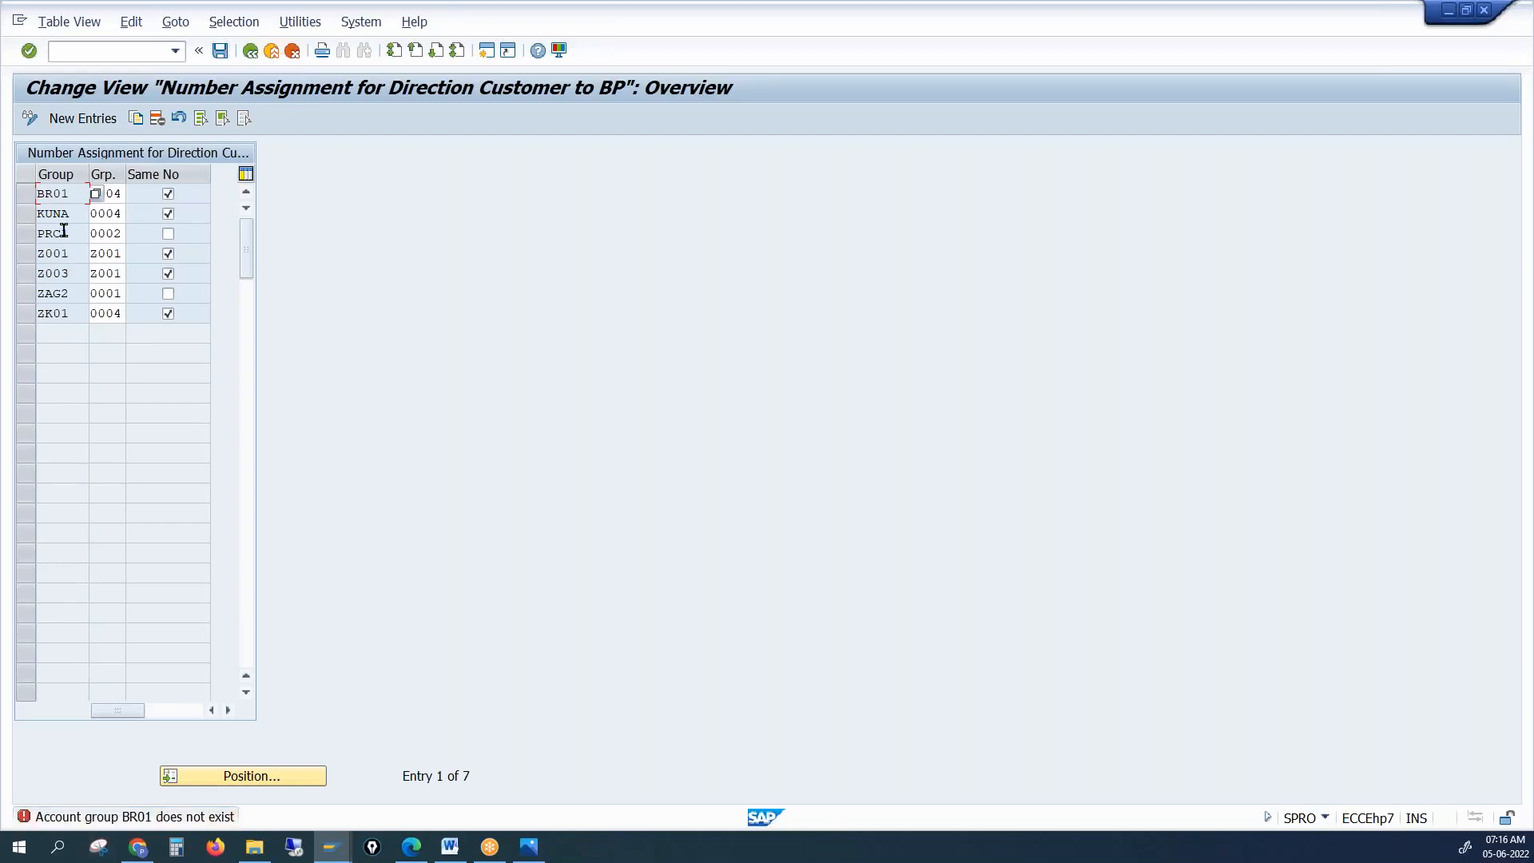
left_click(168, 193)
left_click(220, 51)
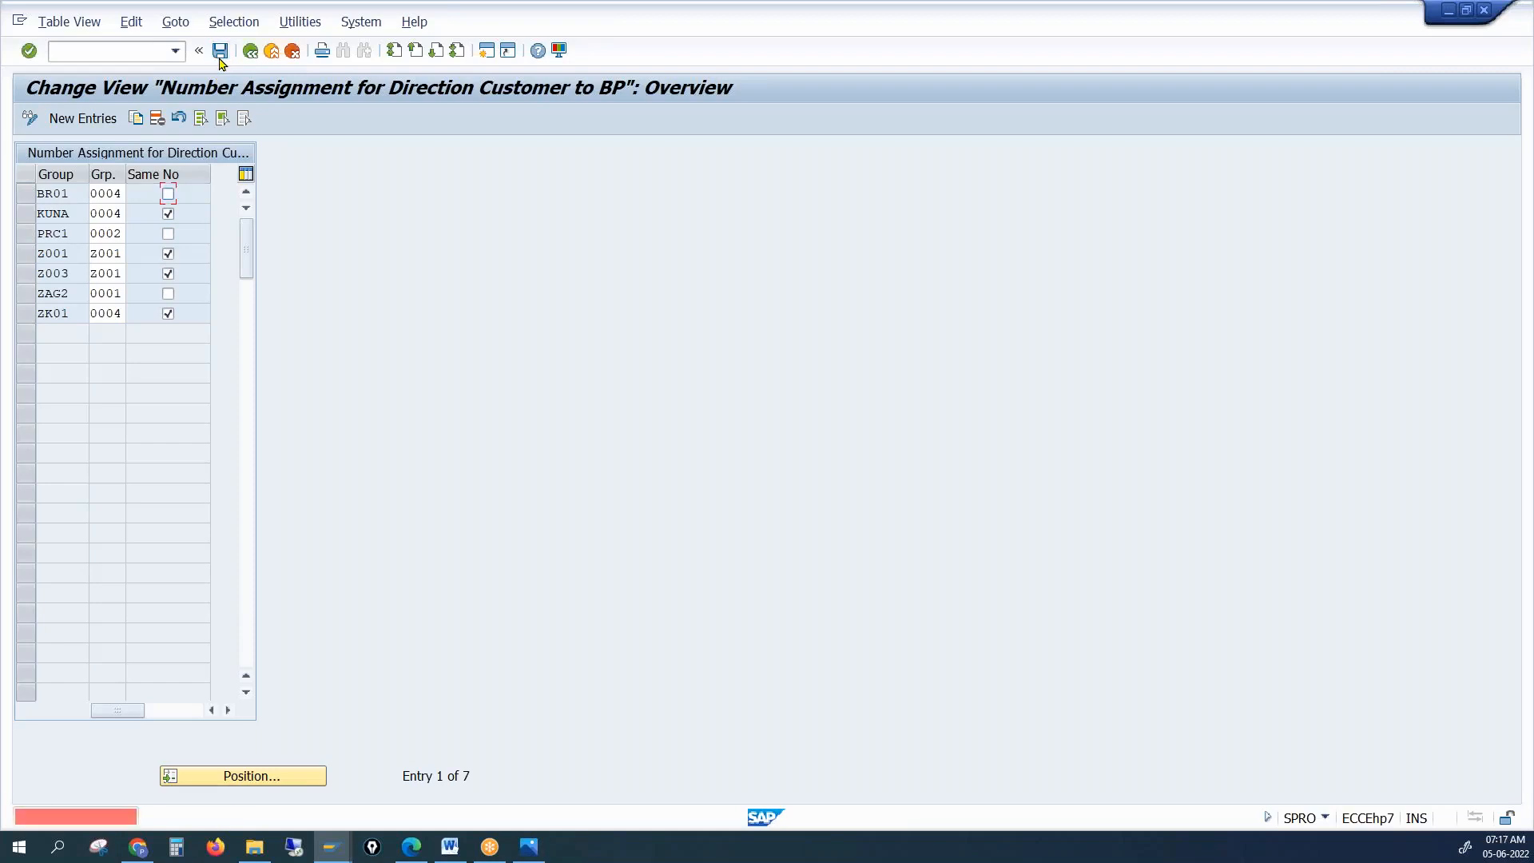
Delete the BR01 row, clear Same No for ZK01, and save the table
left_click(27, 193)
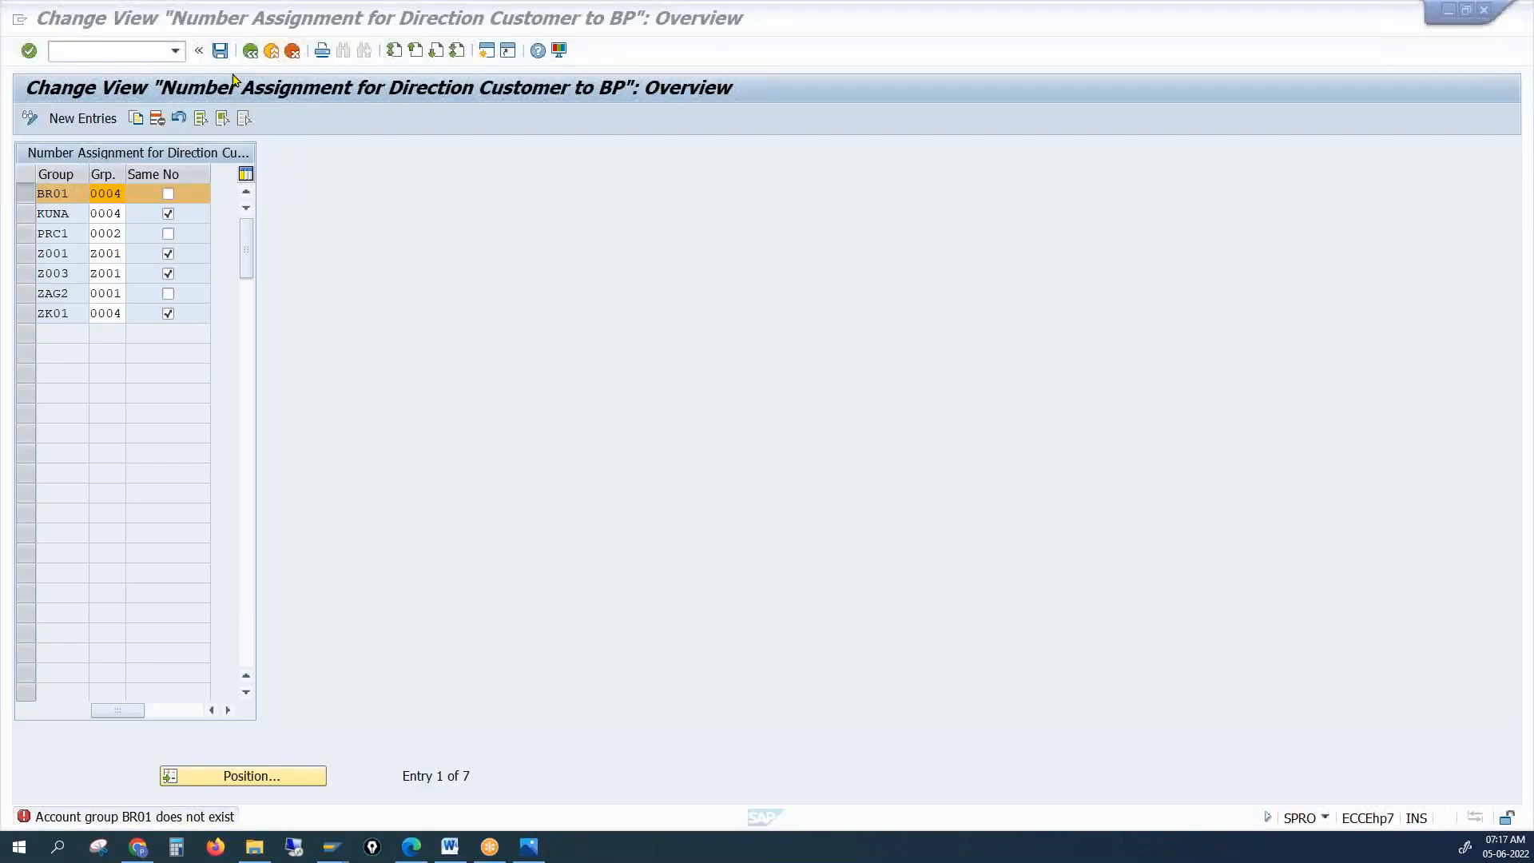
left_click(157, 119)
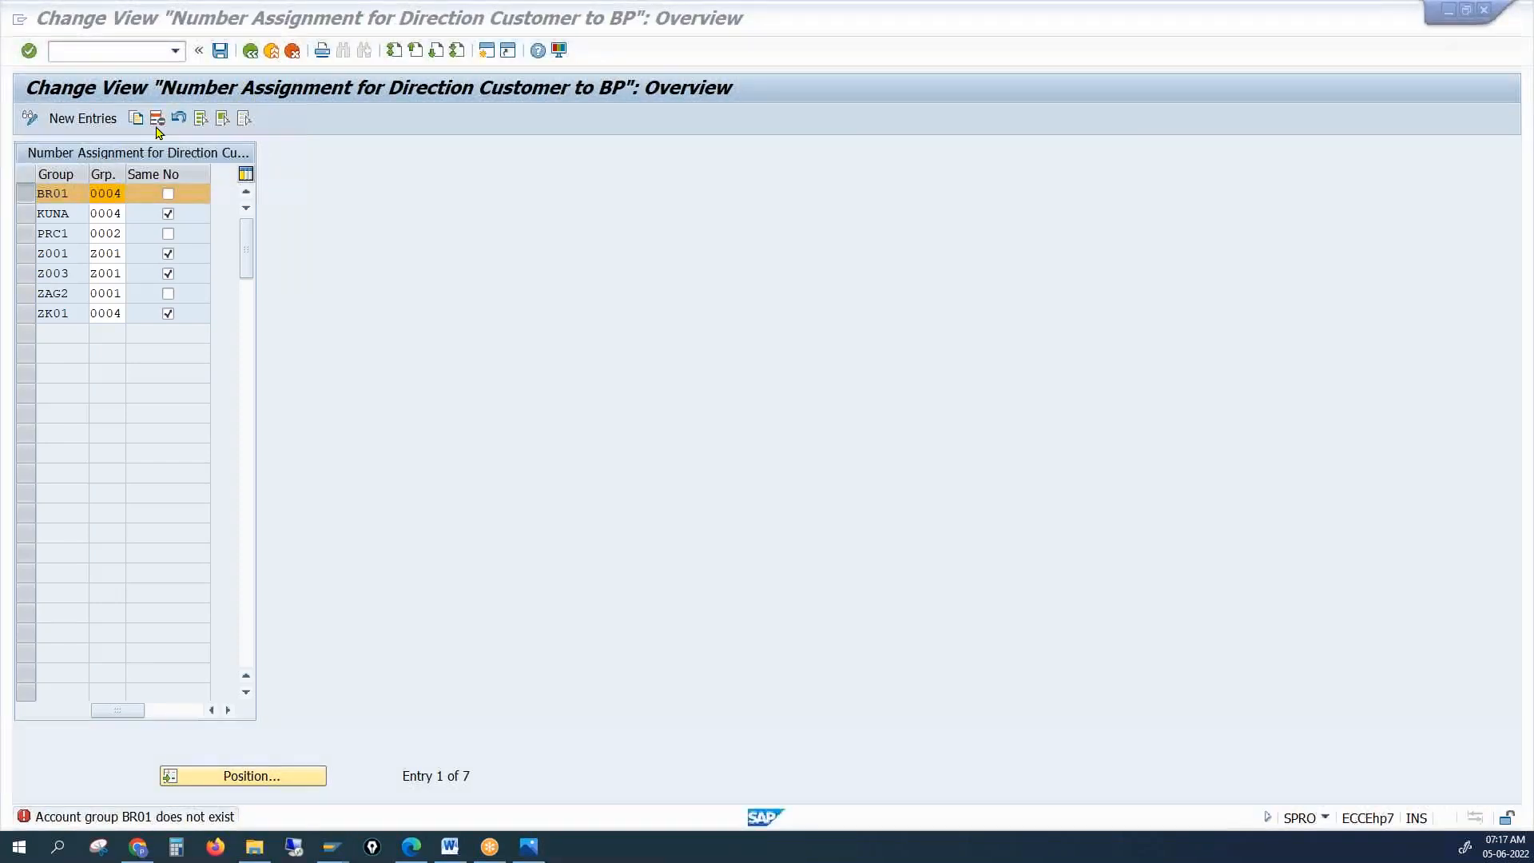
left_click(222, 52)
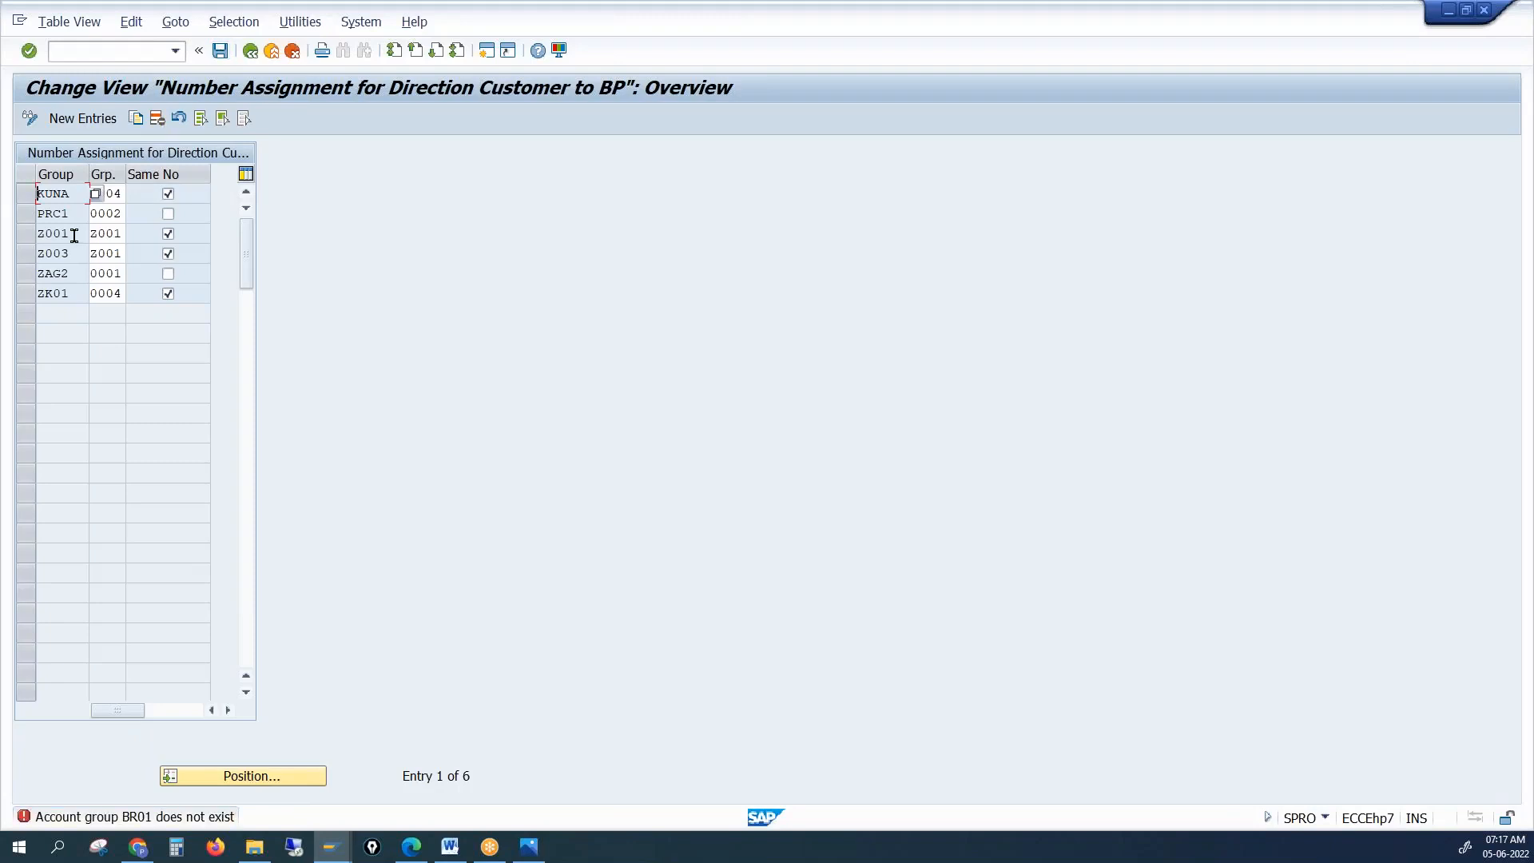
key("Return")
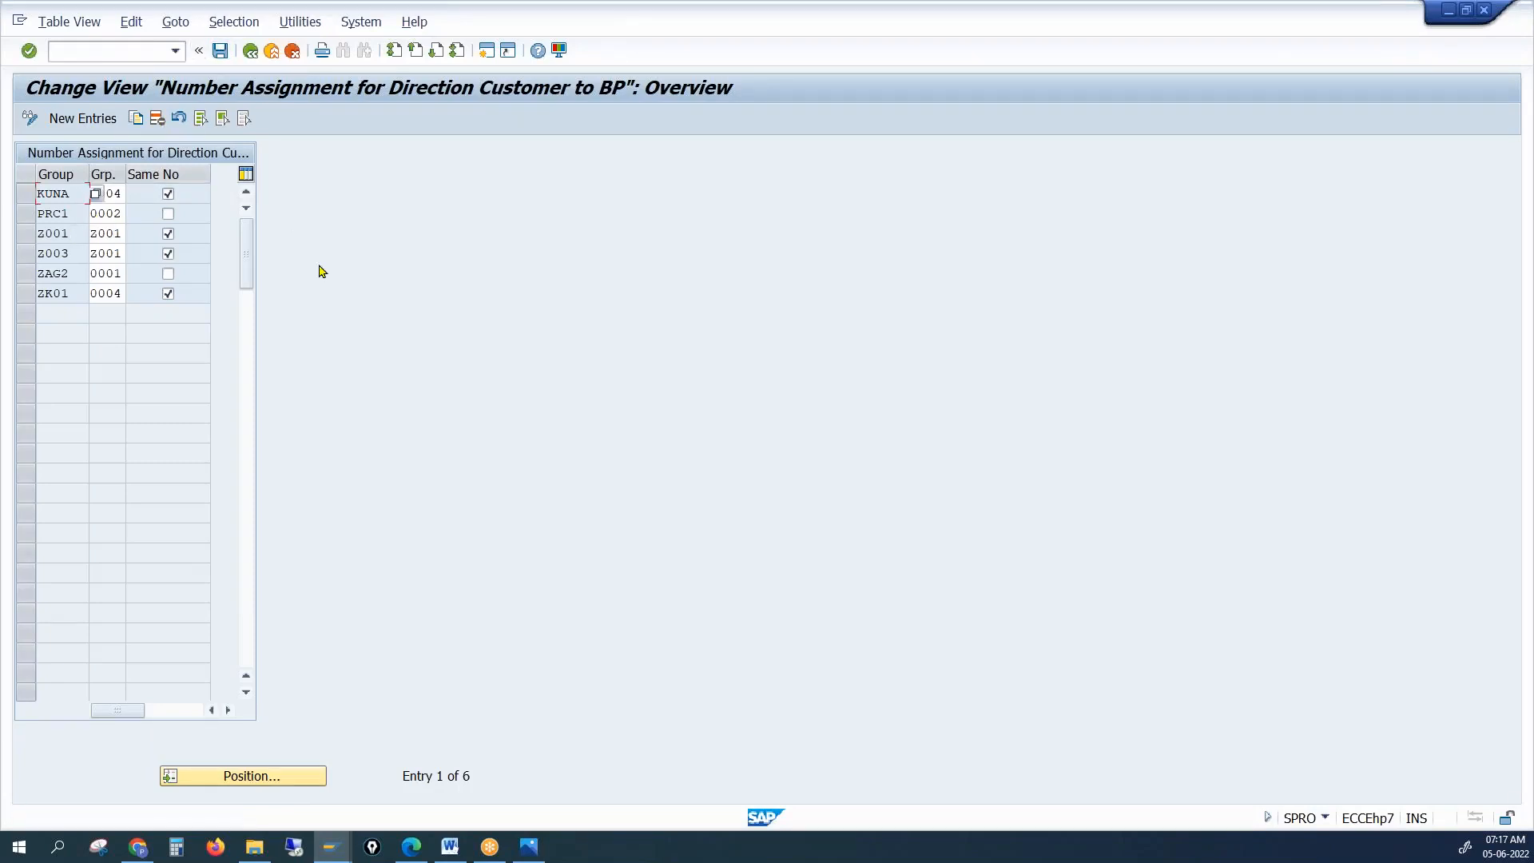
left_click(219, 52)
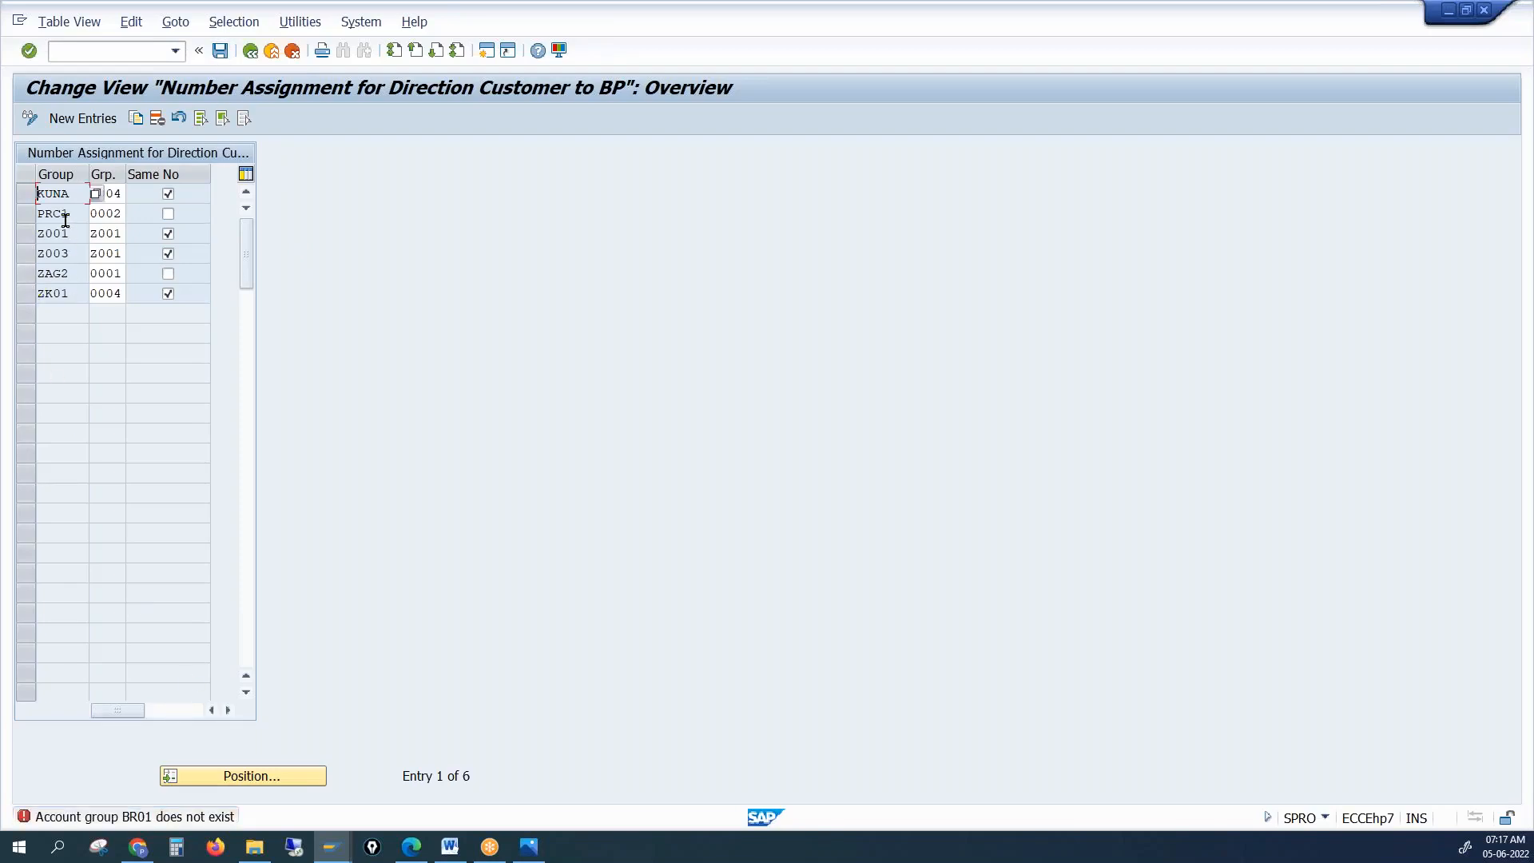
left_click(168, 293)
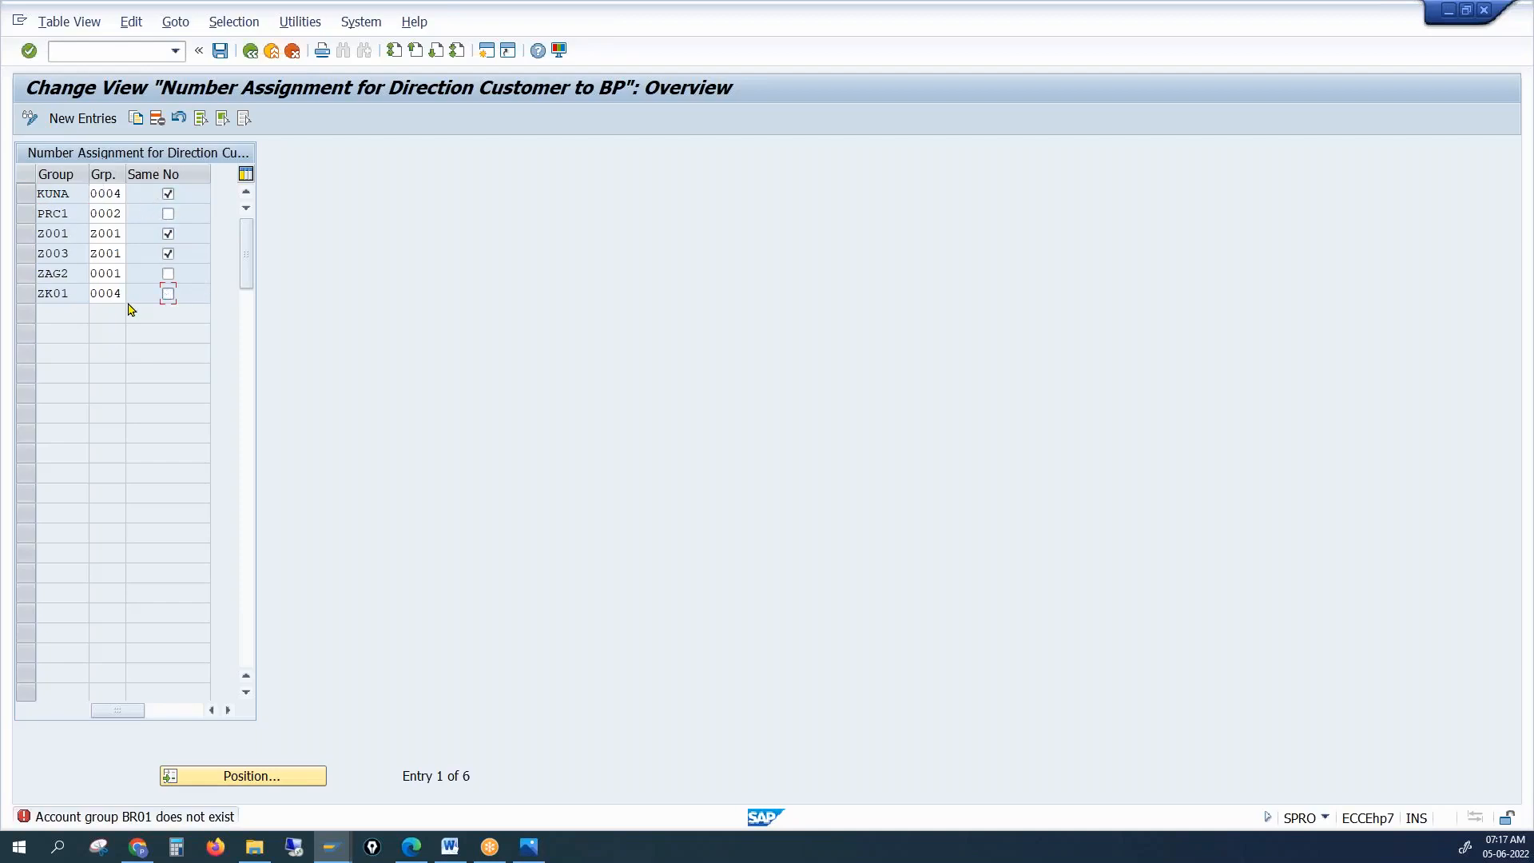
left_click(221, 52)
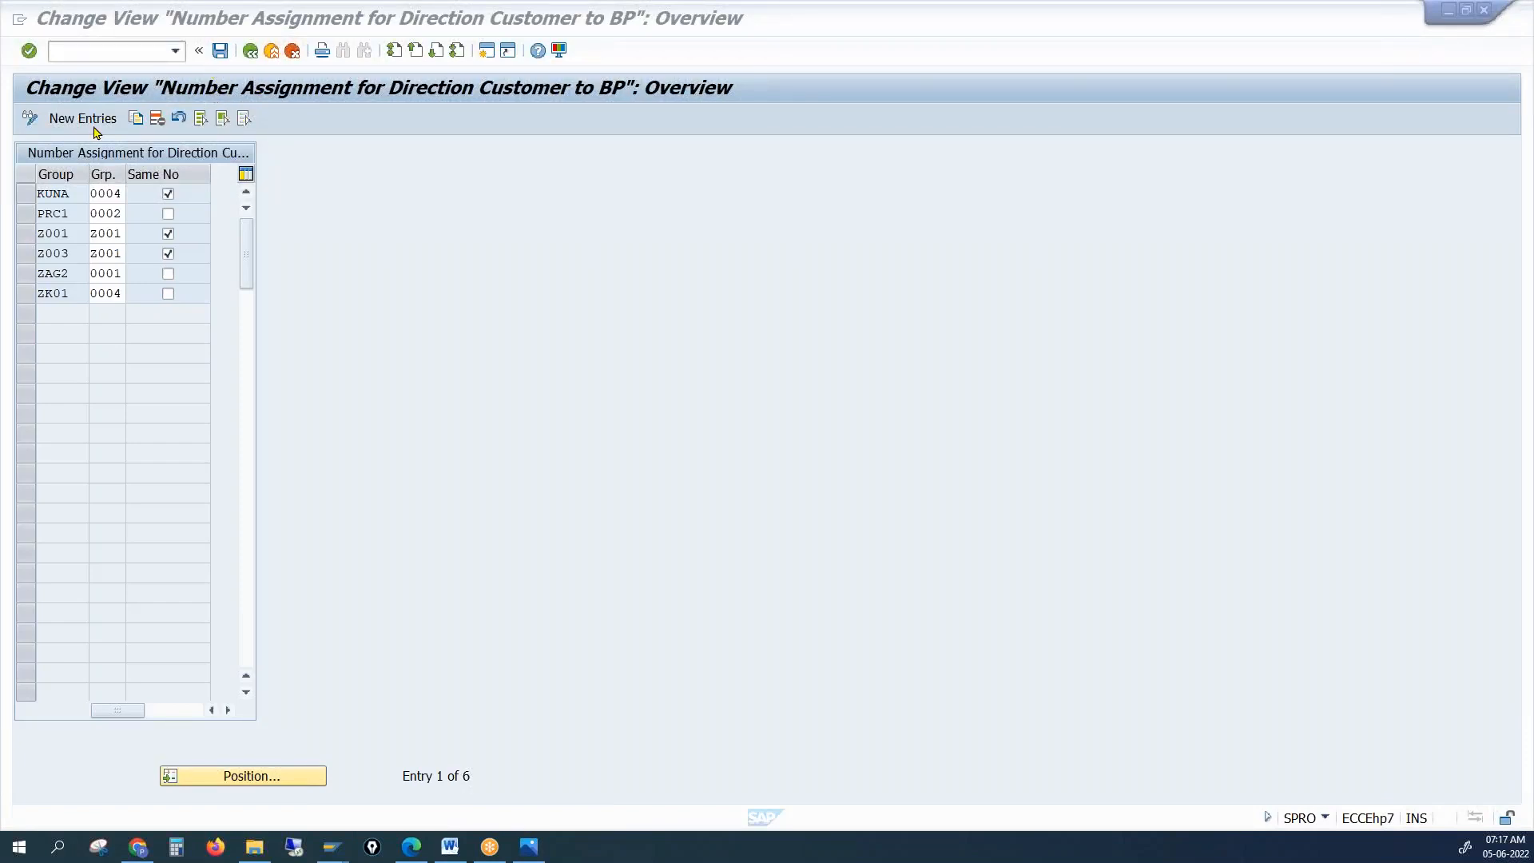
left_click(221, 56)
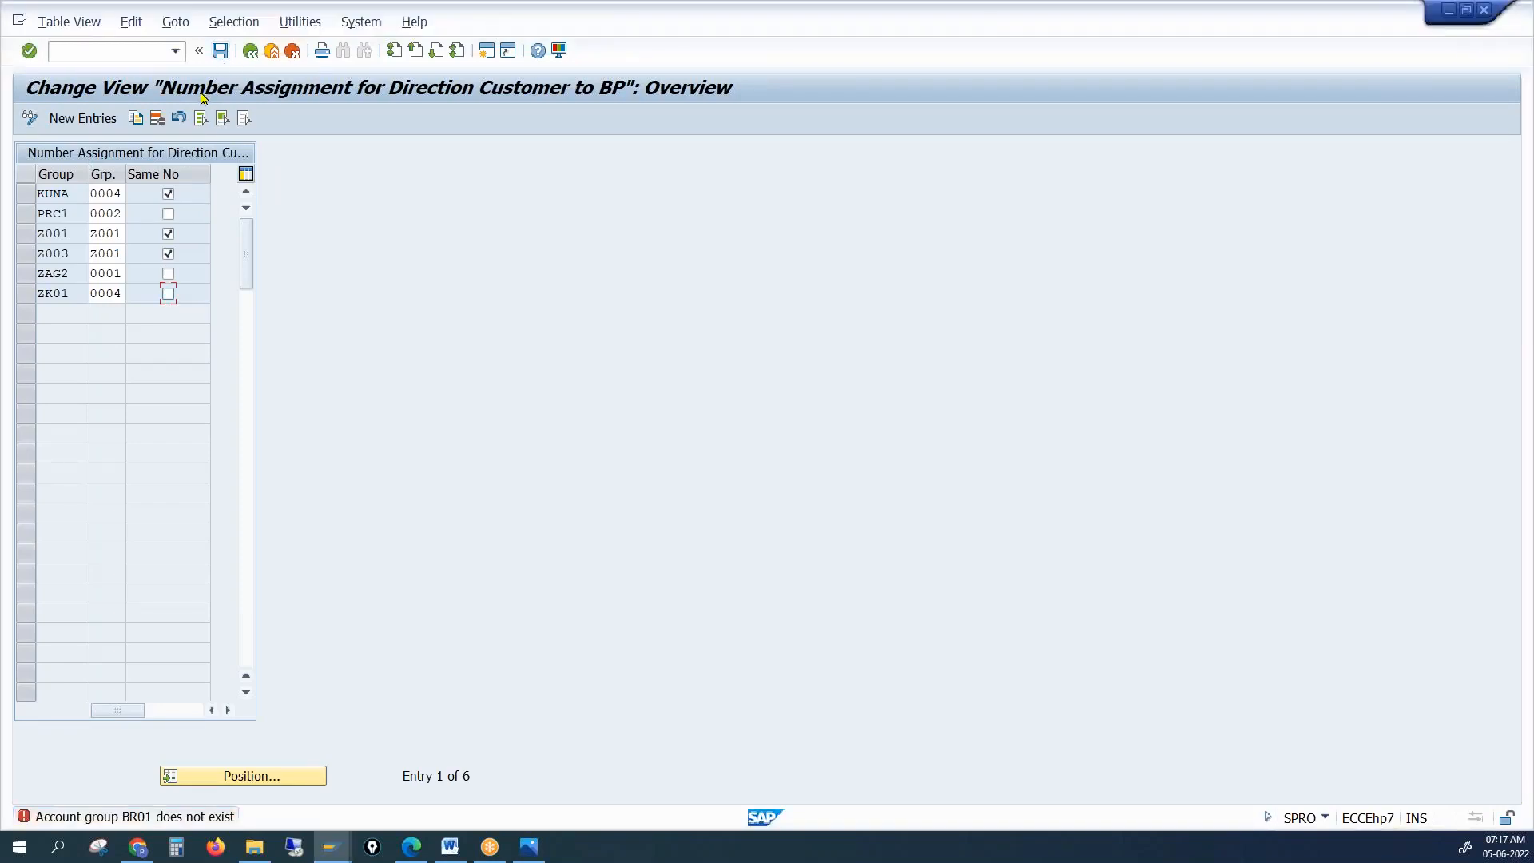
Change PRC1's grouping from 0002 to 0001 and save
left_click_drag(119, 213, 81, 216)
type("0001")
key("Return")
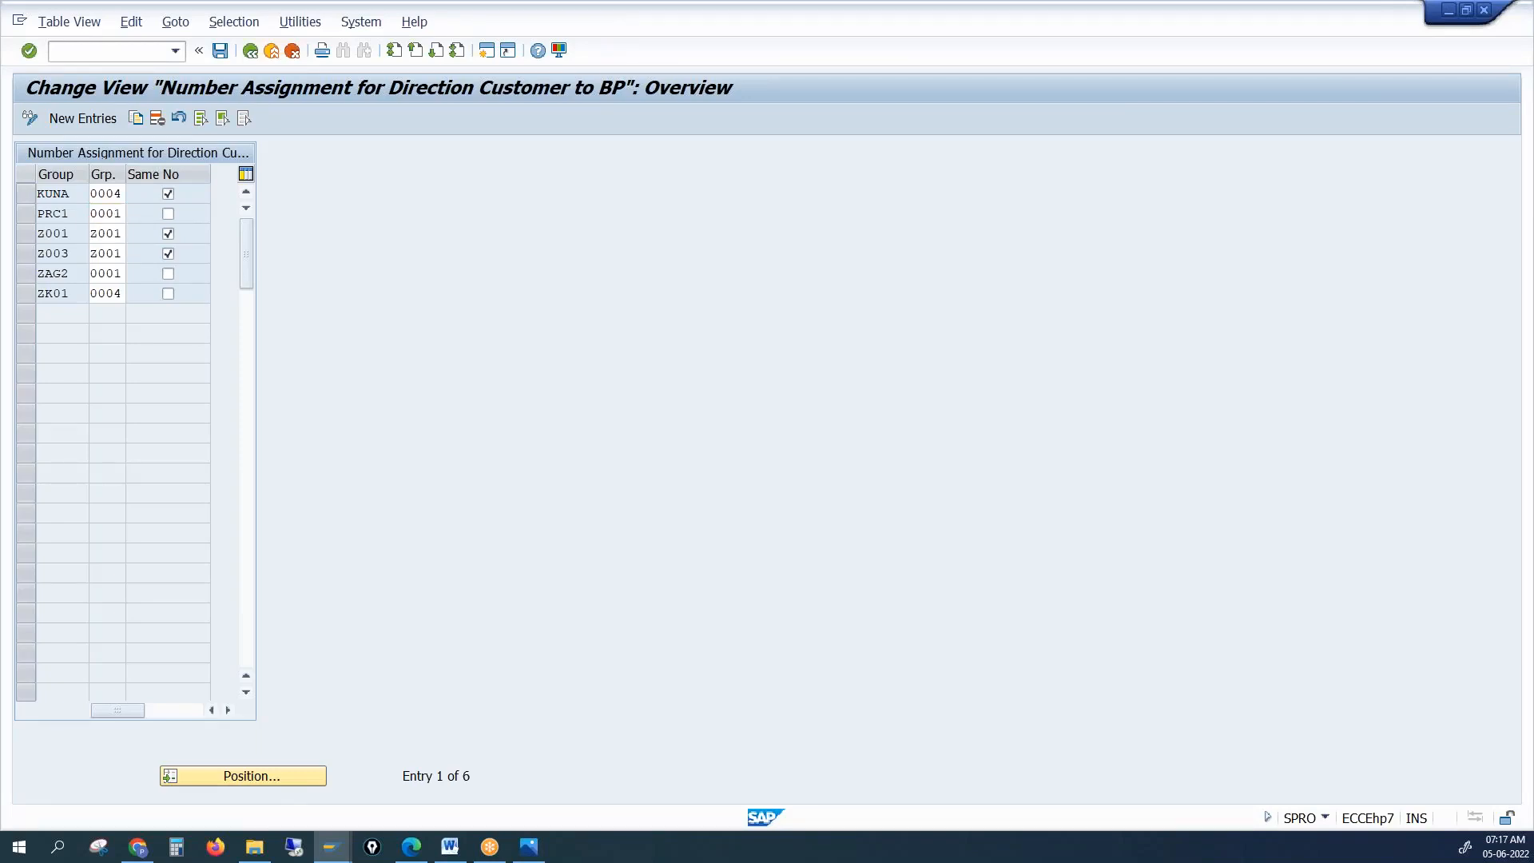
left_click(221, 51)
left_click(222, 51)
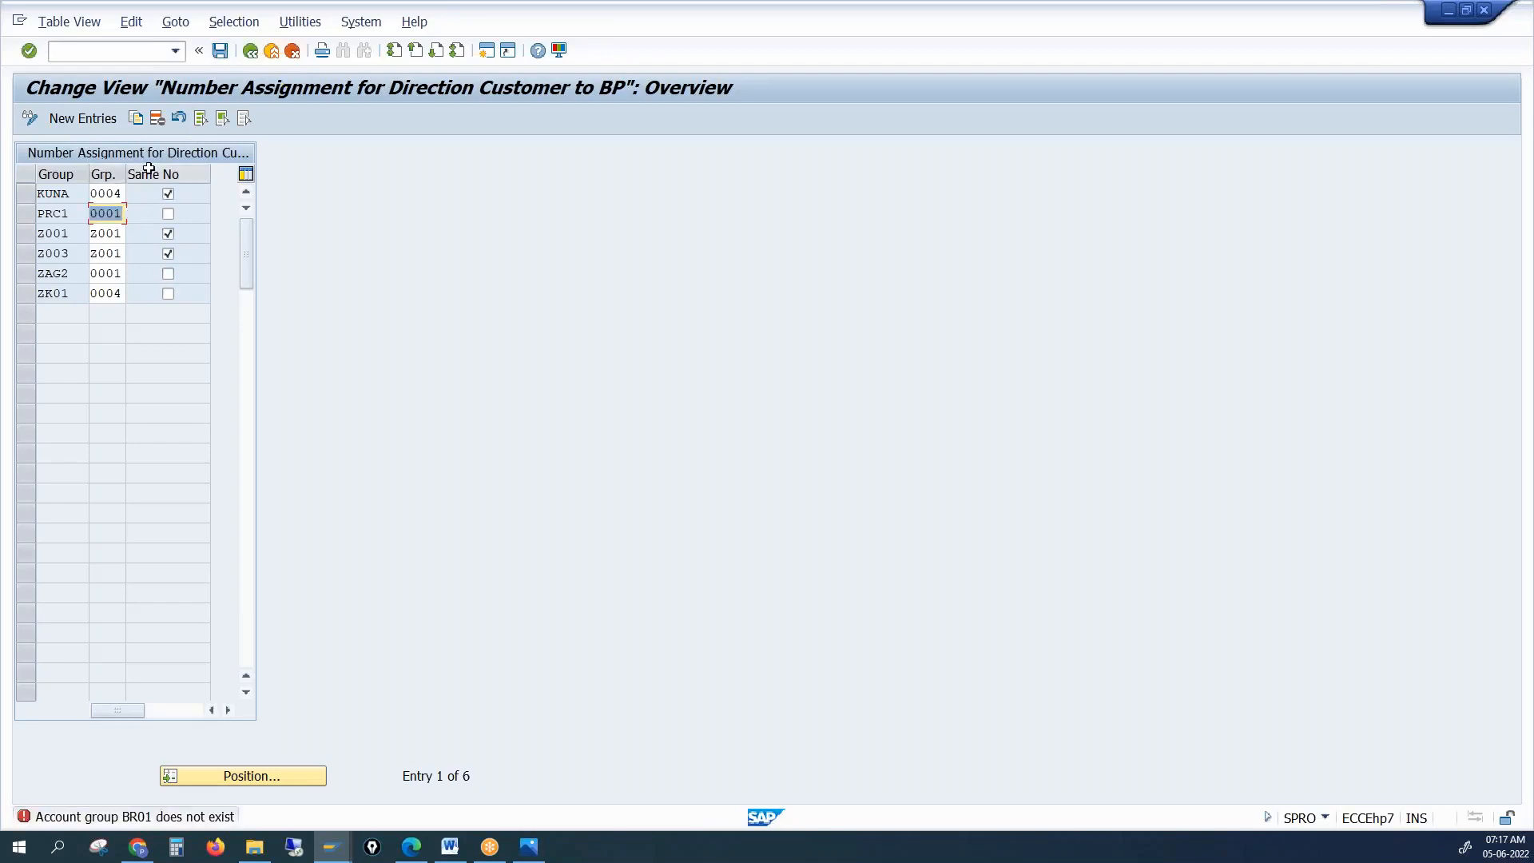
Try adding a BR01 → 0002 entry, then discard it after checking the account group list
left_click(83, 120)
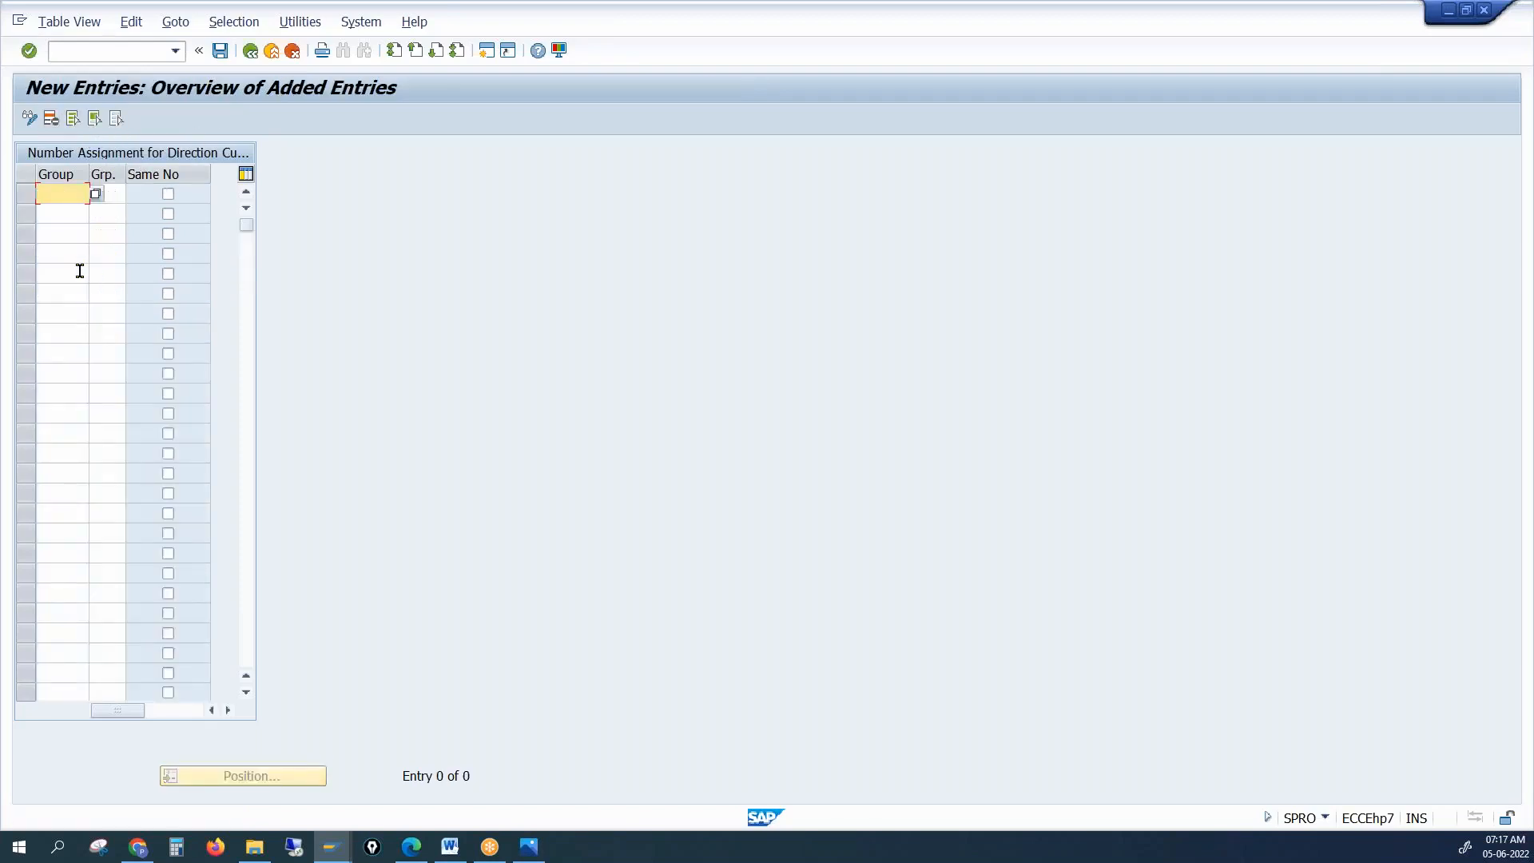
type("br01")
key("Tab")
type("0002")
key("Return")
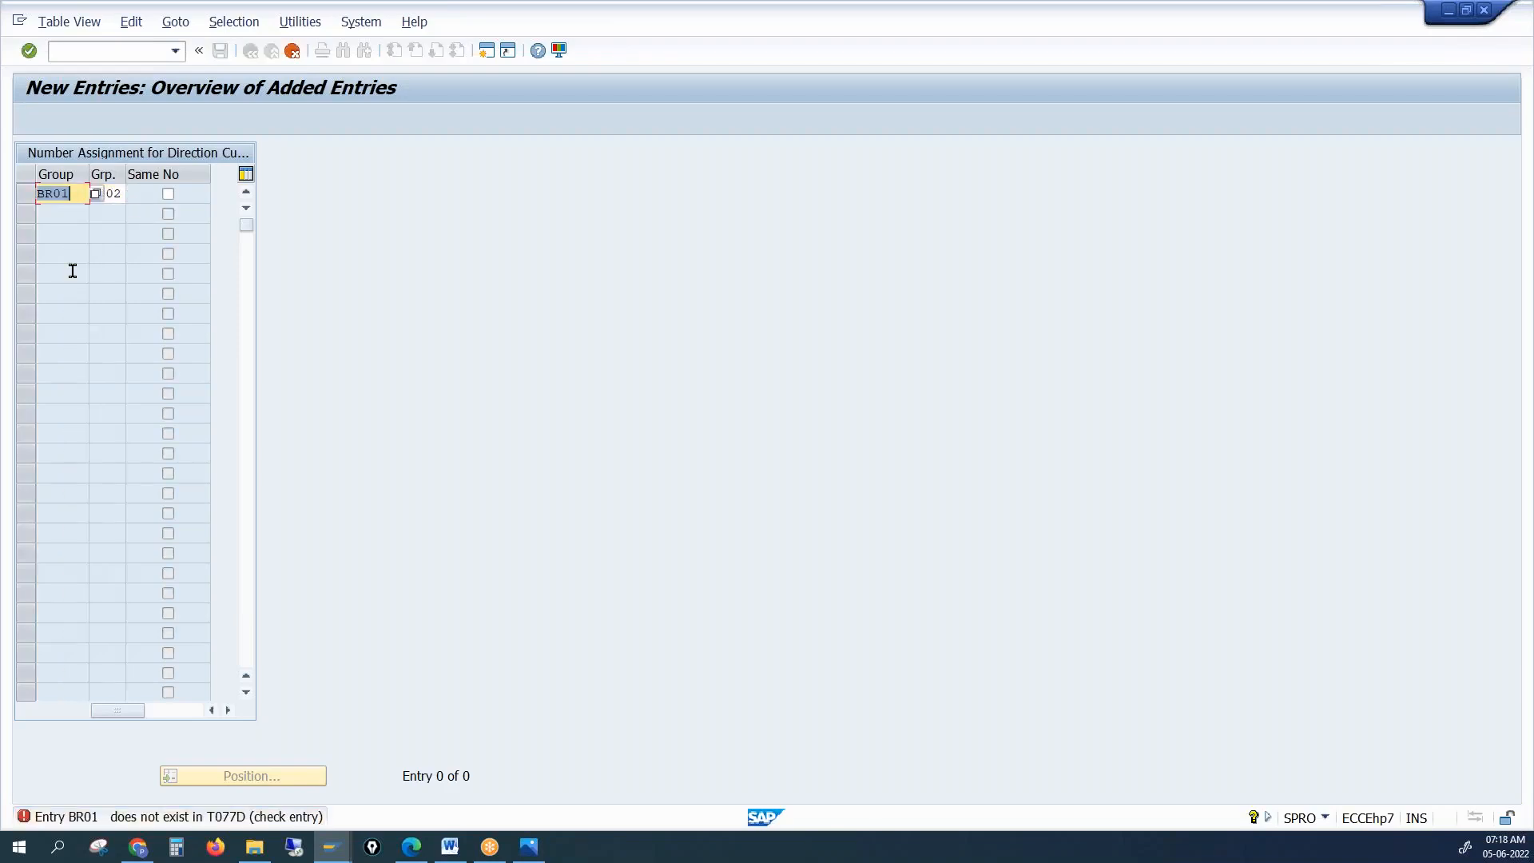
left_click(96, 200)
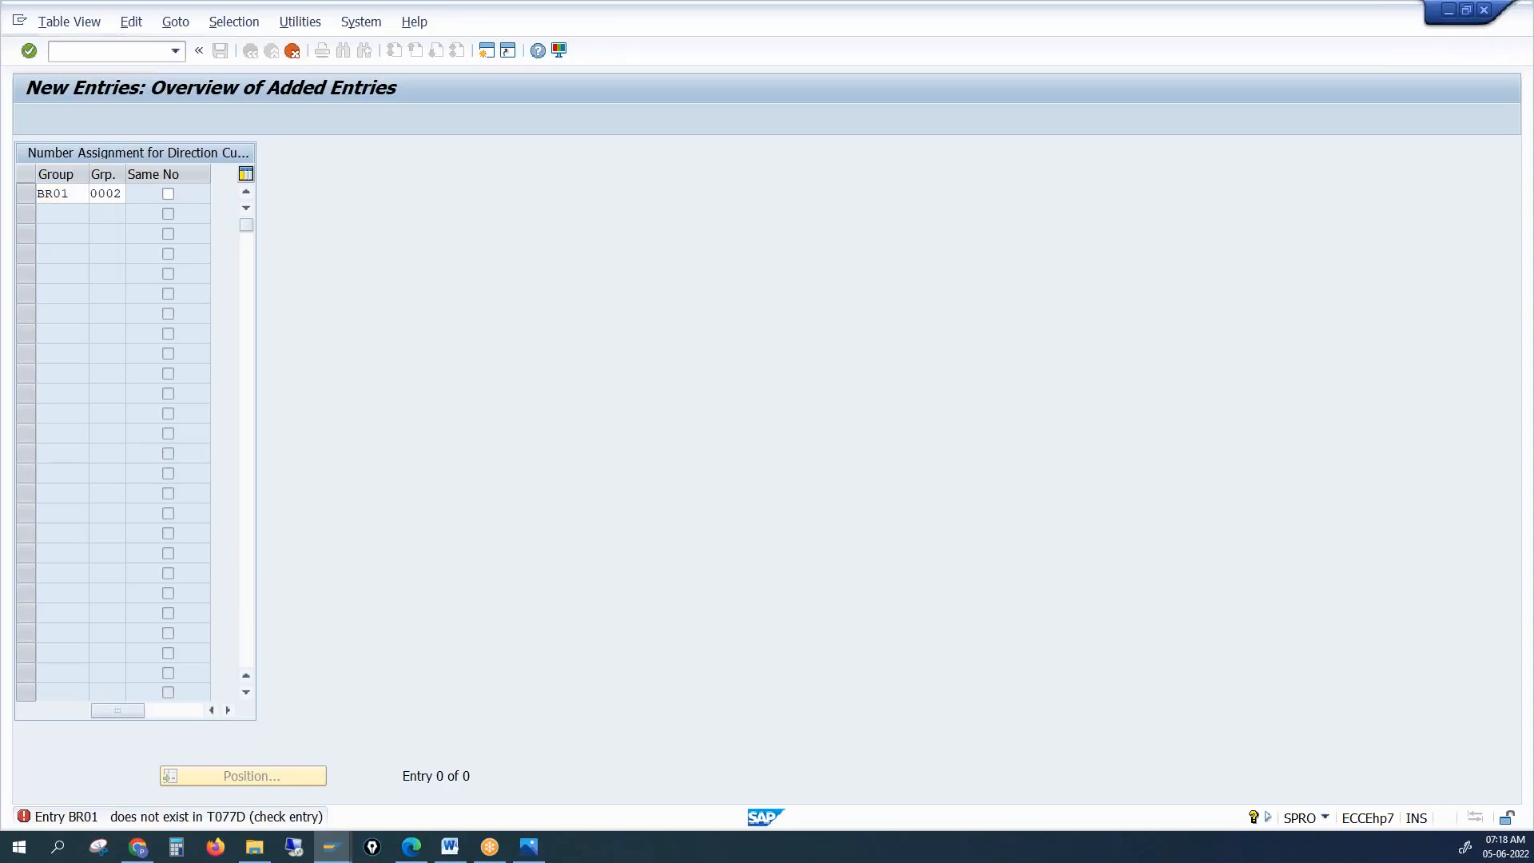
key("F4")
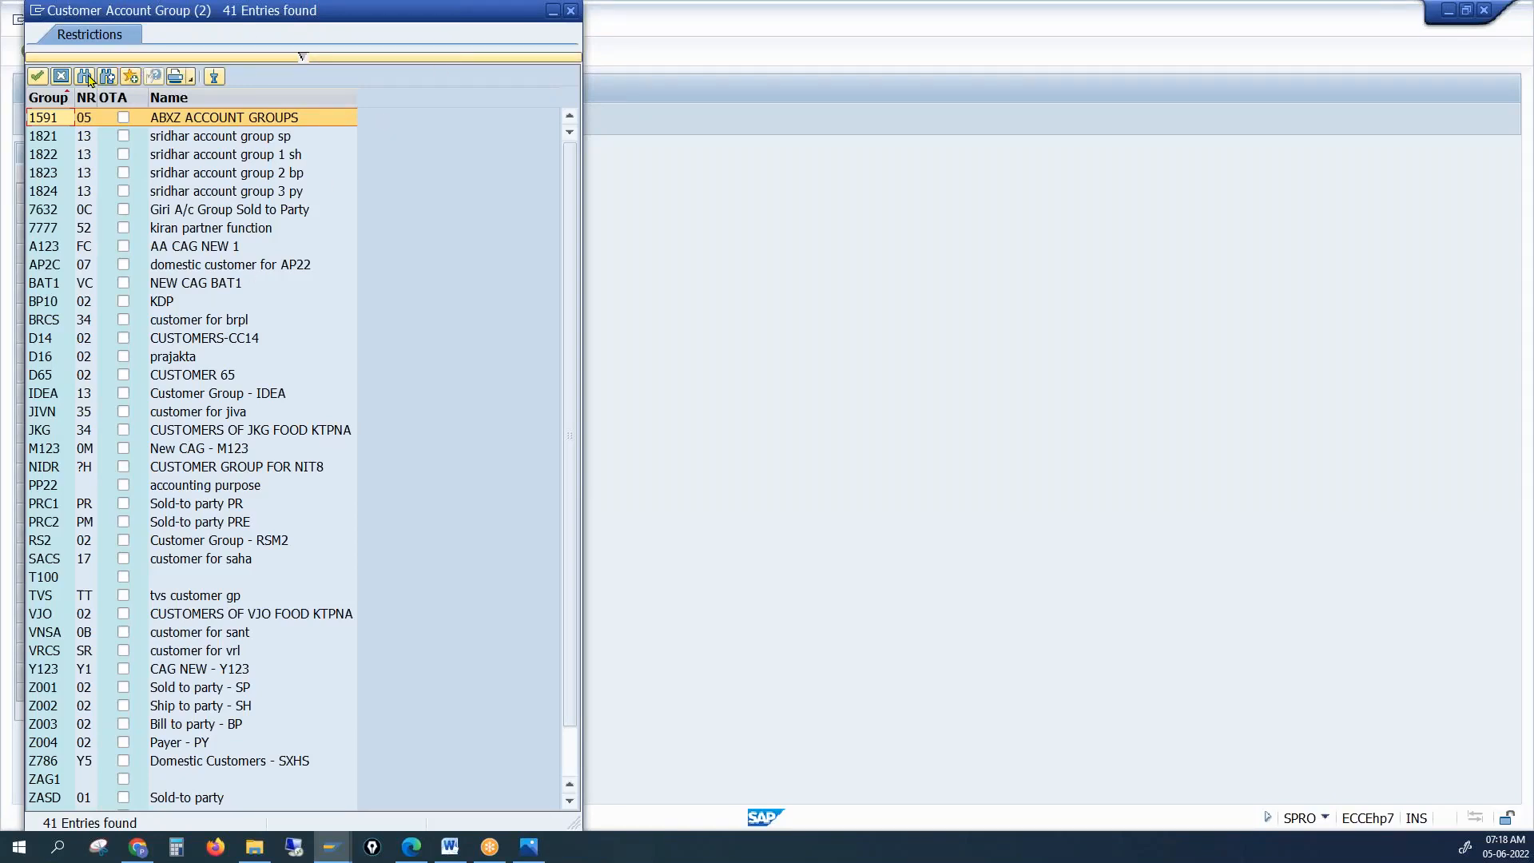
left_click(62, 77)
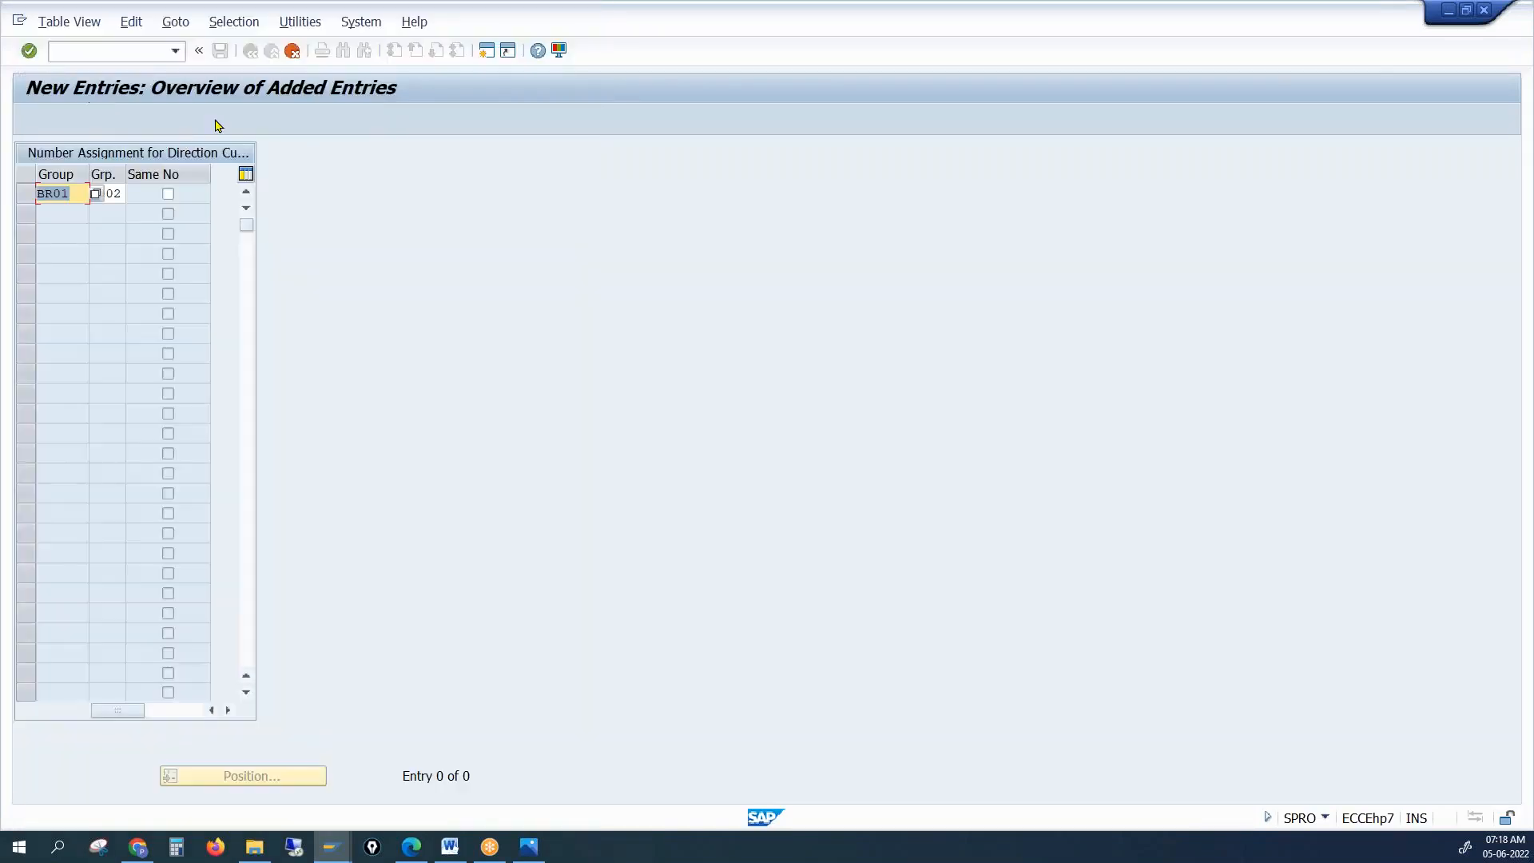
left_click(292, 51)
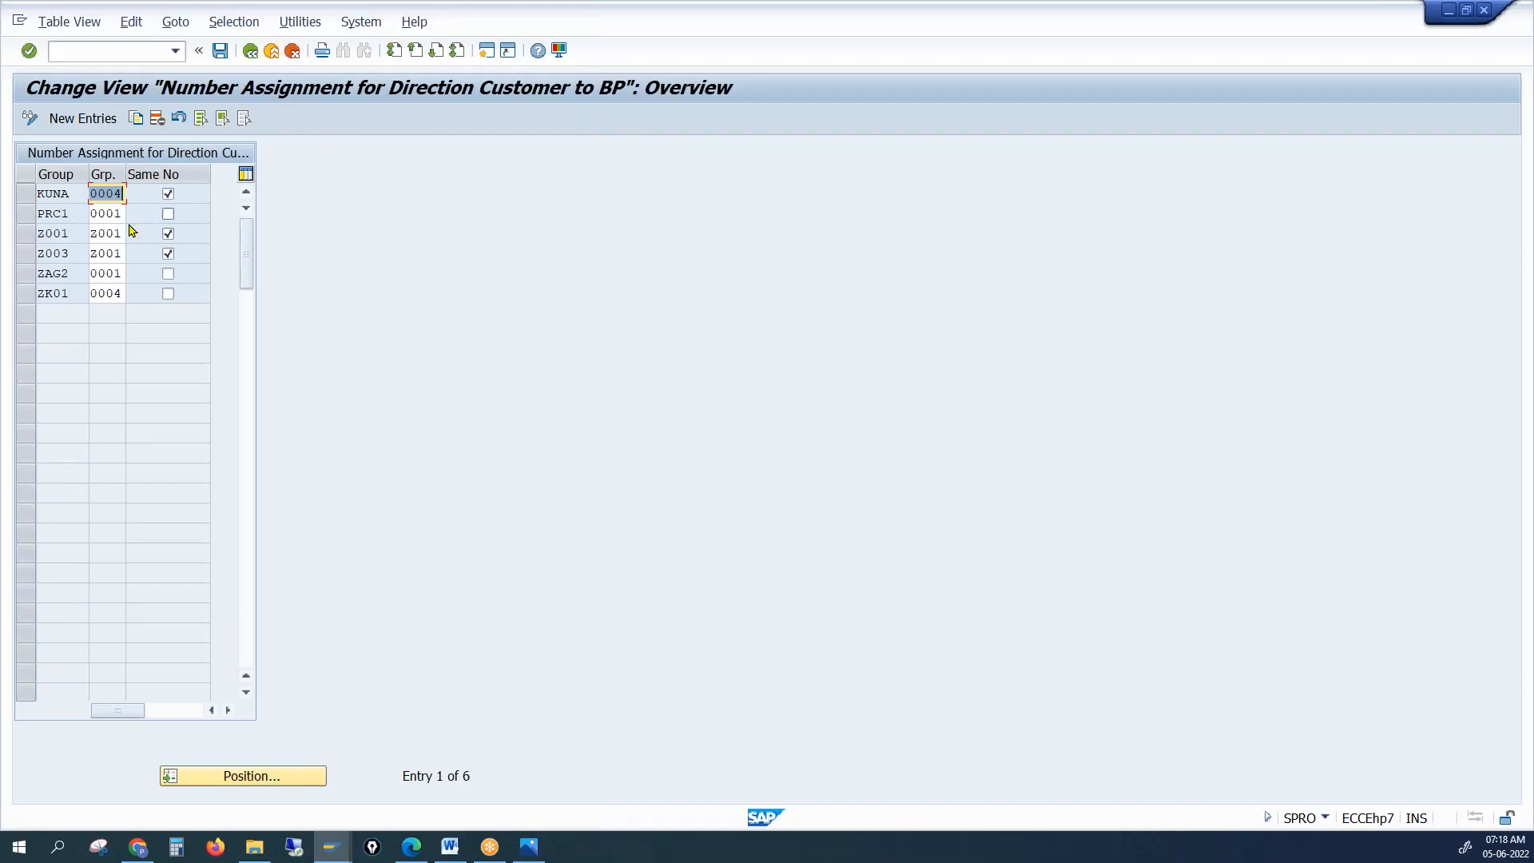
Clear Same No for KUNA, Z001 and Z003 and save
left_click(168, 194)
left_click(168, 234)
left_click(169, 254)
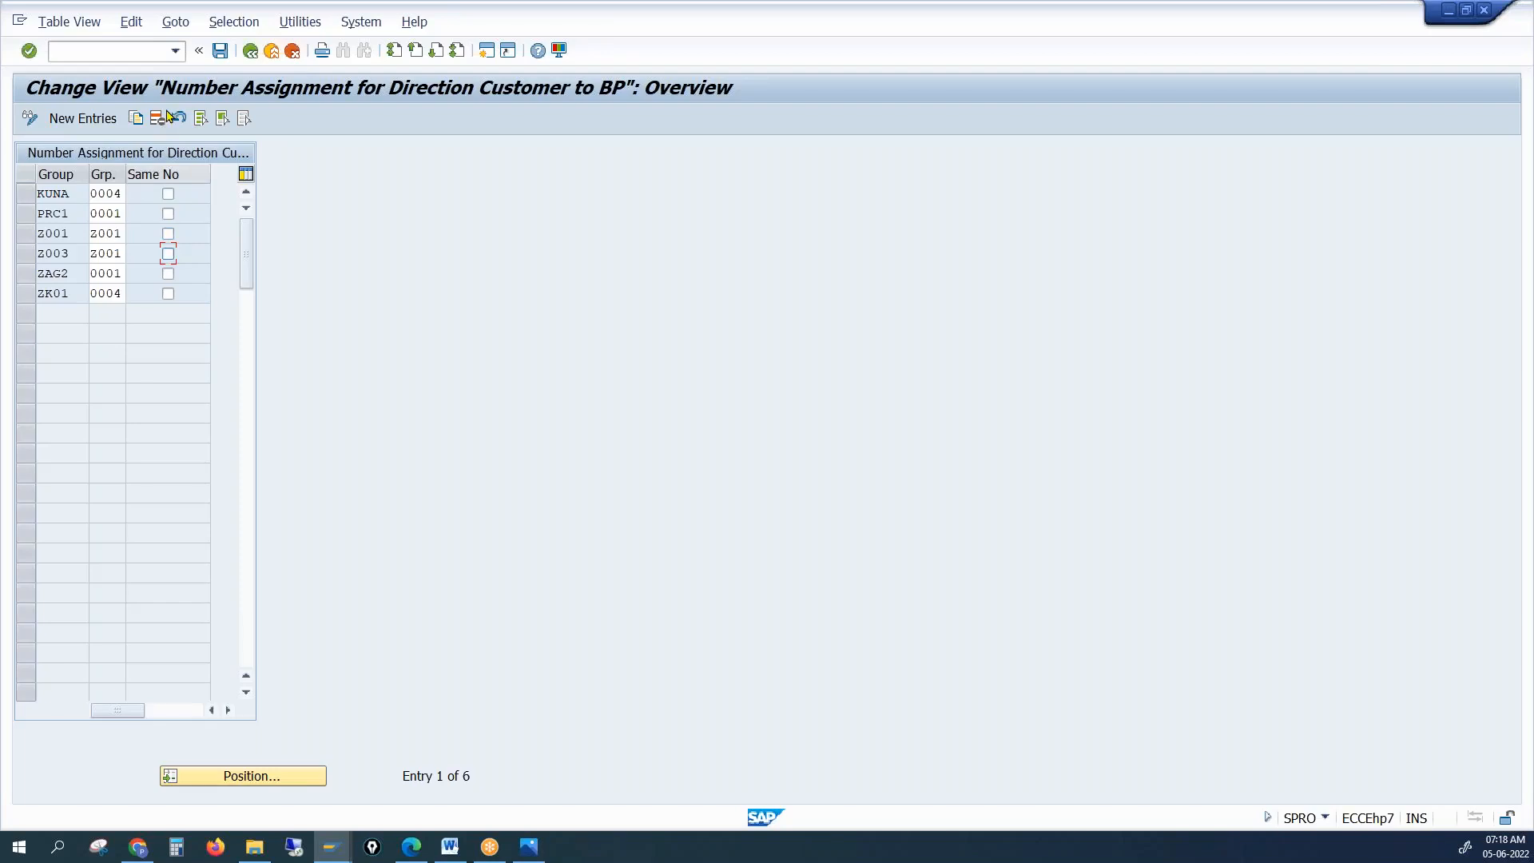
left_click(221, 51)
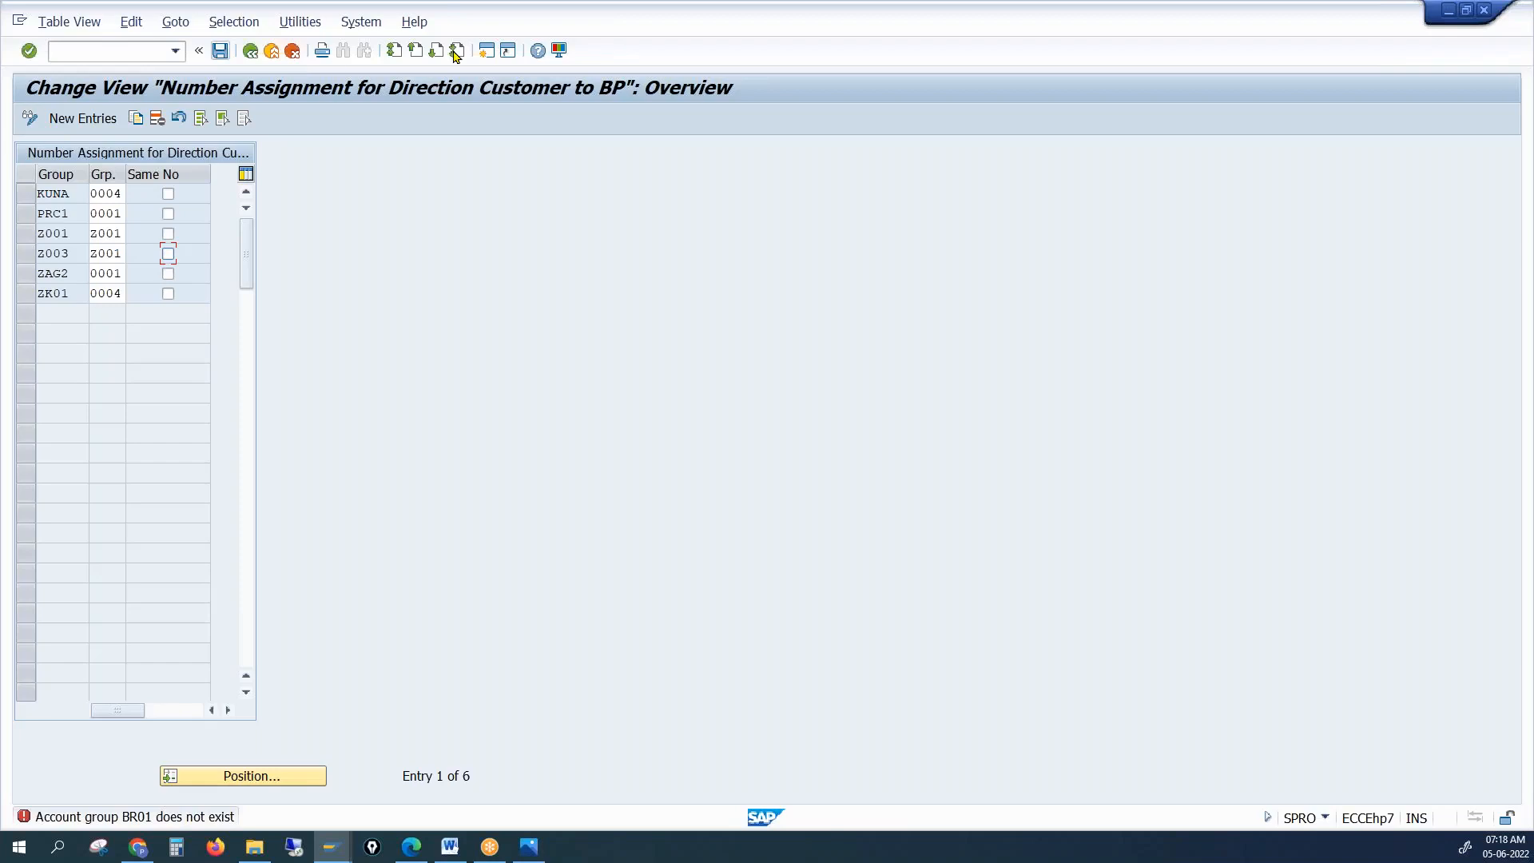
left_click(489, 50)
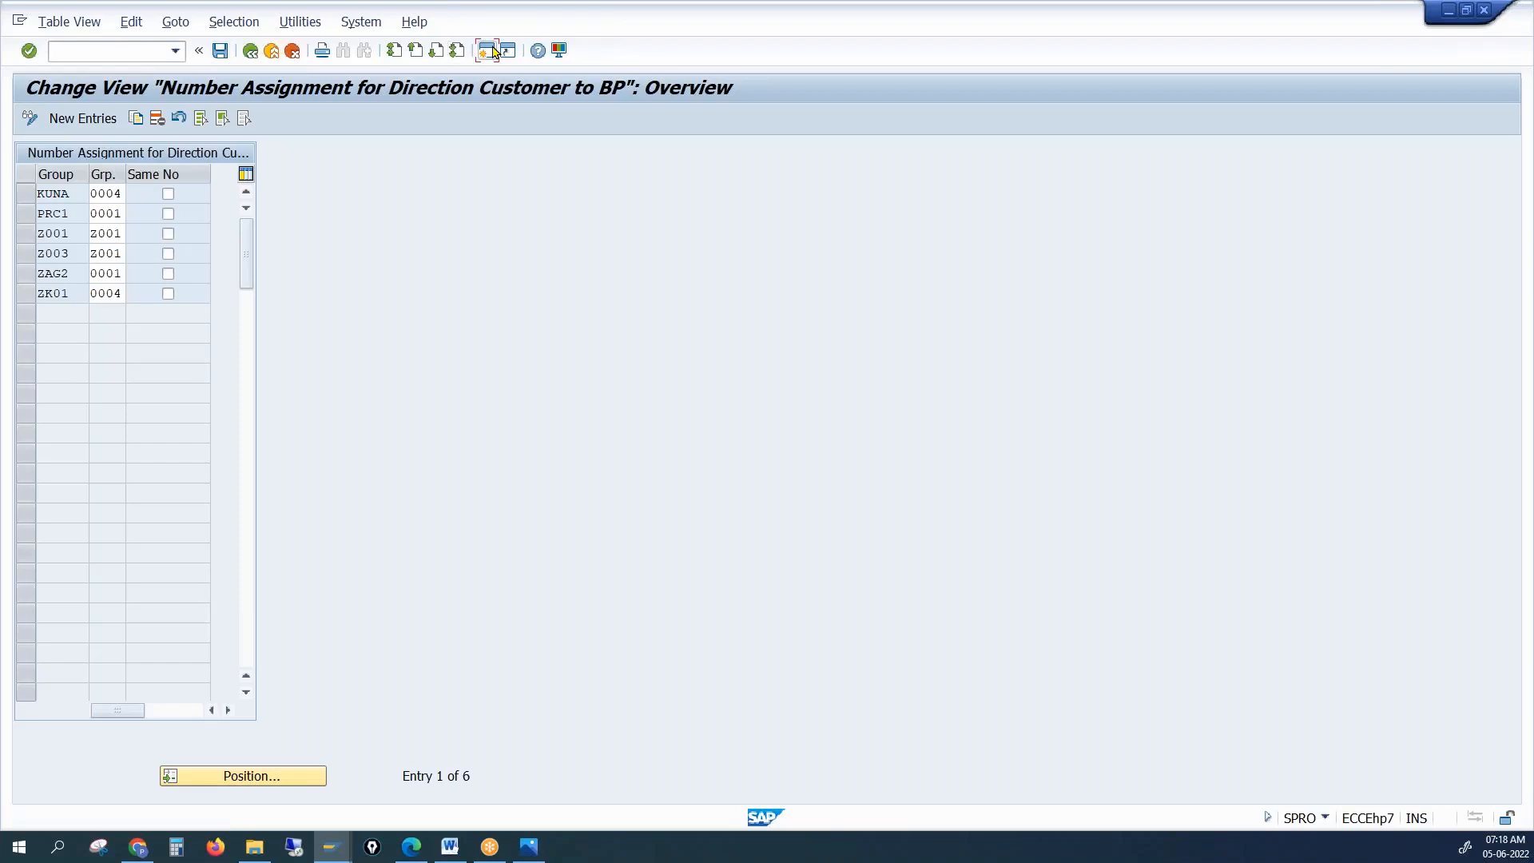
In OVT0, copy account group PRC1 as BR01 and save under the customizing request
type("ovt0")
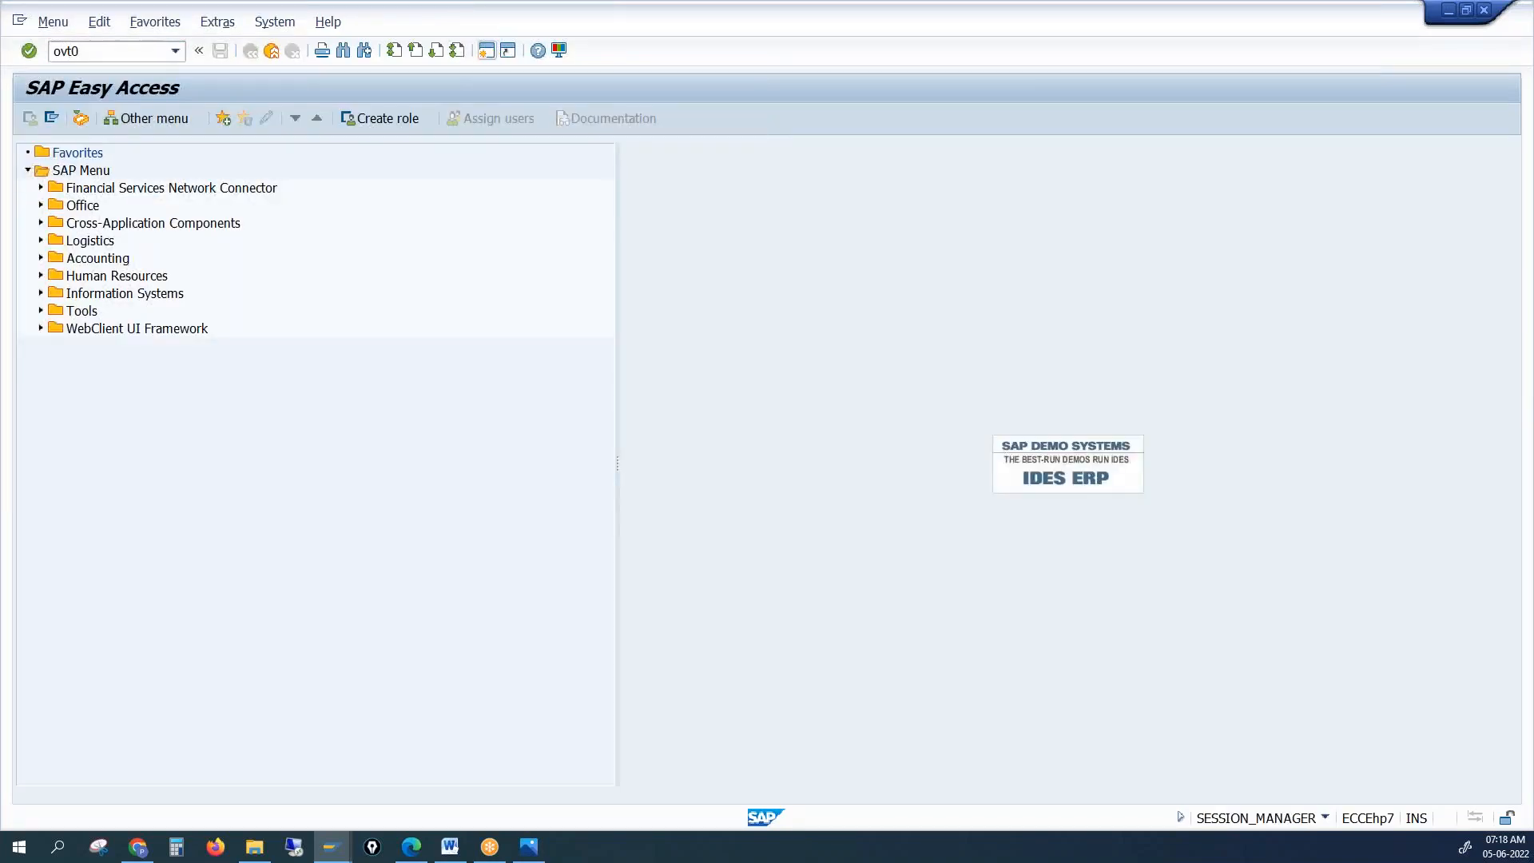
key("Return")
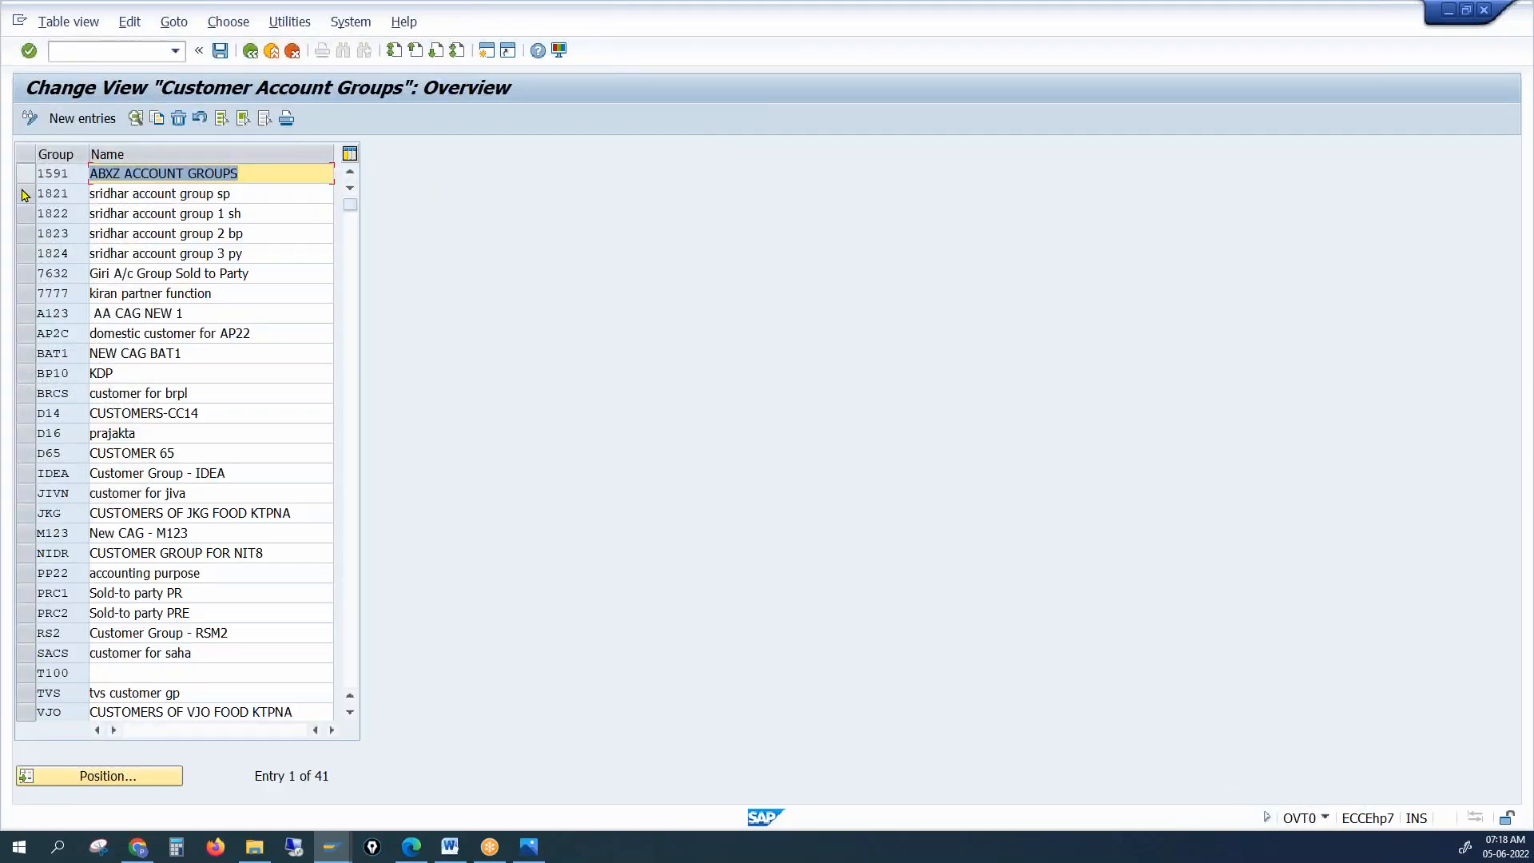
left_click(25, 592)
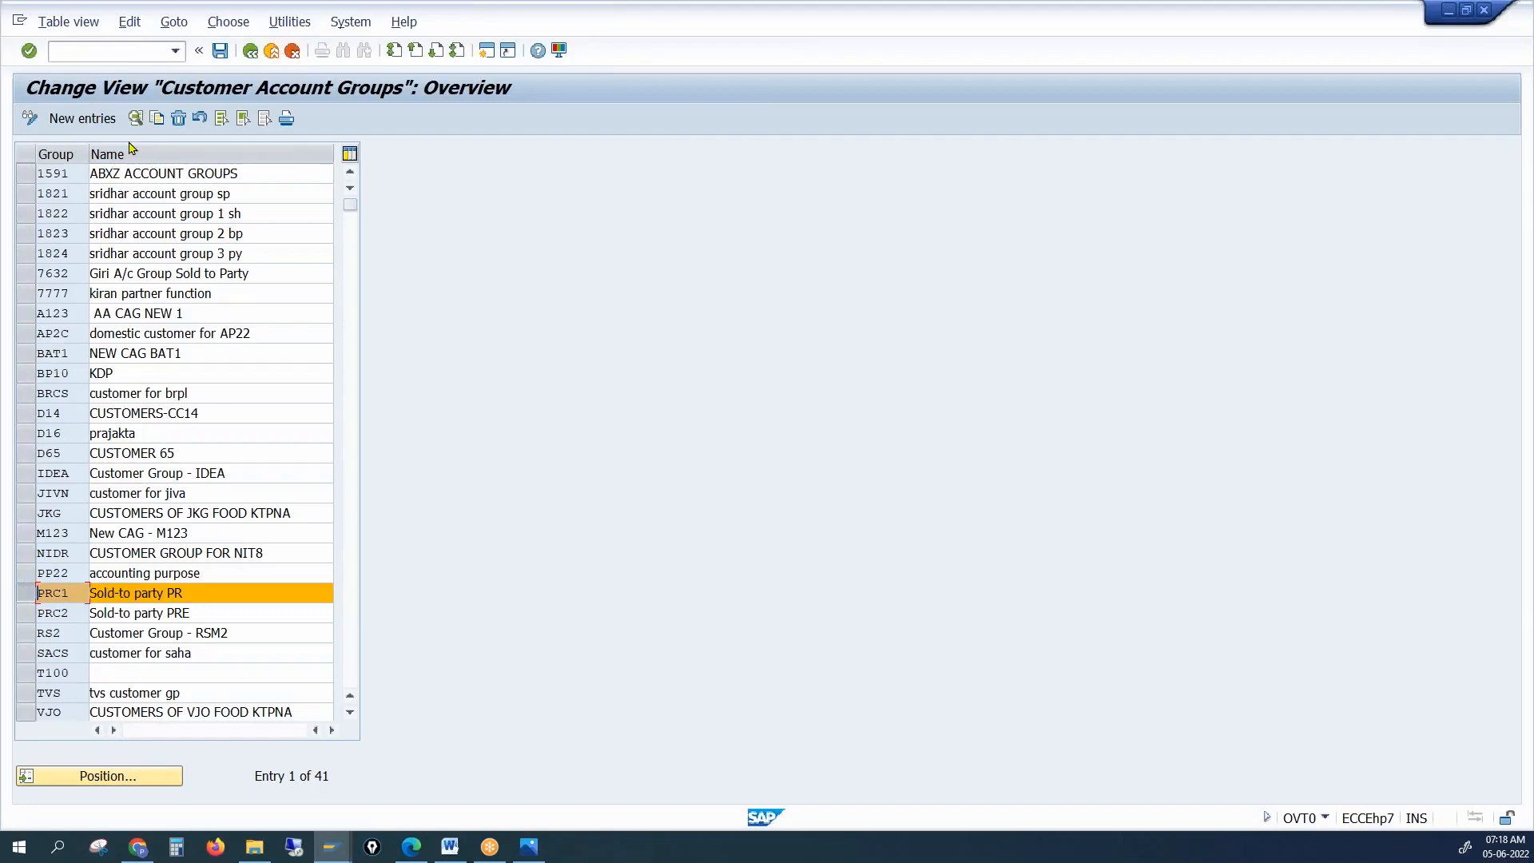
left_click(156, 119)
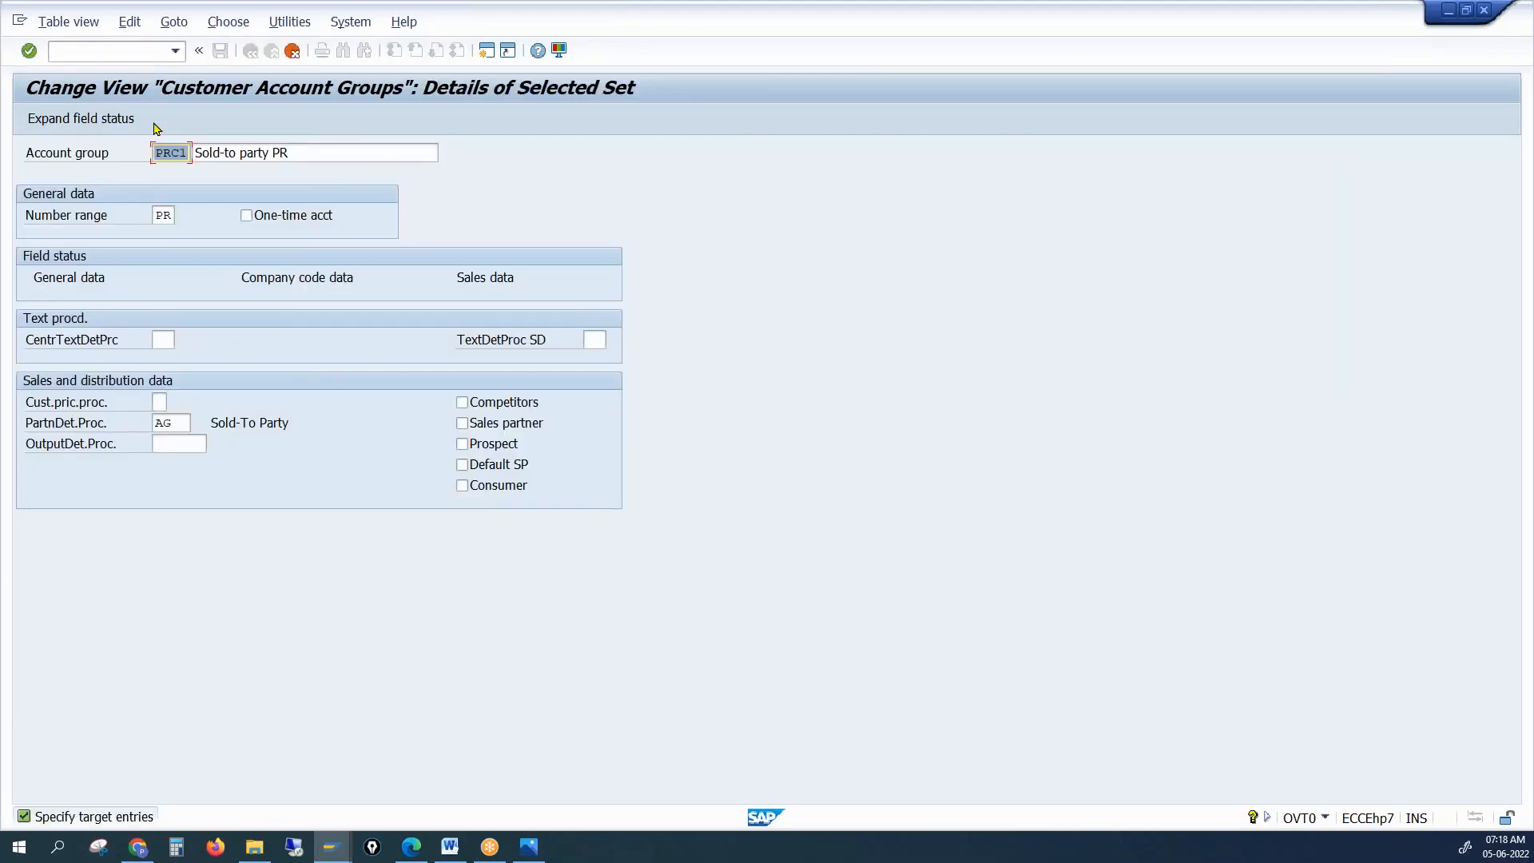
type("BR01")
key("Return")
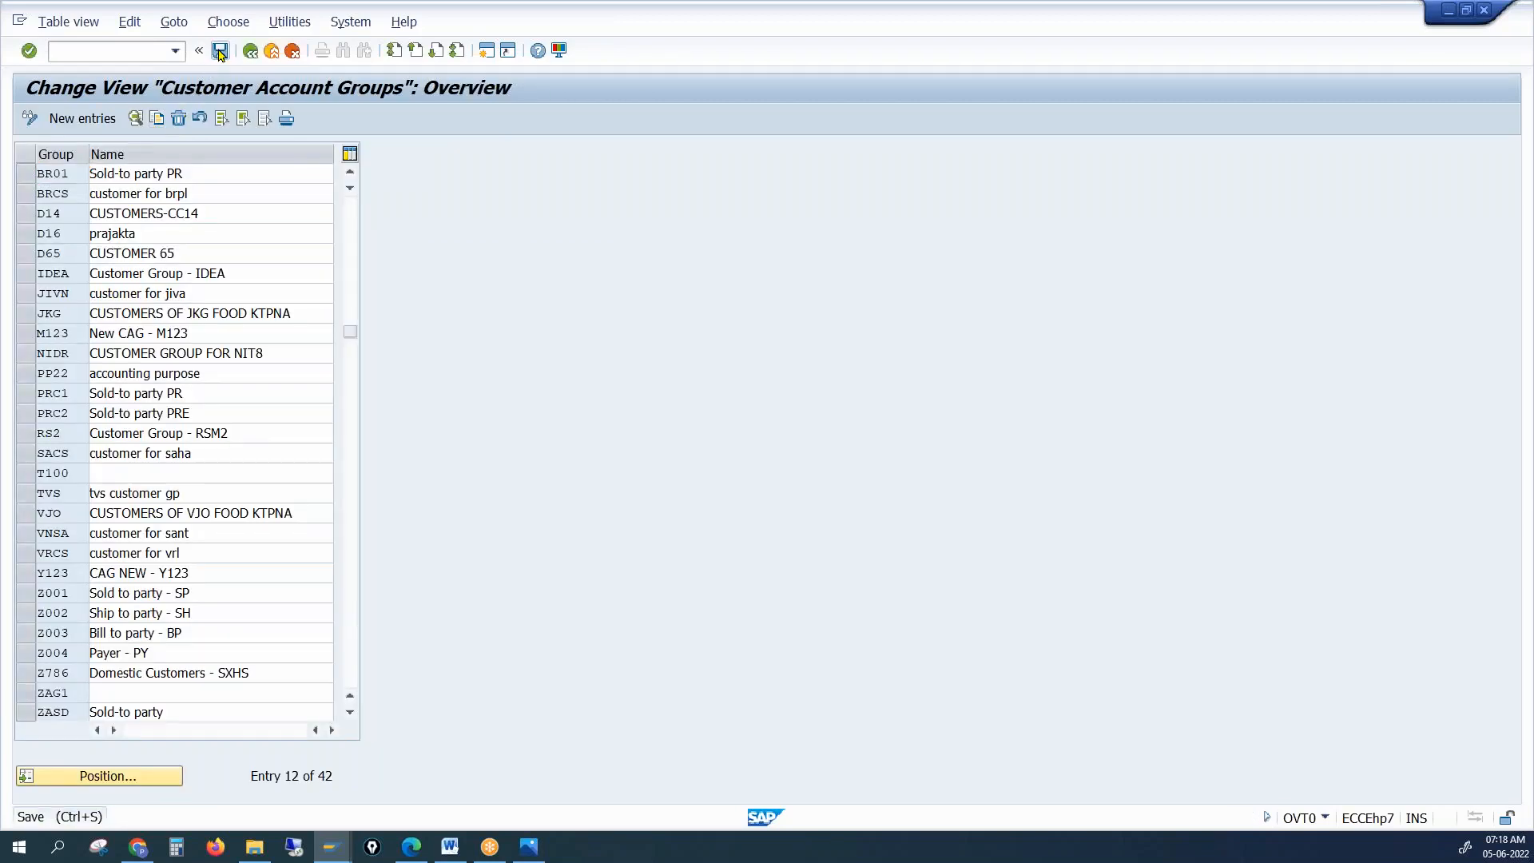
left_click(220, 51)
left_click(371, 322)
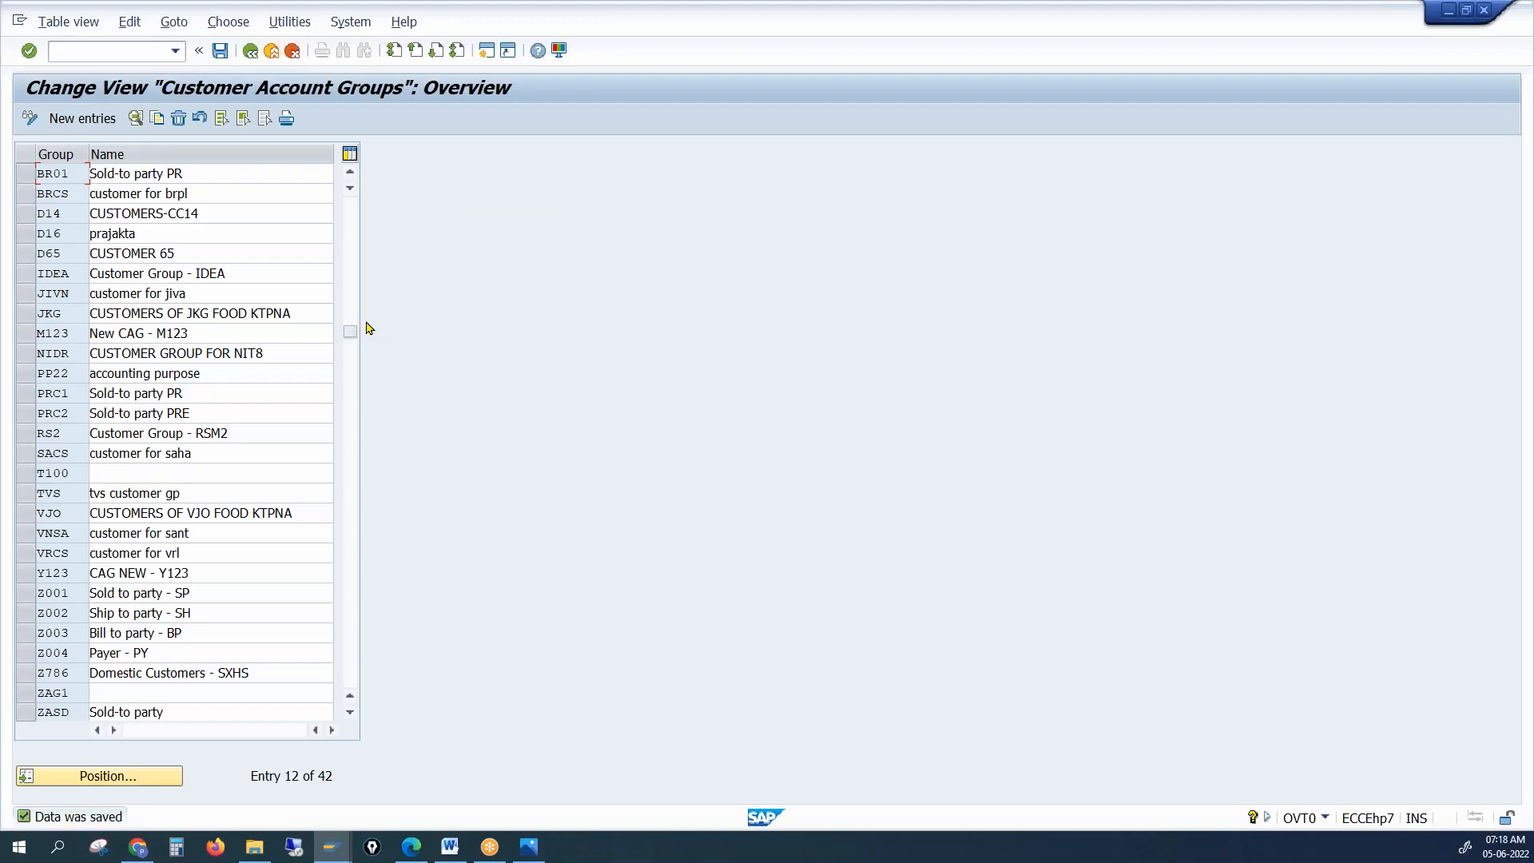
Return to the number assignment window and save it again
left_click(328, 849)
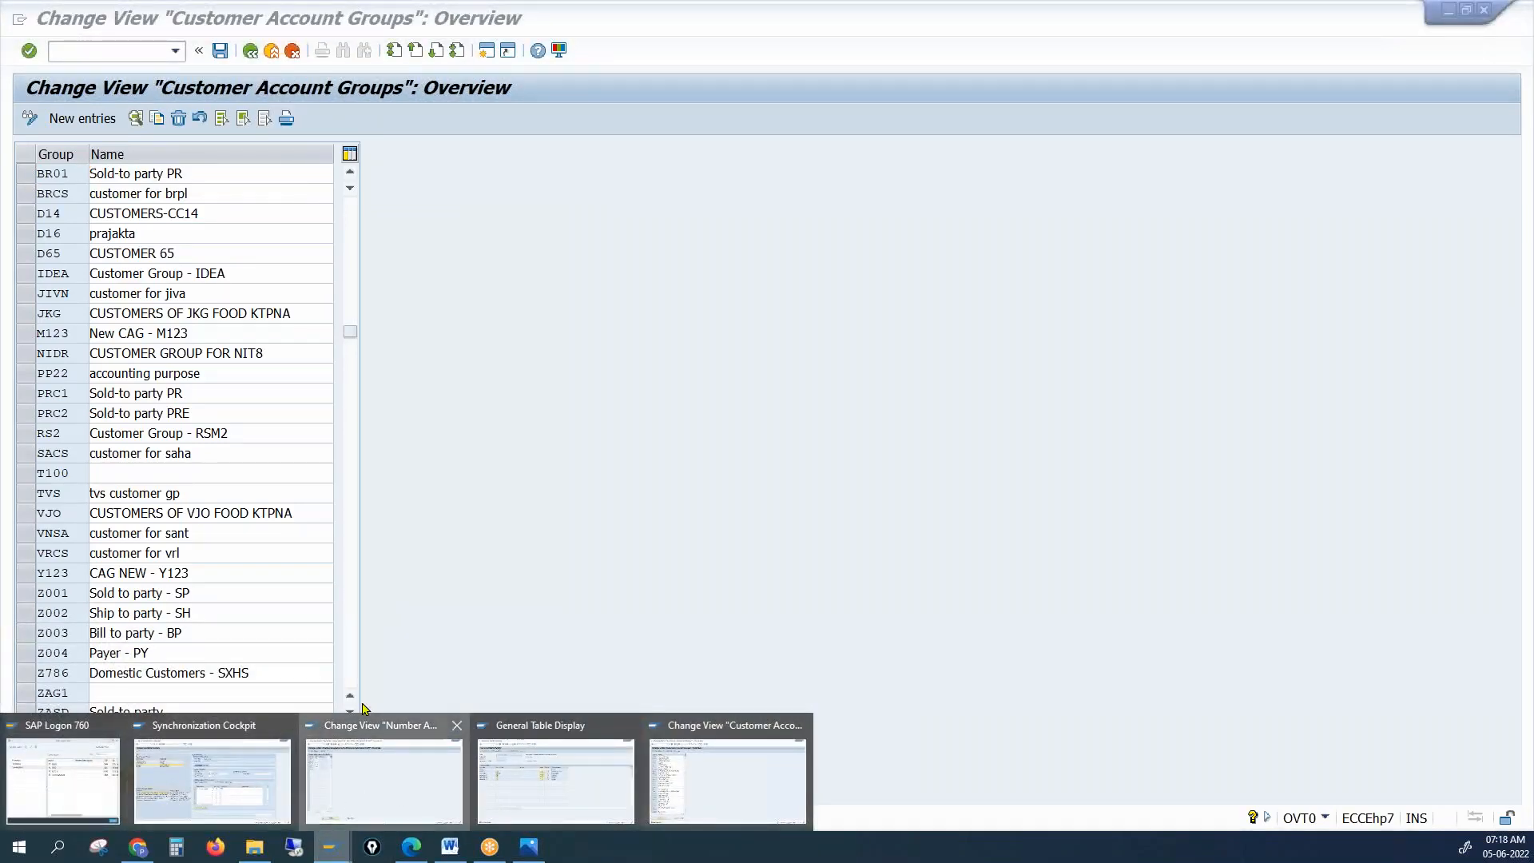
left_click(393, 797)
left_click(220, 51)
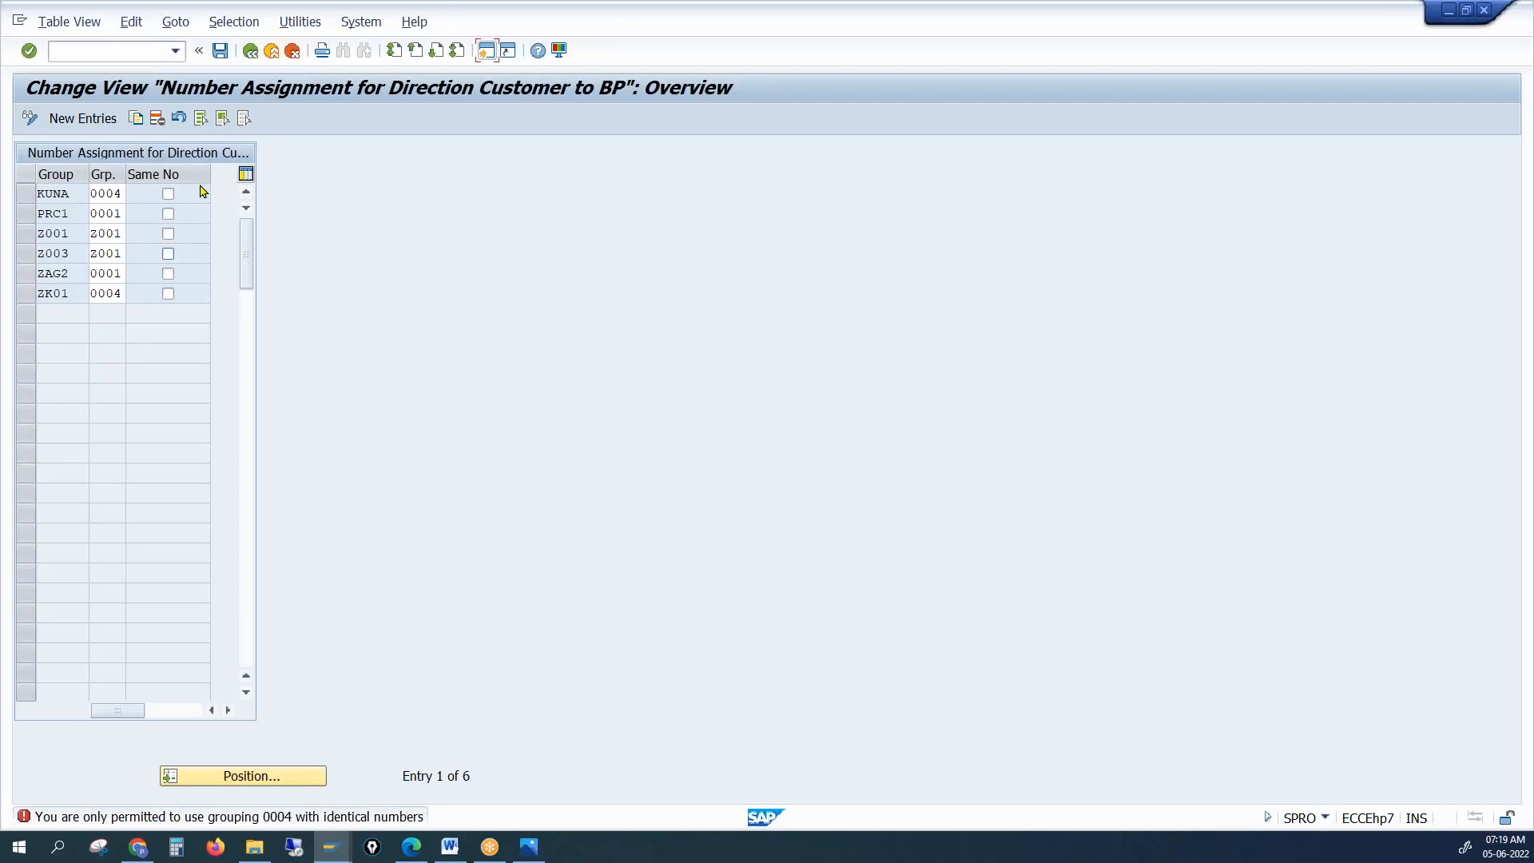
Retry saving the number assignment table
left_click(220, 50)
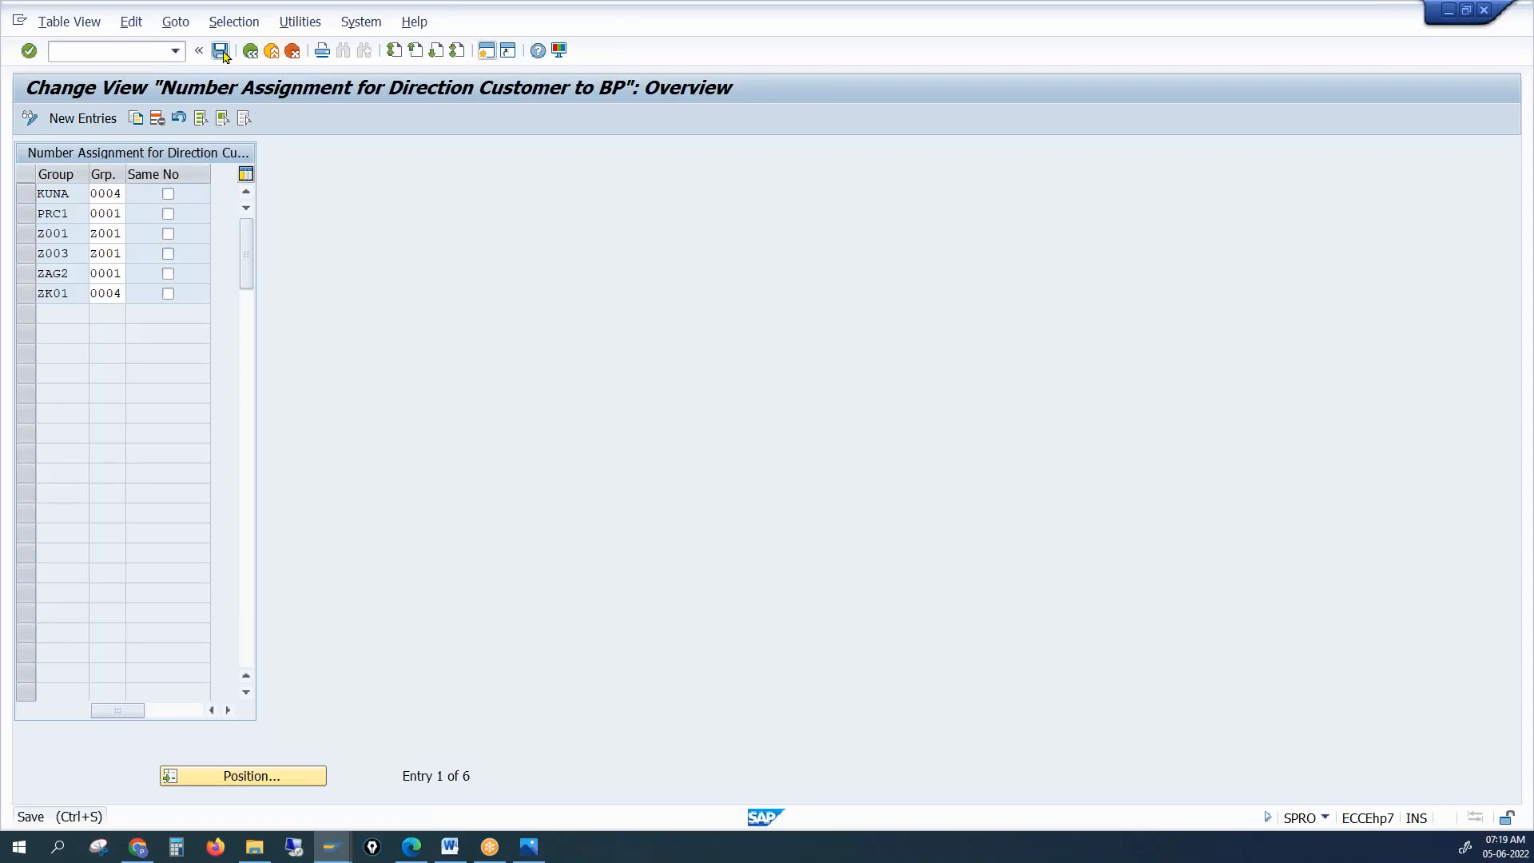
left_click(224, 56)
left_click(143, 238)
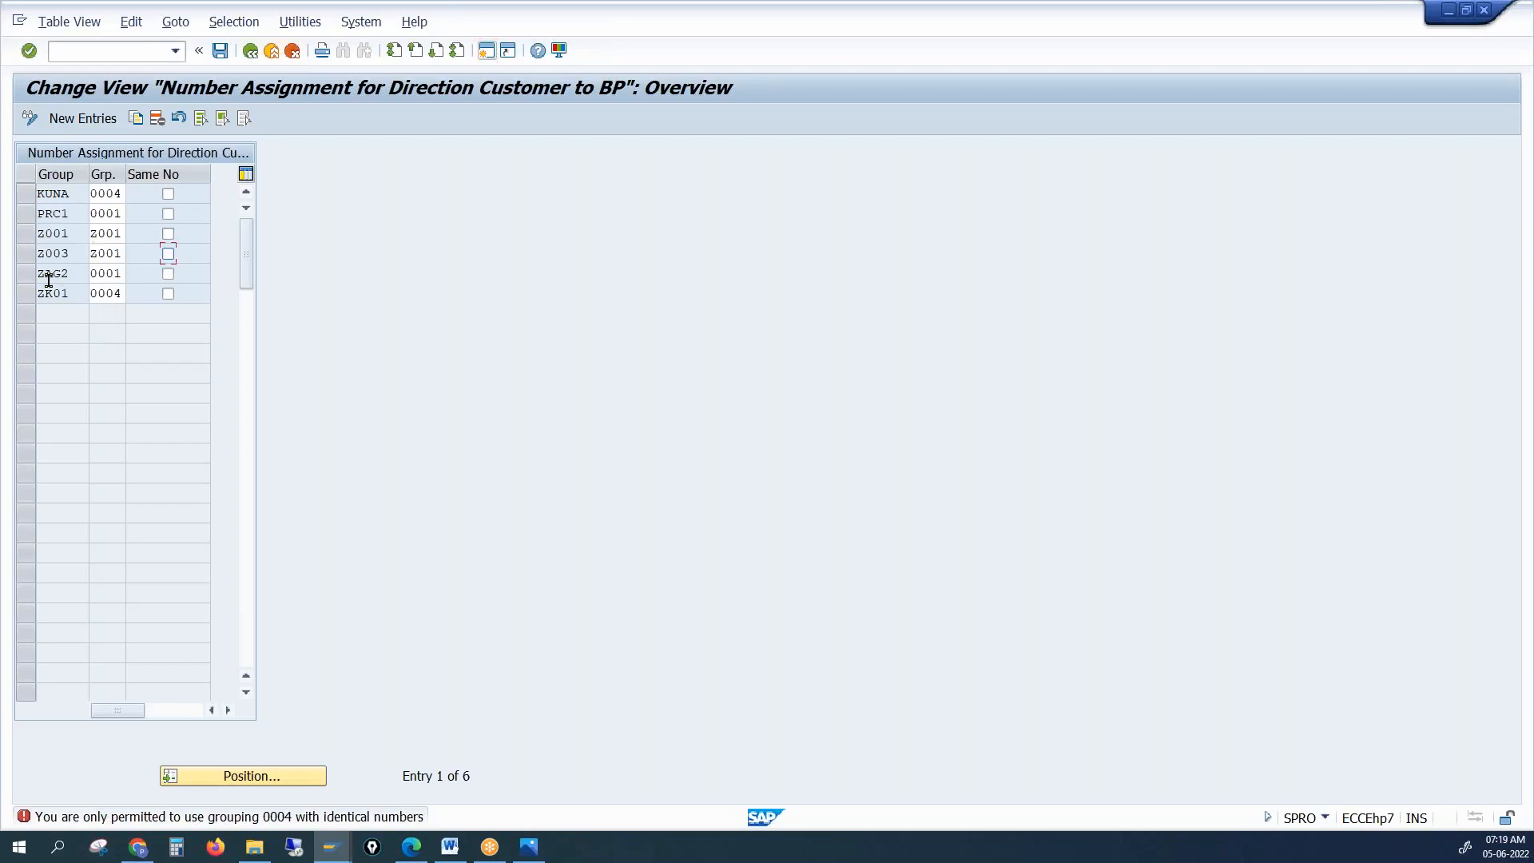
Delete the KUNA, Z001, Z003, ZAG2 and ZK01 entries and save
left_click(26, 196)
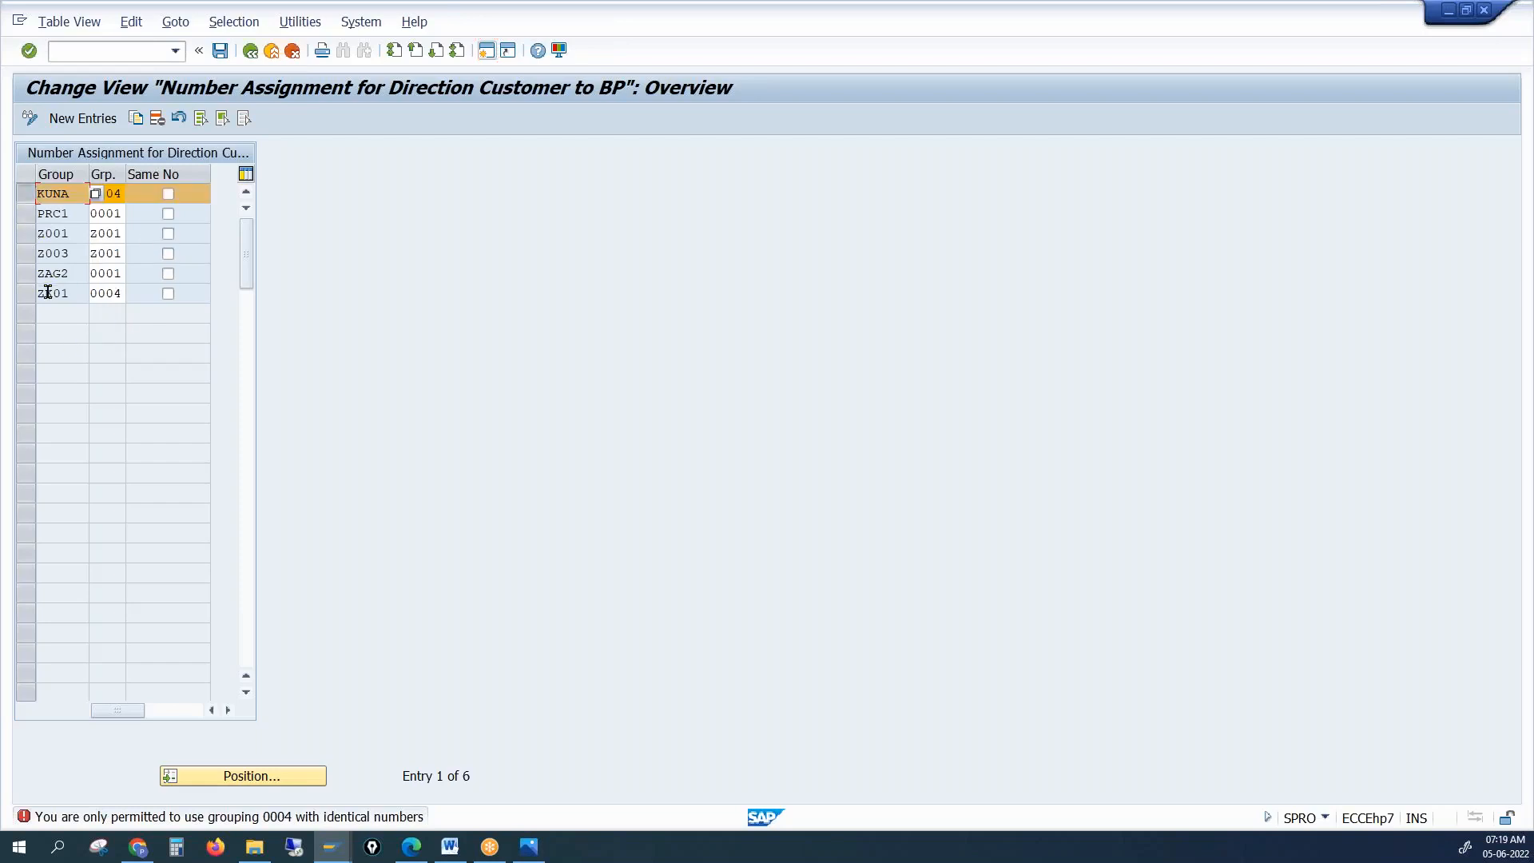
left_click(26, 233)
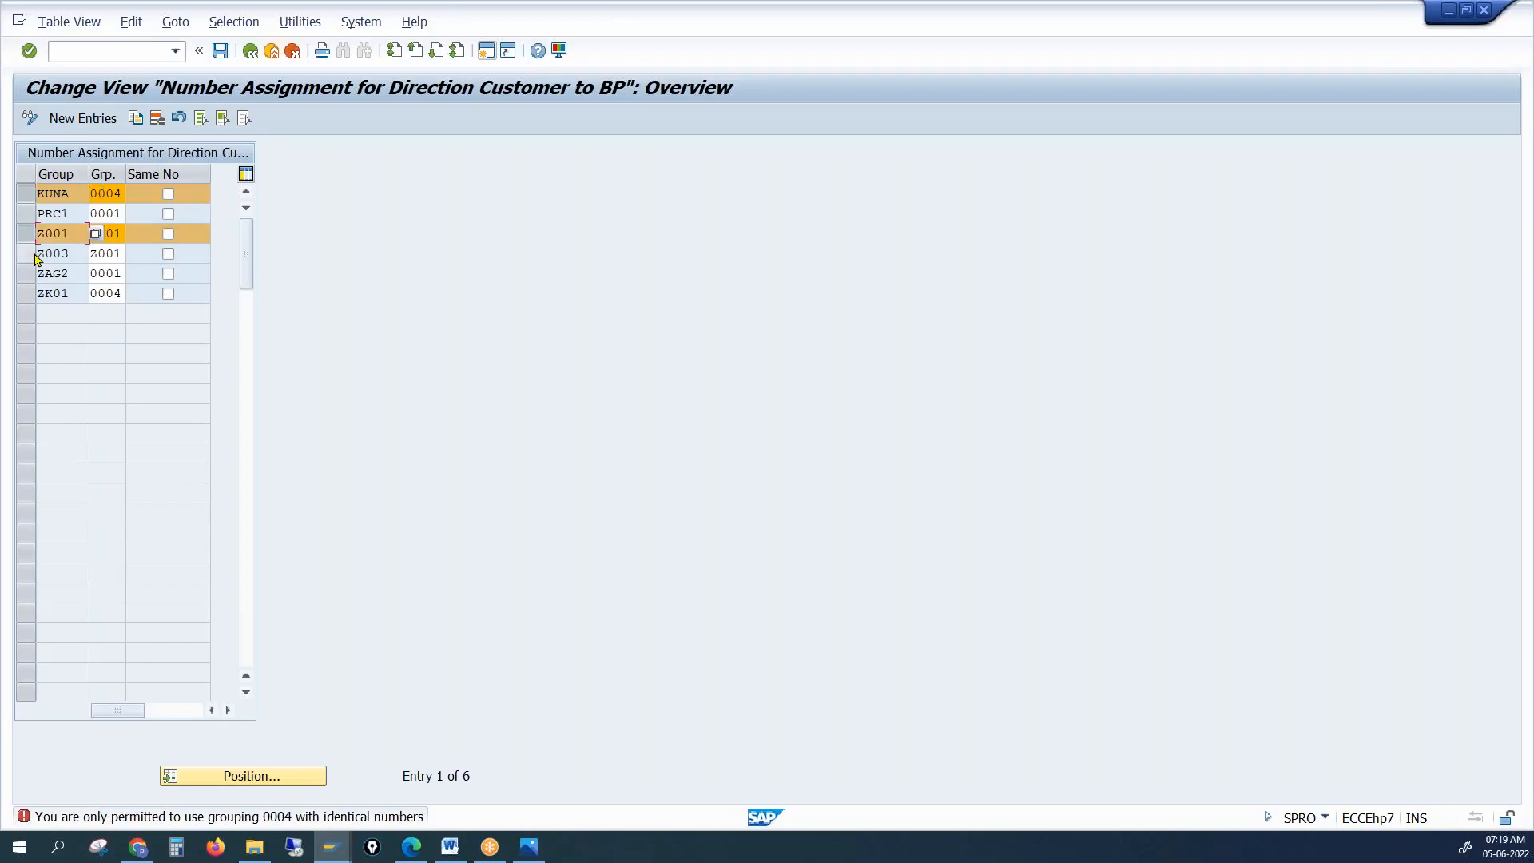
left_click(26, 254)
left_click(26, 273)
left_click(26, 293)
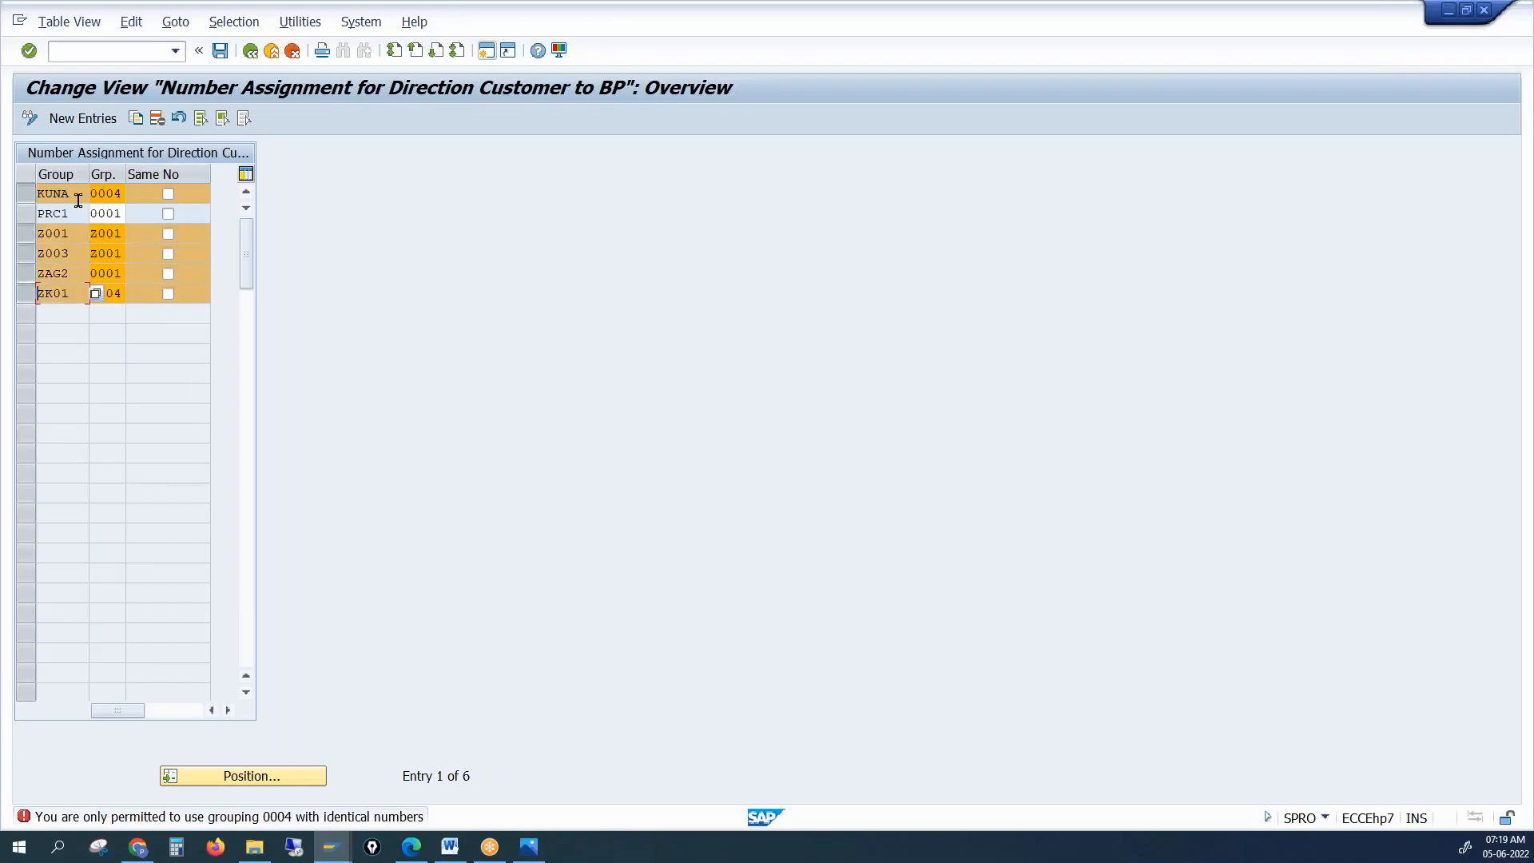
left_click(158, 121)
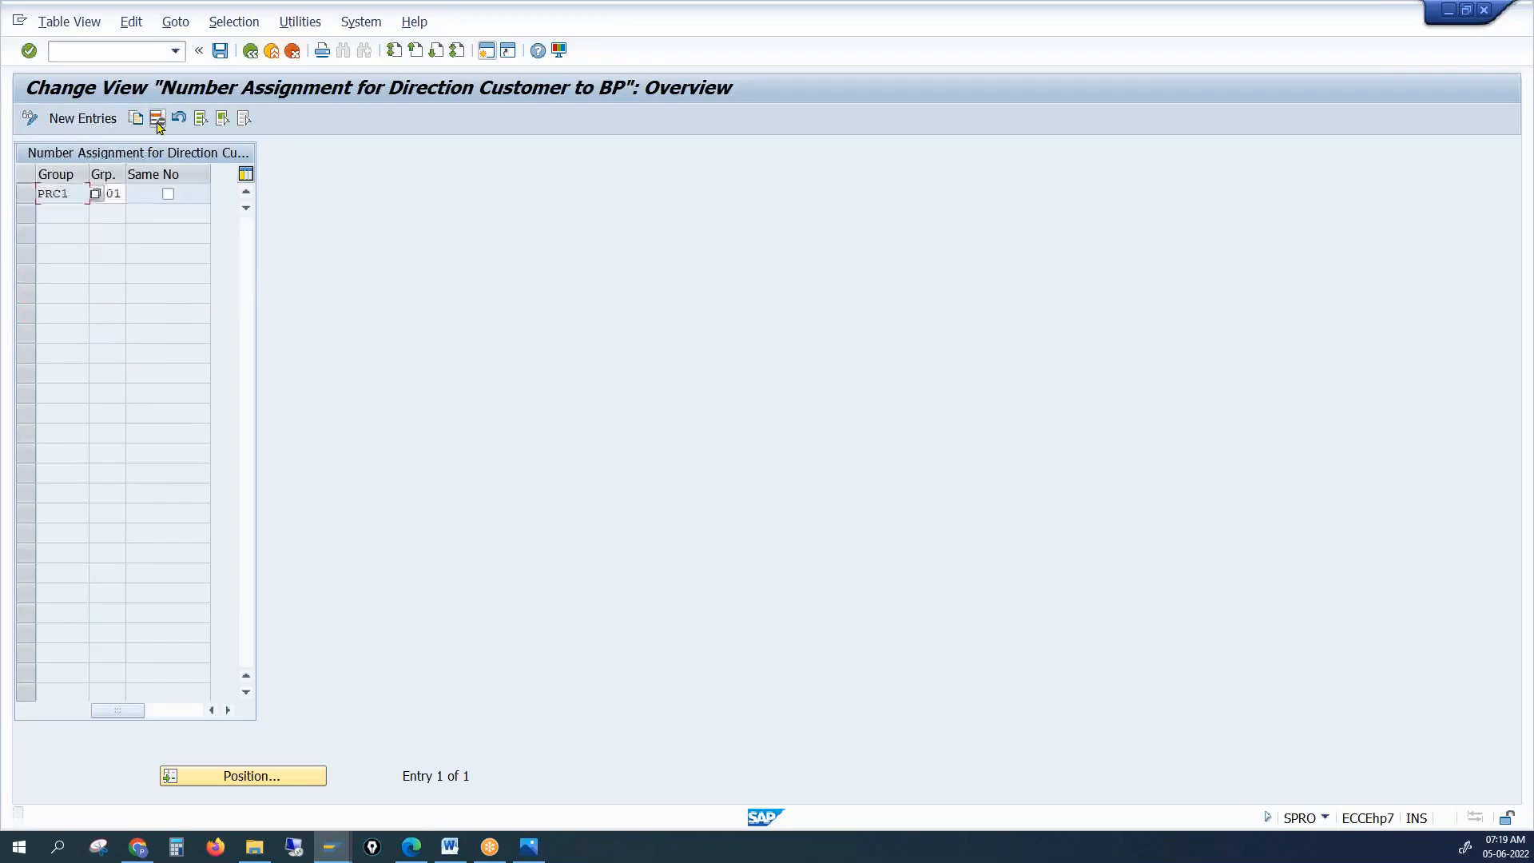
left_click(220, 52)
Change PRC1's grouping from 0001 to 0004 and try saving
left_click(124, 190)
left_click(121, 190)
key("BackSpace")
key("BackSpace")
key("BackSpace")
key("BackSpace")
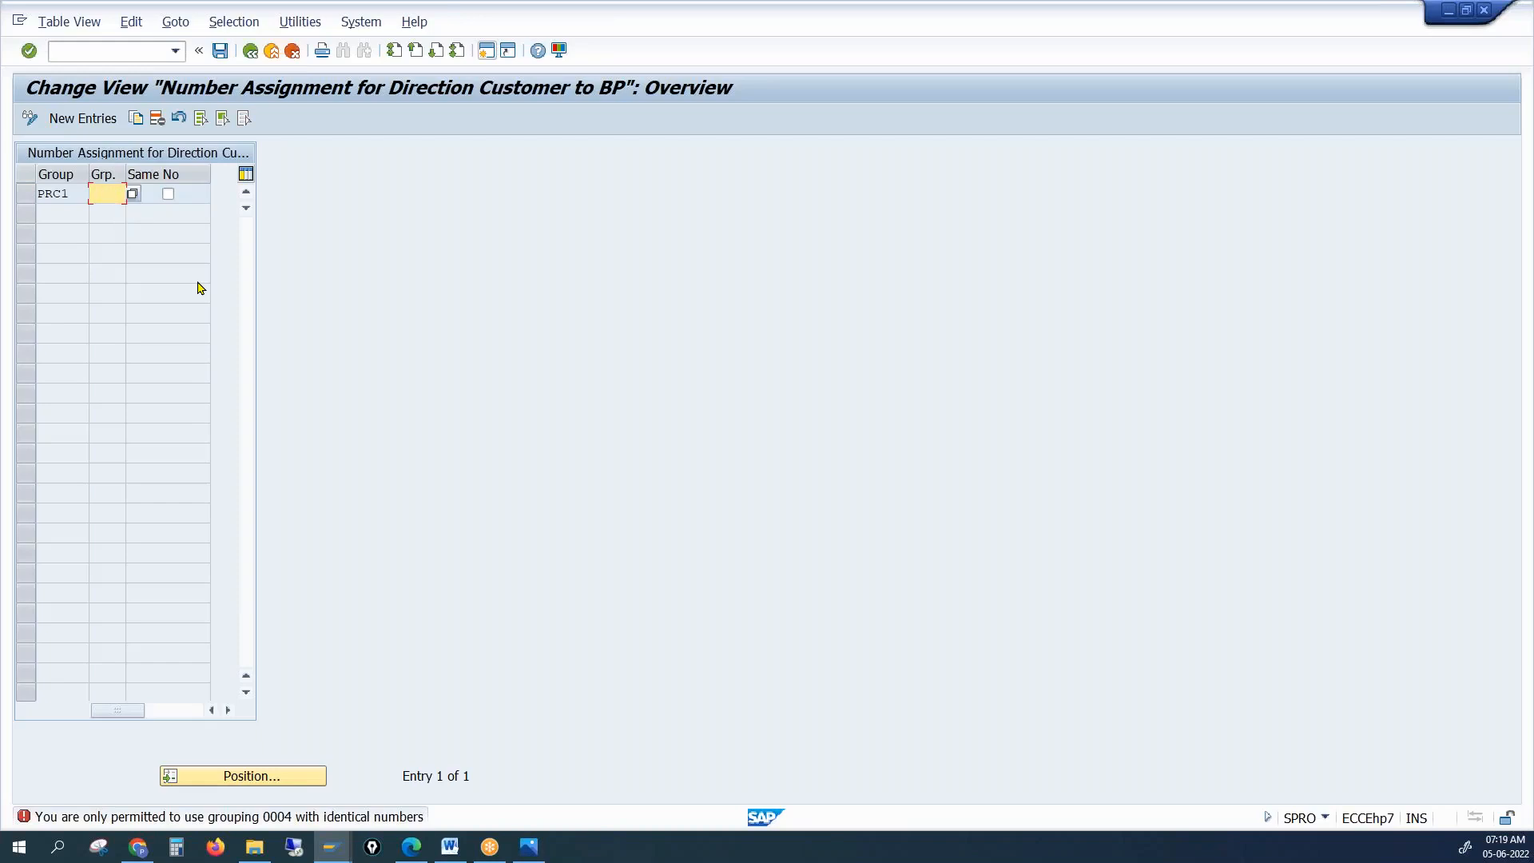
type("0004")
key("Return")
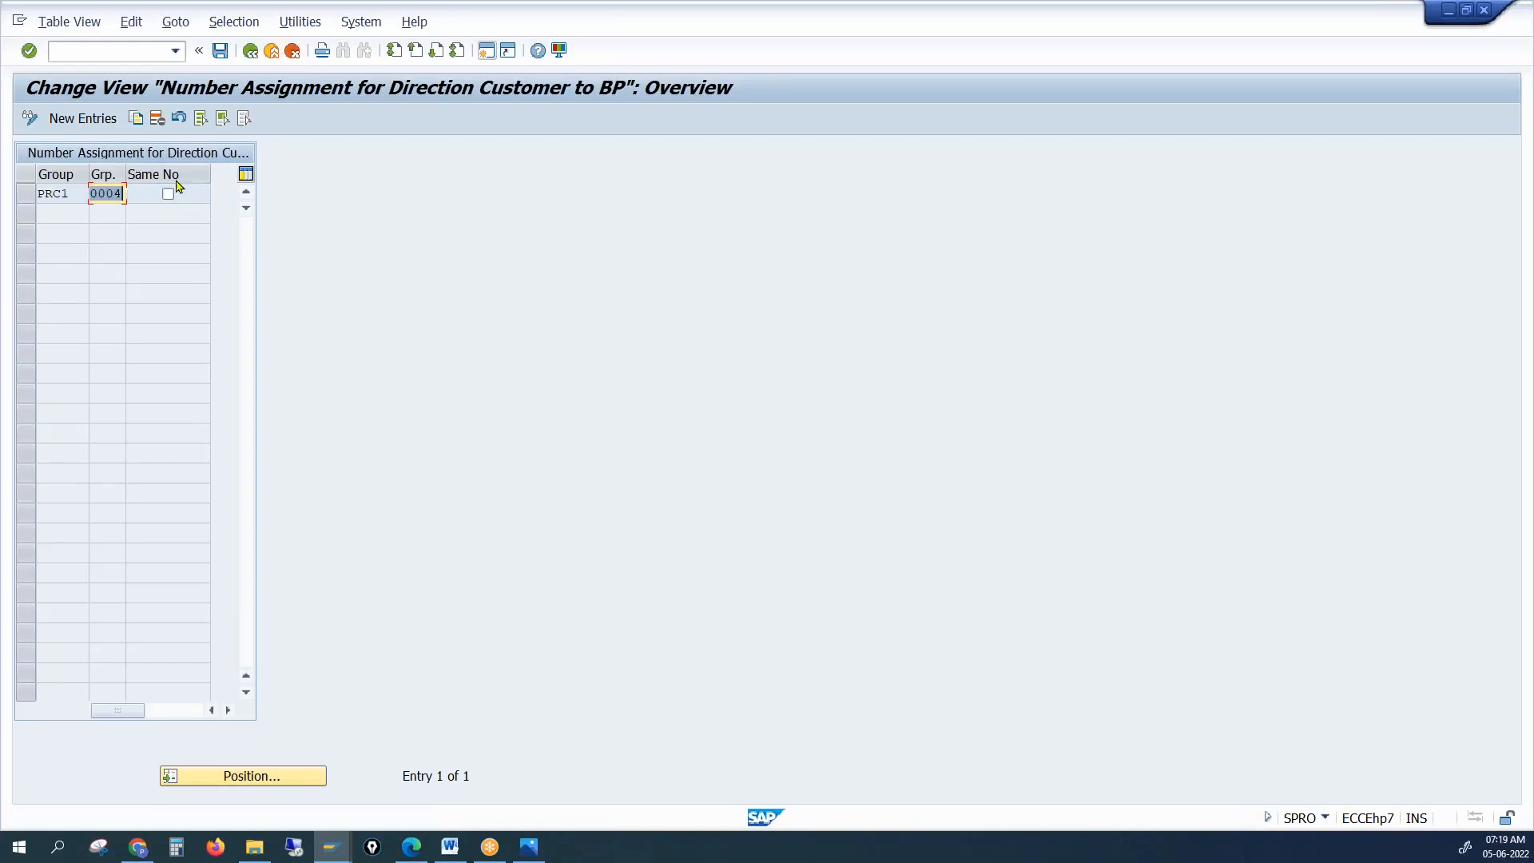
left_click(220, 56)
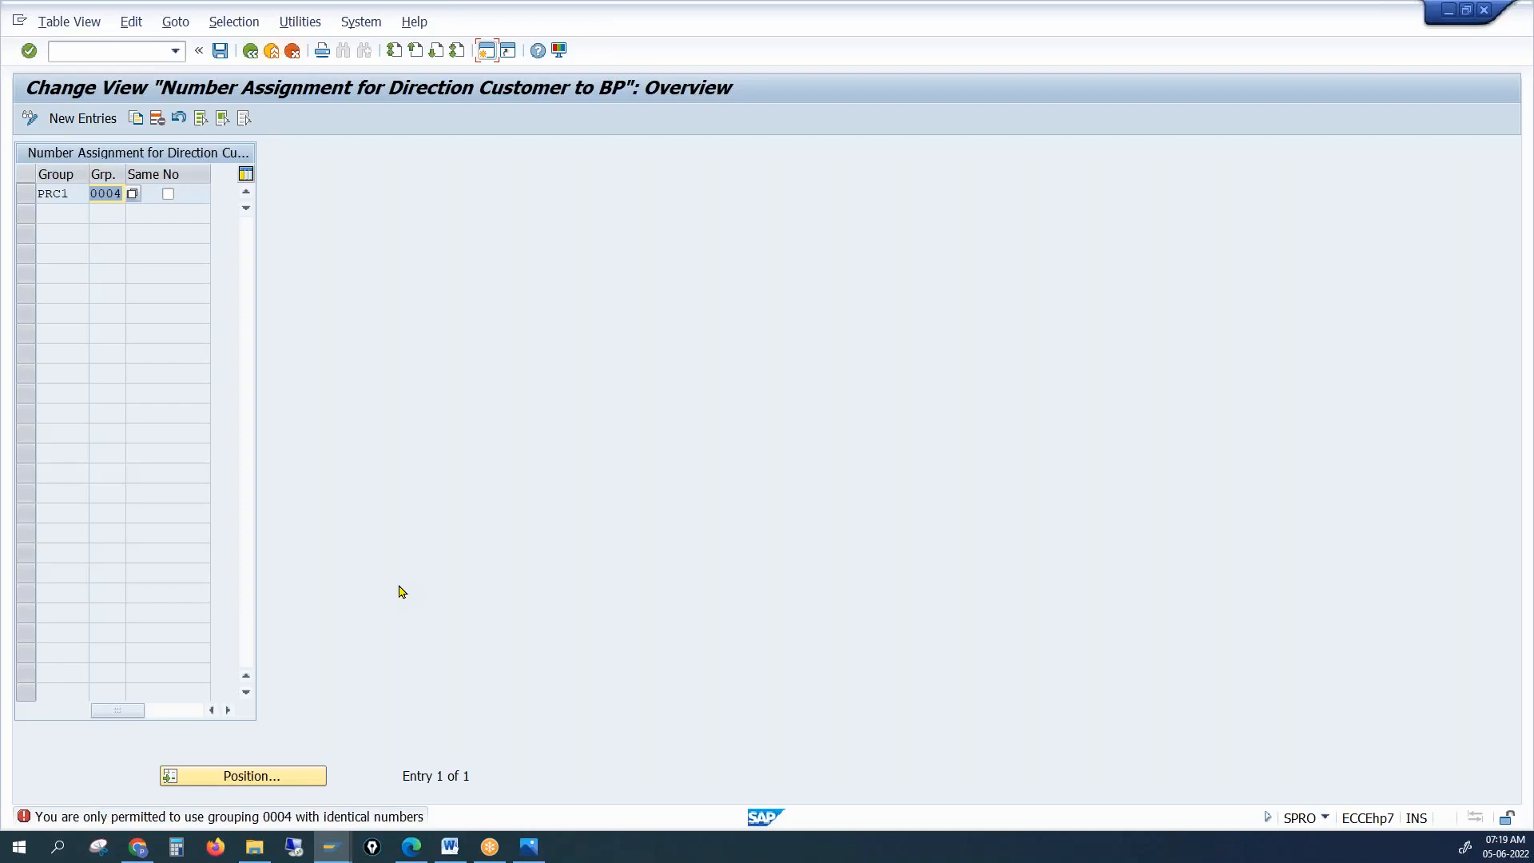
Tick Same No for PRC1 and save, which repeats the grouping 0004 error
left_click(169, 195)
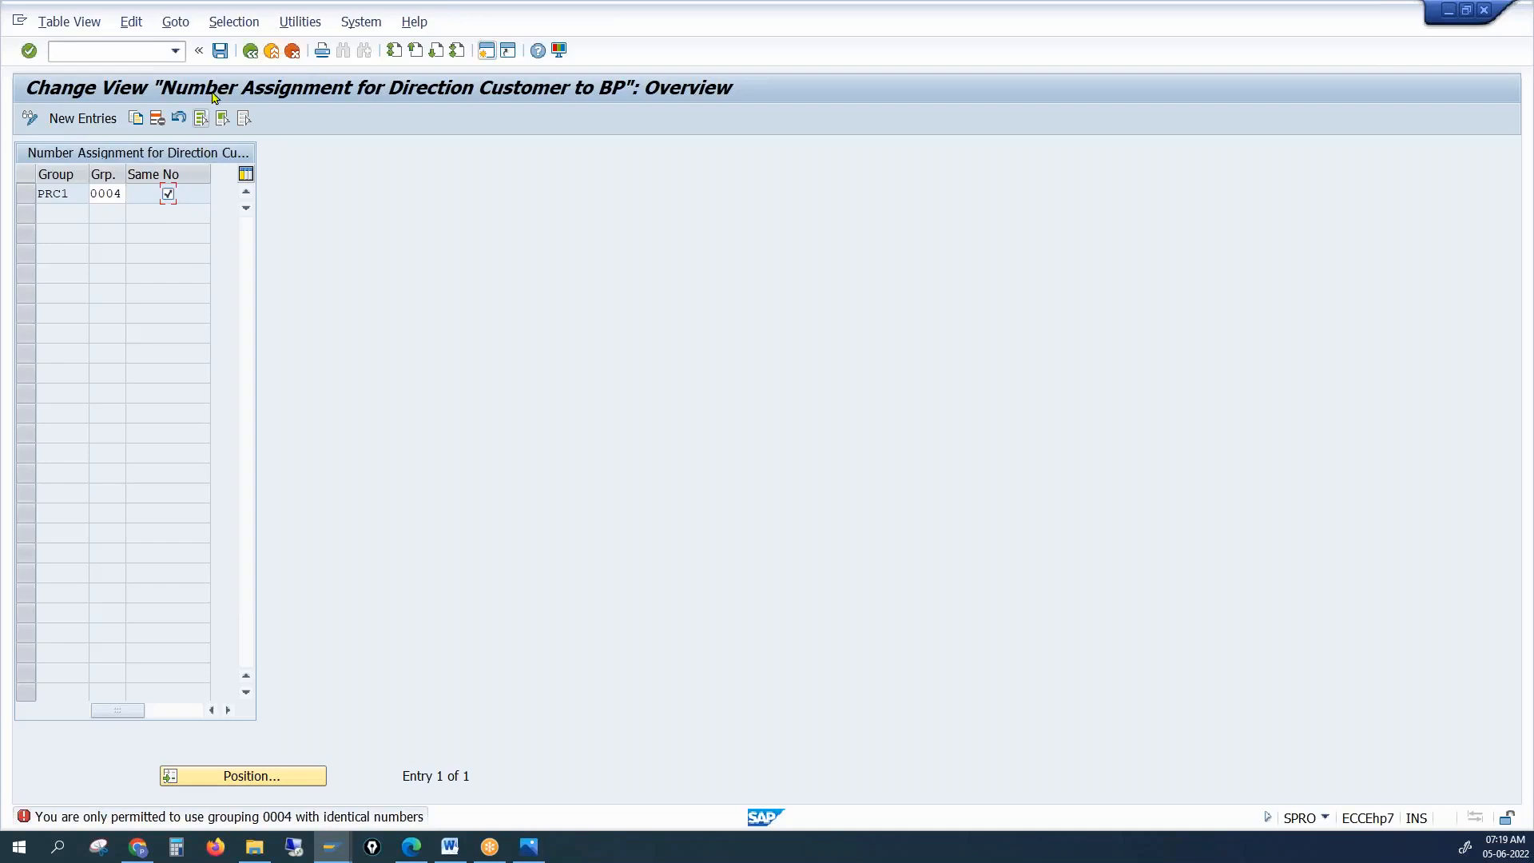
left_click(219, 50)
key("Return")
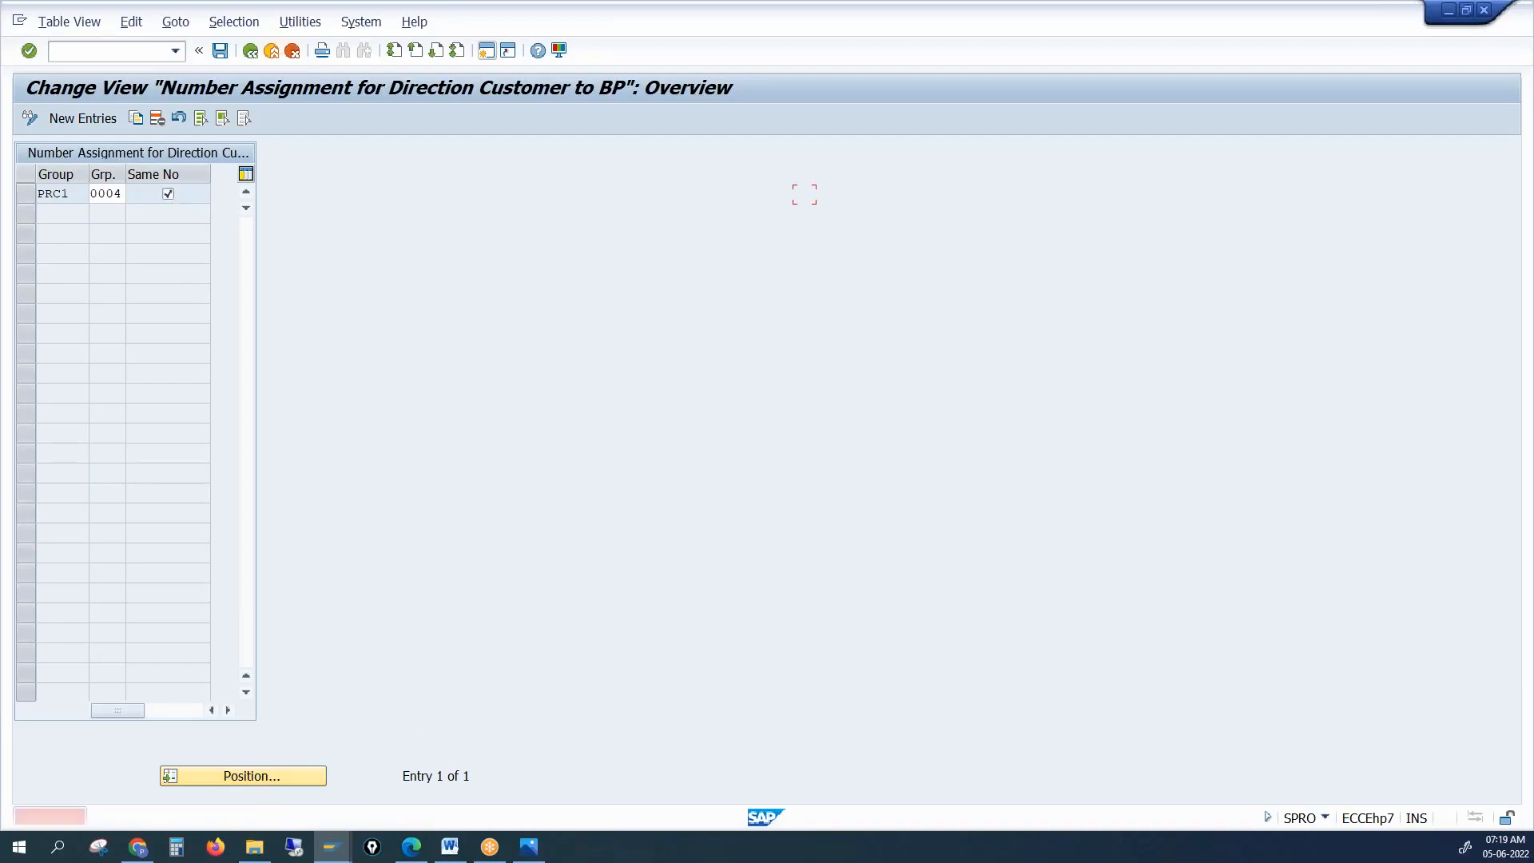
Check the grouping 0004 error explanation, then untick Same No for PRC1 and save again
mouse_move(336, 846)
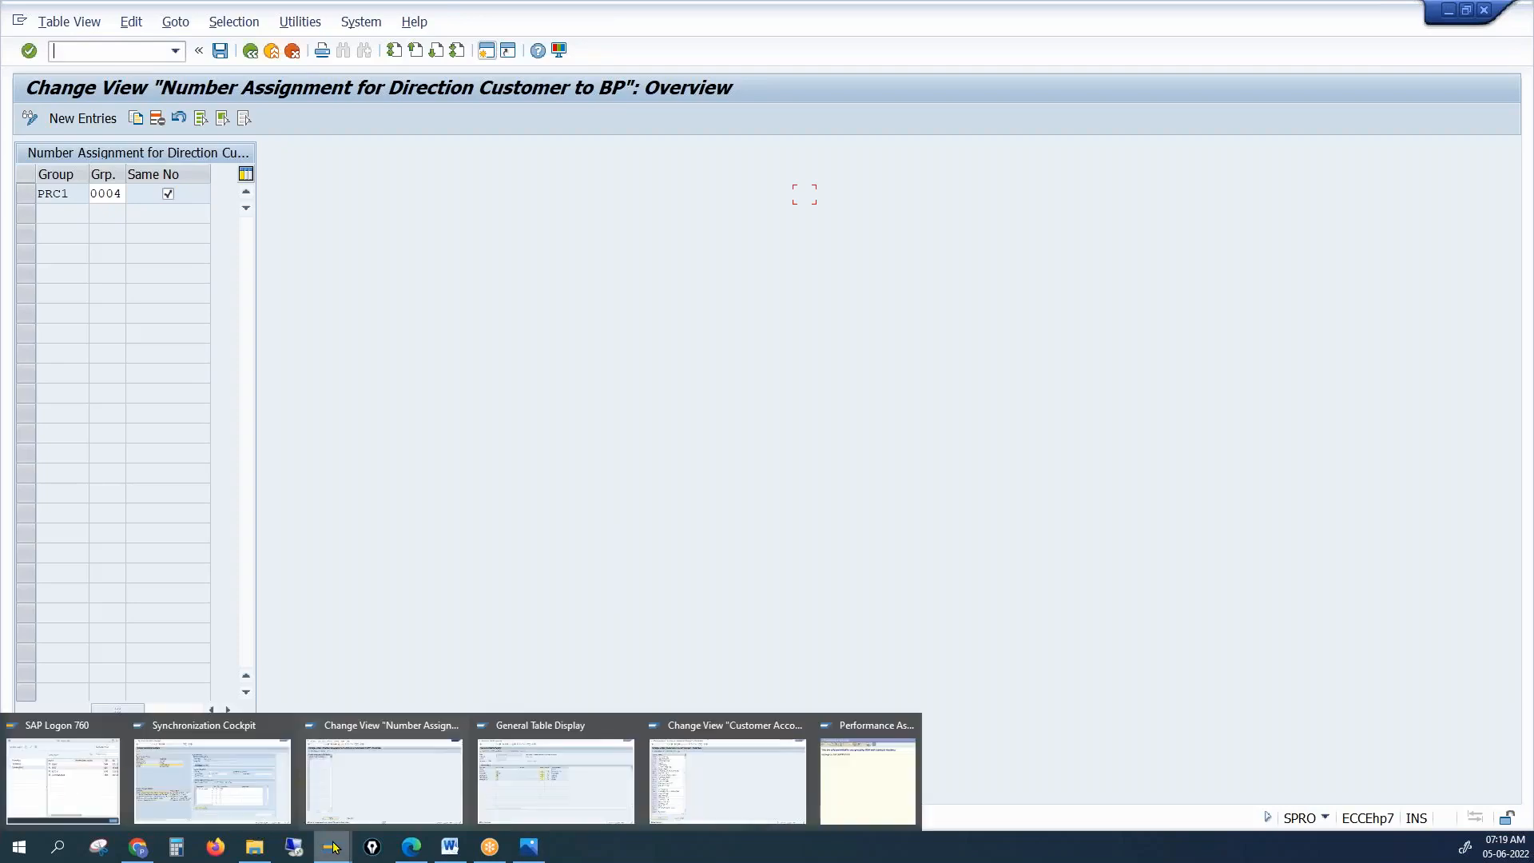
left_click(854, 789)
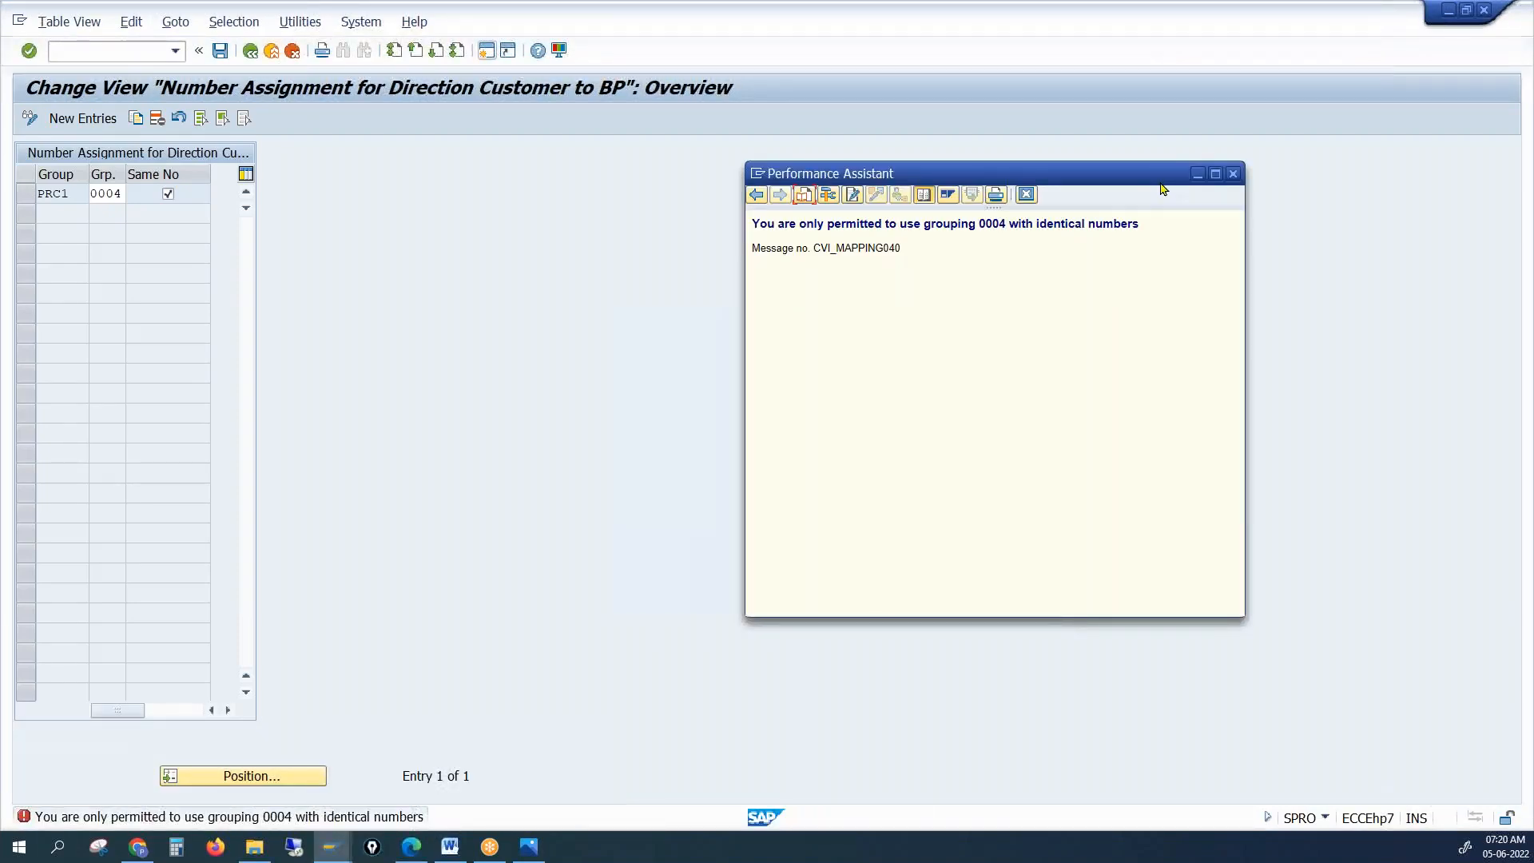
left_click(1233, 178)
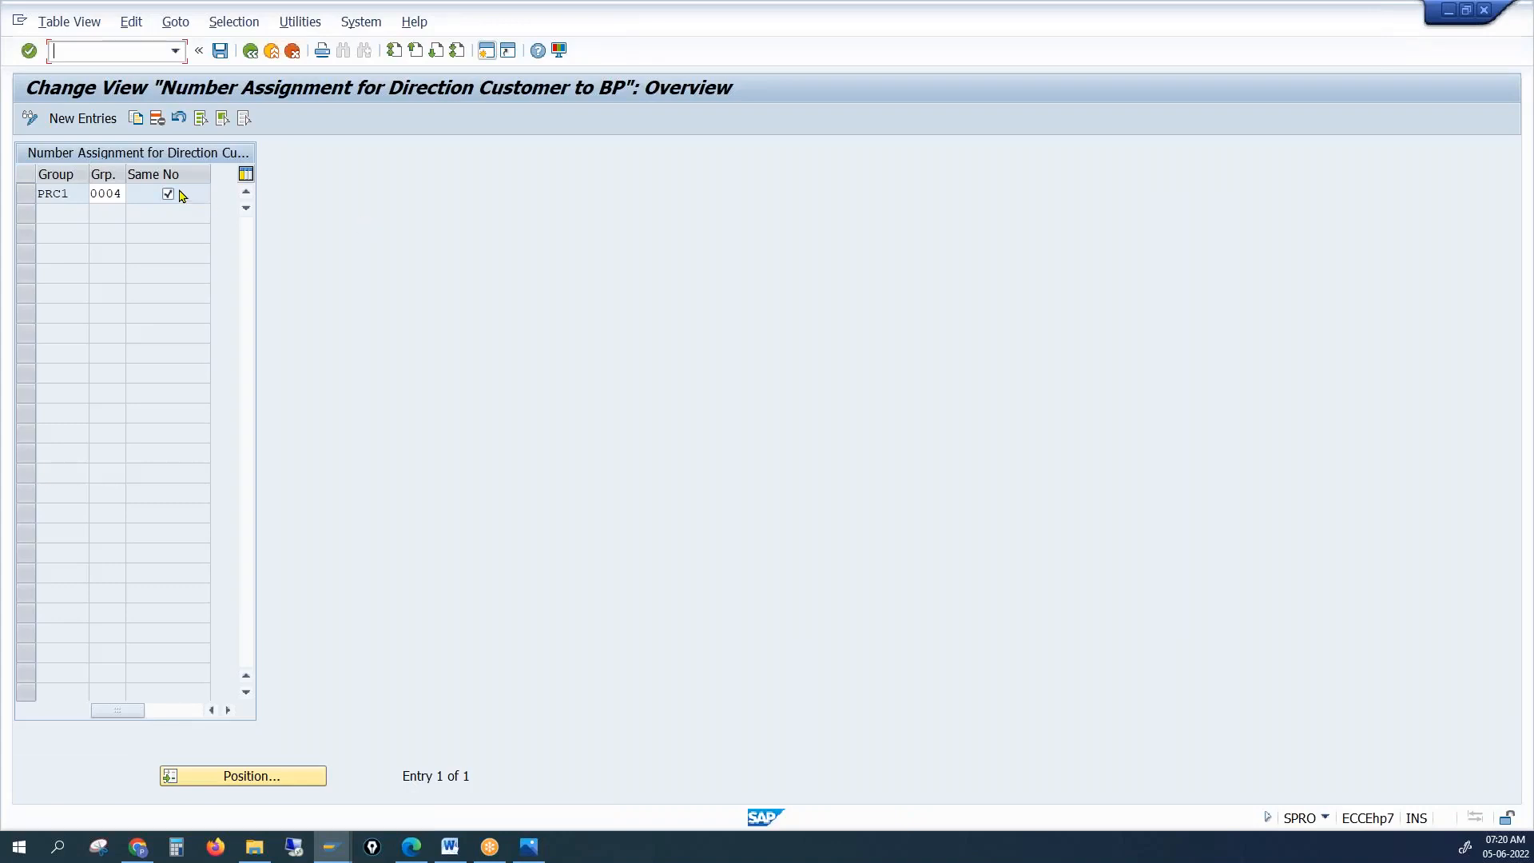
left_click(167, 193)
left_click(219, 53)
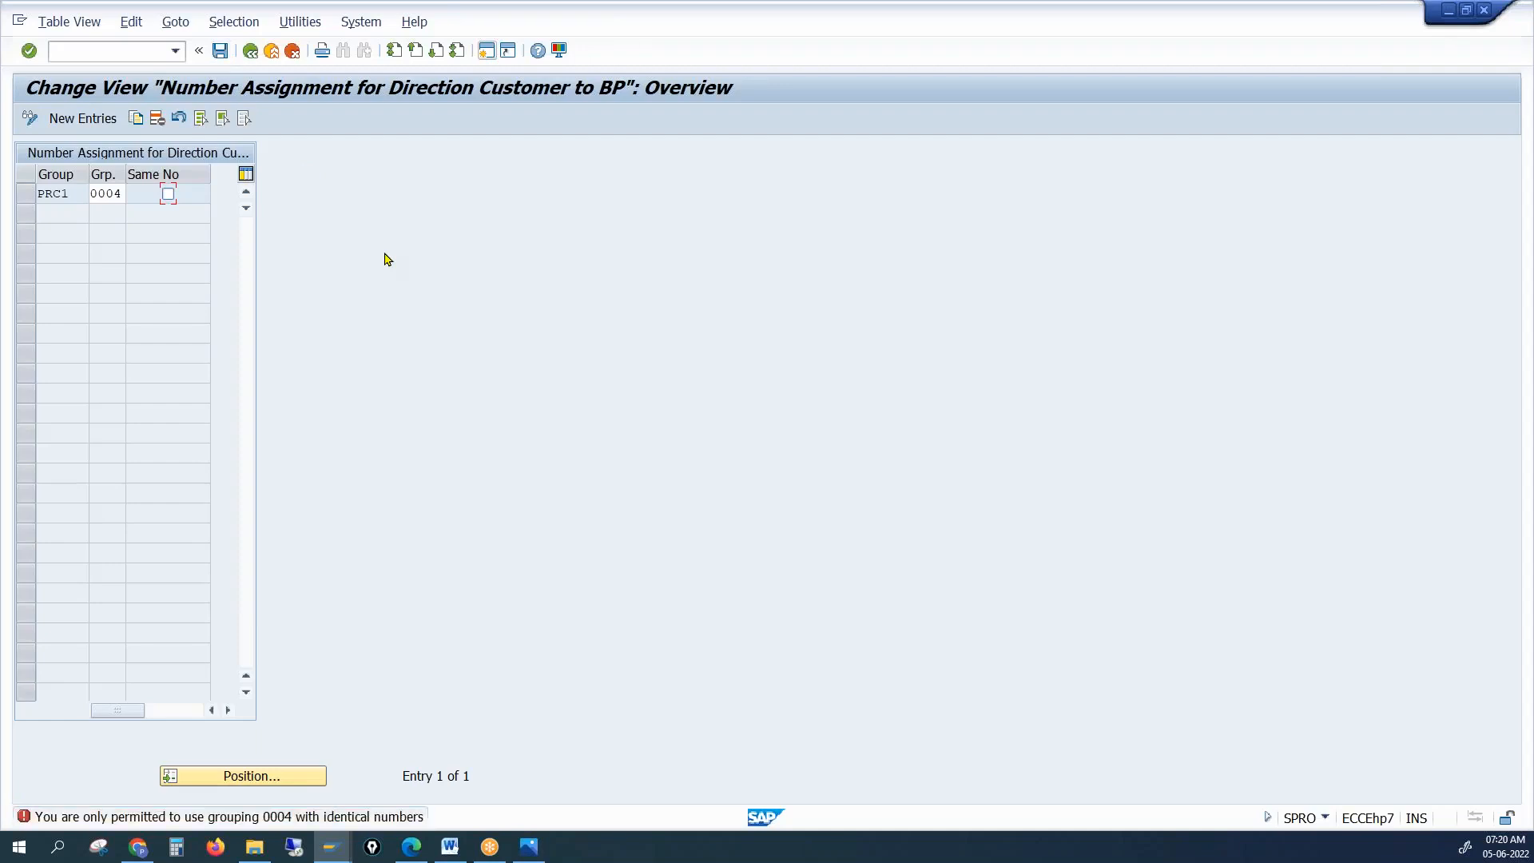
left_click(294, 848)
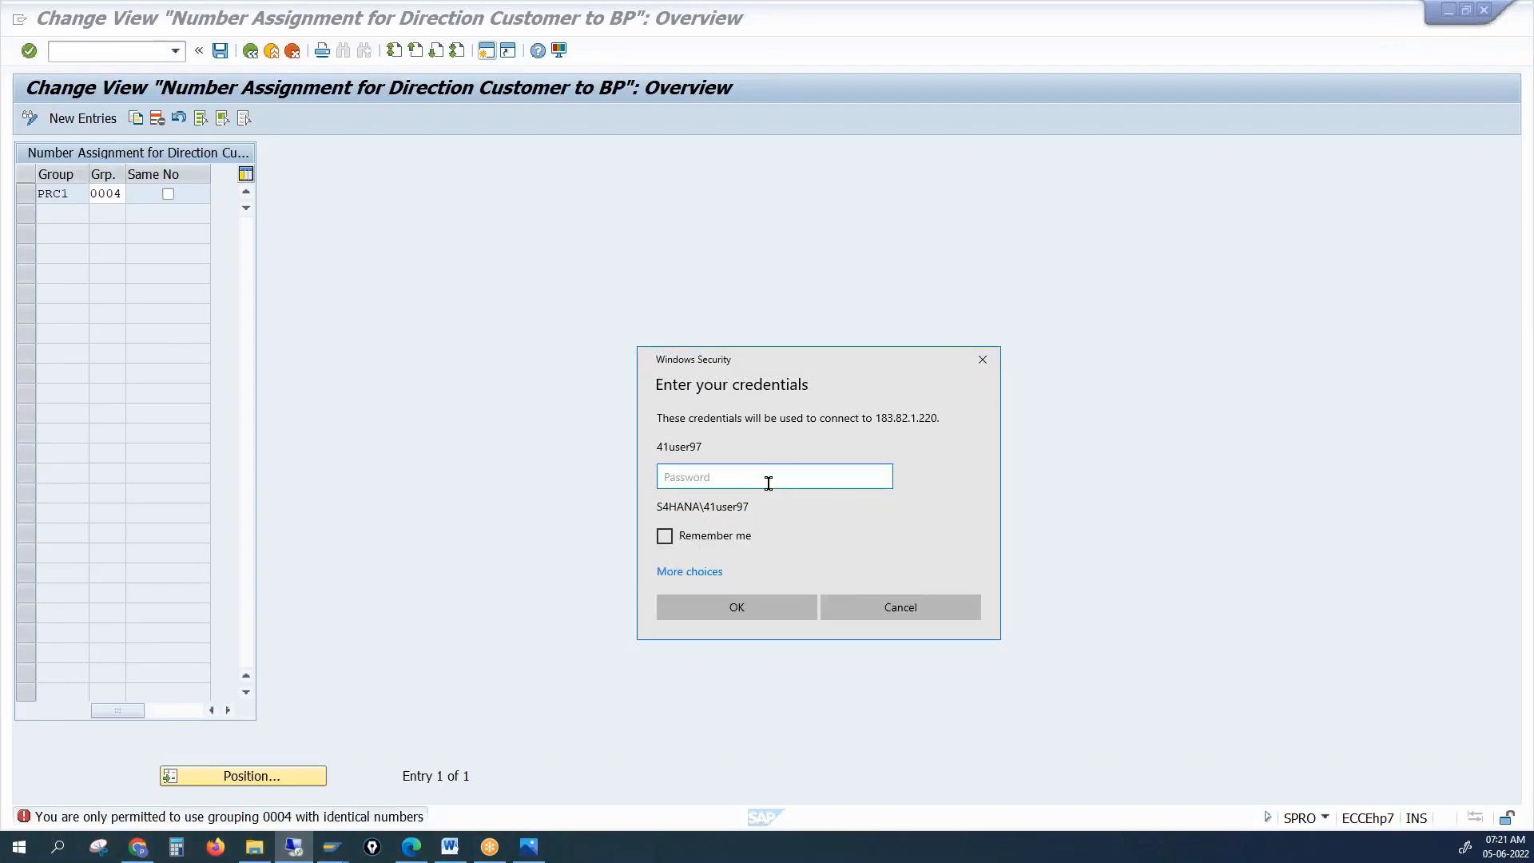
Enter the account password to dismiss the Windows Security credentials prompt
type("•••••••")
key("Return")
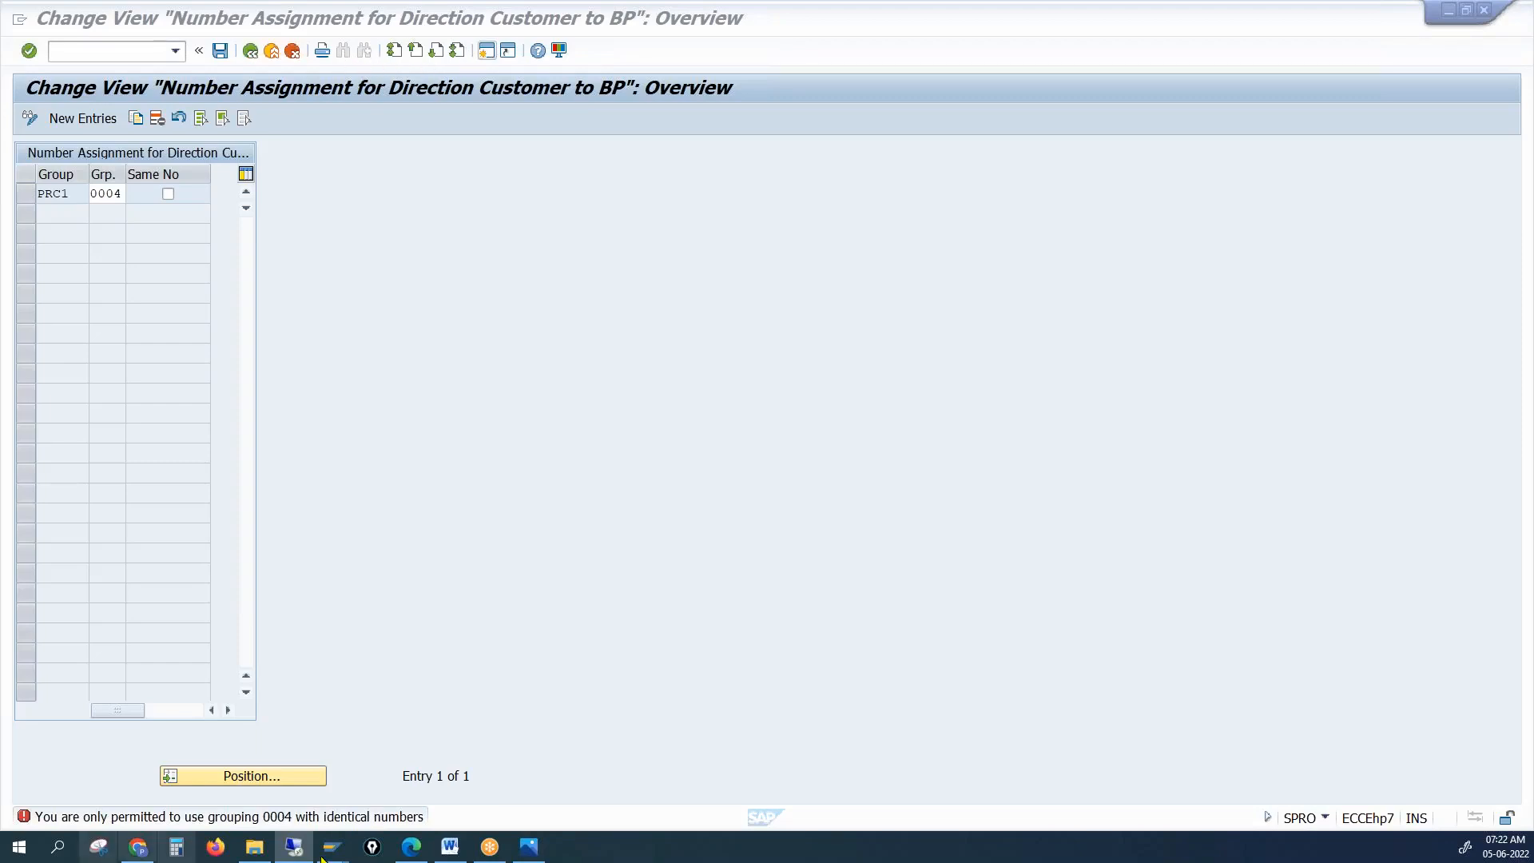
Leave the number assignment maintenance without saving the changes
mouse_move(348, 857)
left_click(372, 779)
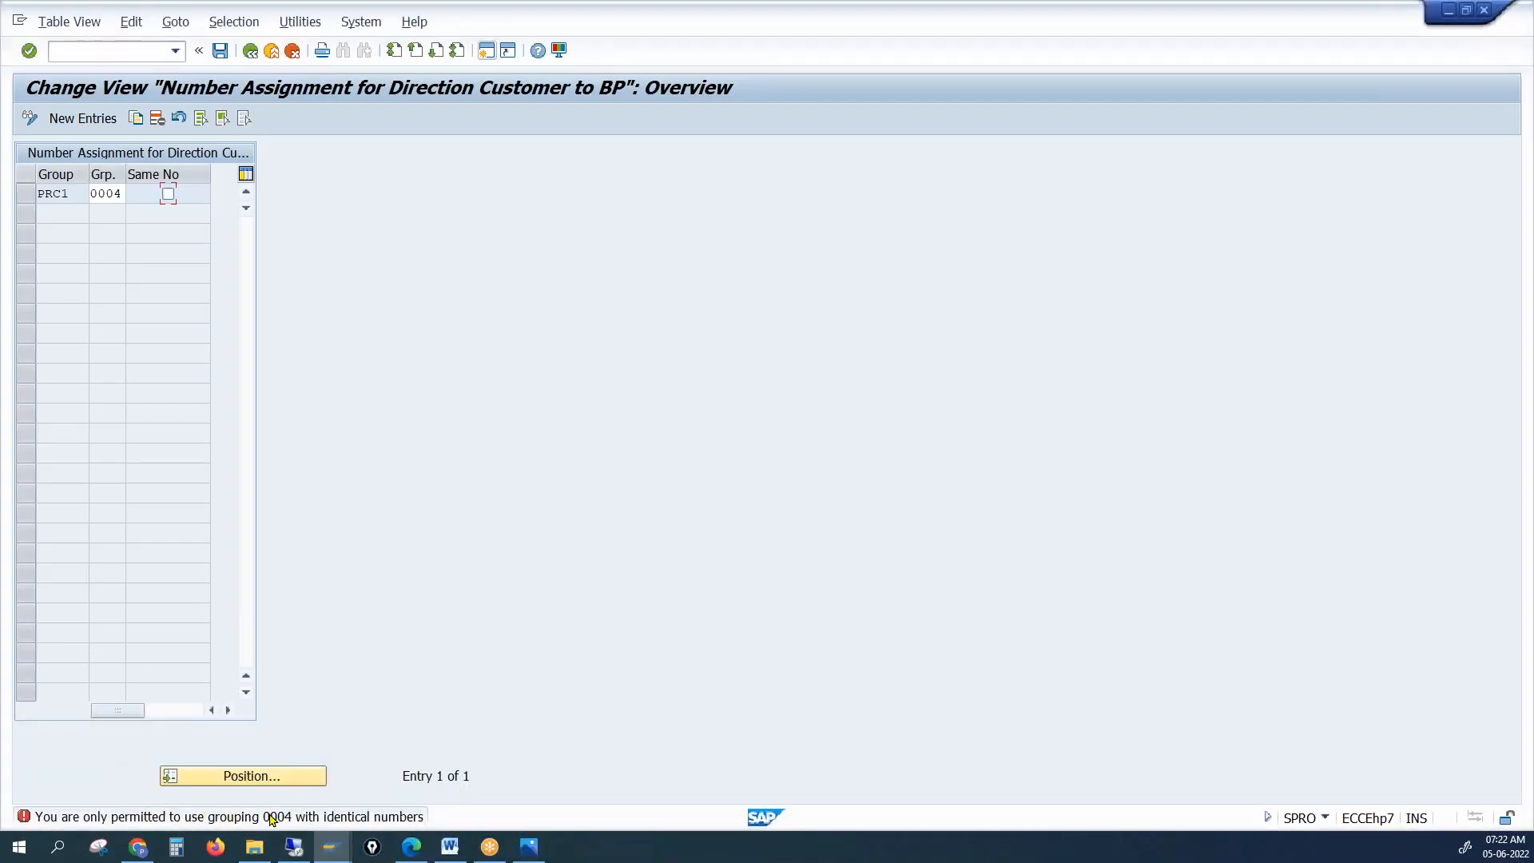
left_click(486, 50)
left_click(249, 53)
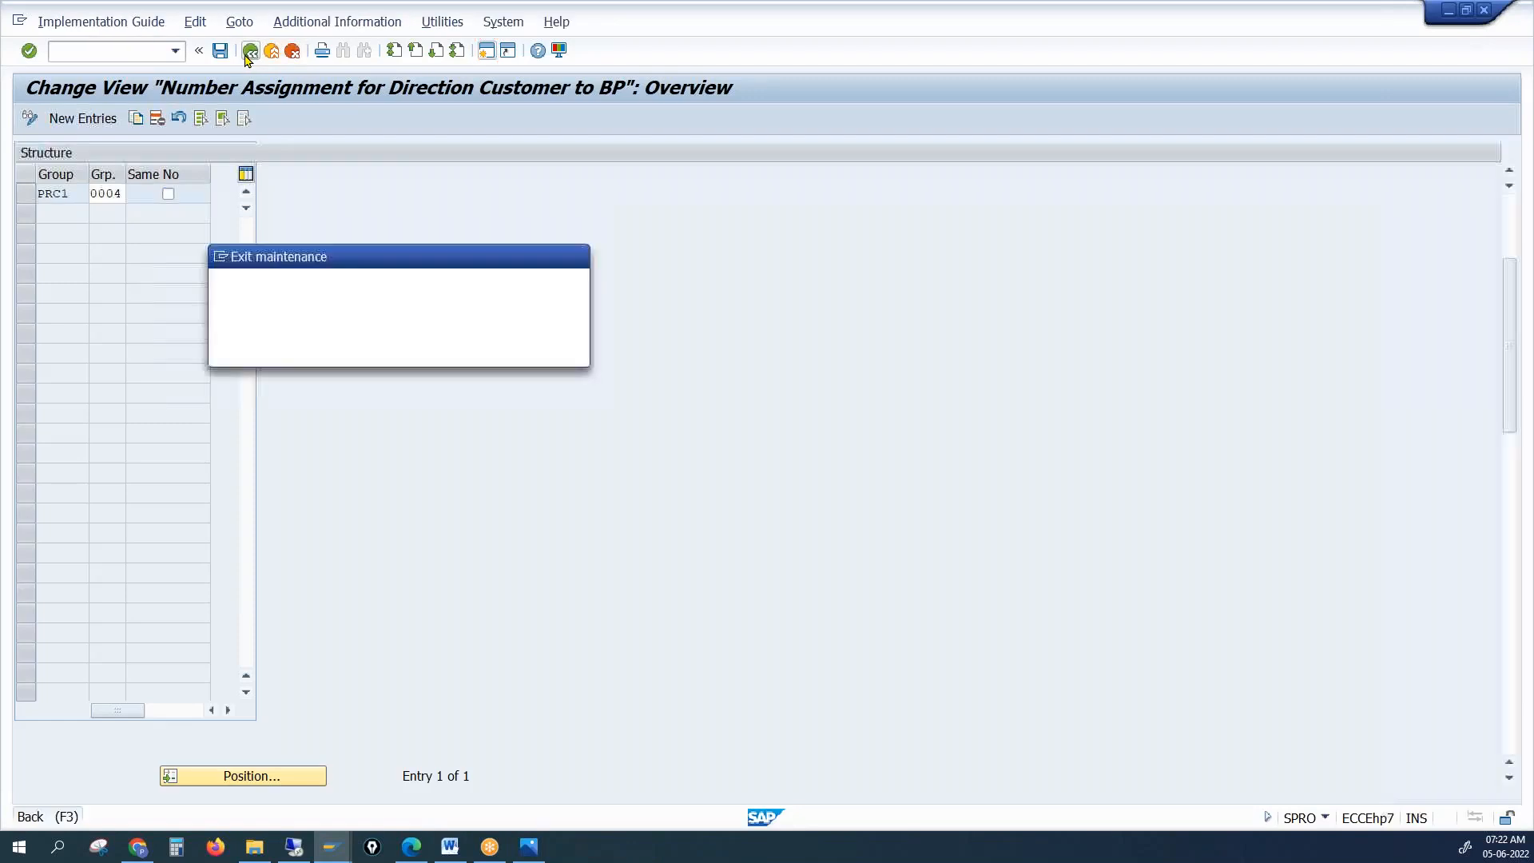
left_click(385, 352)
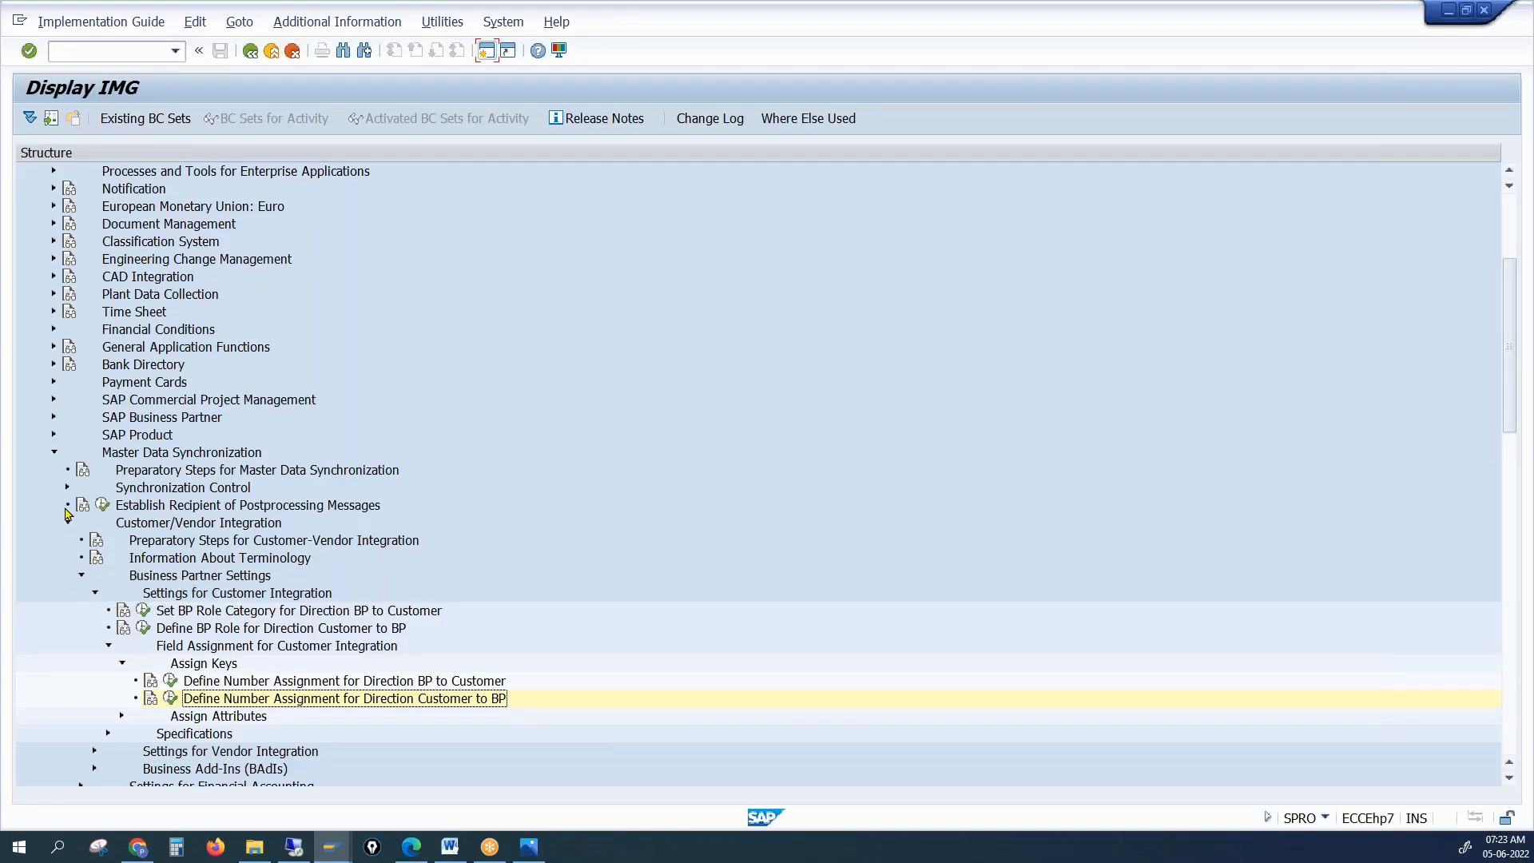
Open Define Groupings and Assign Number Ranges under Business Partner Basic Settings, Number Ranges and Groupings
left_click(54, 417)
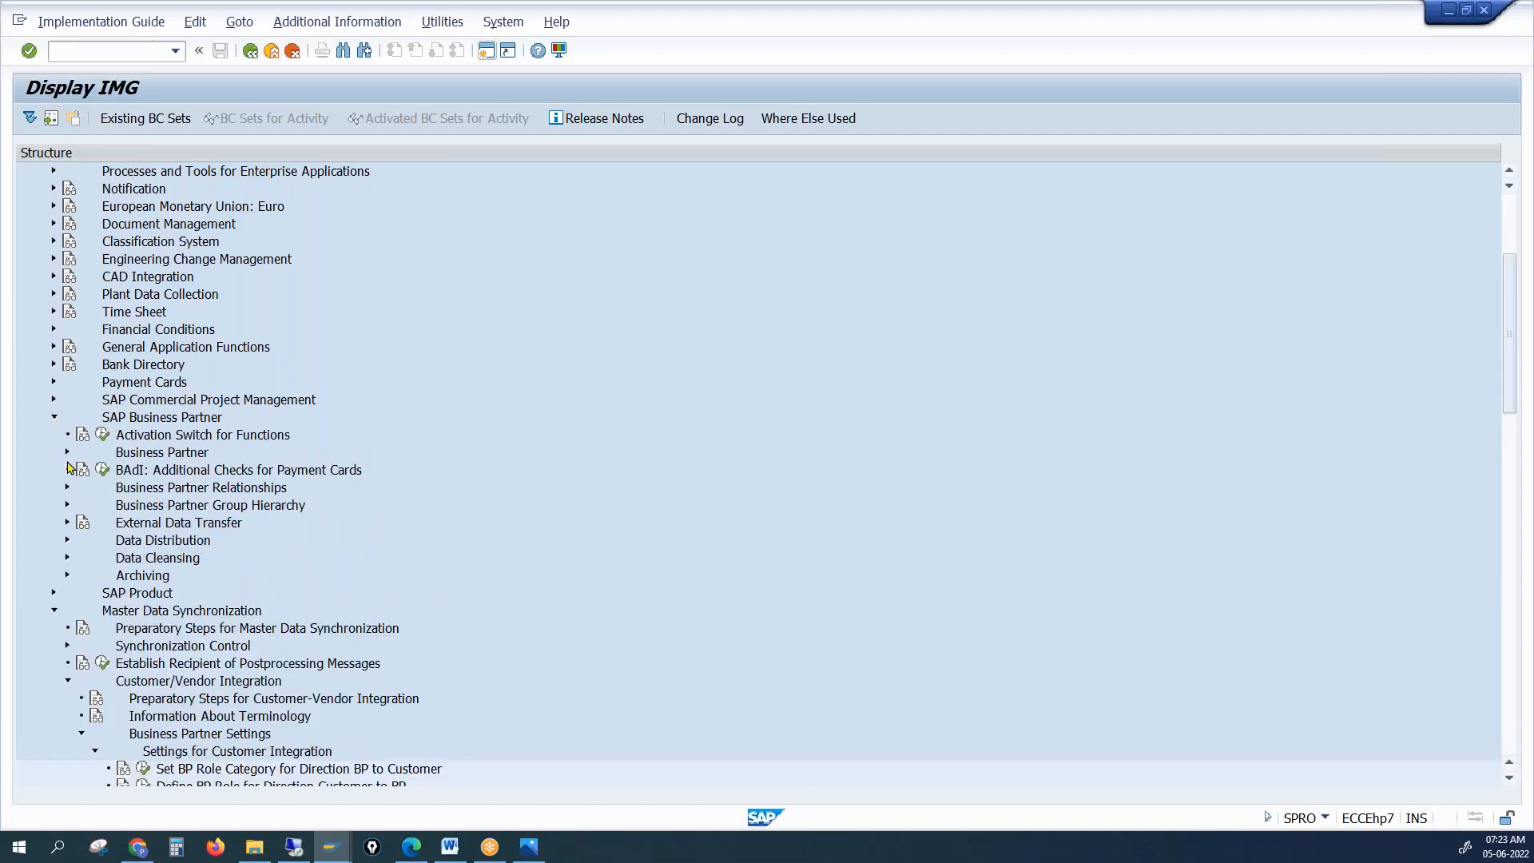
left_click(68, 453)
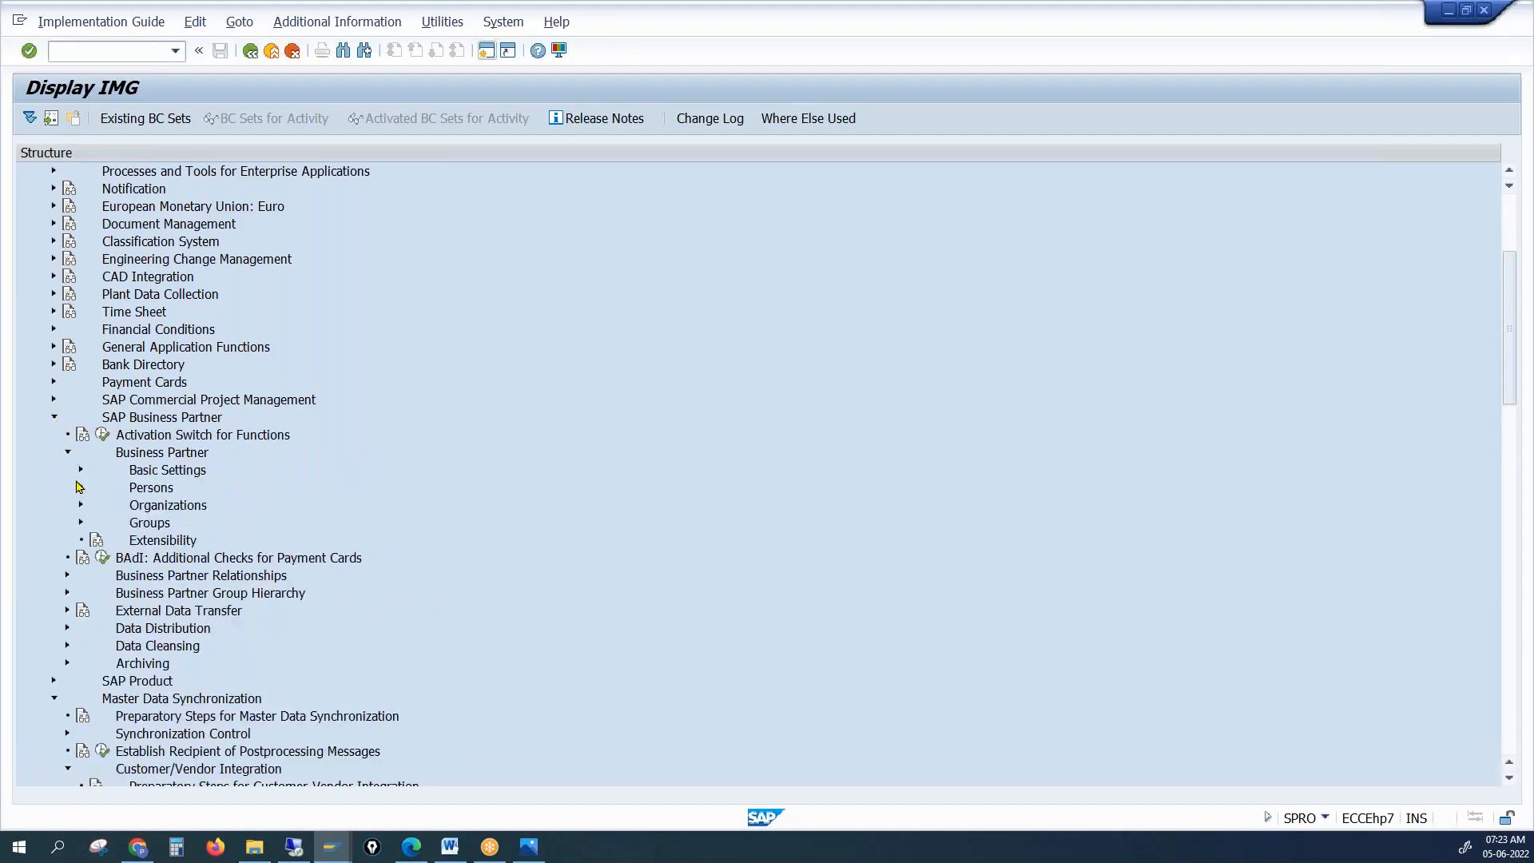
left_click(81, 472)
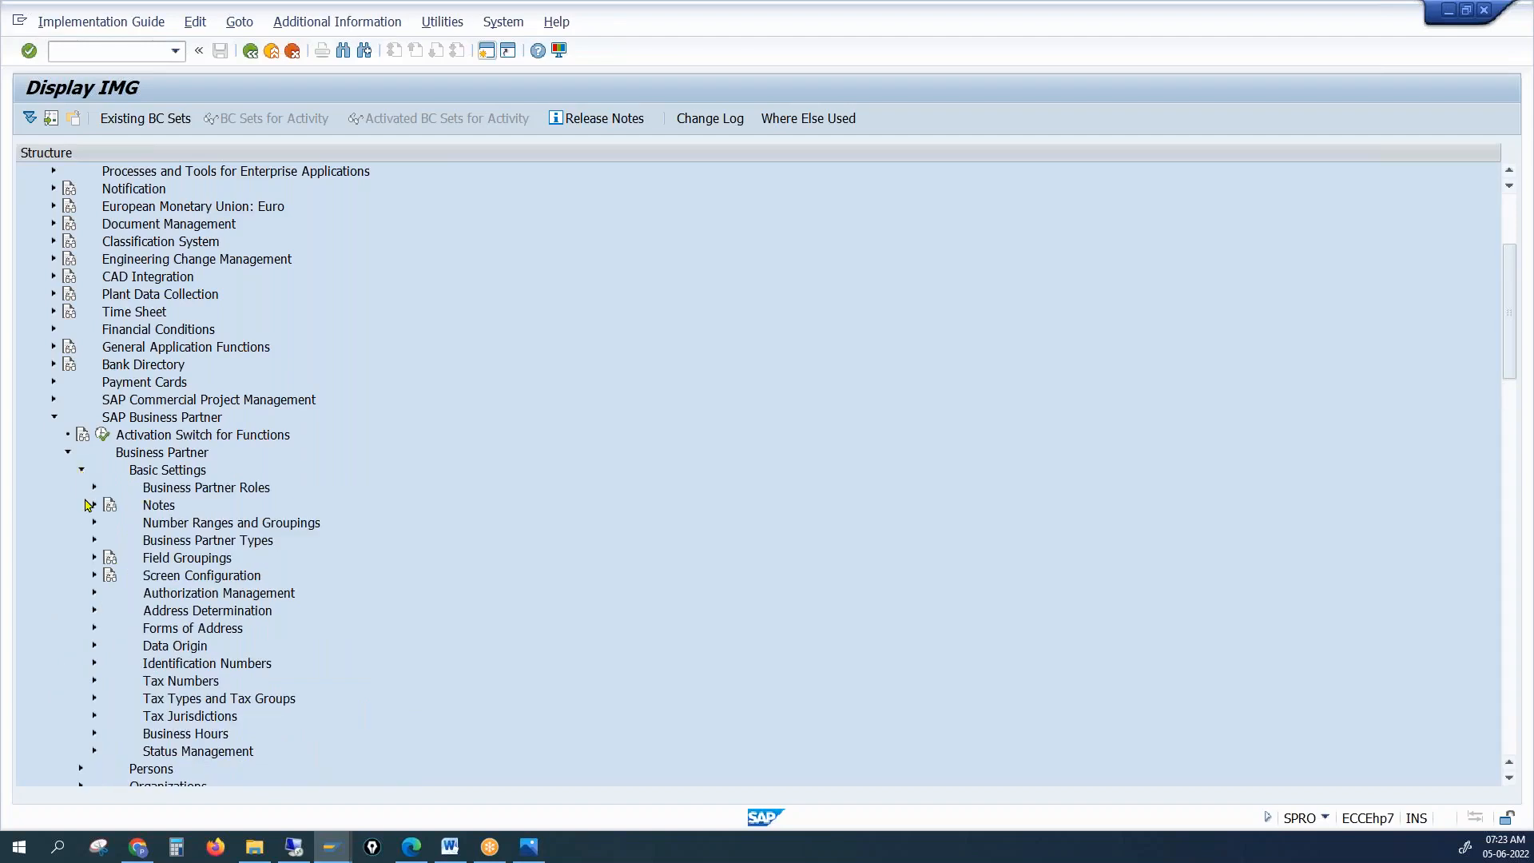
left_click(95, 488)
left_click(94, 488)
left_click(94, 523)
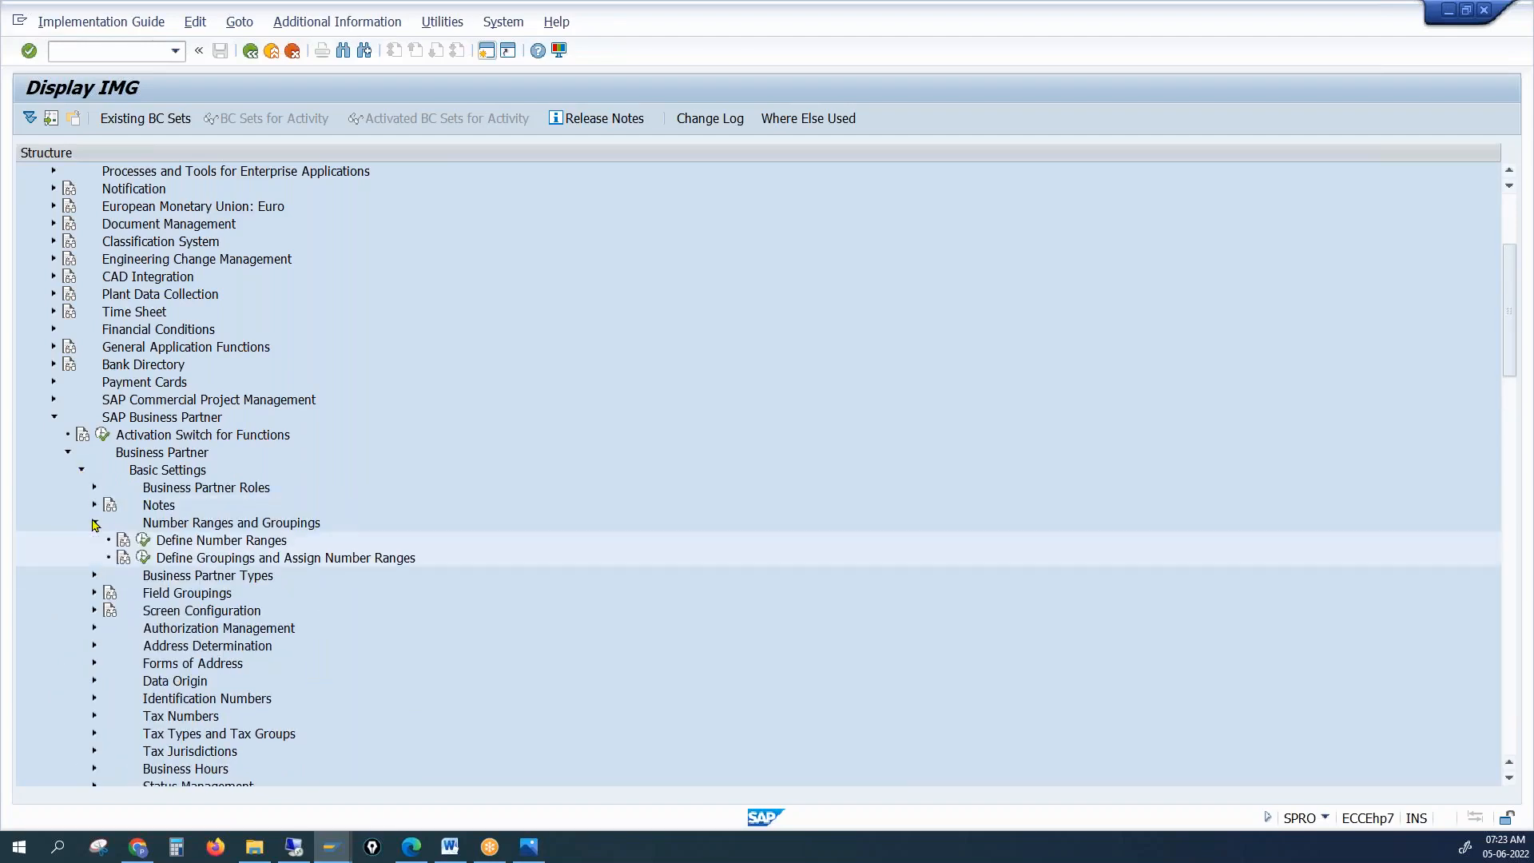
left_click(144, 558)
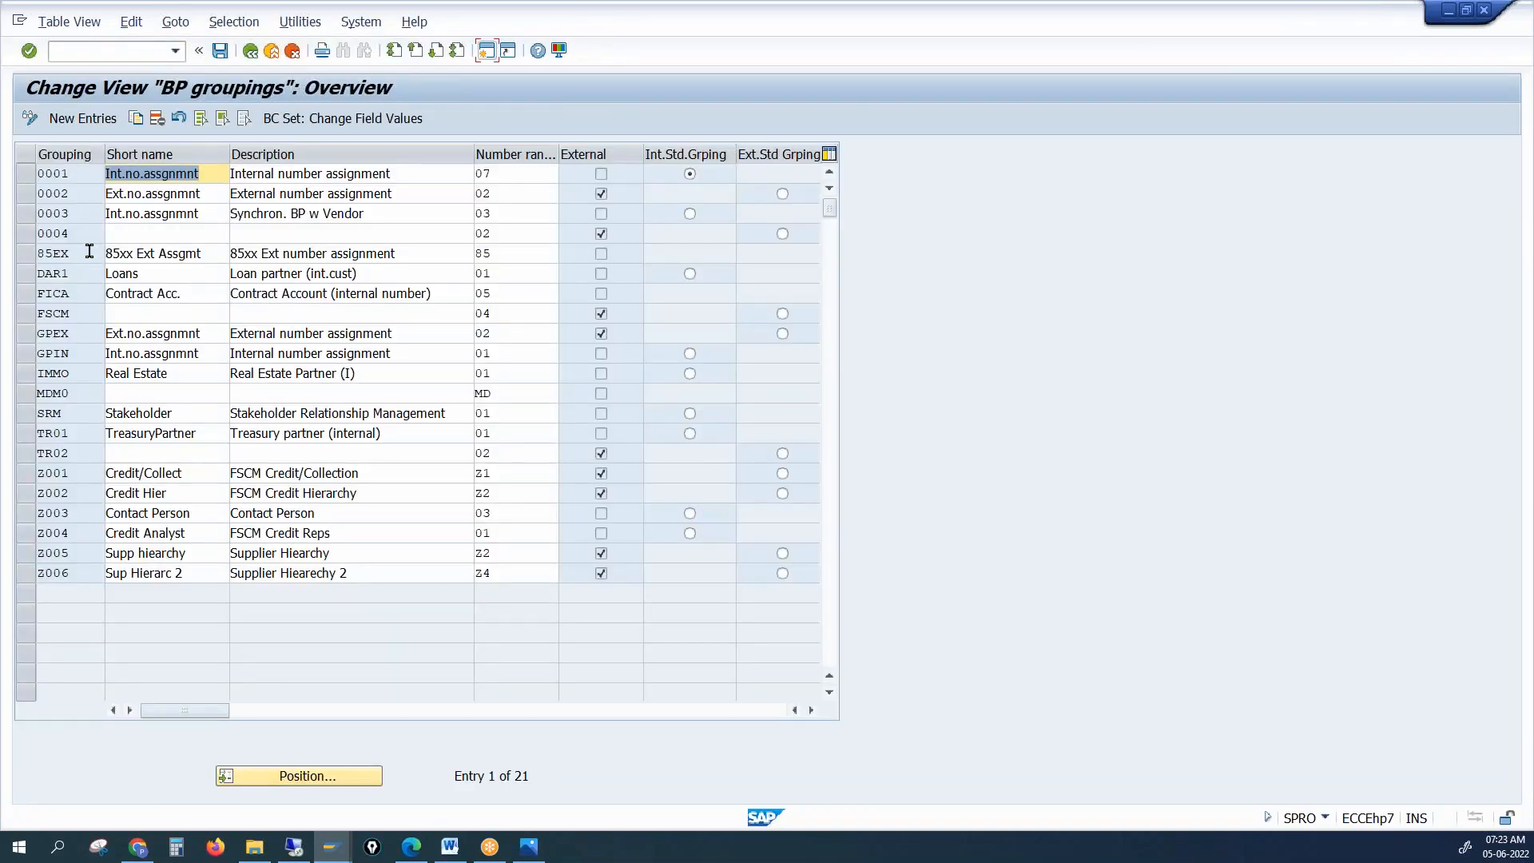
Select grouping 0004's number range cell and open a second SAP session
left_click(86, 233)
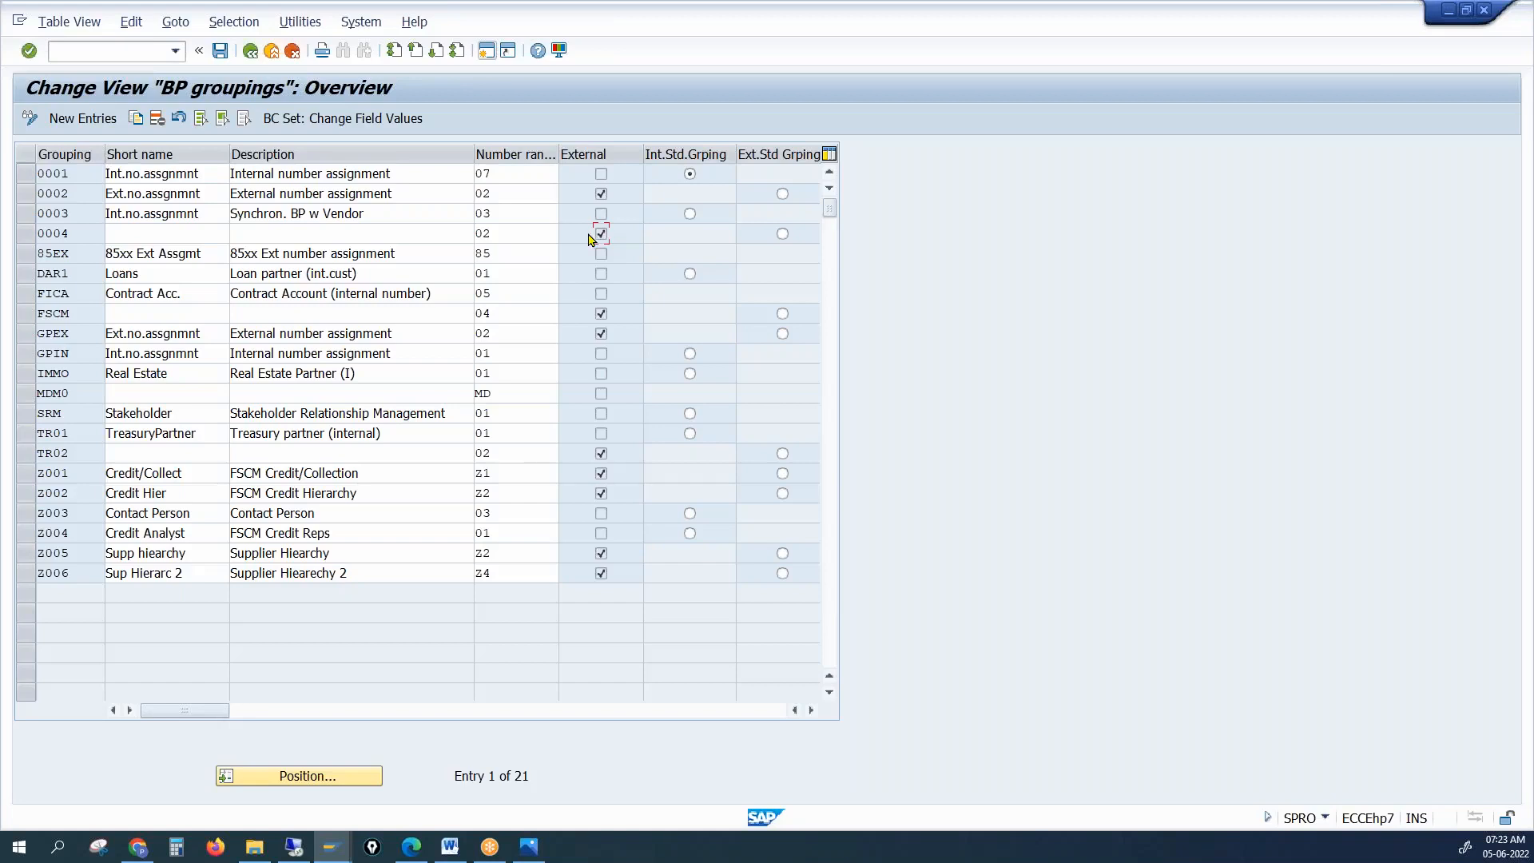
left_click(508, 235)
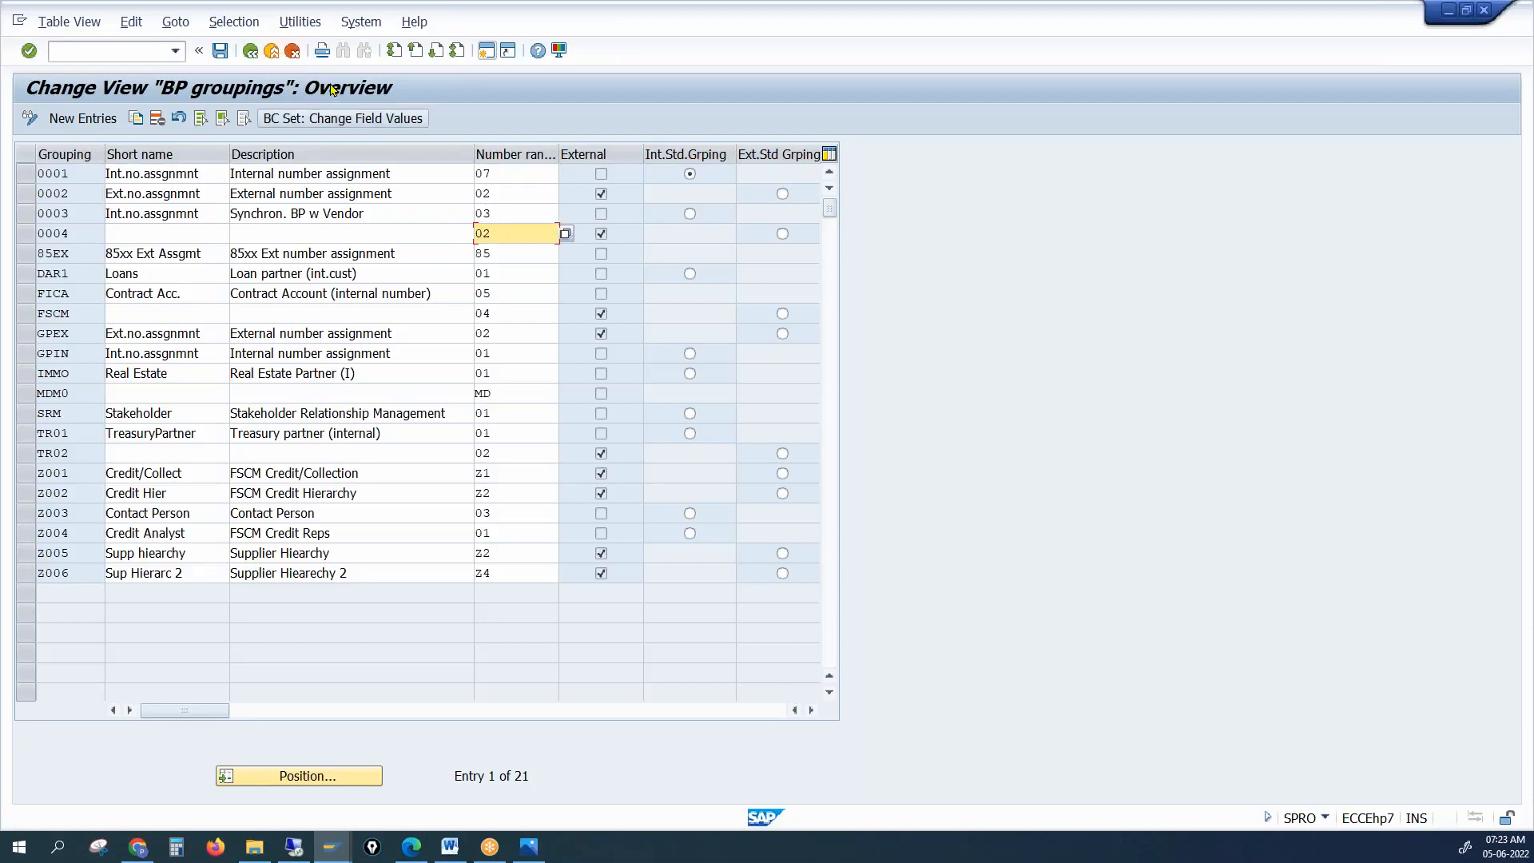
left_click(494, 52)
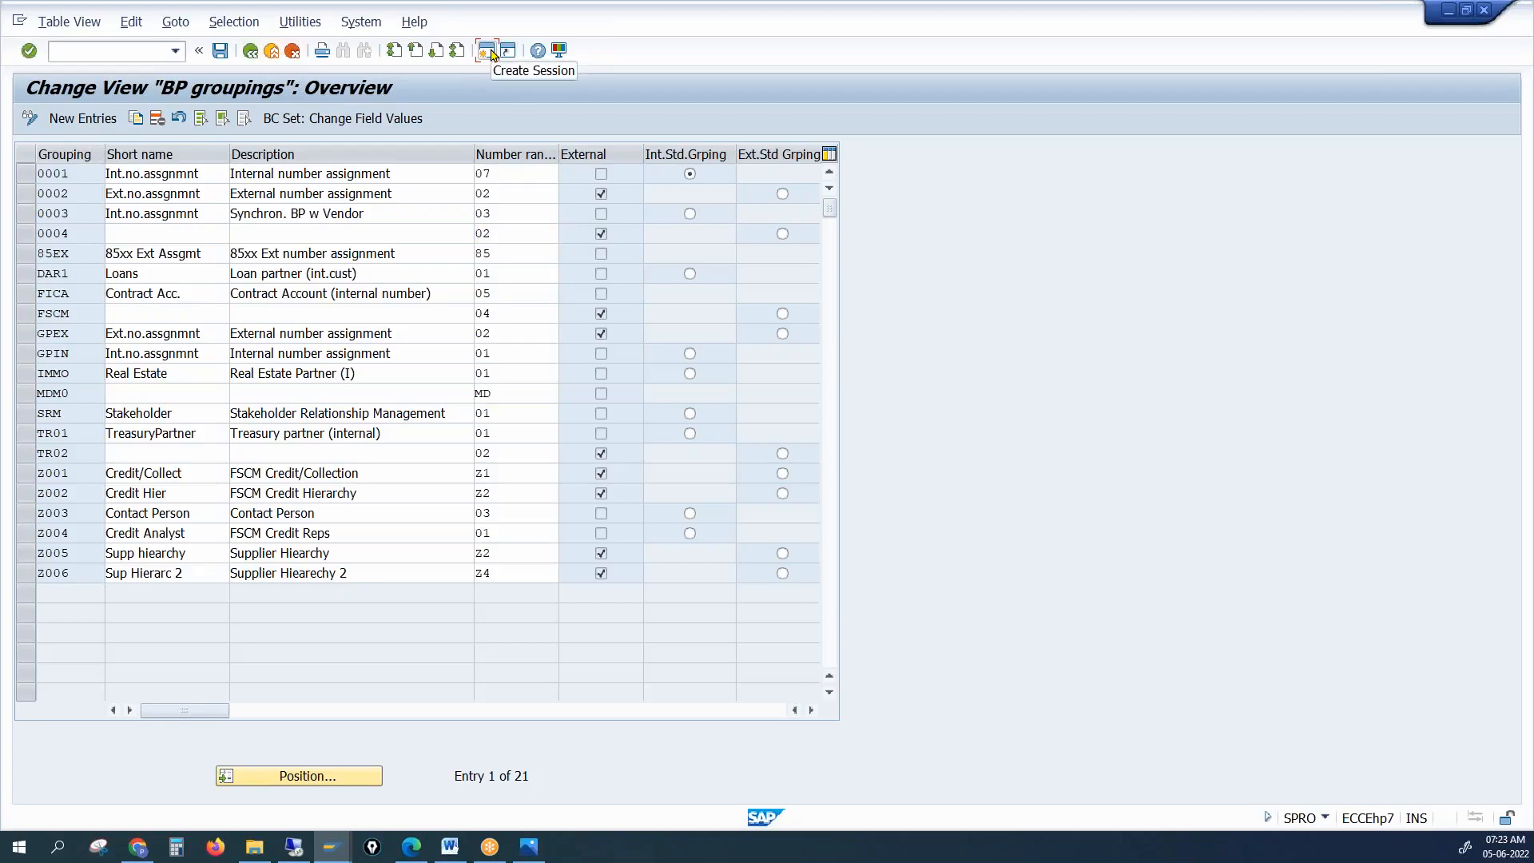
In BUCF, edit the business partner intervals and clear the external flag on interval 02
type("bucf")
key("Return")
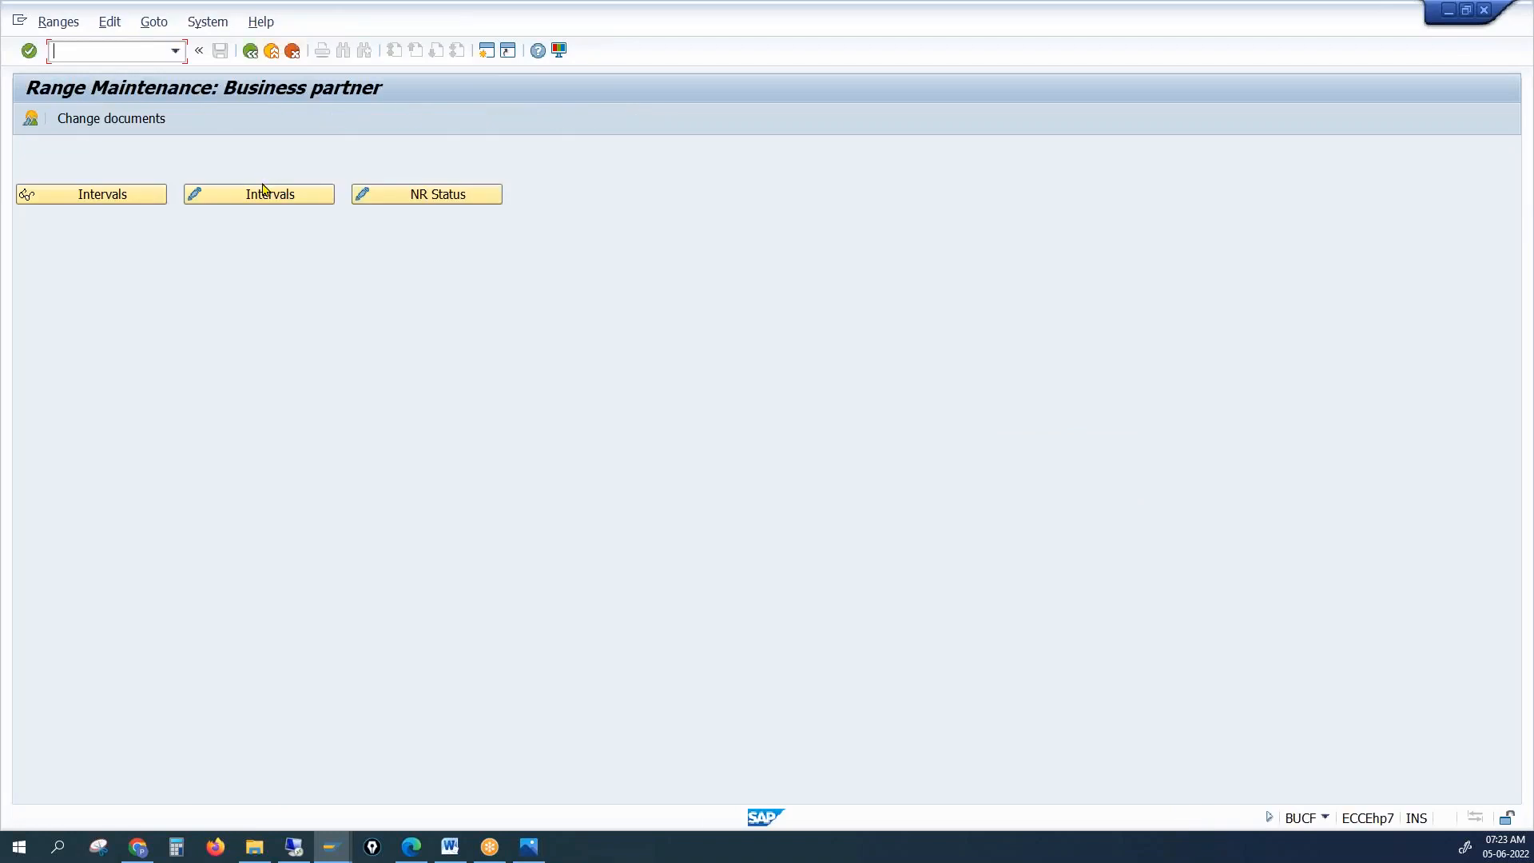
left_click(264, 196)
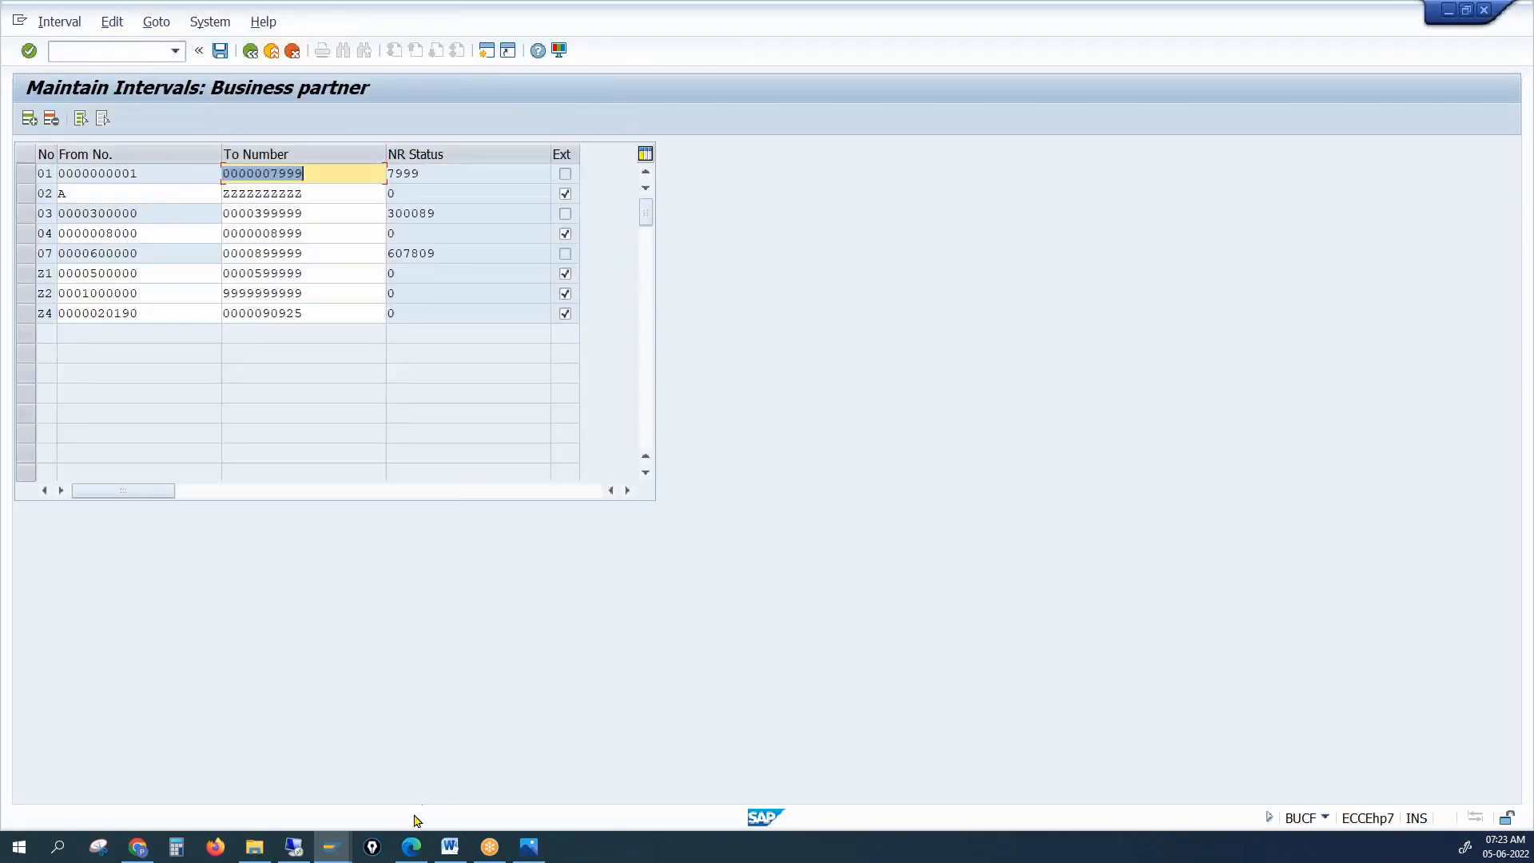
mouse_move(334, 853)
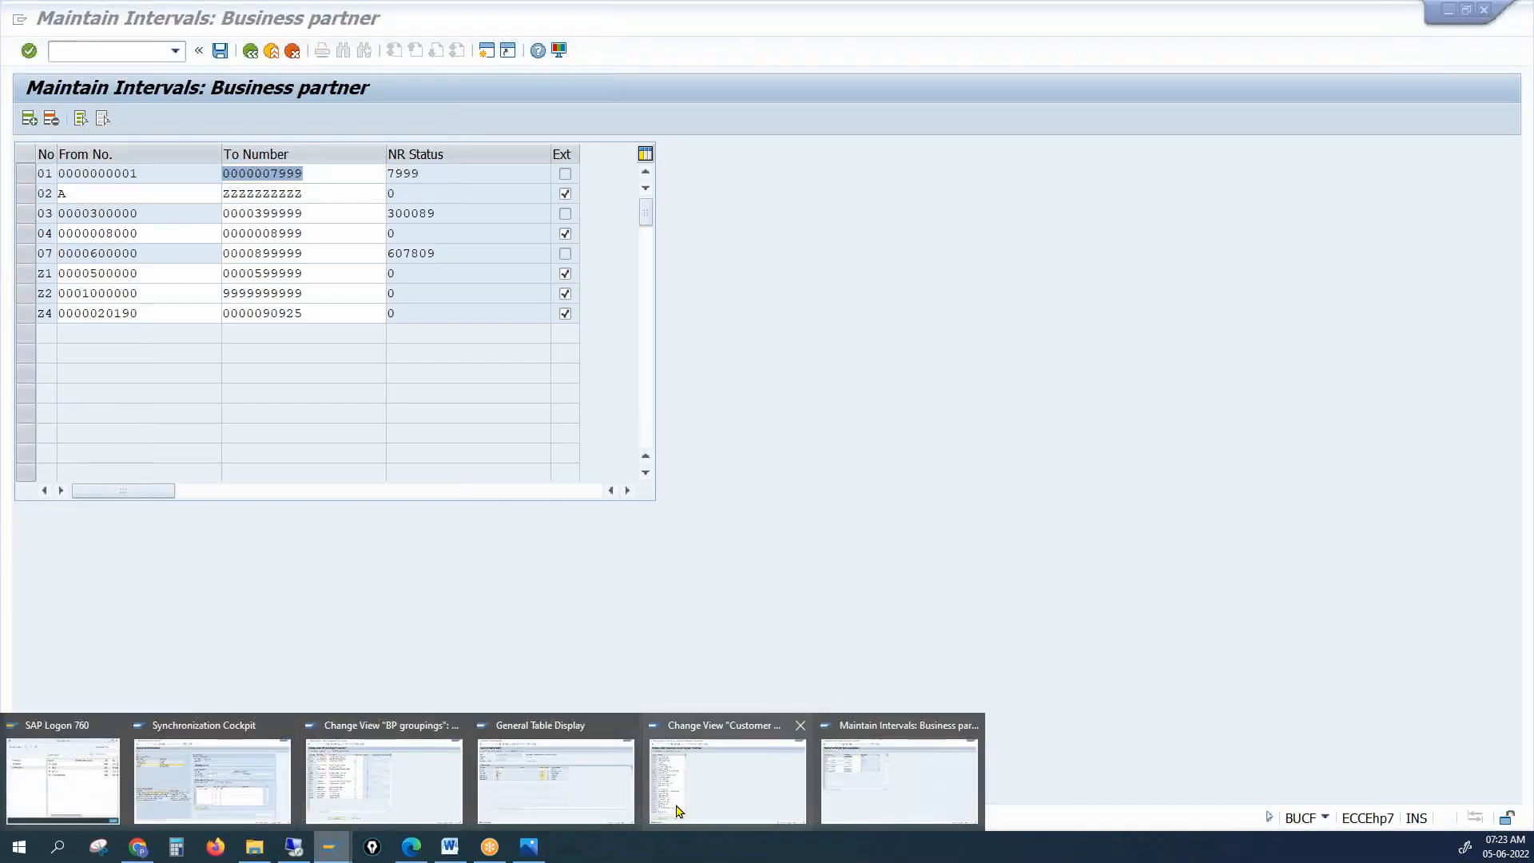
left_click(799, 726)
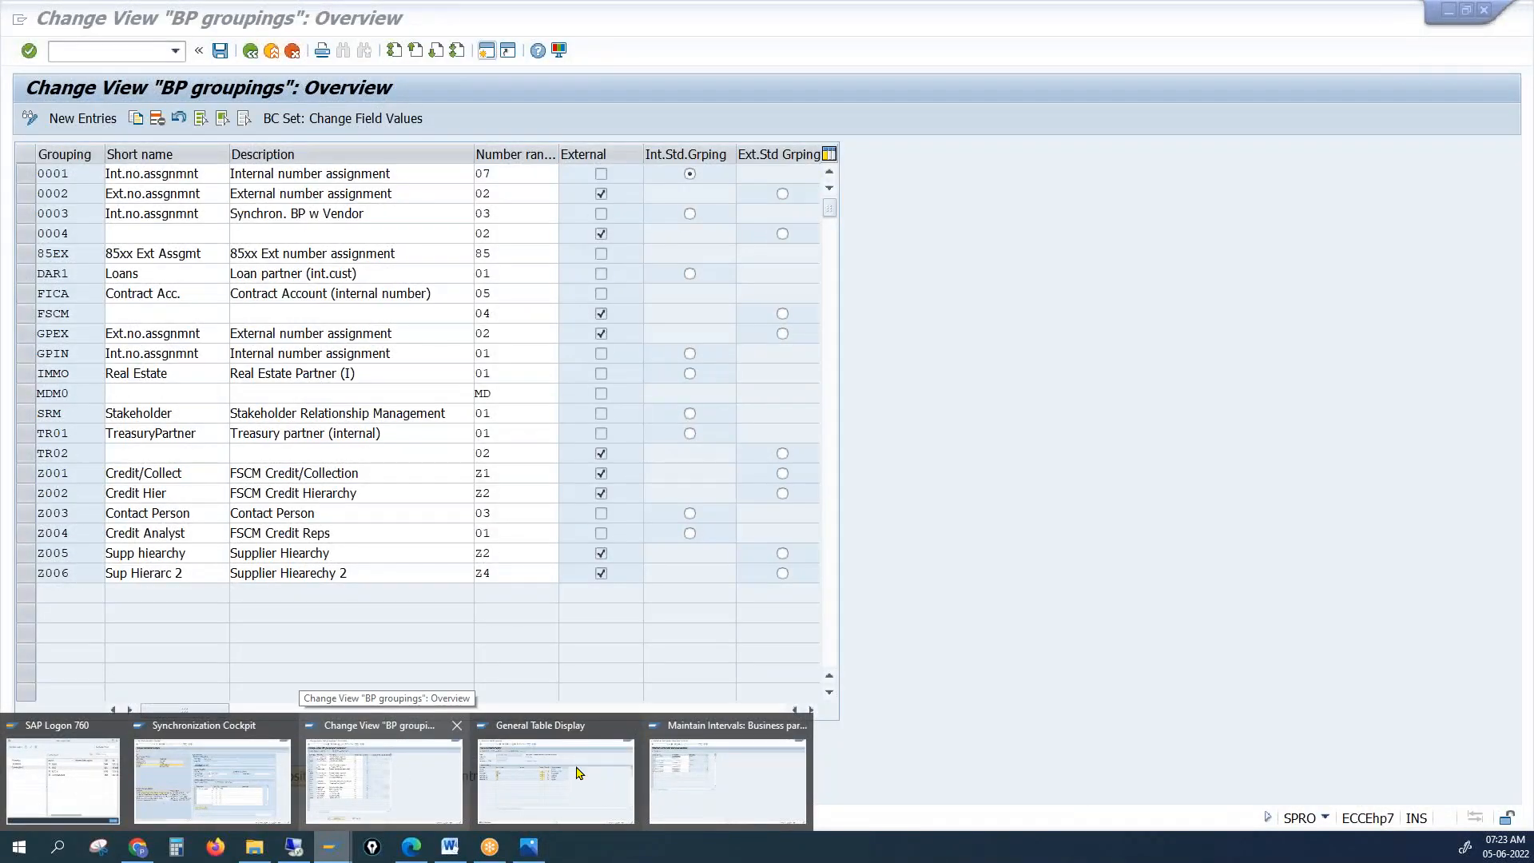
left_click(719, 778)
left_click(117, 194)
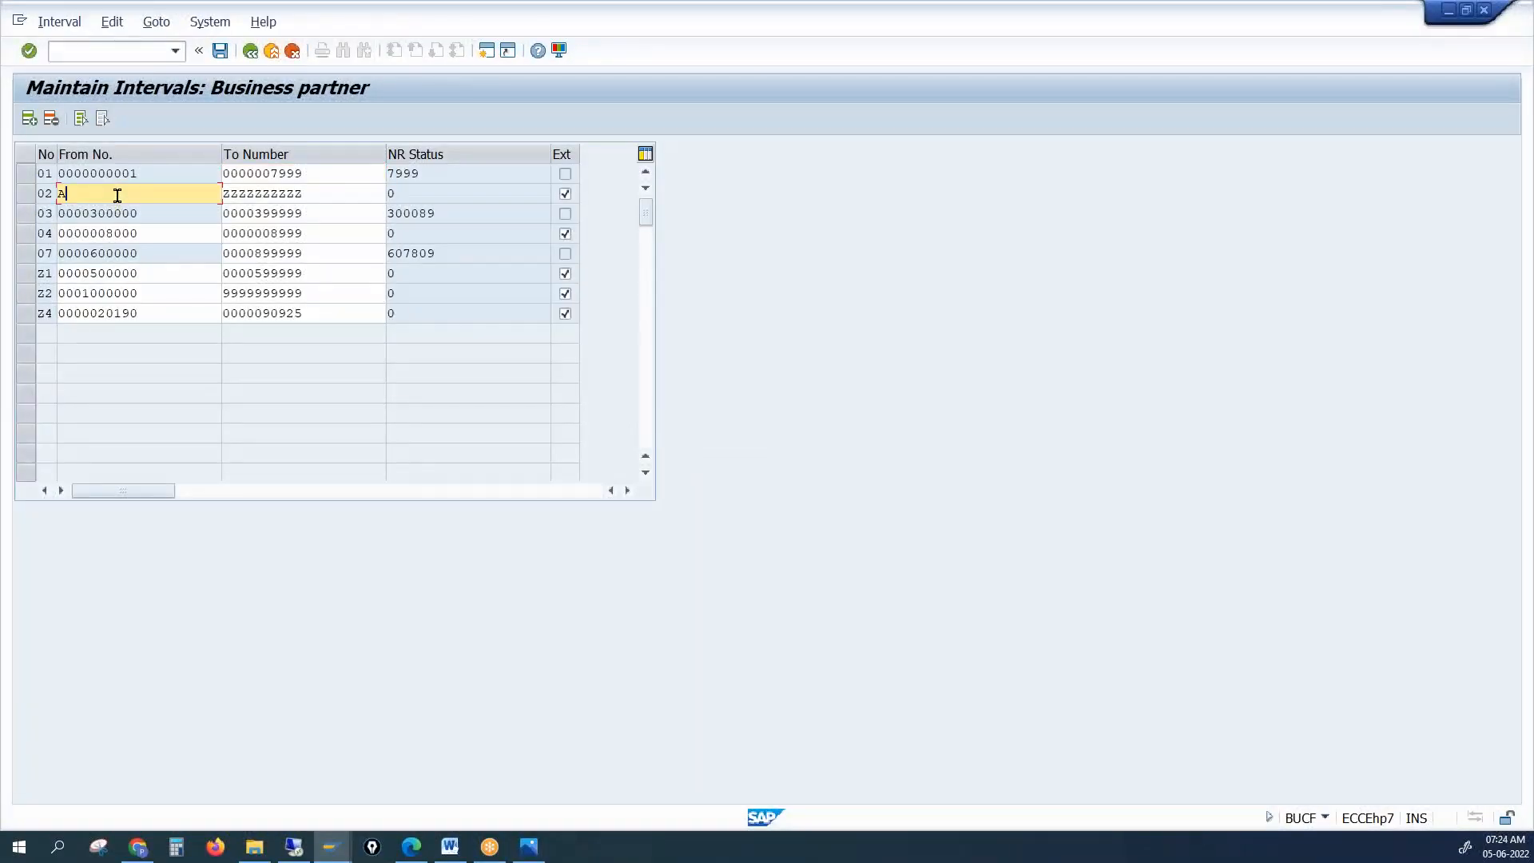
left_click(564, 196)
left_click(565, 195)
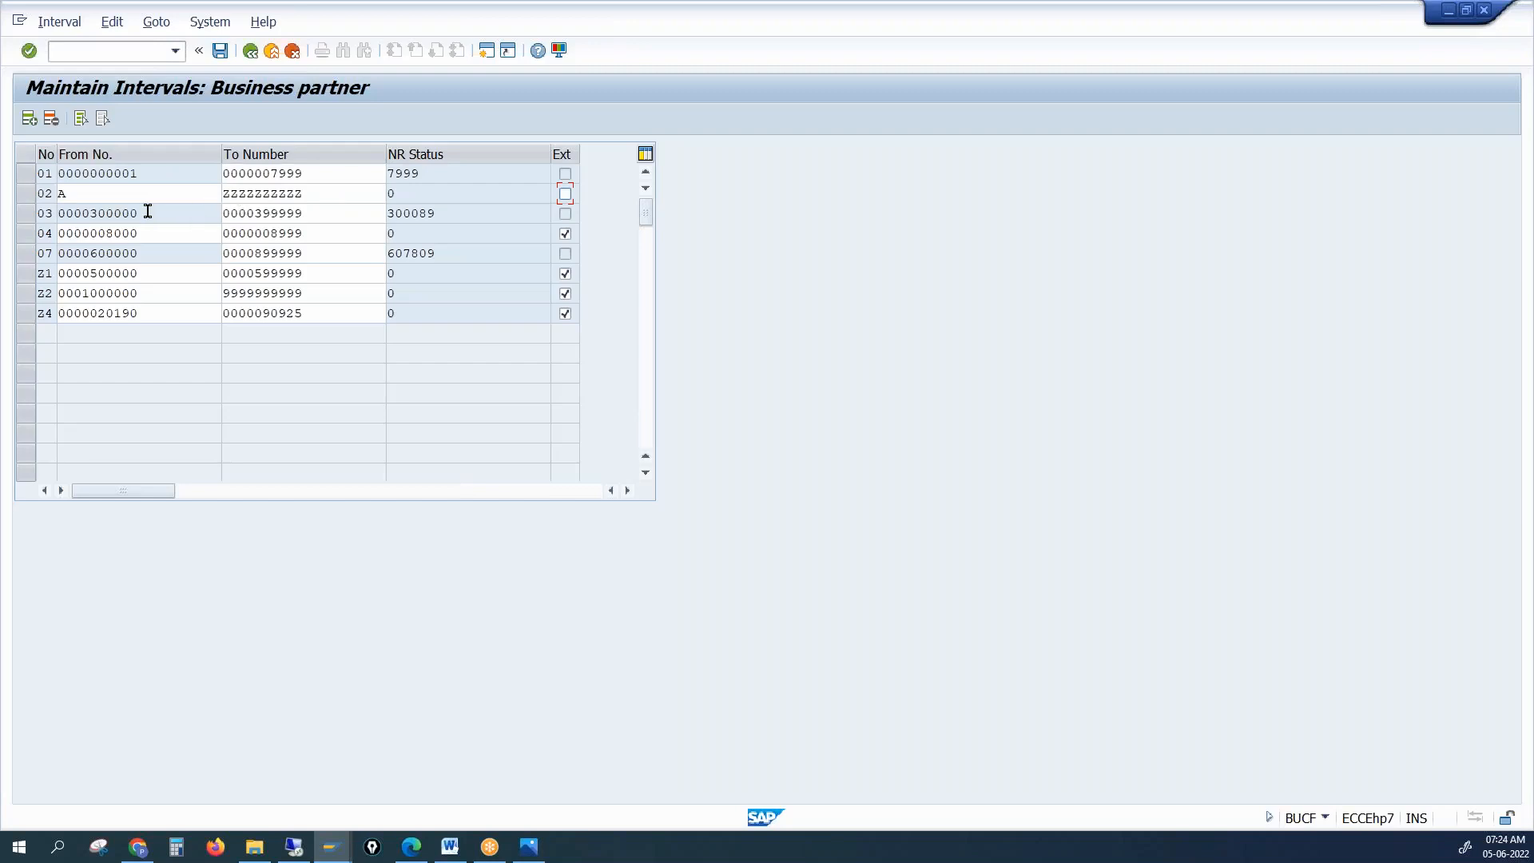
Return to BP groupings and select grouping 0004's number range value 02
left_click(332, 848)
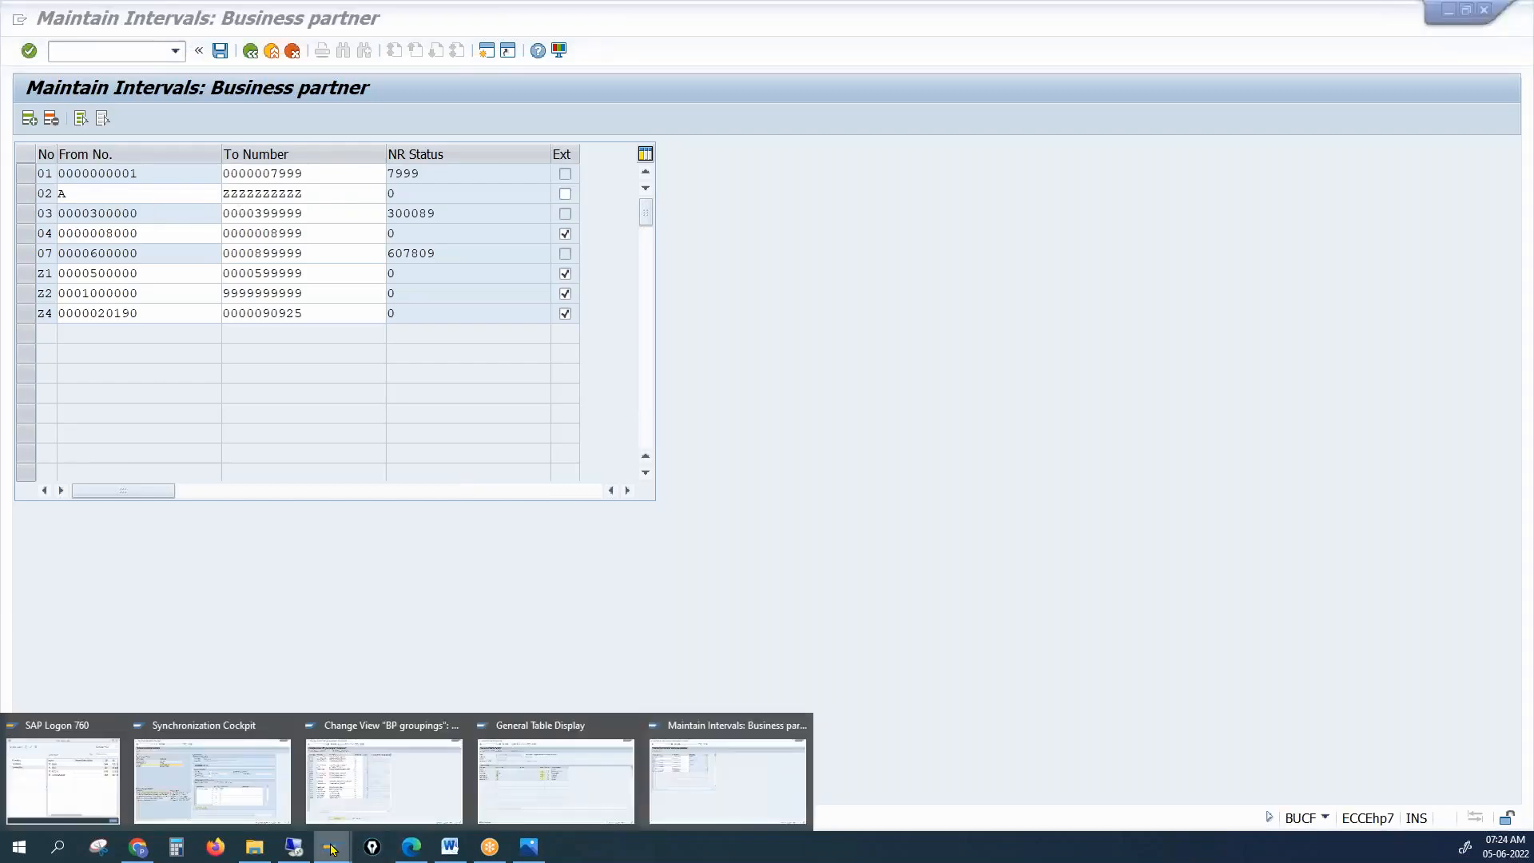
left_click(357, 782)
left_click(505, 237)
left_click_drag(506, 237, 399, 232)
Change grouping 0004's number range to 03 and save under the proposed customizing request
type("03")
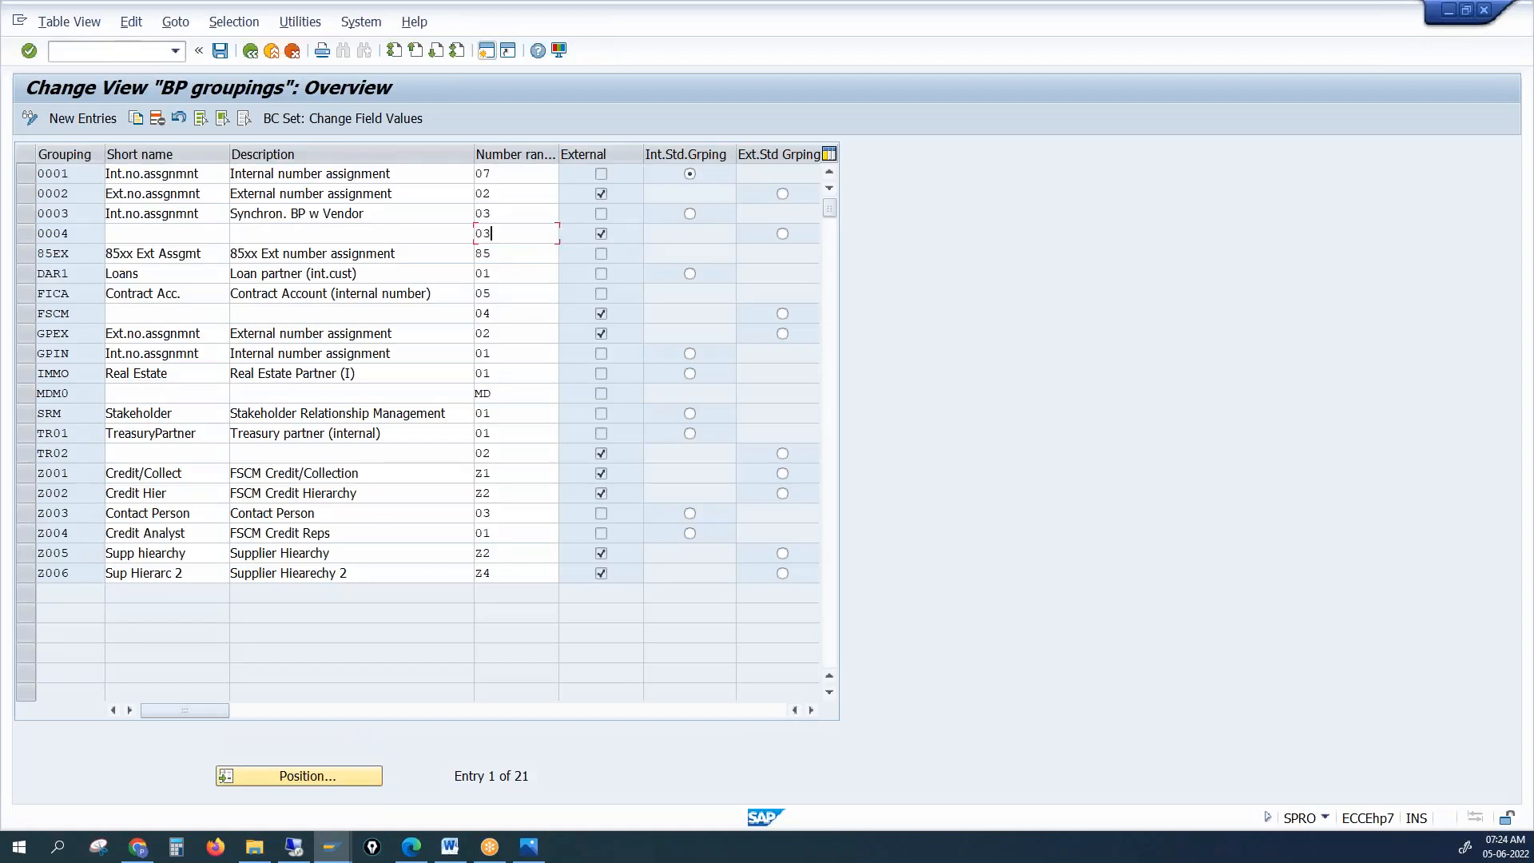
key("Return")
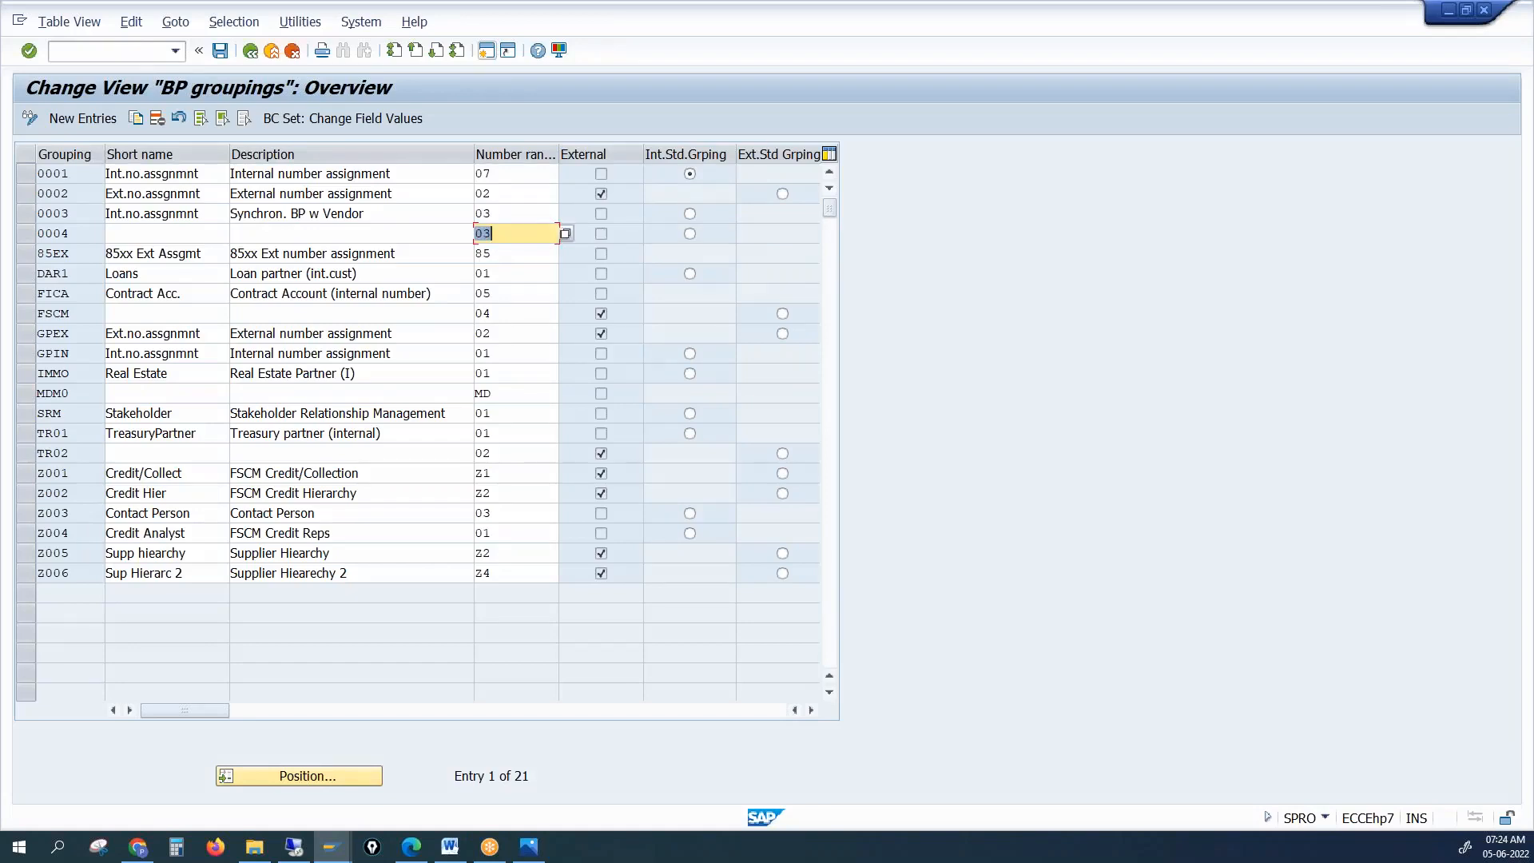
left_click(220, 51)
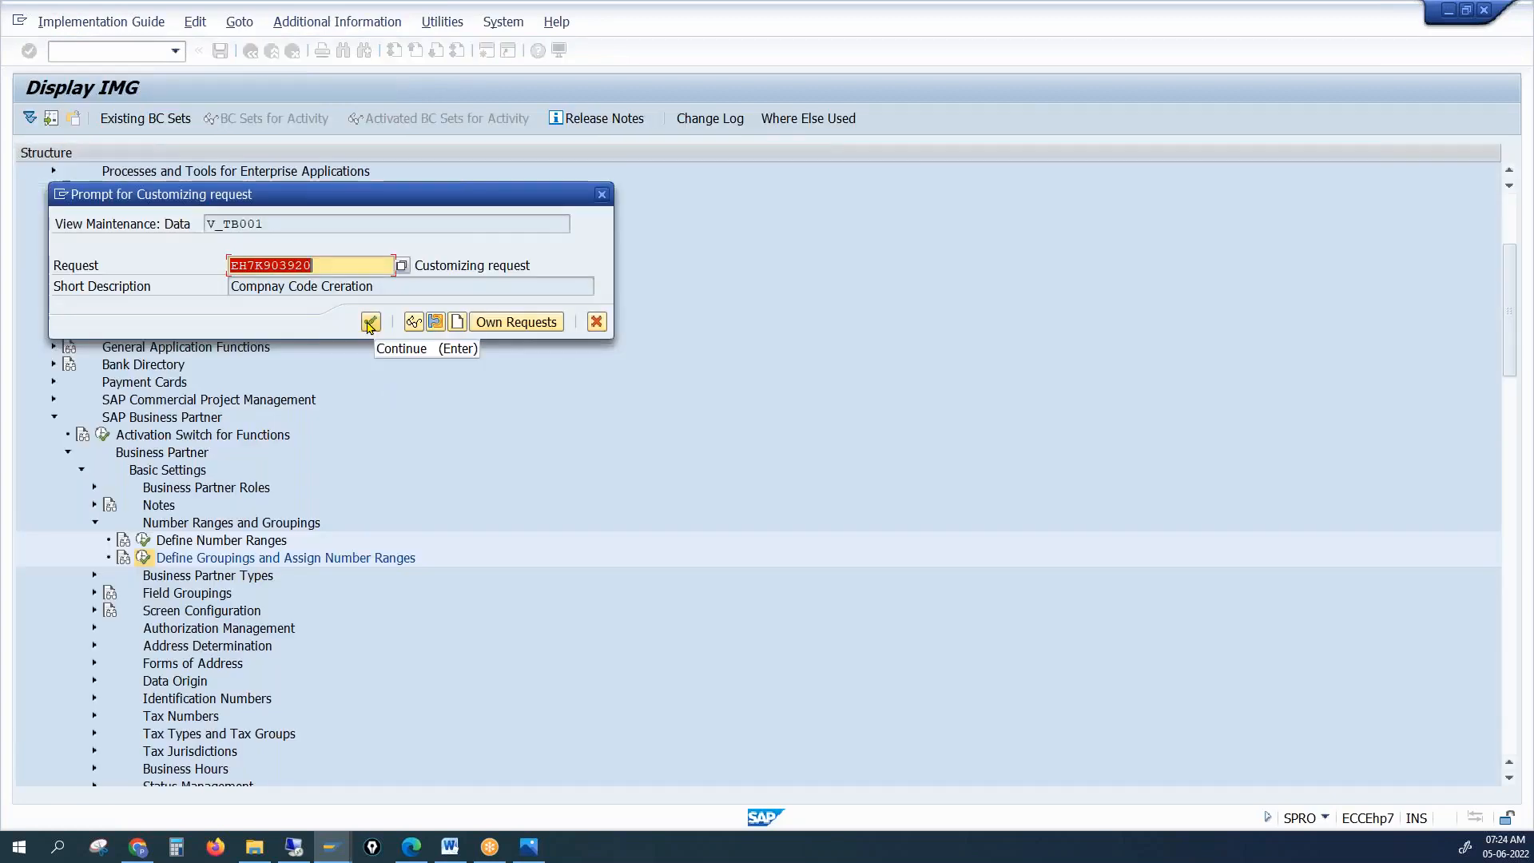
left_click(370, 321)
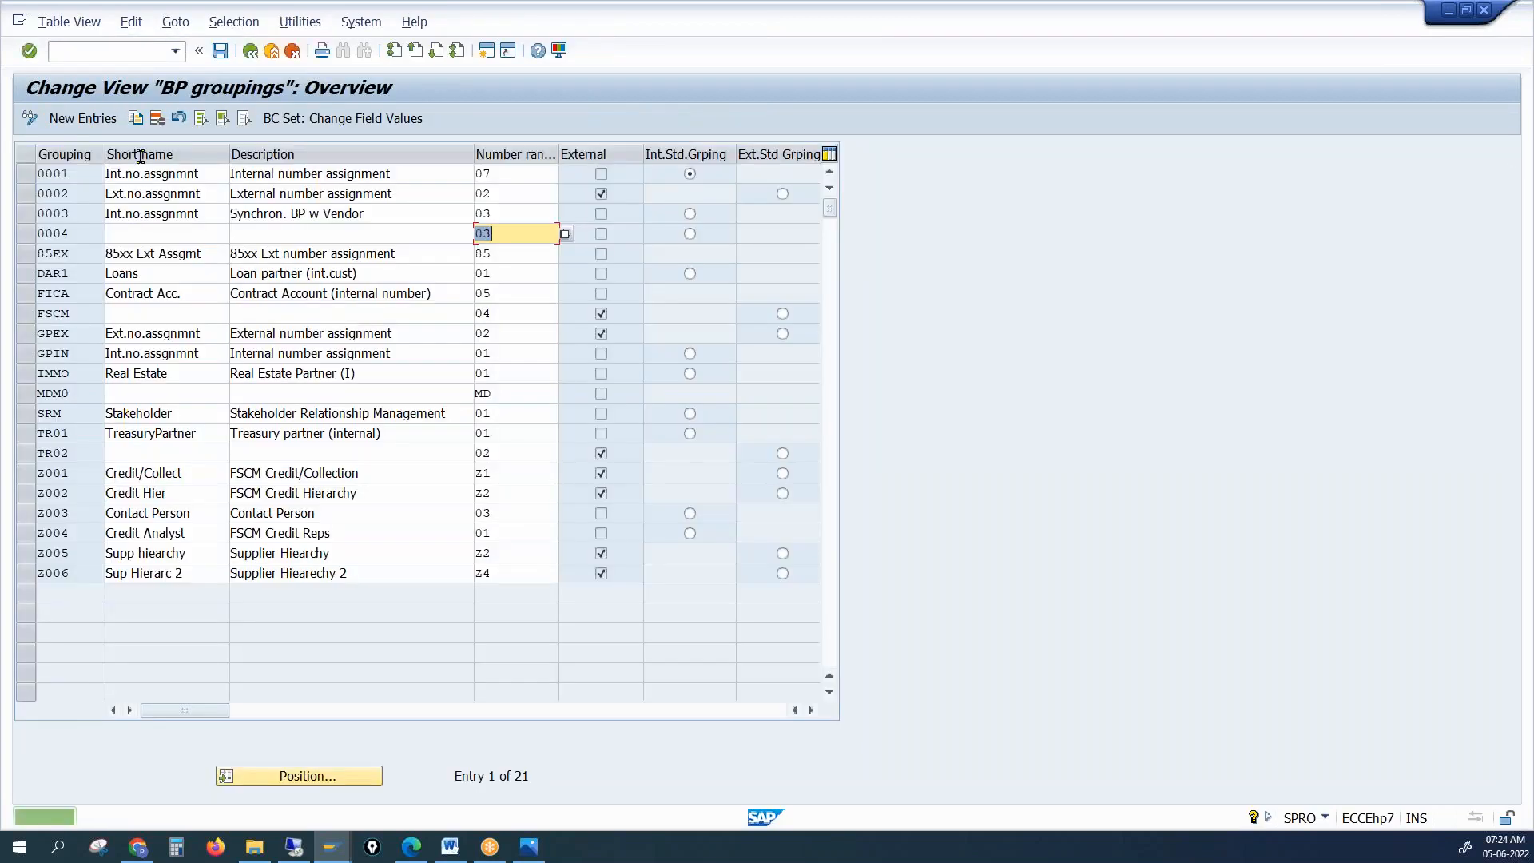
Go back from the BP groupings window to the implementation guide tree
left_click(334, 854)
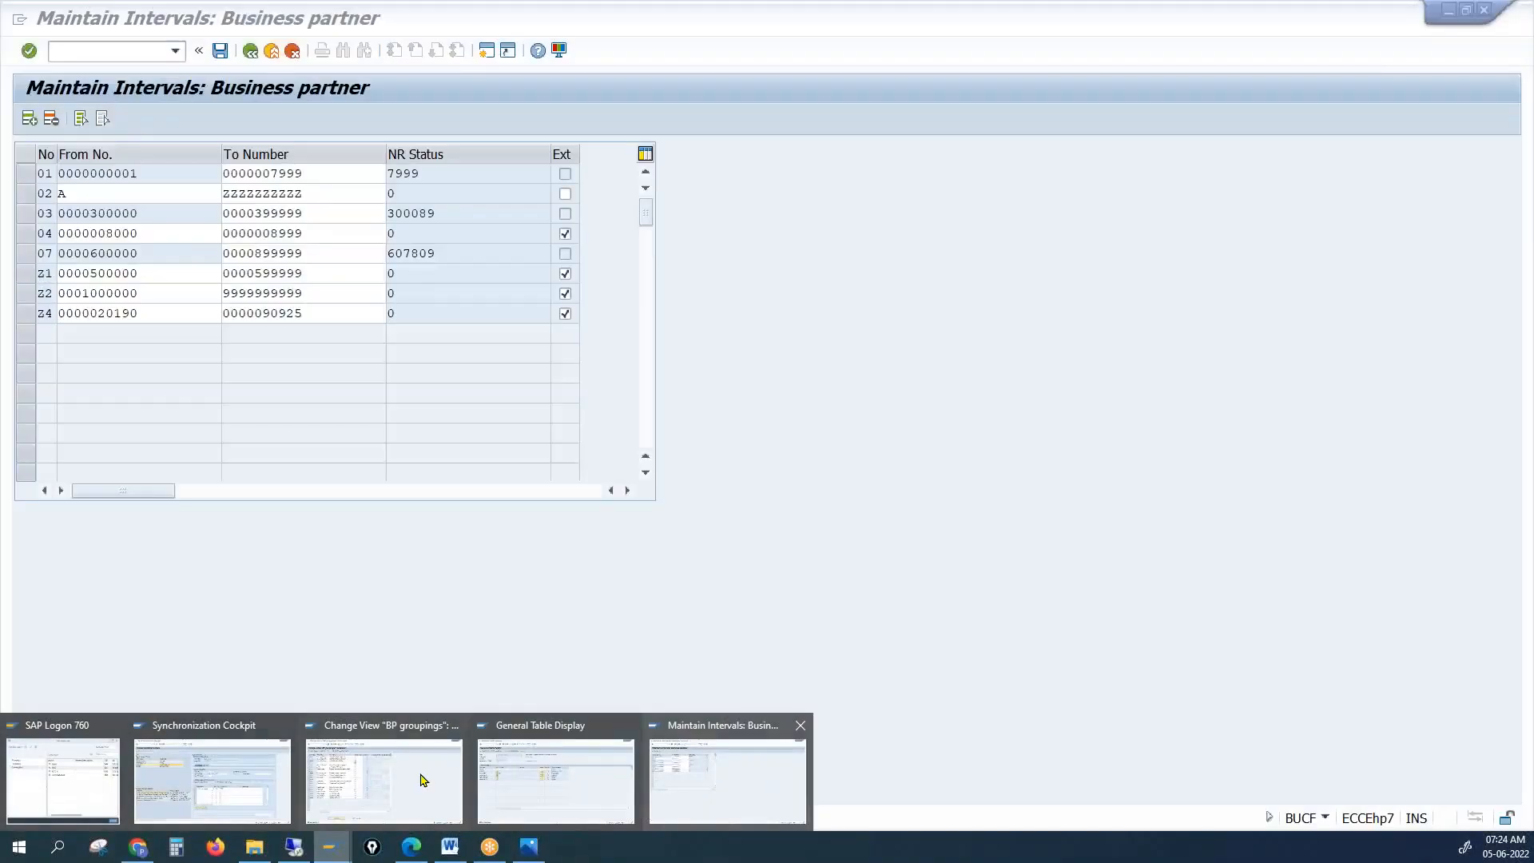
left_click(310, 787)
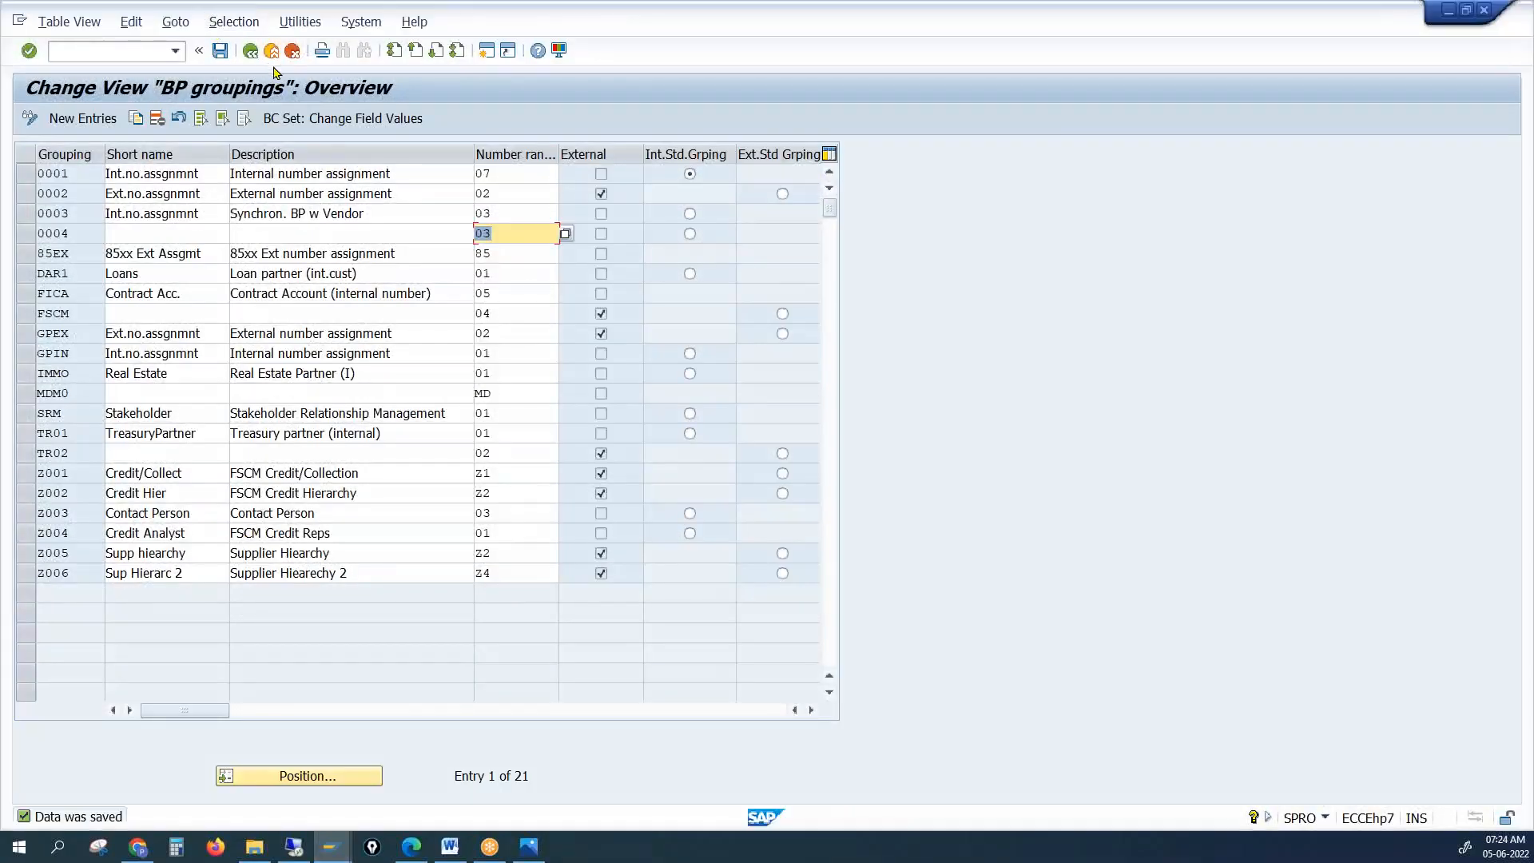
left_click(251, 51)
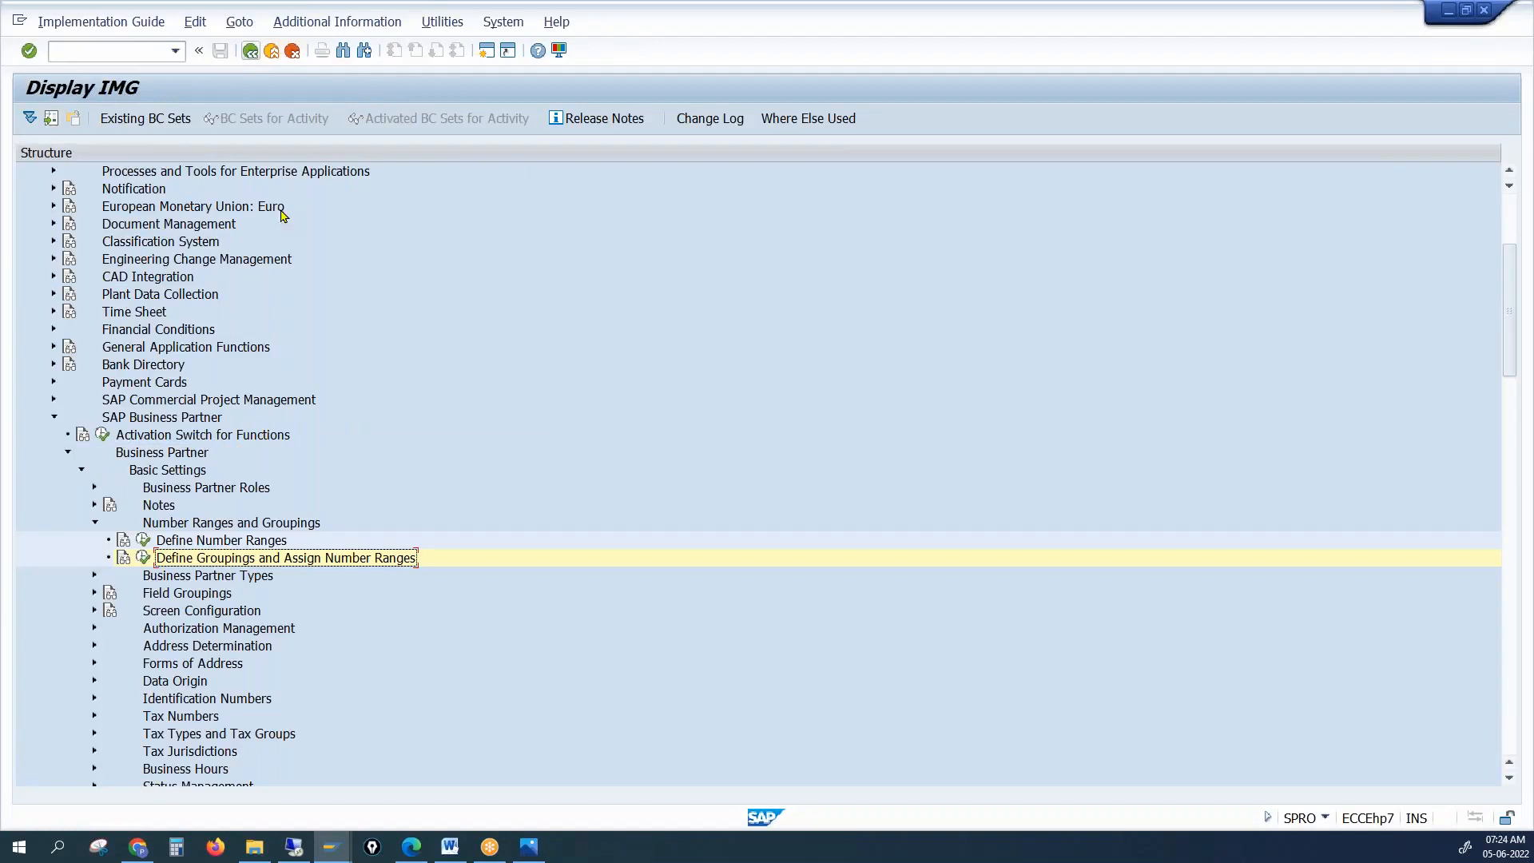
Open Define Number Assignment for Direction Customer to BP in the IMG
left_click(53, 419)
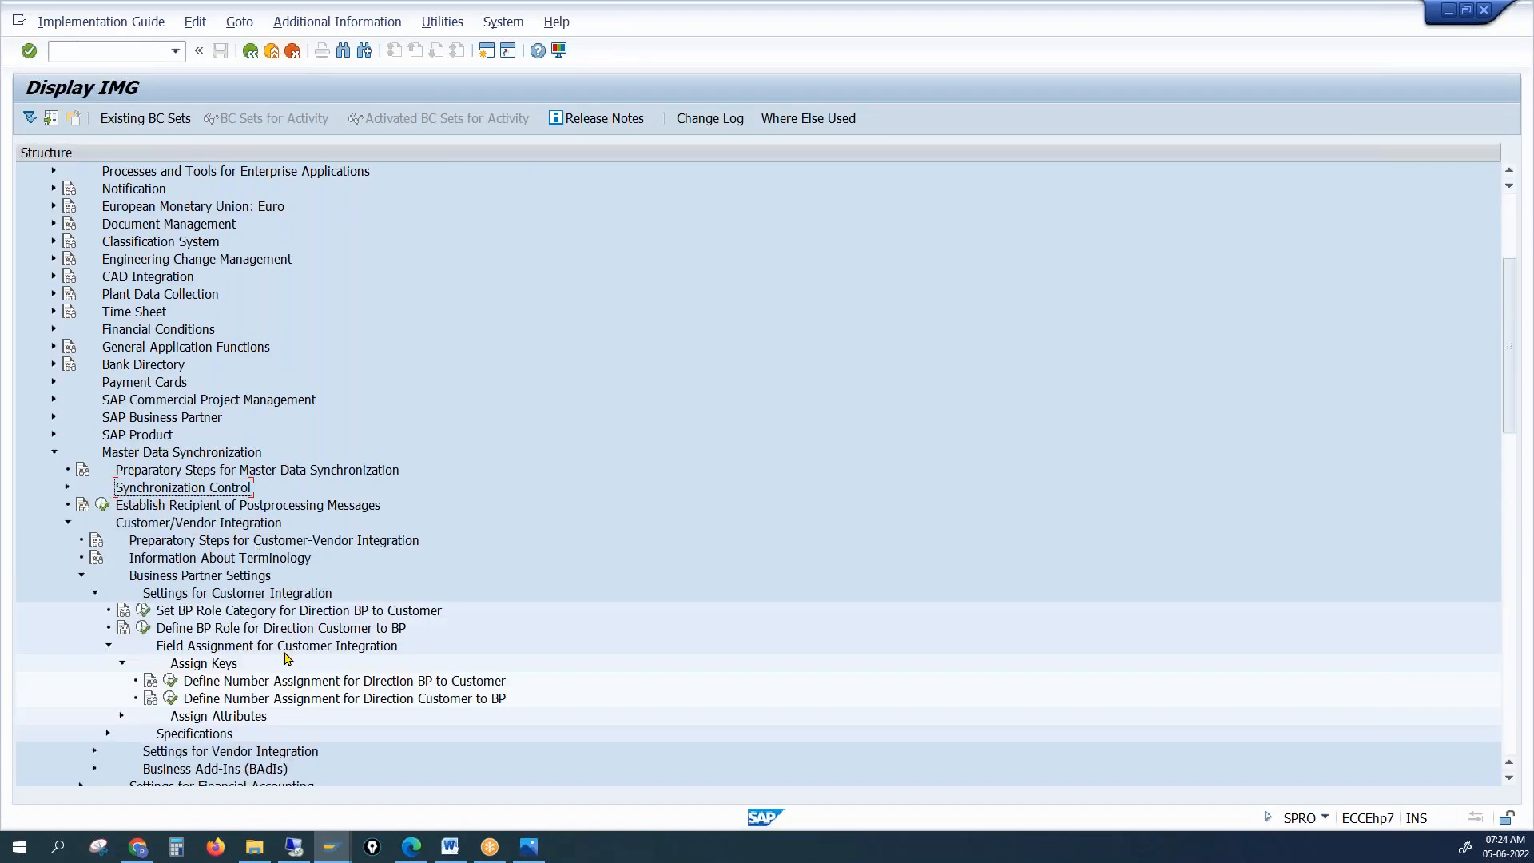
scroll(286, 657, "down", 1)
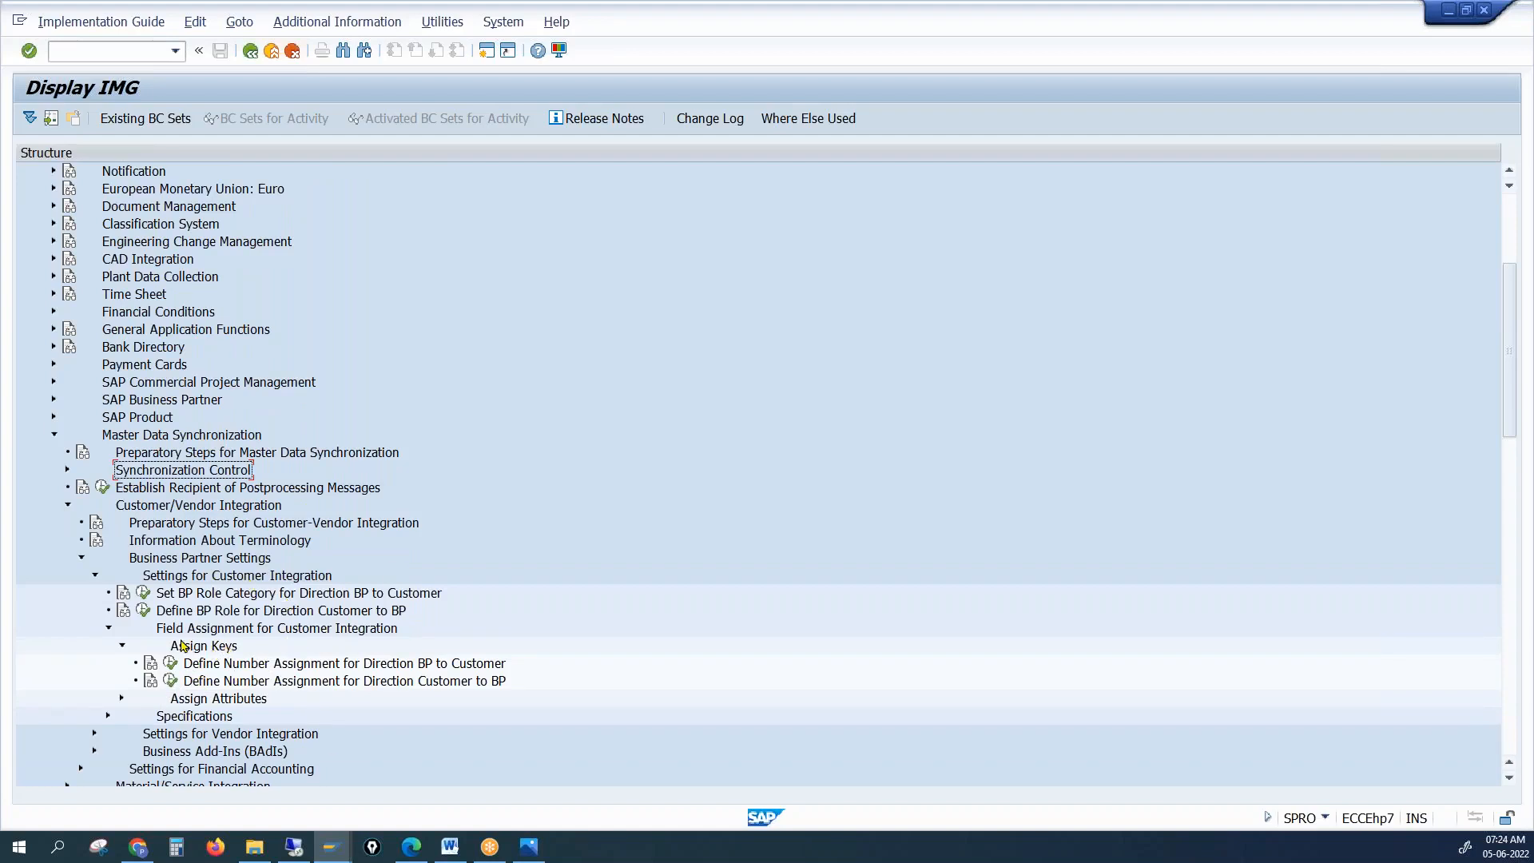
left_click(170, 683)
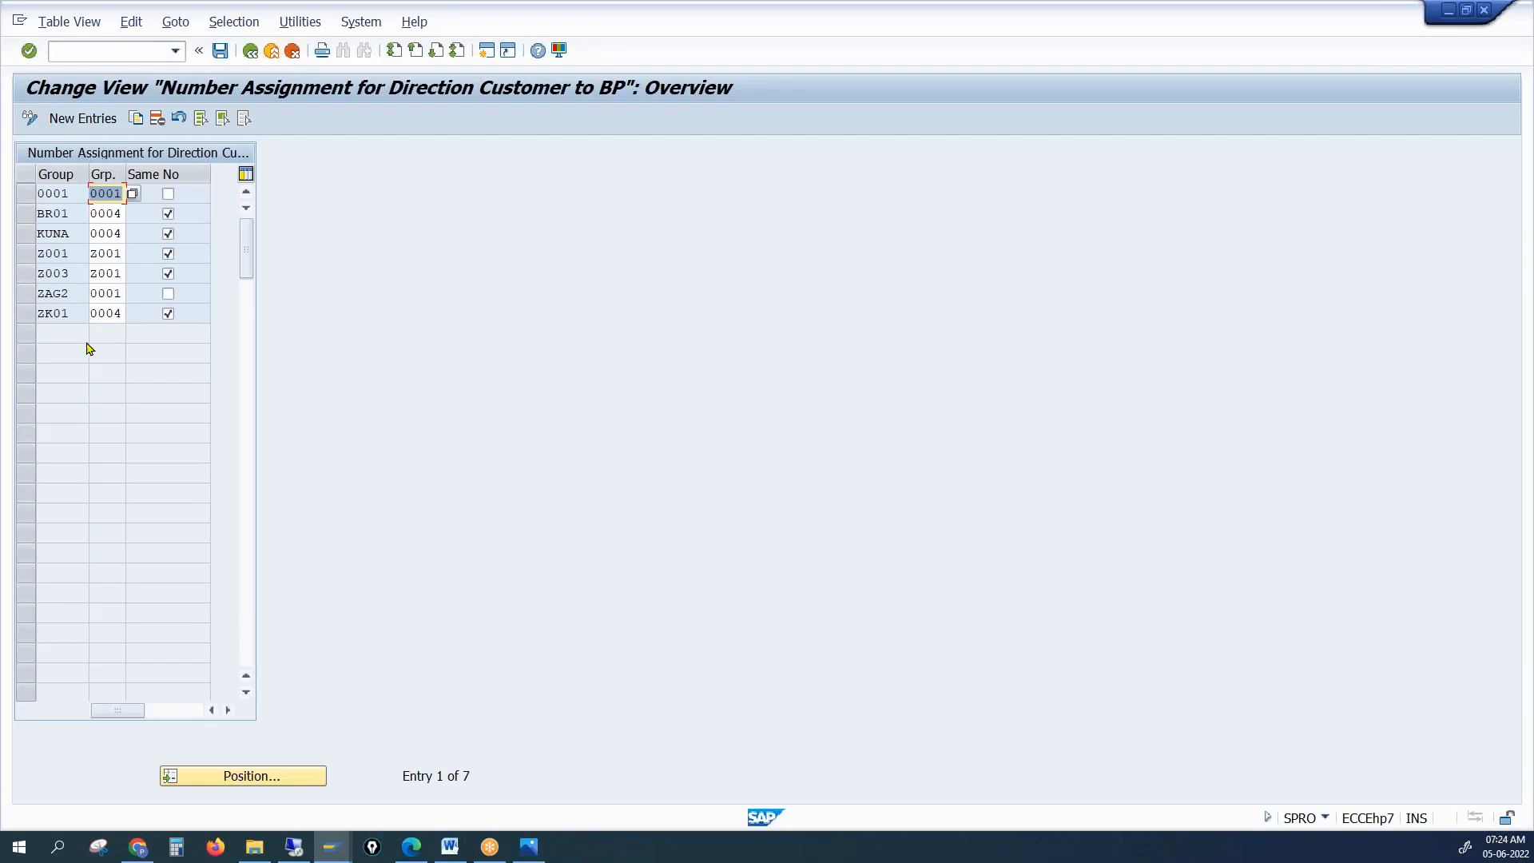
Clear Same No for BR01, KUNA, Z001, Z003 and ZK01, then list account groups for a new entry
left_click(172, 219)
left_click(168, 237)
left_click(168, 256)
left_click(168, 275)
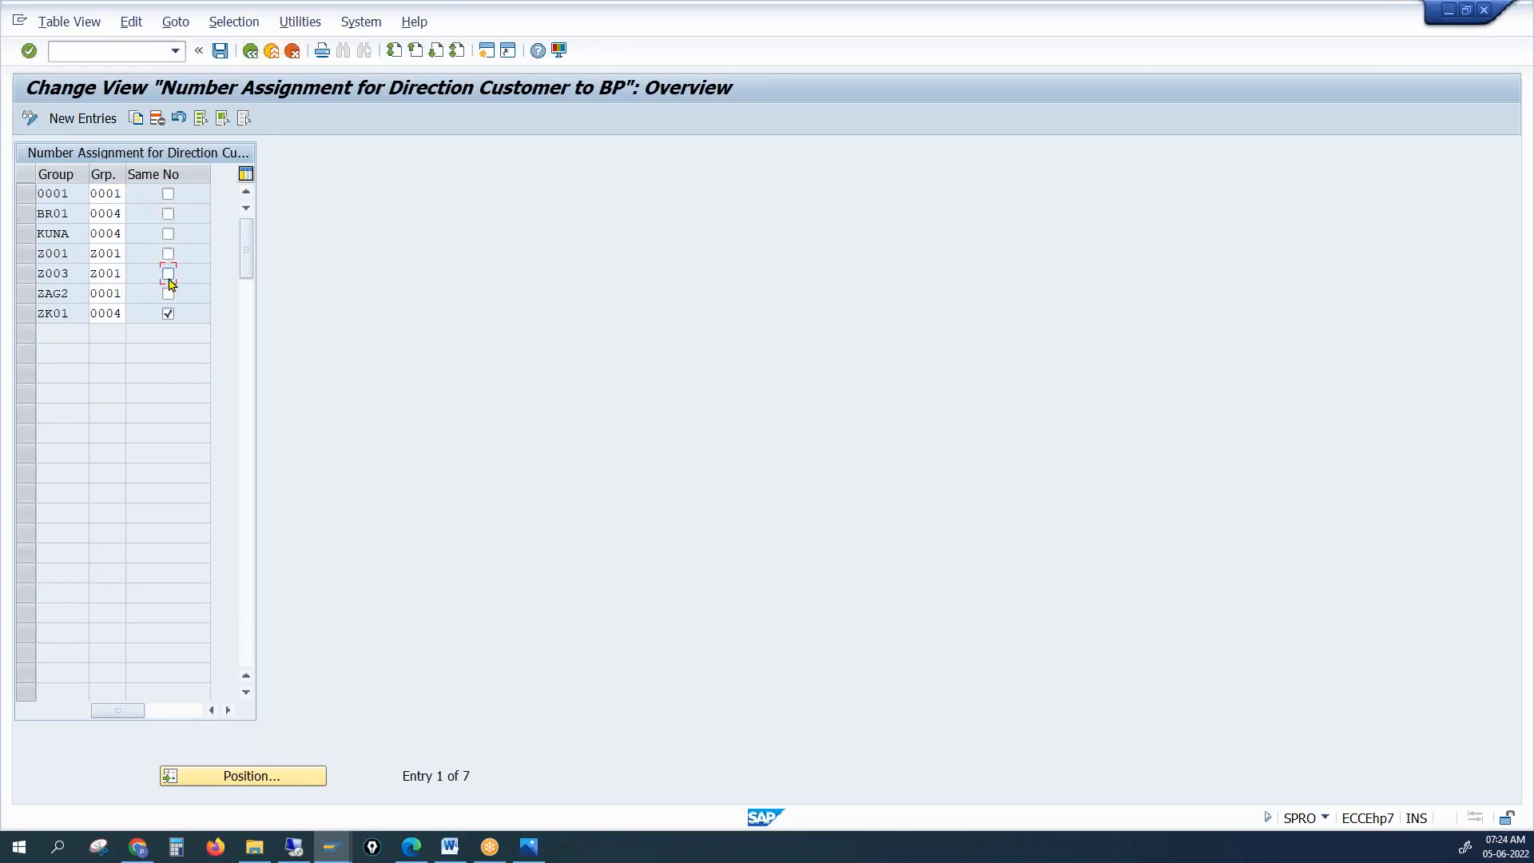
left_click(167, 313)
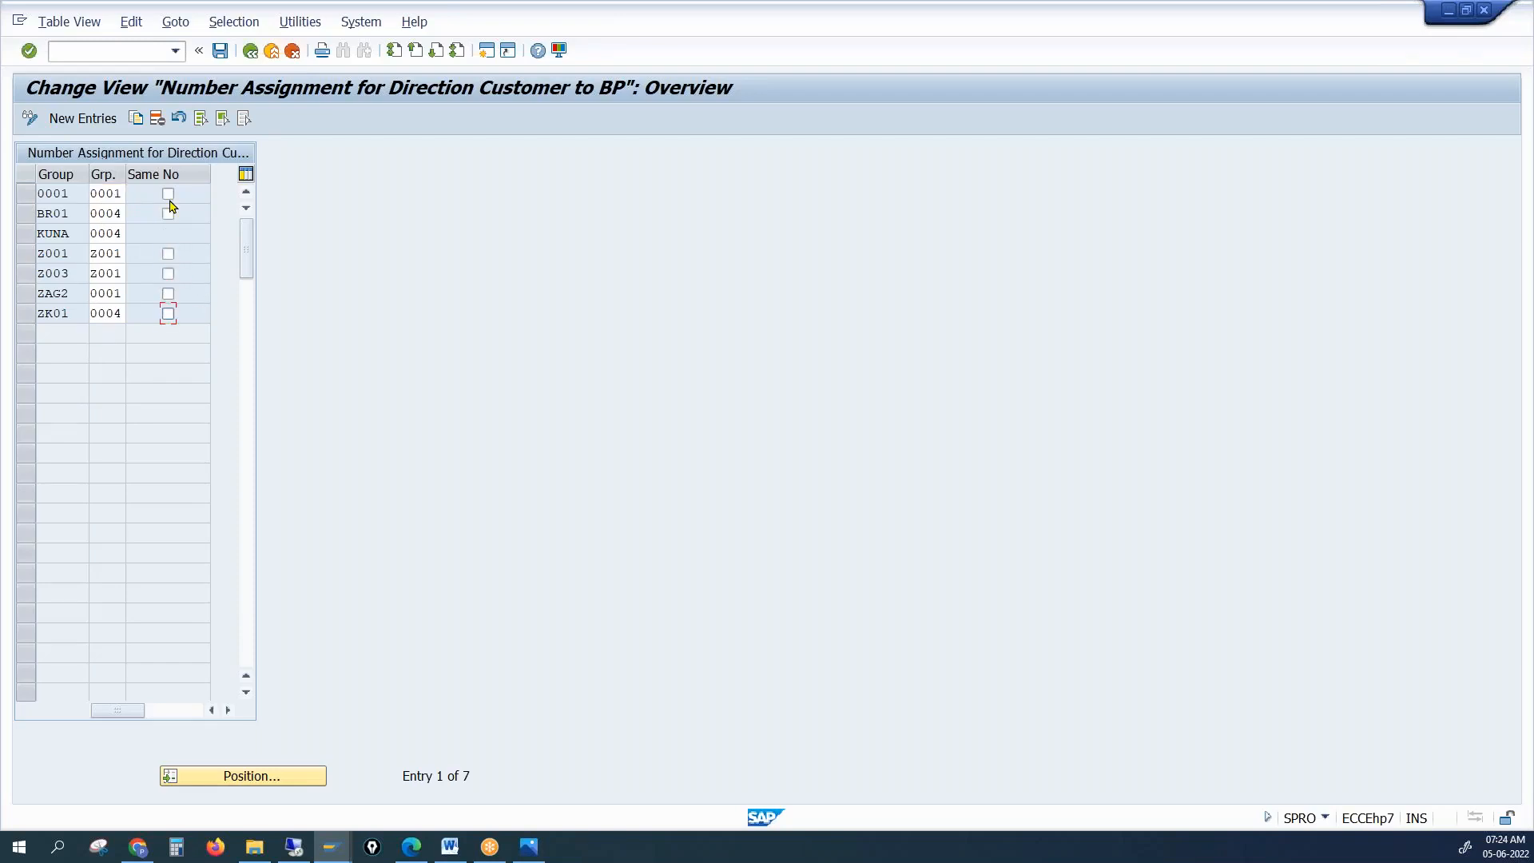
left_click(95, 120)
left_click(96, 194)
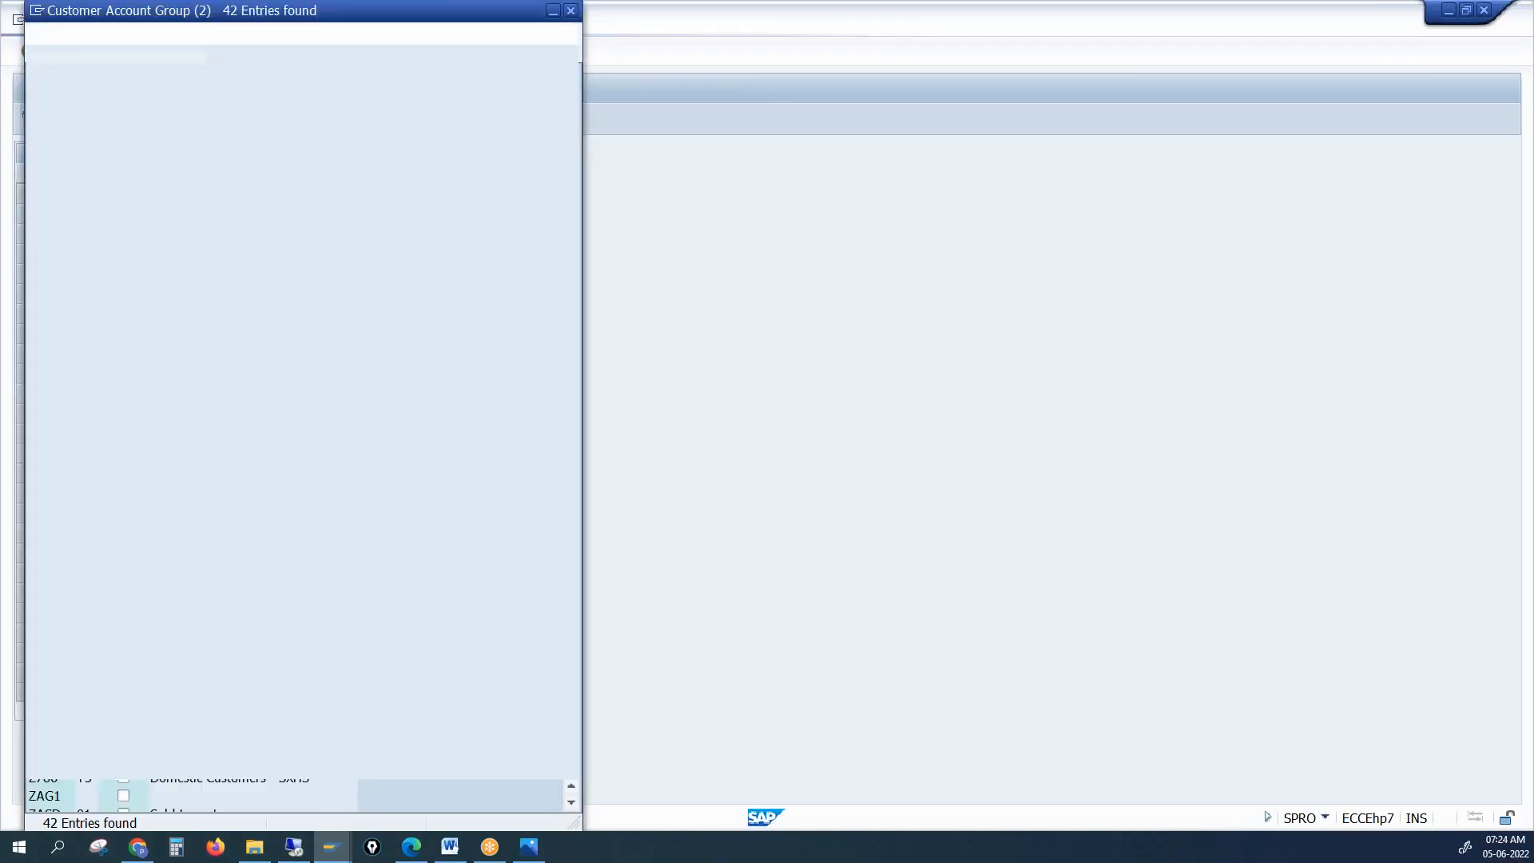
Add account group PRC1 mapped to BP grouping 0004 and save
double_click(56, 523)
left_click(106, 197)
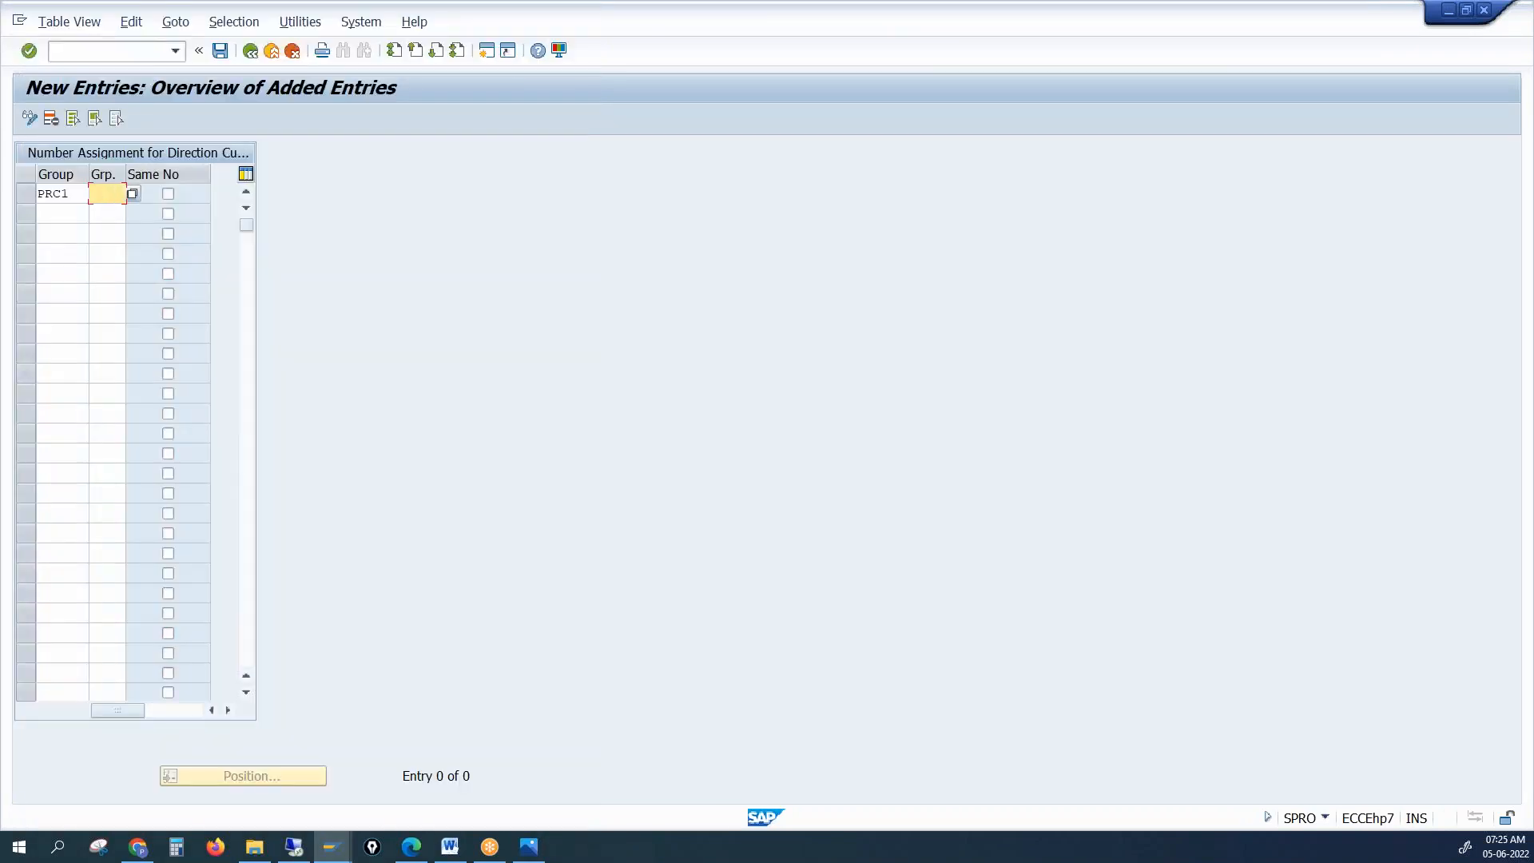
type("0004")
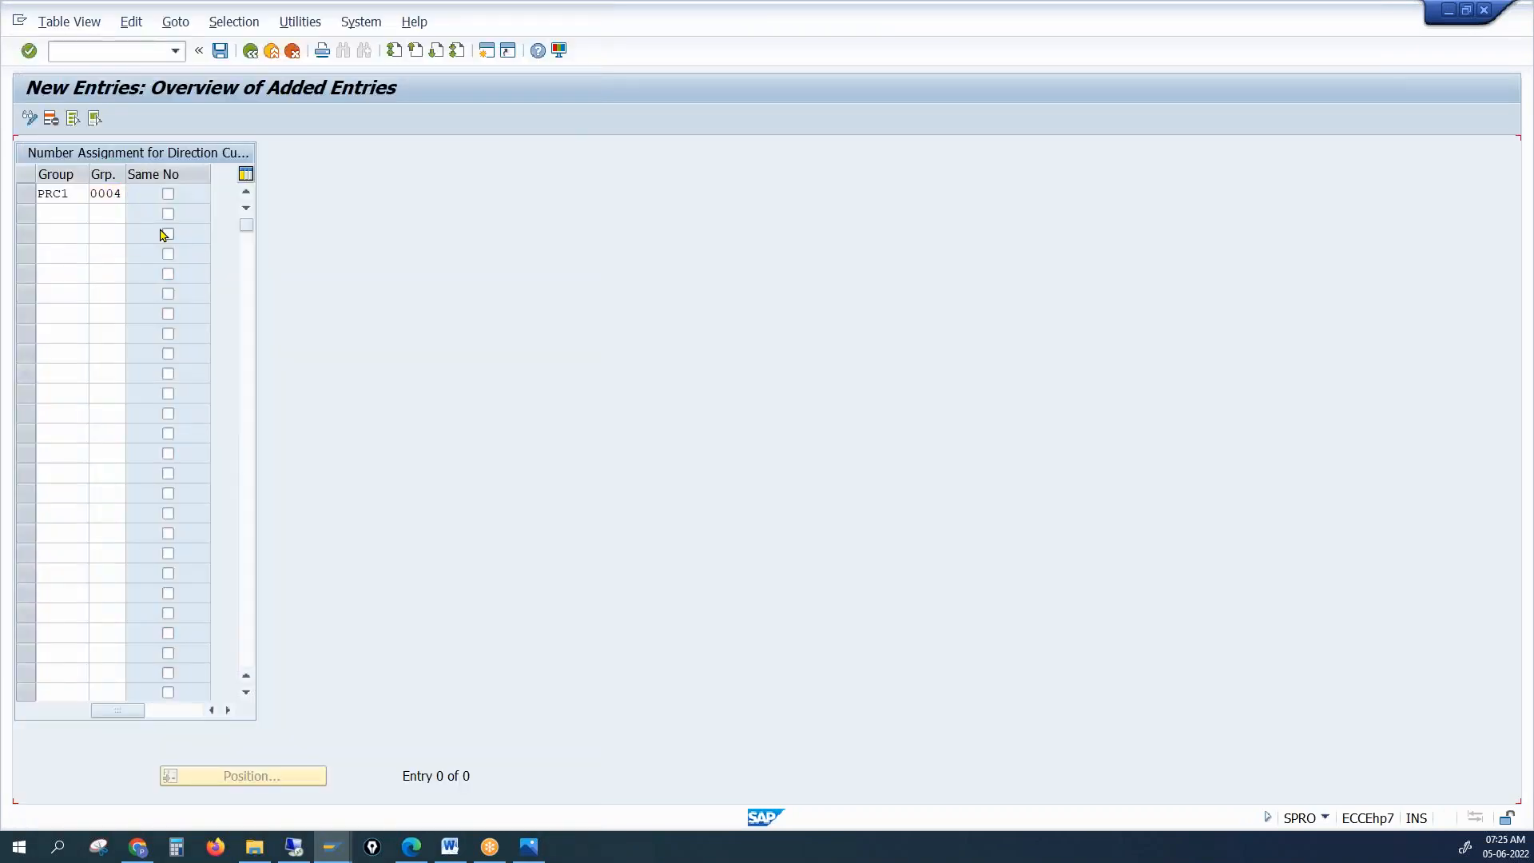
key("Return")
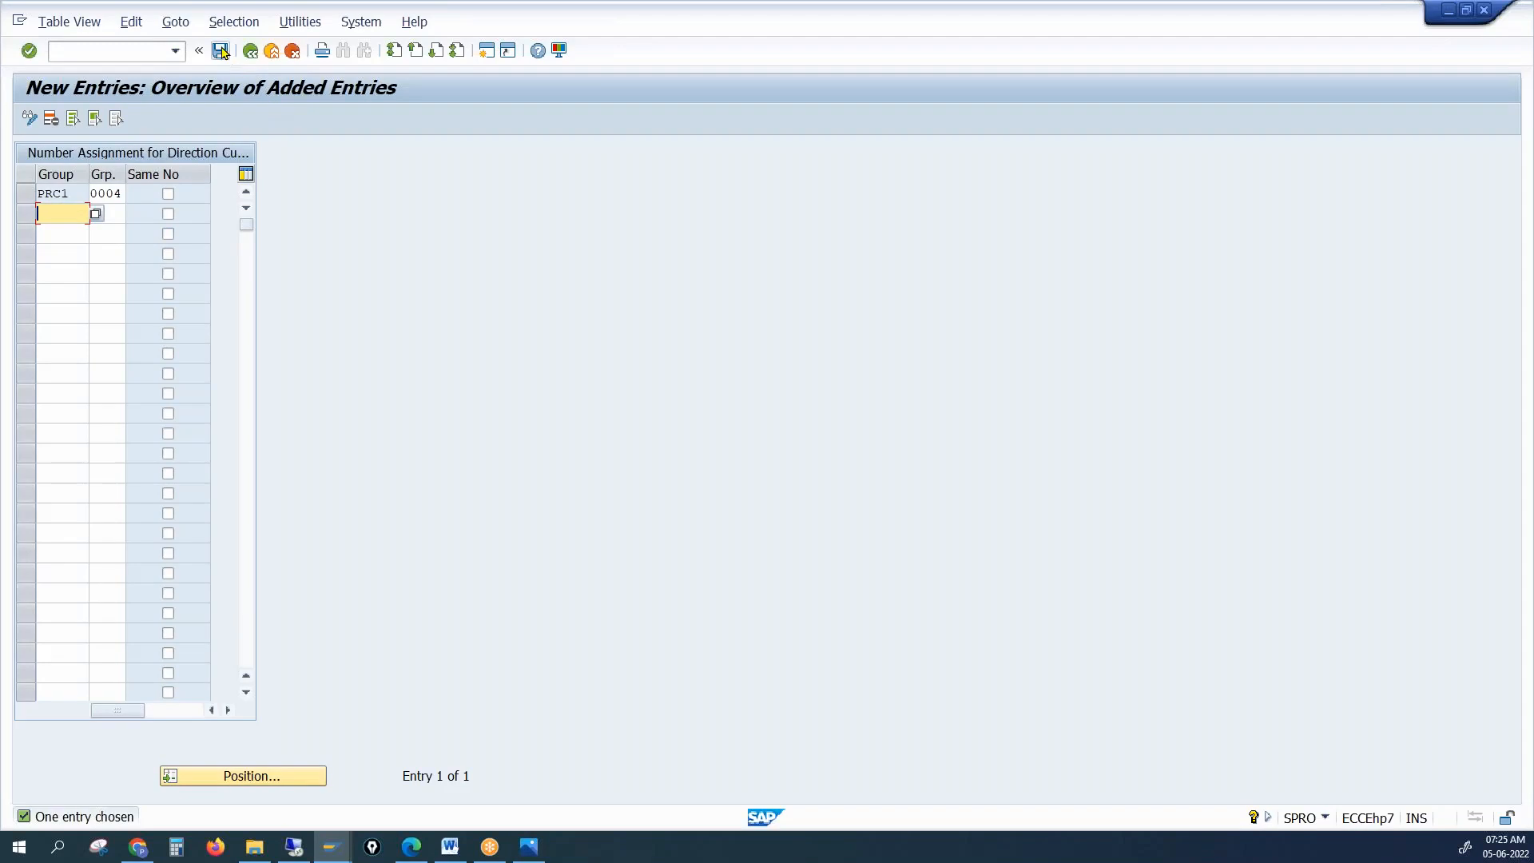
left_click(221, 51)
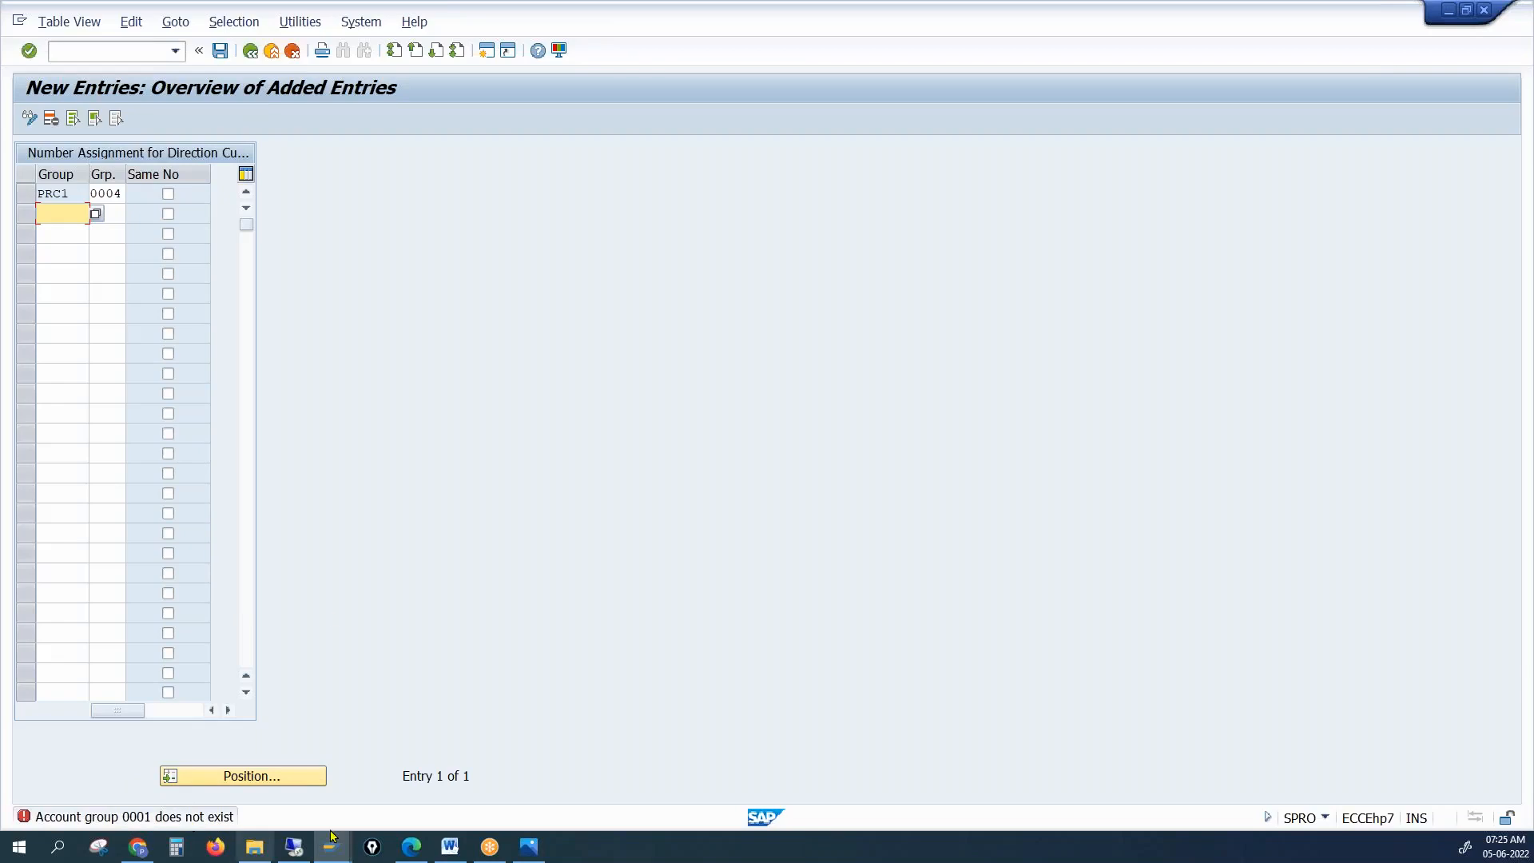
Check the grouping and account group value lists unchanged, then return to the assignment overview
left_click(119, 194)
left_click(132, 194)
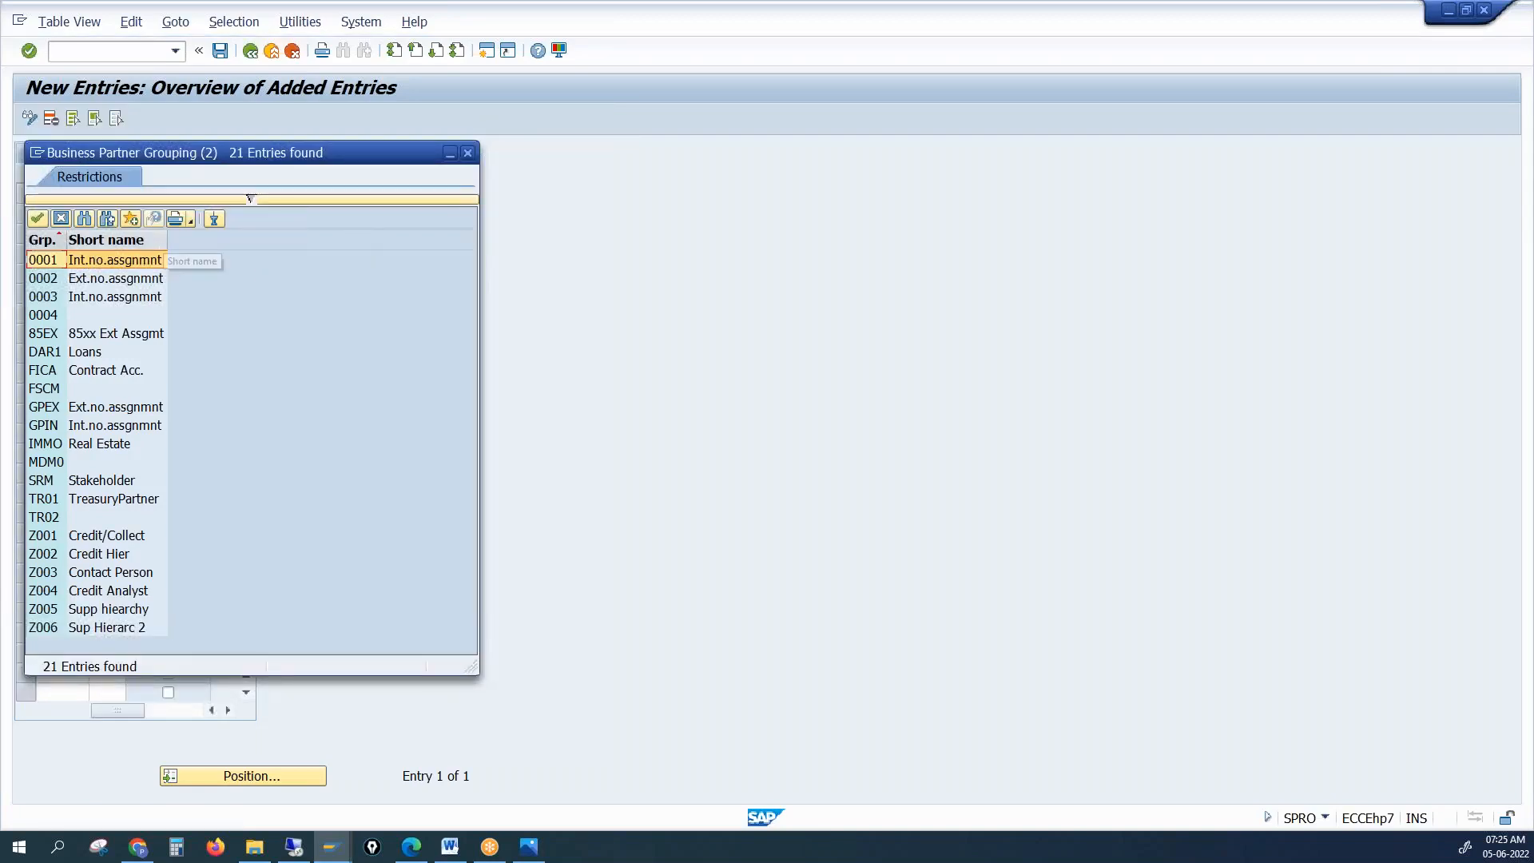
left_click(467, 154)
left_click(49, 198)
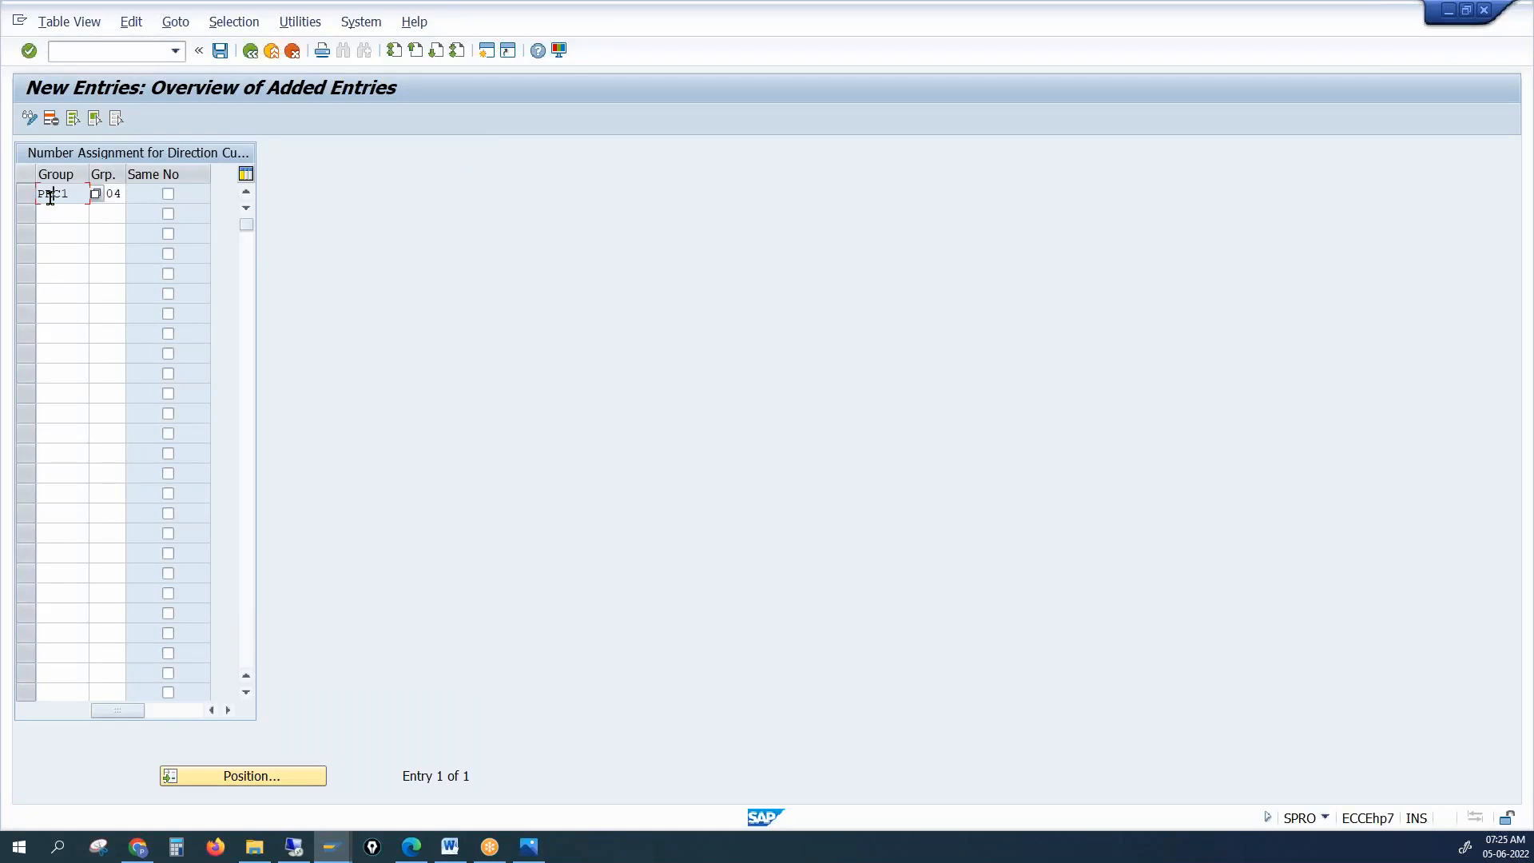
left_click(95, 199)
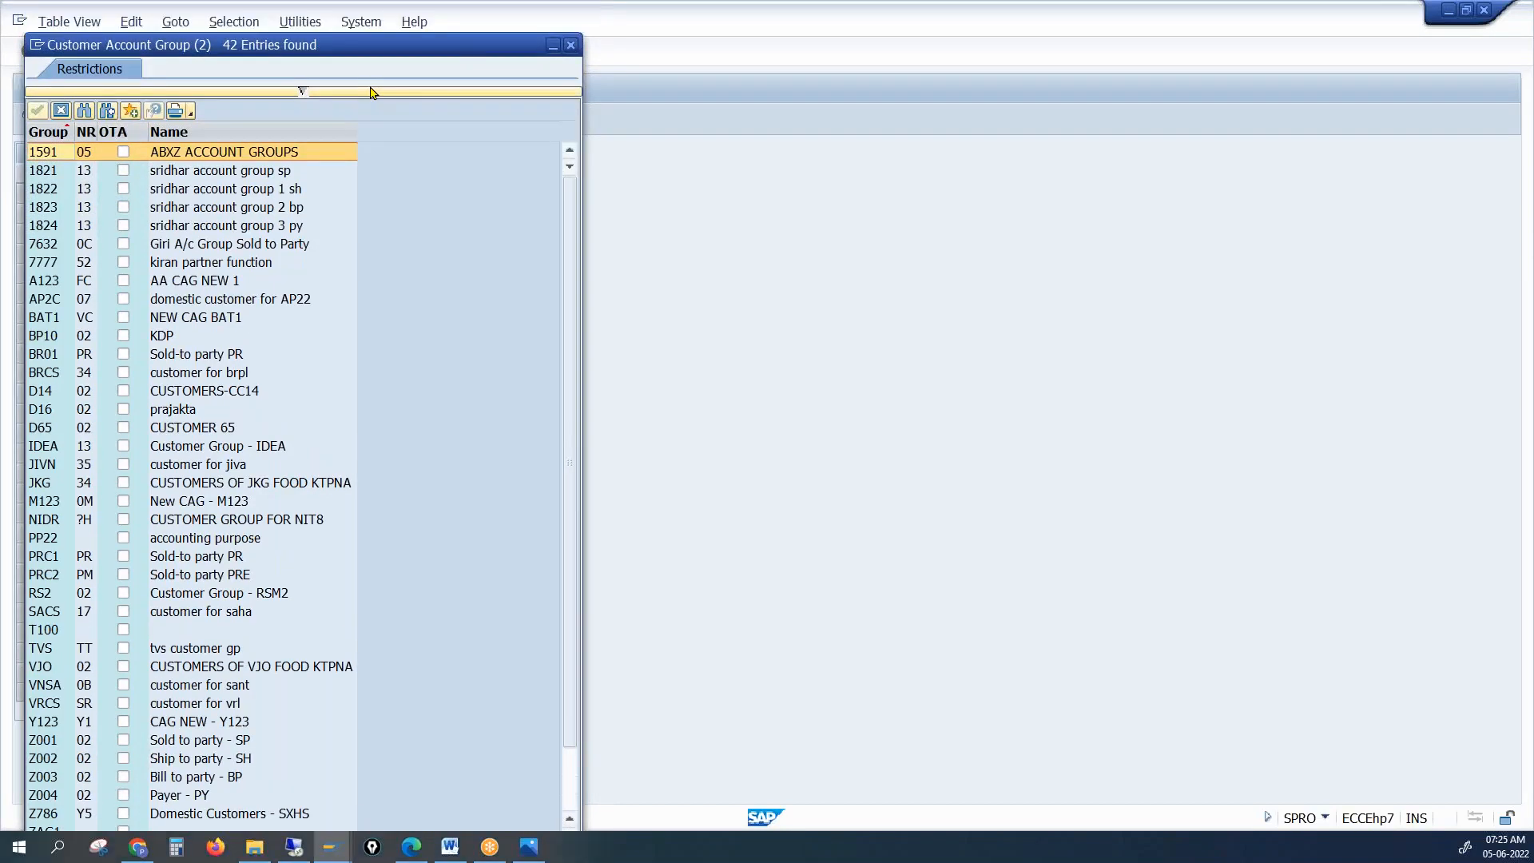
left_click(573, 85)
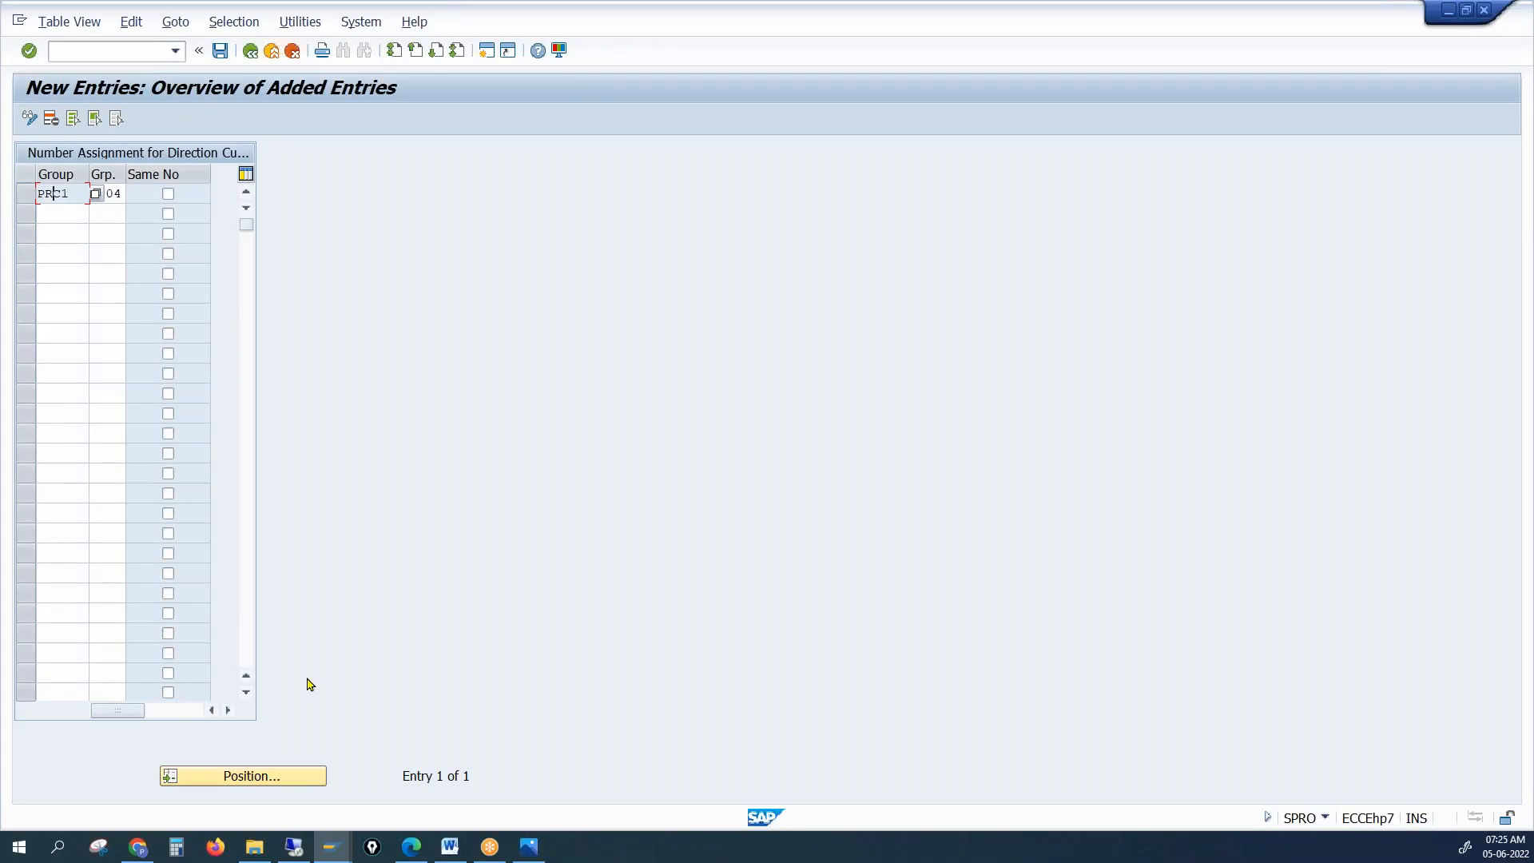
mouse_move(330, 848)
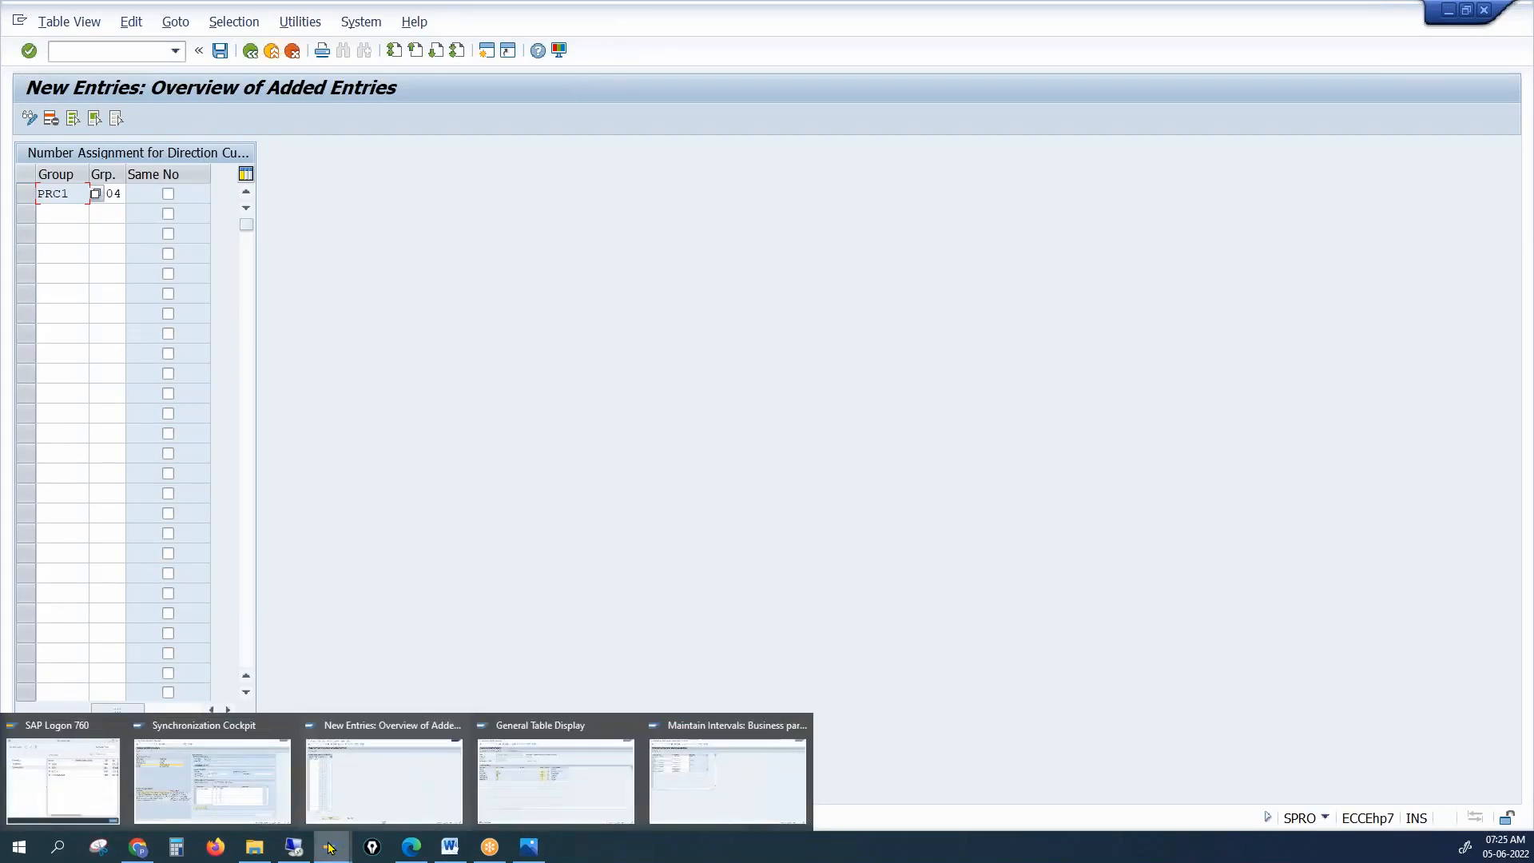
left_click(252, 53)
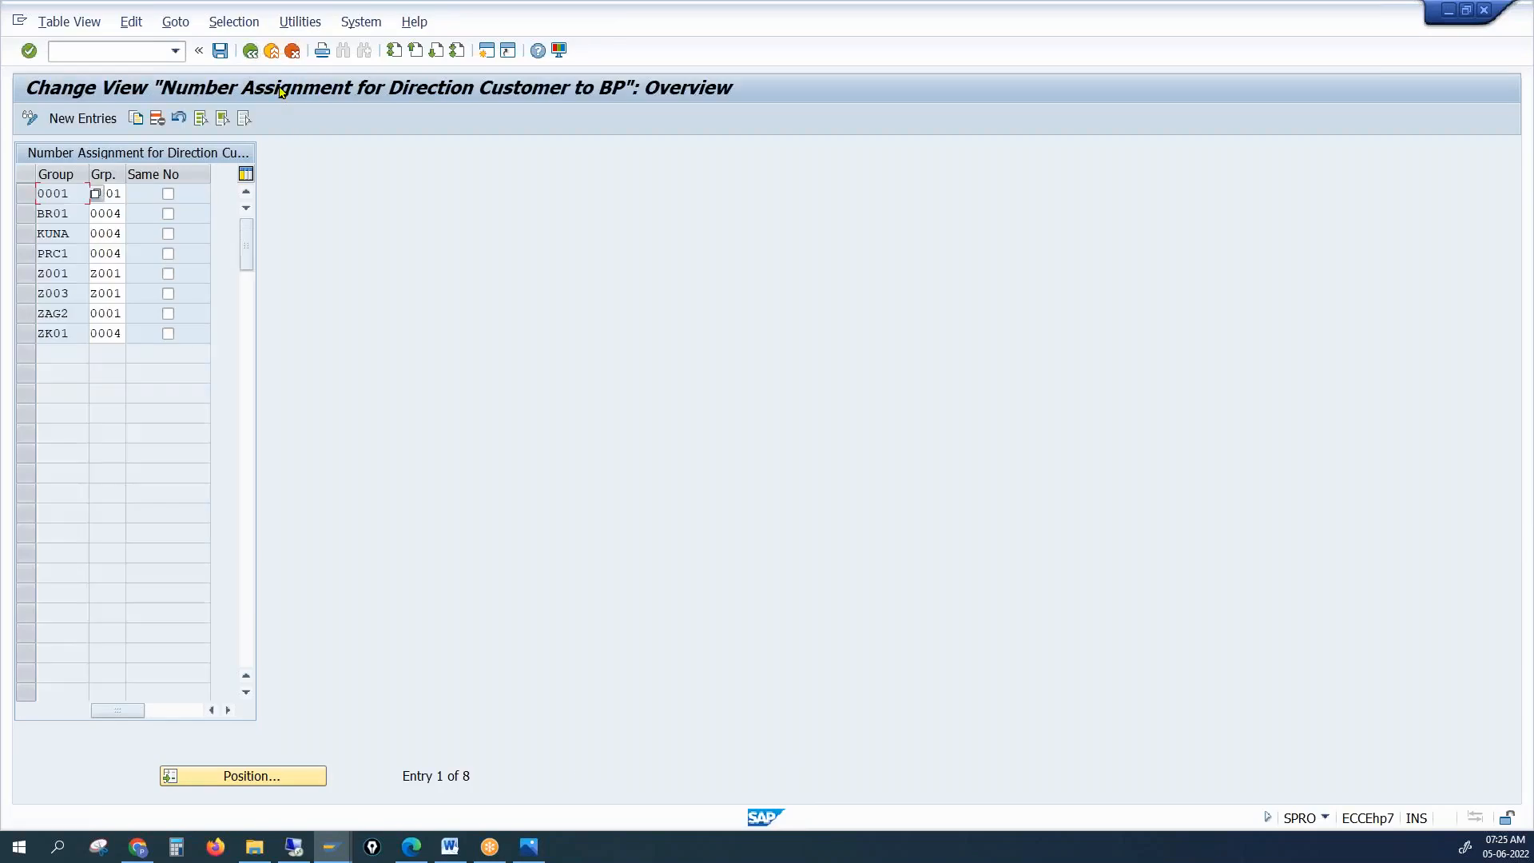
Delete the 0001, BR01, KUNA, Z001, Z003, ZAG2 and ZK01 assignment rows and save
left_click(29, 194)
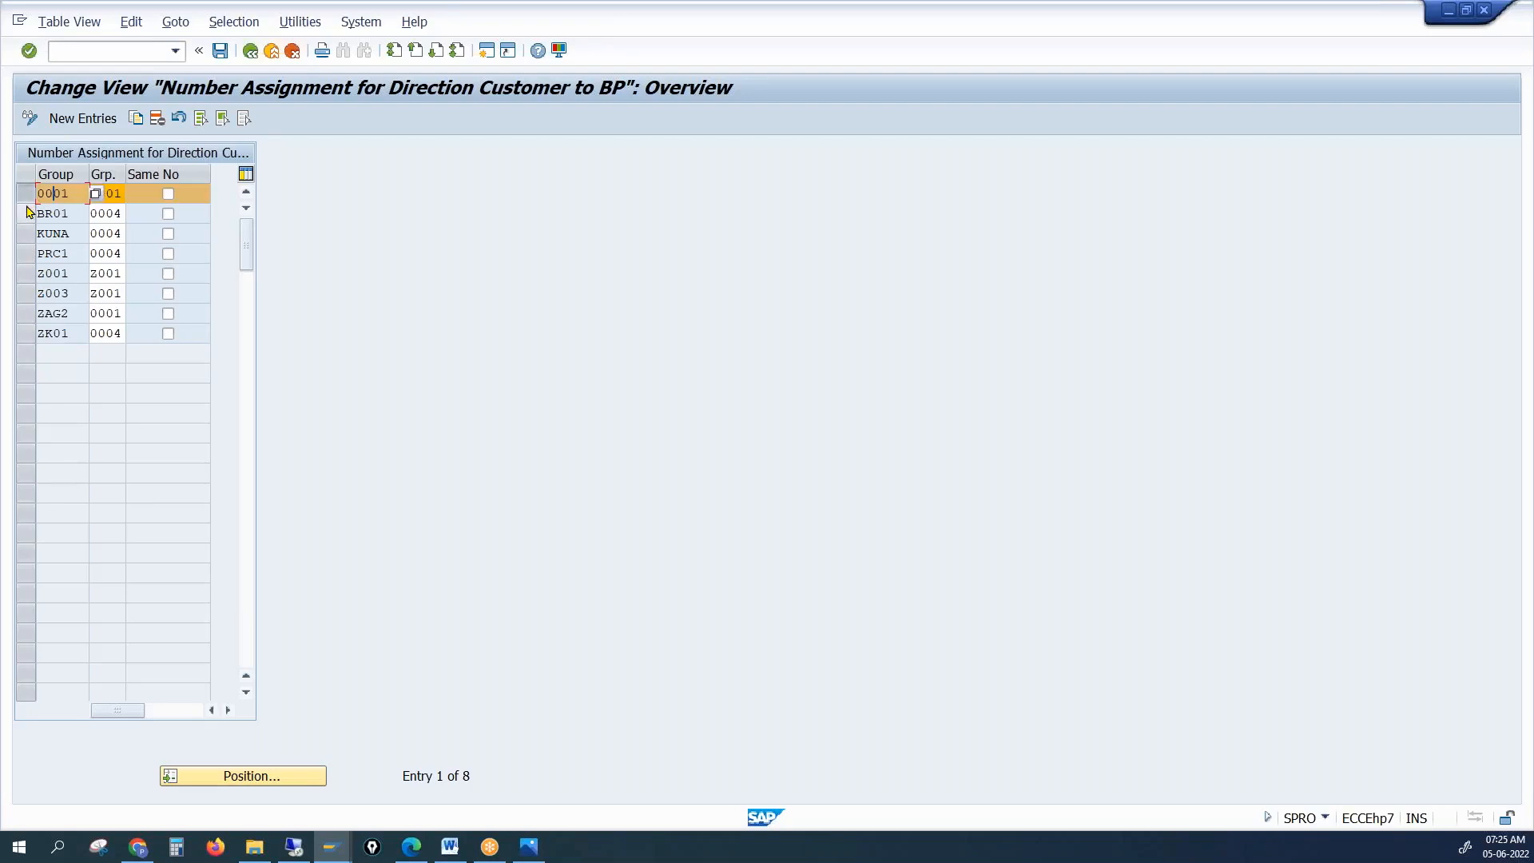
left_click(29, 213)
left_click(26, 233)
left_click(27, 273)
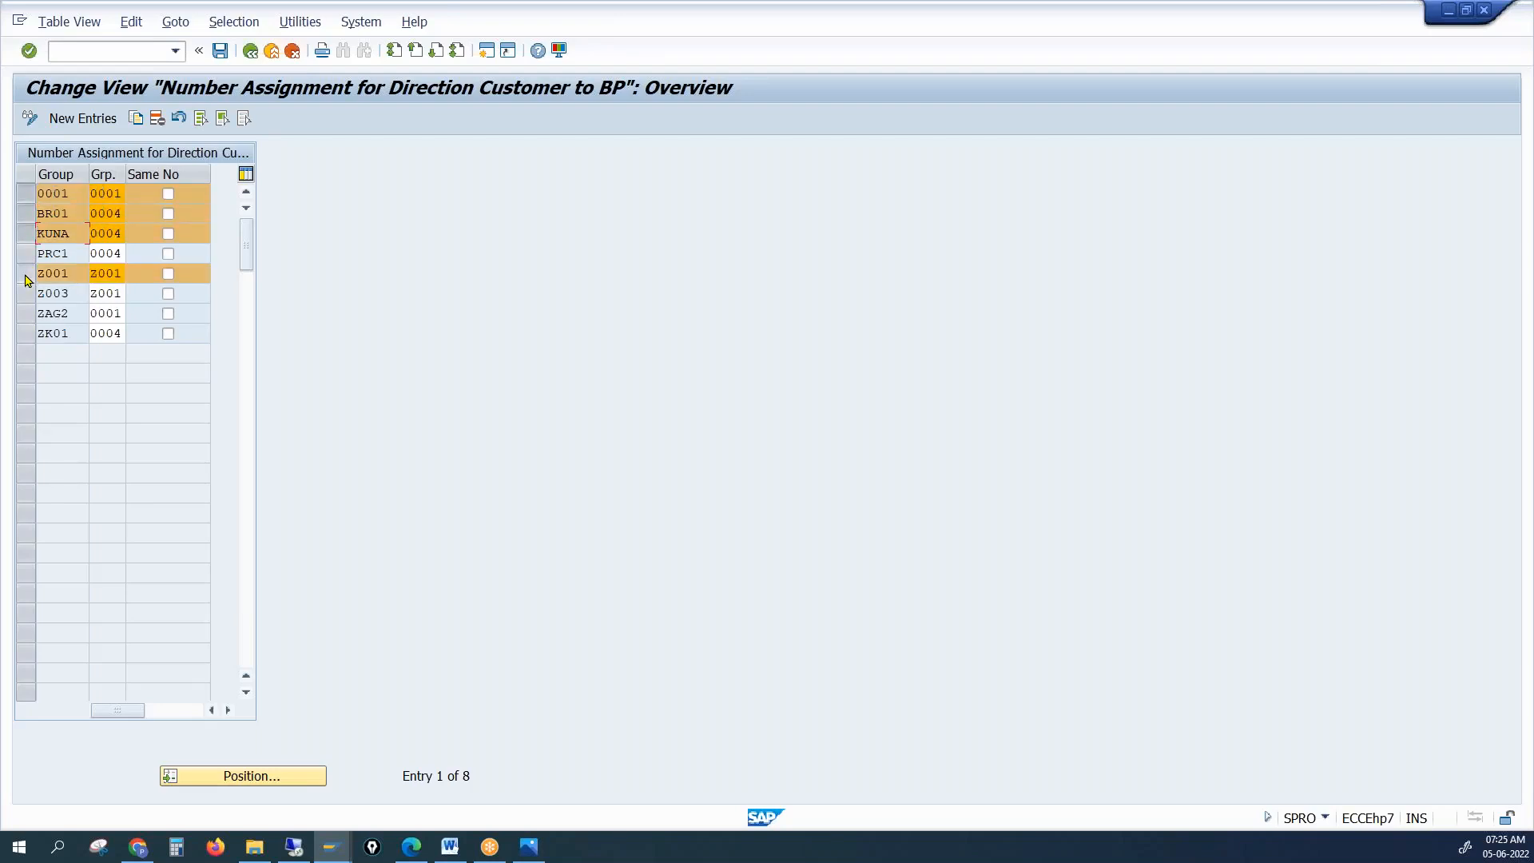
left_click(26, 293)
left_click(26, 313)
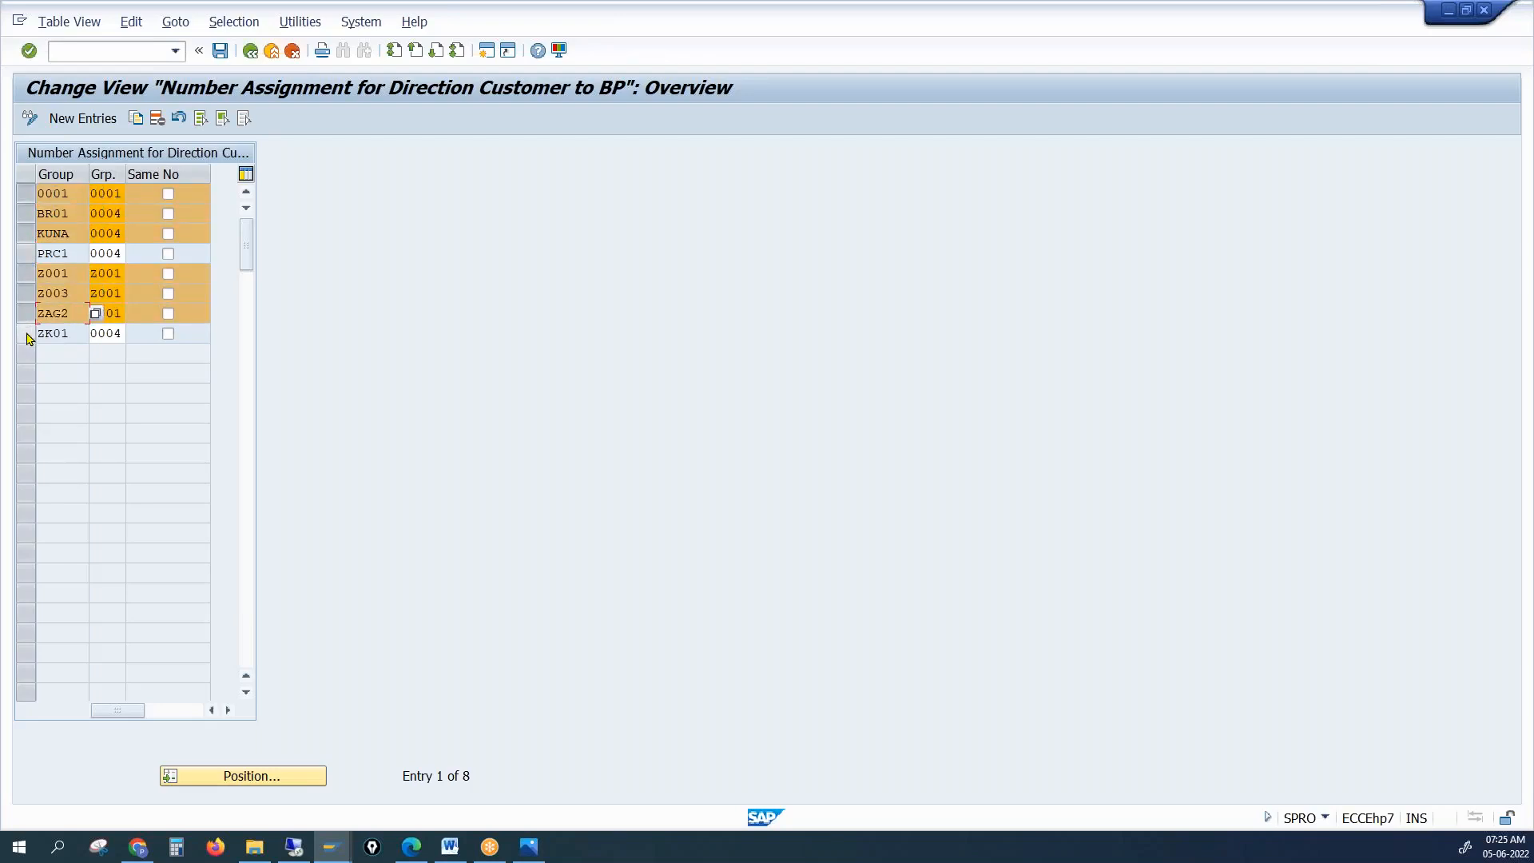
left_click(26, 333)
left_click(157, 119)
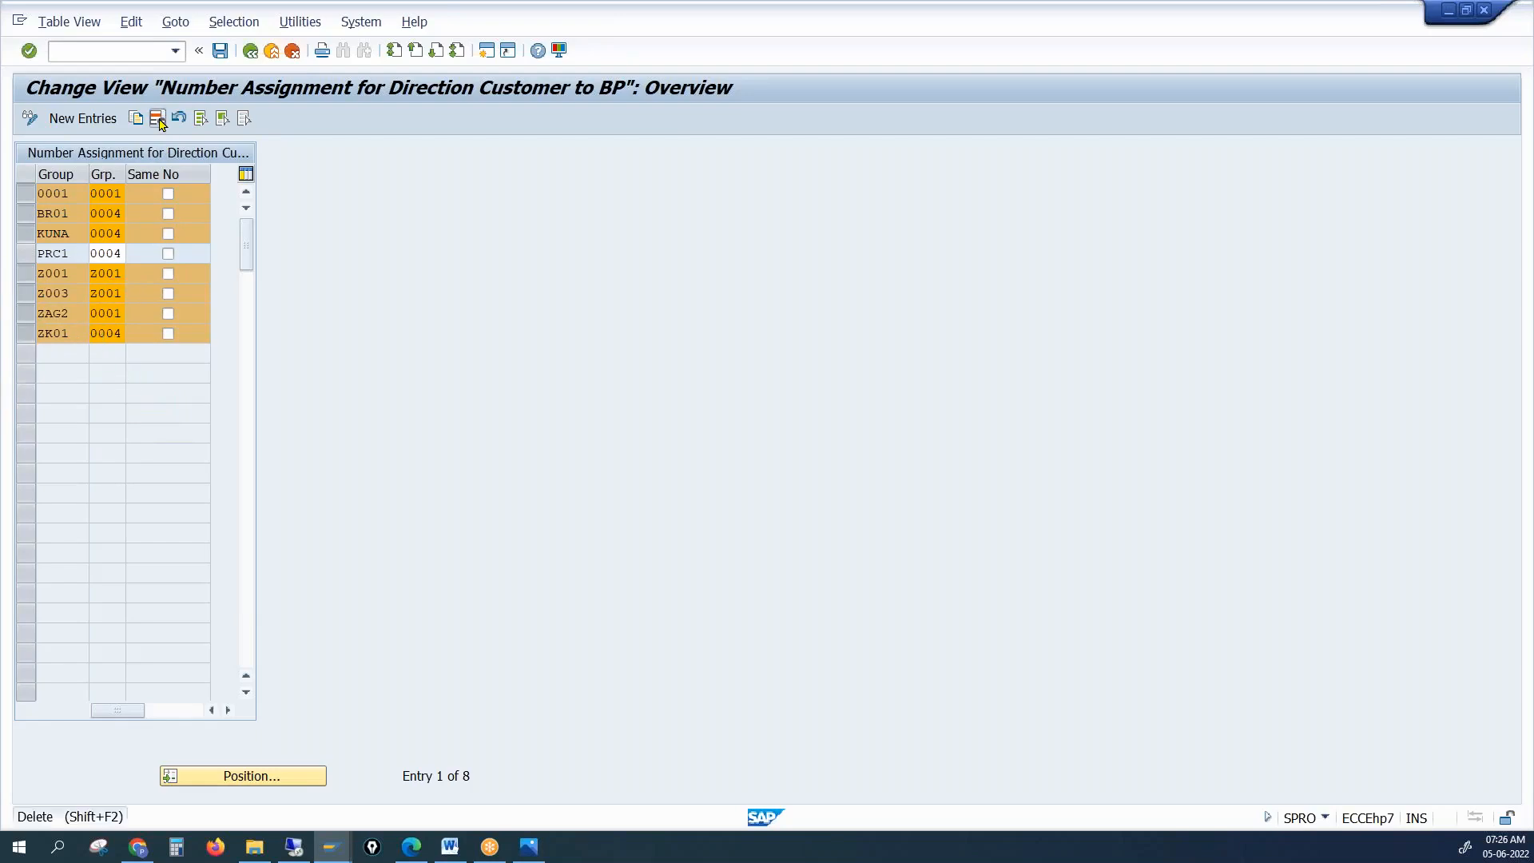
left_click(160, 123)
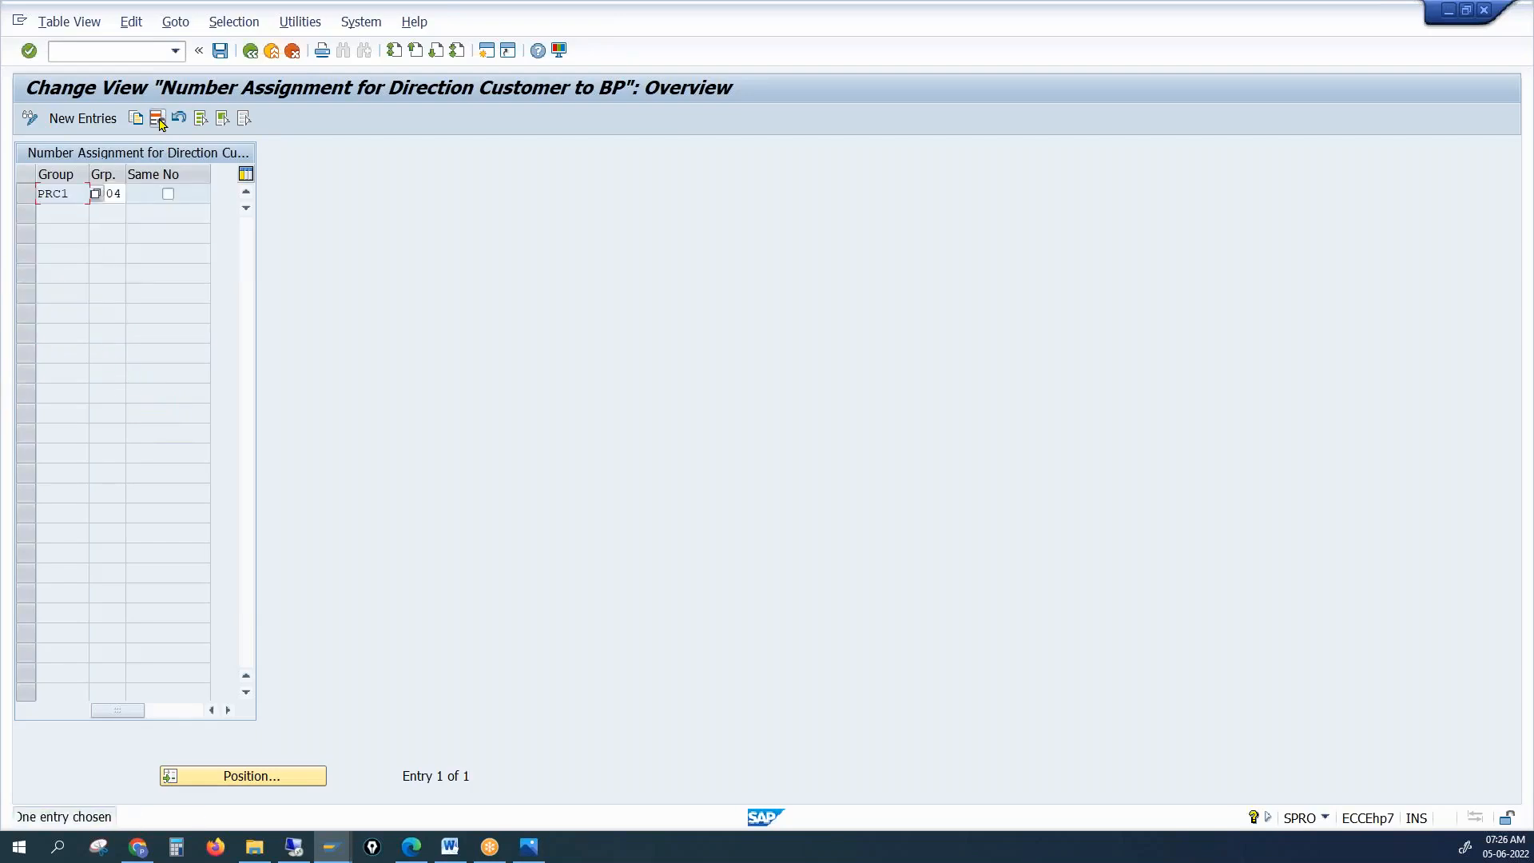
left_click(219, 51)
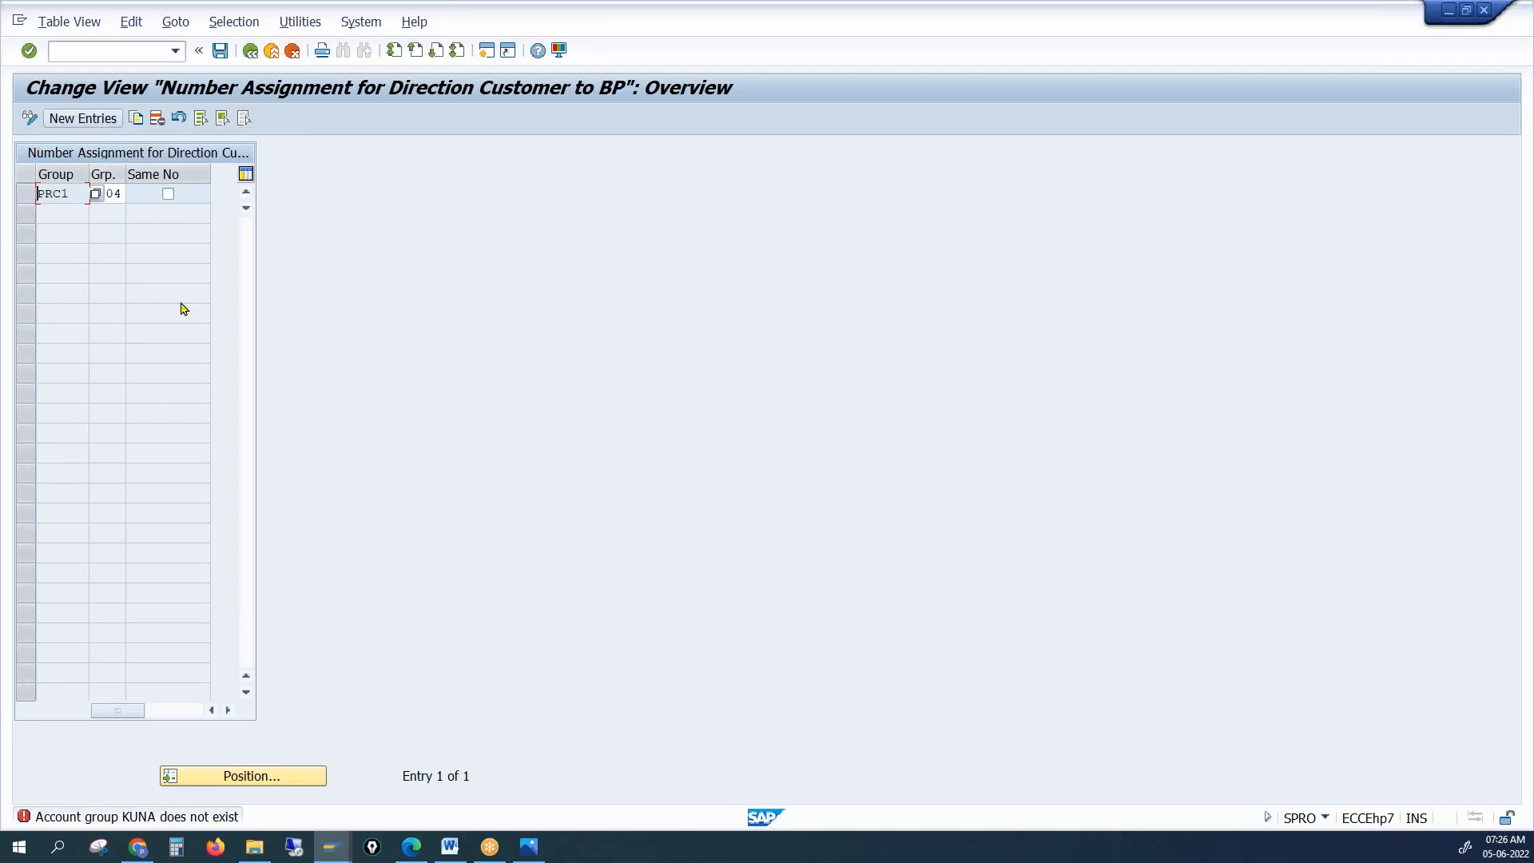
Open the ABAP Editor with /nse38 and look up programs matching CUST
left_click(108, 54)
key("Return")
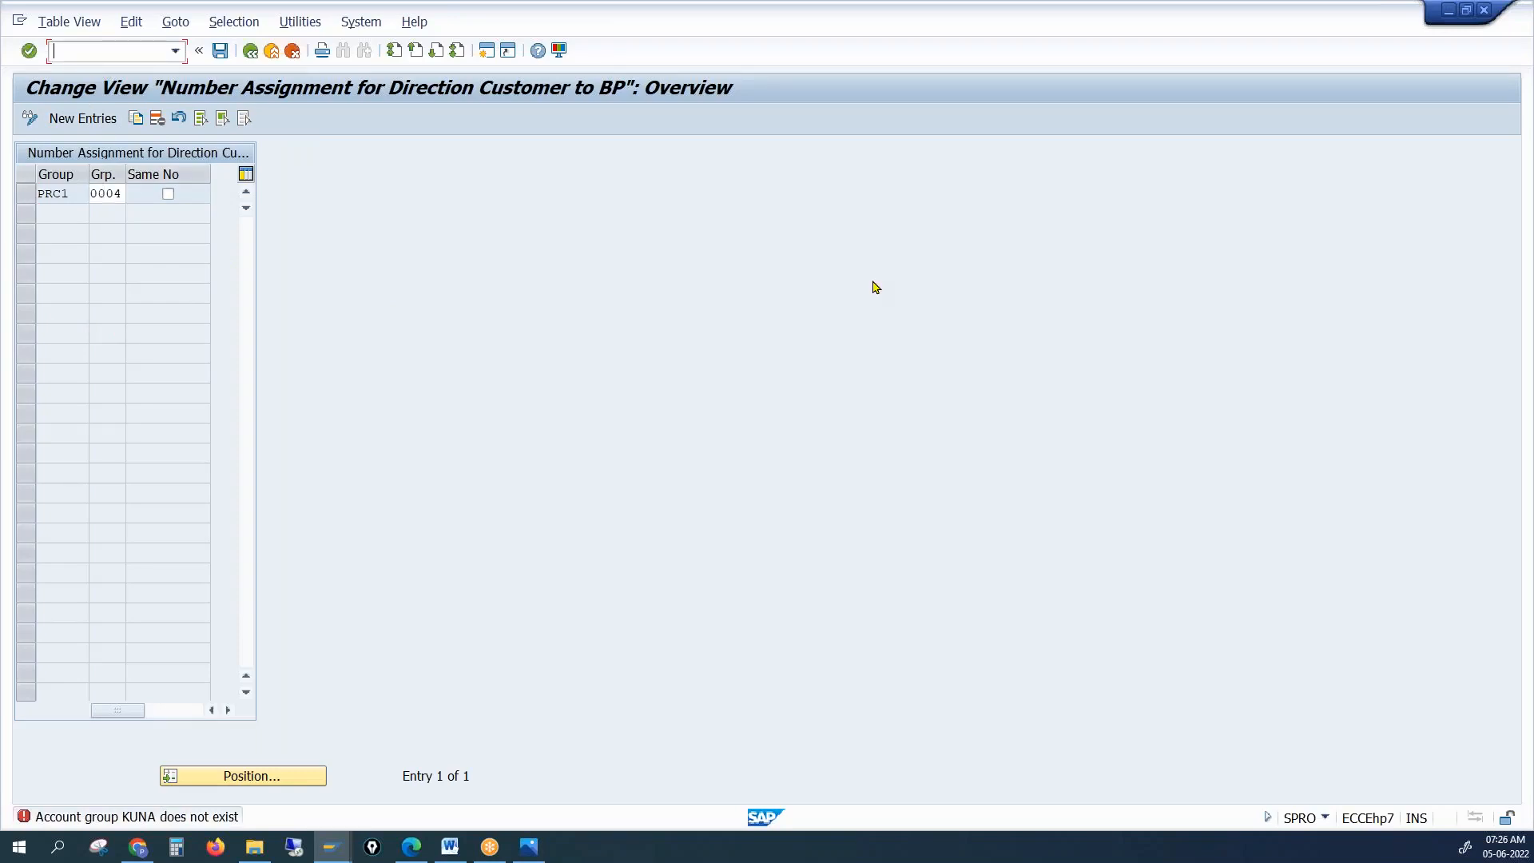
type("/nse38")
key("Return")
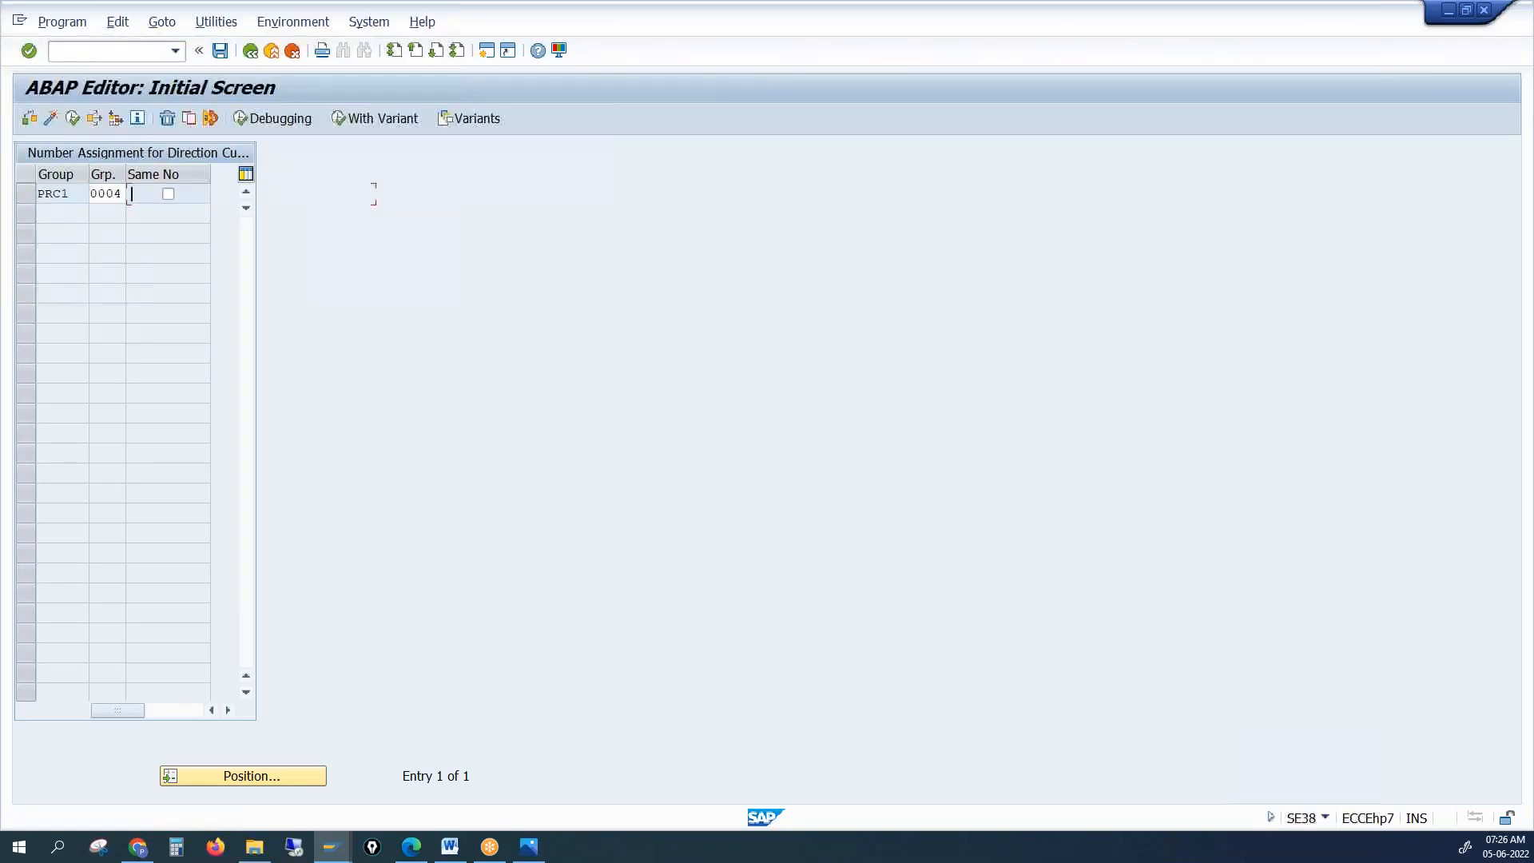
type("cust")
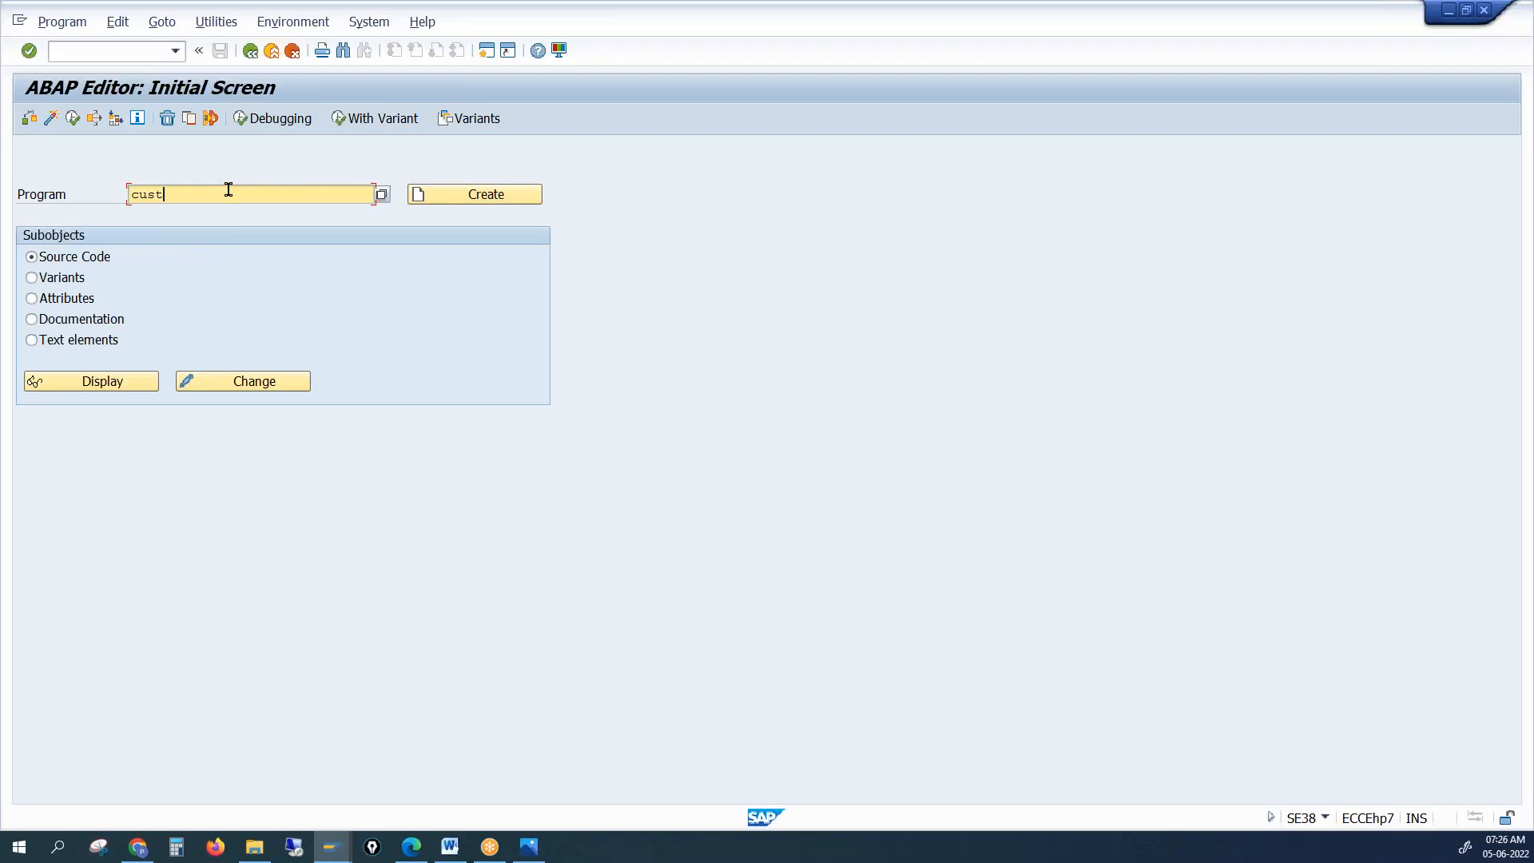
left_click(383, 195)
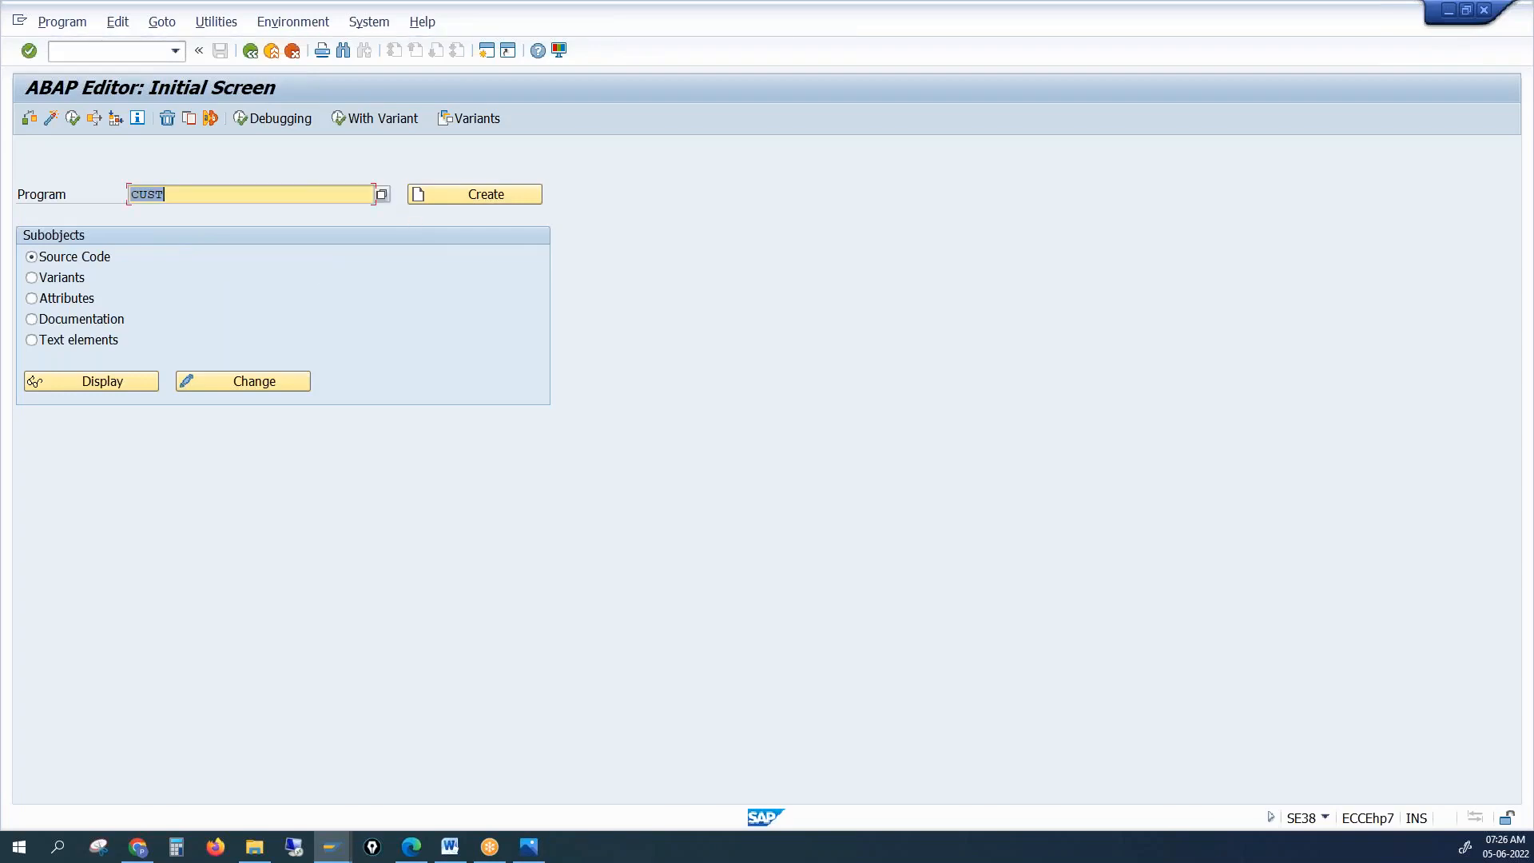
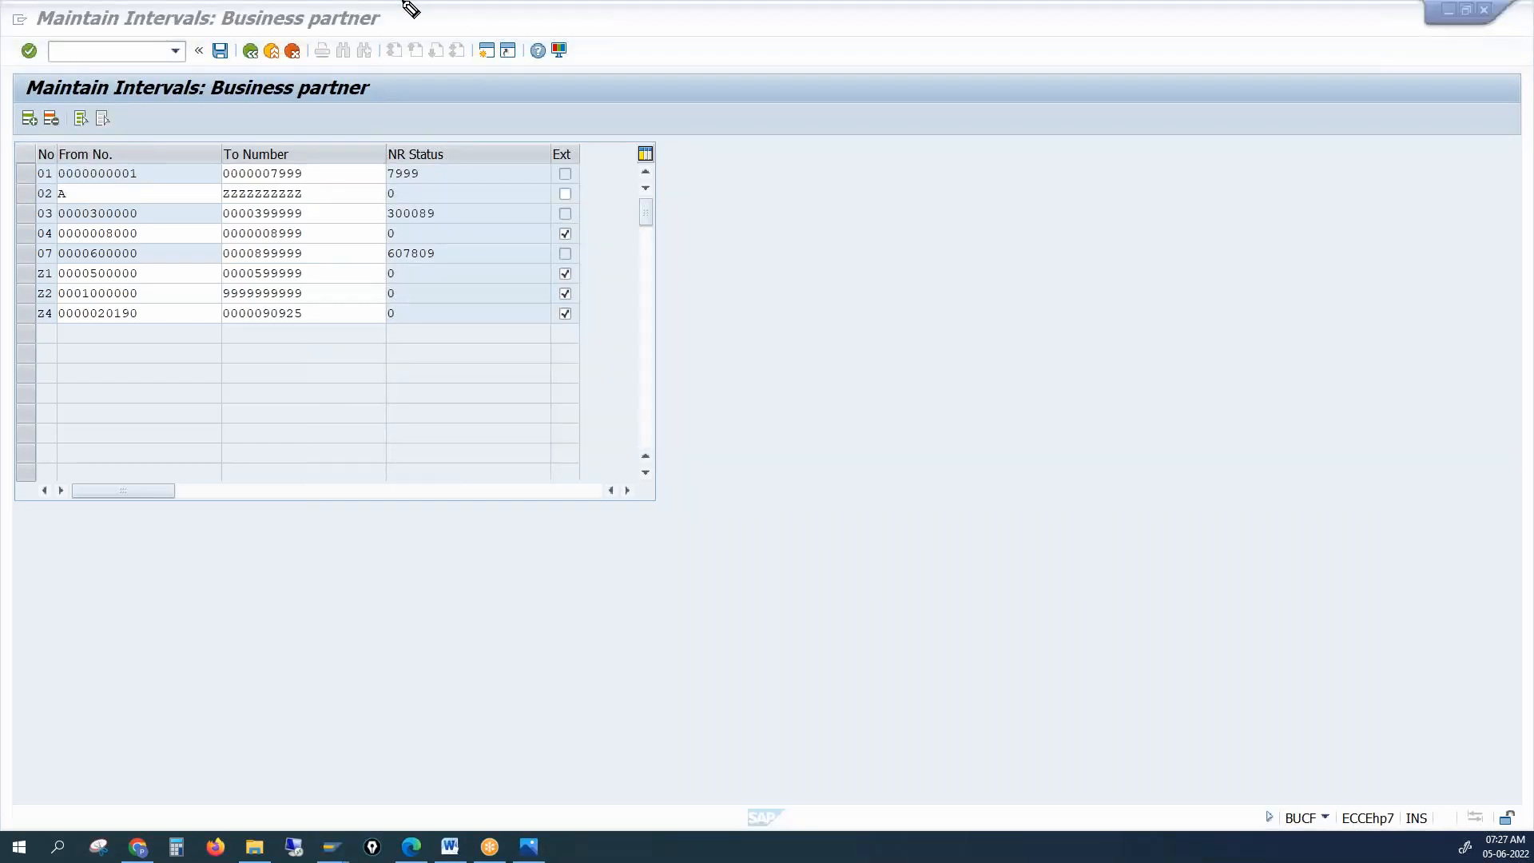
Sketch pink notes 'SA', 'sum' and 'BP' with a loop, dots and an arrow beside the interval table
mouse_move(984, 197)
left_mouse_down()
mouse_move(958, 508)
mouse_move(993, 166)
mouse_move(907, 216)
left_mouse_up()
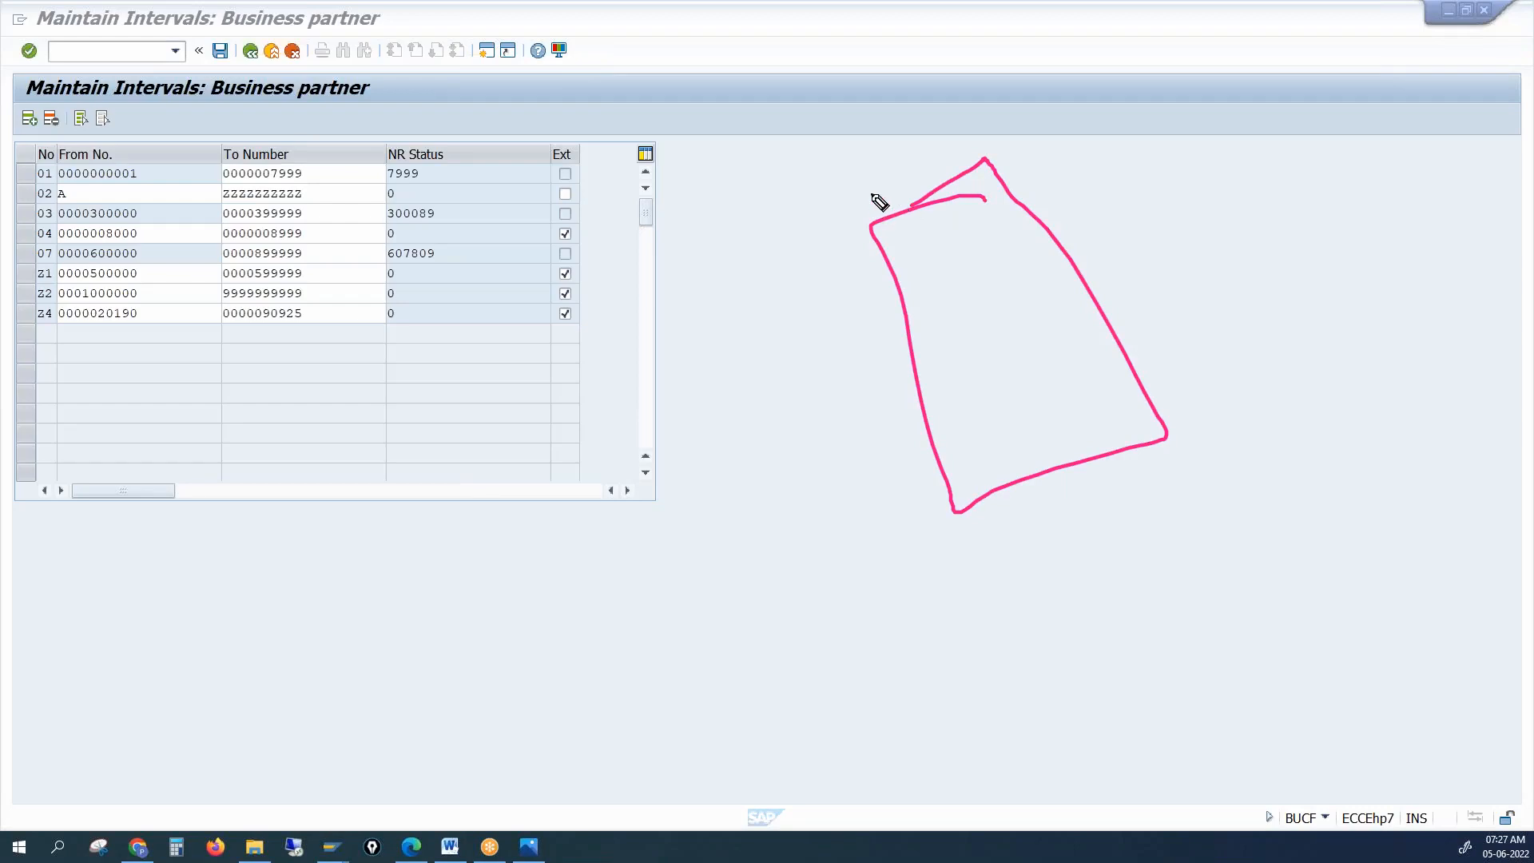
mouse_move(1013, 139)
left_mouse_down()
mouse_move(1008, 156)
mouse_move(1043, 143)
left_mouse_up()
left_click_drag(1059, 152, 1091, 142)
mouse_move(961, 126)
left_mouse_down()
mouse_move(959, 152)
mouse_move(921, 163)
left_mouse_up()
left_click_drag(946, 149, 1004, 118)
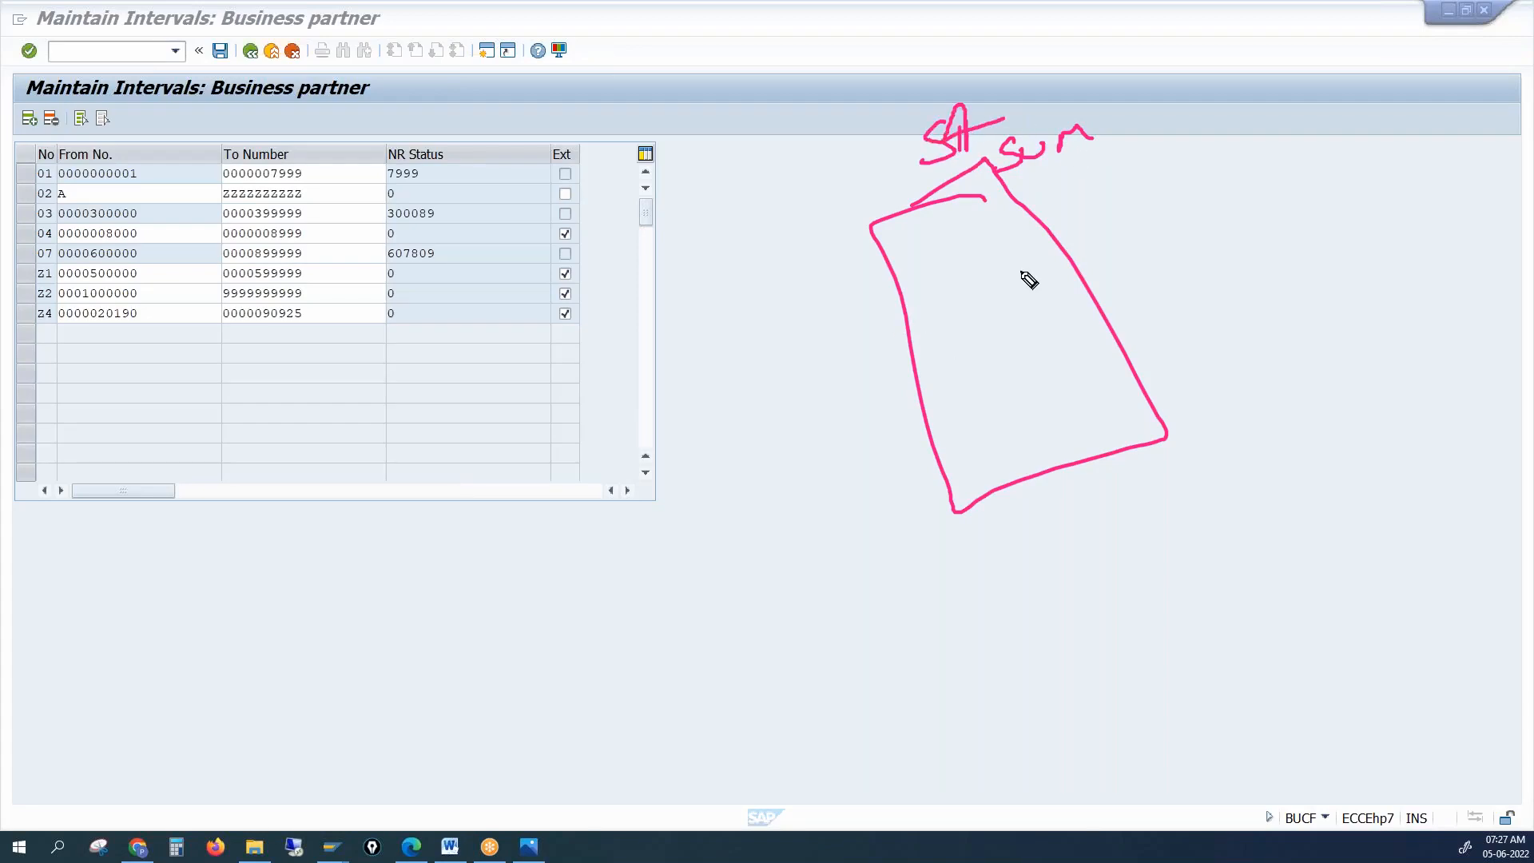
mouse_move(907, 282)
left_mouse_down()
mouse_move(907, 304)
mouse_move(943, 289)
mouse_move(929, 326)
mouse_move(1011, 282)
mouse_move(997, 294)
left_mouse_up()
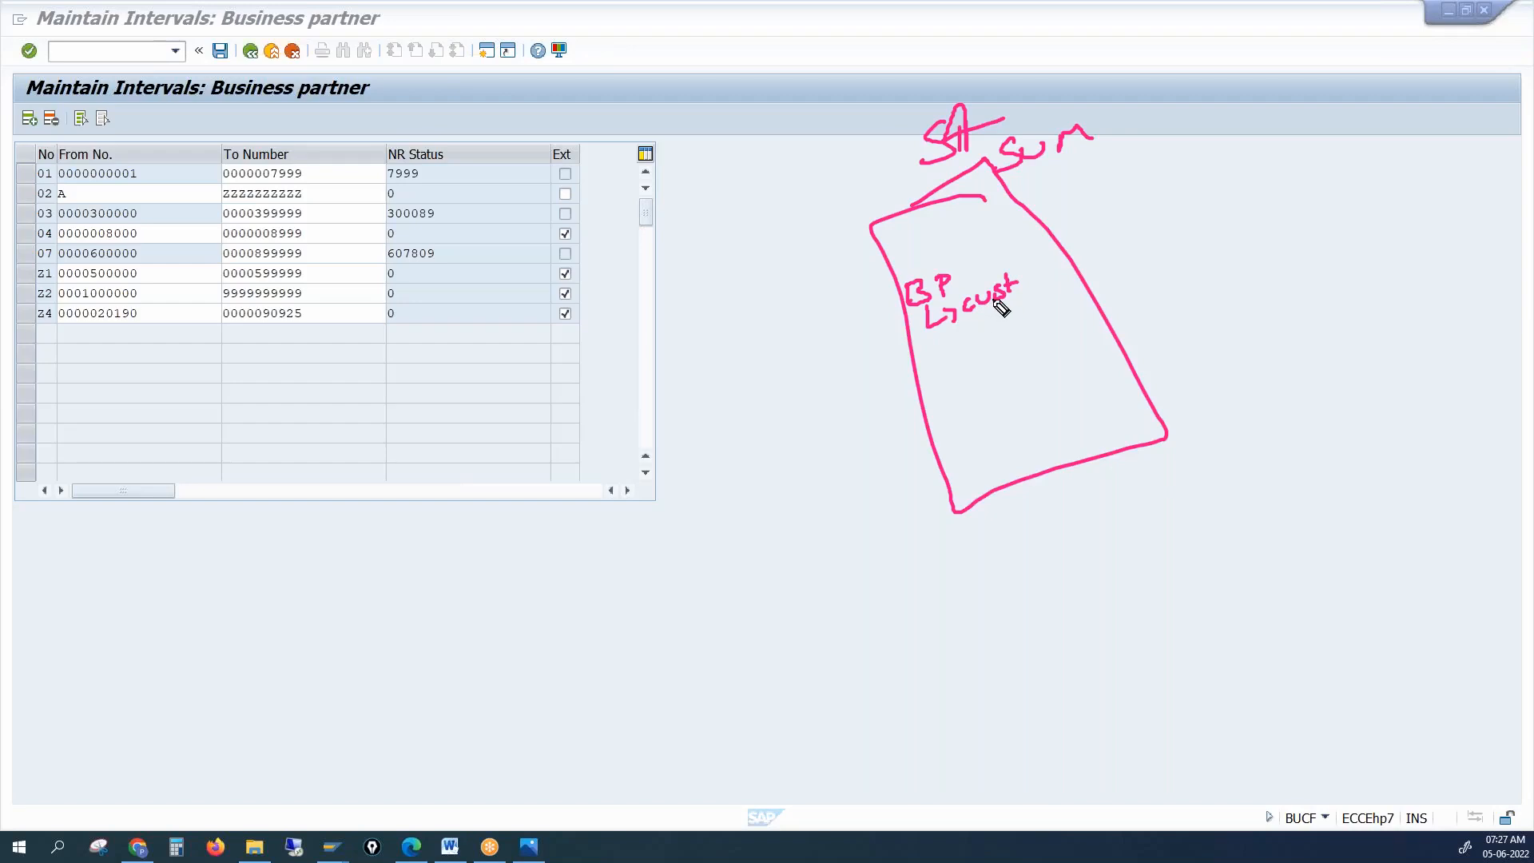
left_click(1071, 209)
left_click(1092, 186)
mouse_move(1093, 186)
left_mouse_down()
mouse_move(1057, 237)
mouse_move(1056, 221)
mouse_move(1091, 224)
left_mouse_up()
Close the number range intervals and table display screens, and confirm the SAP log-off
left_click(1487, 11)
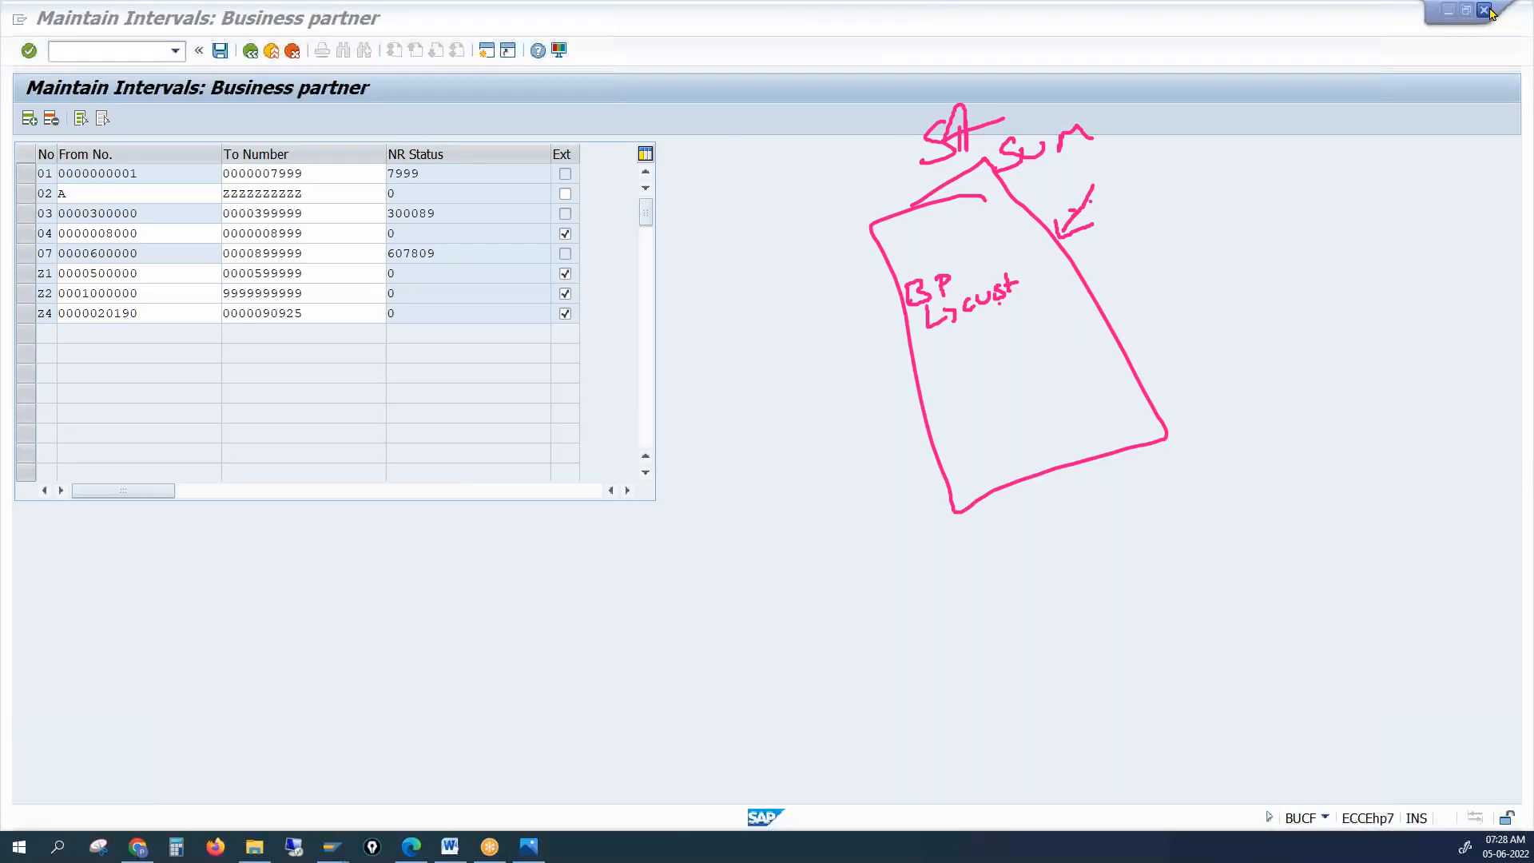
left_click(1488, 11)
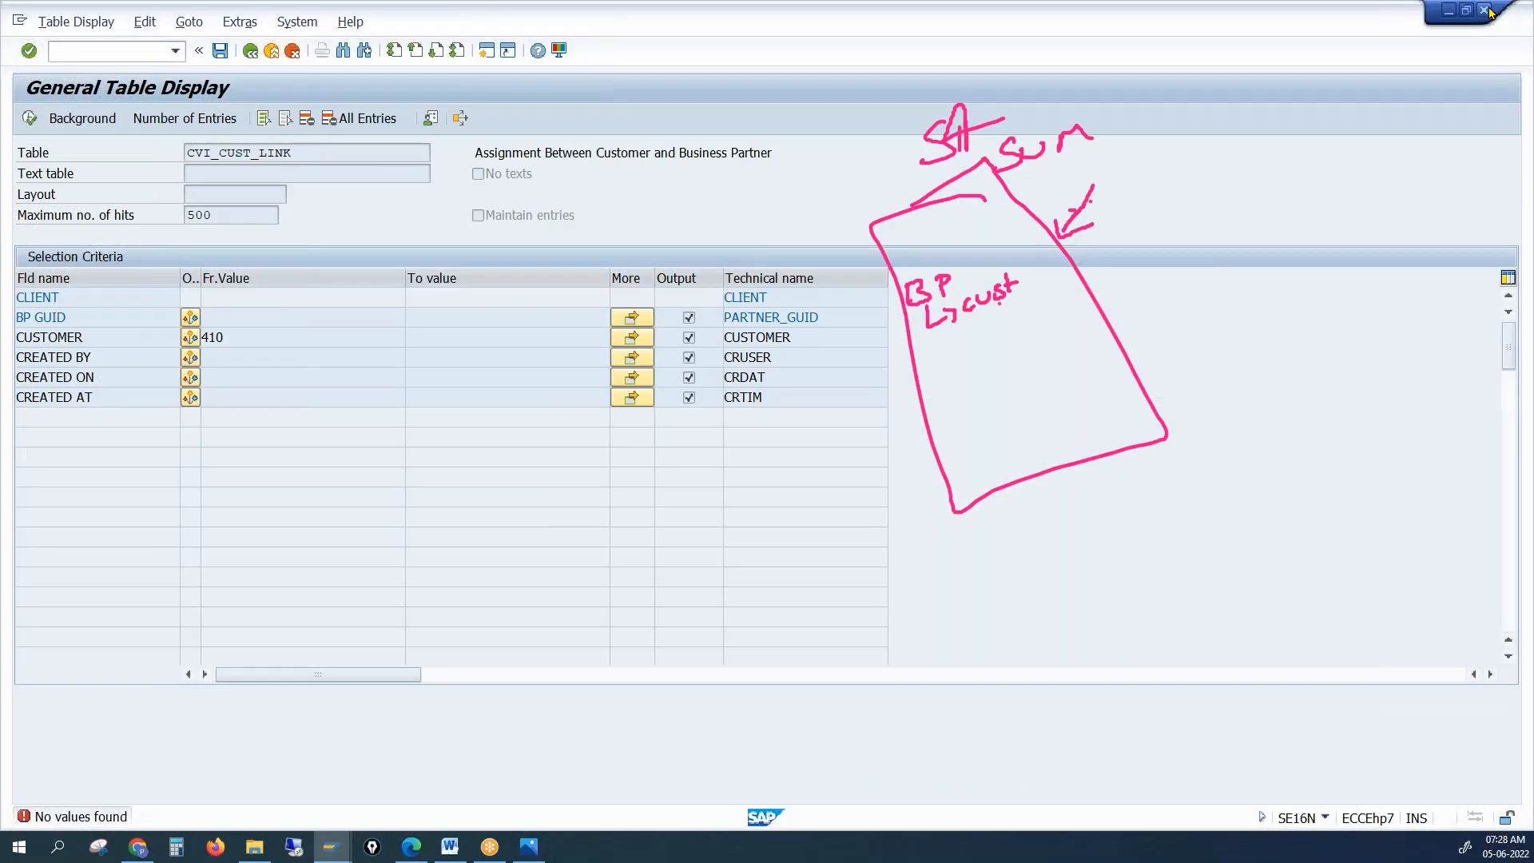
left_click(1487, 11)
left_click(243, 347)
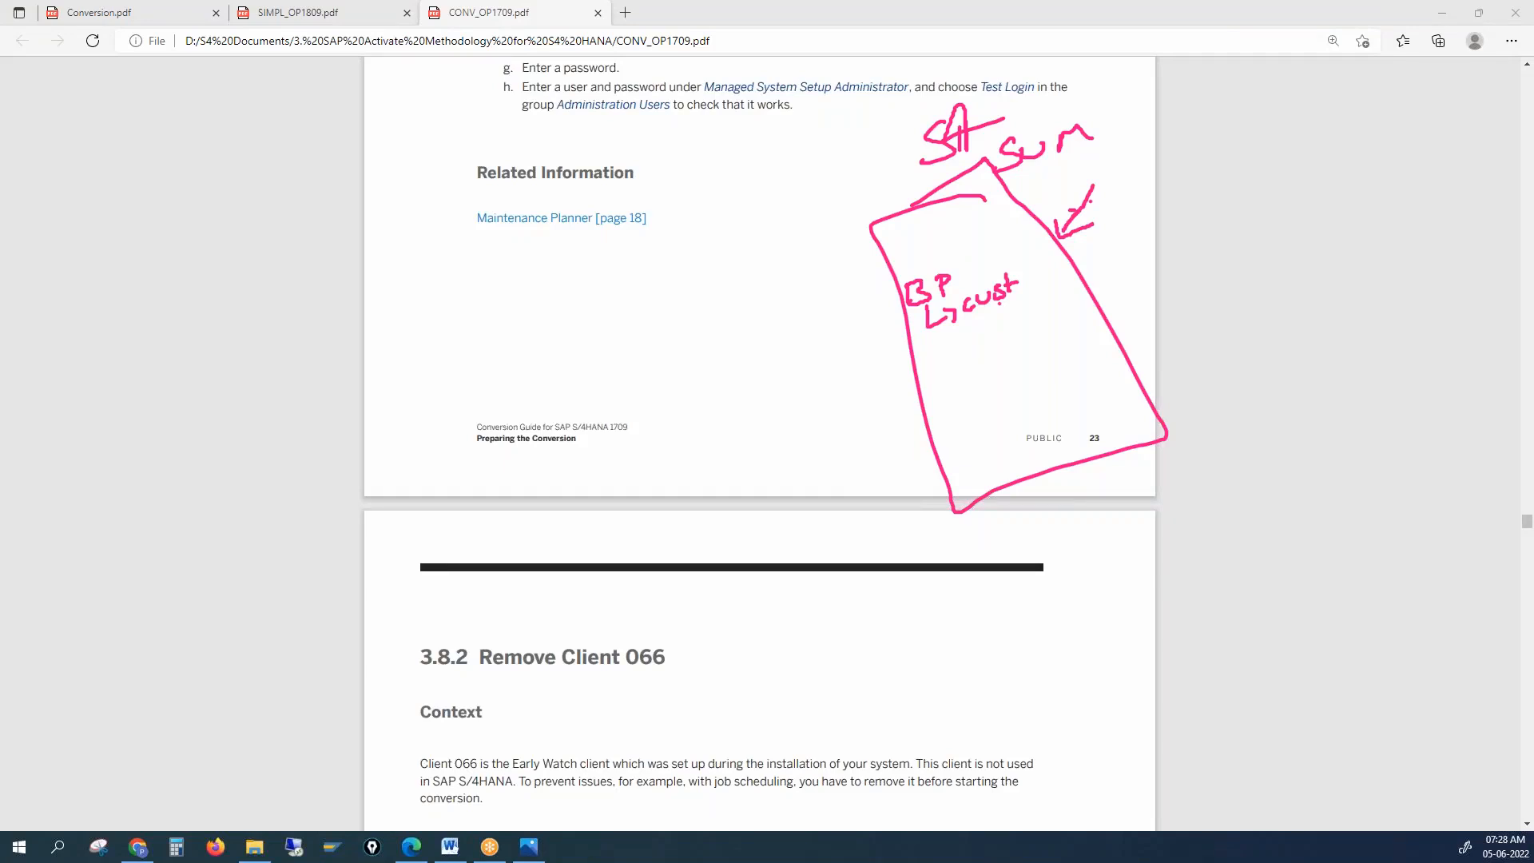
Start Remote Desktop Connection, submit the account password, and drag its window onto the main screen
left_click(292, 846)
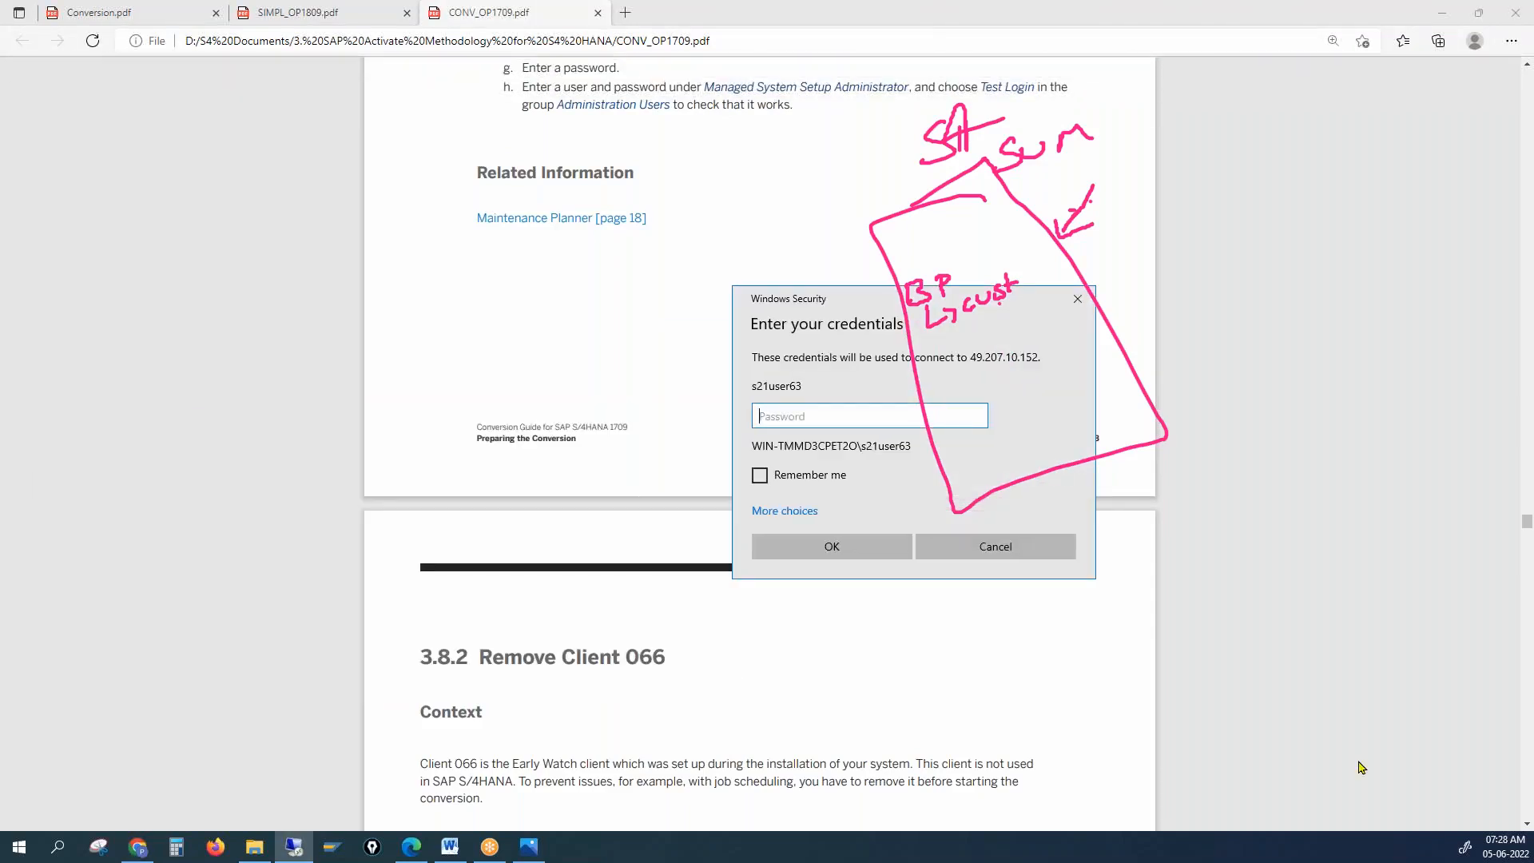
left_click(1516, 280)
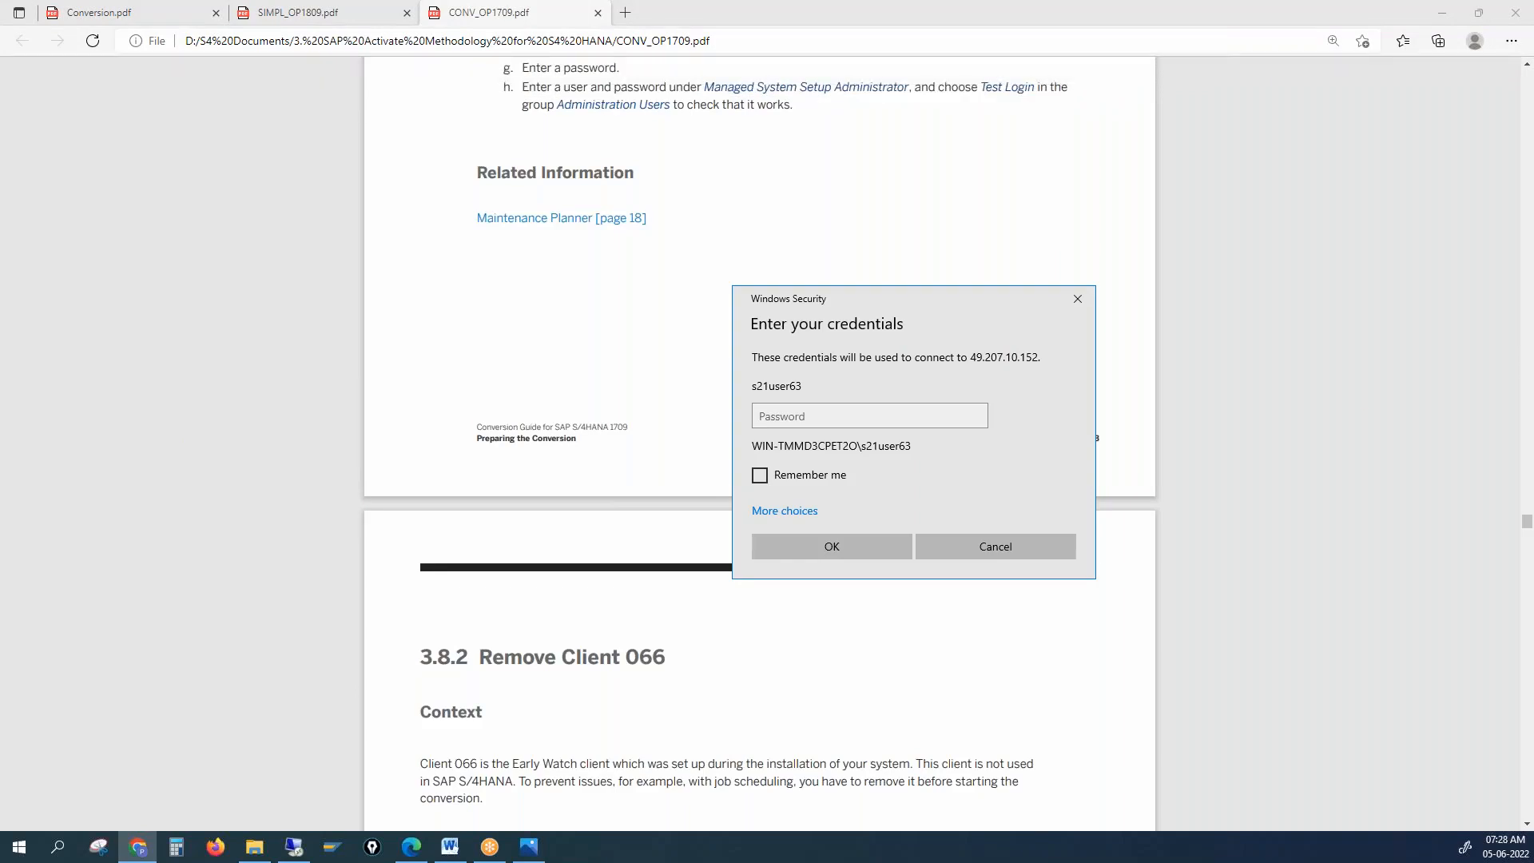
left_click(762, 415)
left_click(761, 416)
type("*********")
key("Return")
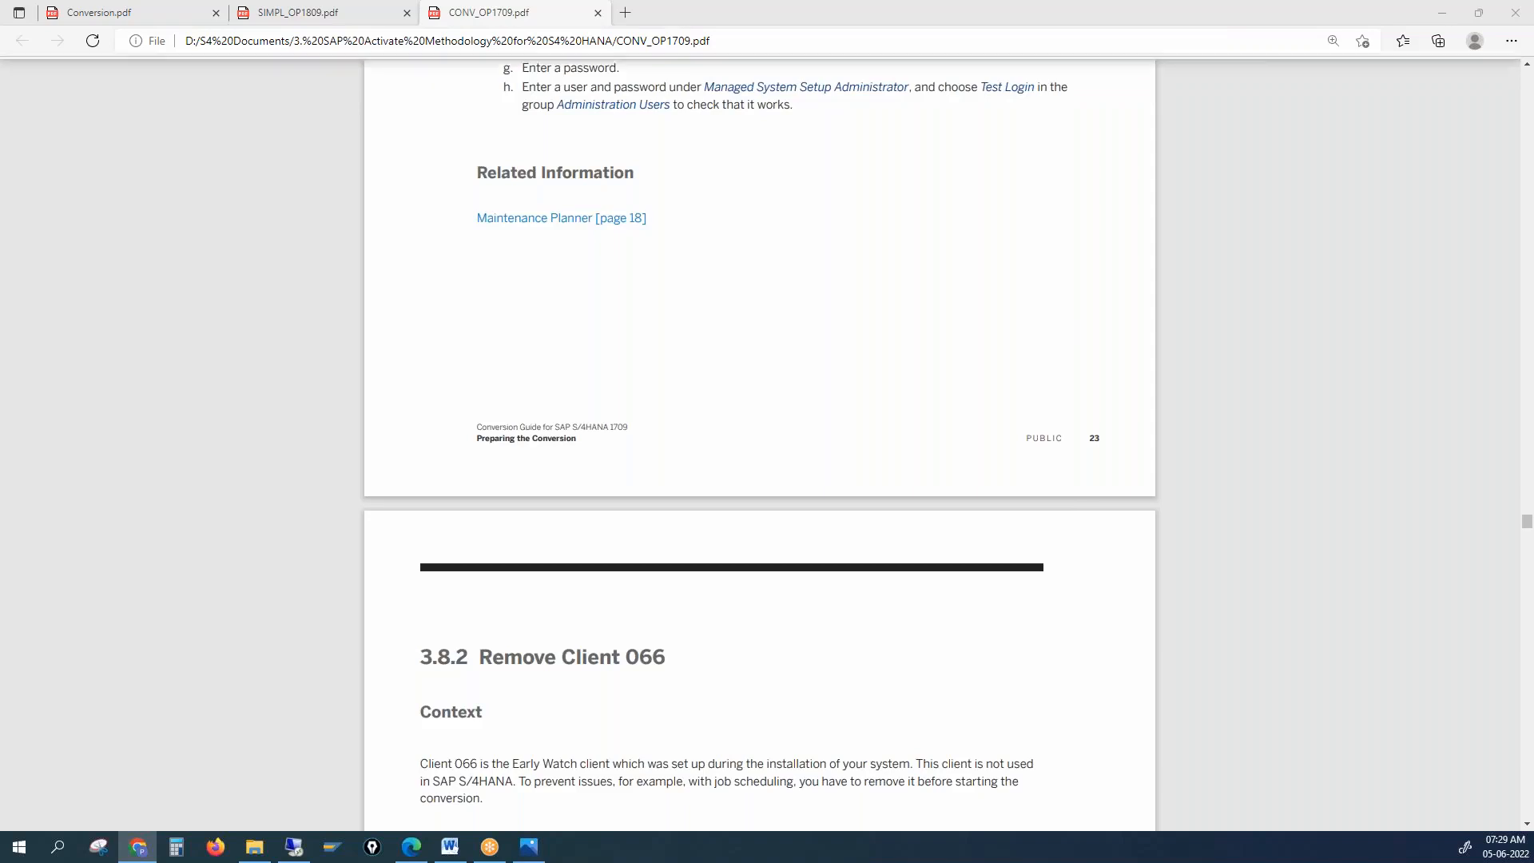
key("alt+Tab")
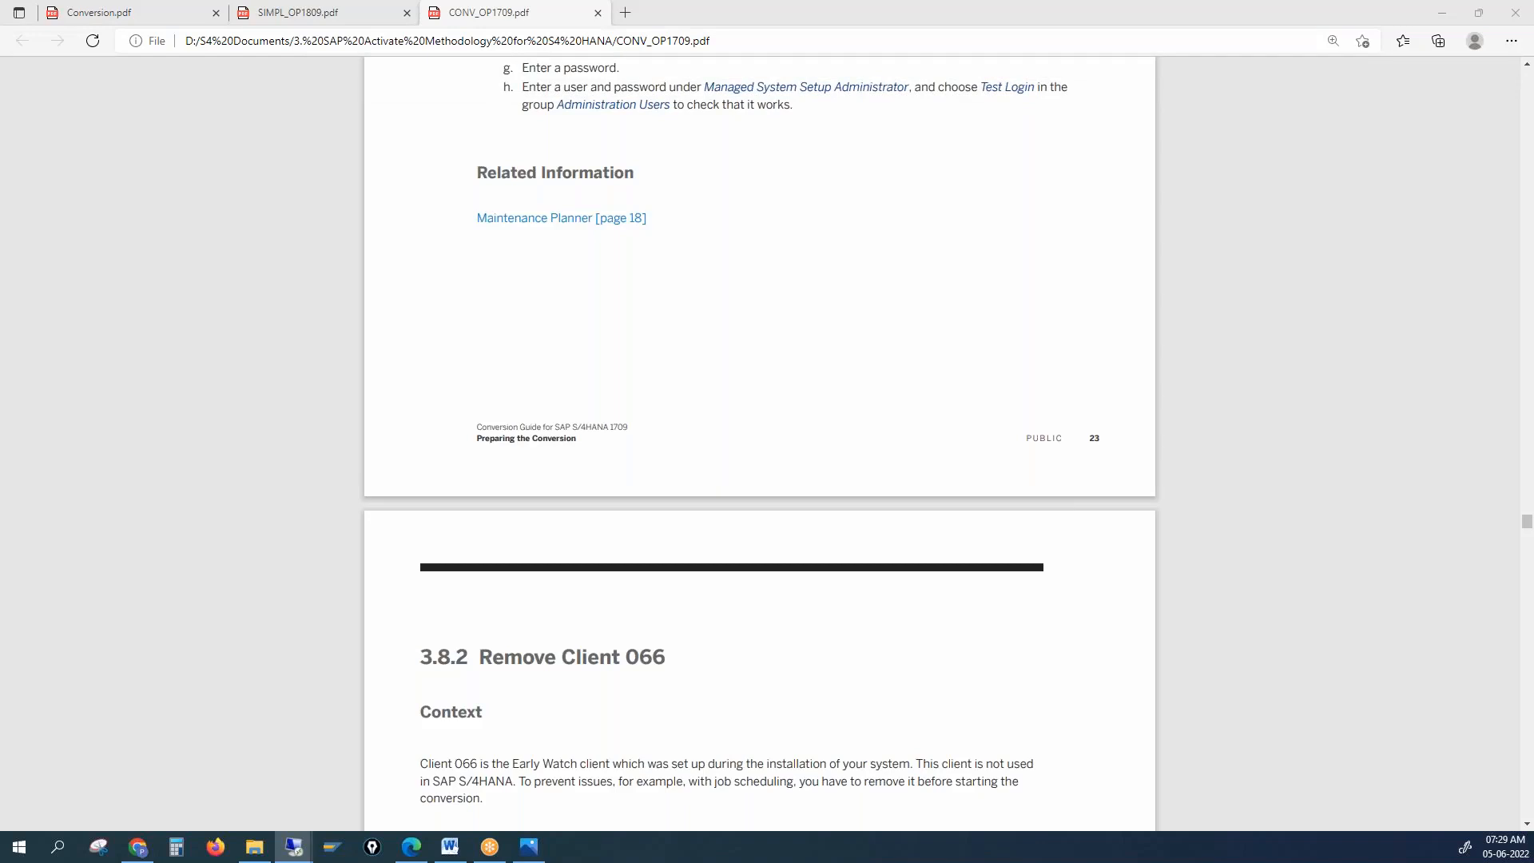
left_click_drag(0, 86, 576, 89)
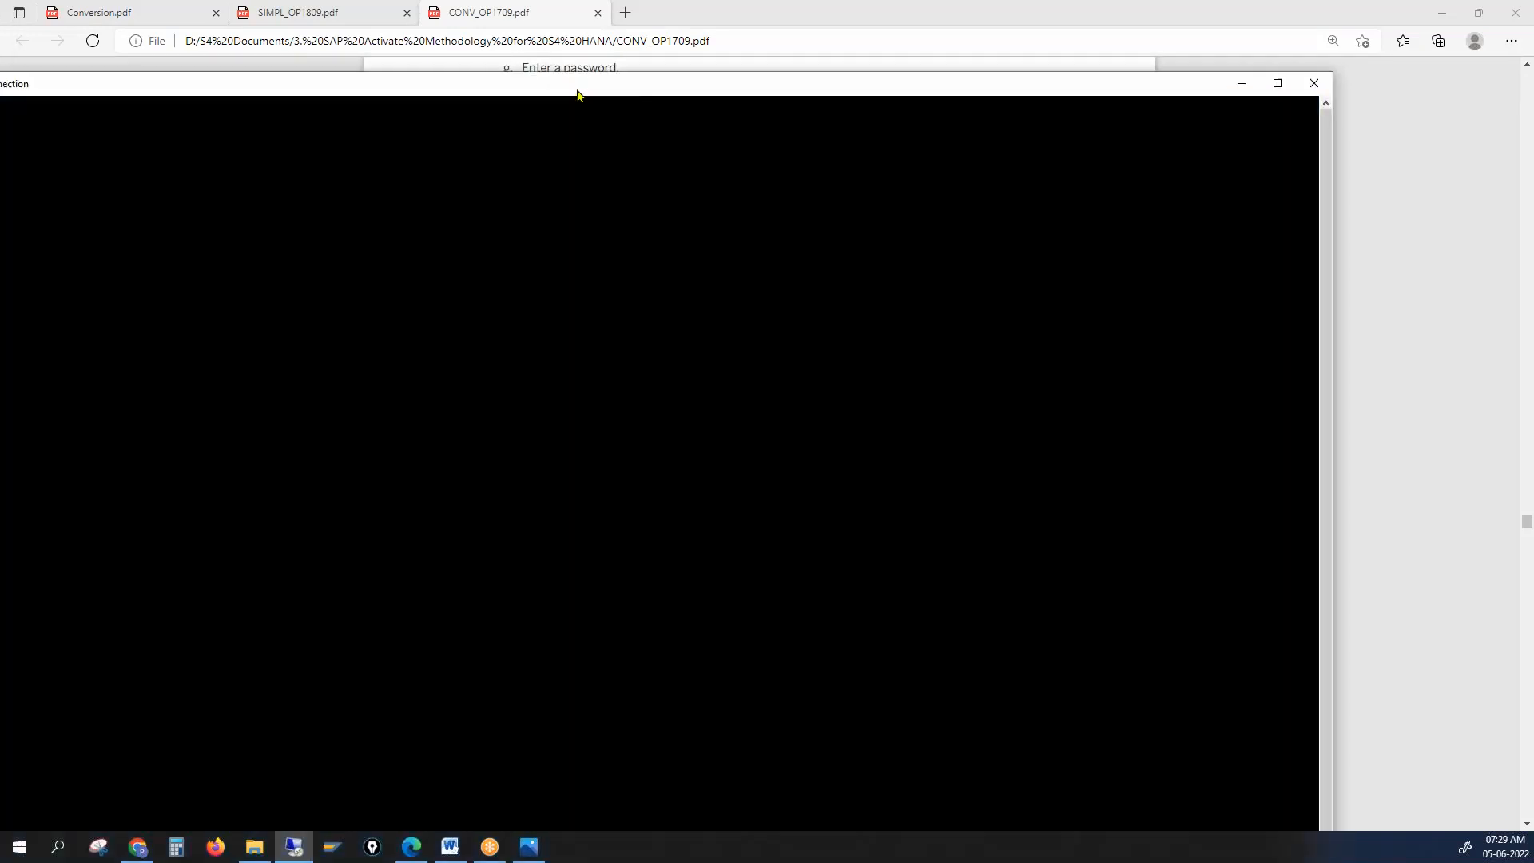
Maximize the remote desktop and open the S4HANA system from SAP Logon
double_click(634, 89)
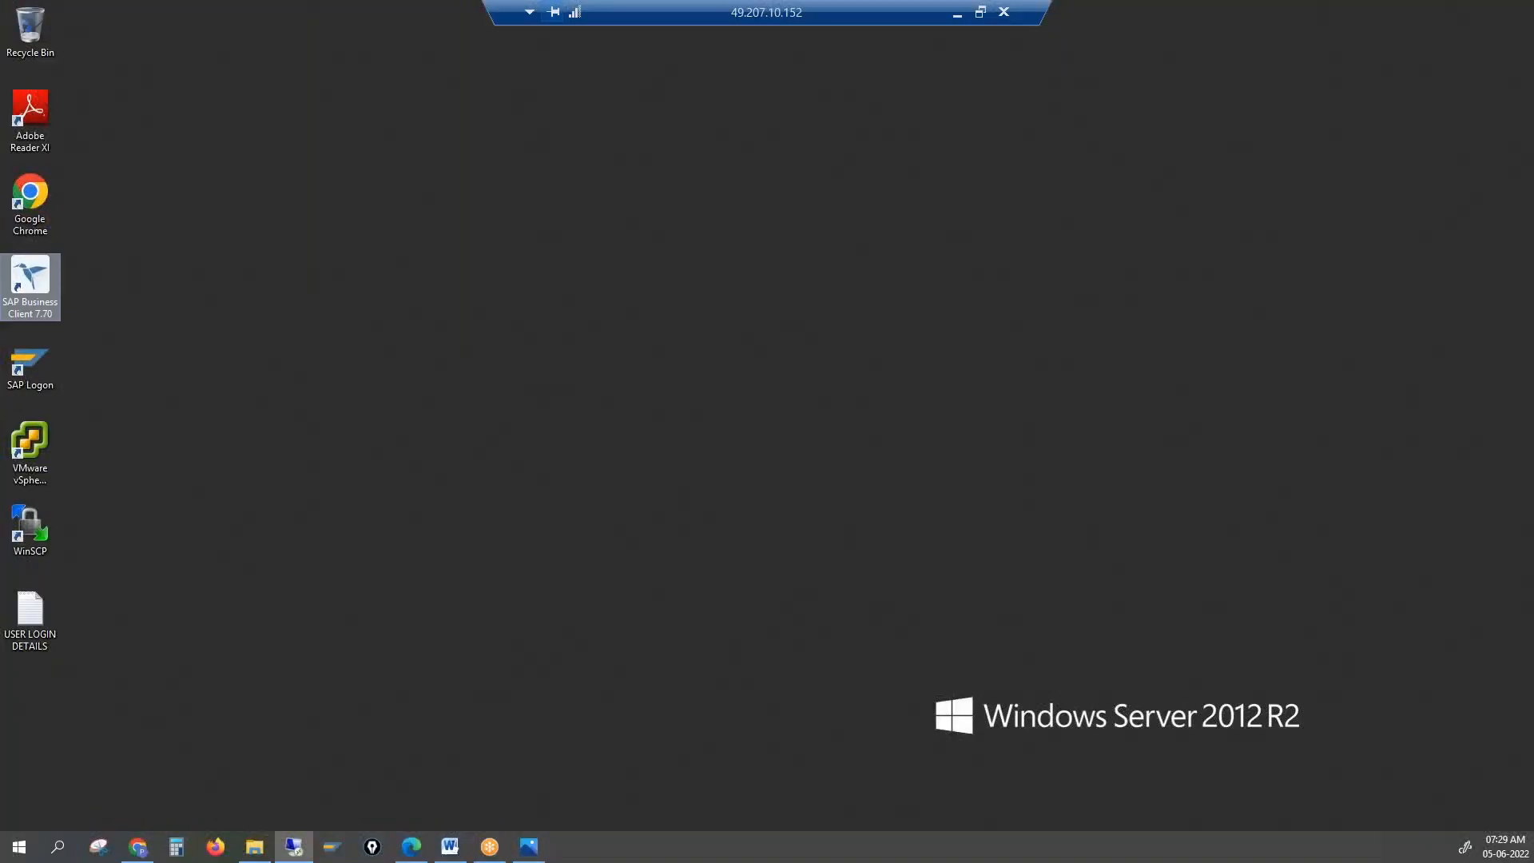
double_click(27, 364)
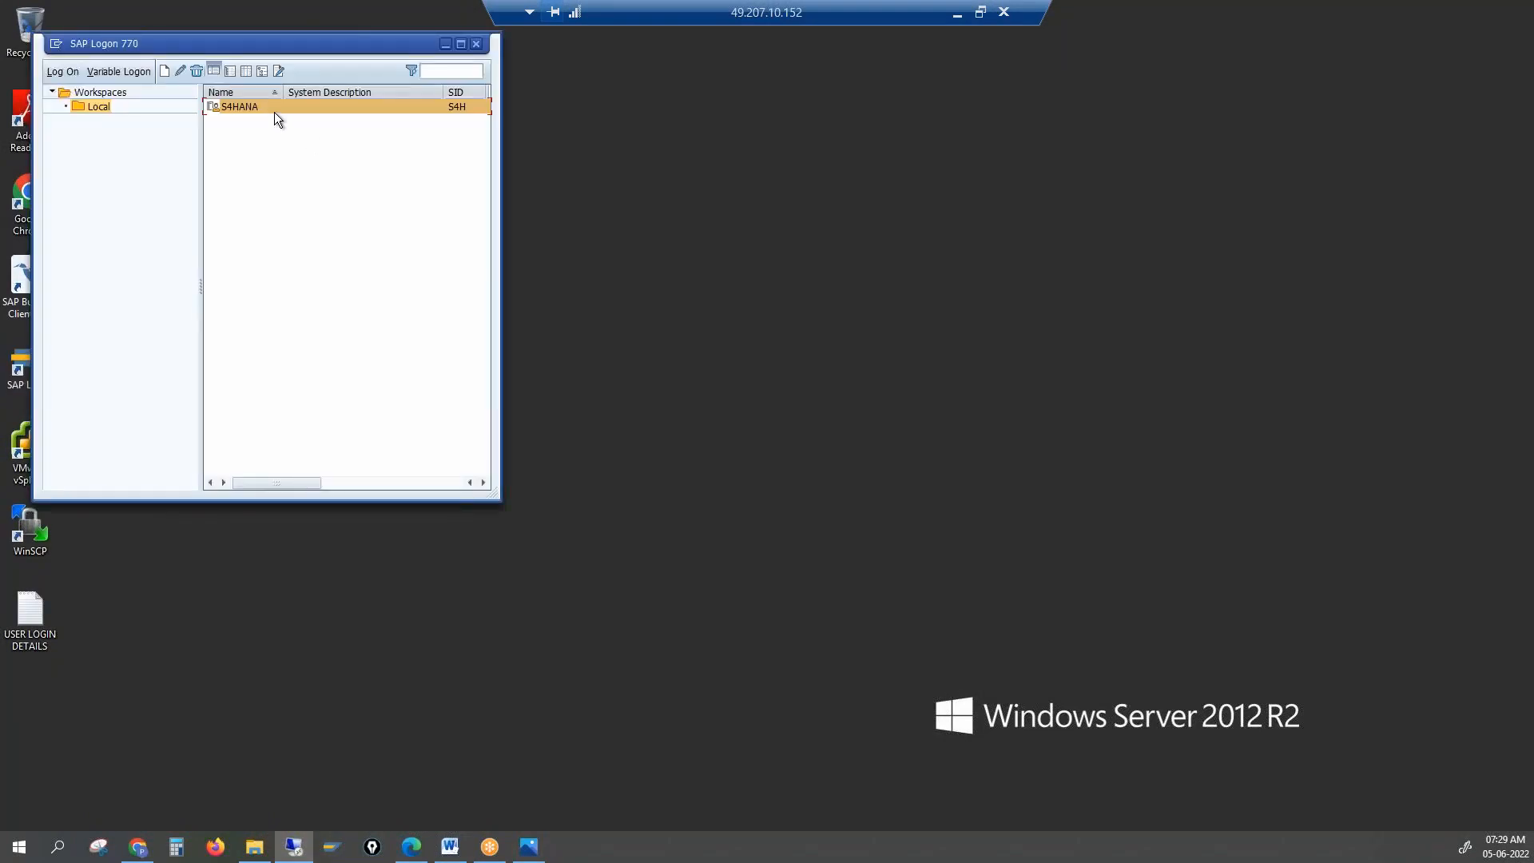
double_click(275, 112)
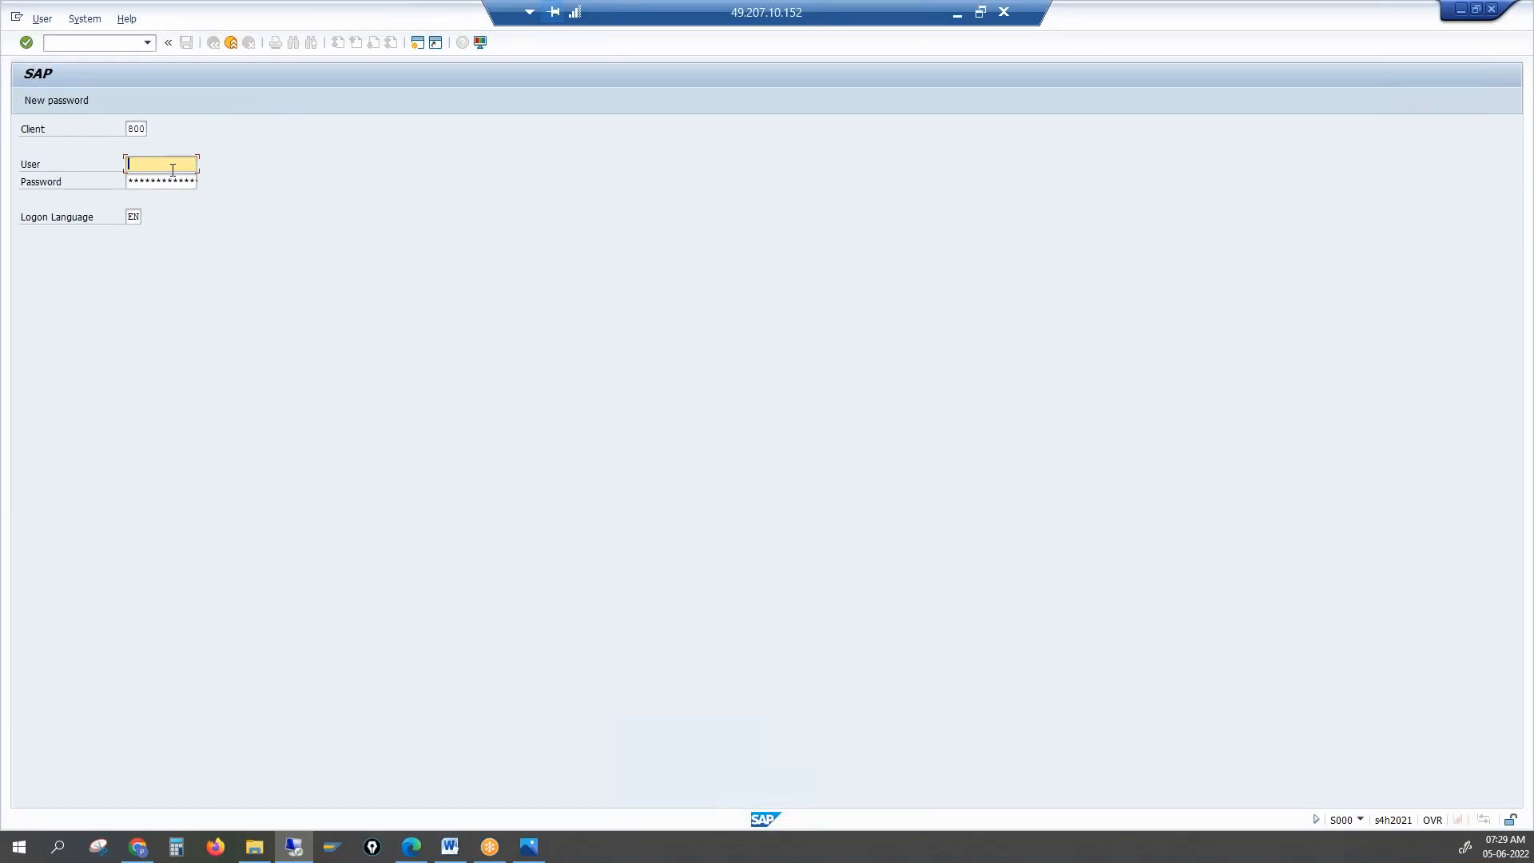
Log on to S4HANA with the user credentials and start transaction SPRO
type("best")
key("Tab")
key("Return")
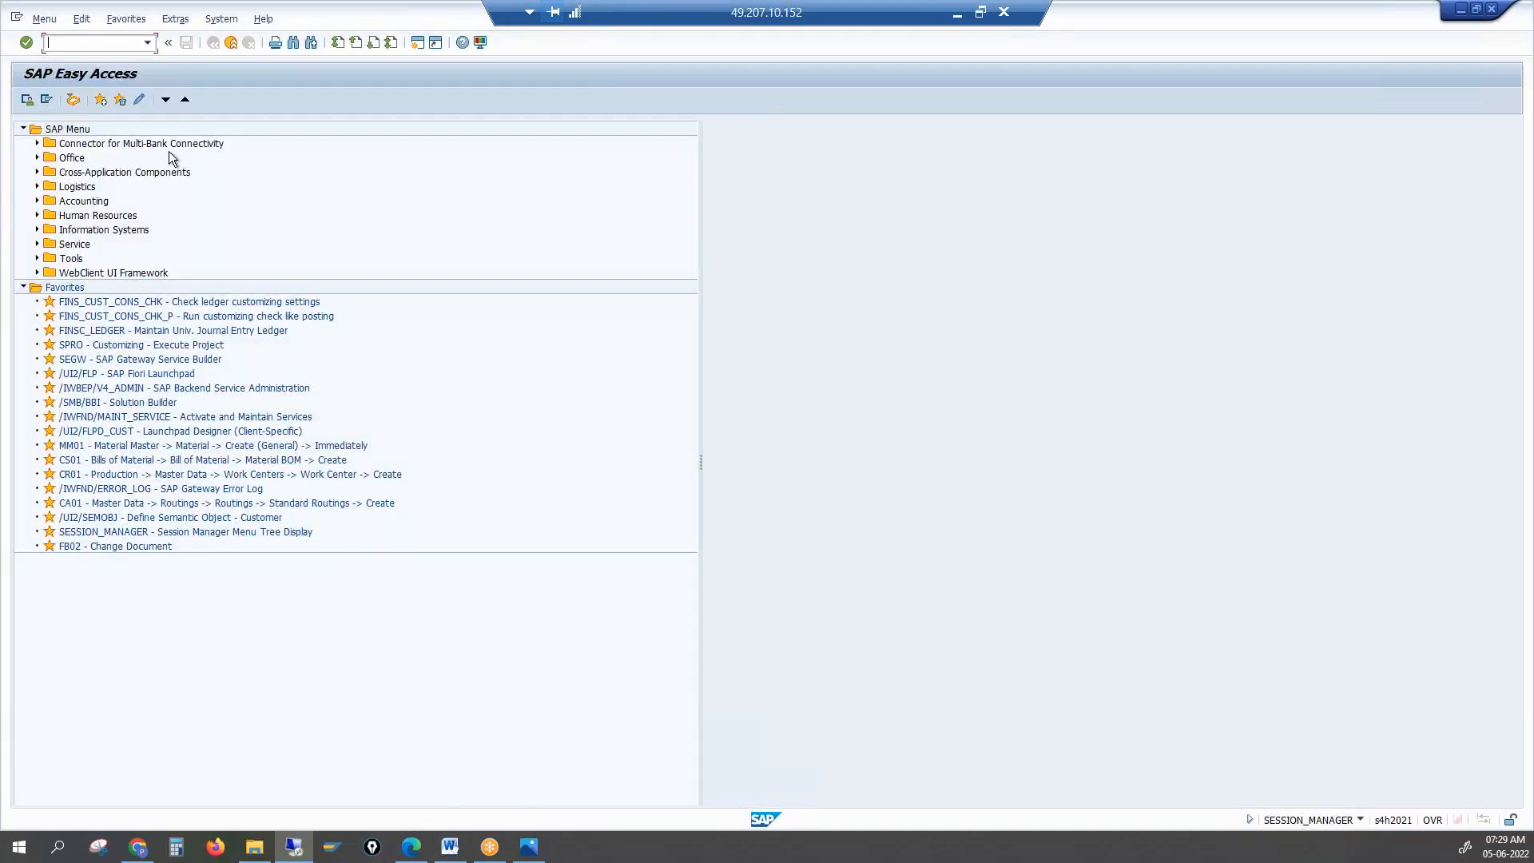
type("spro")
key("Return")
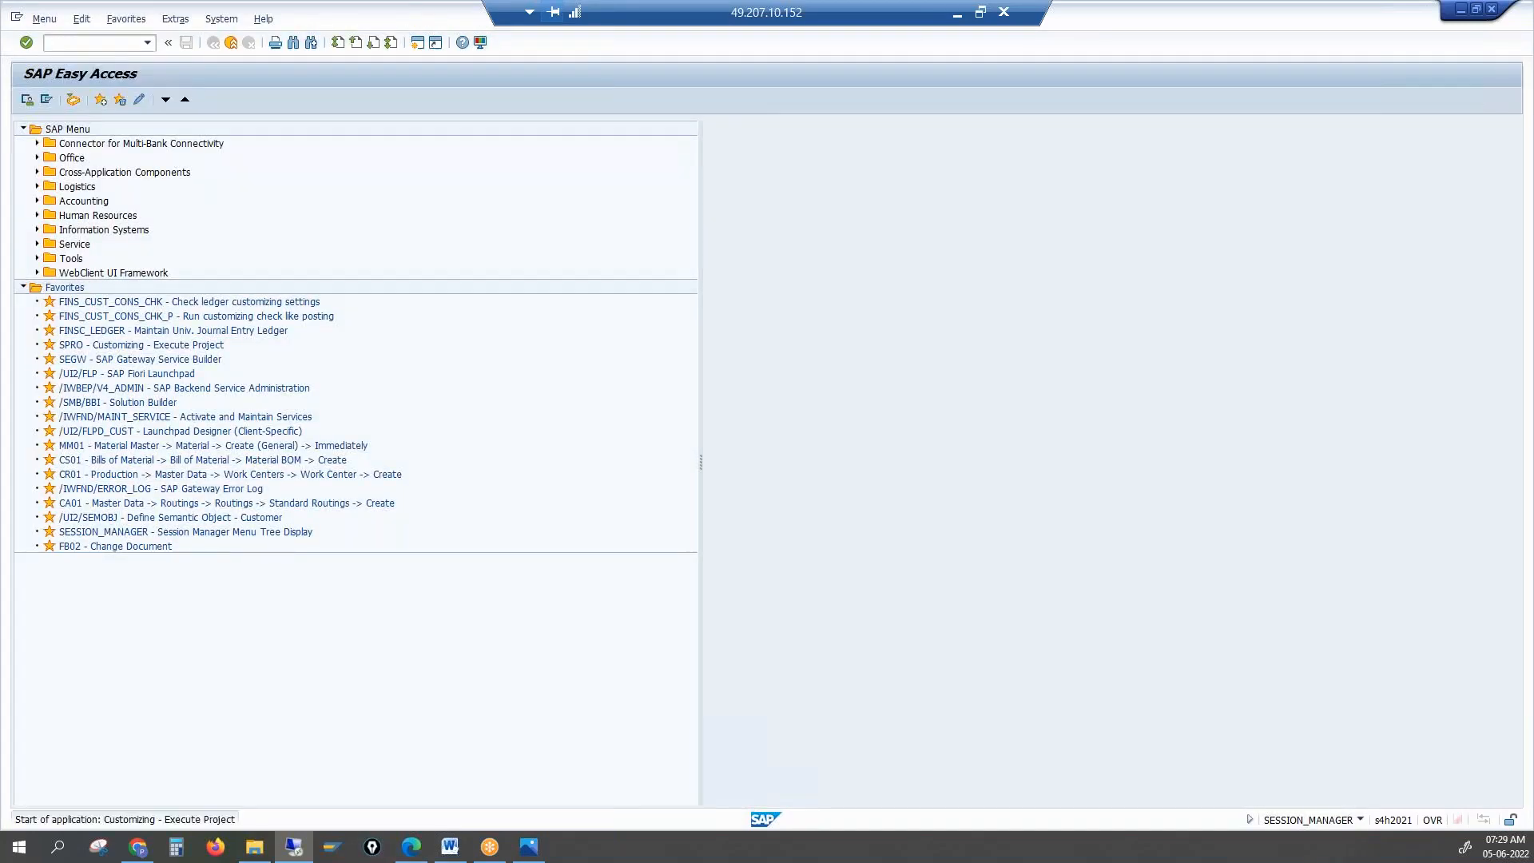
Open the SAP Reference IMG and expand Conversion of Accounting to SAP S/4HANA and Preparations and Migration of Customizing
left_click(98, 94)
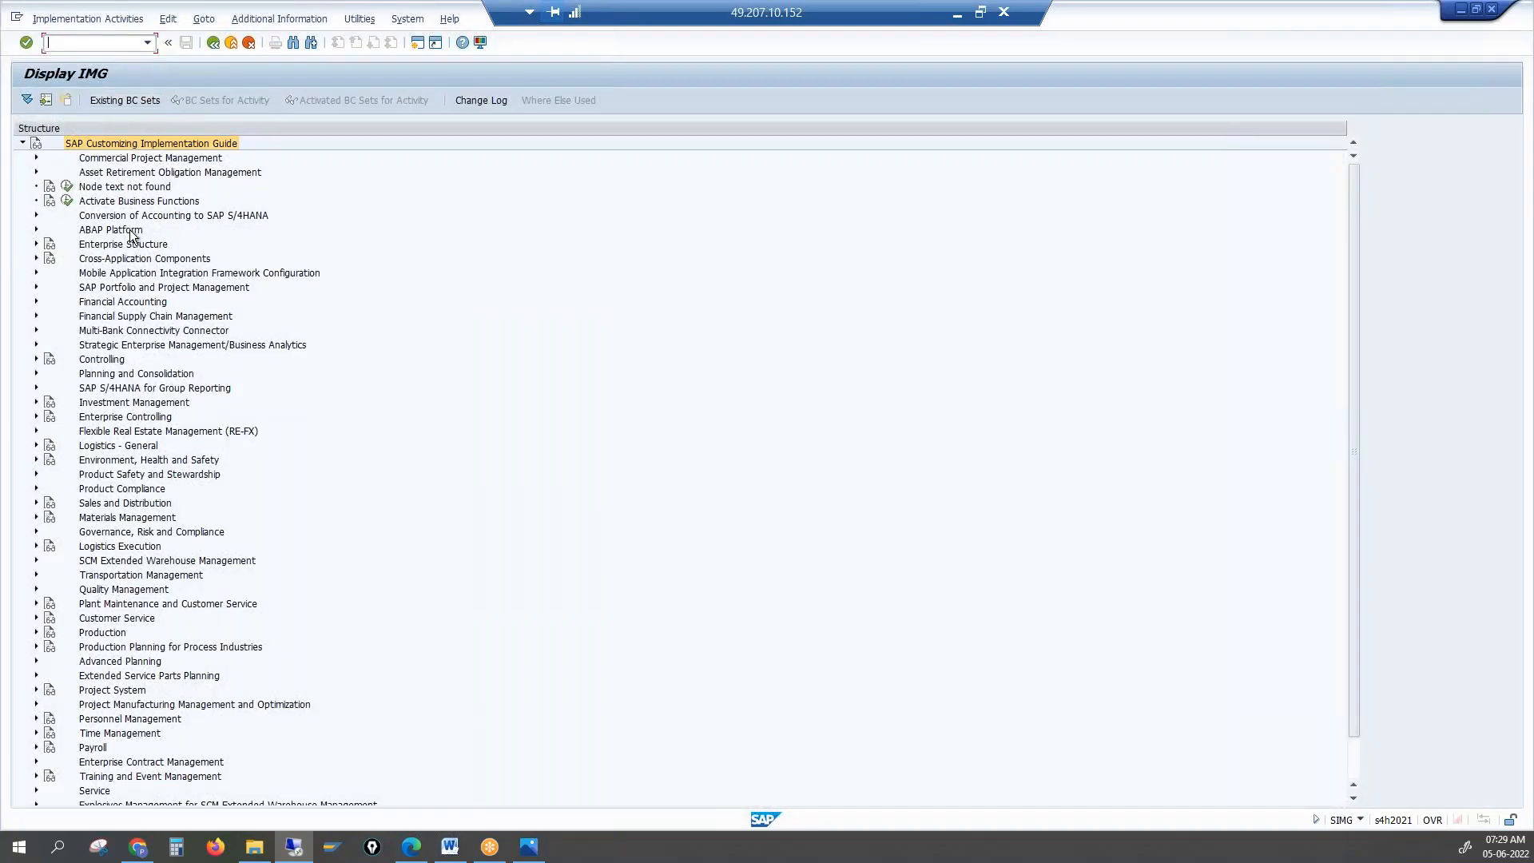
left_click(132, 216)
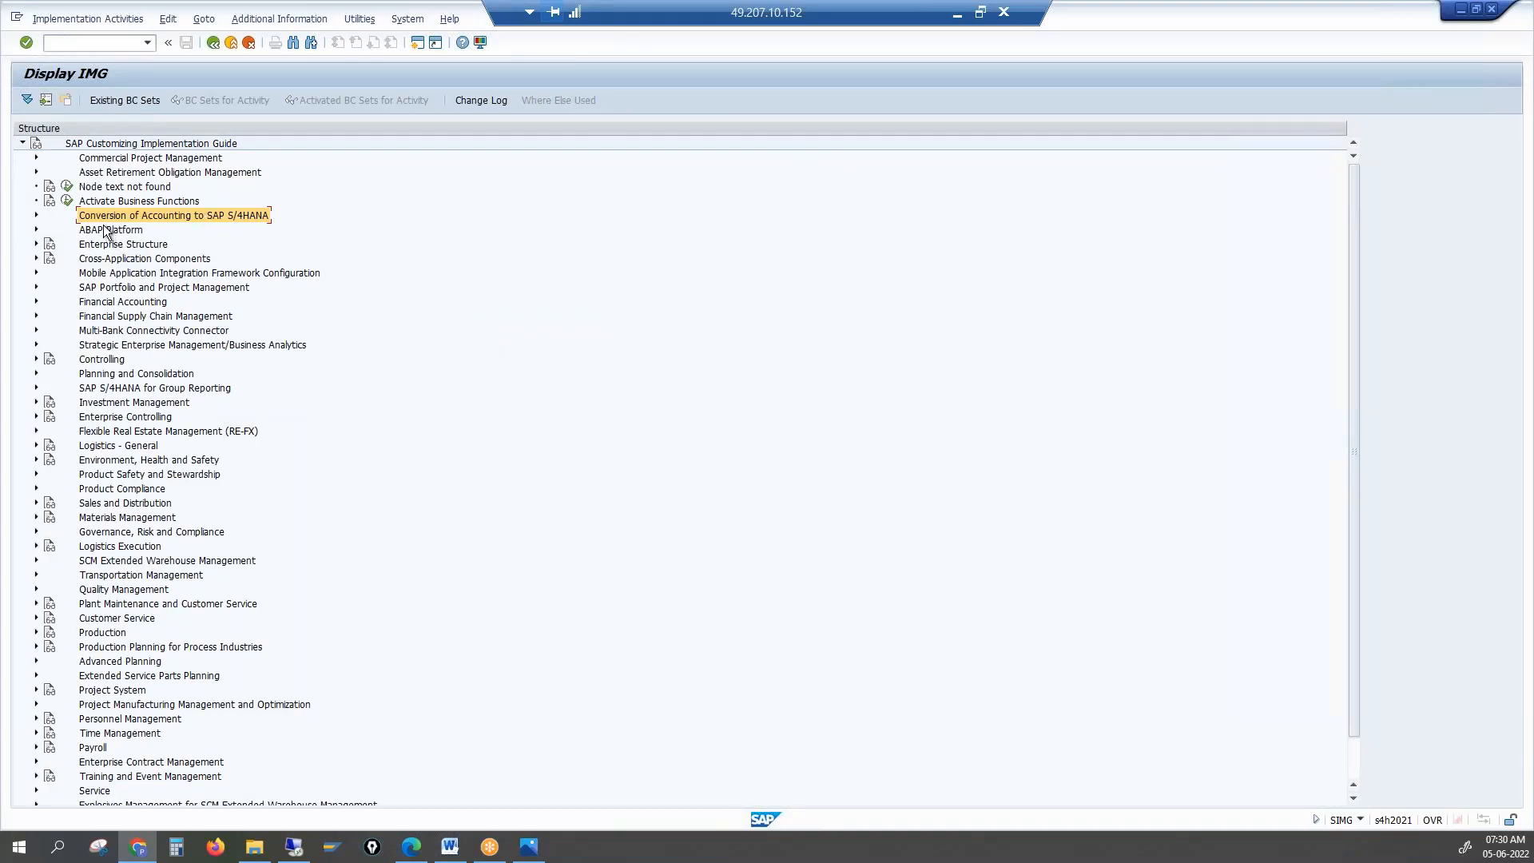
left_click(37, 215)
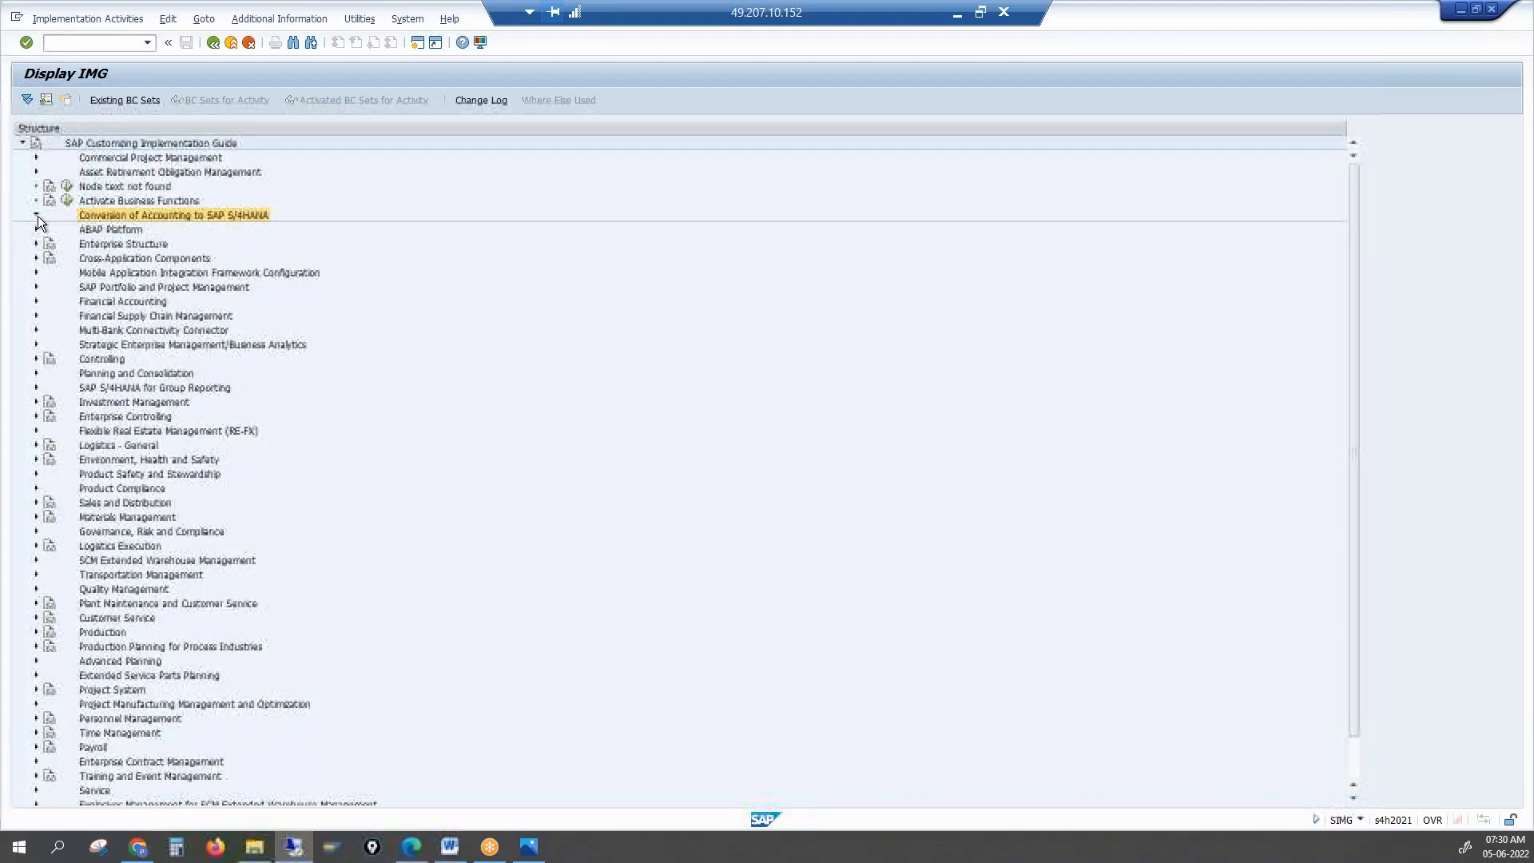
left_click(128, 245)
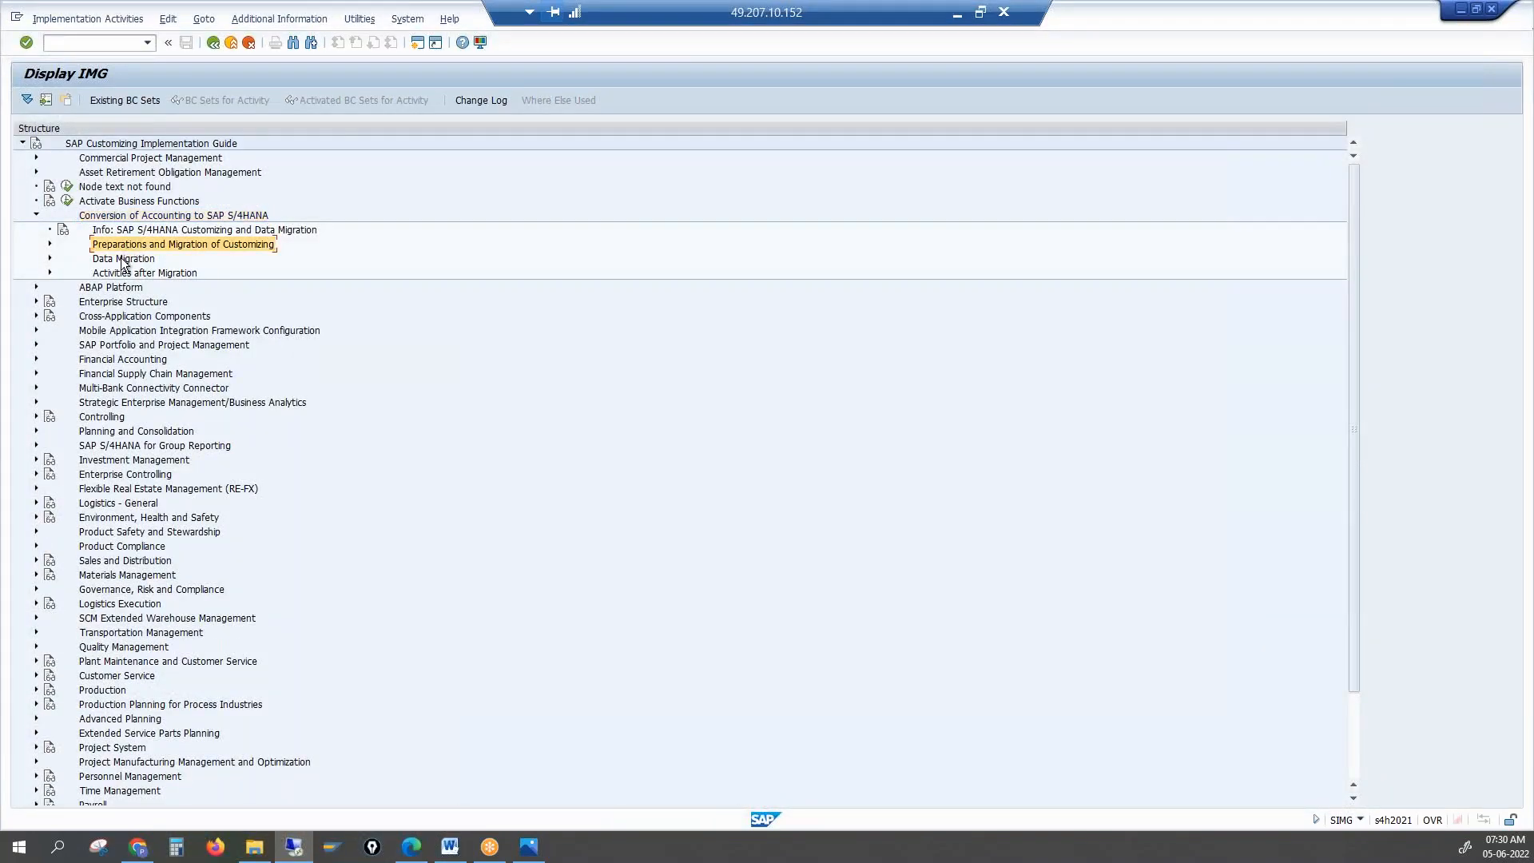
left_click(122, 260)
left_click(126, 272)
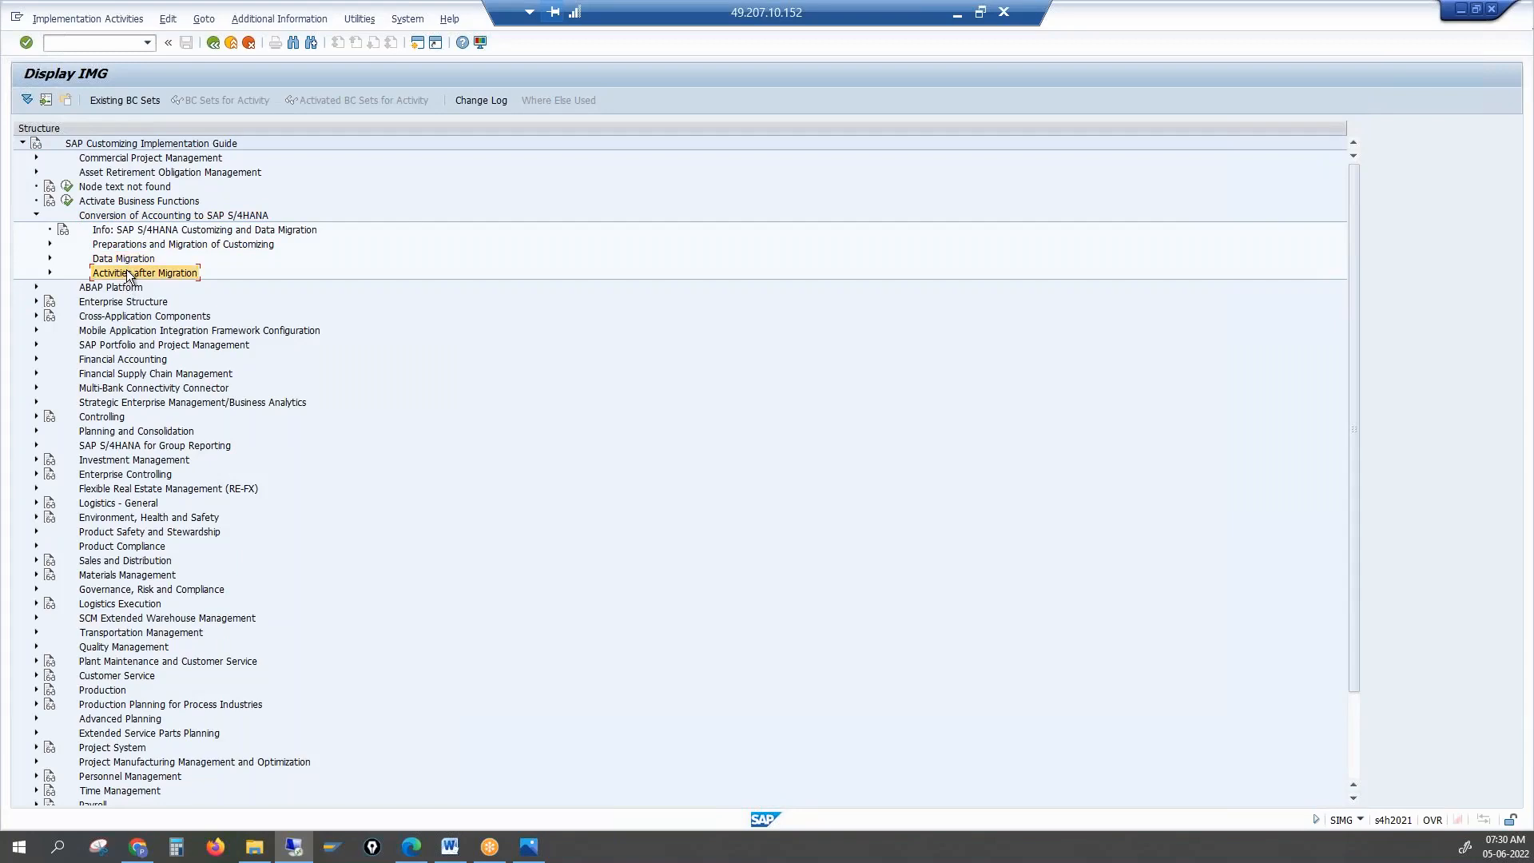
key("alt+Tab")
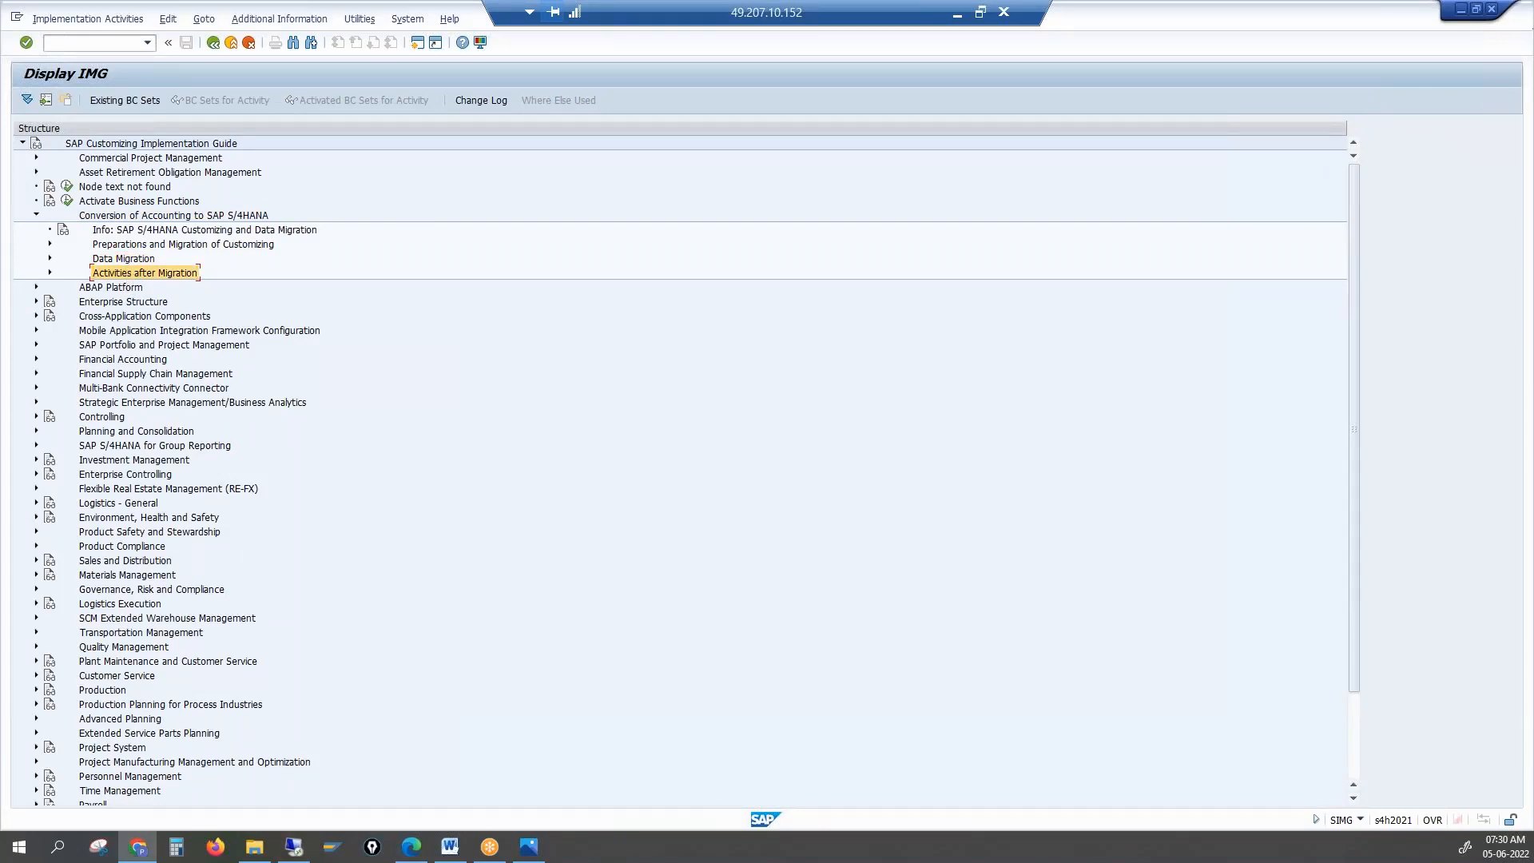
left_click(115, 246)
left_click(49, 245)
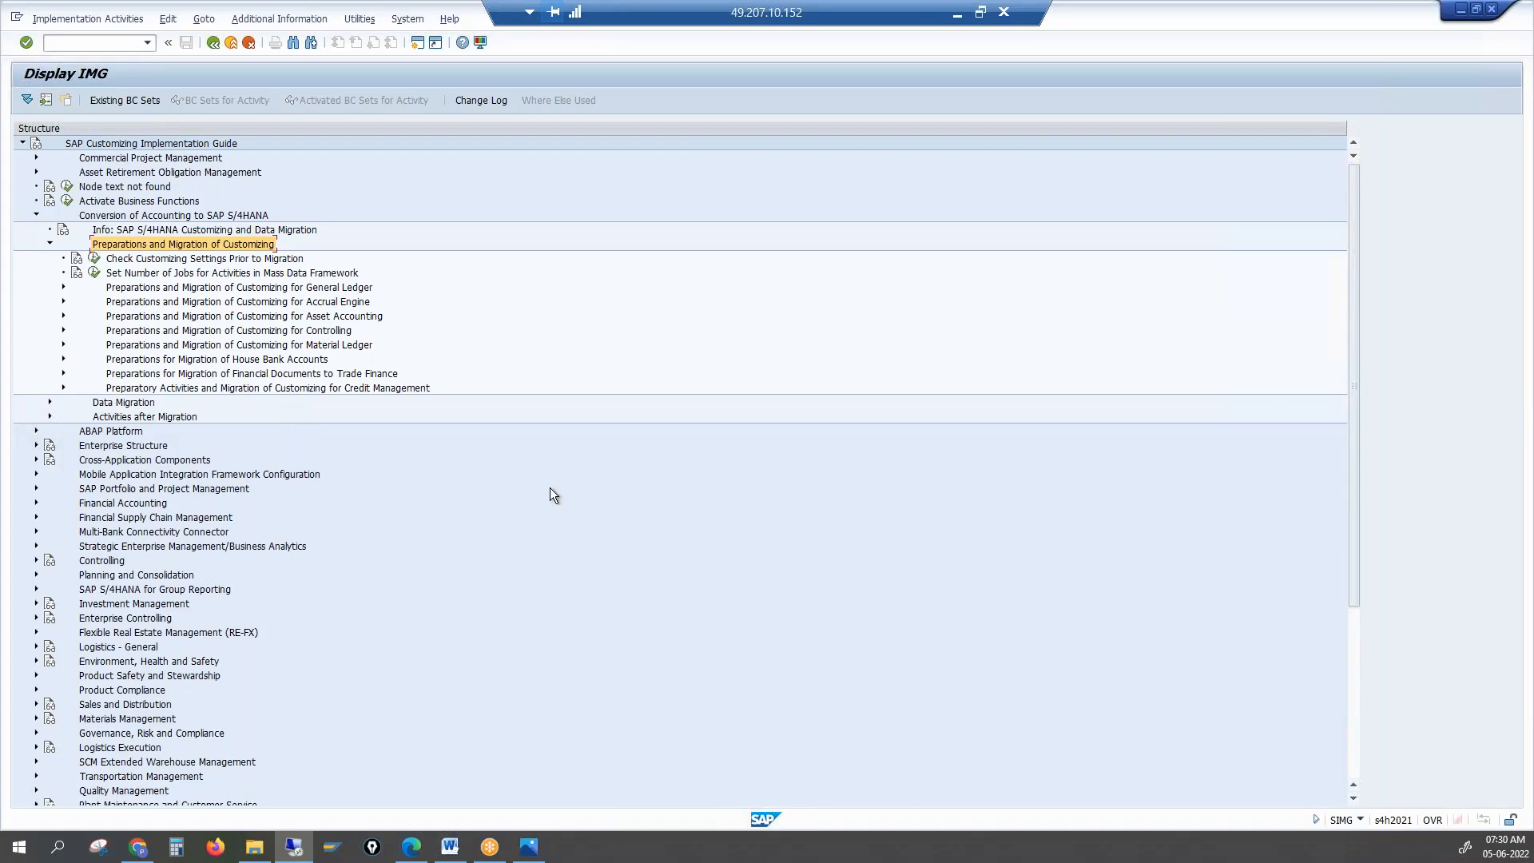
key("alt+Tab")
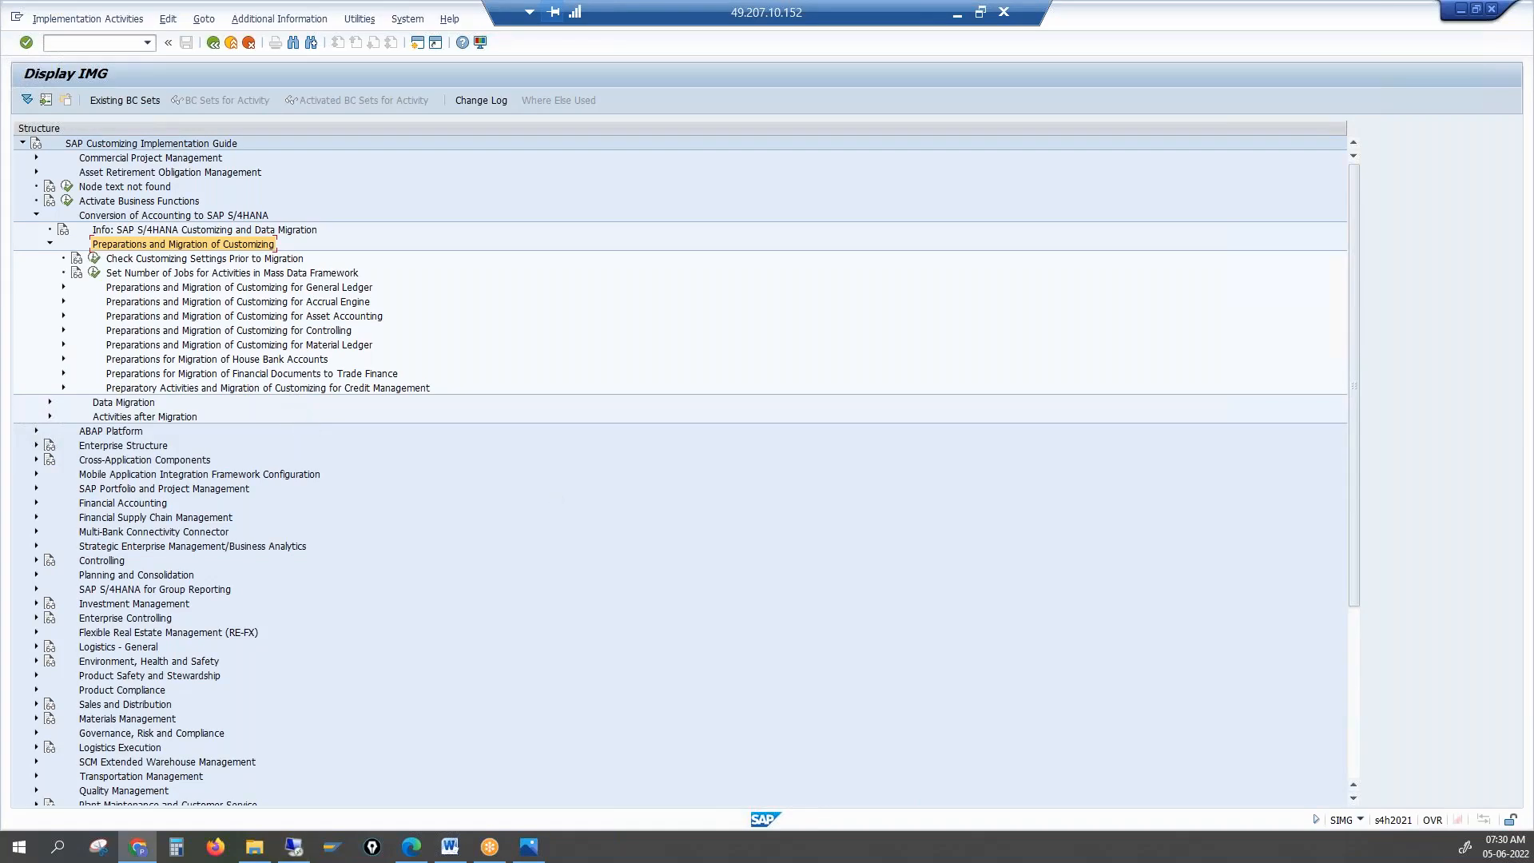
Expand the General Ledger preparation entry and execute Check Customizing Settings Prior to Migration
left_click(270, 285)
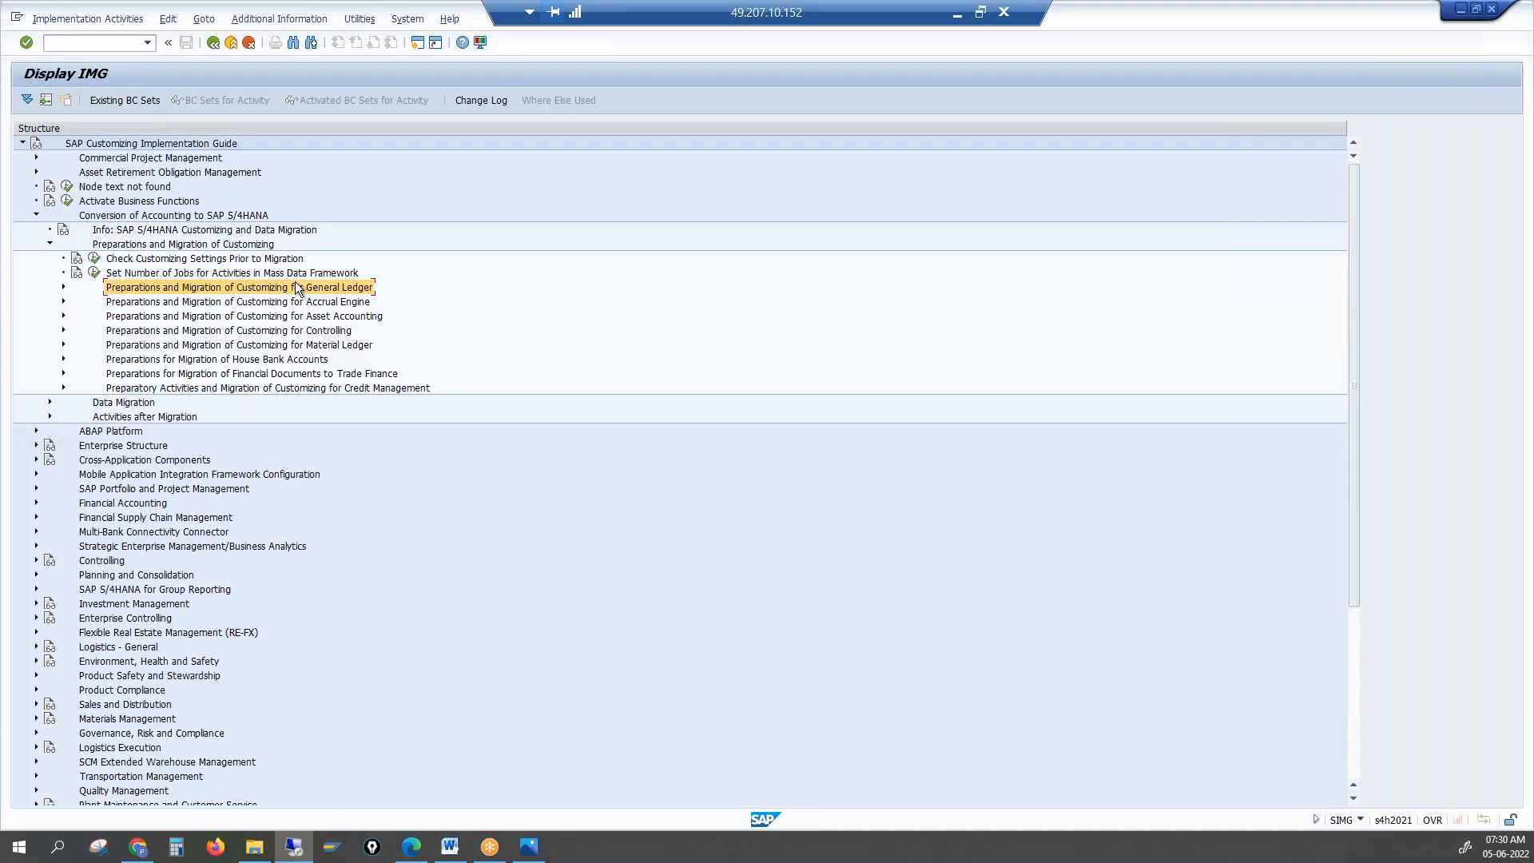
left_click(311, 390)
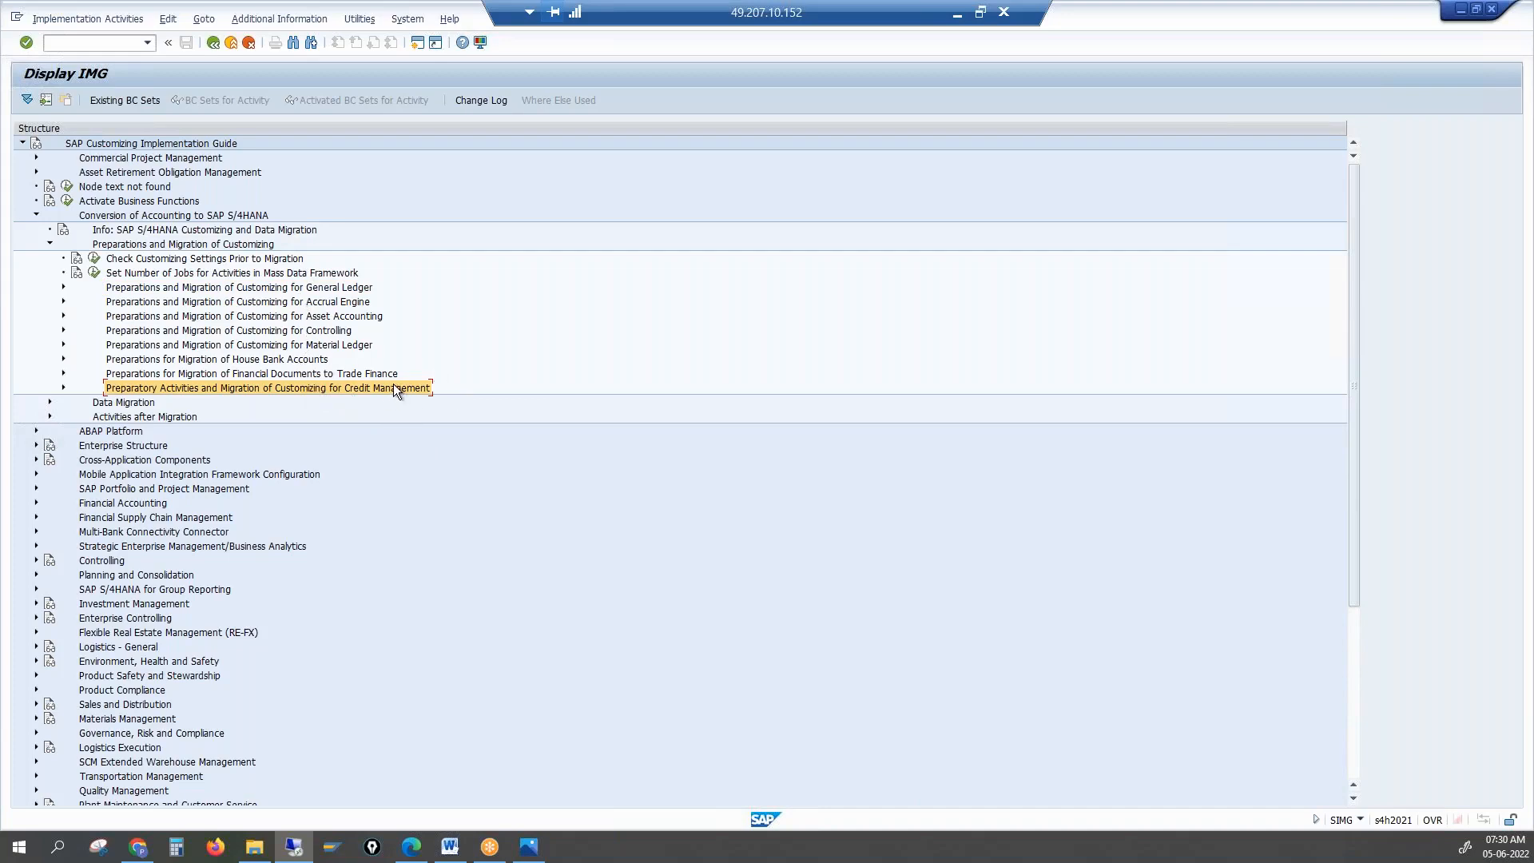
left_click(63, 287)
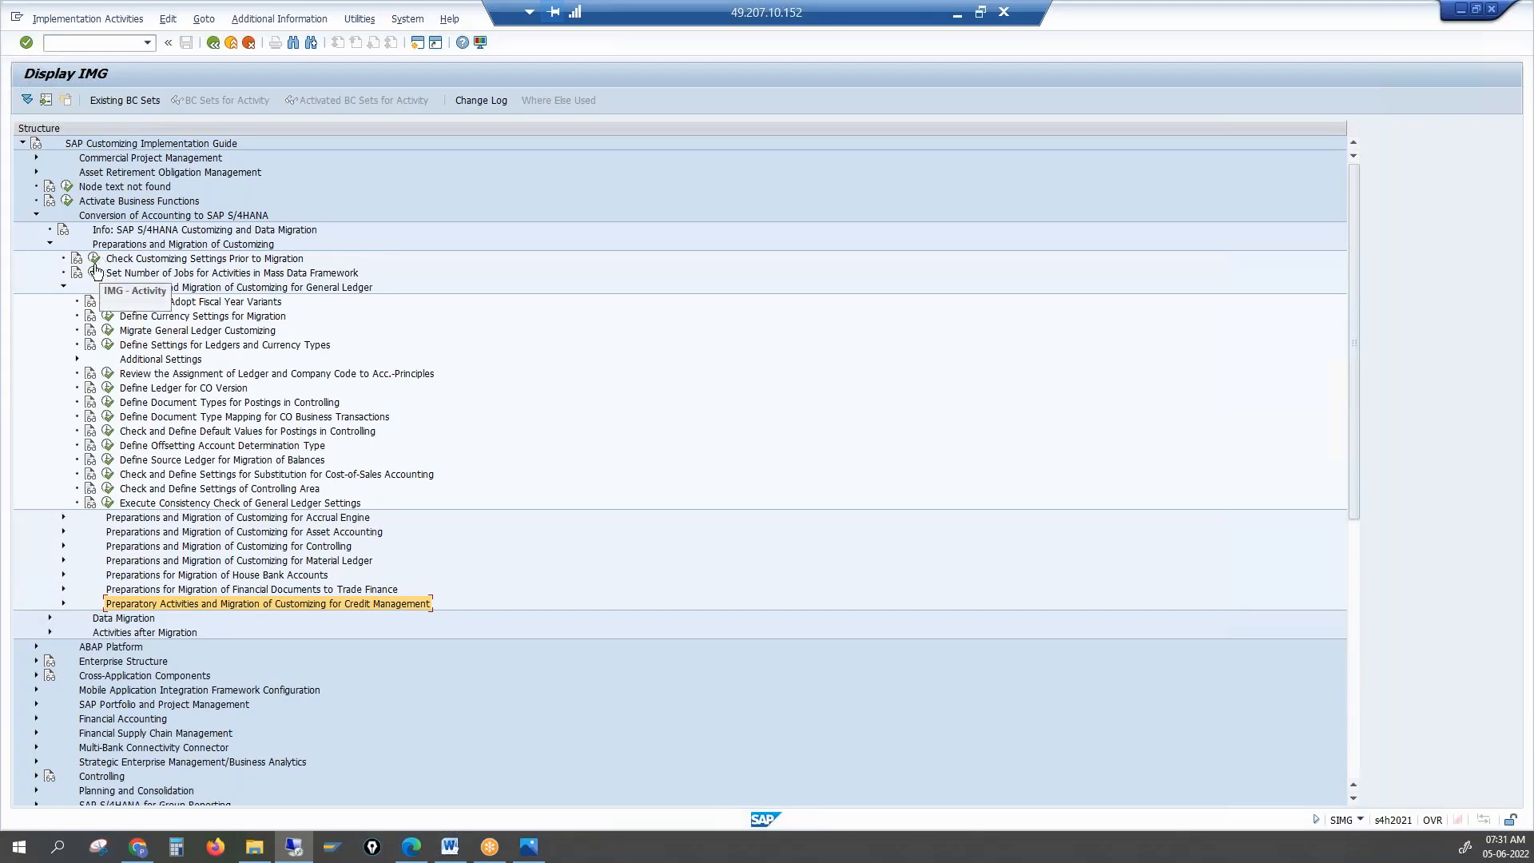
left_click(125, 260)
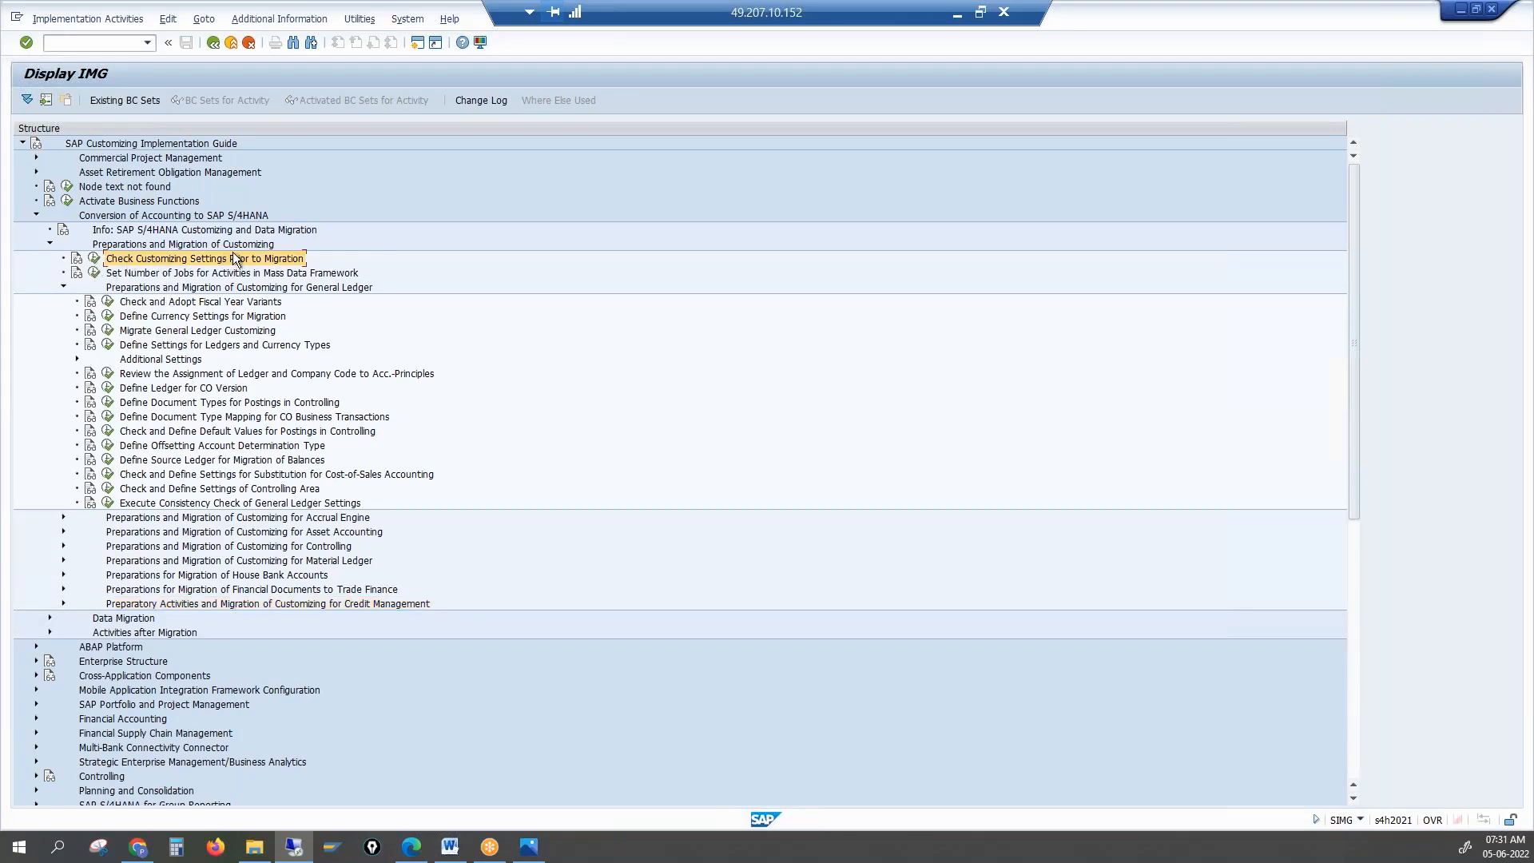
left_click(95, 260)
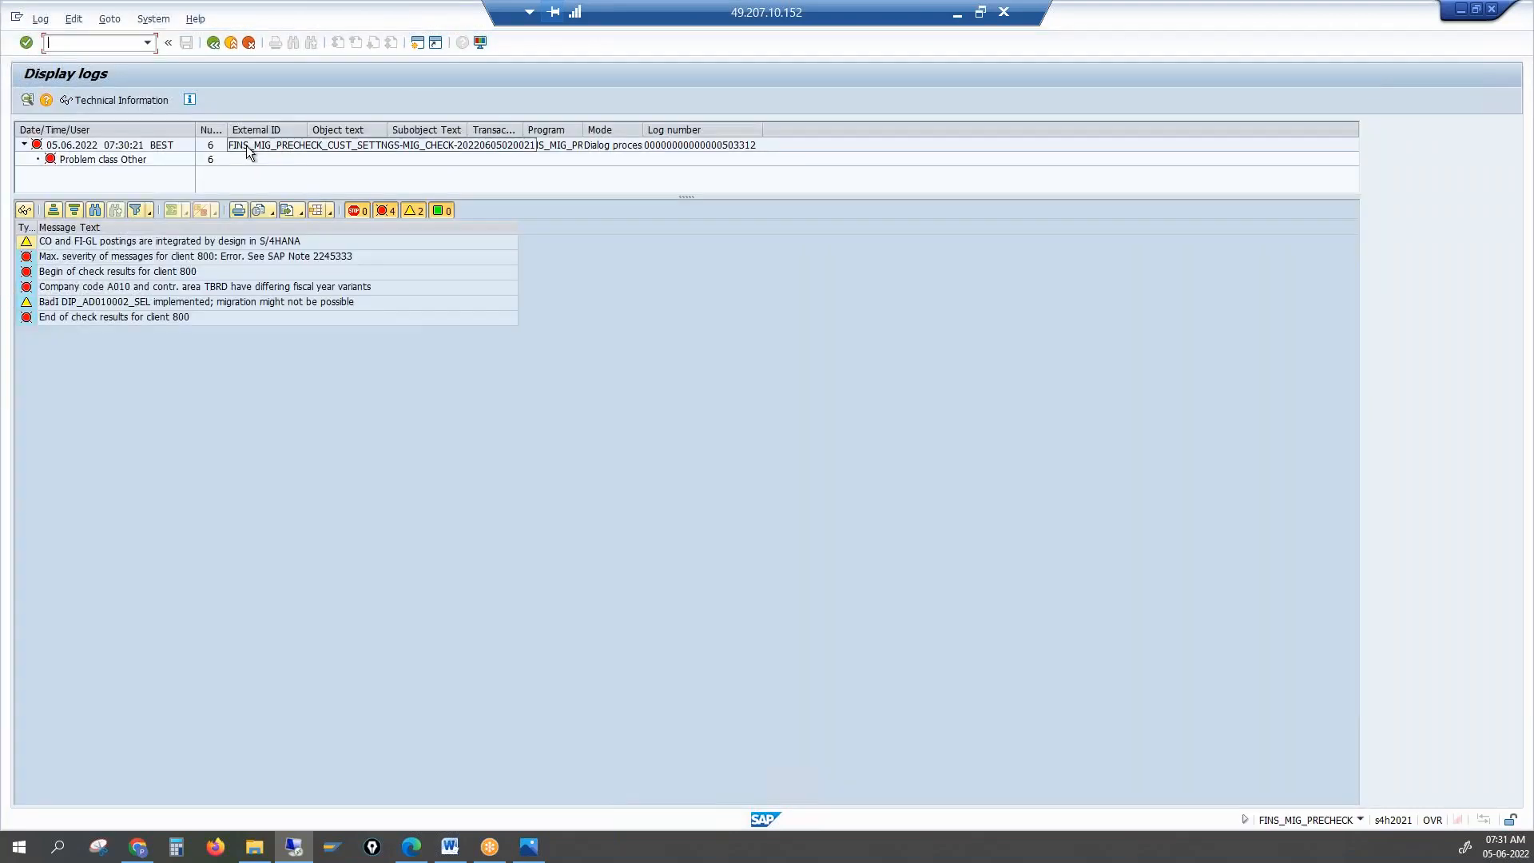
Inspect the log's External ID, SFIN Migration subobject and CO/FI-GL postings message, then return to the IMG
left_click(385, 147)
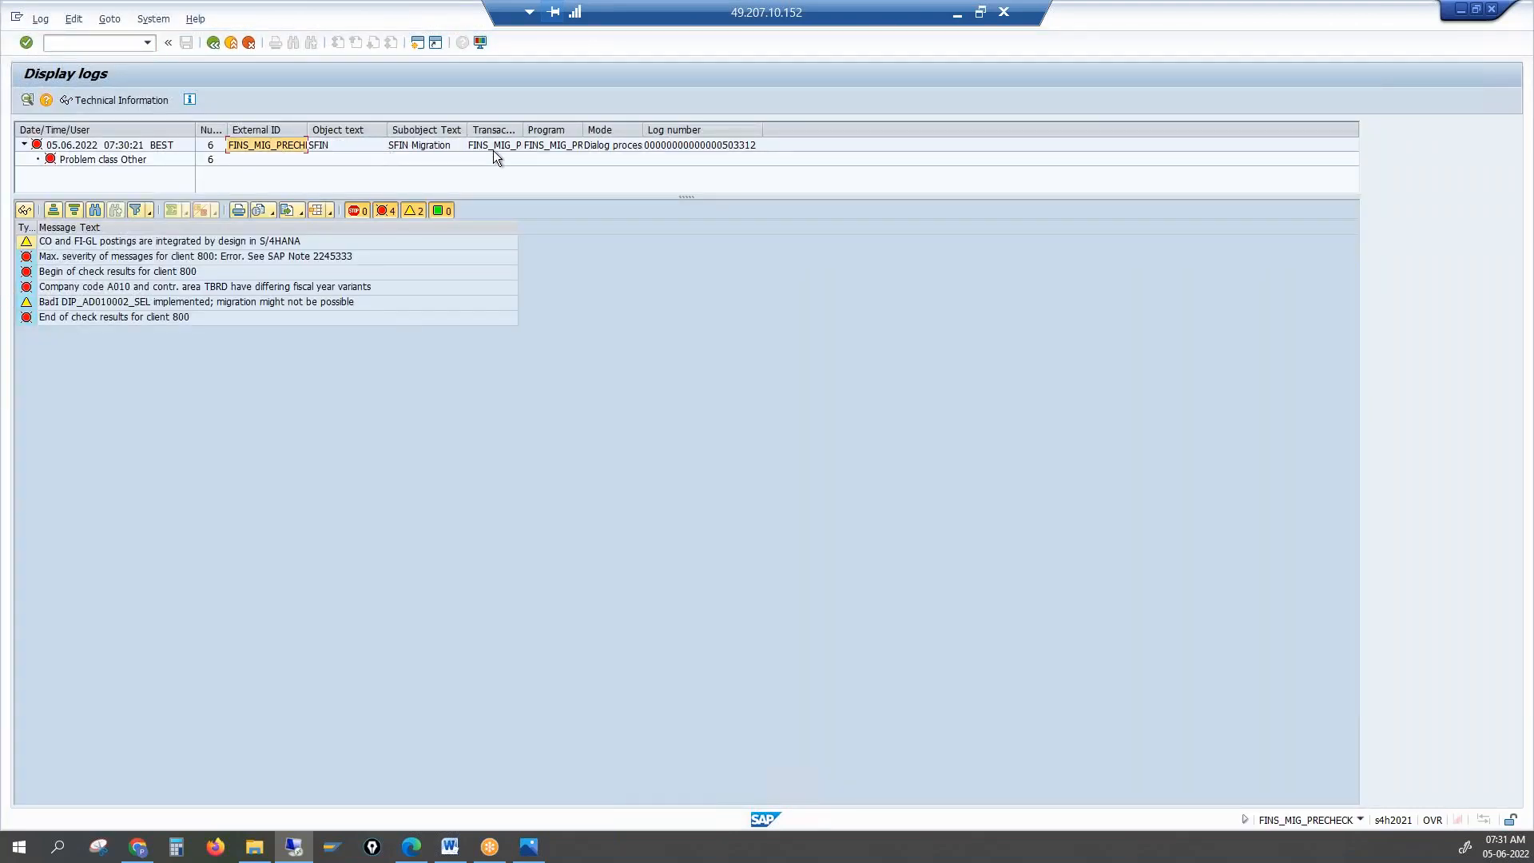
left_click(411, 150)
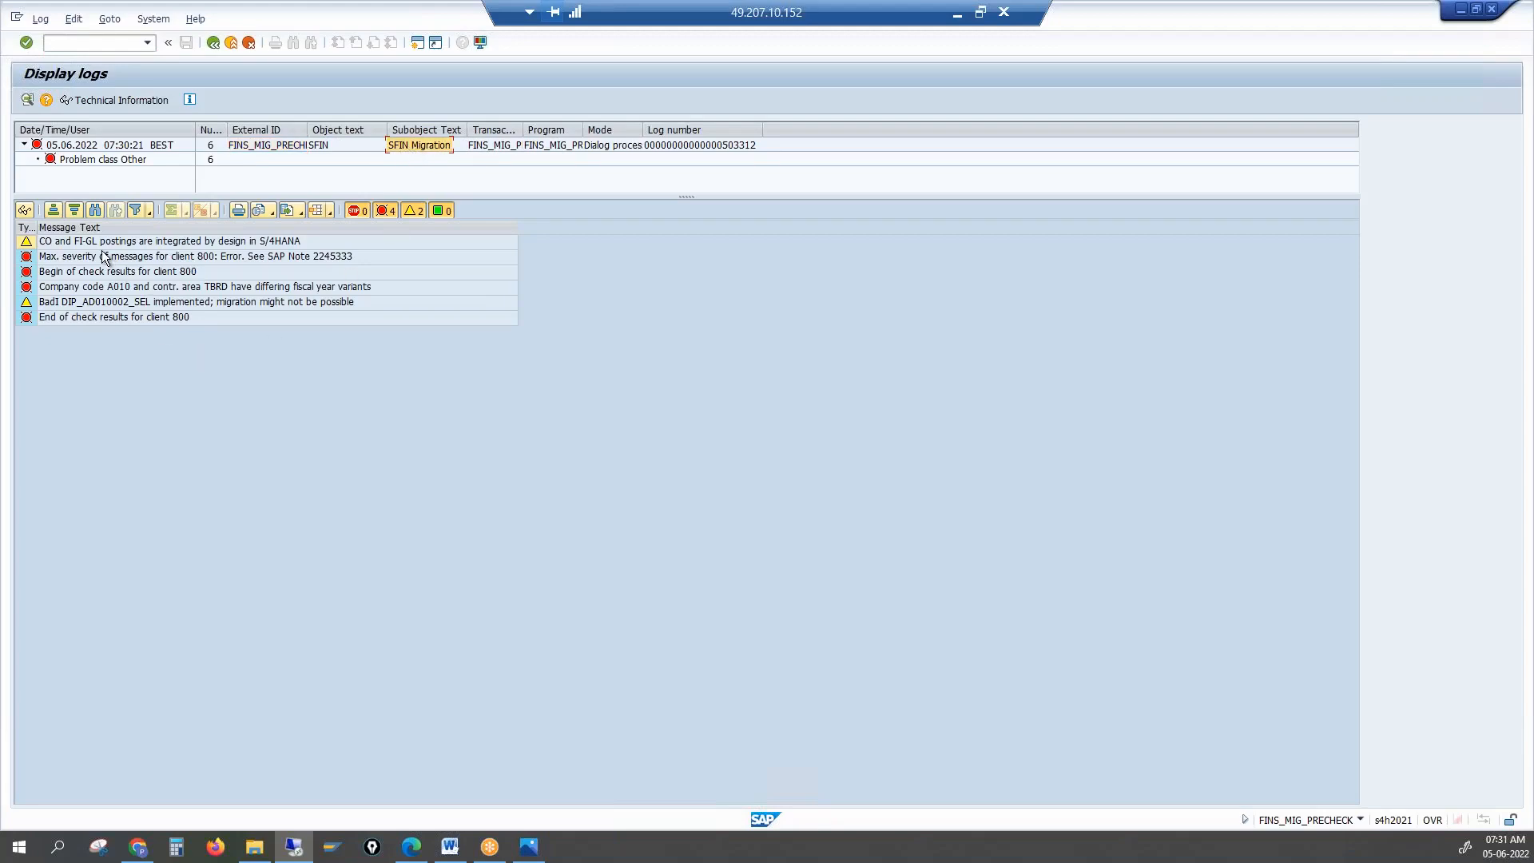
left_click(76, 242)
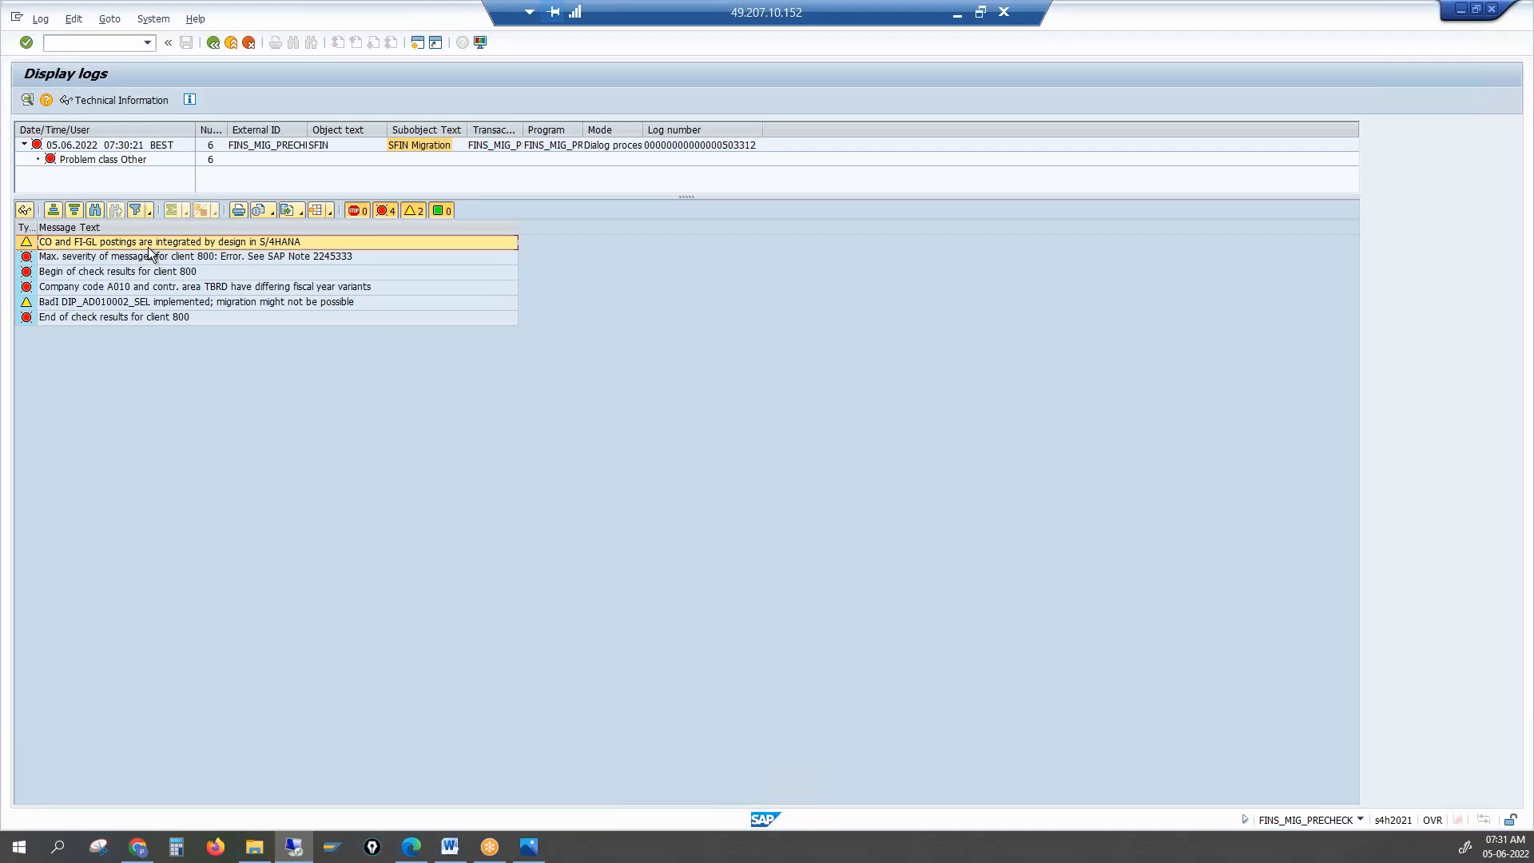
left_click(214, 42)
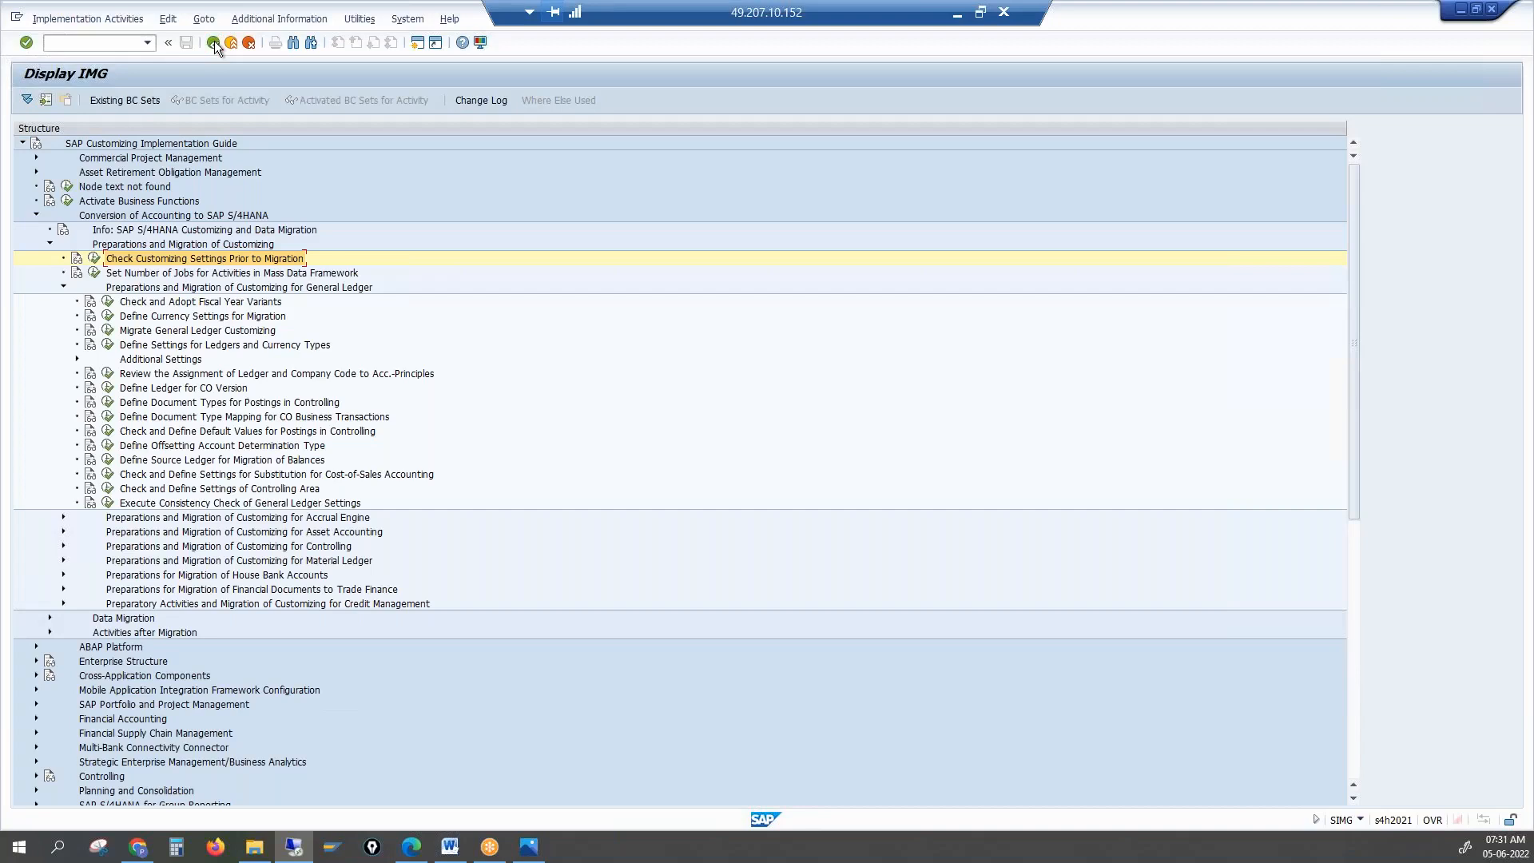
Collapse the General Ledger migration activities and select the Credit Management preparatory activities node
left_click(50, 244)
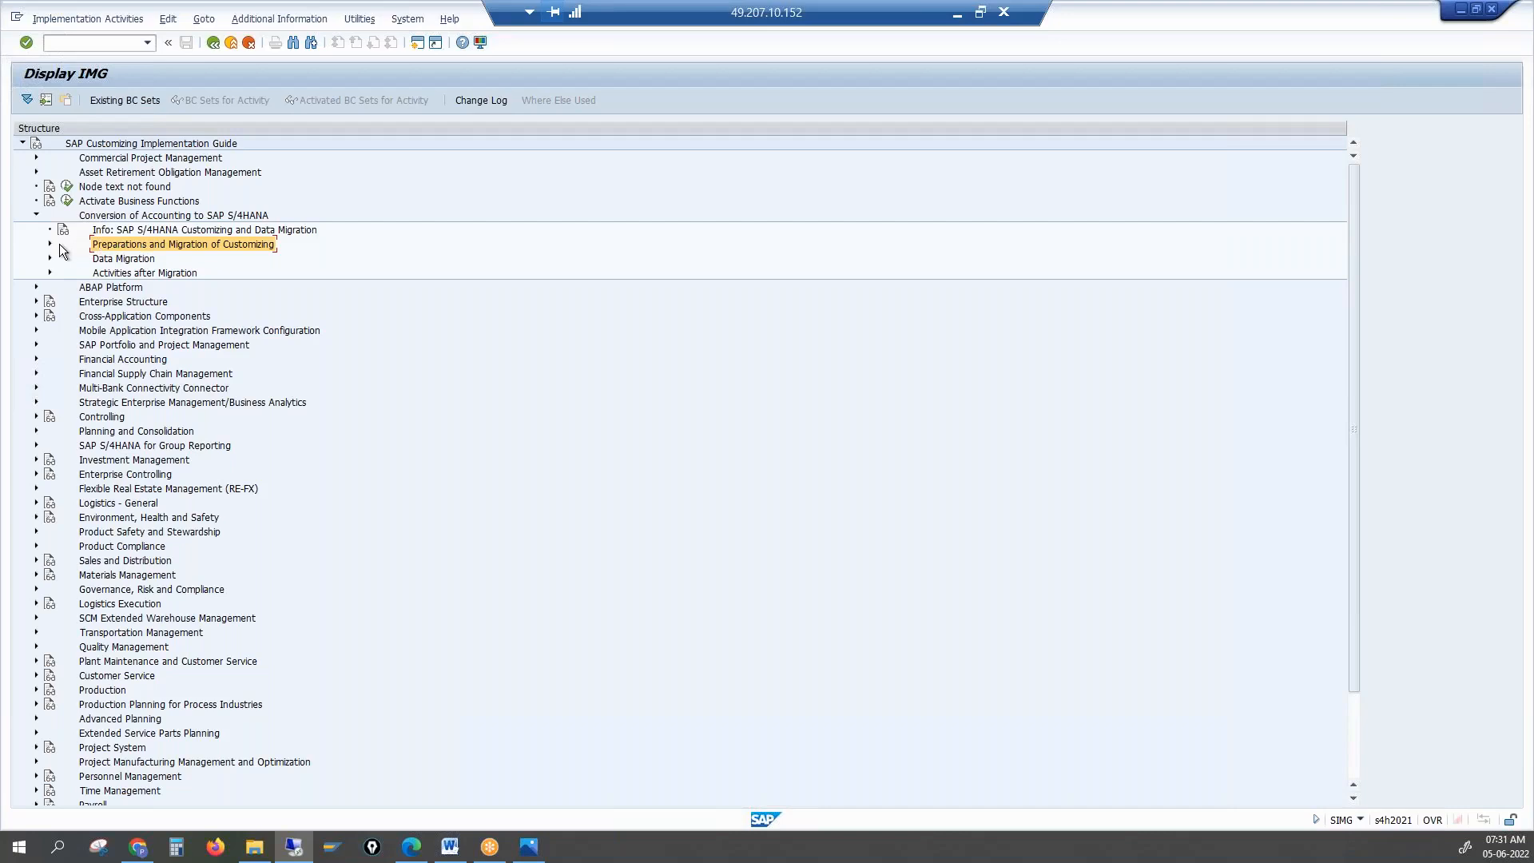
left_click(50, 244)
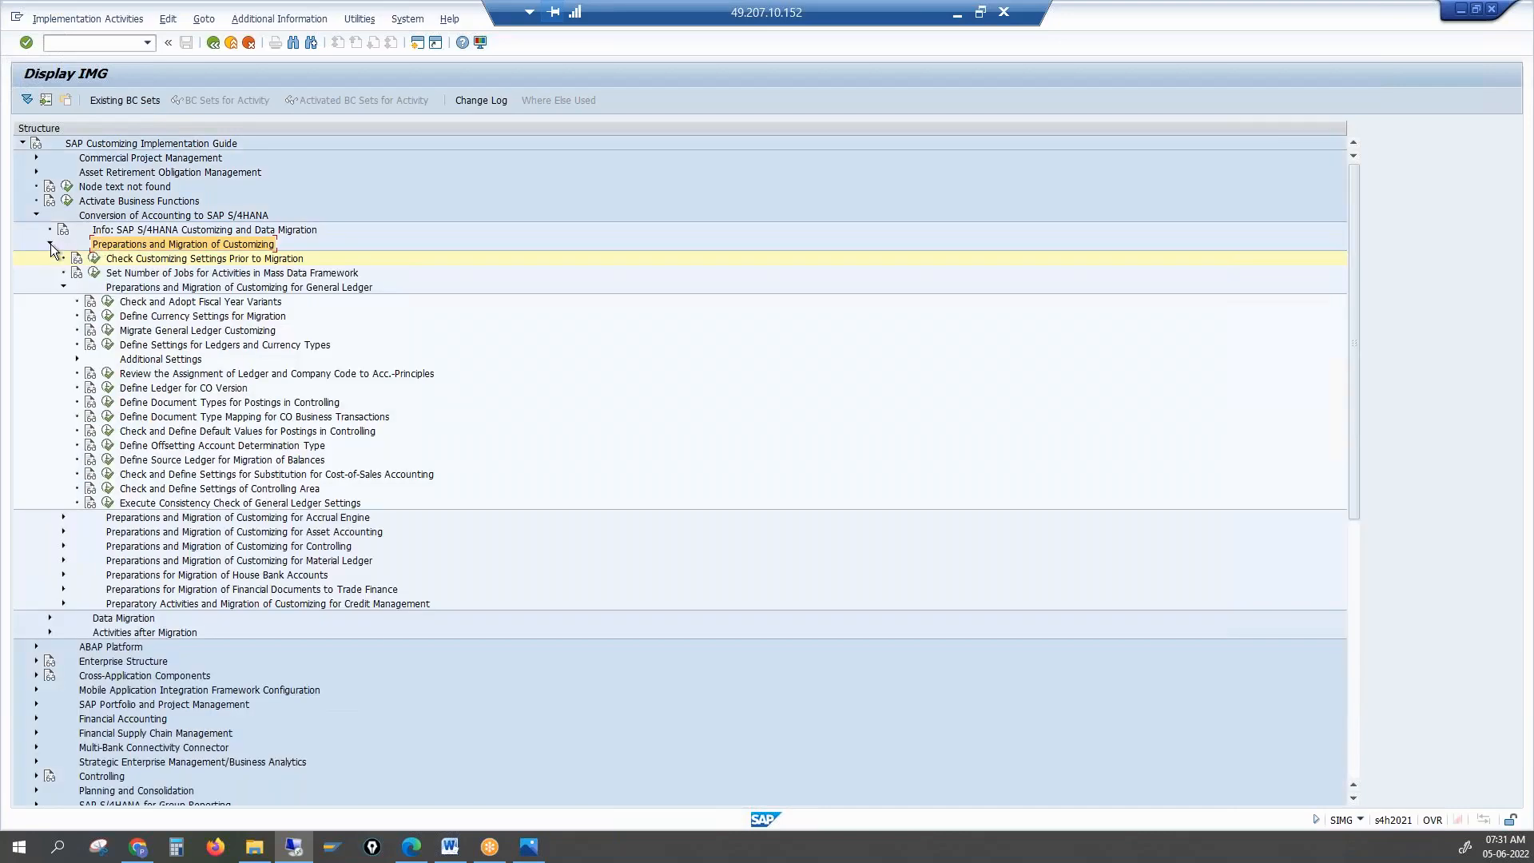
left_click(63, 287)
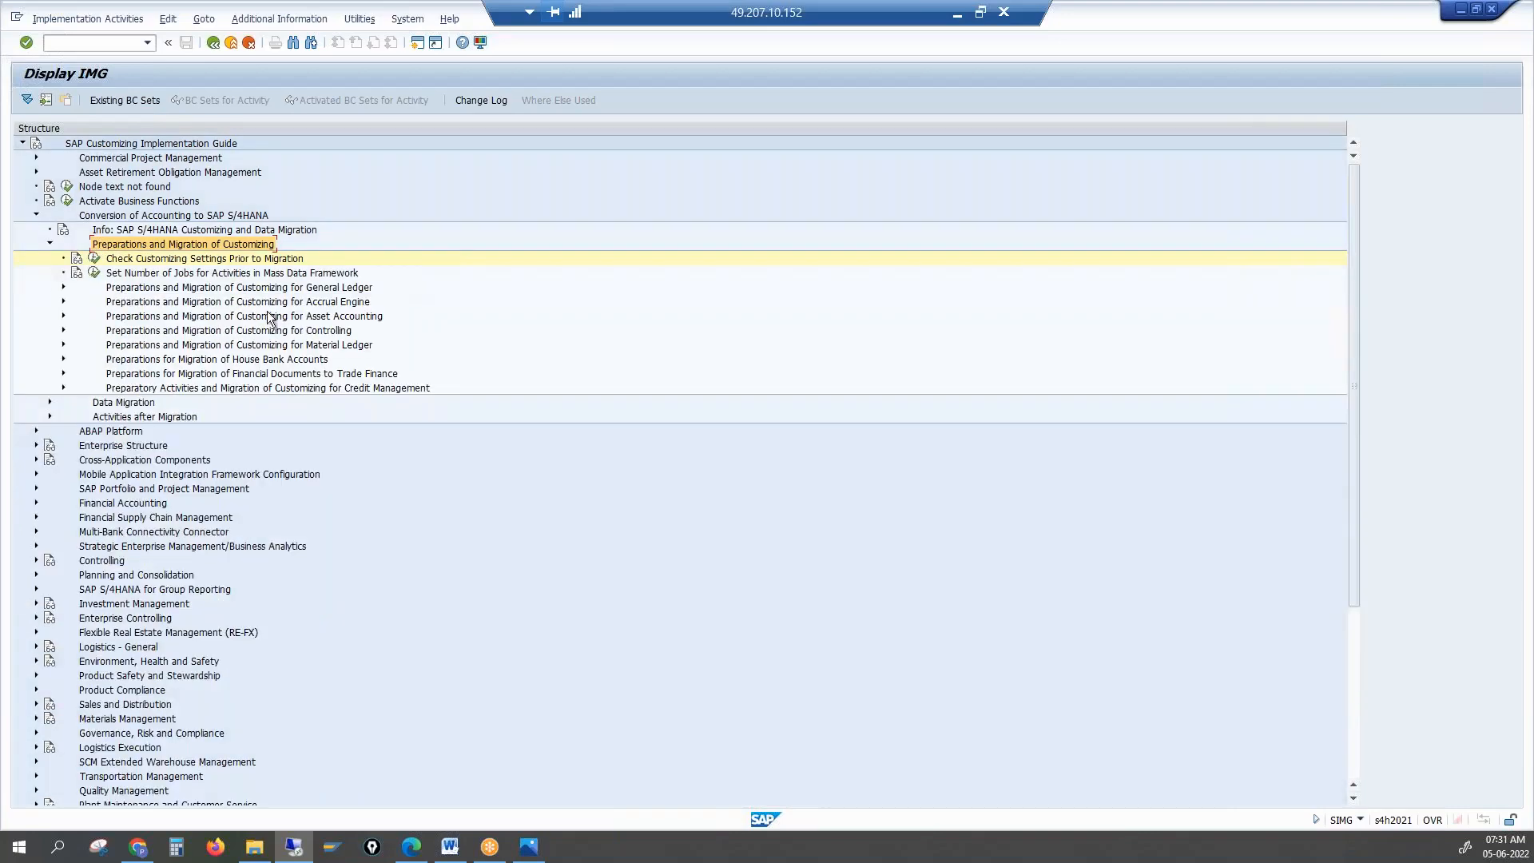
left_click(356, 388)
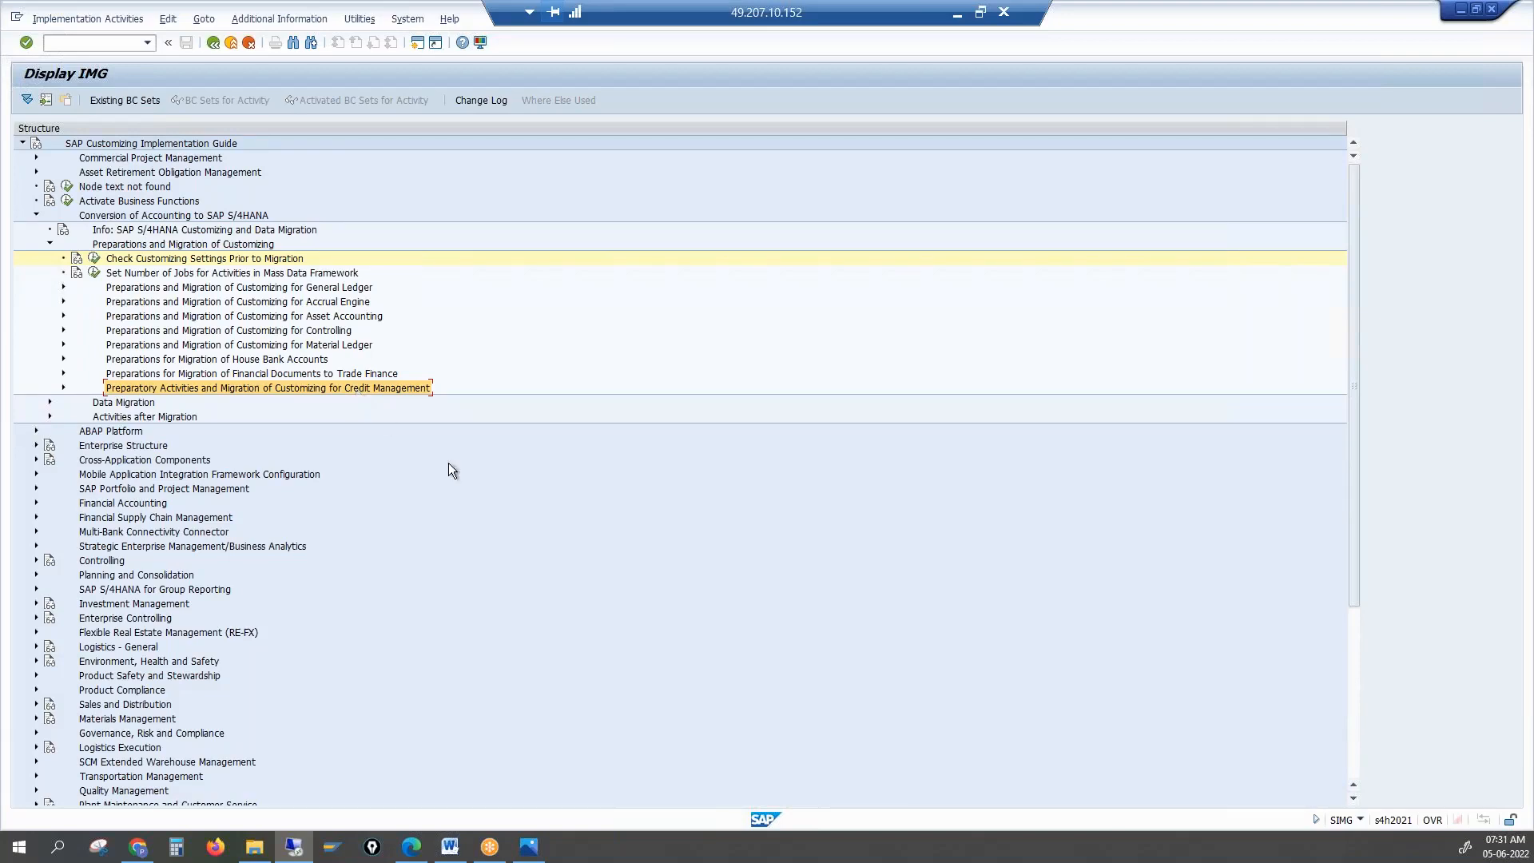
left_click(567, 501)
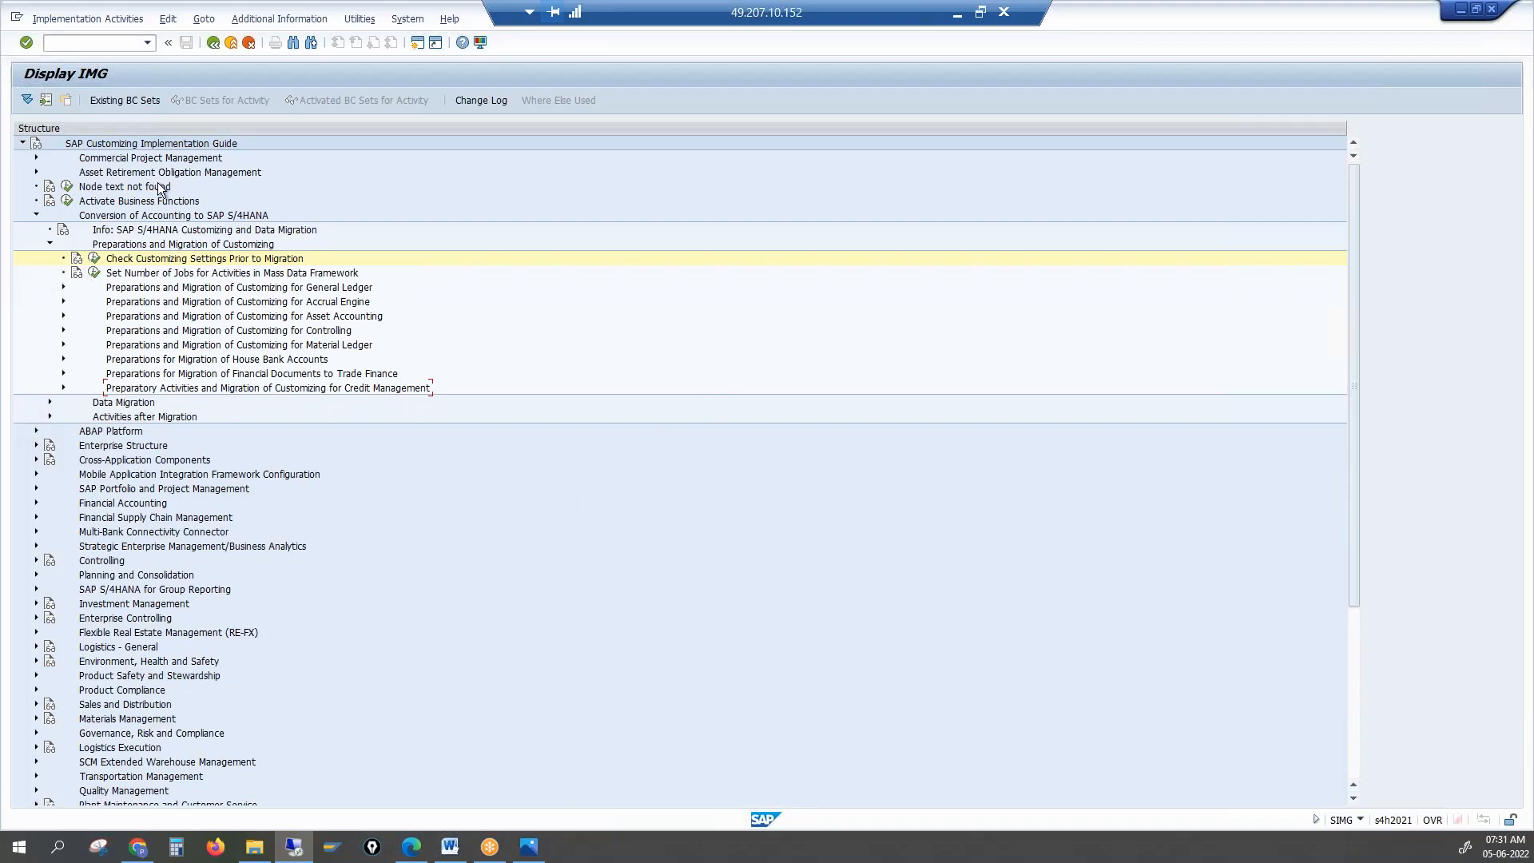
left_click(356, 390)
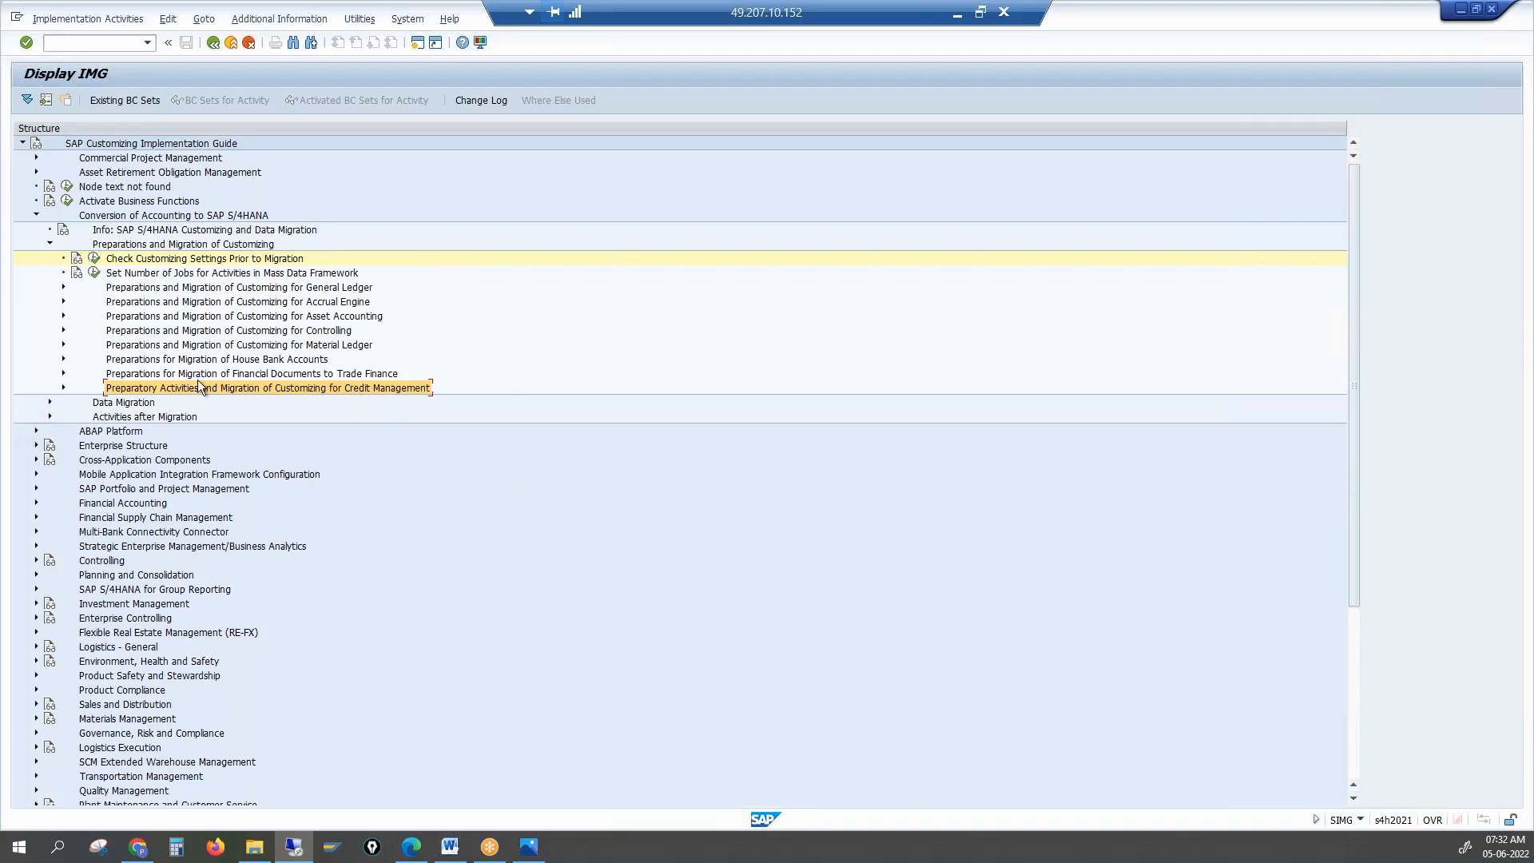
Expand the Credit Management preparatory activities and select Migrate Credit Management Customizing
left_click(64, 387)
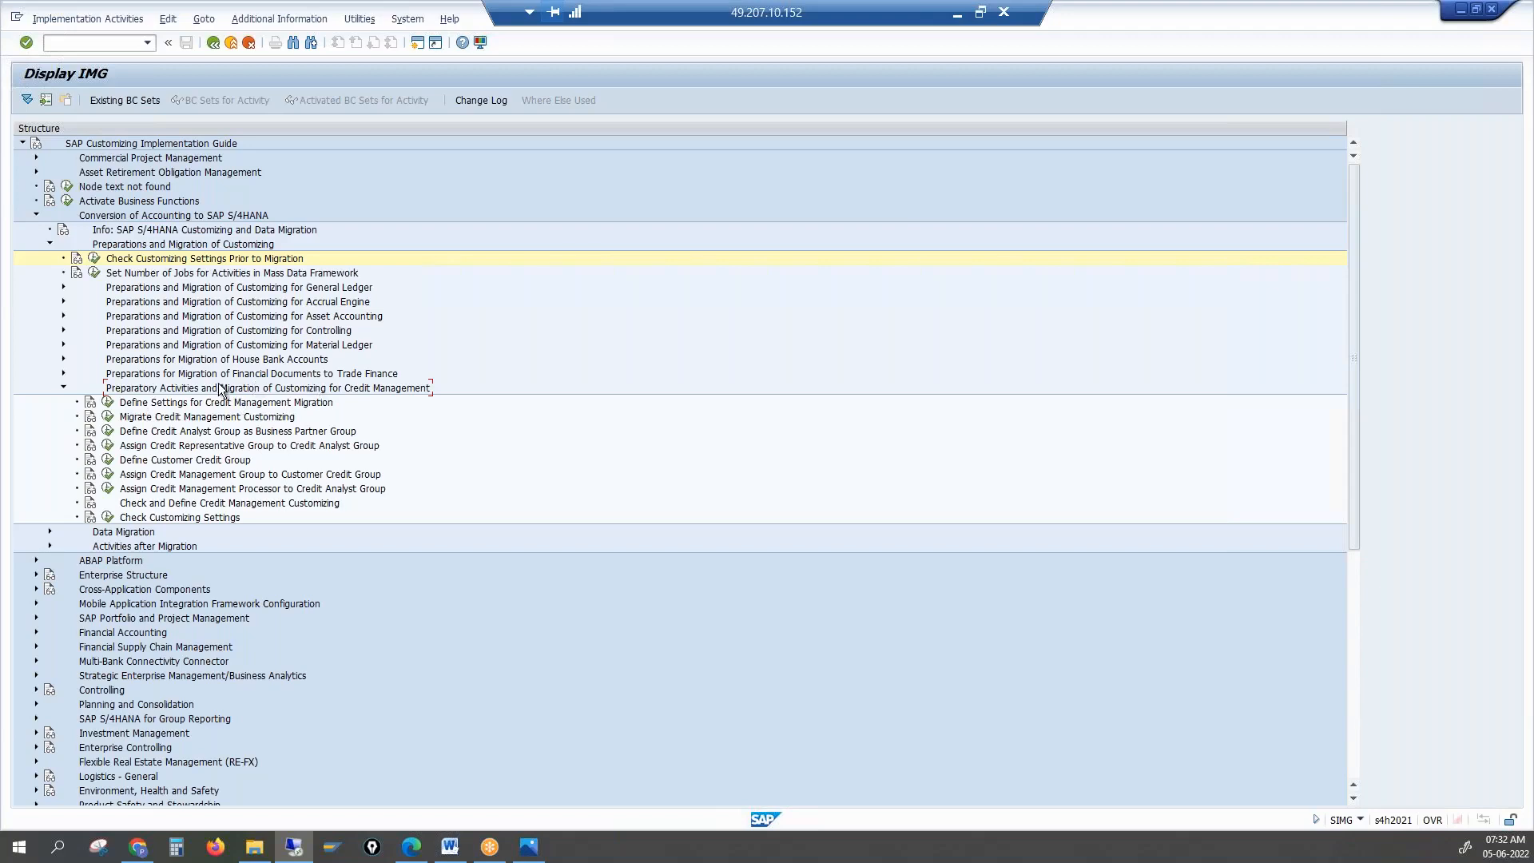
left_click(170, 418)
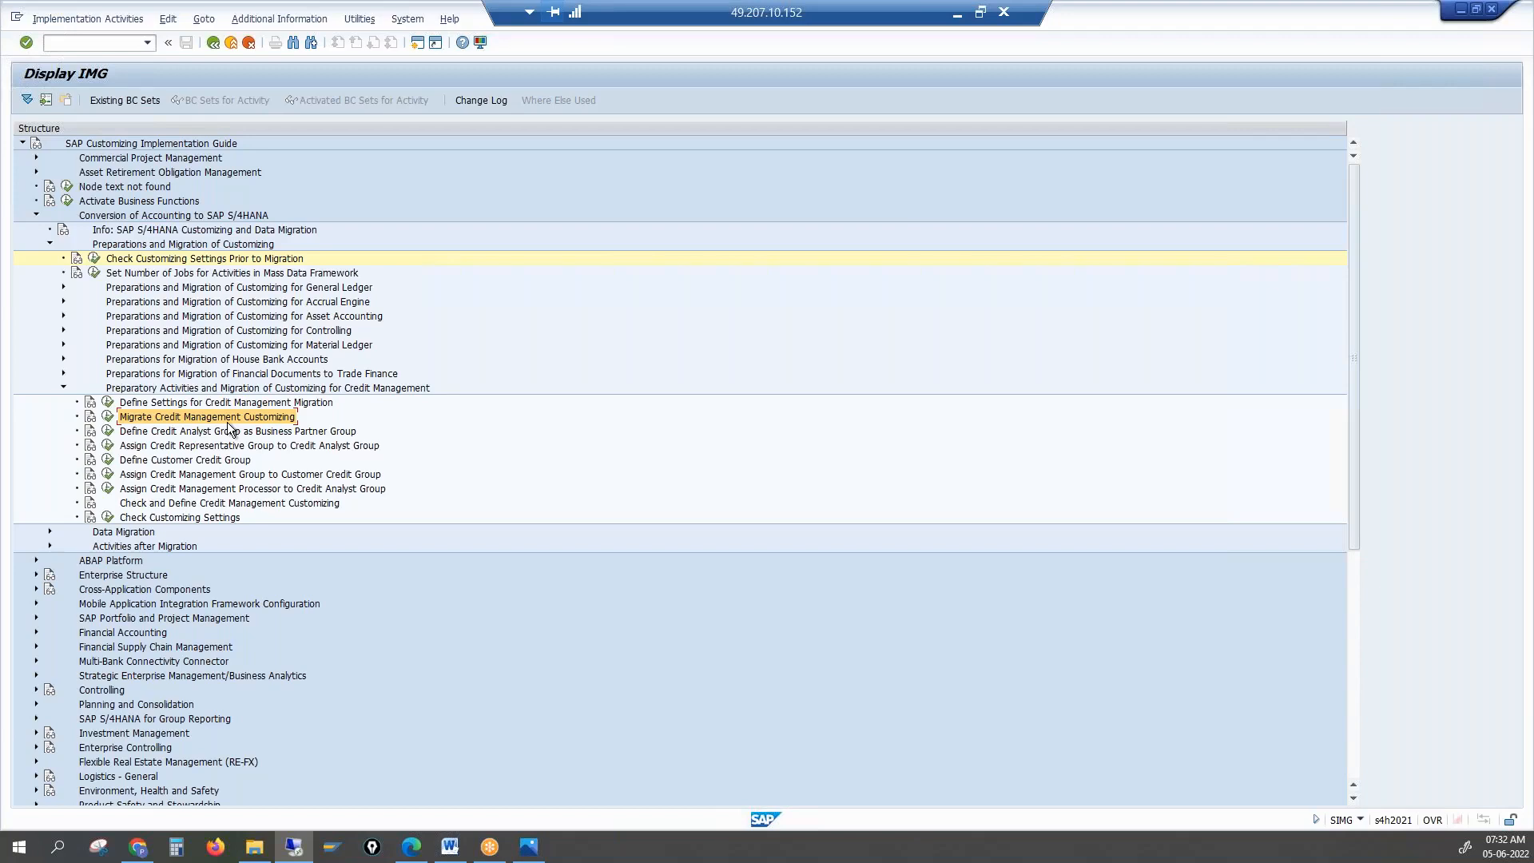
key("alt+Tab")
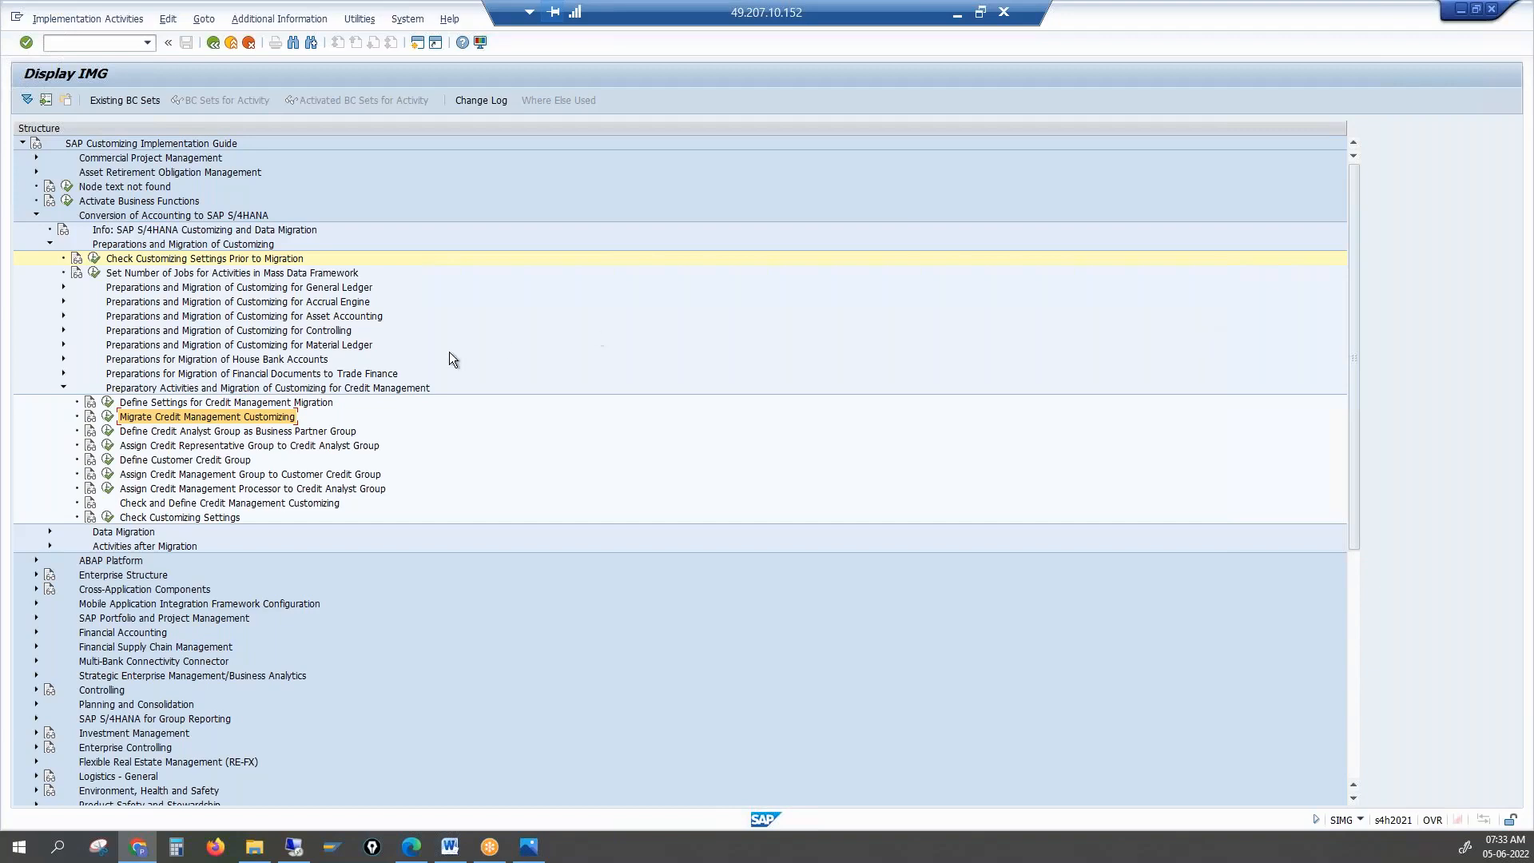
left_click(202, 418)
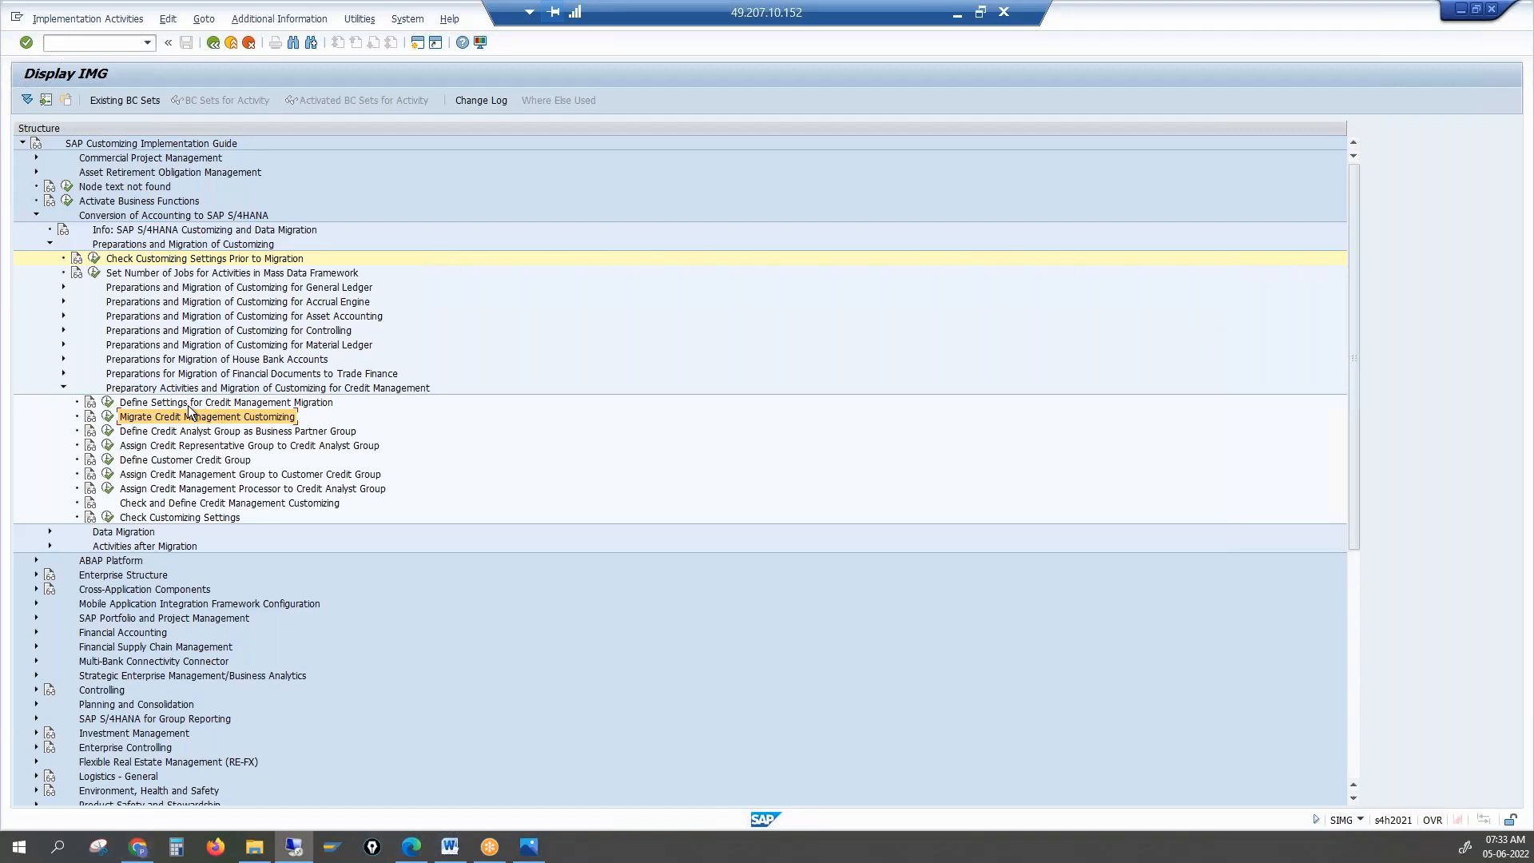
Open the Migrate Credit Management Customizing documentation full-screen and highlight 'your FI/AR' and 'SAP Credit Management'
left_click(90, 418)
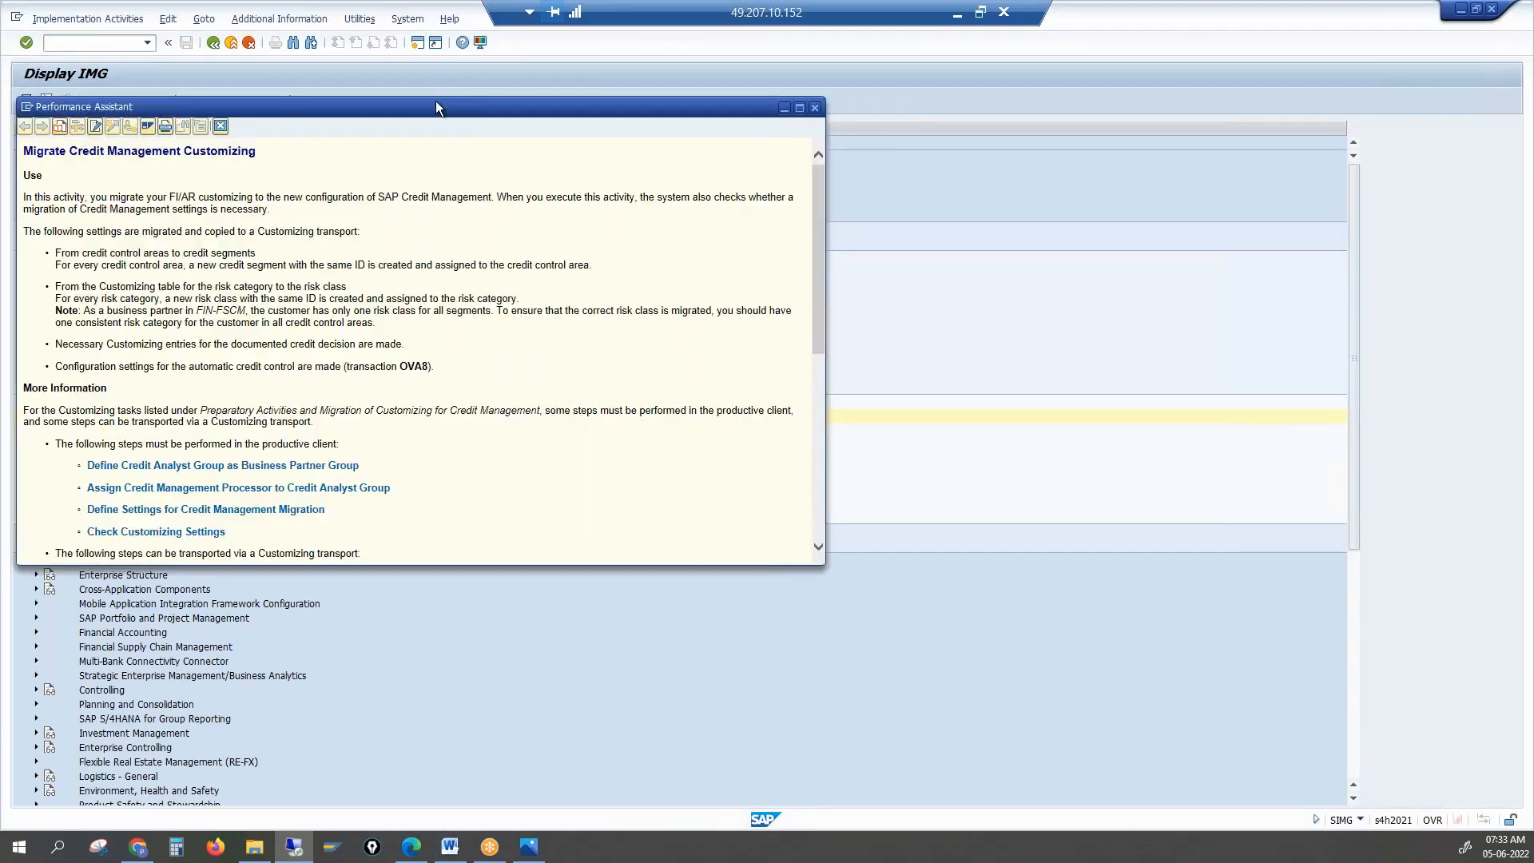
double_click(436, 106)
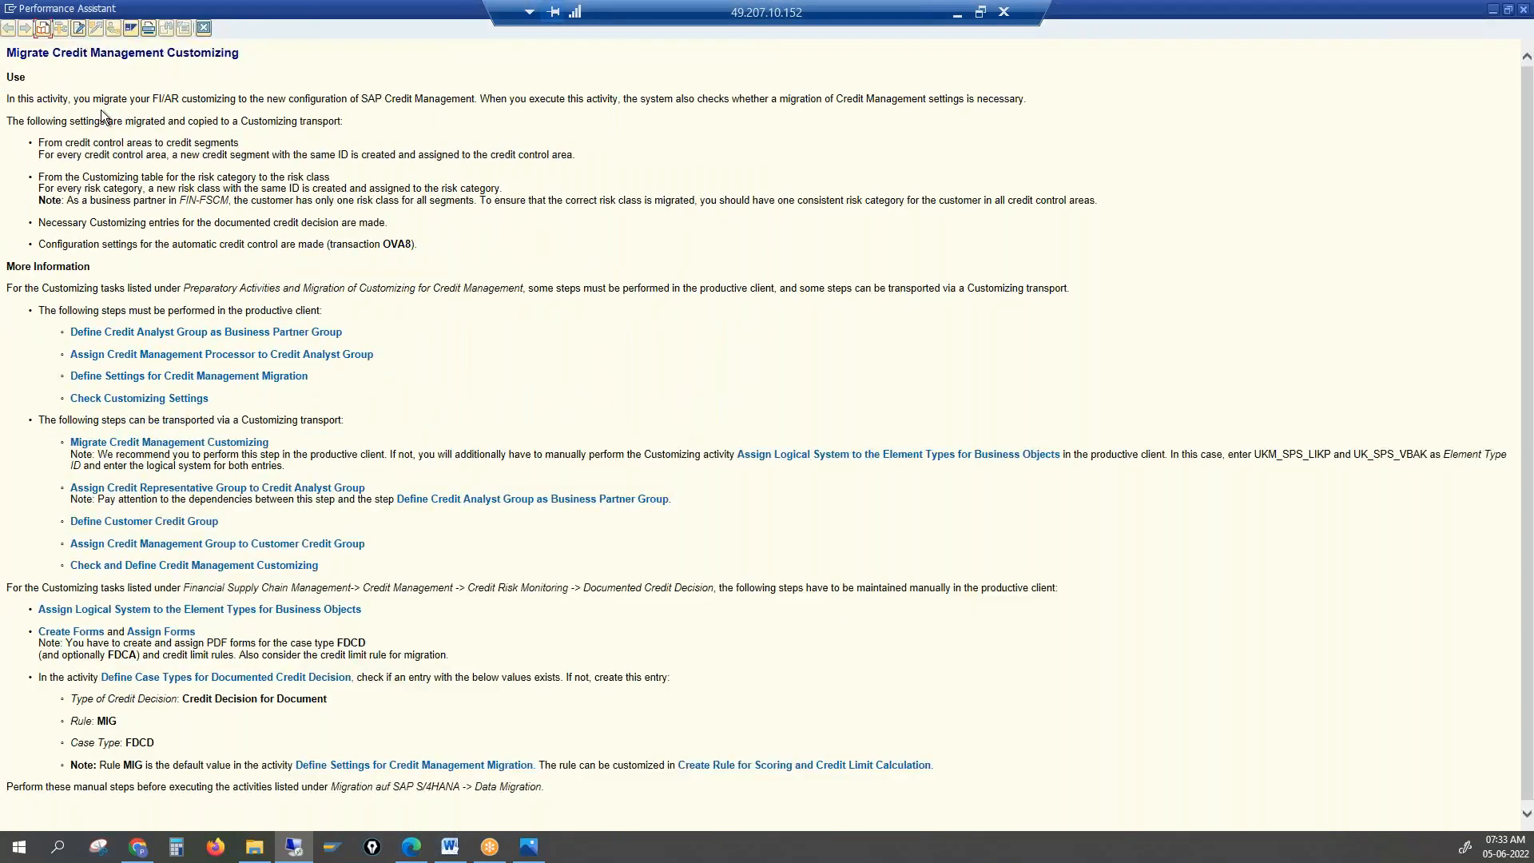
left_click_drag(173, 93, 177, 94)
left_click(152, 100)
left_click_drag(363, 98, 468, 101)
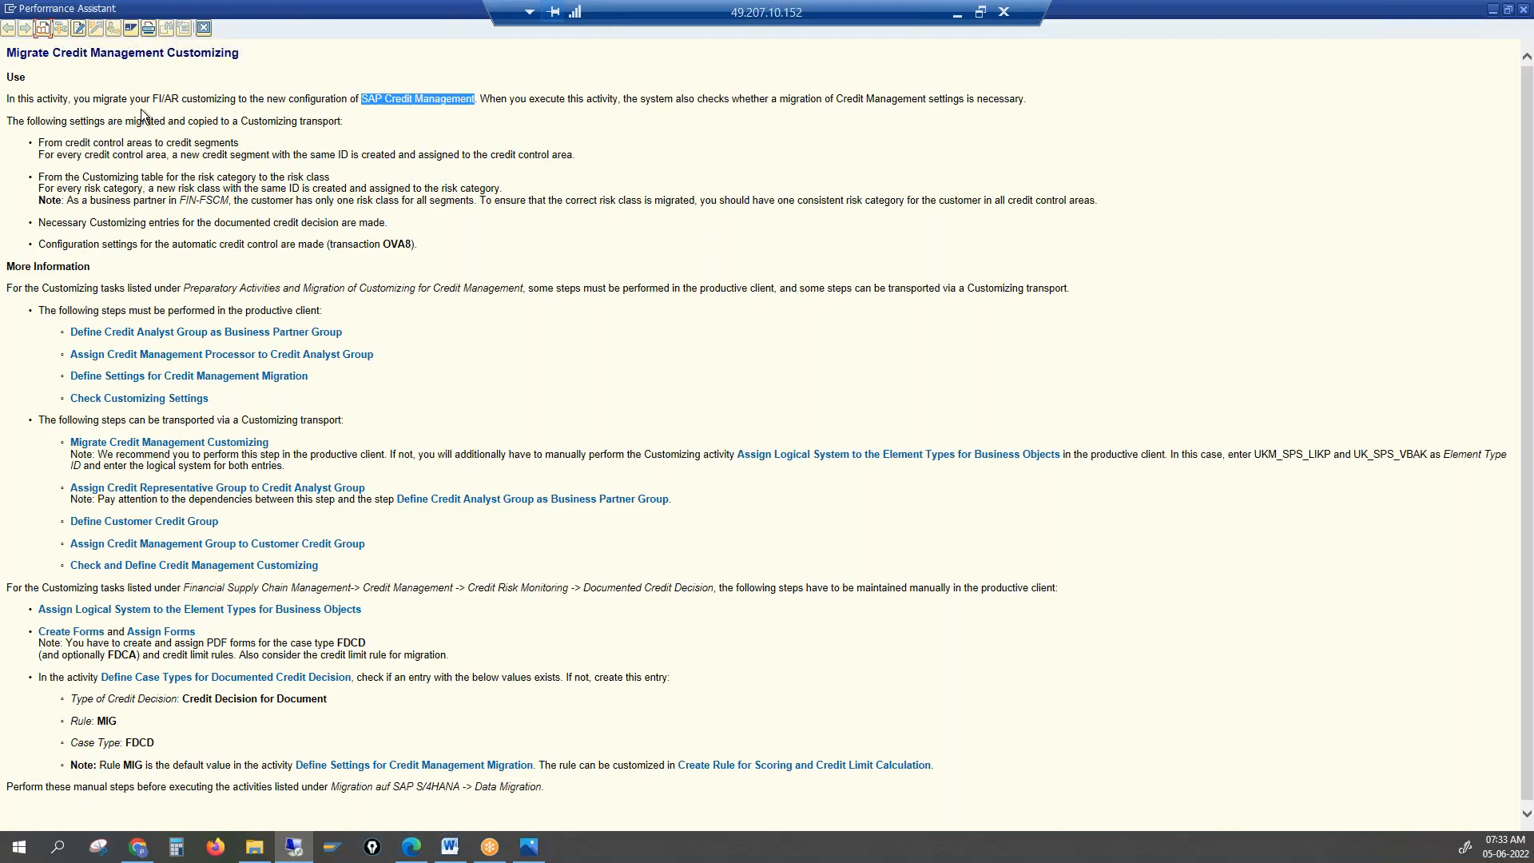
left_click_drag(130, 98, 183, 95)
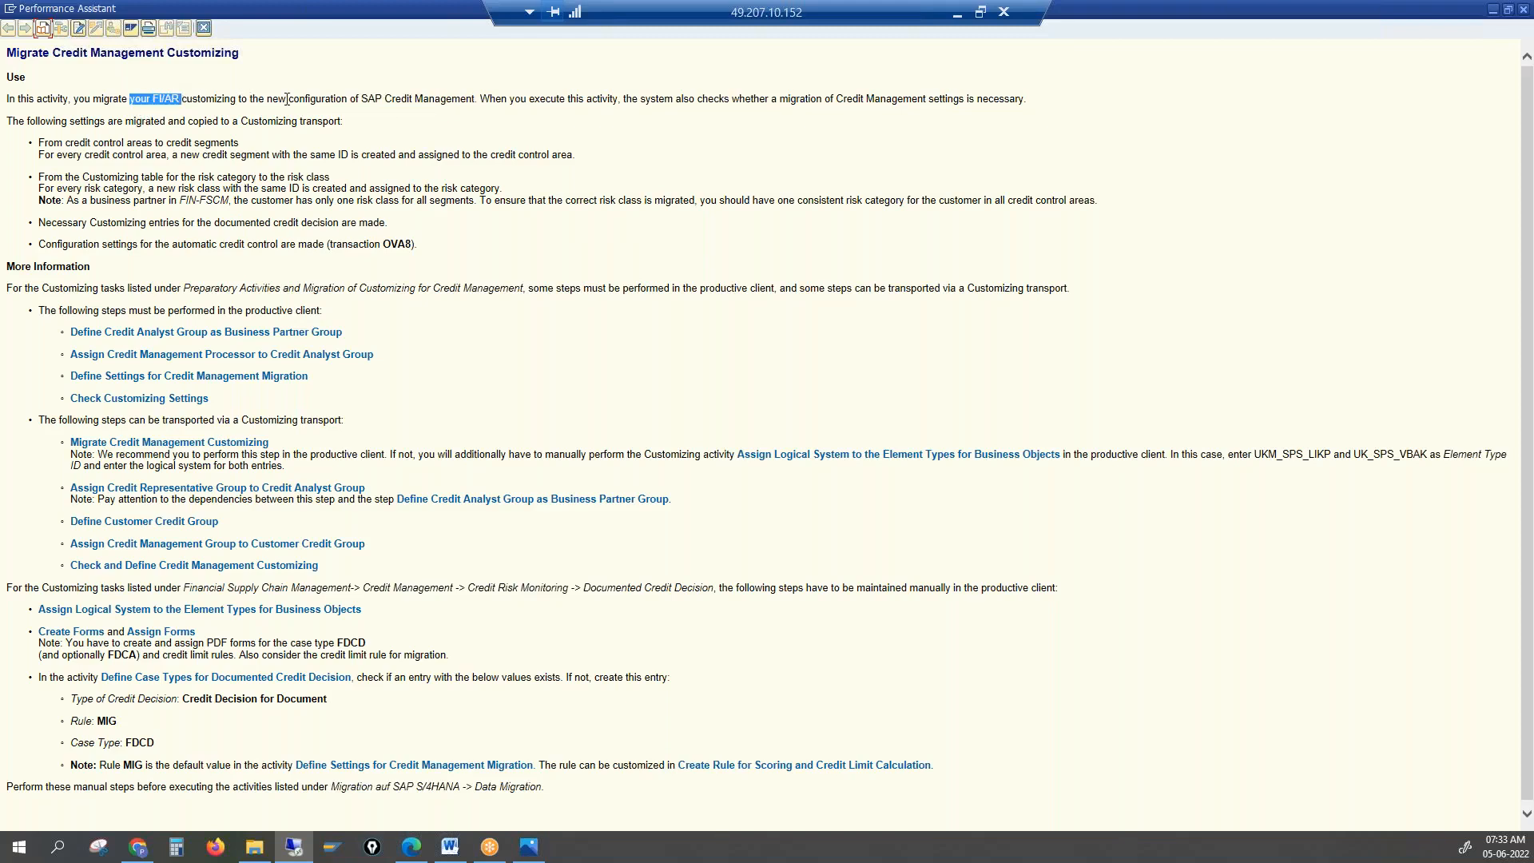
left_click_drag(382, 97, 417, 99)
Highlight the sentence on checking whether migrating the Credit Management settings is necessary
key("alt+Tab")
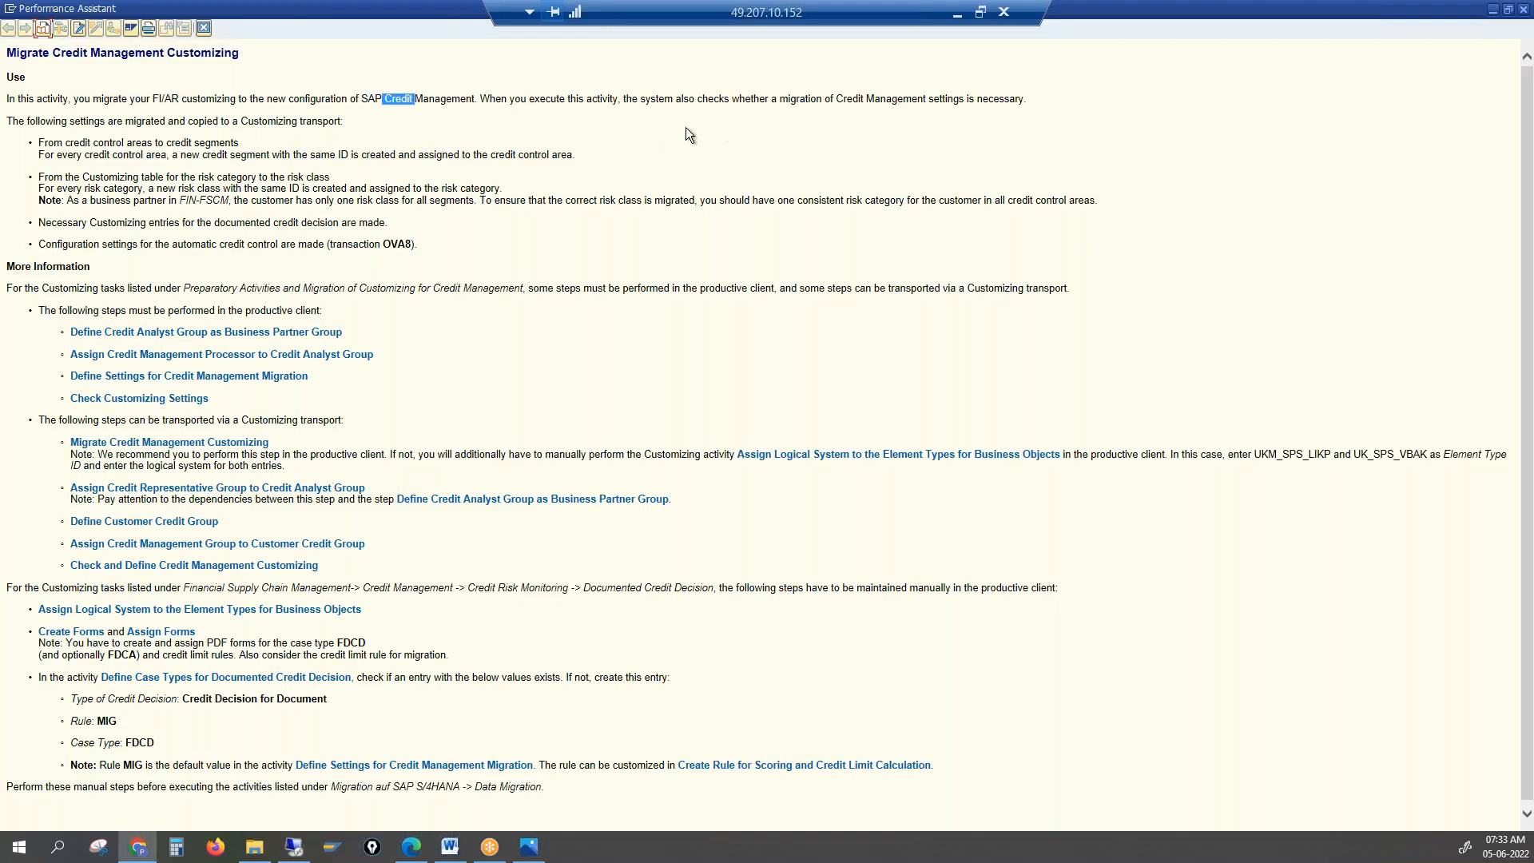
left_click(394, 104)
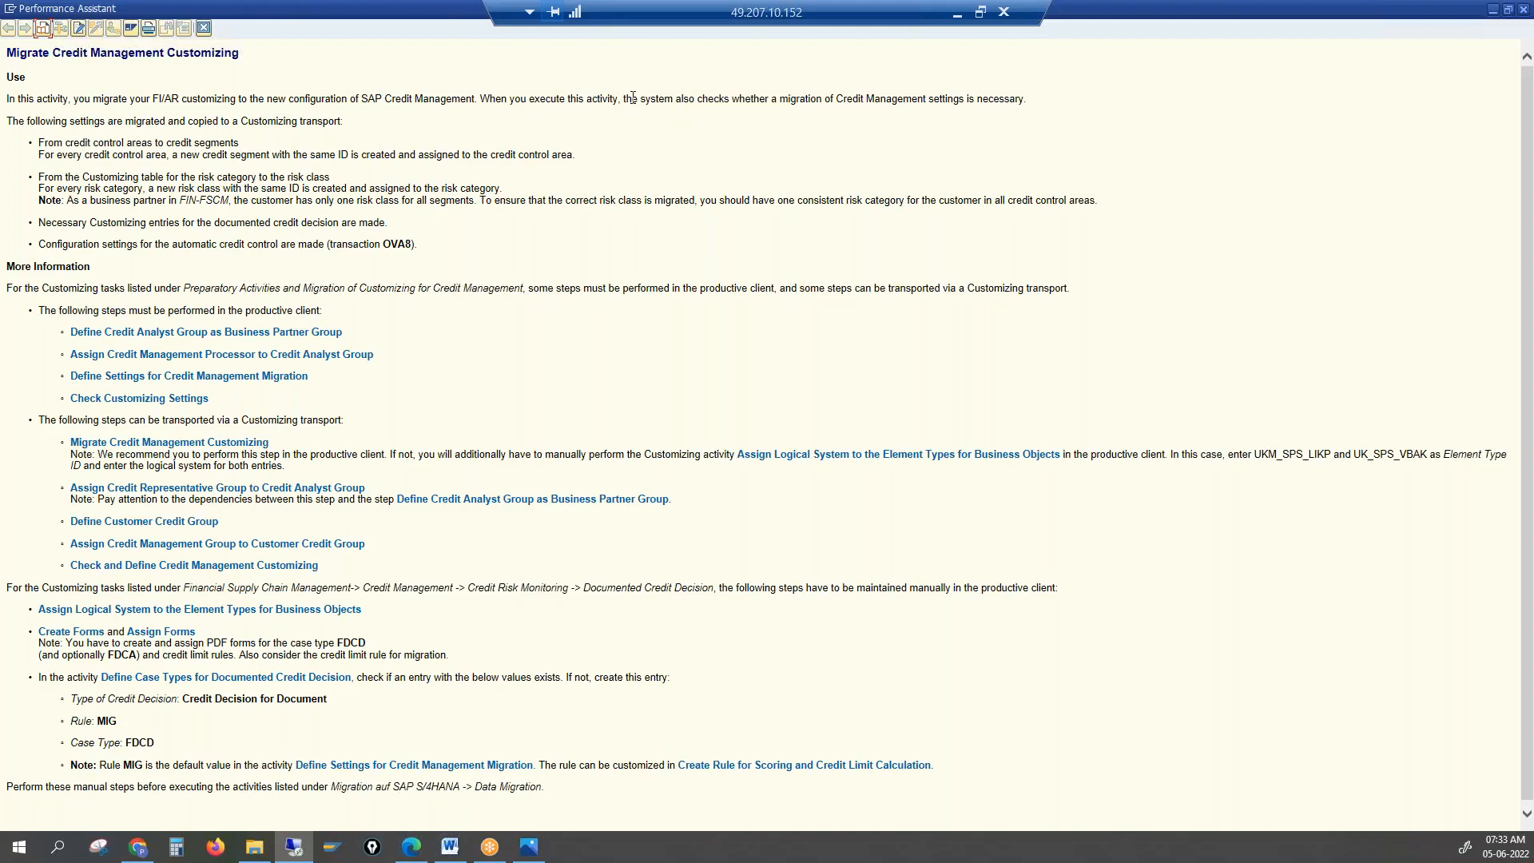
left_click_drag(634, 97, 1003, 99)
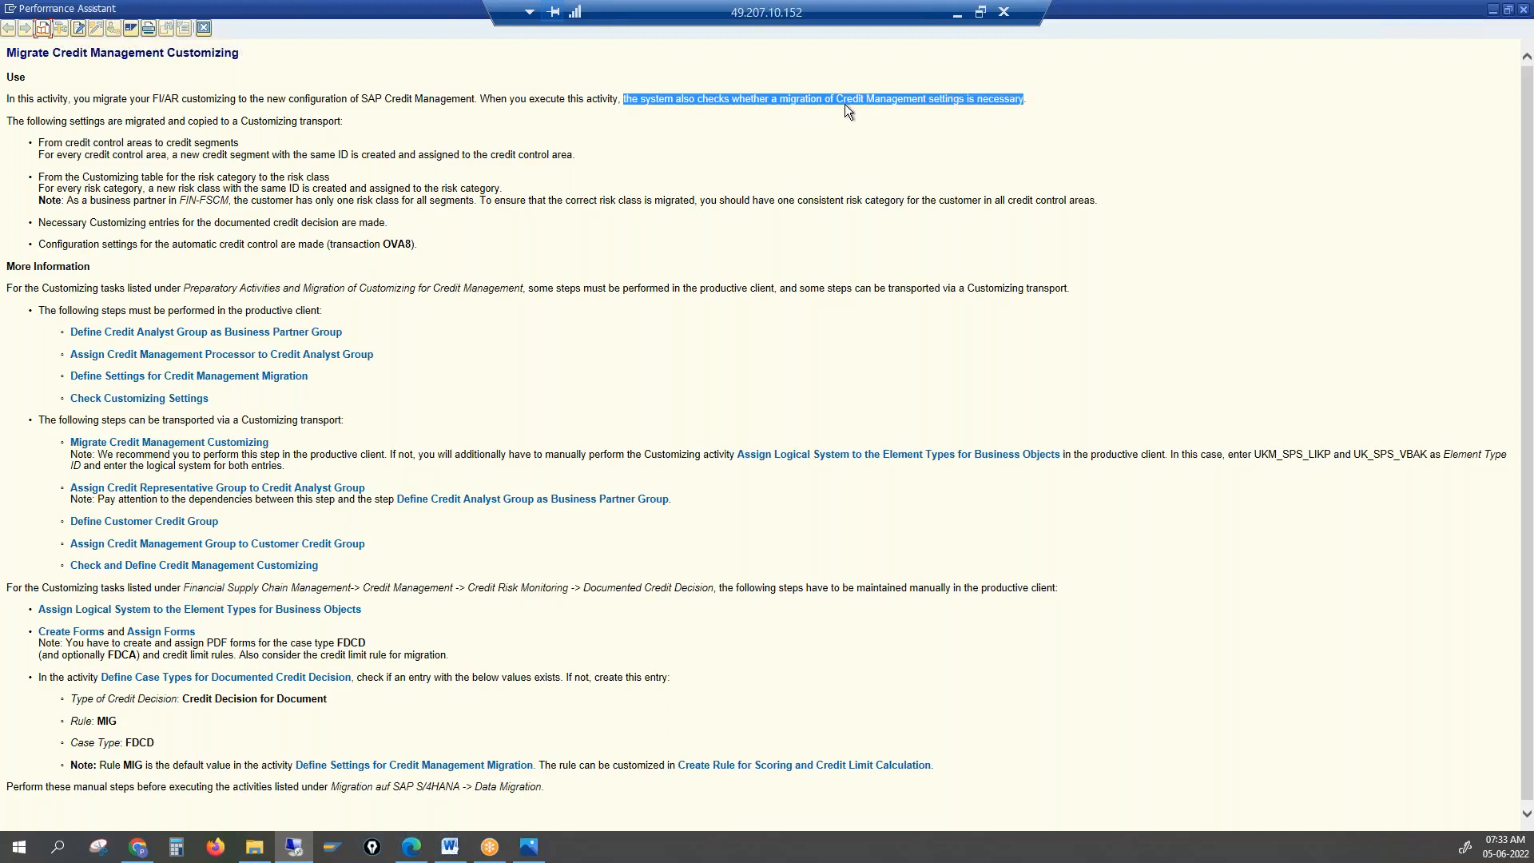
left_click(746, 103)
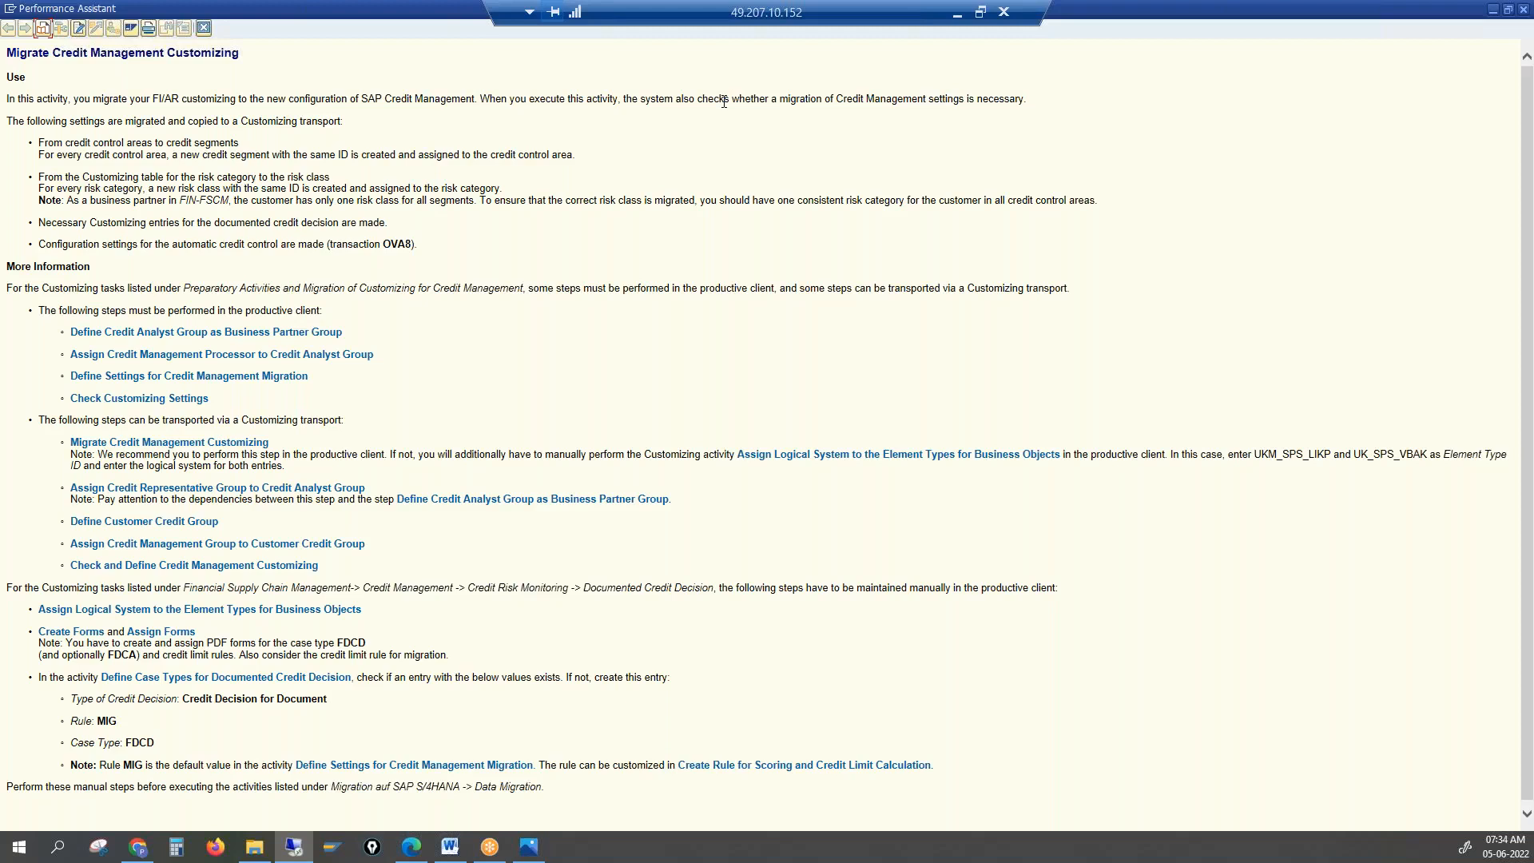
left_click_drag(723, 101, 976, 114)
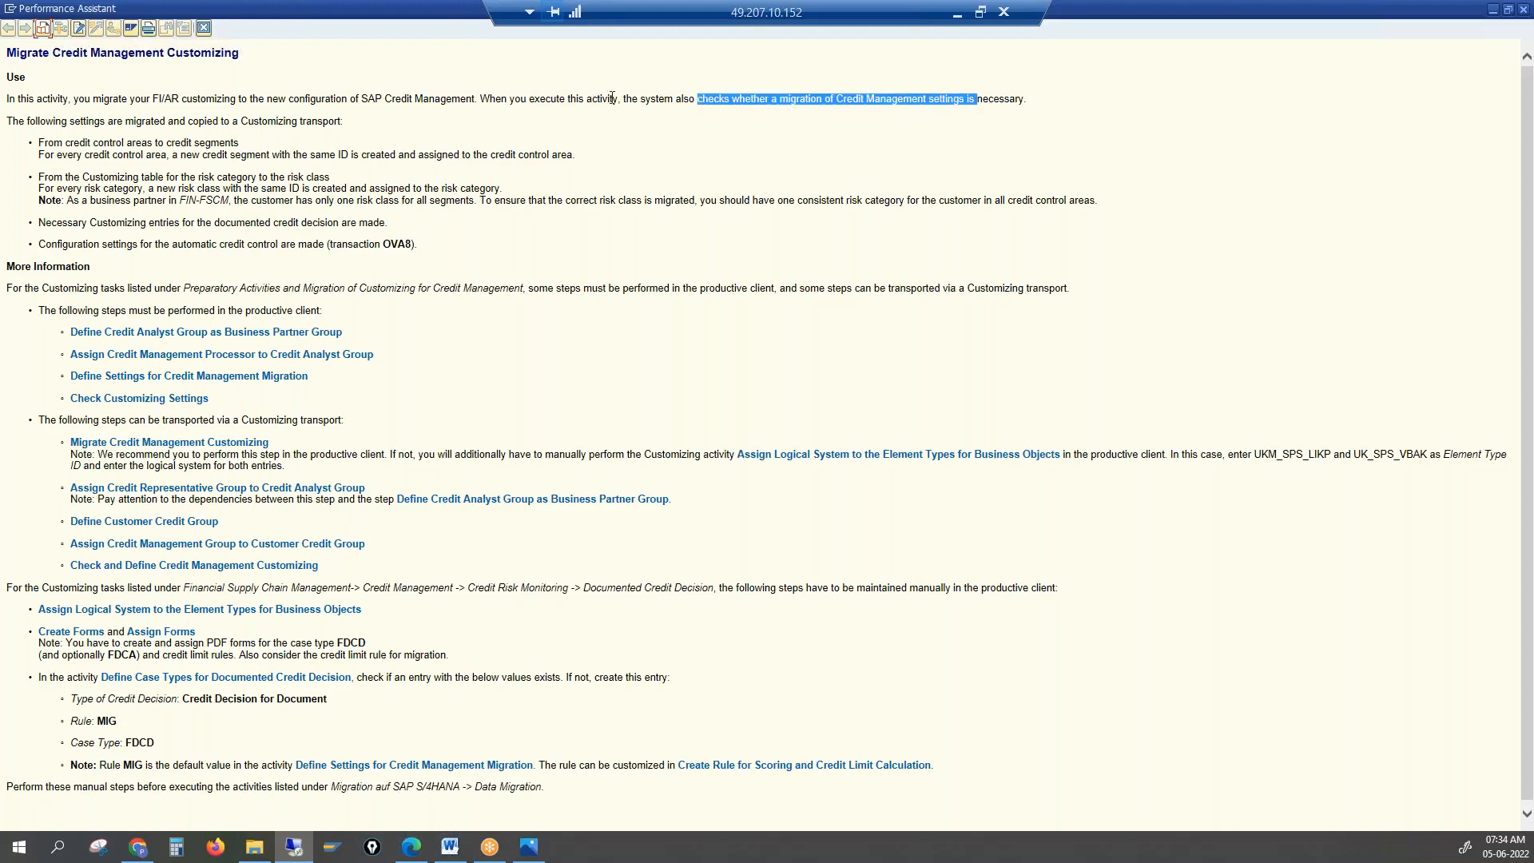
left_click_drag(634, 97, 753, 97)
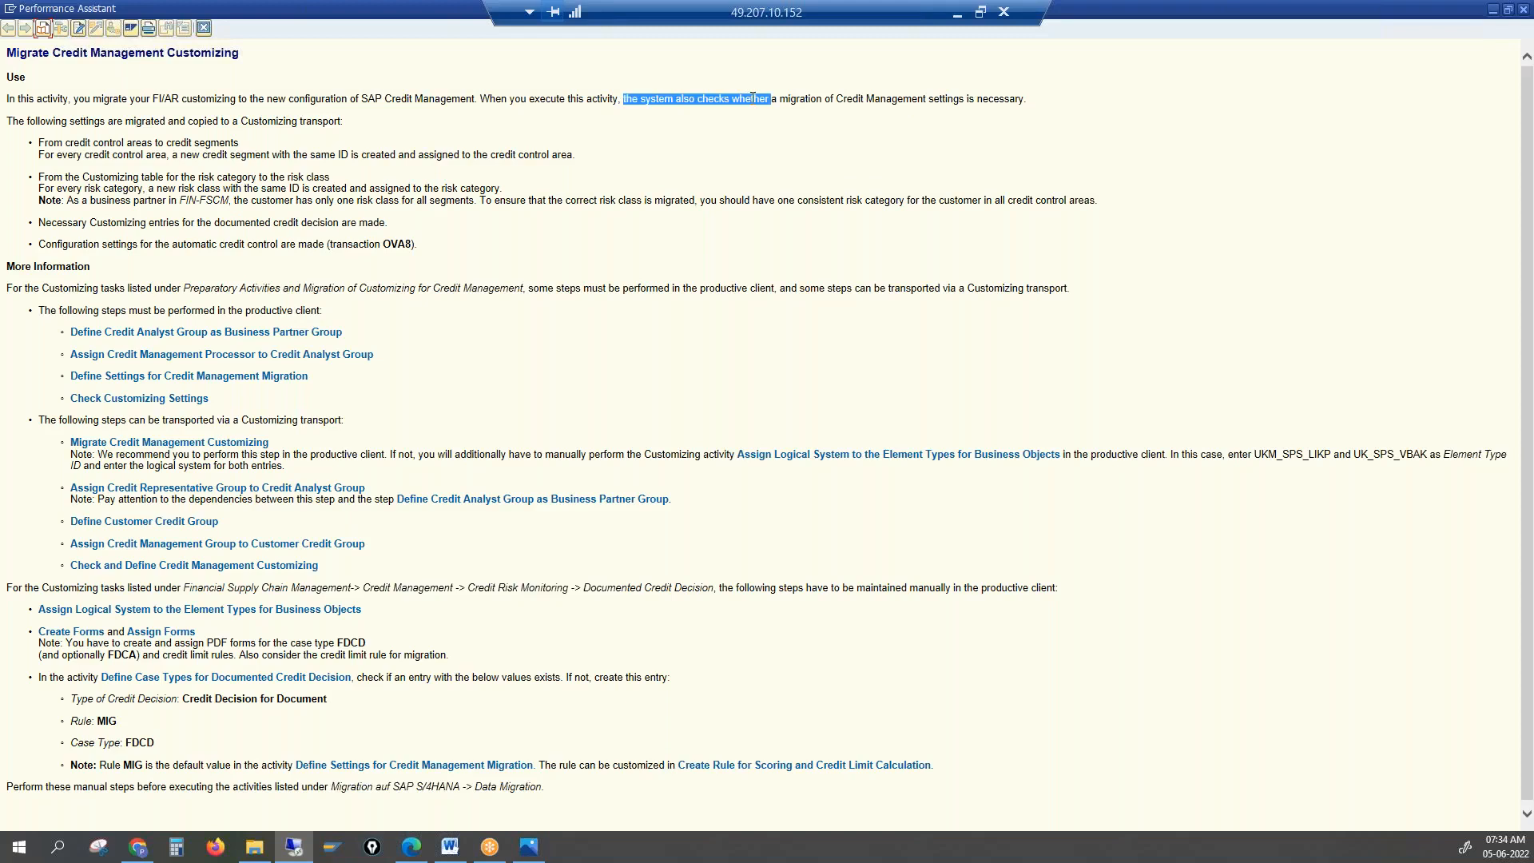
key("alt+Tab")
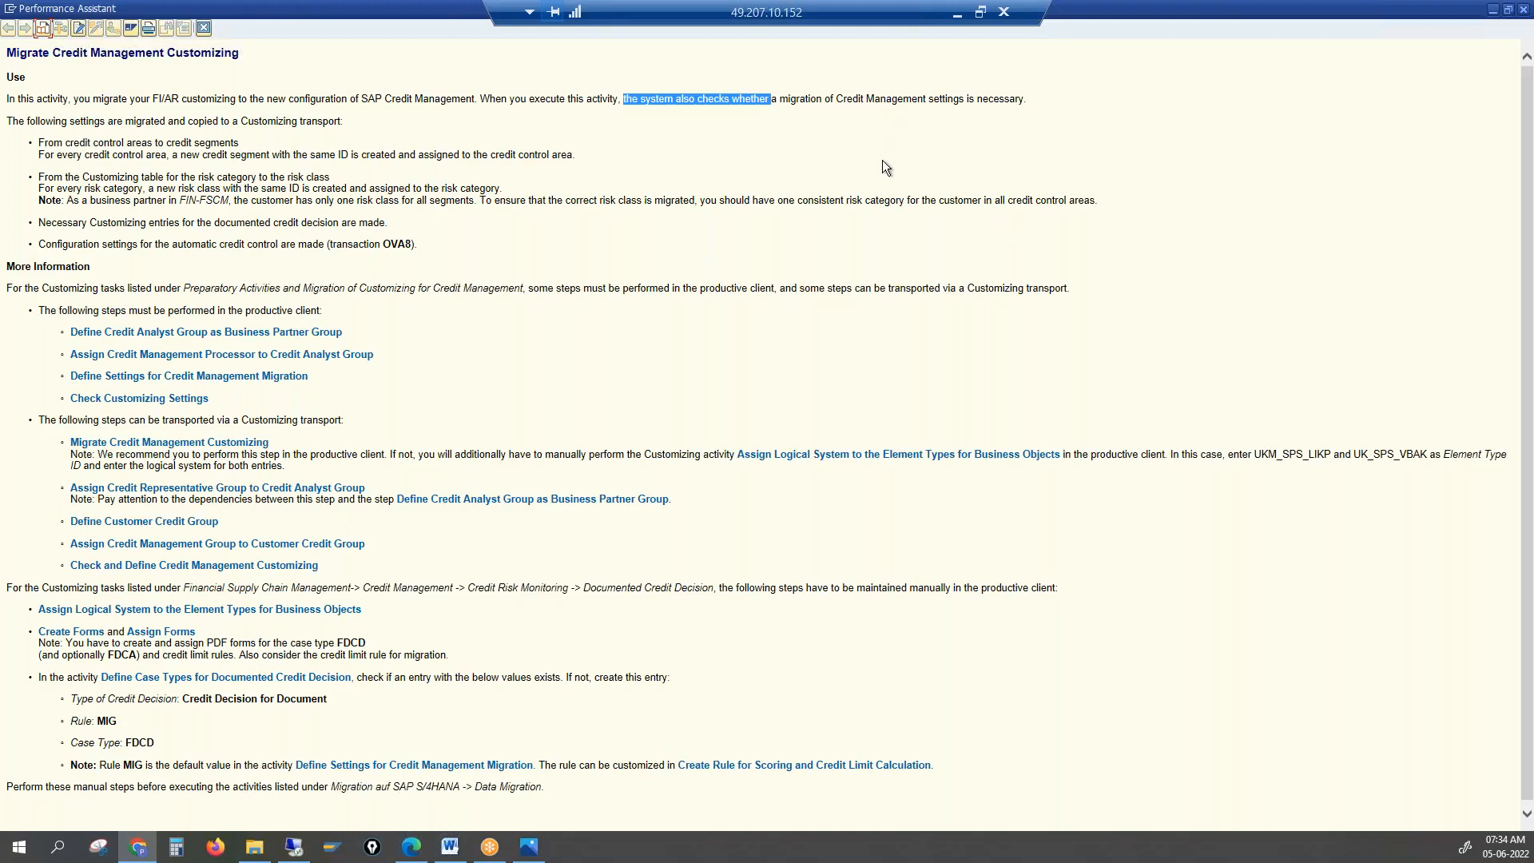
left_click_drag(640, 98, 1062, 99)
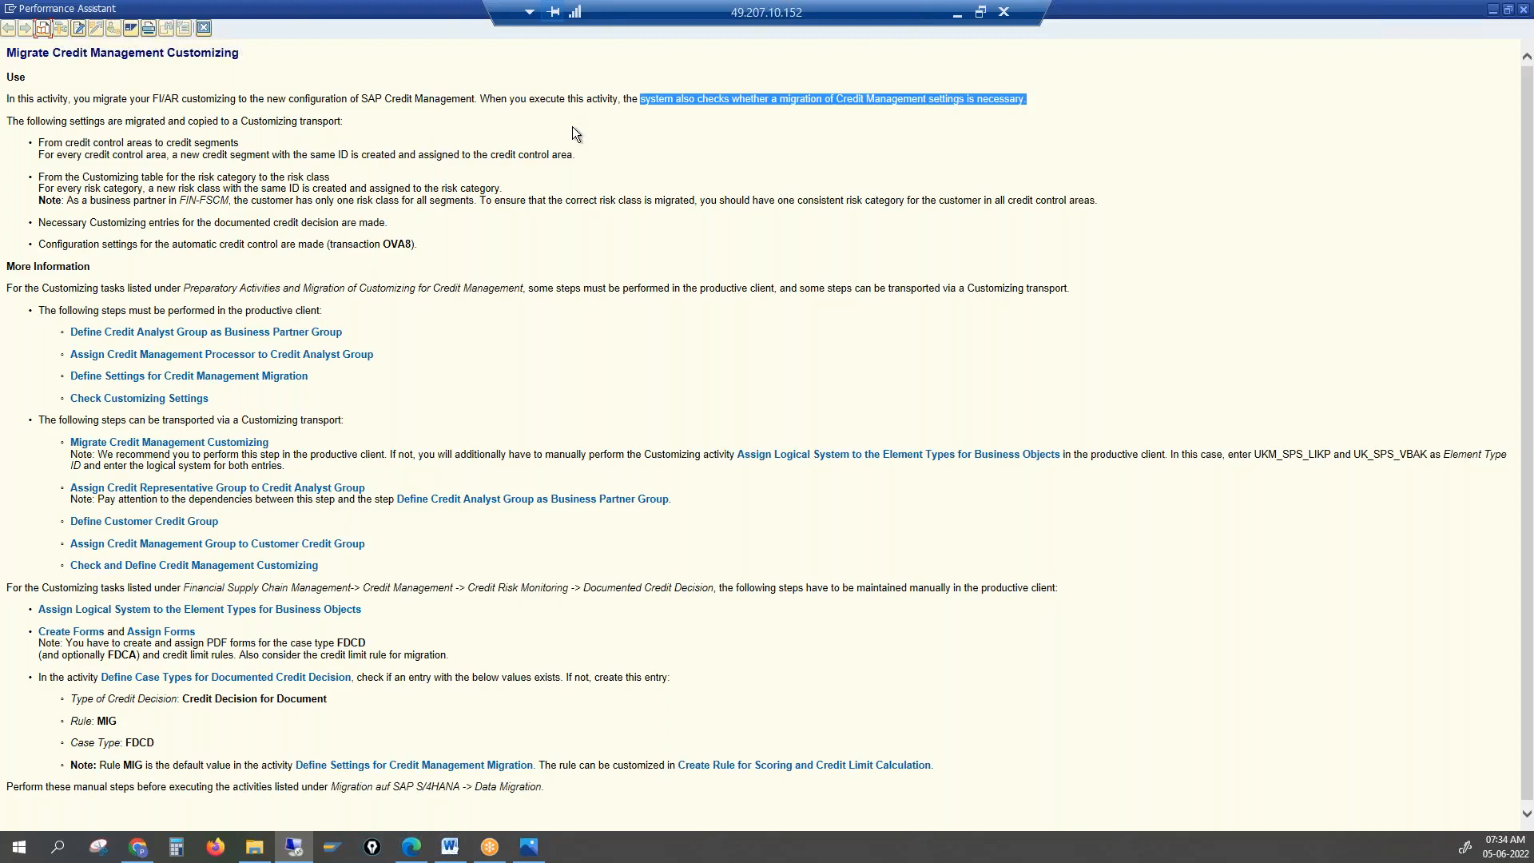
left_click_drag(131, 98, 407, 96)
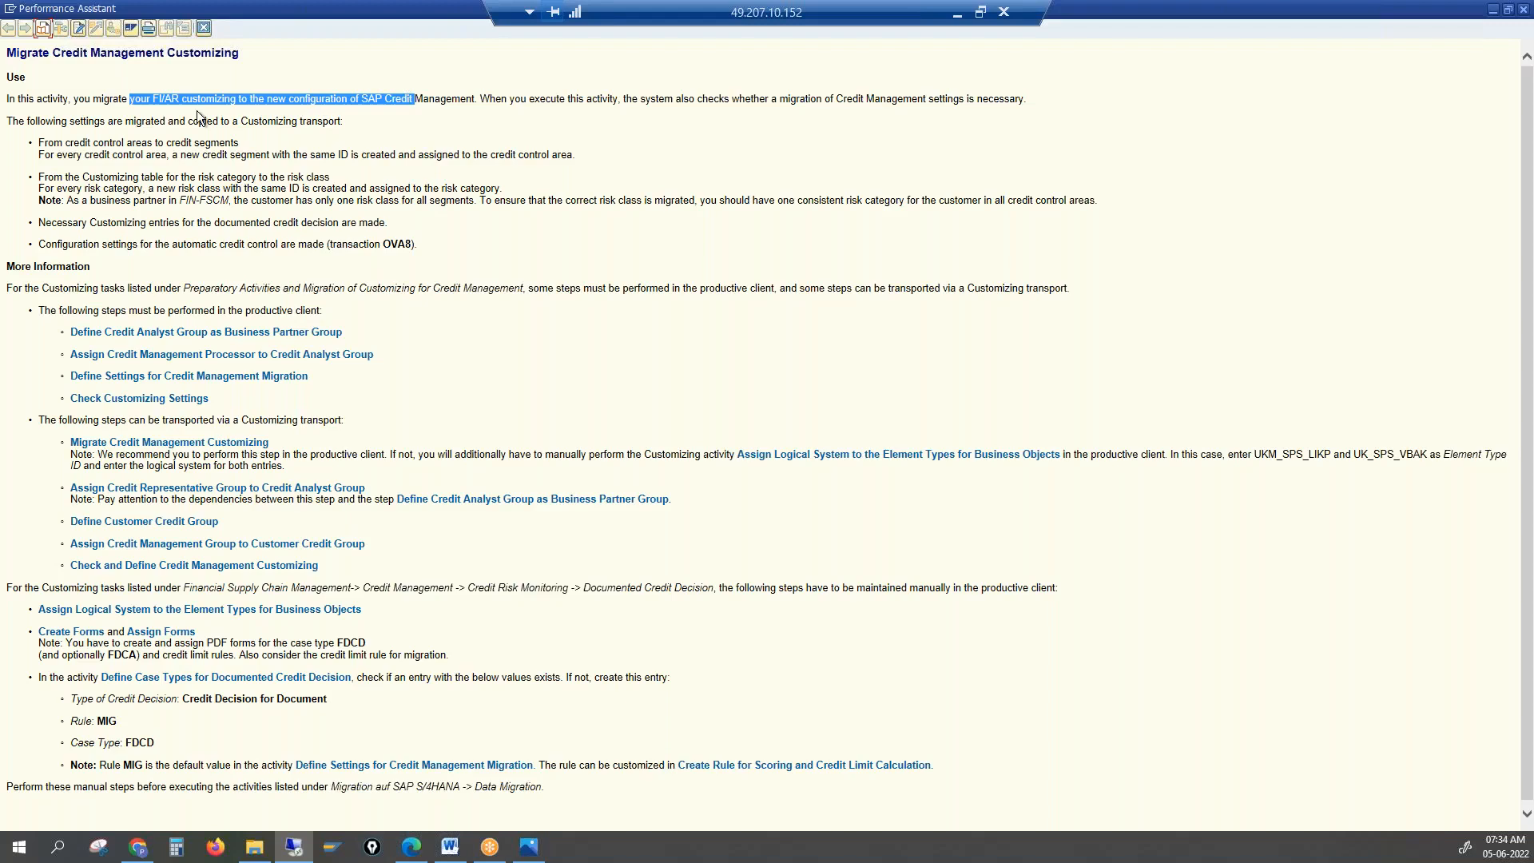
Highlight the migrated-settings bullets, including the new credit segments and the OVA8 transaction reference
left_click(84, 145)
left_click_drag(84, 145, 216, 140)
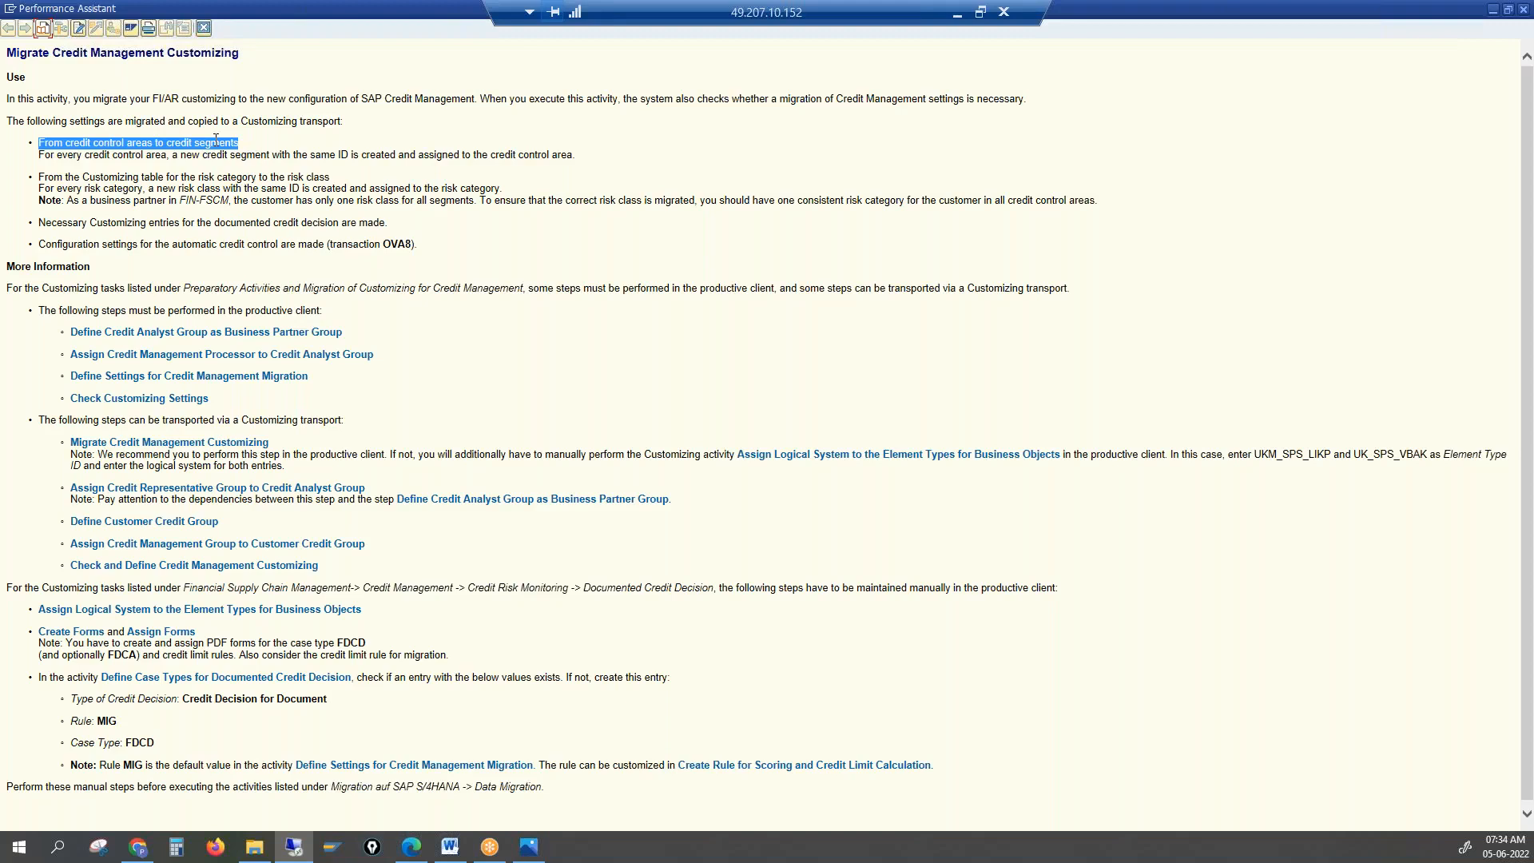
left_click(341, 154)
left_click_drag(57, 155, 329, 151)
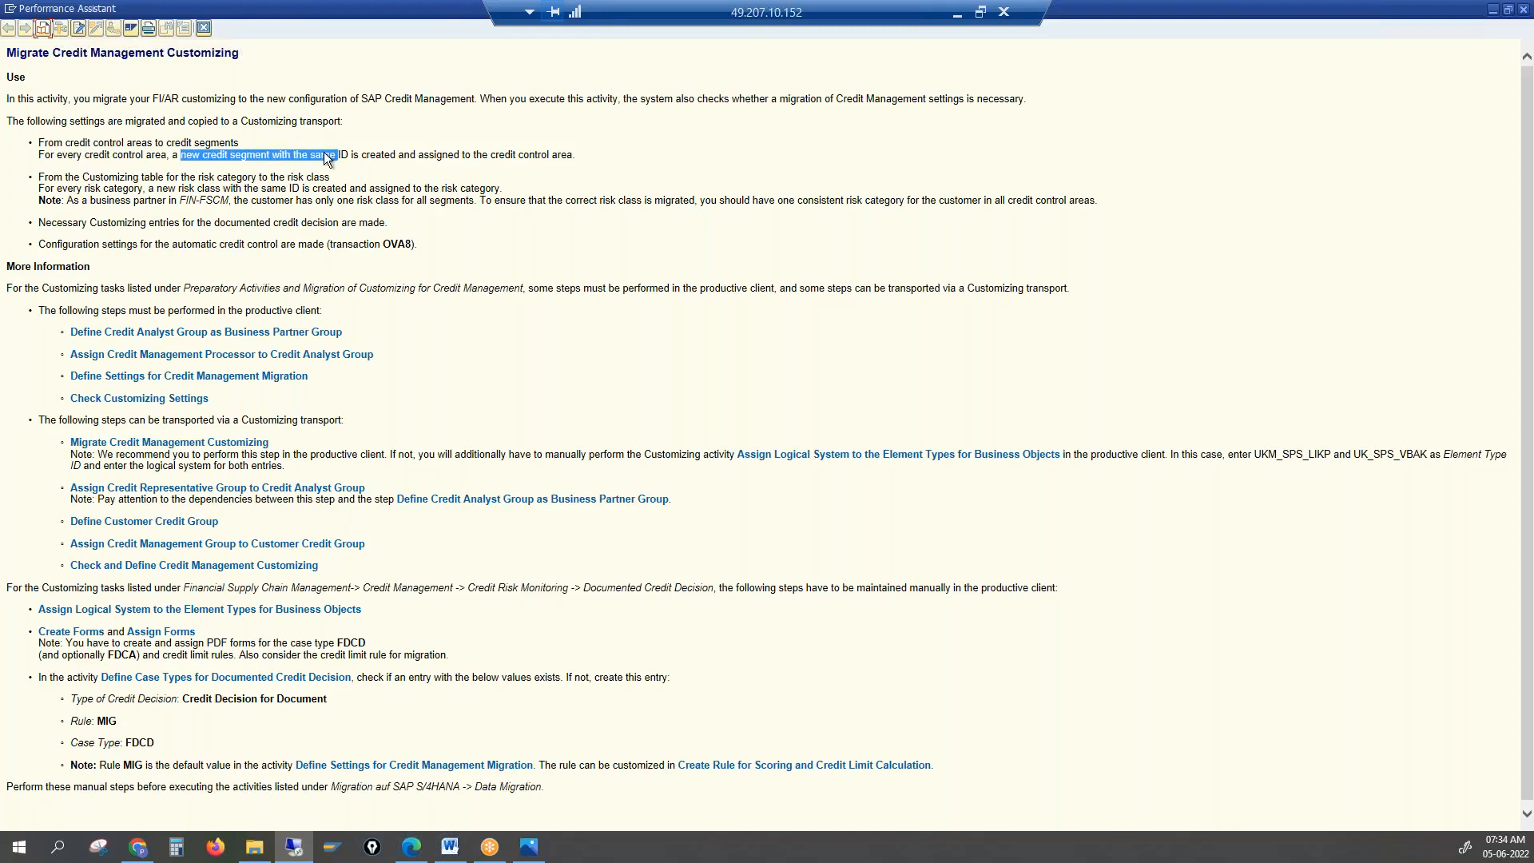
left_click_drag(330, 244, 406, 242)
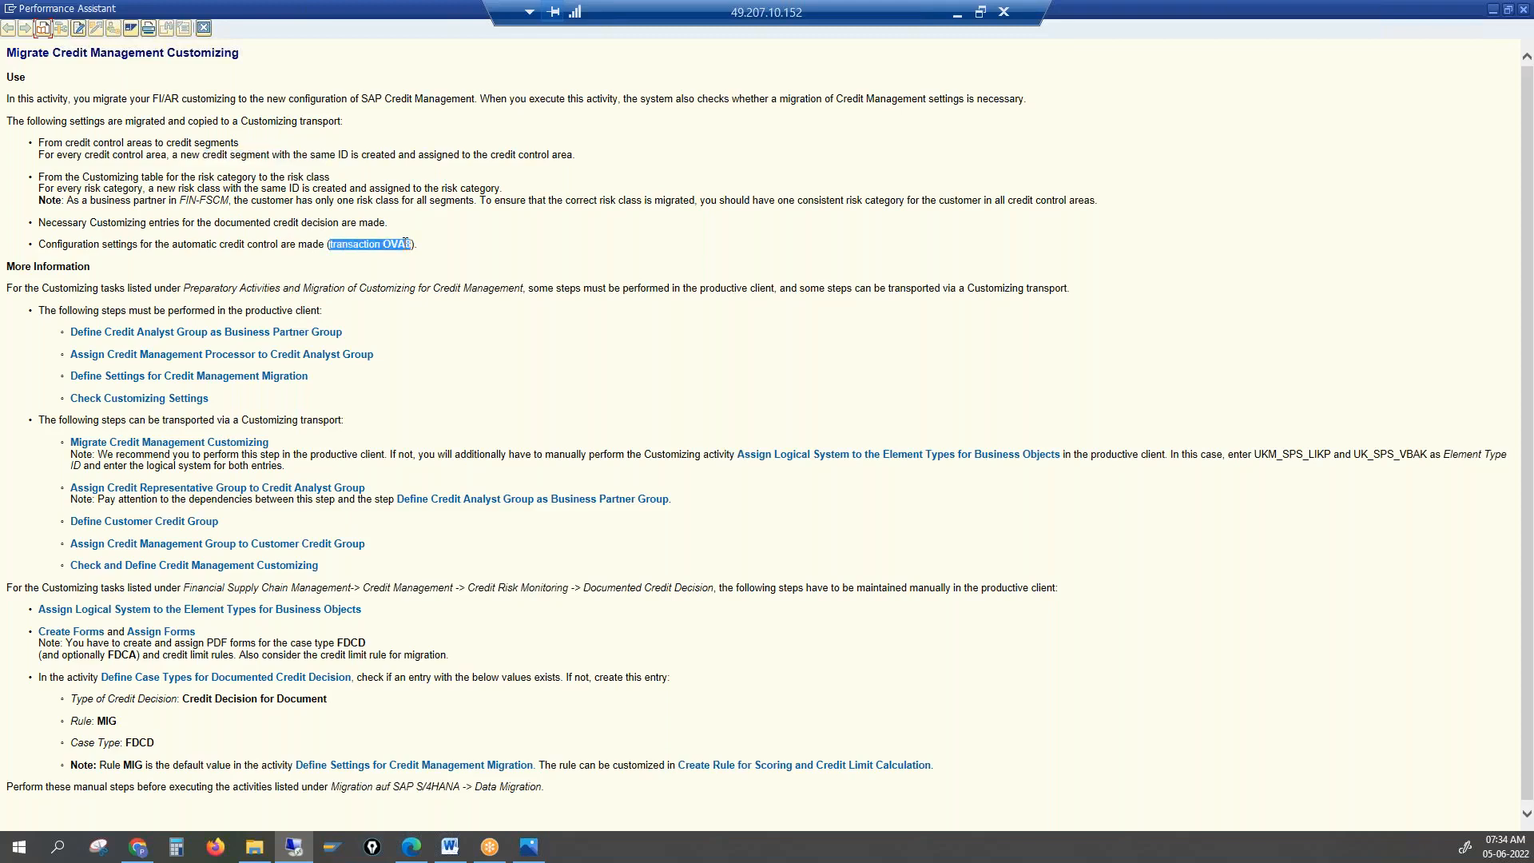
left_click_drag(65, 144, 196, 223)
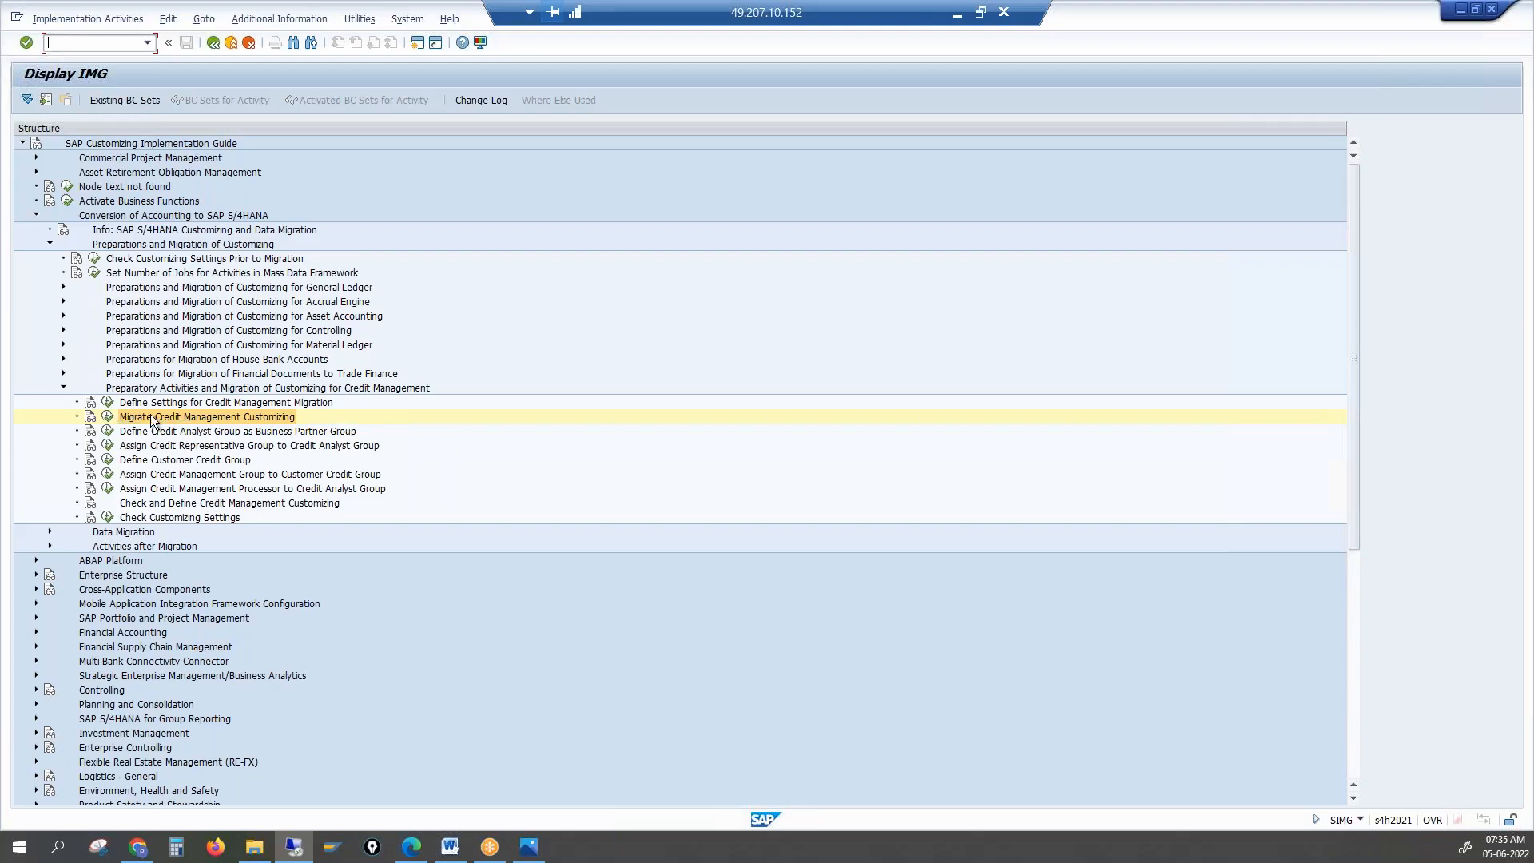
Collapse Preparations and Migration of Customizing and expand Data Migration, from Partitioning of Universal Journal to Complete Migration
left_click(50, 245)
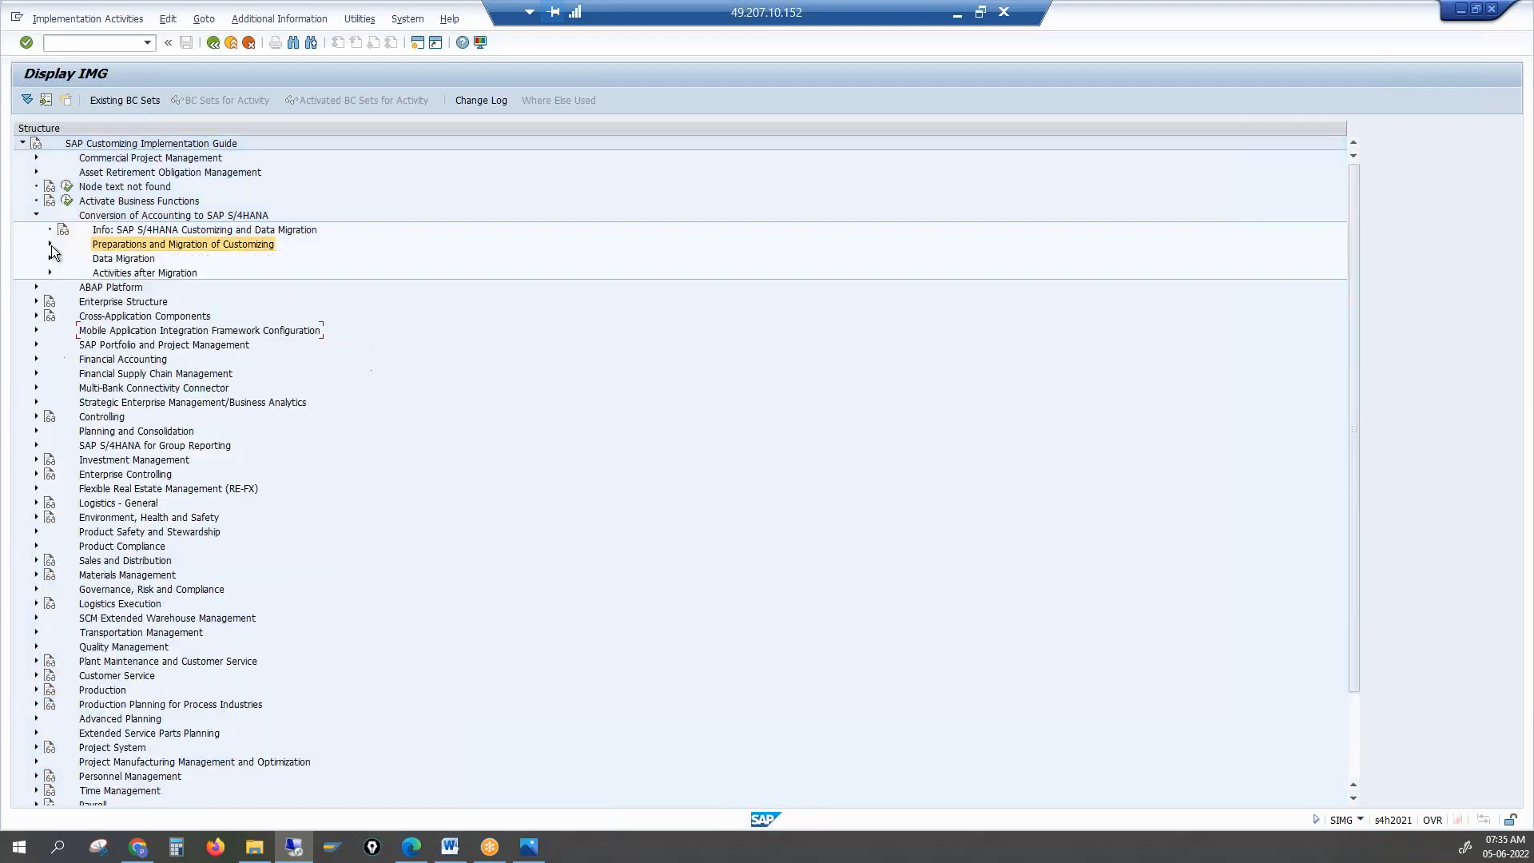
left_click(128, 258)
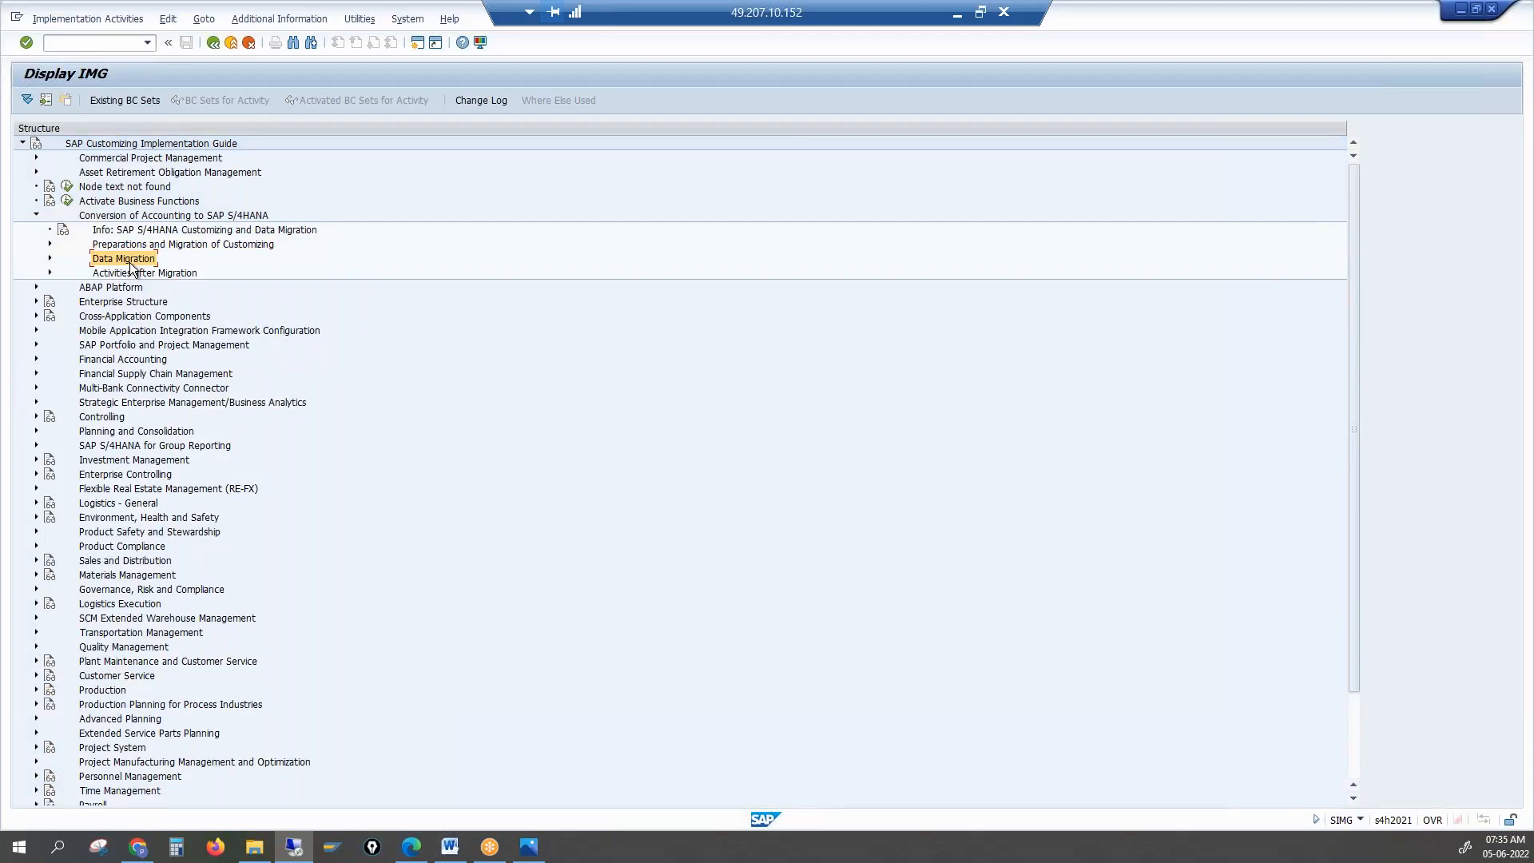
left_click(496, 423)
left_click(115, 260)
left_click(48, 259)
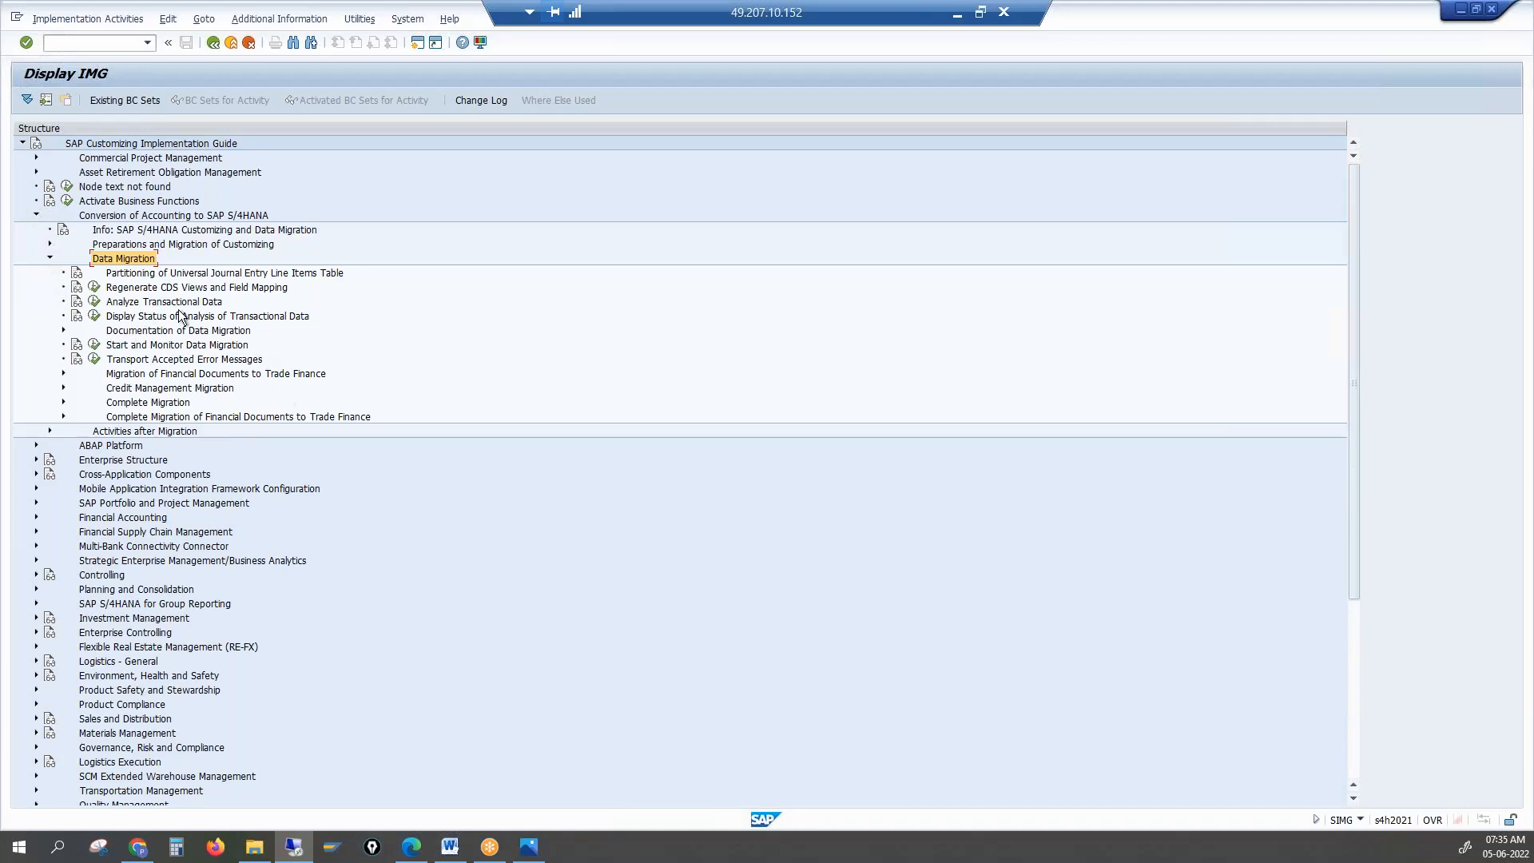
Expand Credit Management Migration under Data Migration to reveal its activities
left_click(102, 433)
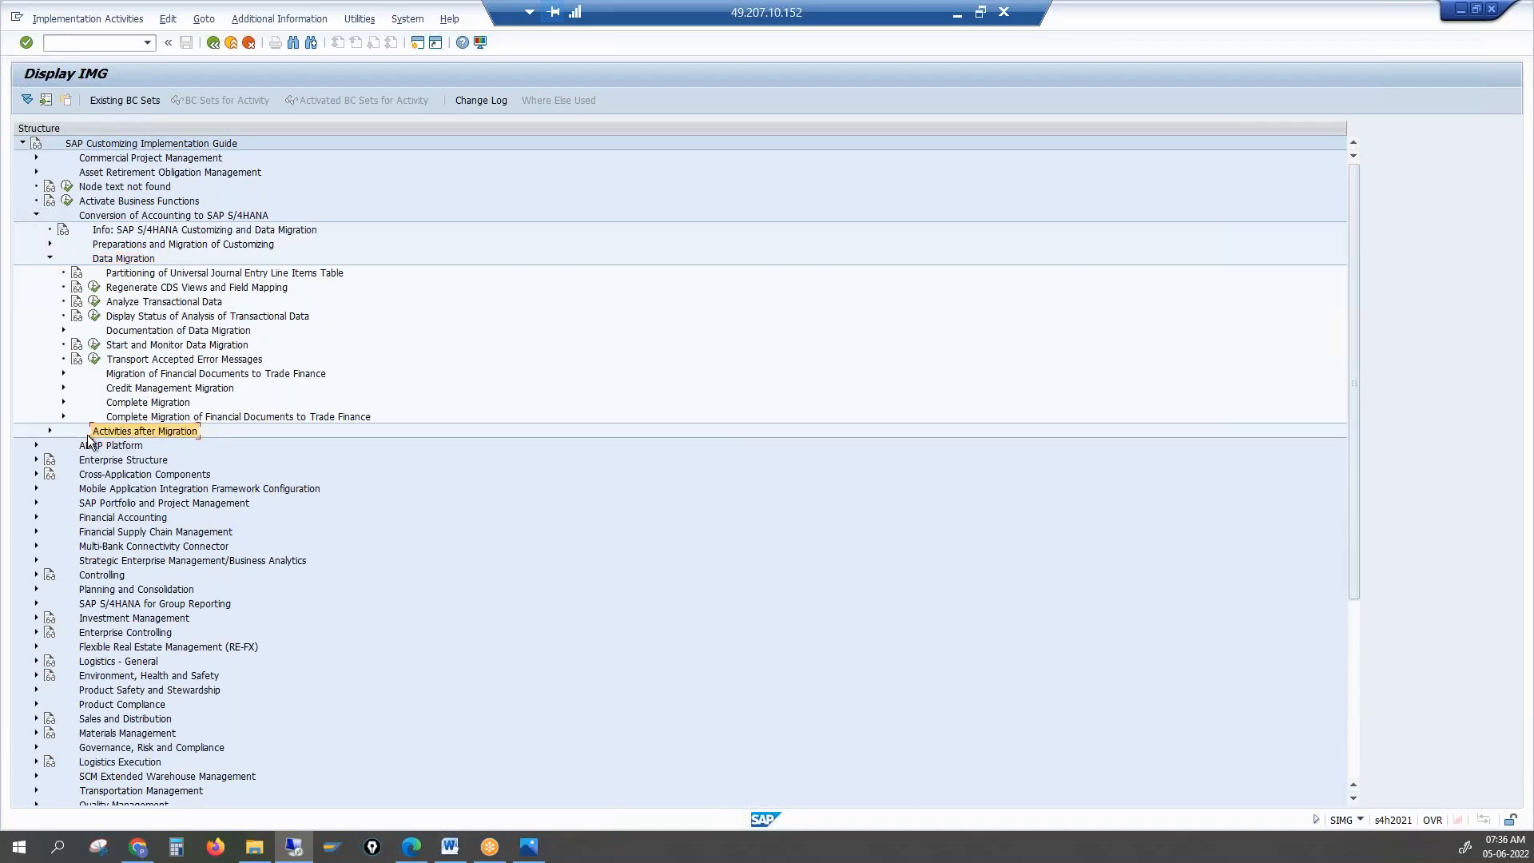
left_click(455, 344)
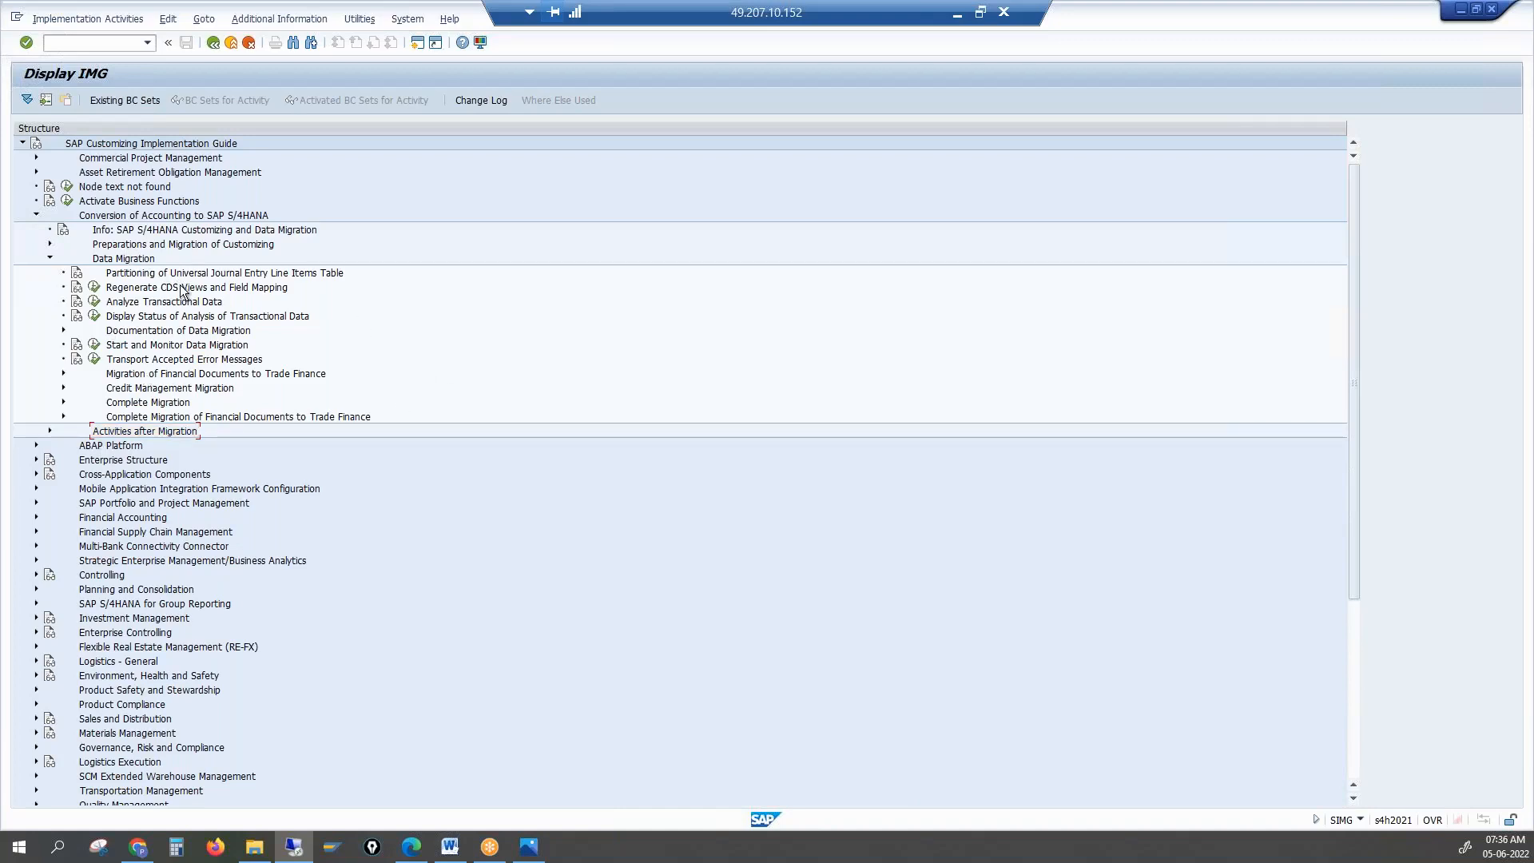
left_click(153, 390)
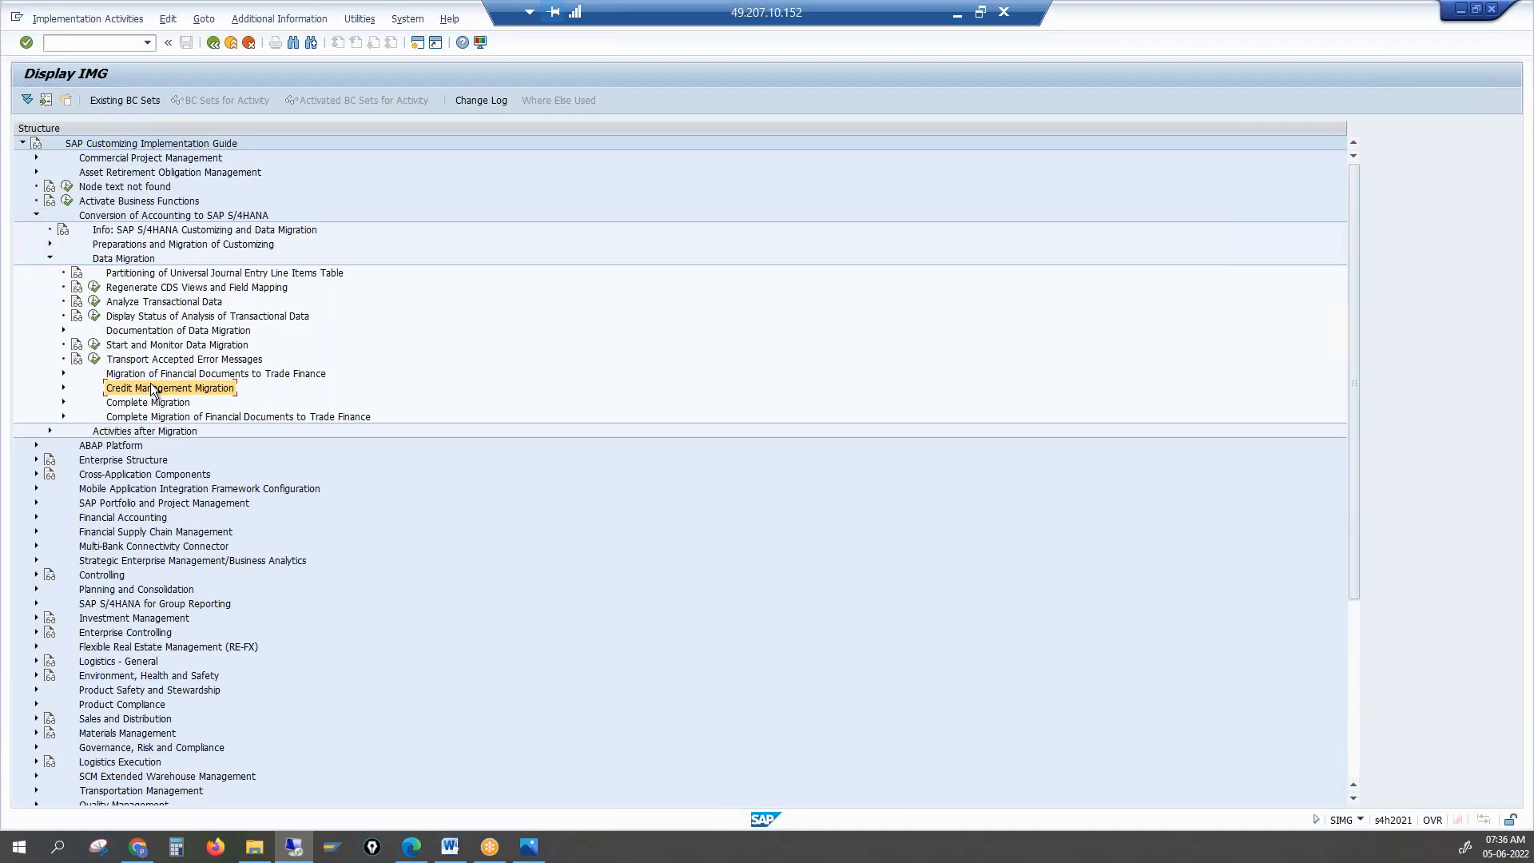
left_click(63, 388)
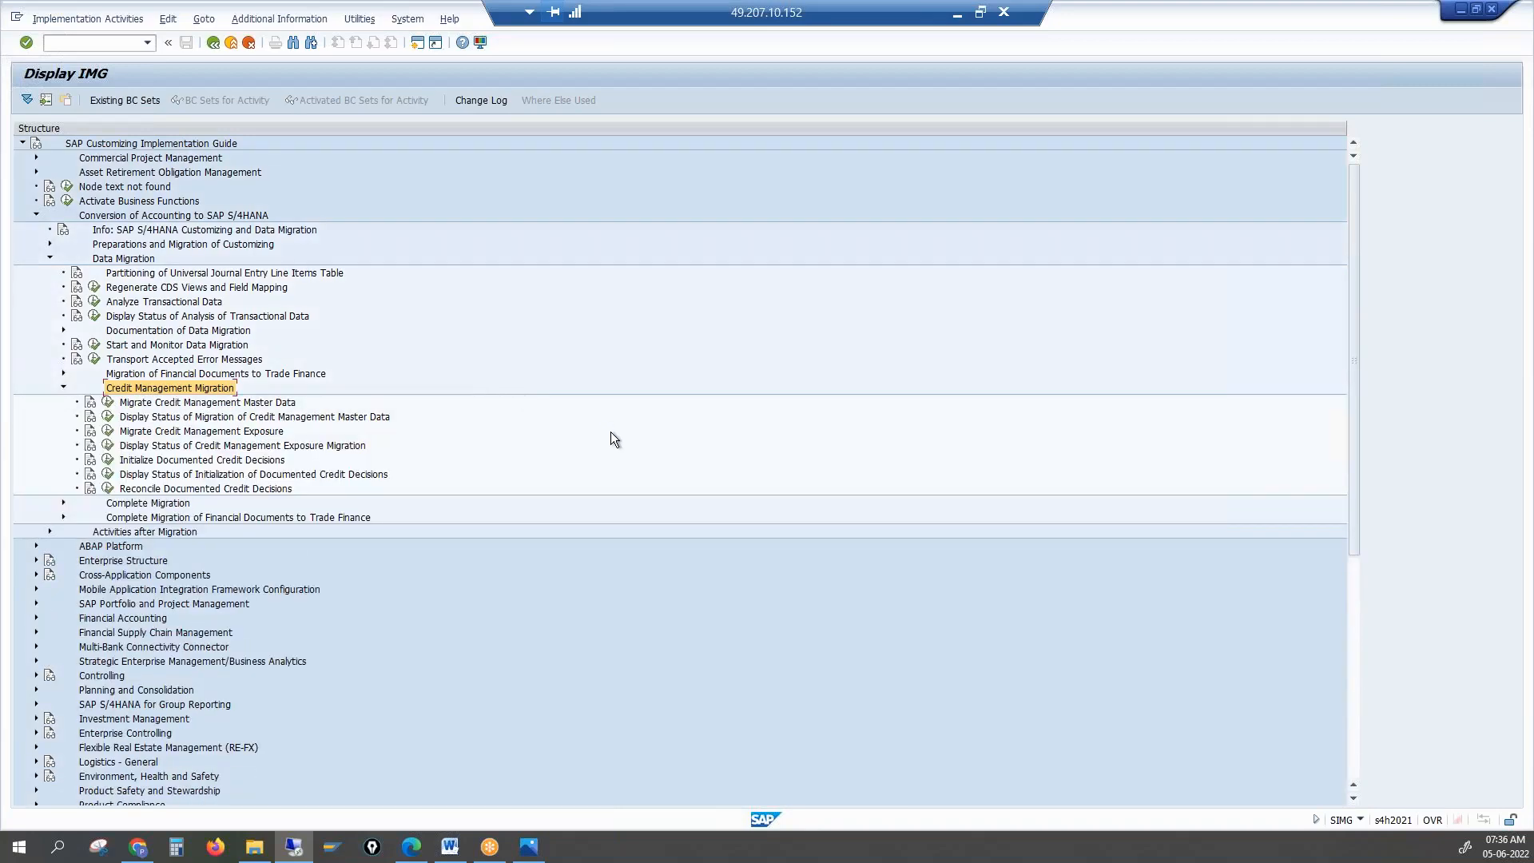
left_click(1401, 472)
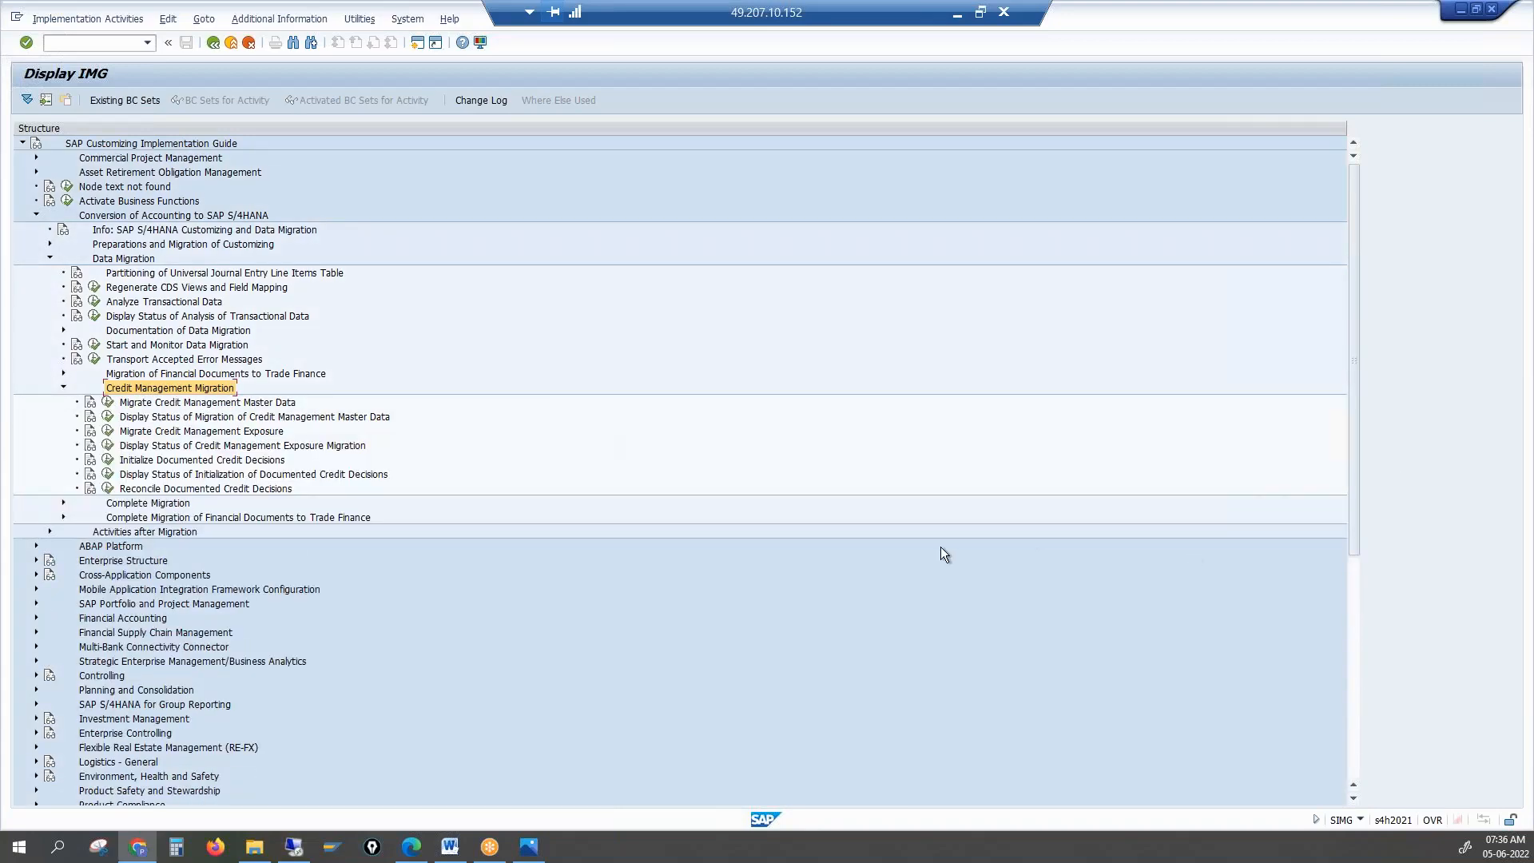
Go through the master data, exposure, documented credit decision and status activities, ending on Migrate Credit Management Master Data
left_click(150, 404)
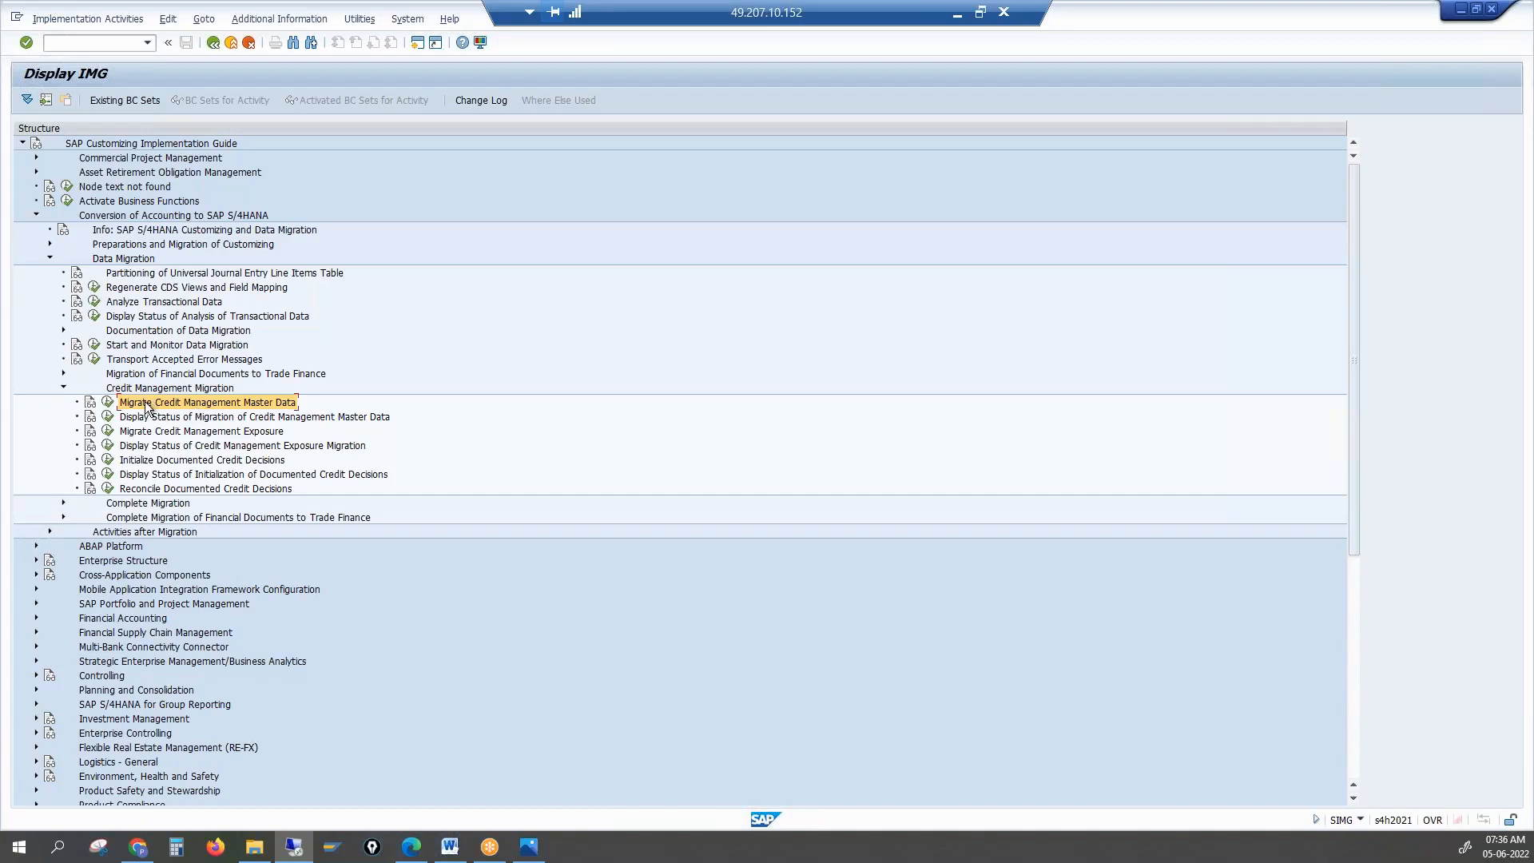
left_click(202, 434)
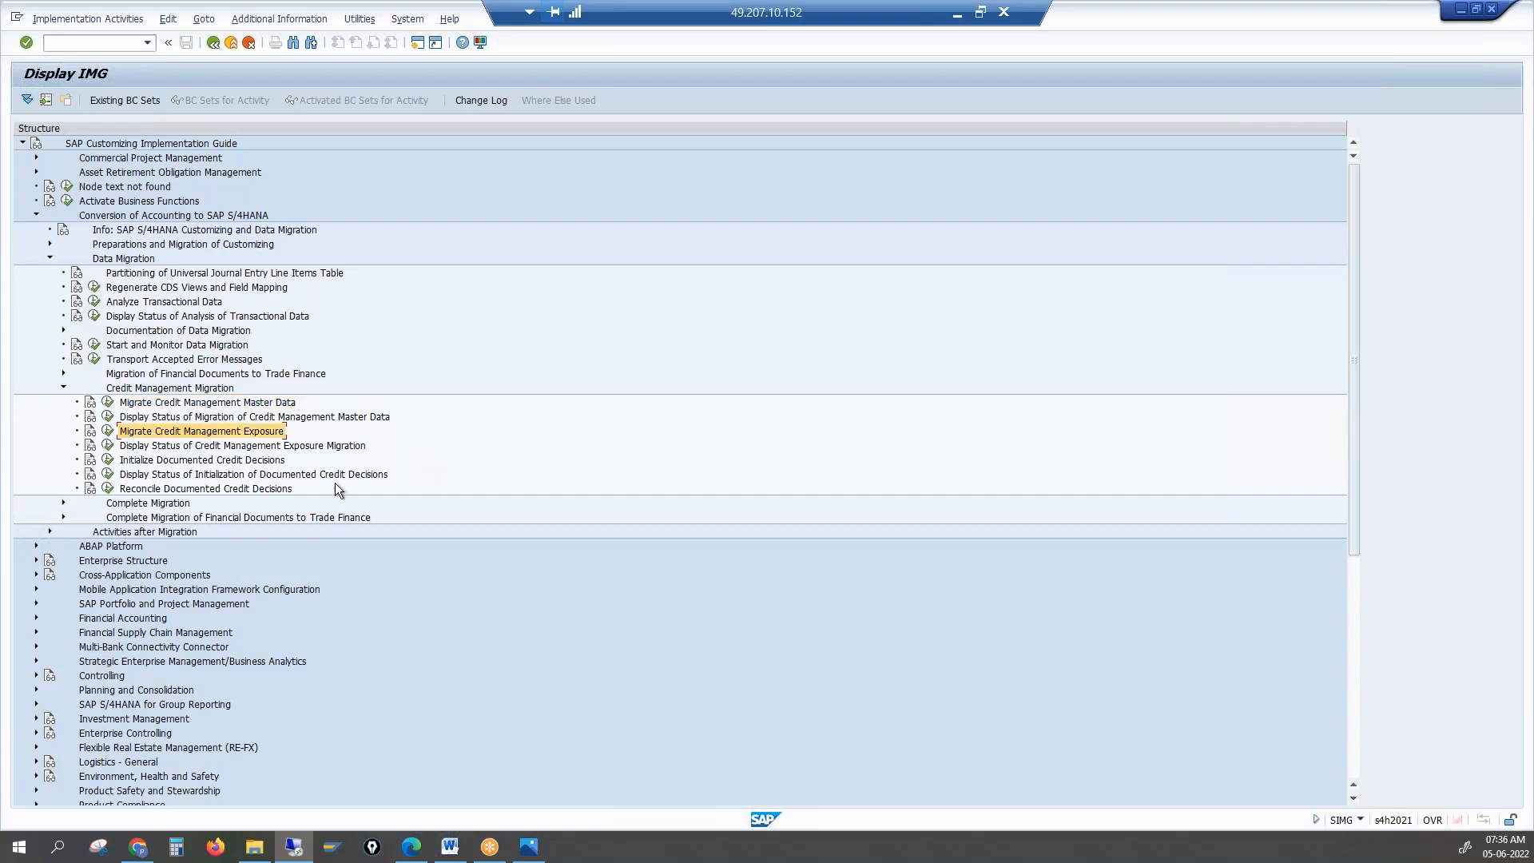
left_click(232, 461)
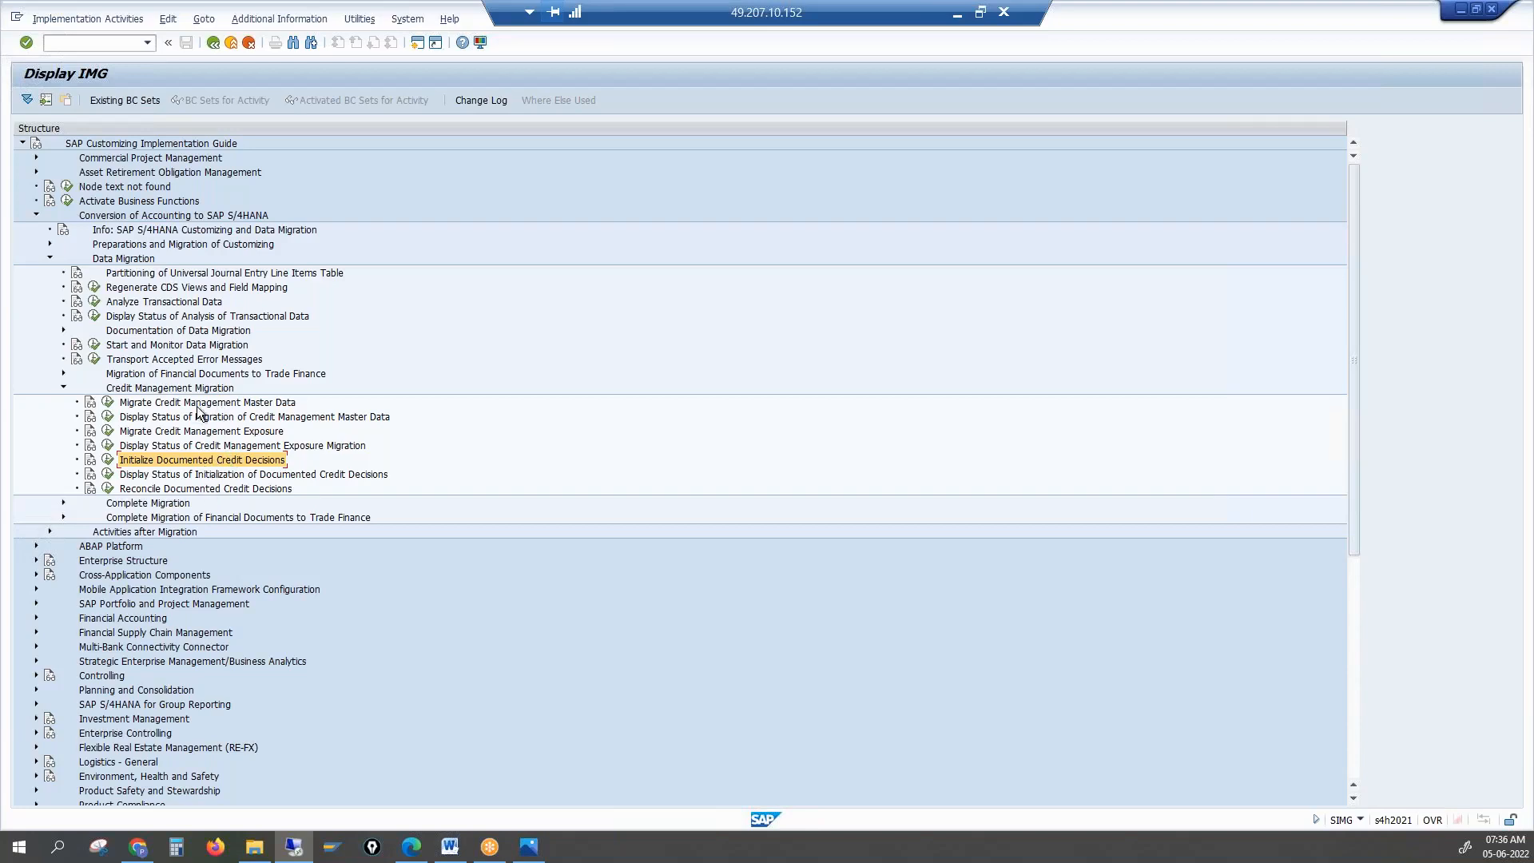
left_click(170, 420)
left_click(170, 447)
left_click(175, 476)
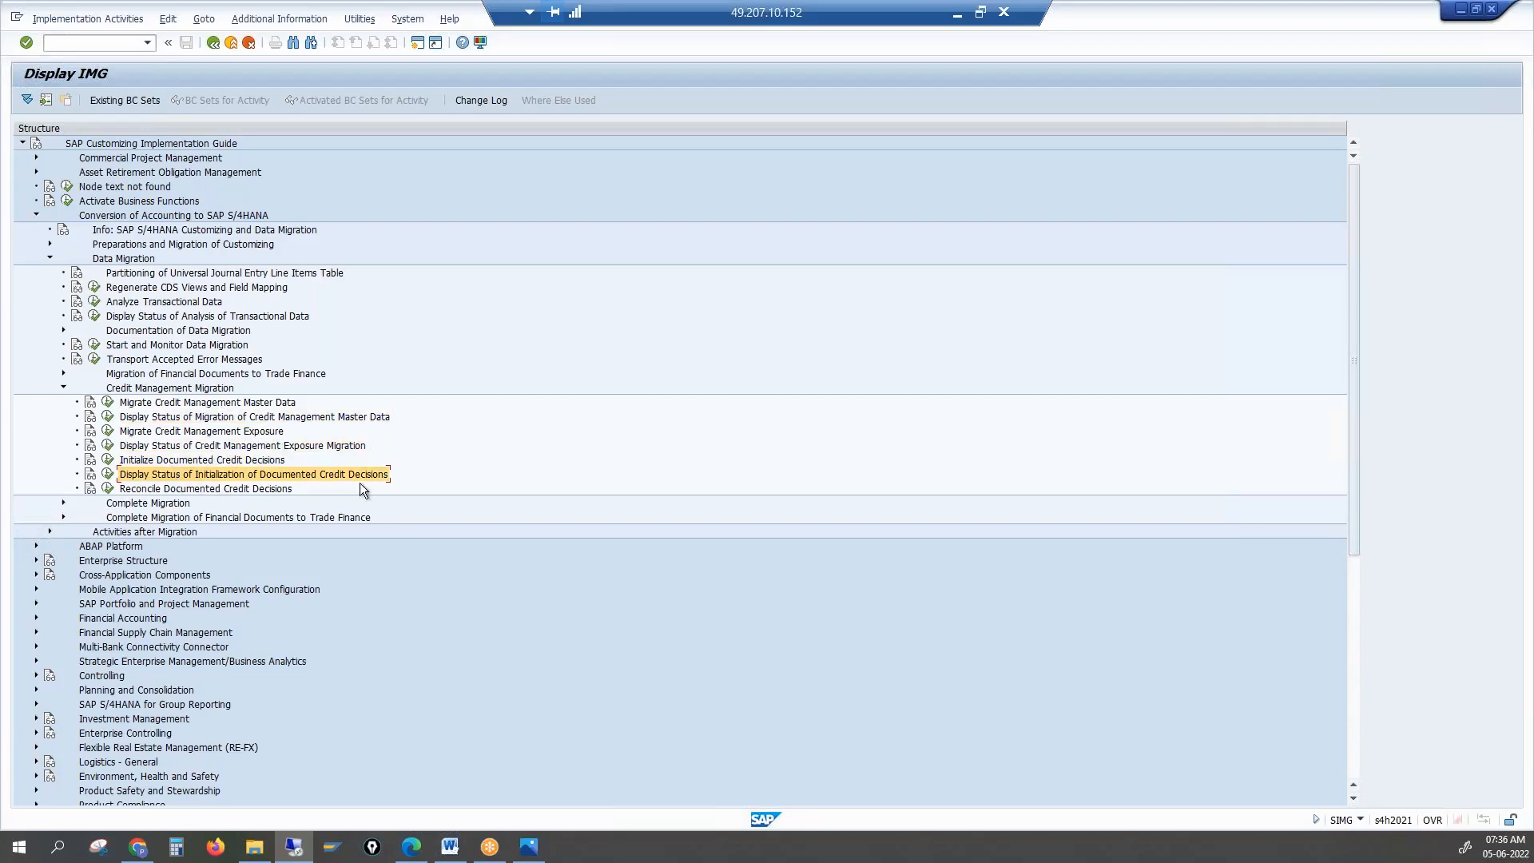
left_click(182, 405)
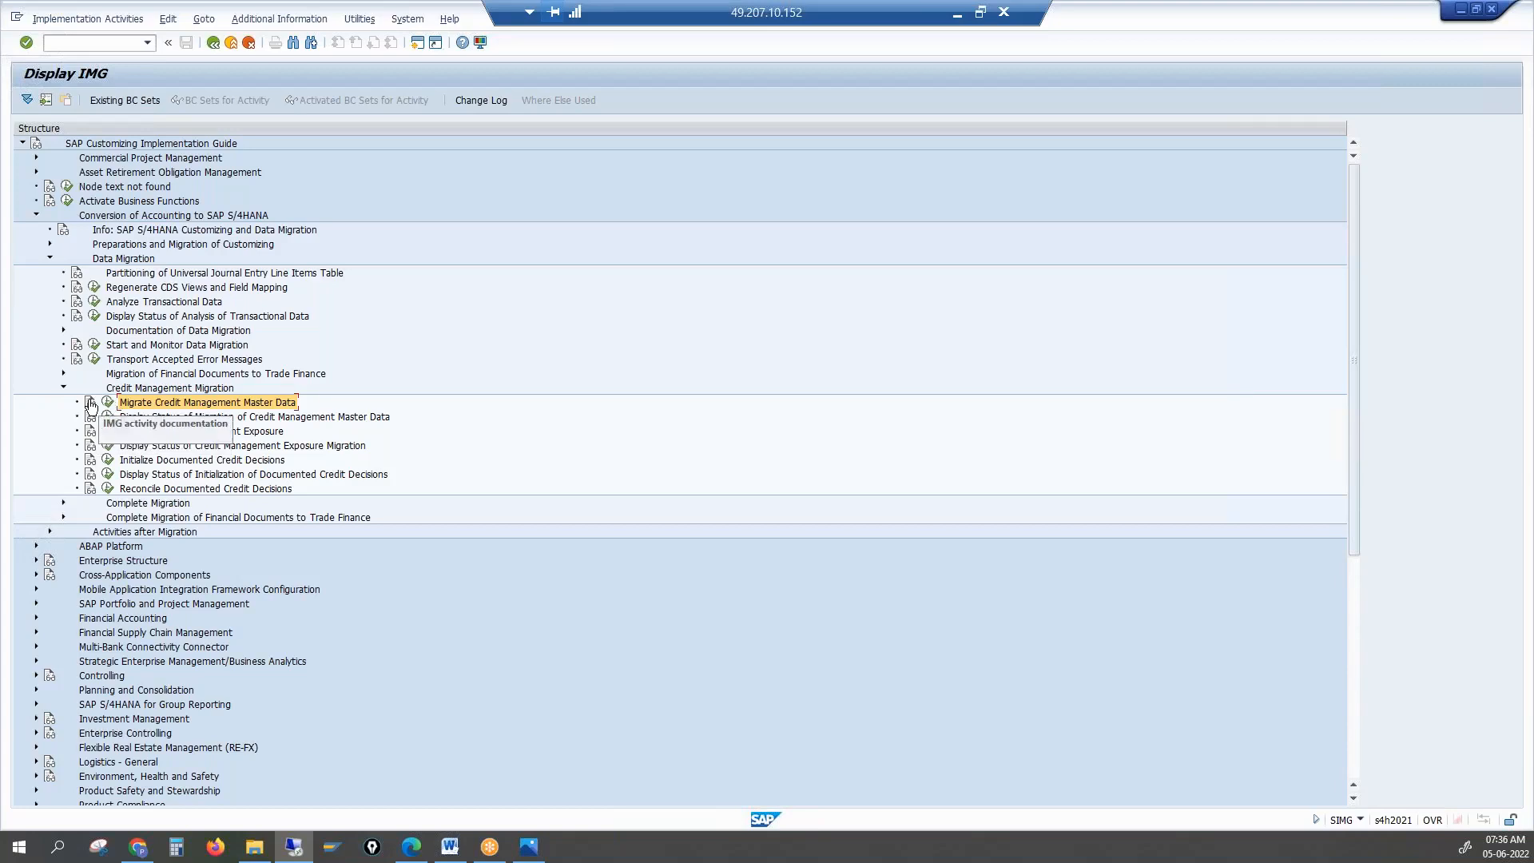
Read the Migrate Credit Management Master Data documentation, highlighting credit control areas and transaction UKM_BP
left_click(90, 404)
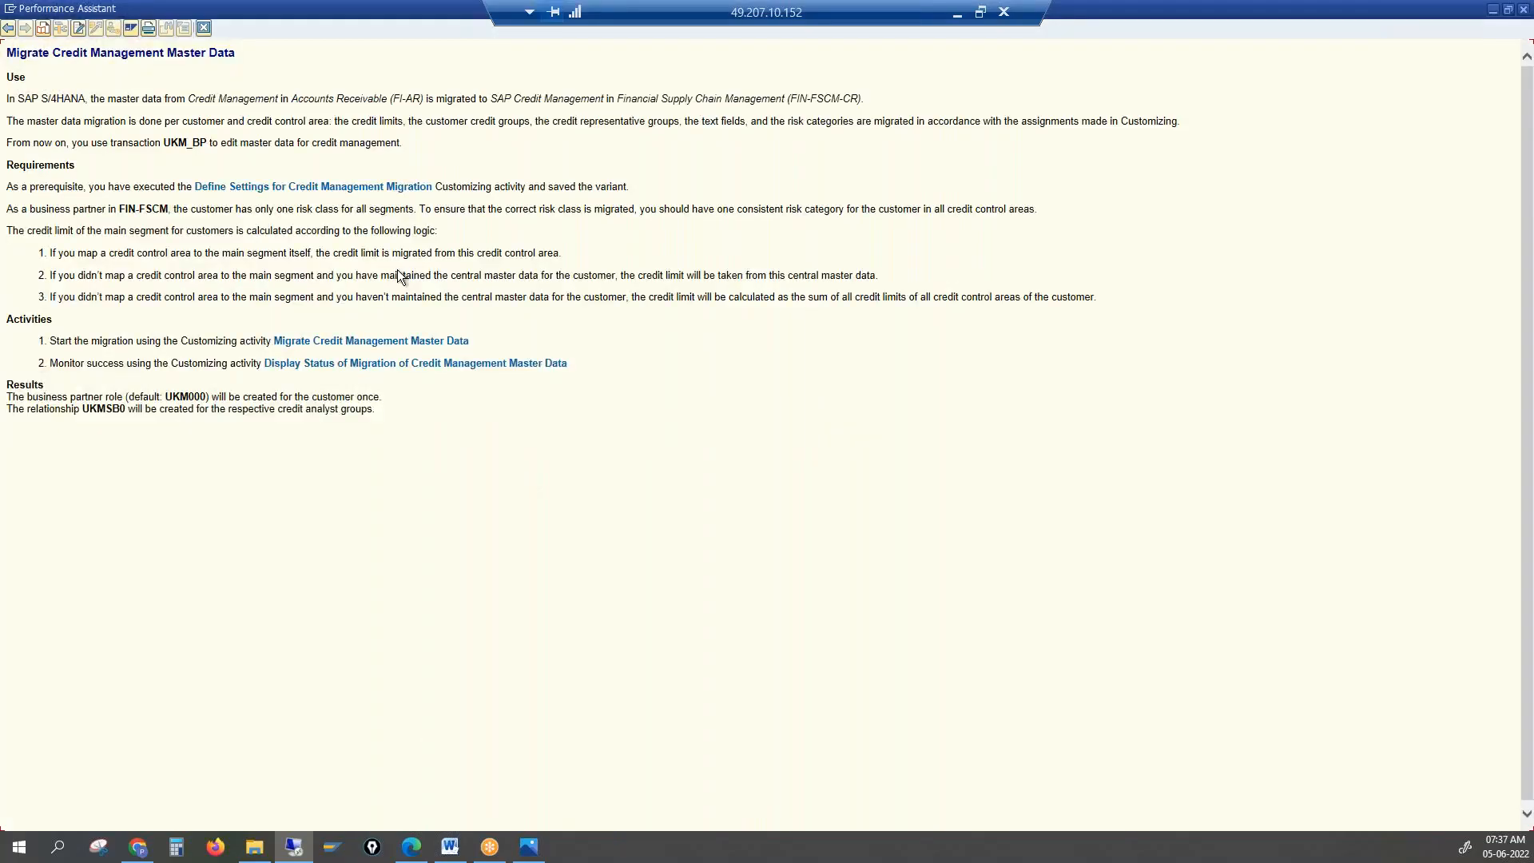
left_click_drag(26, 141, 207, 150)
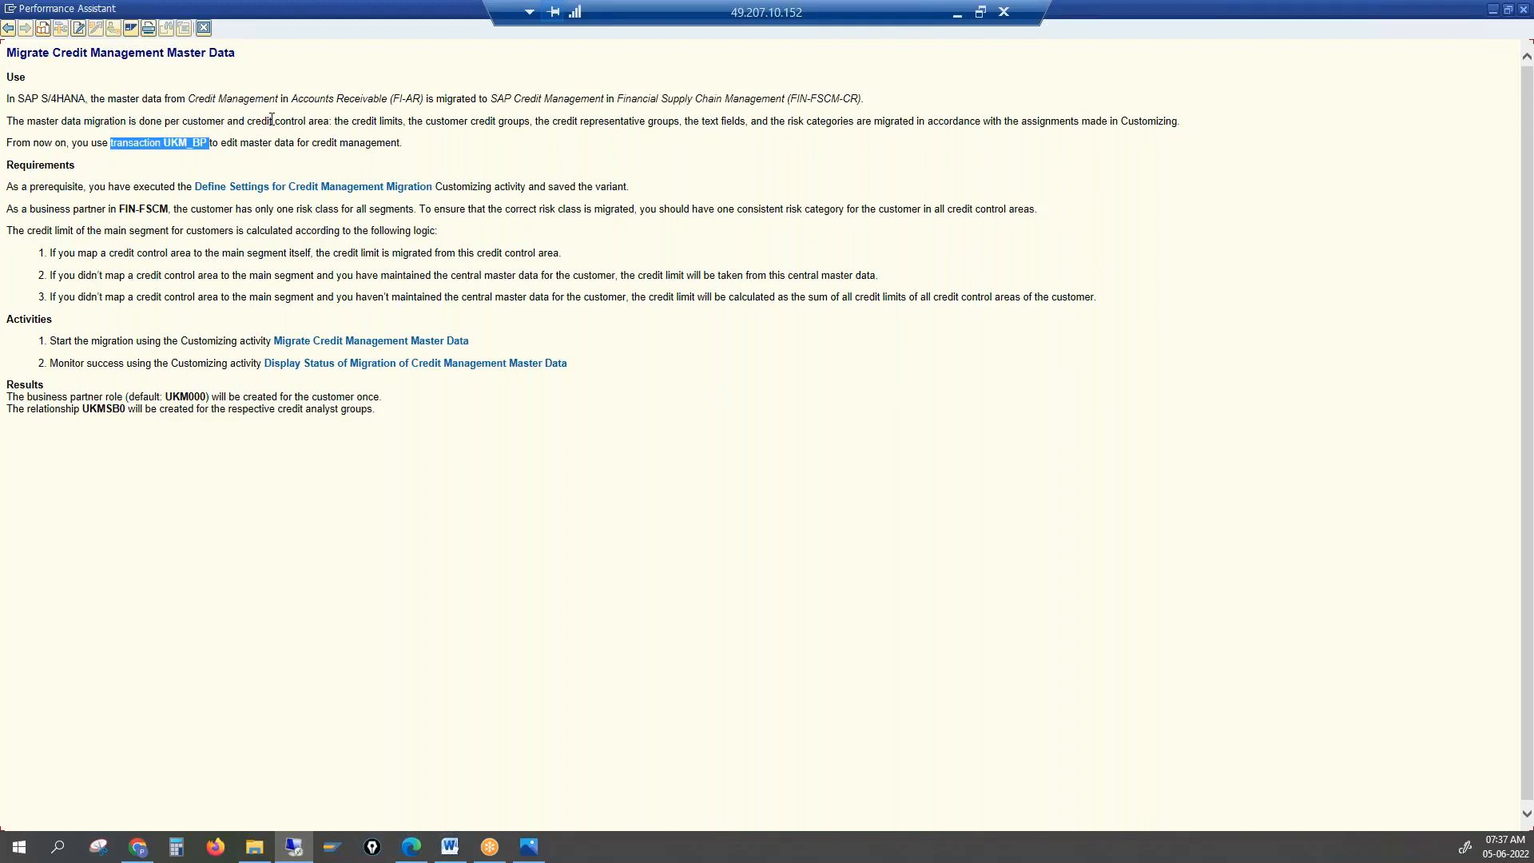
left_click_drag(362, 121, 1176, 158)
left_click(459, 199)
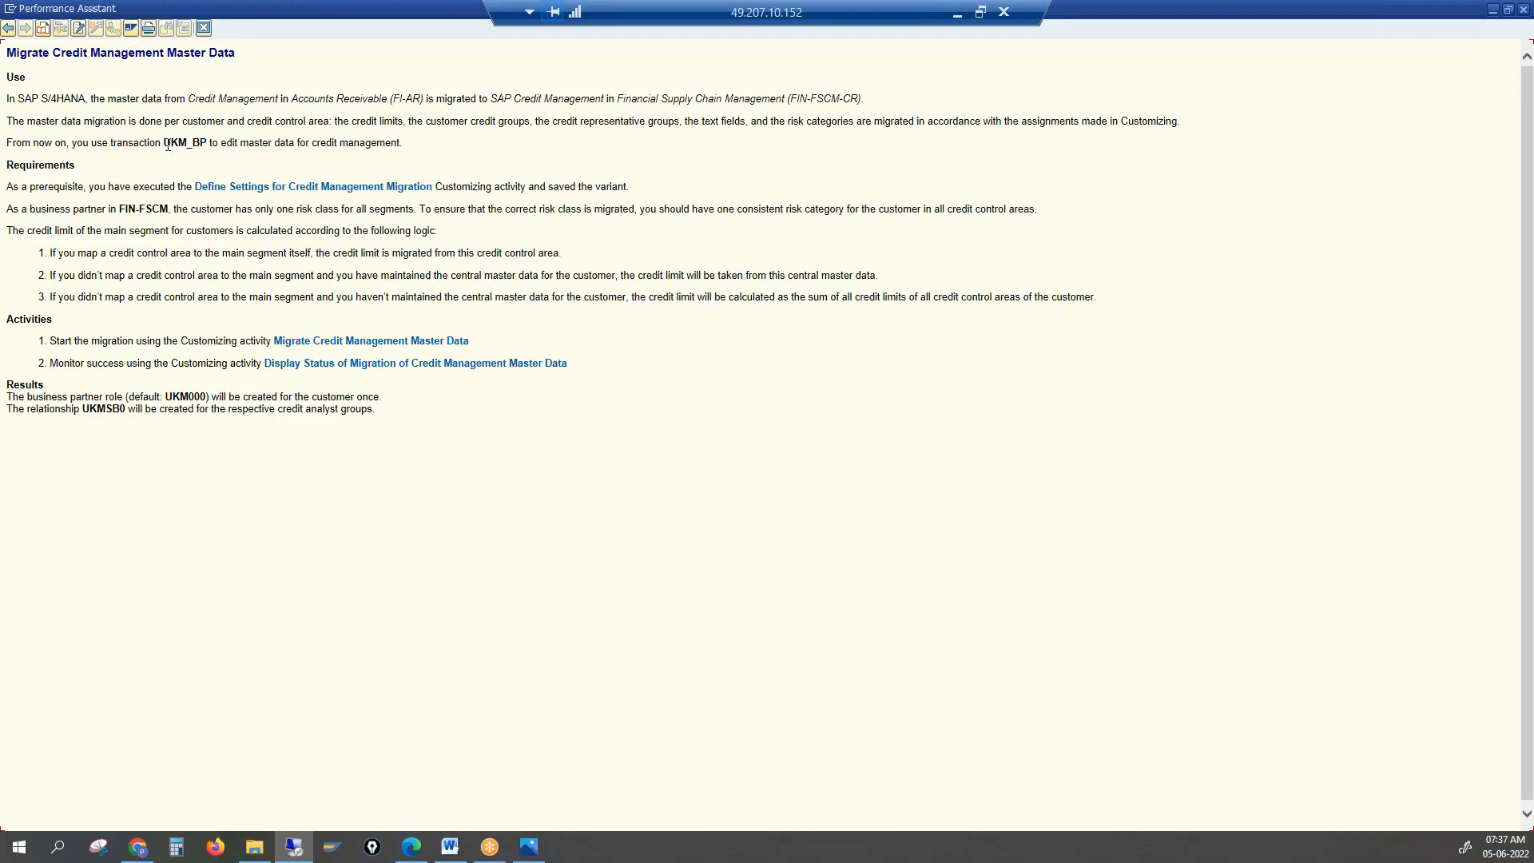
left_click_drag(160, 143, 205, 145)
Close the master data help, then review the Migrate Credit Management Exposure documentation citing UKM_BP
left_click(204, 29)
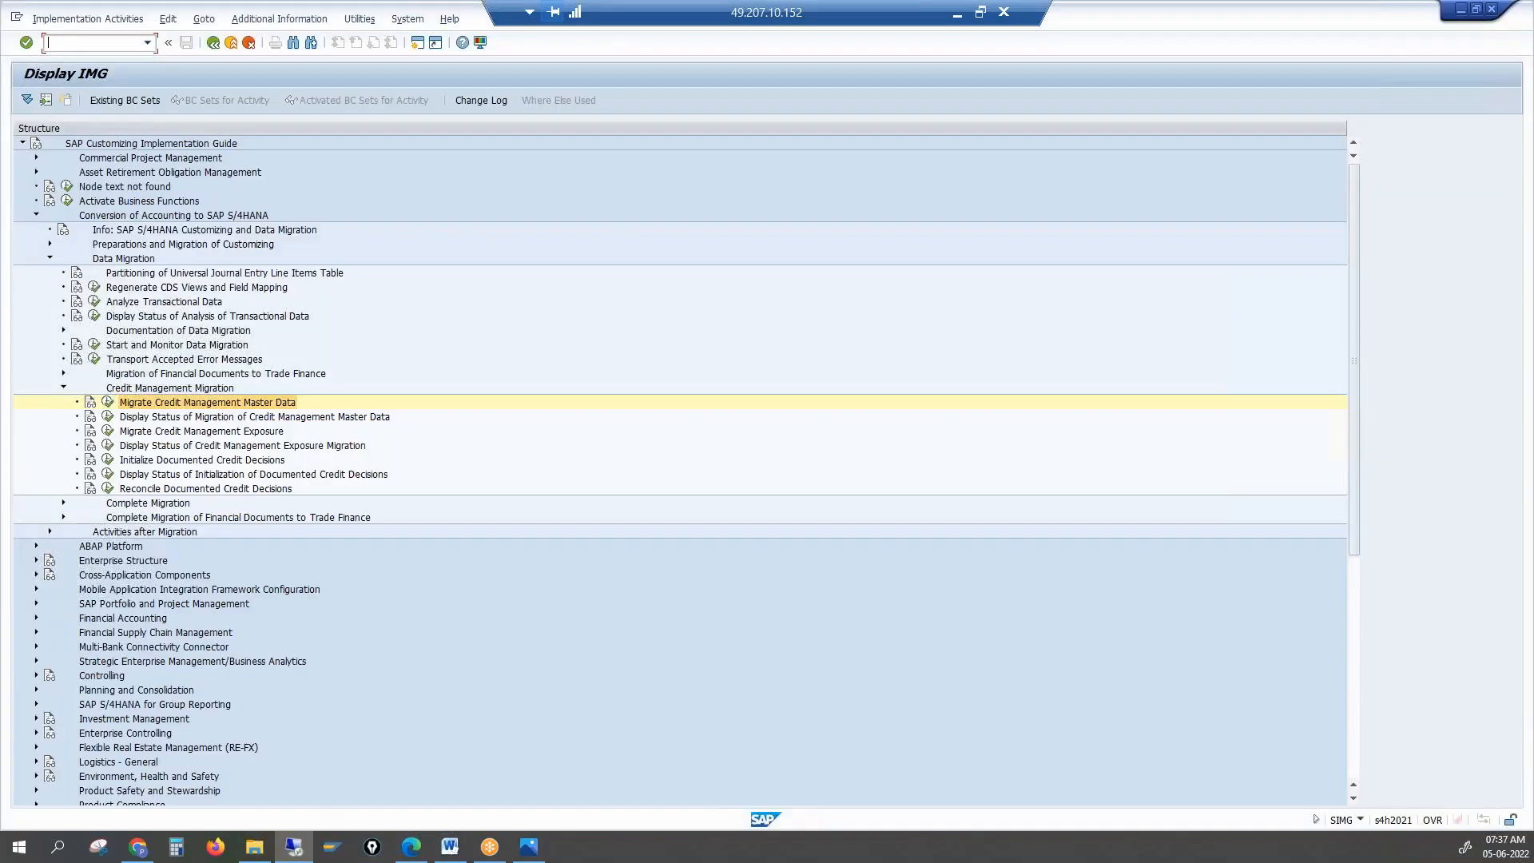
left_click(186, 432)
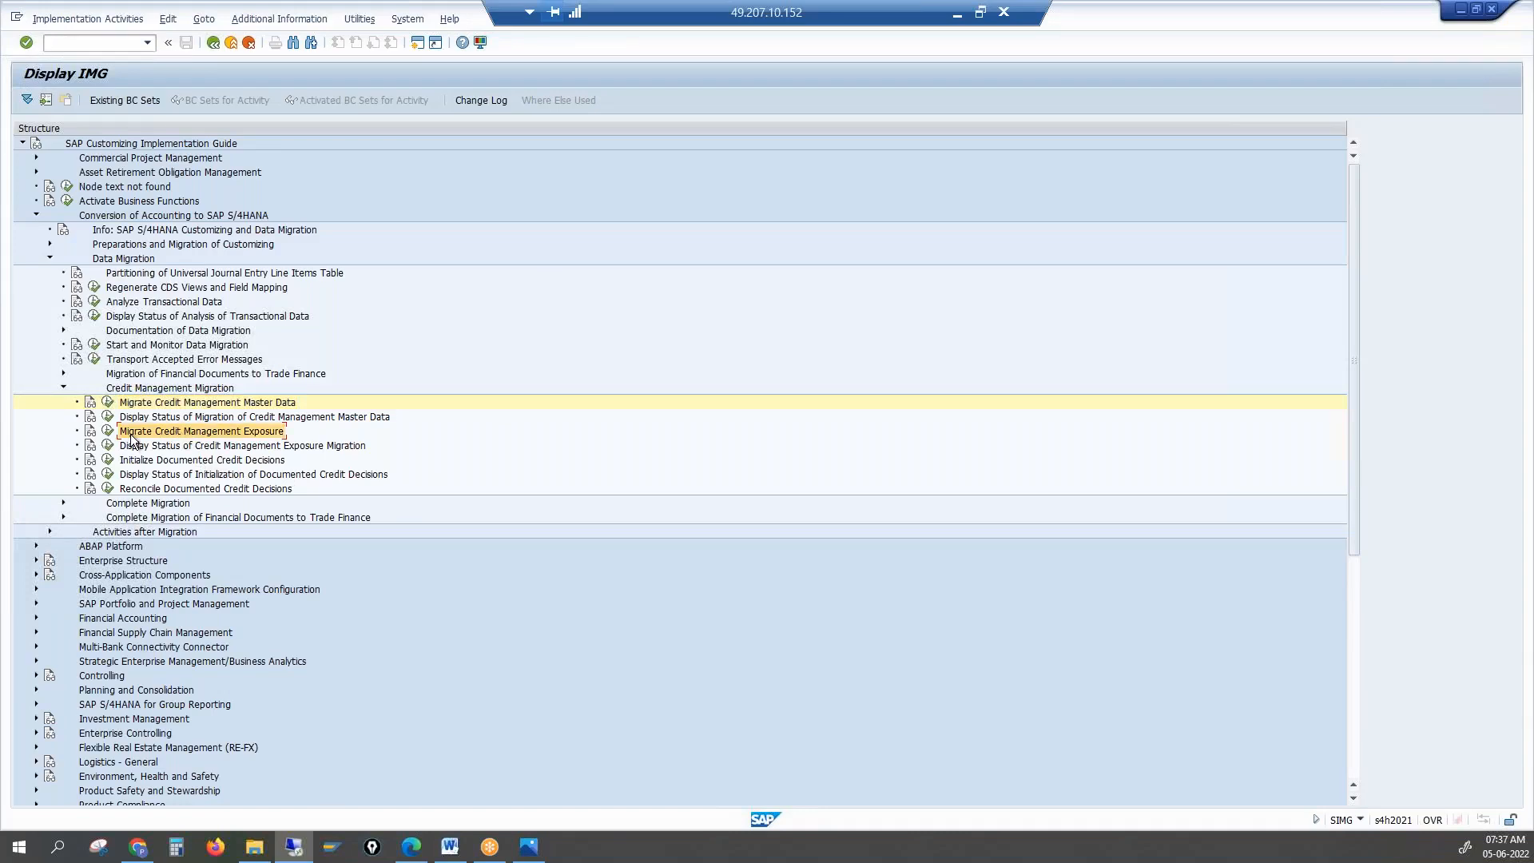
left_click(90, 432)
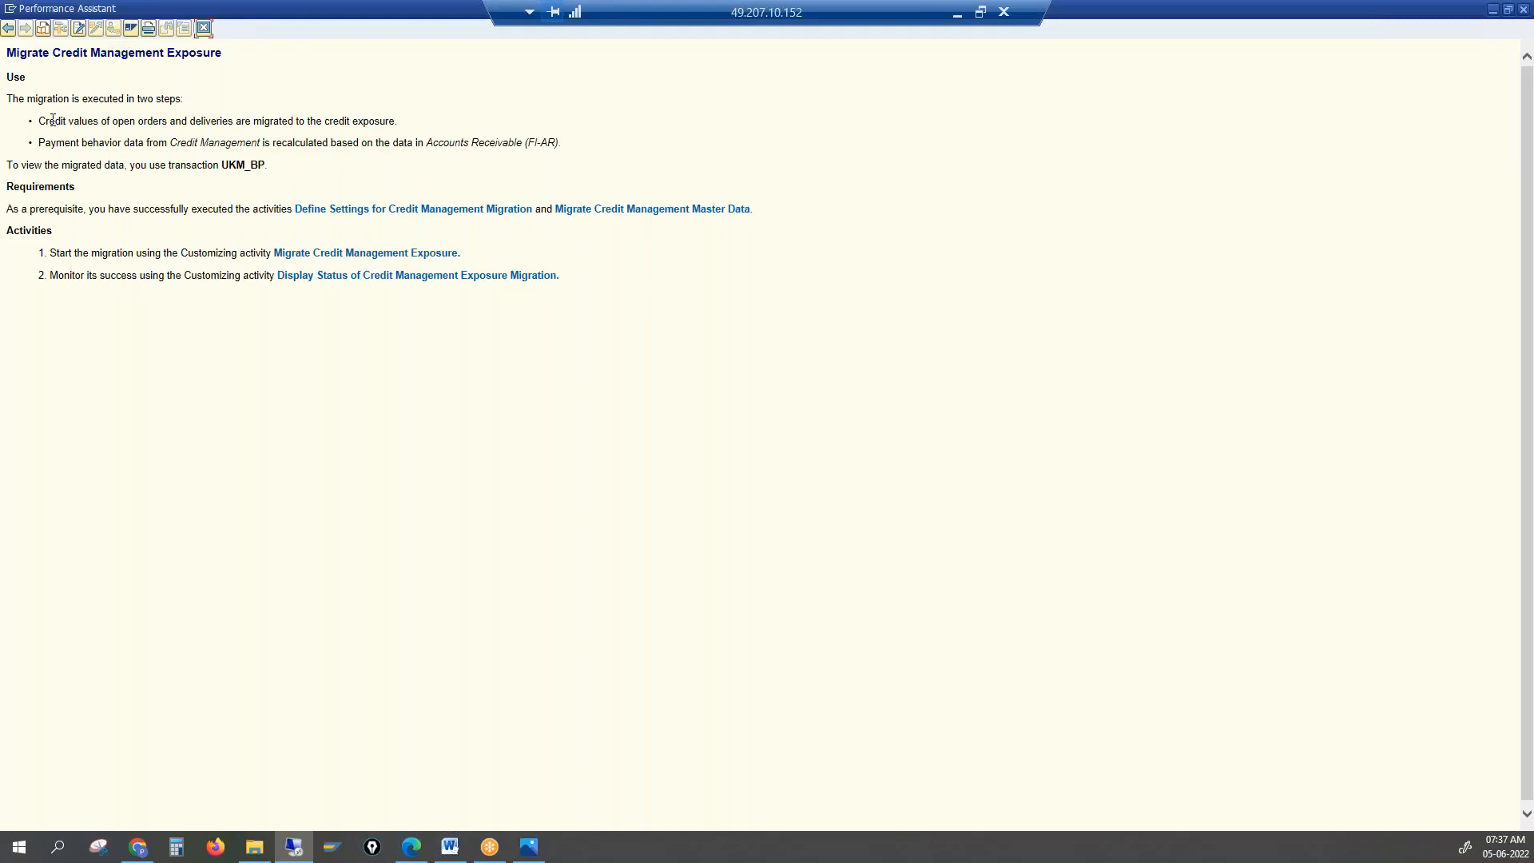
left_click_drag(38, 121, 381, 124)
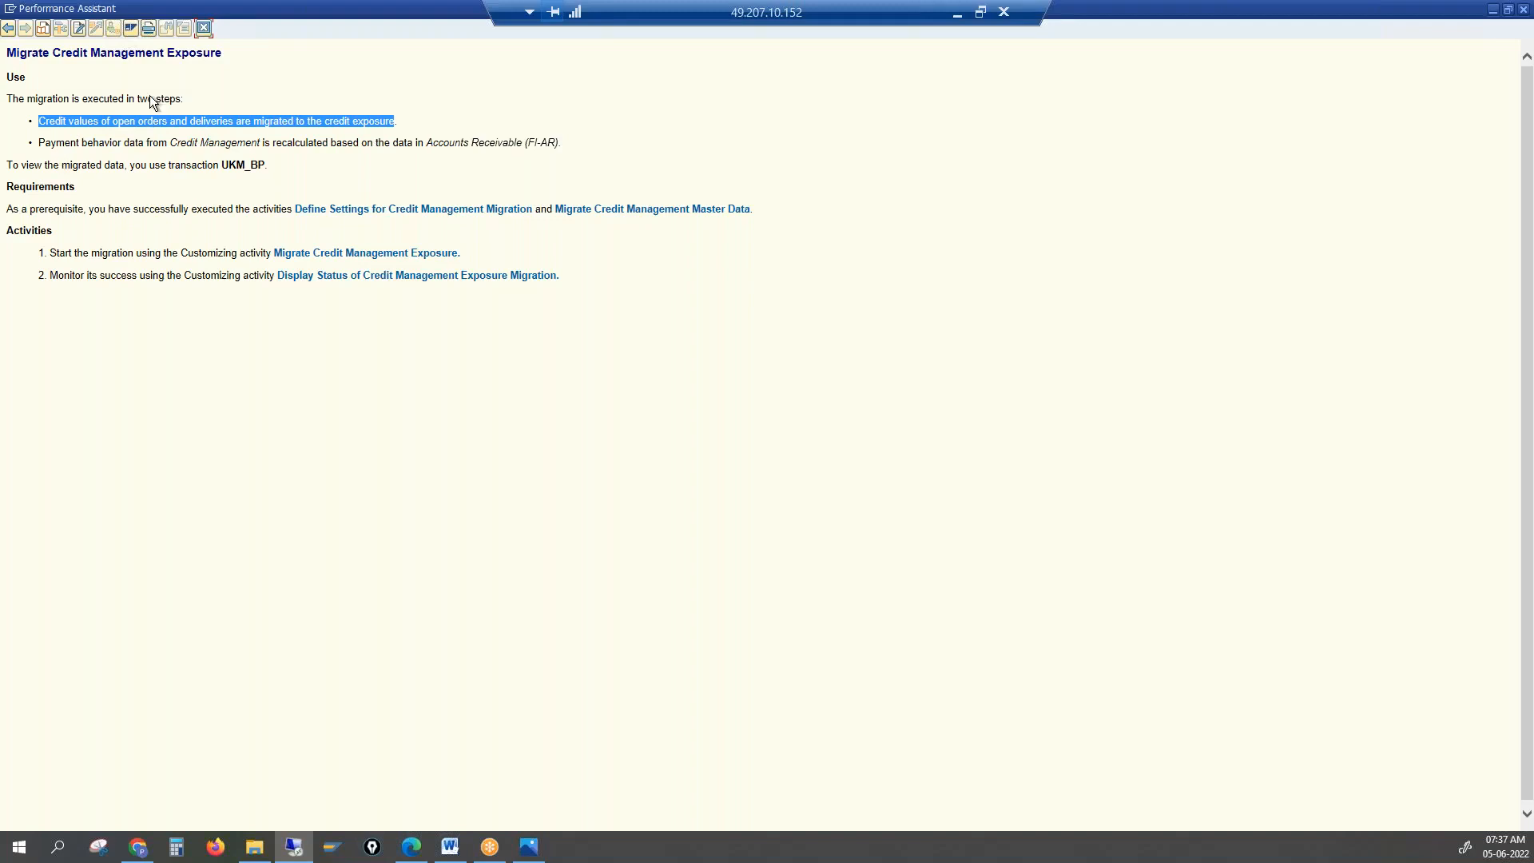
left_click_drag(217, 165, 266, 165)
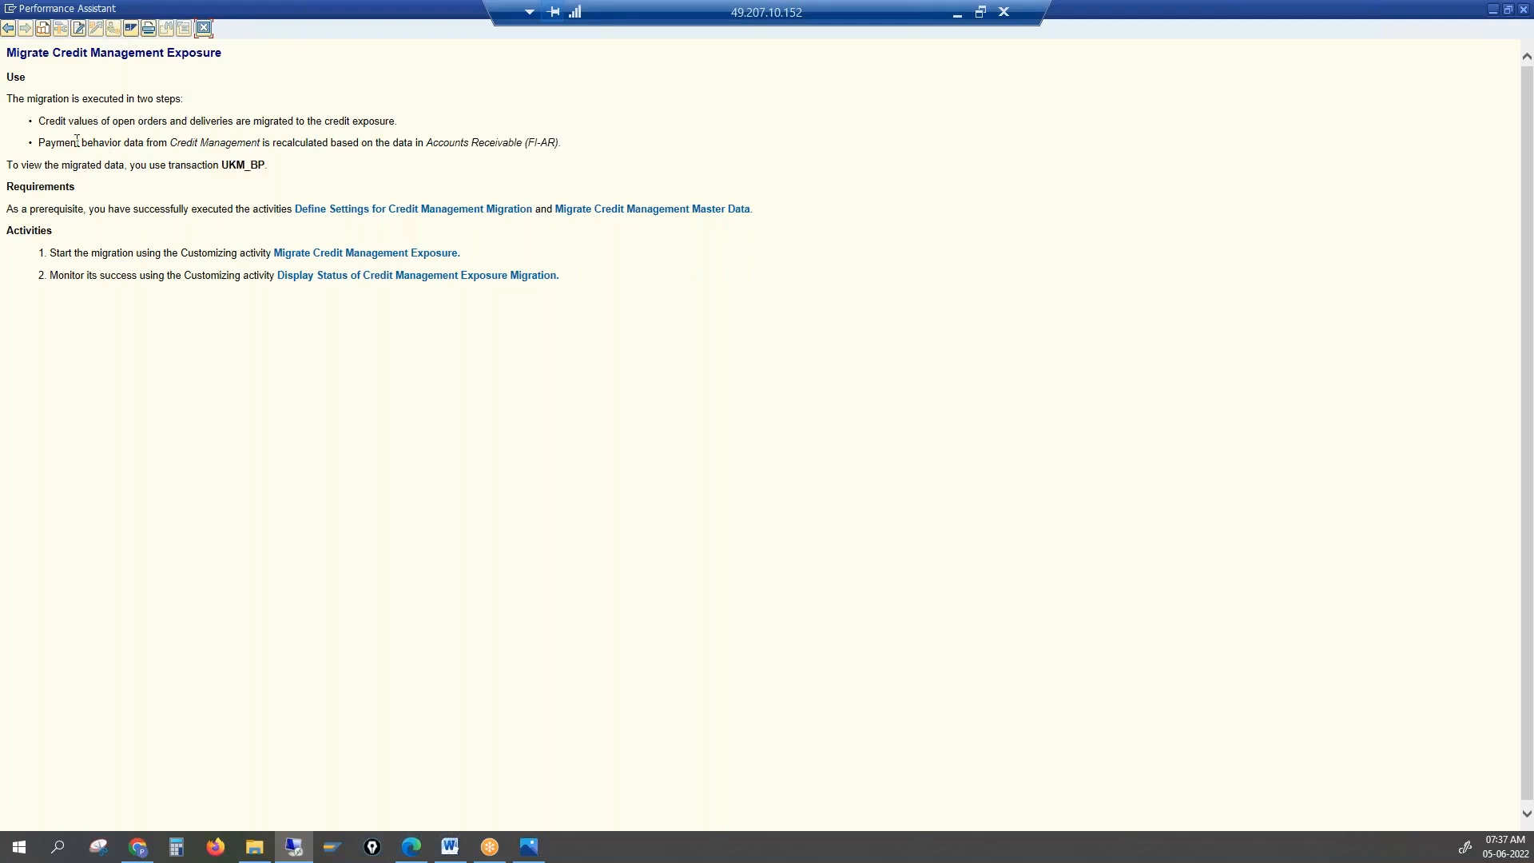
left_click_drag(91, 53, 256, 63)
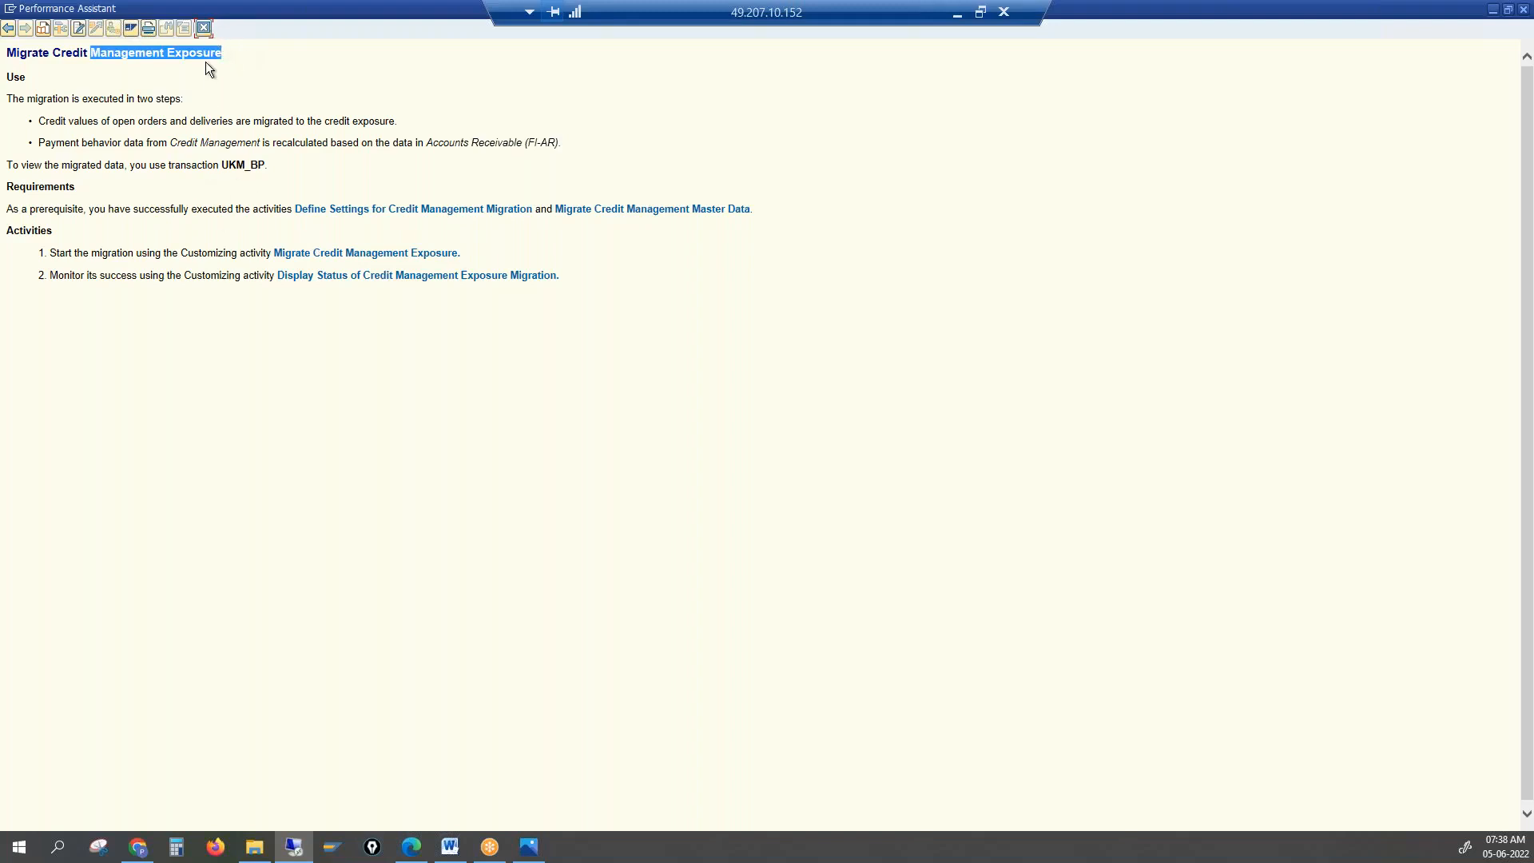
left_click(204, 30)
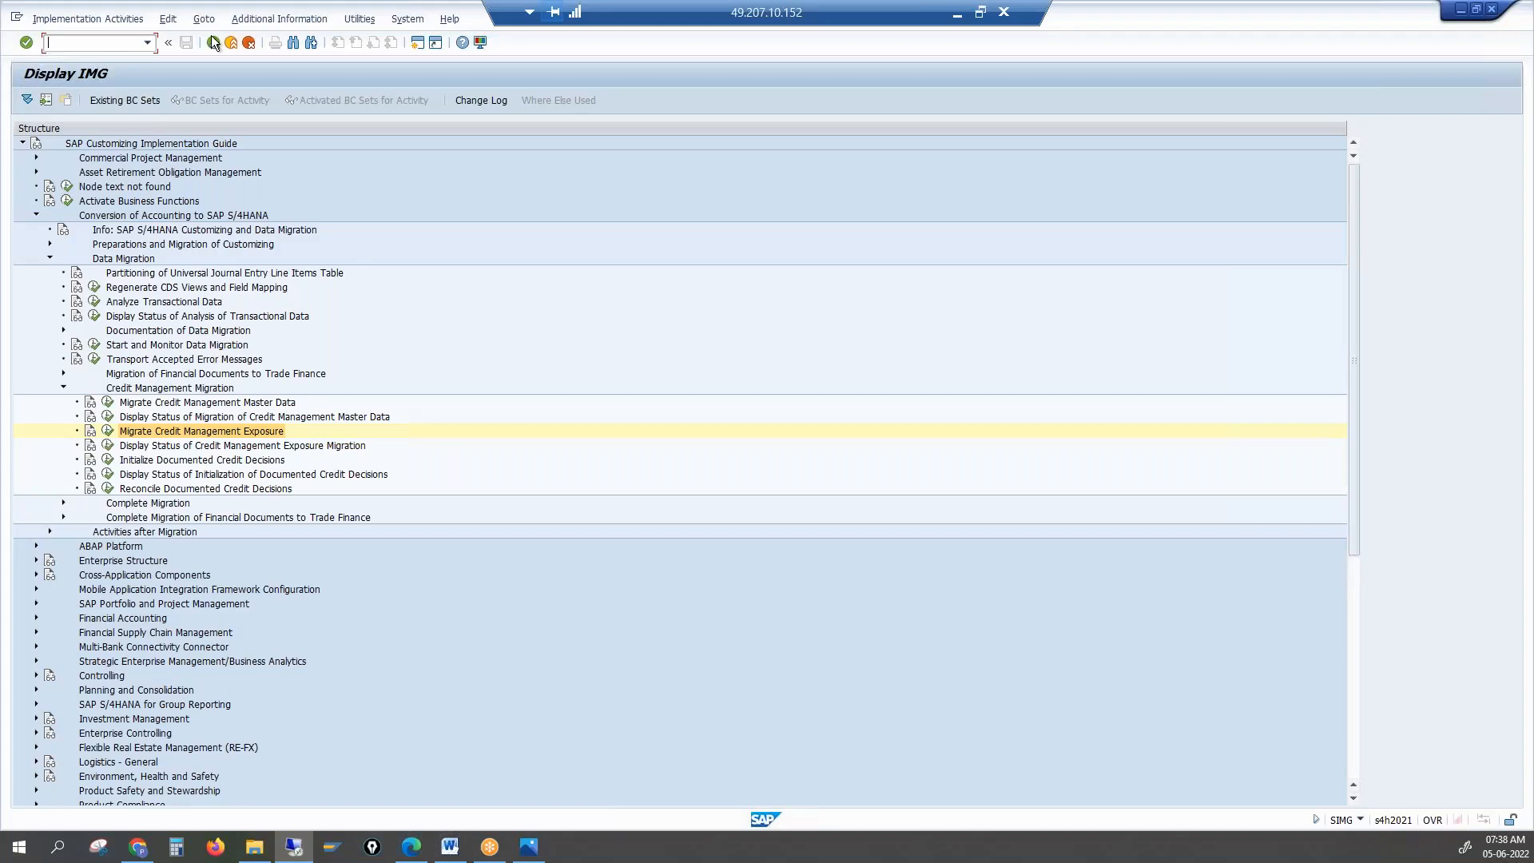
left_click(189, 460)
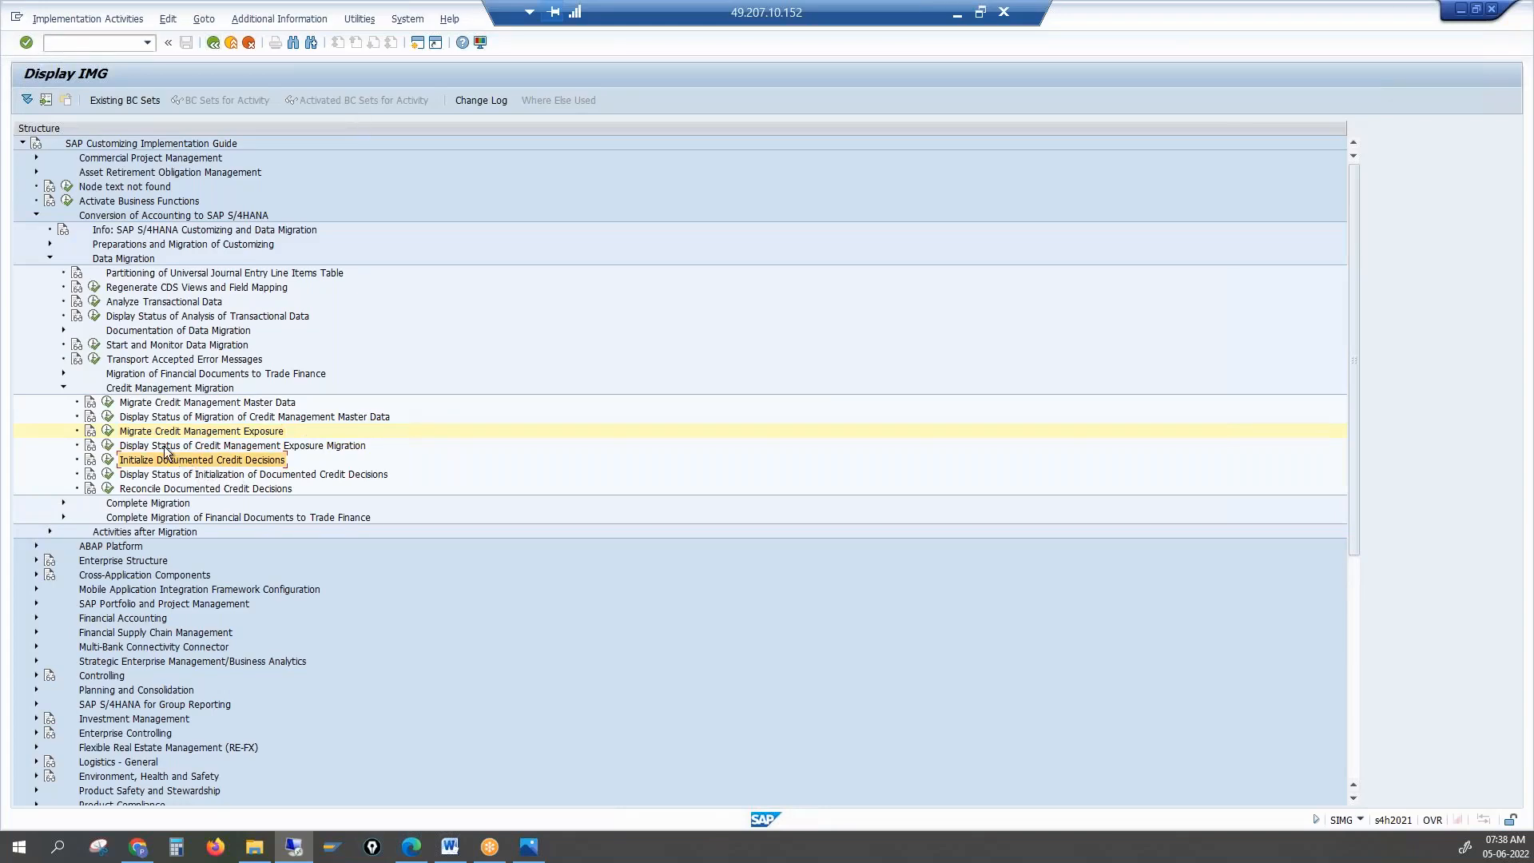
left_click(90, 462)
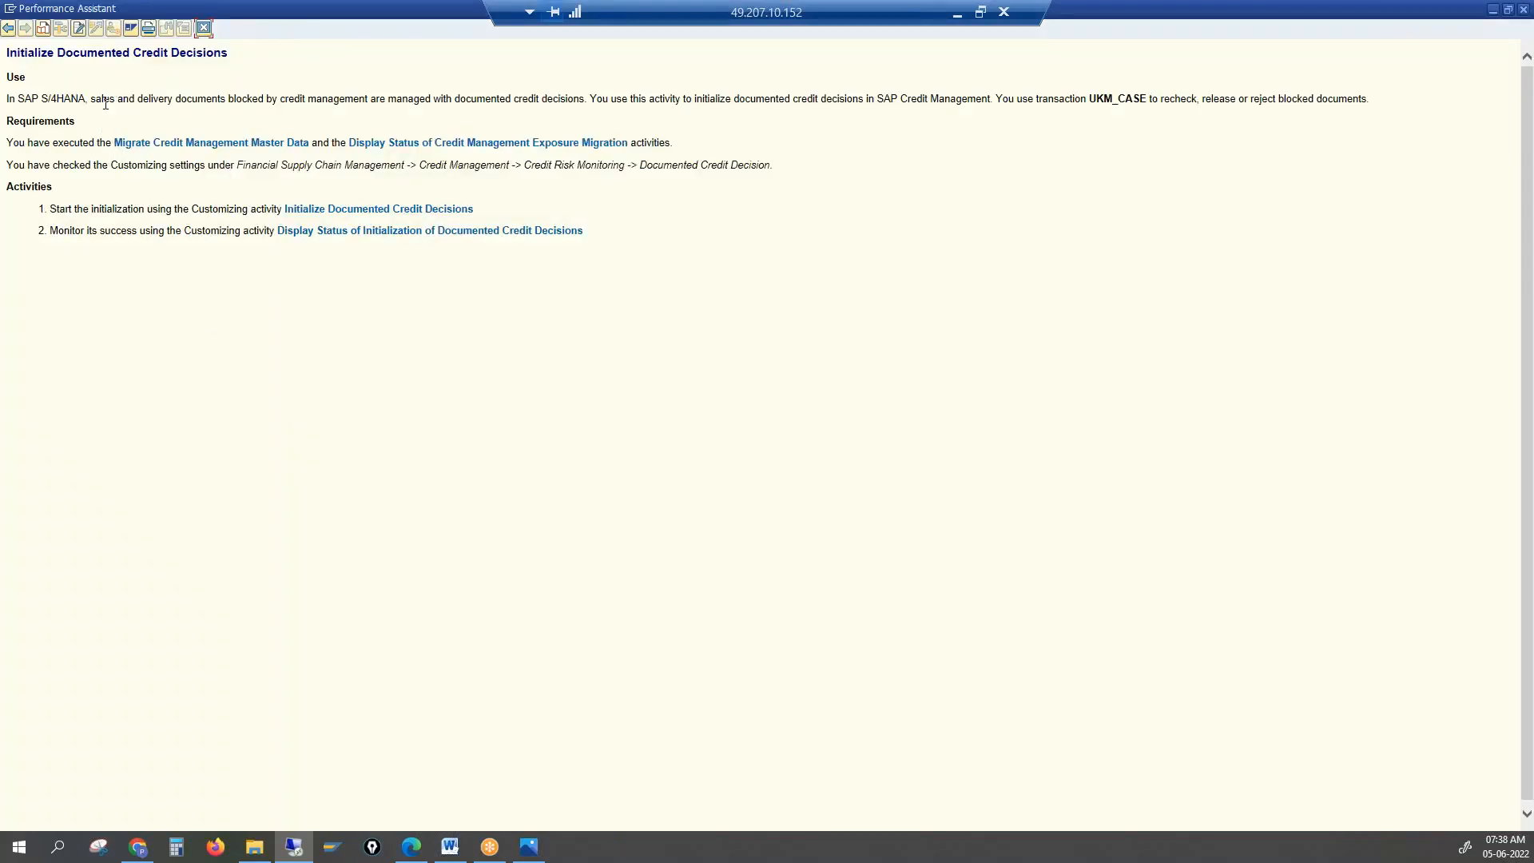
left_click_drag(238, 97, 522, 101)
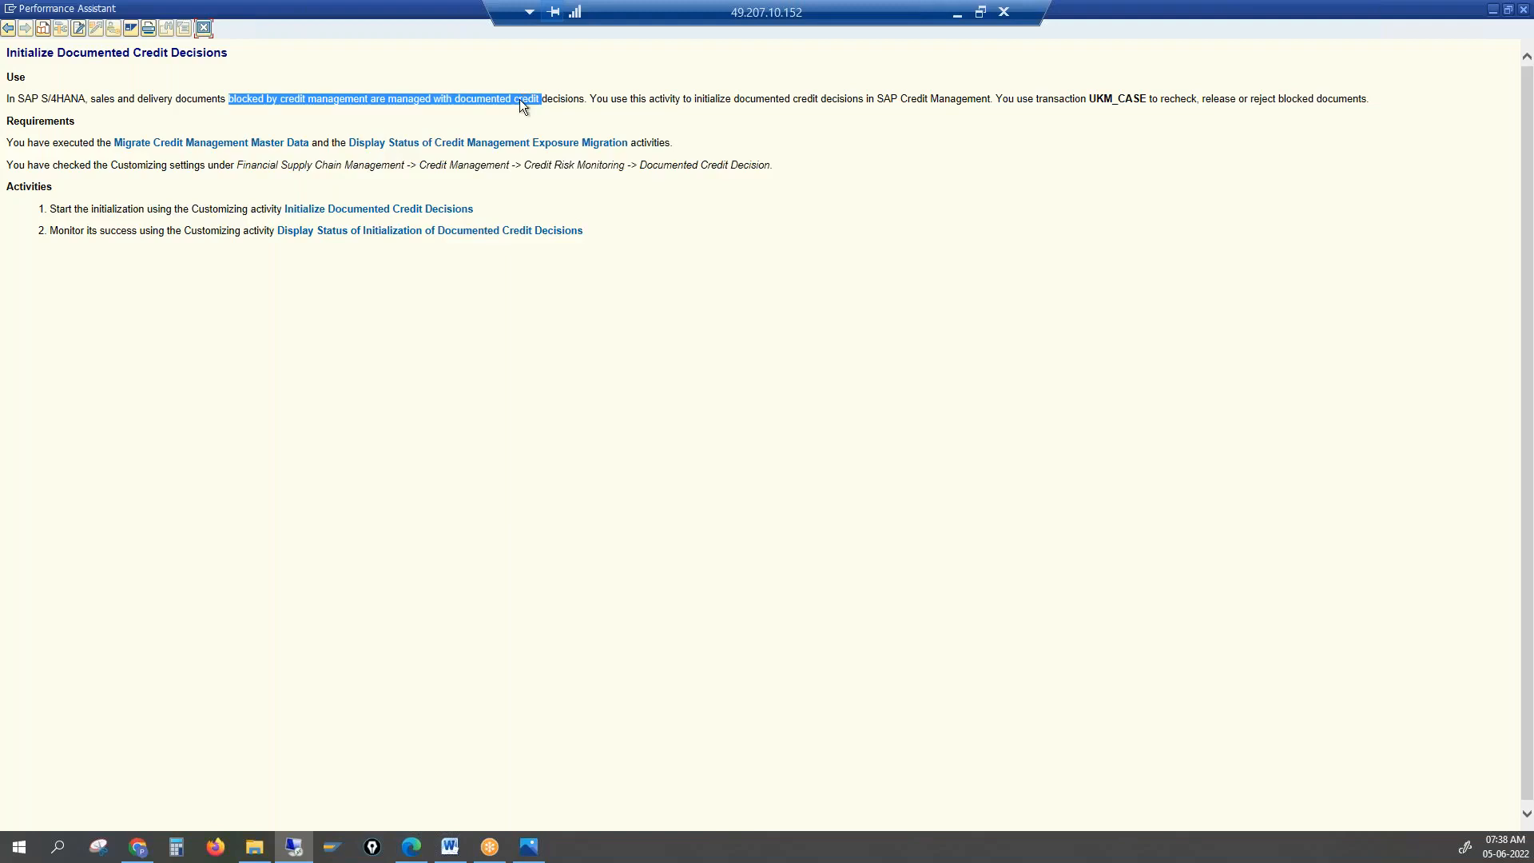
left_click(397, 97)
left_click_drag(429, 96, 574, 101)
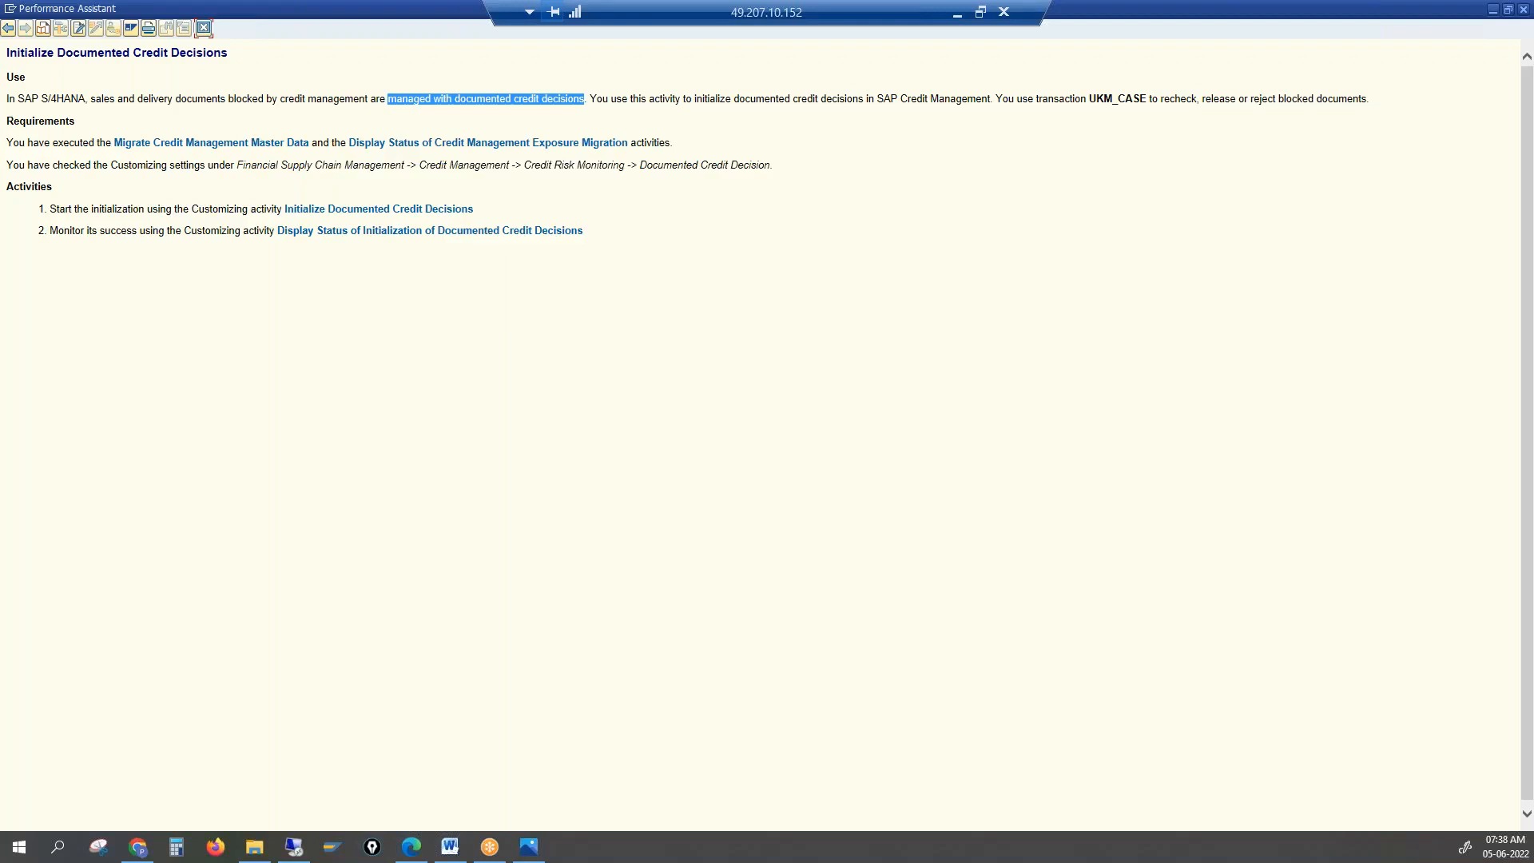
left_click(525, 231)
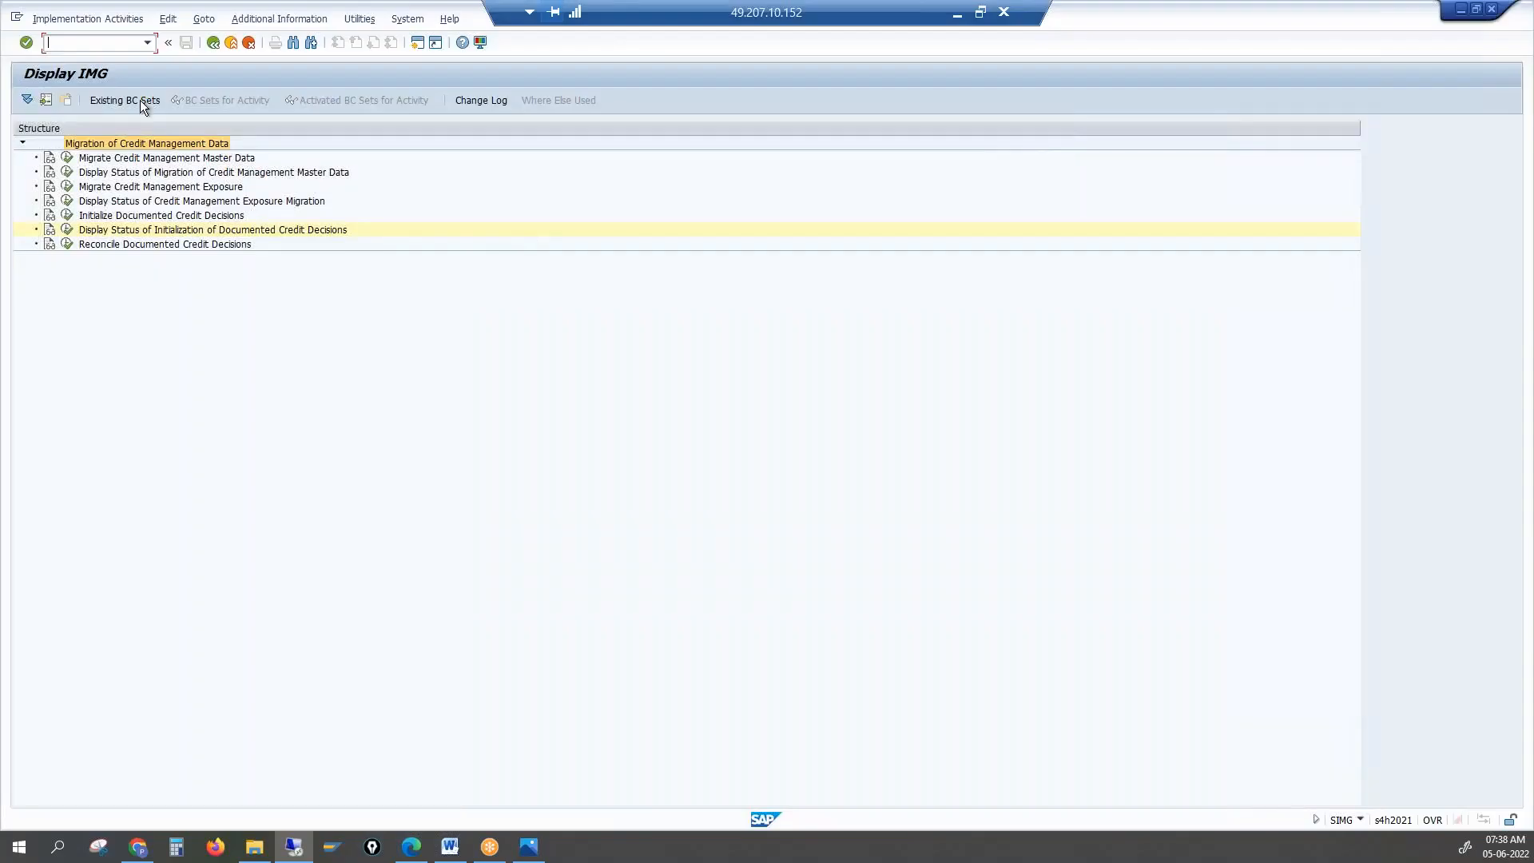
left_click(214, 42)
left_click_drag(1085, 102, 1162, 102)
left_click(1085, 113)
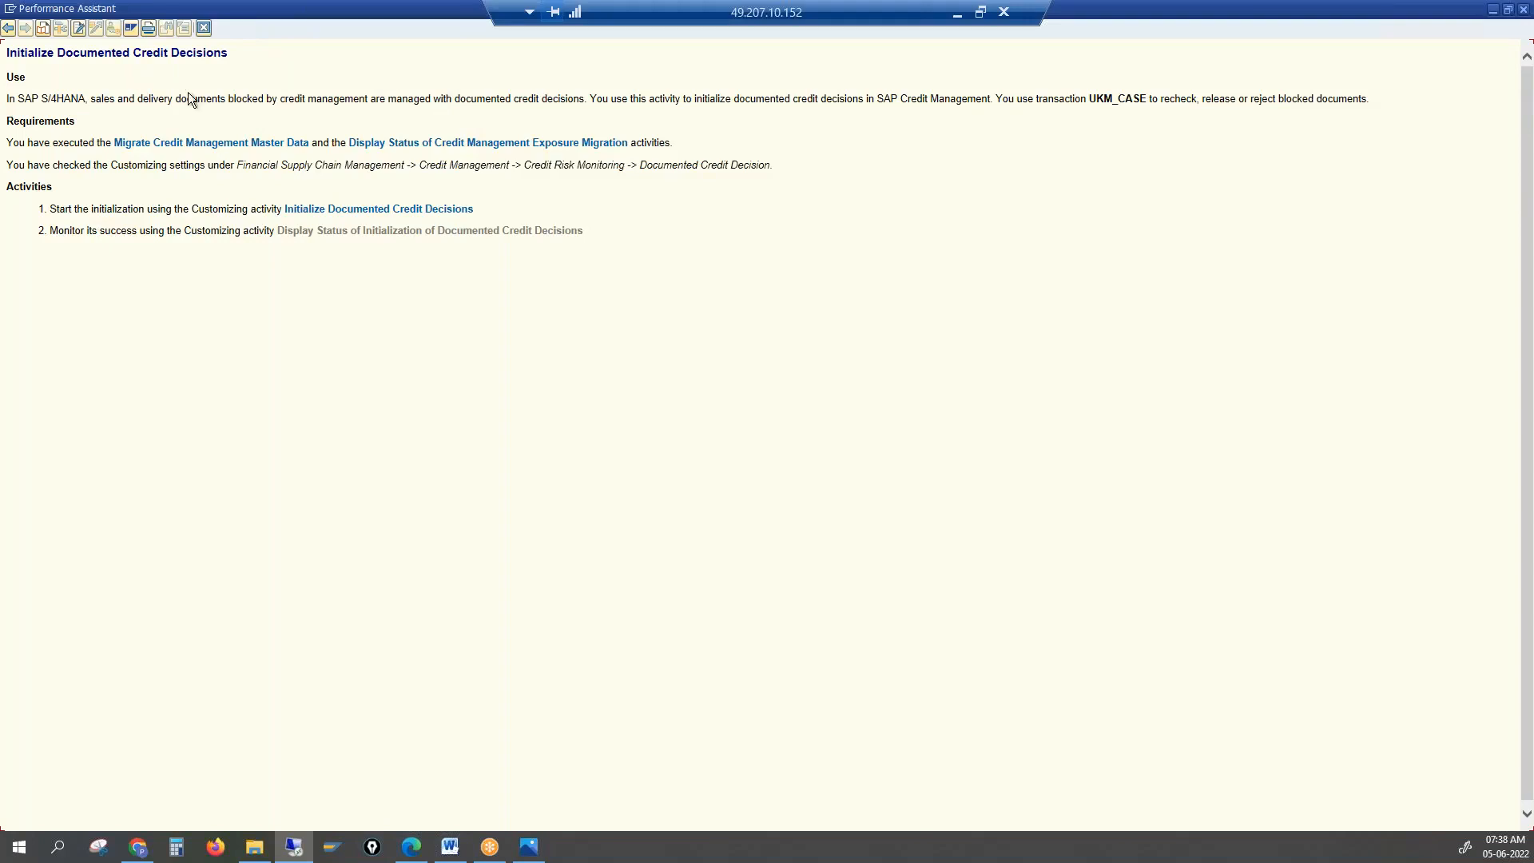
left_click(203, 30)
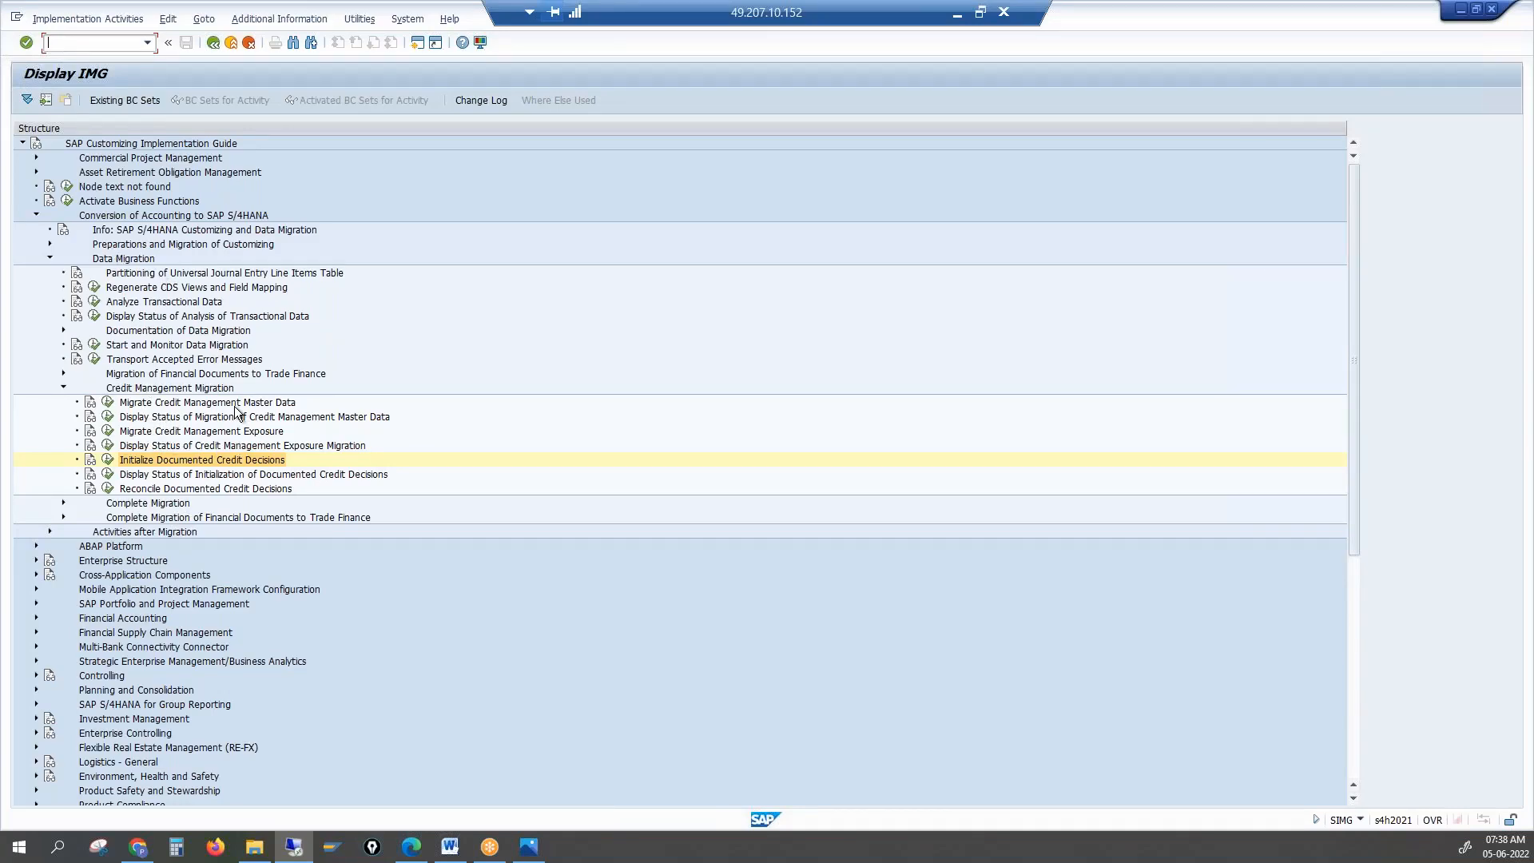
Collapse Credit Management Migration and Data Migration, then expand Activities after Migration
left_click(234, 407)
left_click(228, 432)
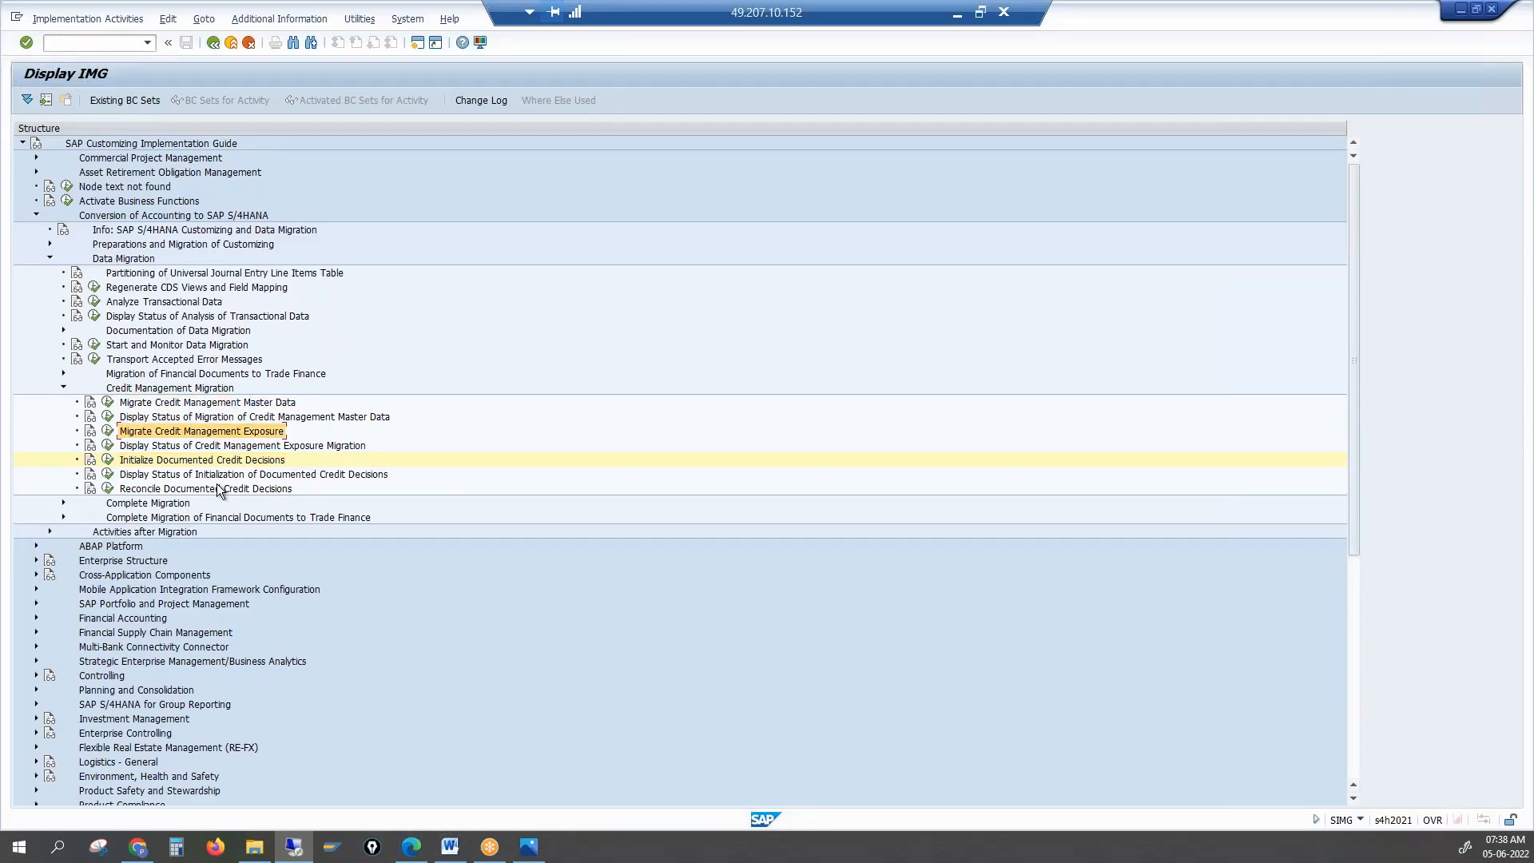
left_click(219, 465)
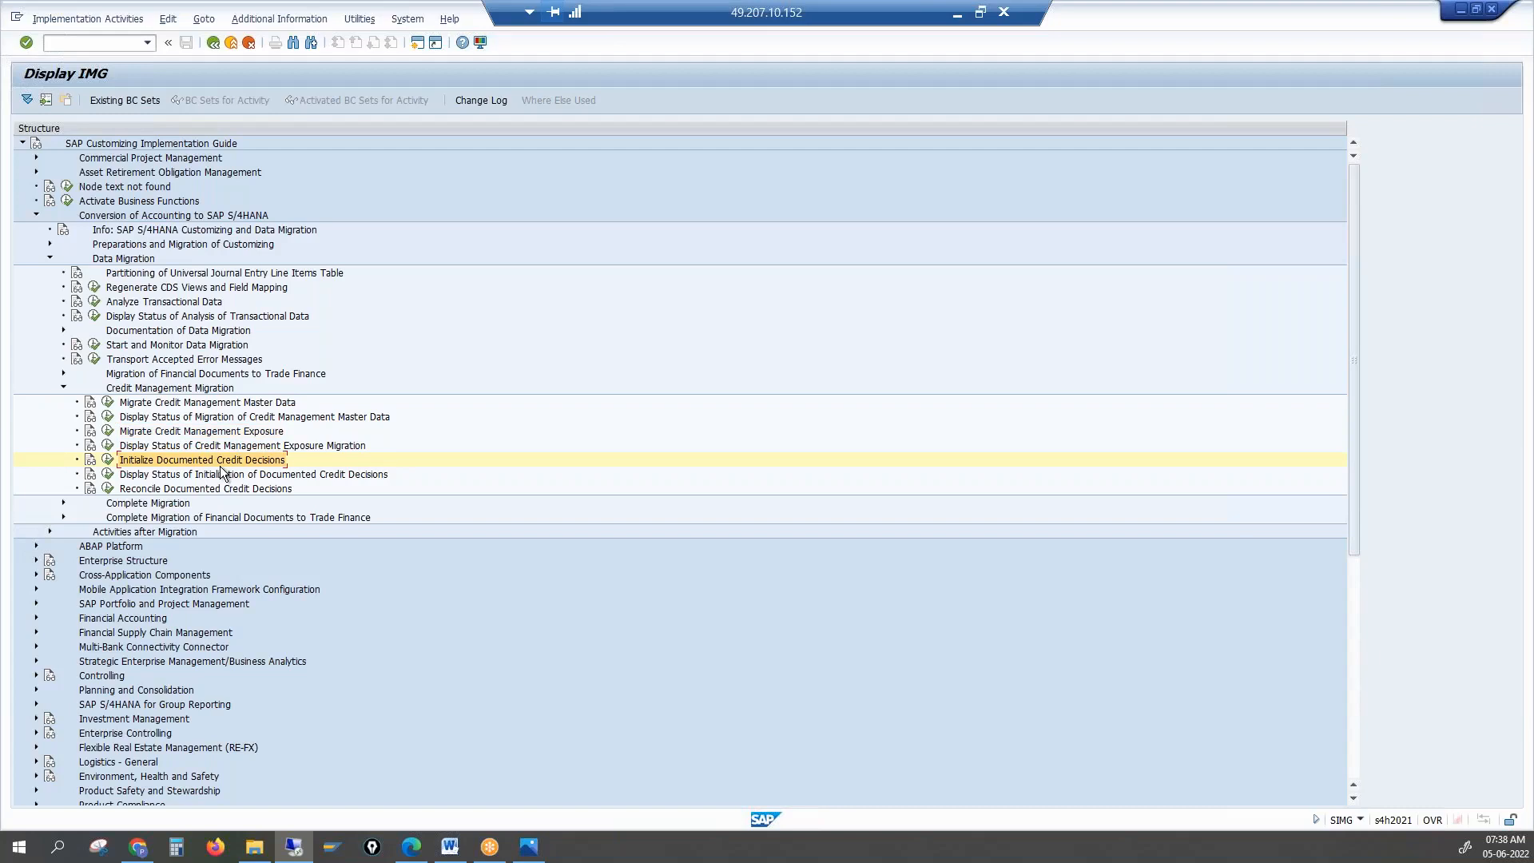
left_click(64, 386)
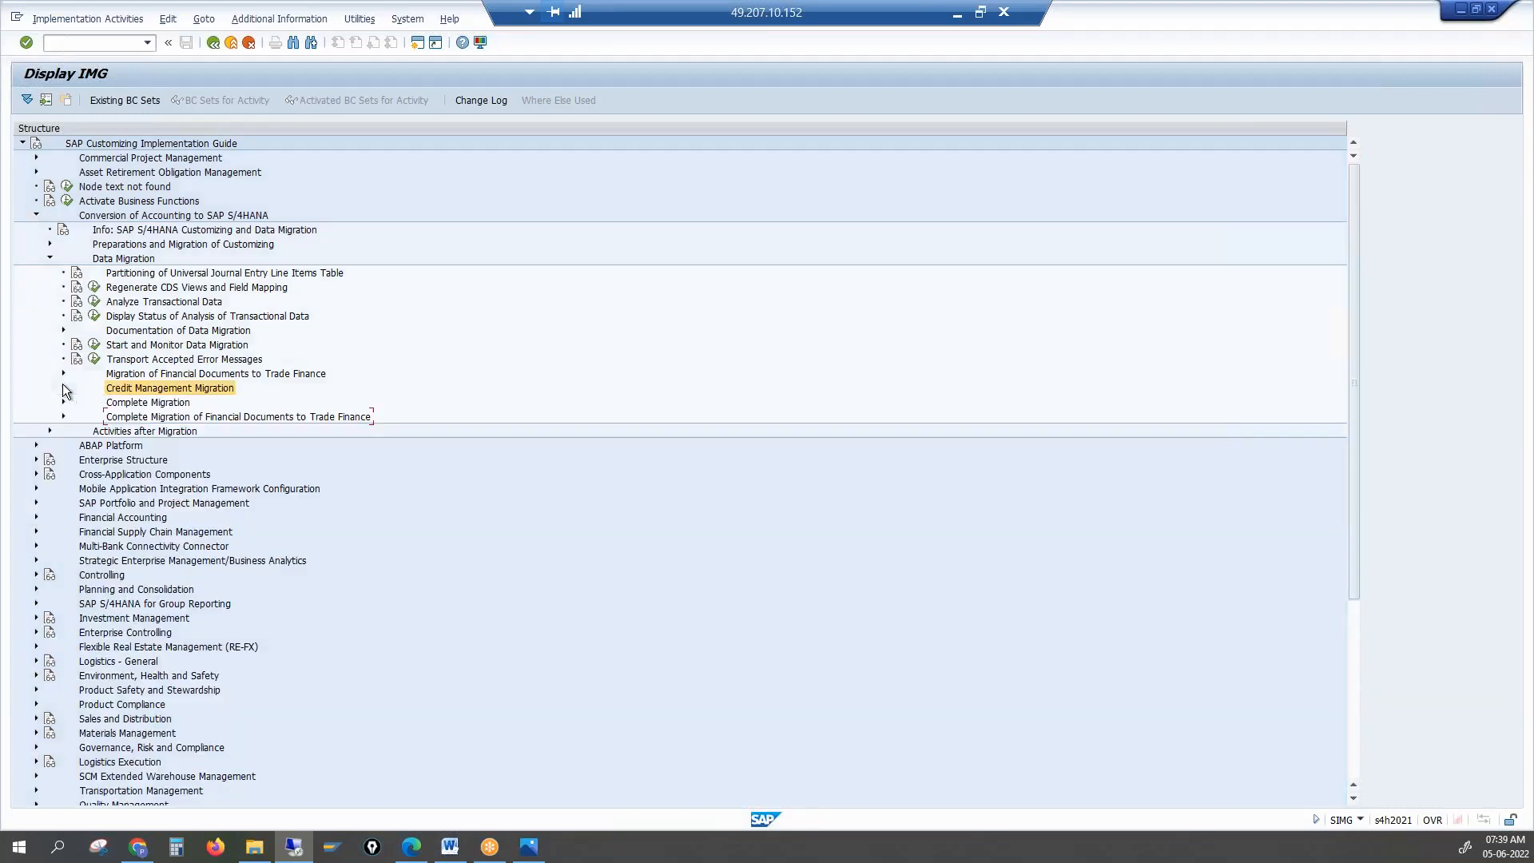
left_click(50, 258)
left_click(152, 275)
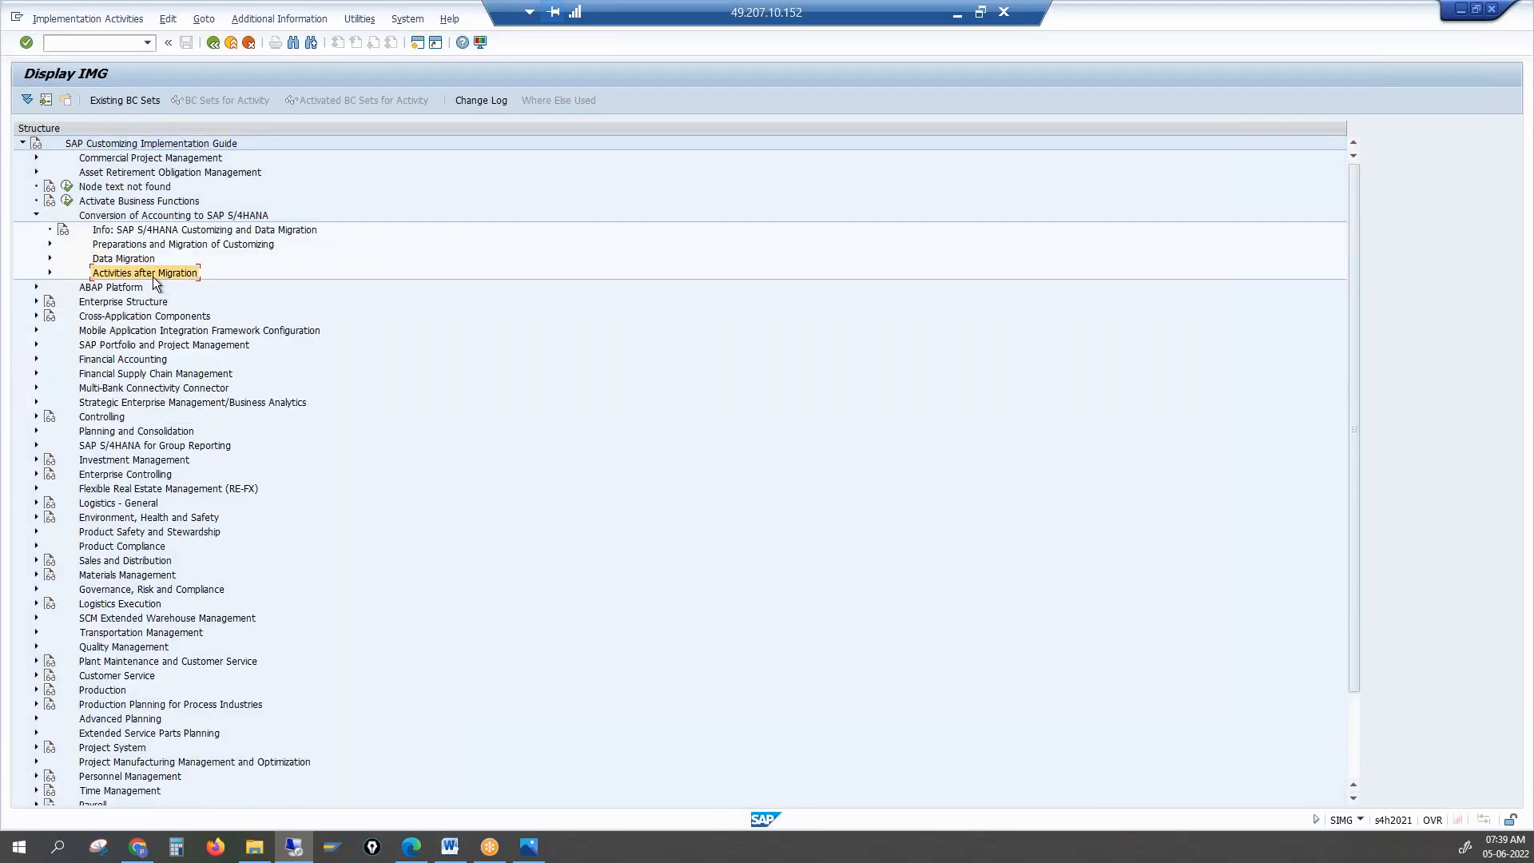
left_click(51, 272)
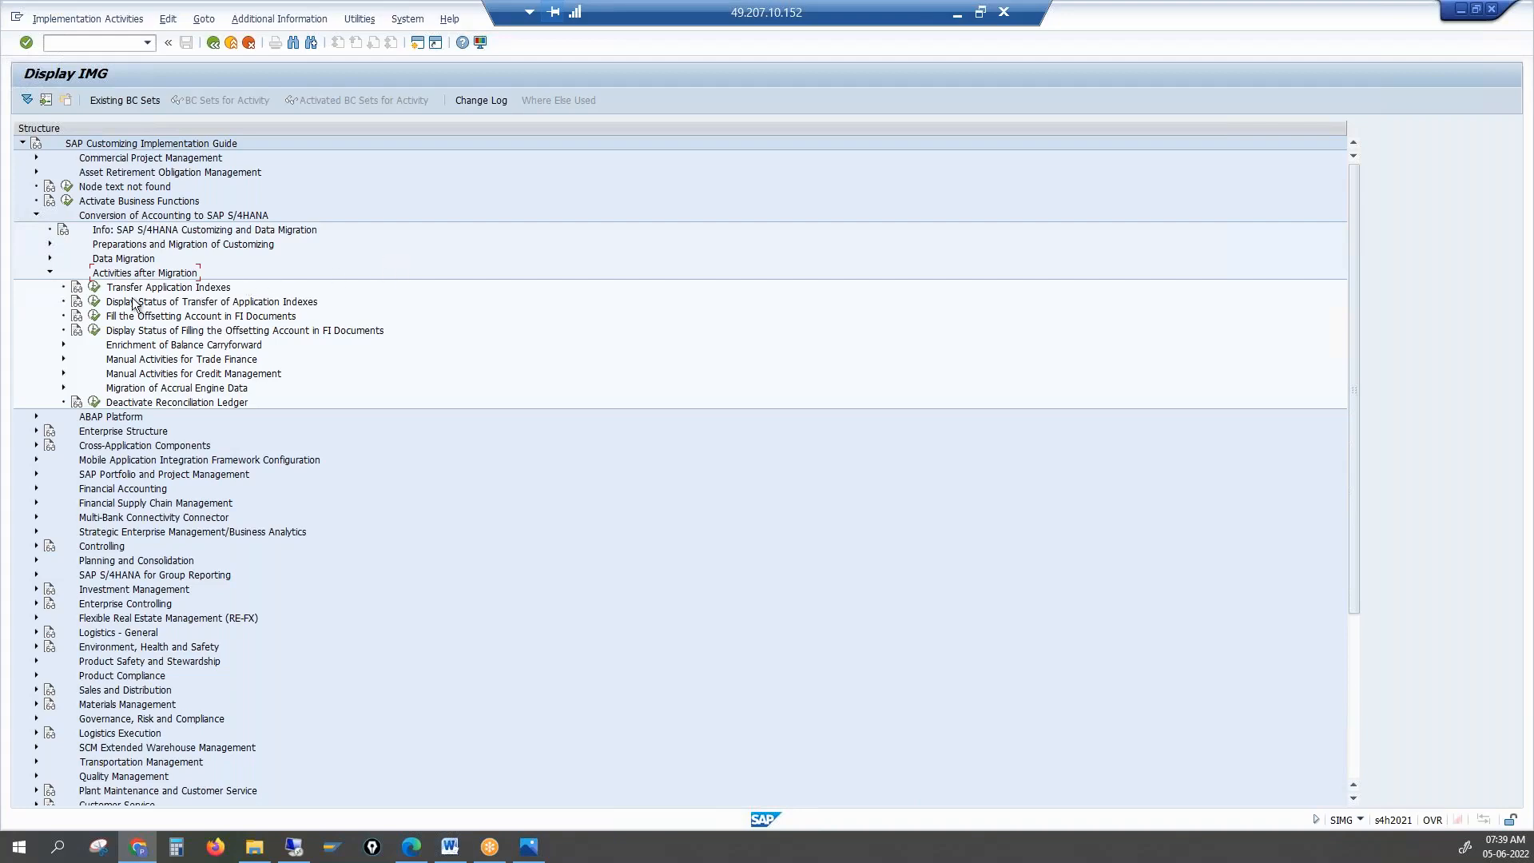
Review the Transfer Application Indexes documentation, highlighting the database cold area phrase
left_click(100, 293)
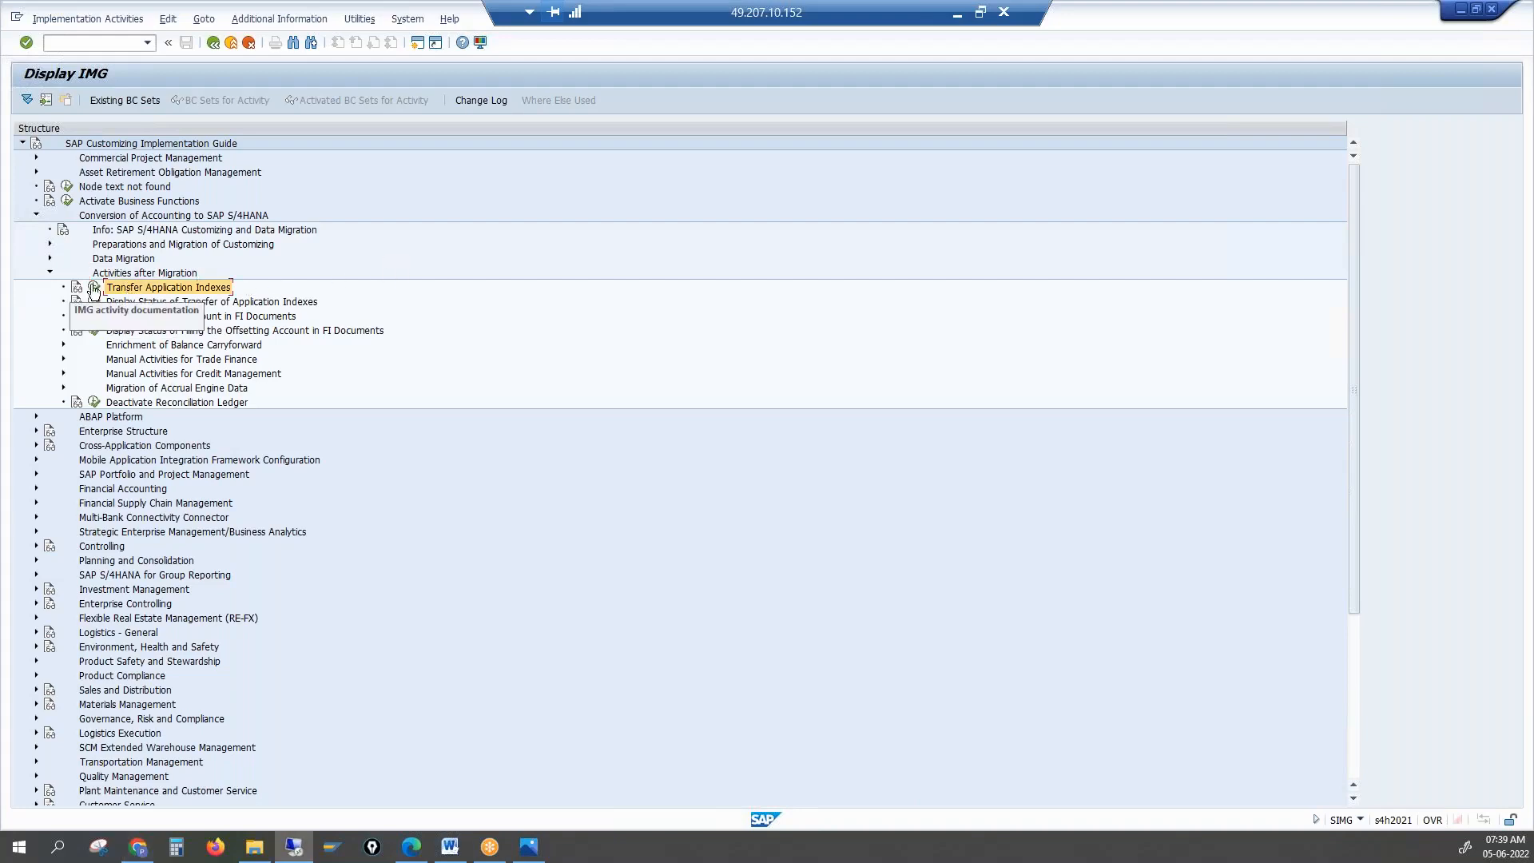
left_click(75, 287)
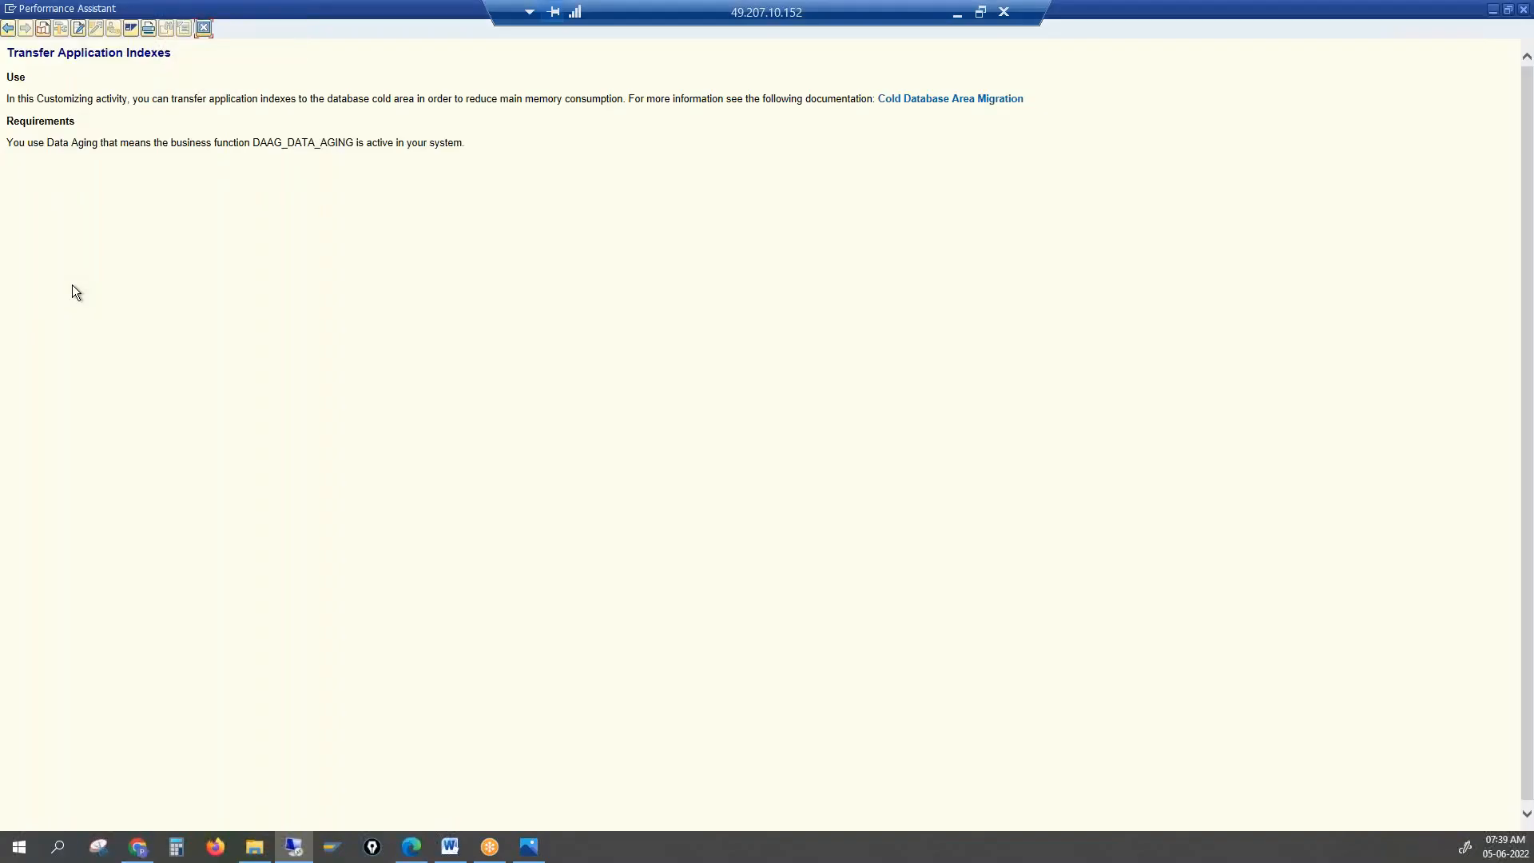
left_click_drag(170, 98, 278, 105)
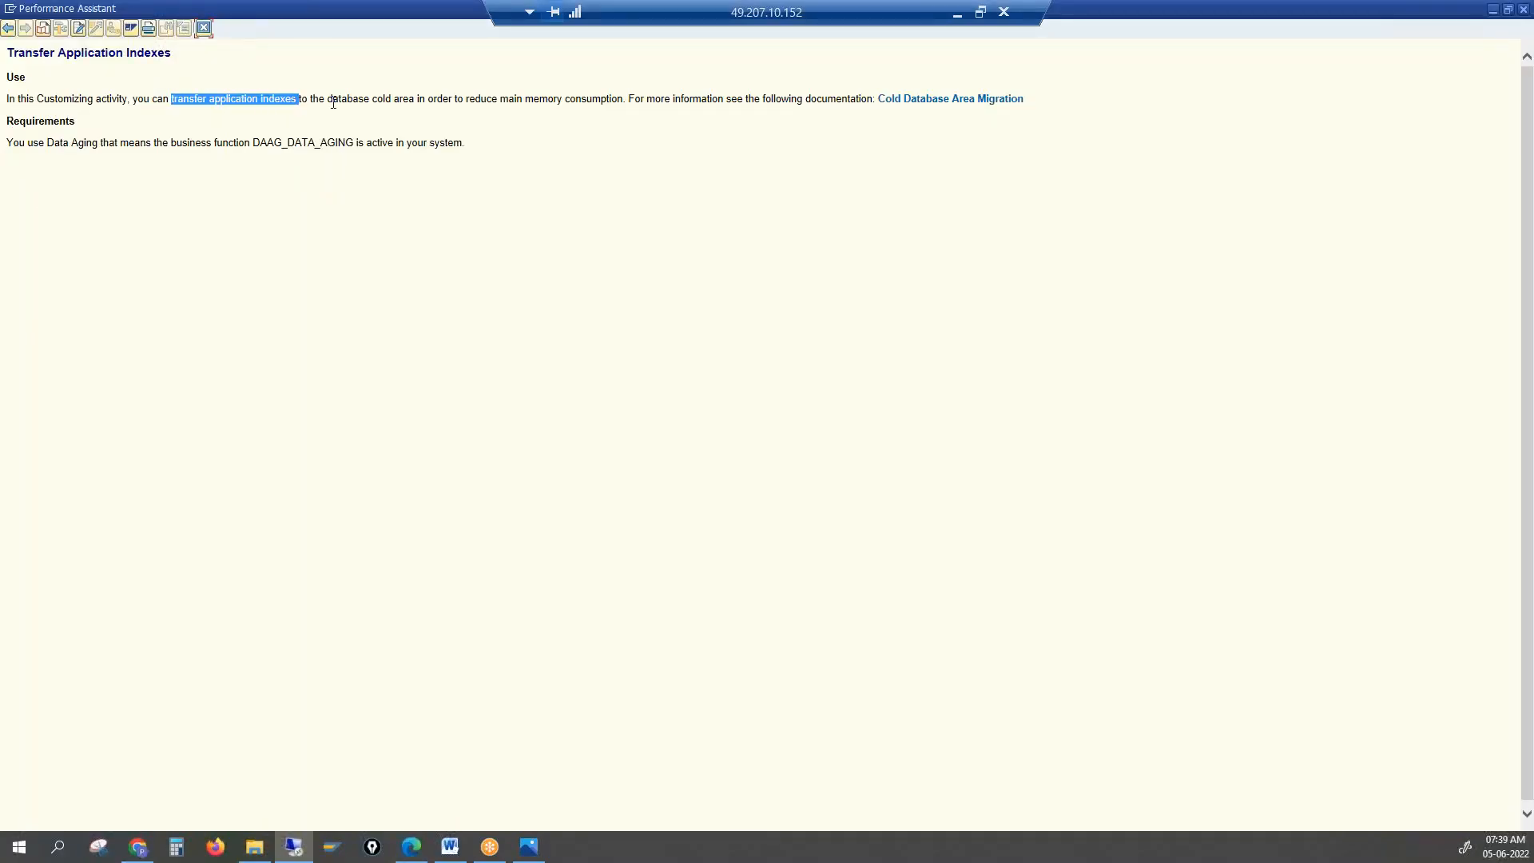
left_click_drag(333, 102, 412, 102)
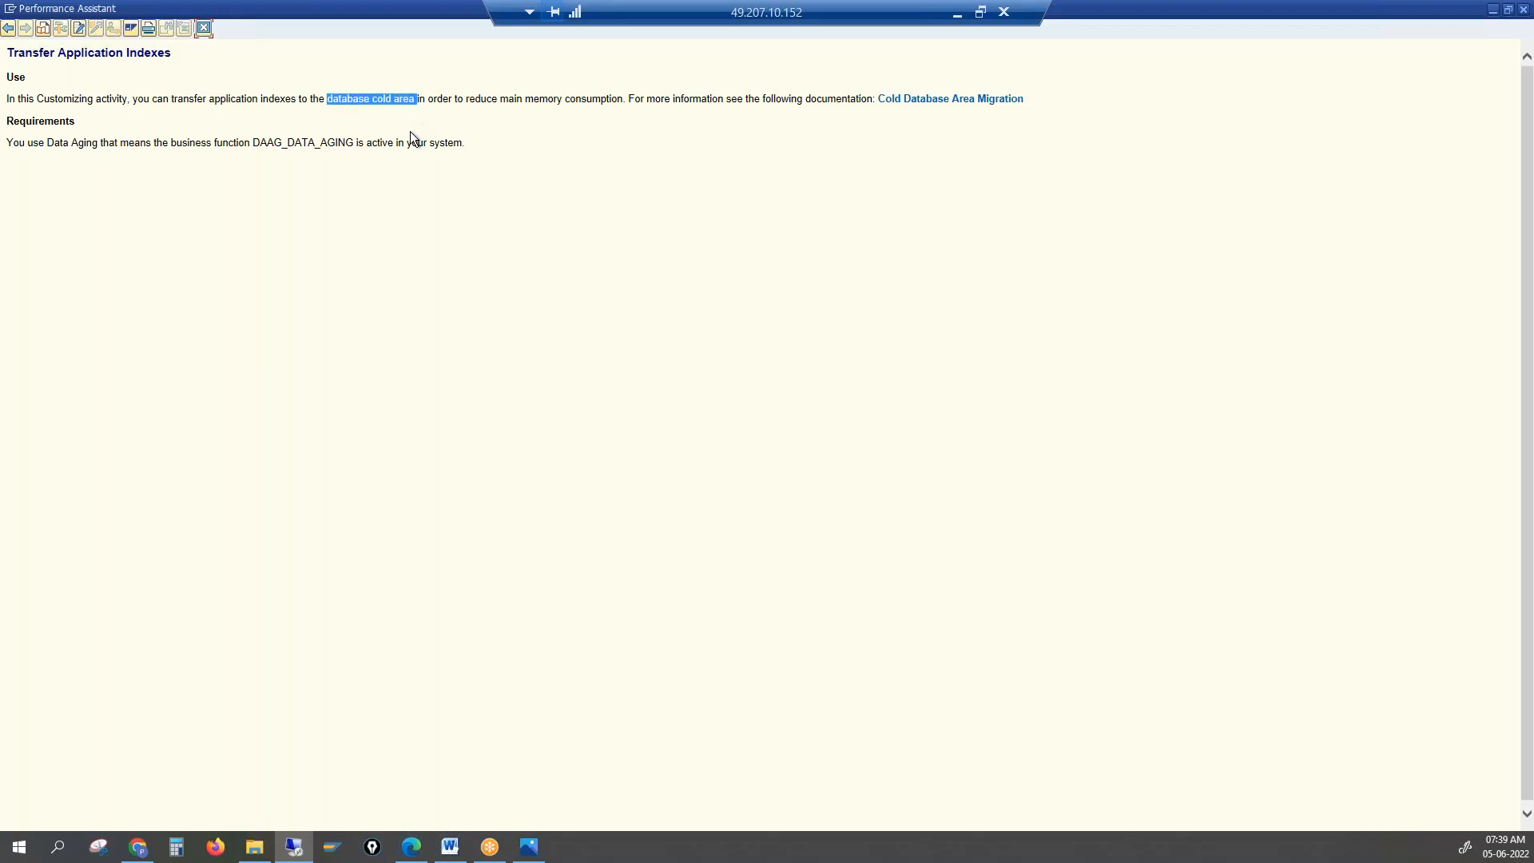
left_click(372, 98)
left_click_drag(296, 101, 413, 101)
left_click(204, 29)
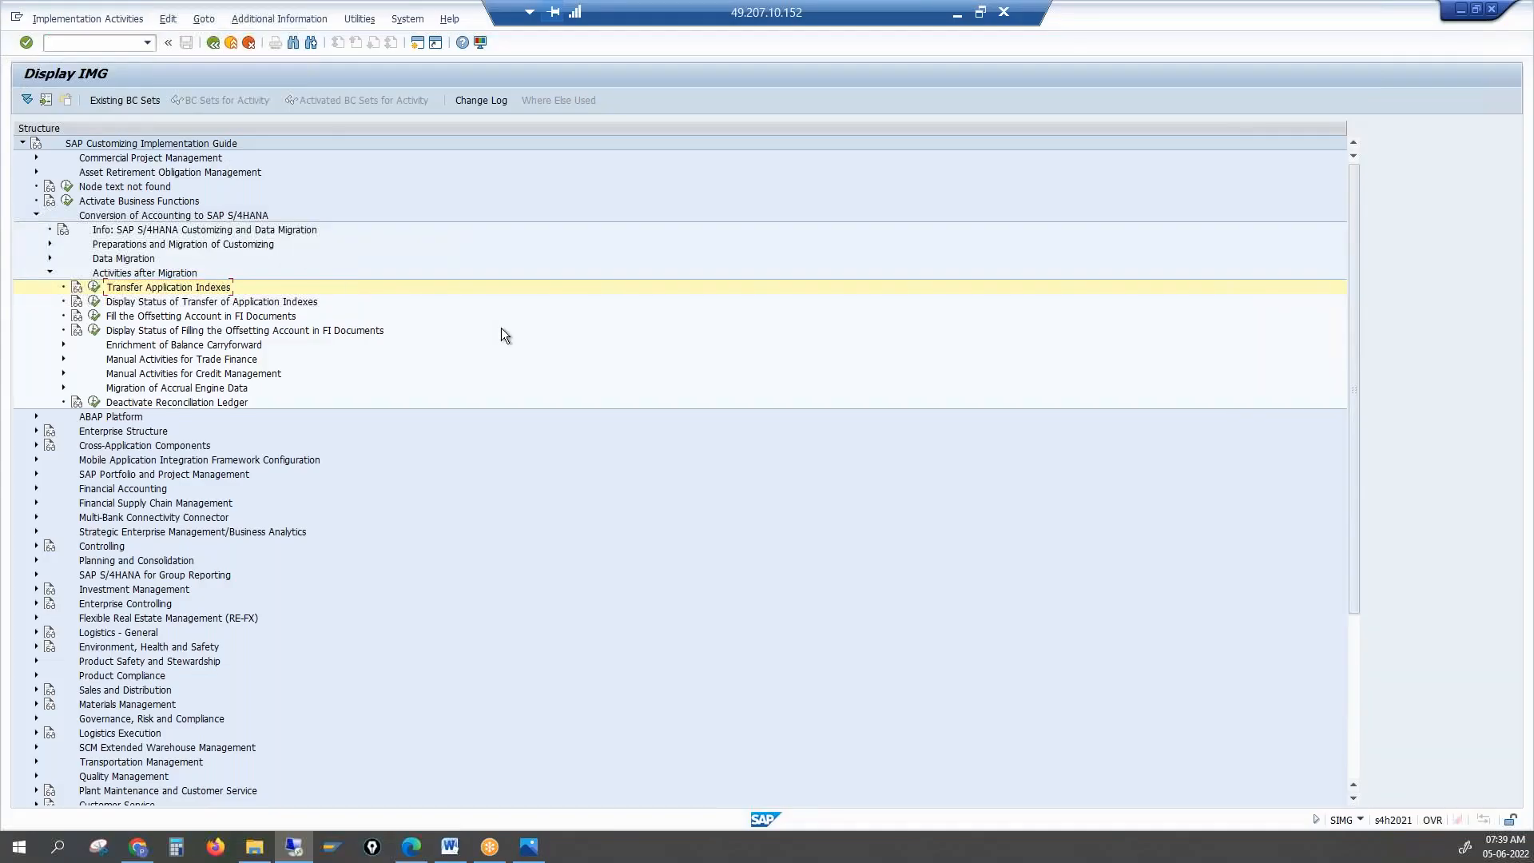
Expand Manual Activities for Credit Management and select Complete Credit Management Migration for Unmigrated Customers
left_click(123, 274)
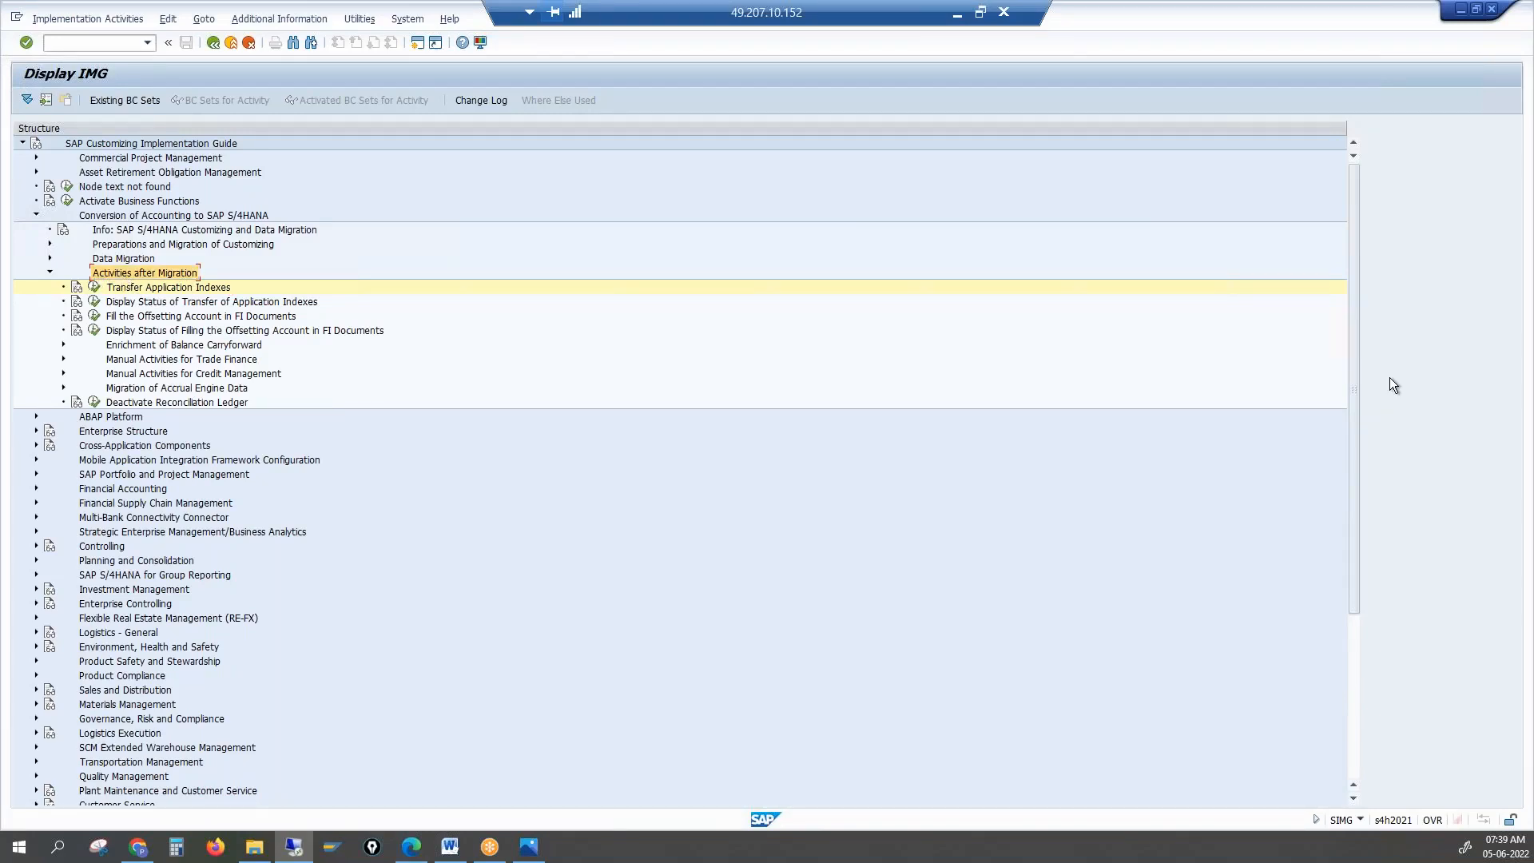
key("alt+Tab")
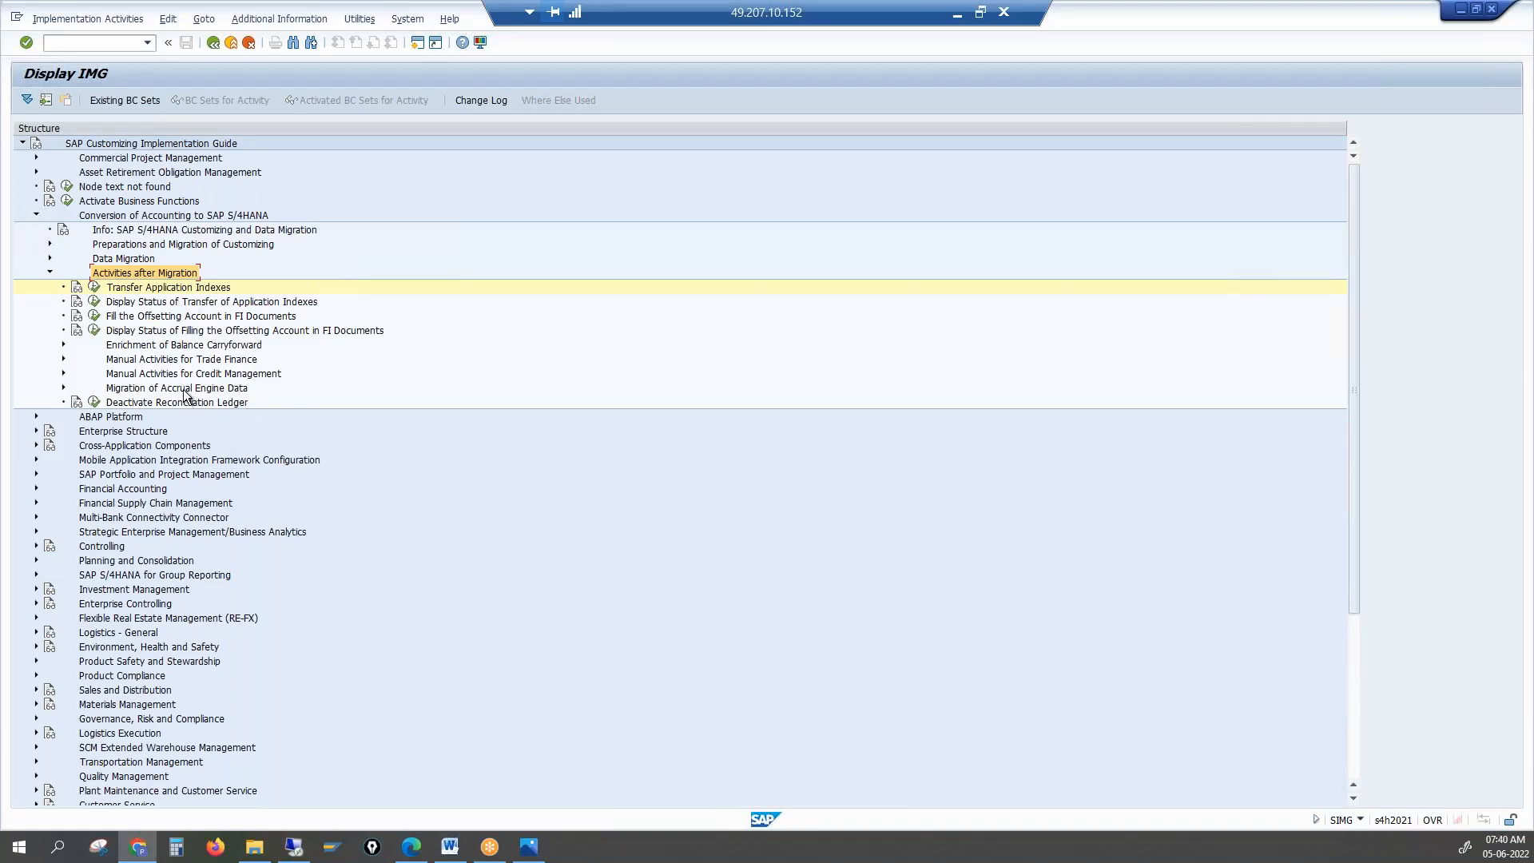
left_click(152, 375)
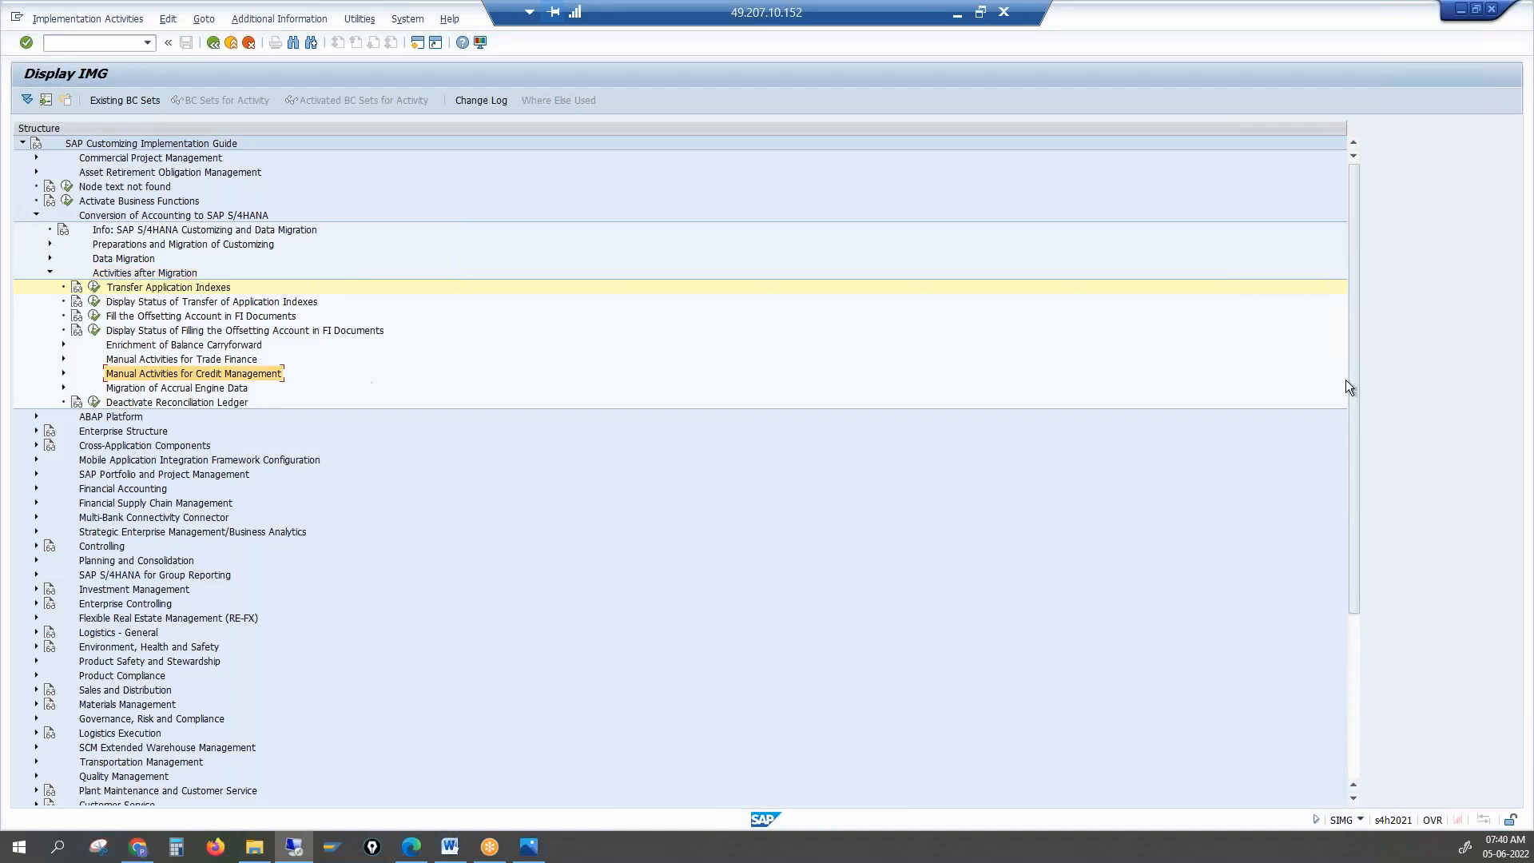
key("alt+Tab")
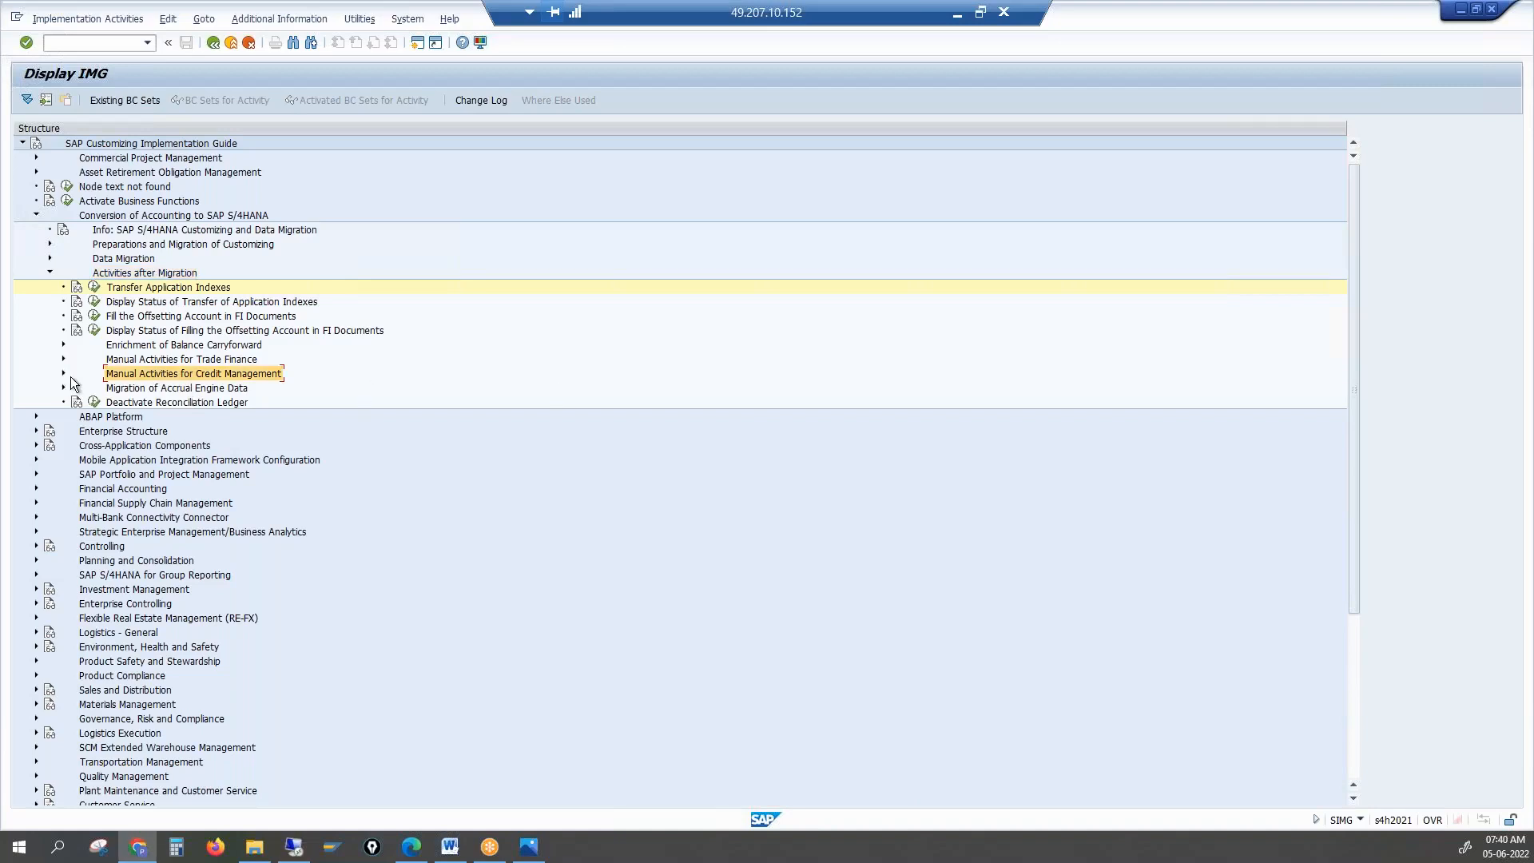
left_click(64, 373)
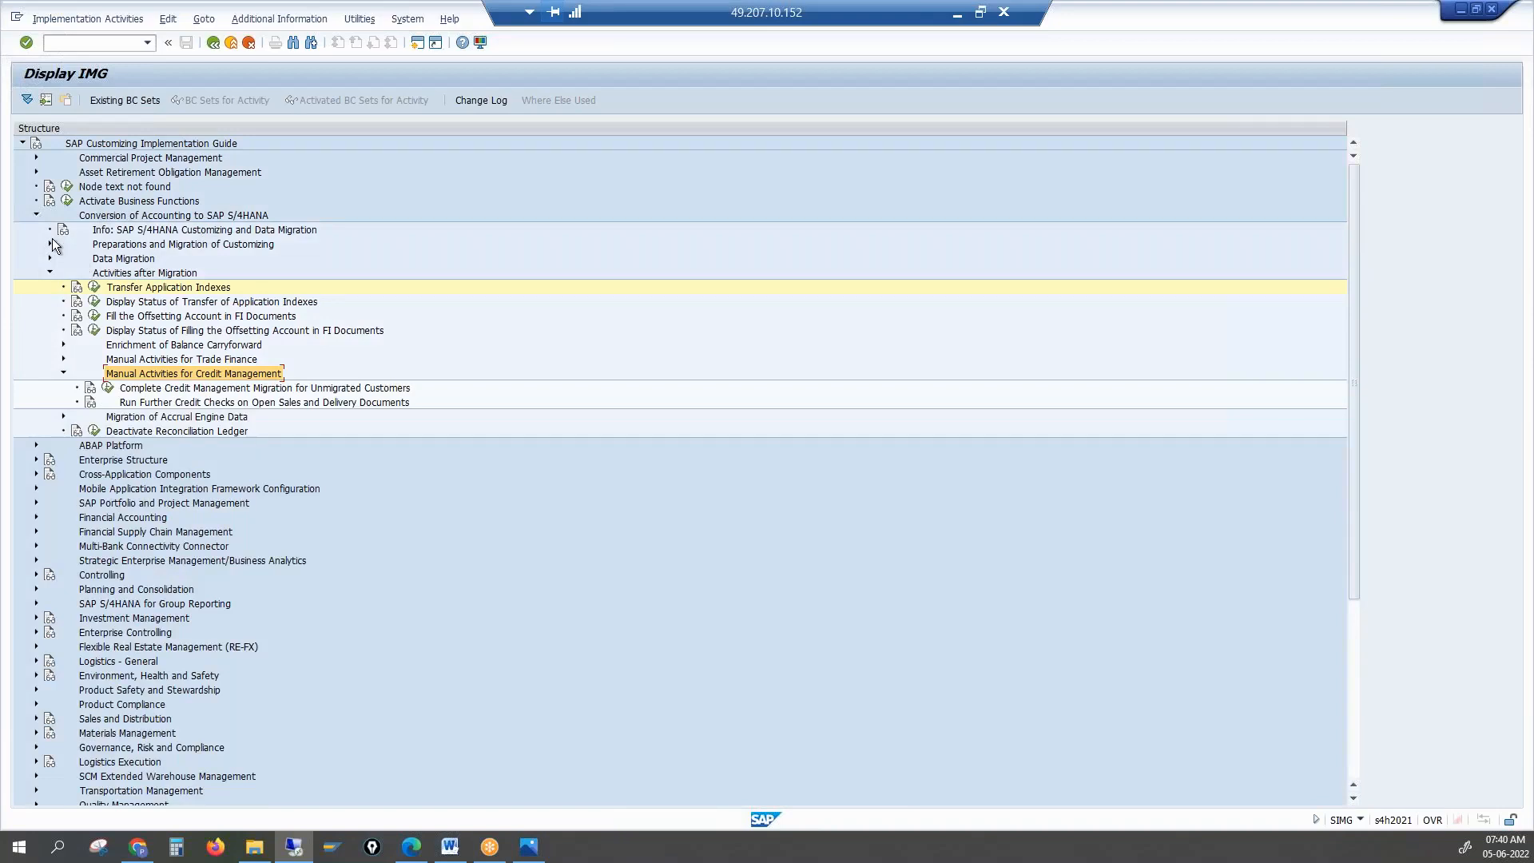
left_click(158, 388)
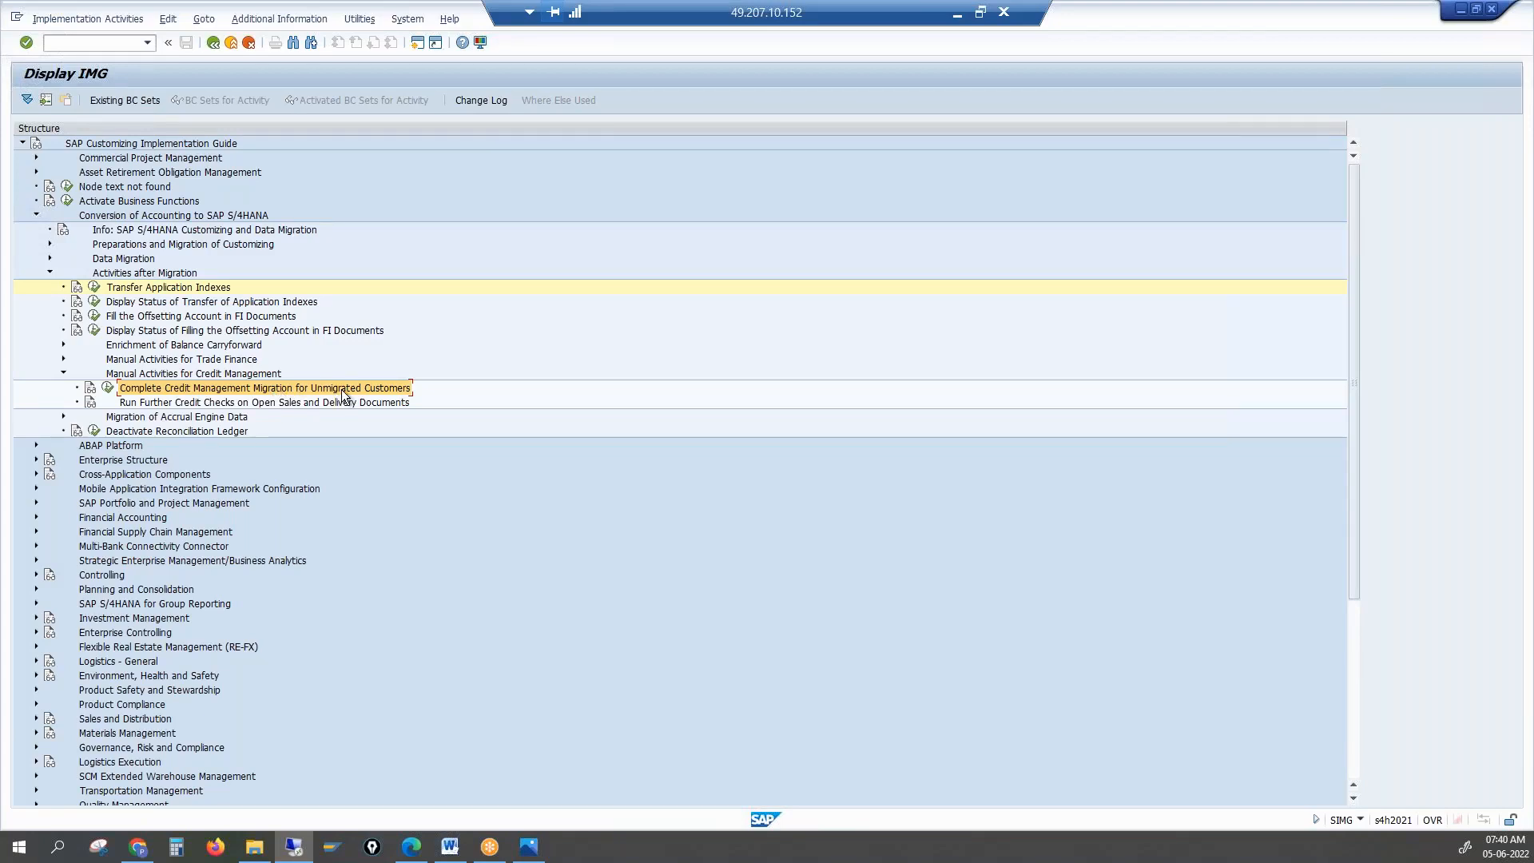
Run Complete Credit Management Migration for Unmigrated Customers, then go back twice to Customizing: Execute Project
double_click(157, 387)
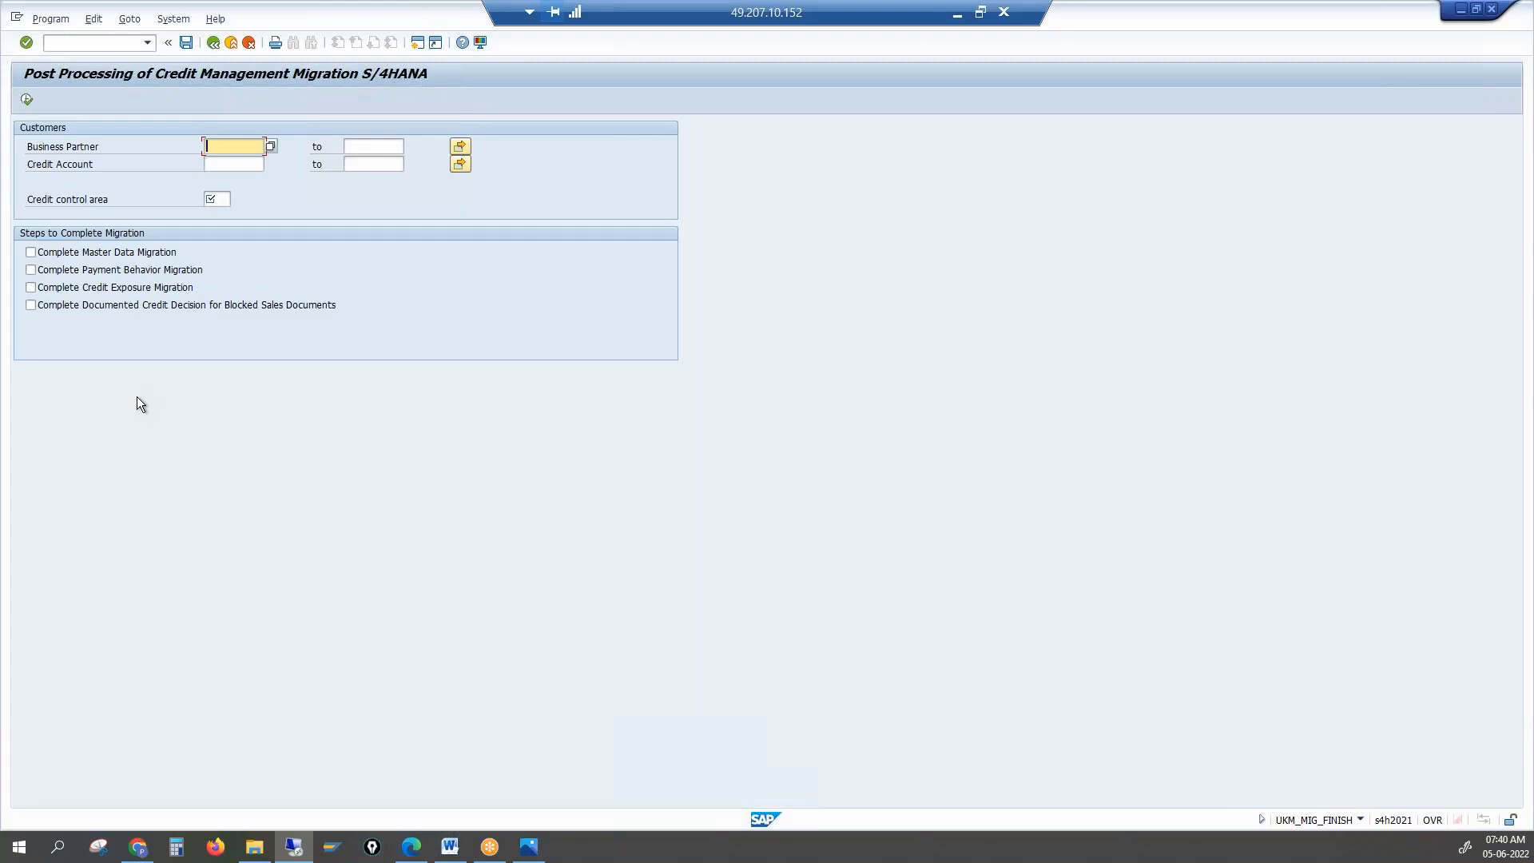
left_click(213, 42)
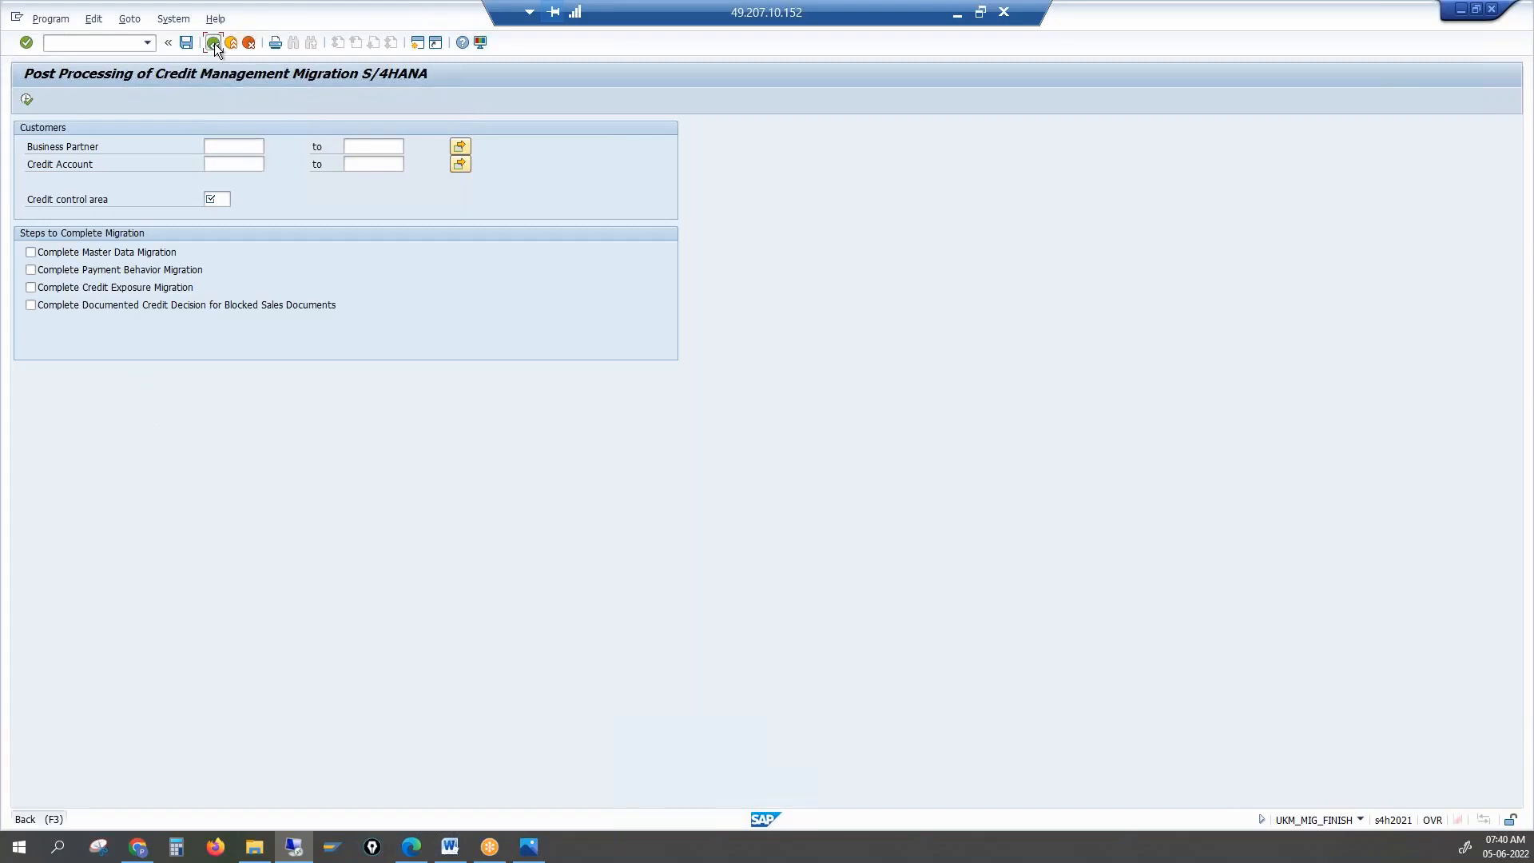
left_click(213, 43)
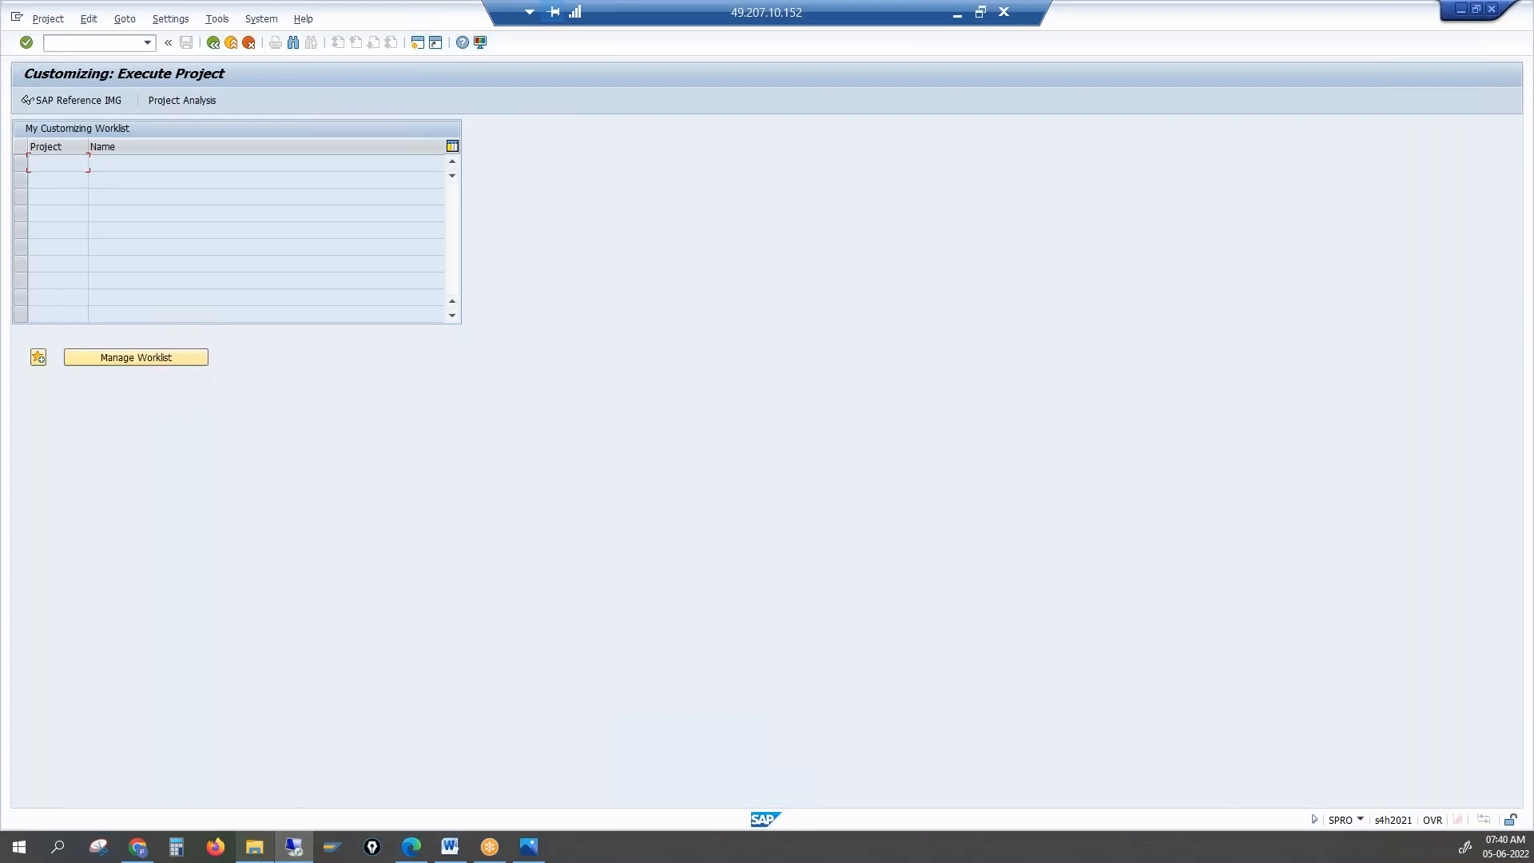
Open the Migration of Simple Finance and Logistics document from the S4 Documents folder in Word
mouse_move(259, 859)
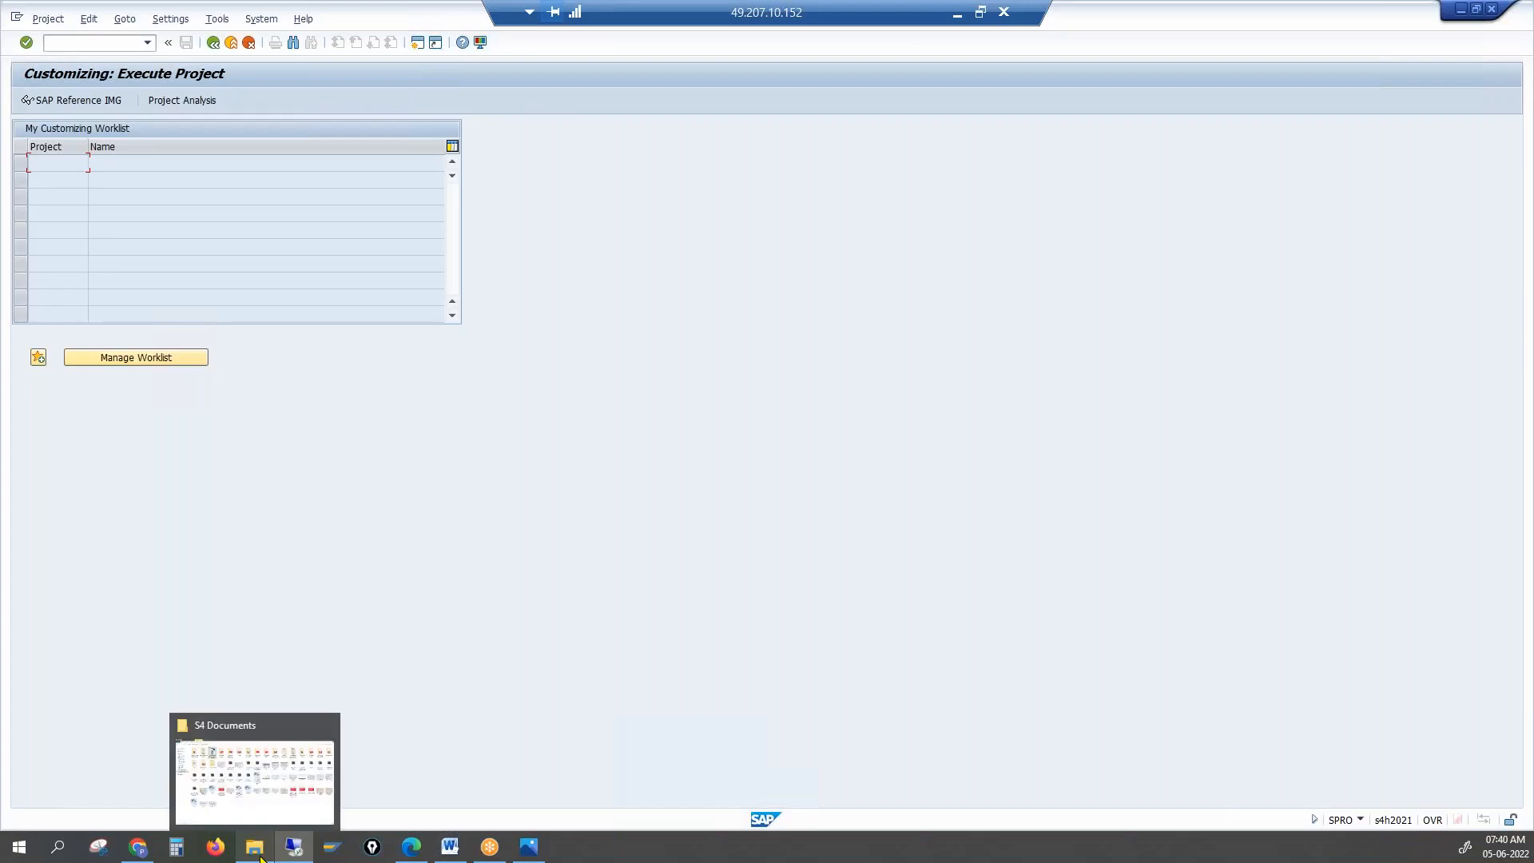
left_click(264, 761)
left_click(615, 499)
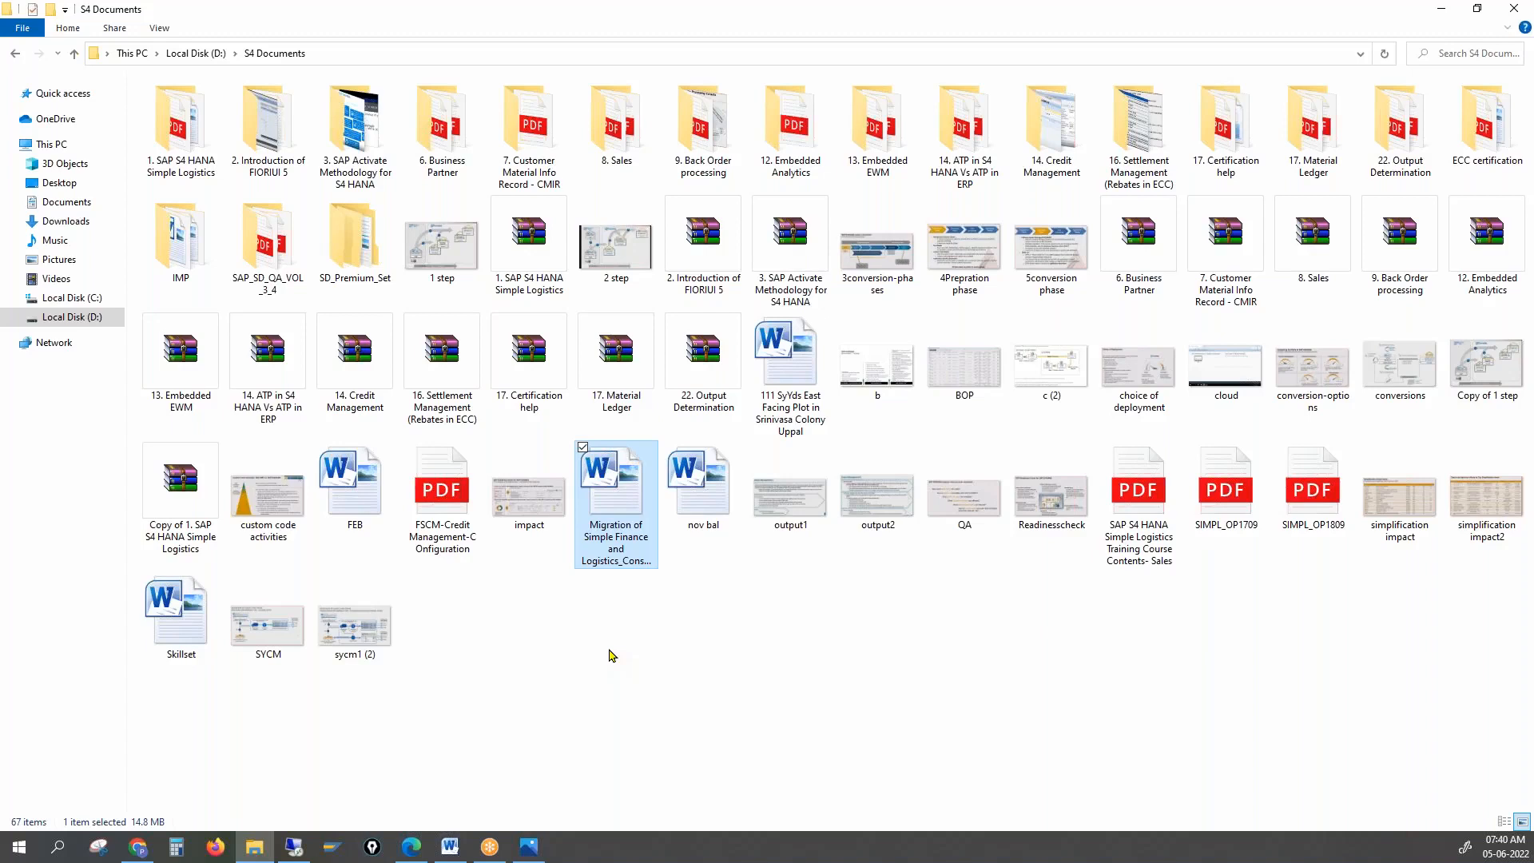
double_click(631, 481)
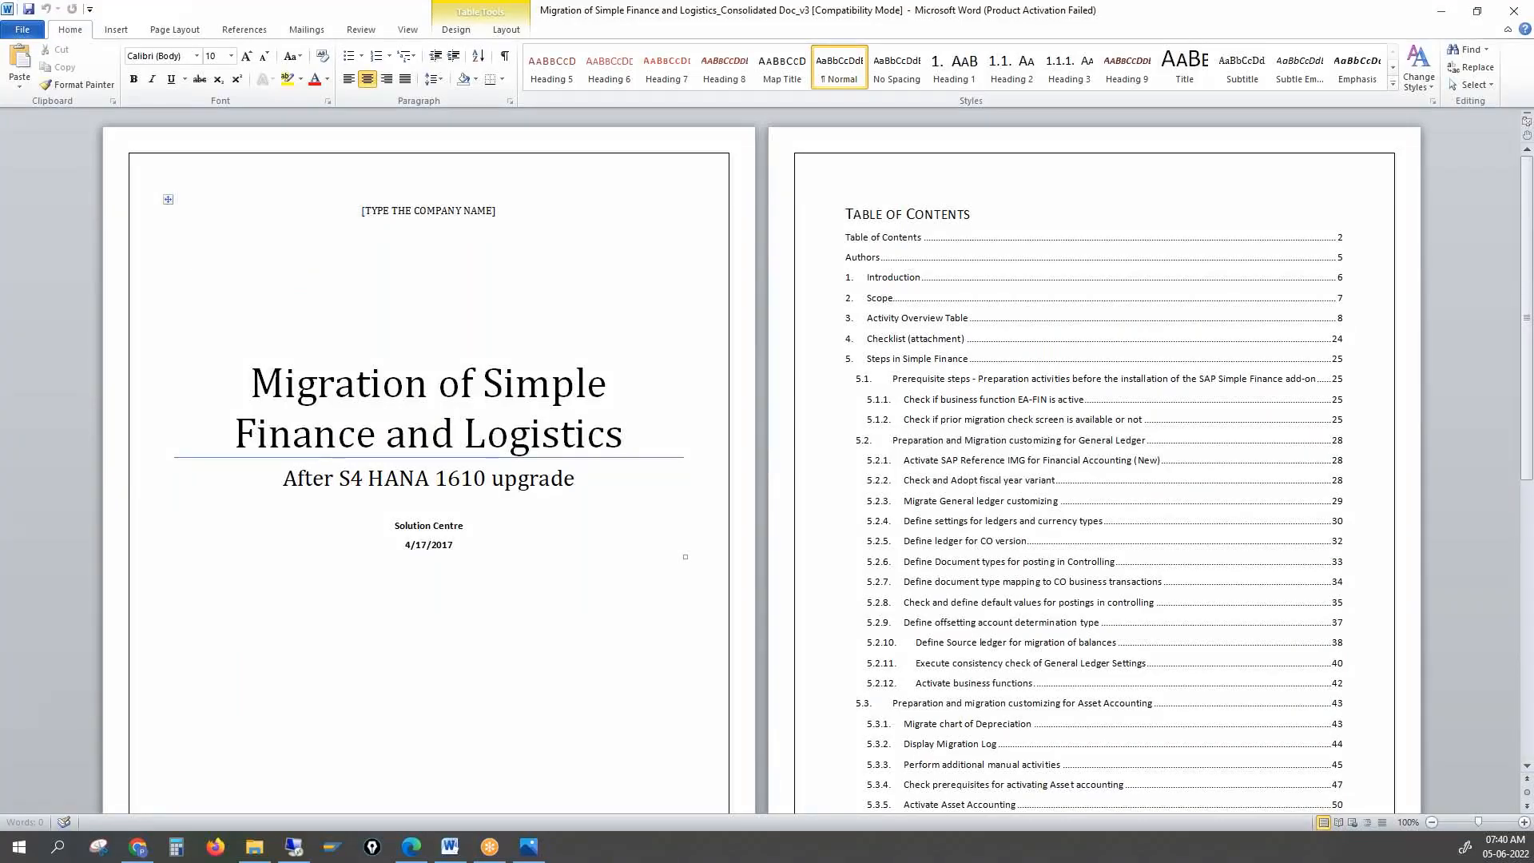
Zoom the Word document to 150% and scroll to its table of contents
left_click(1524, 822)
left_click(1525, 824)
left_click(1525, 823)
scroll(1388, 704, "down", 2)
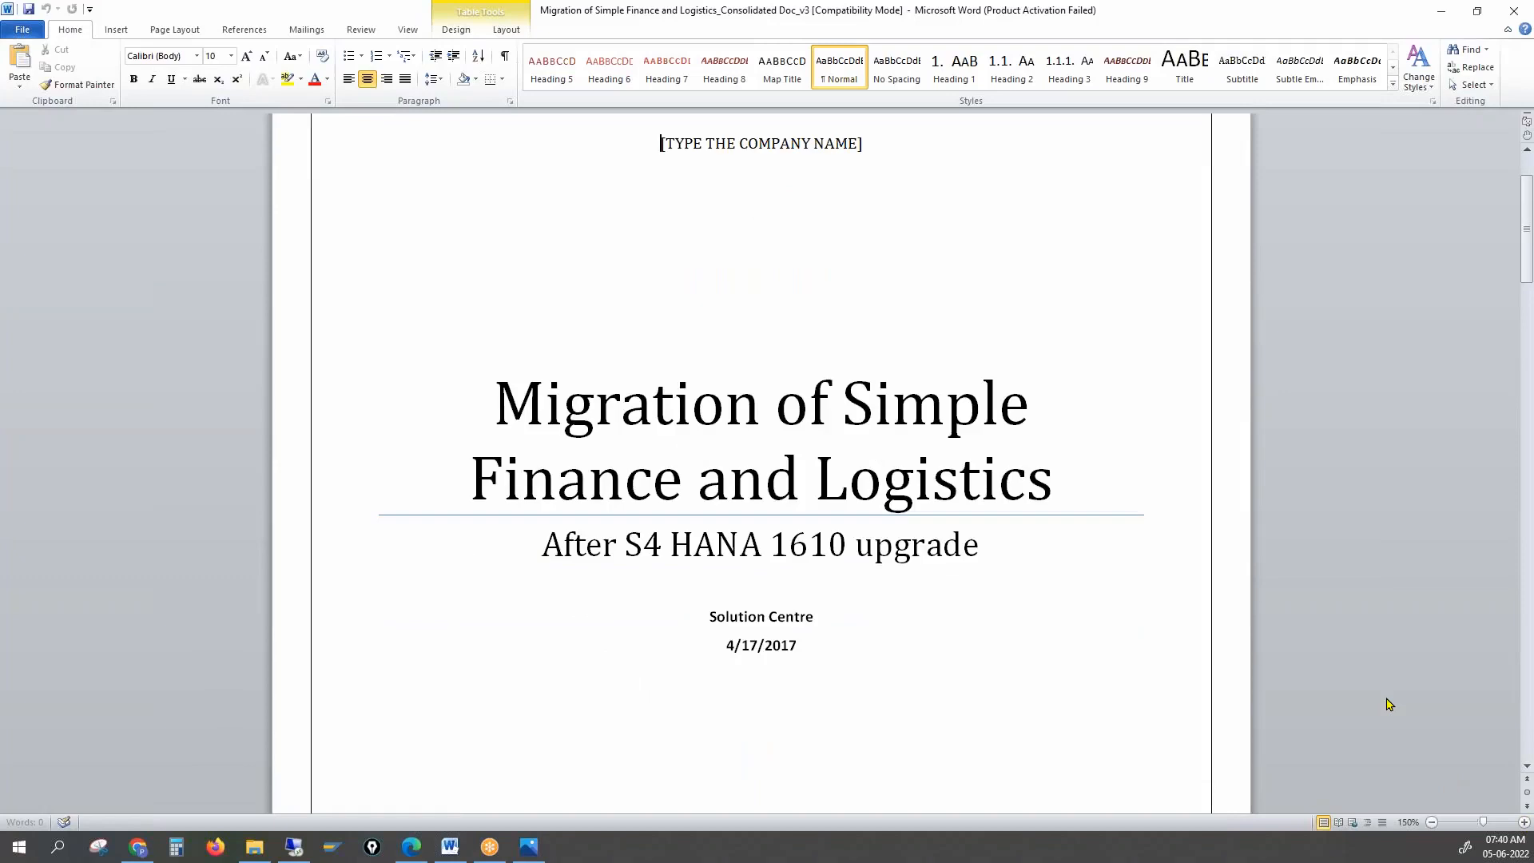
left_click_drag(1527, 184, 1476, 503)
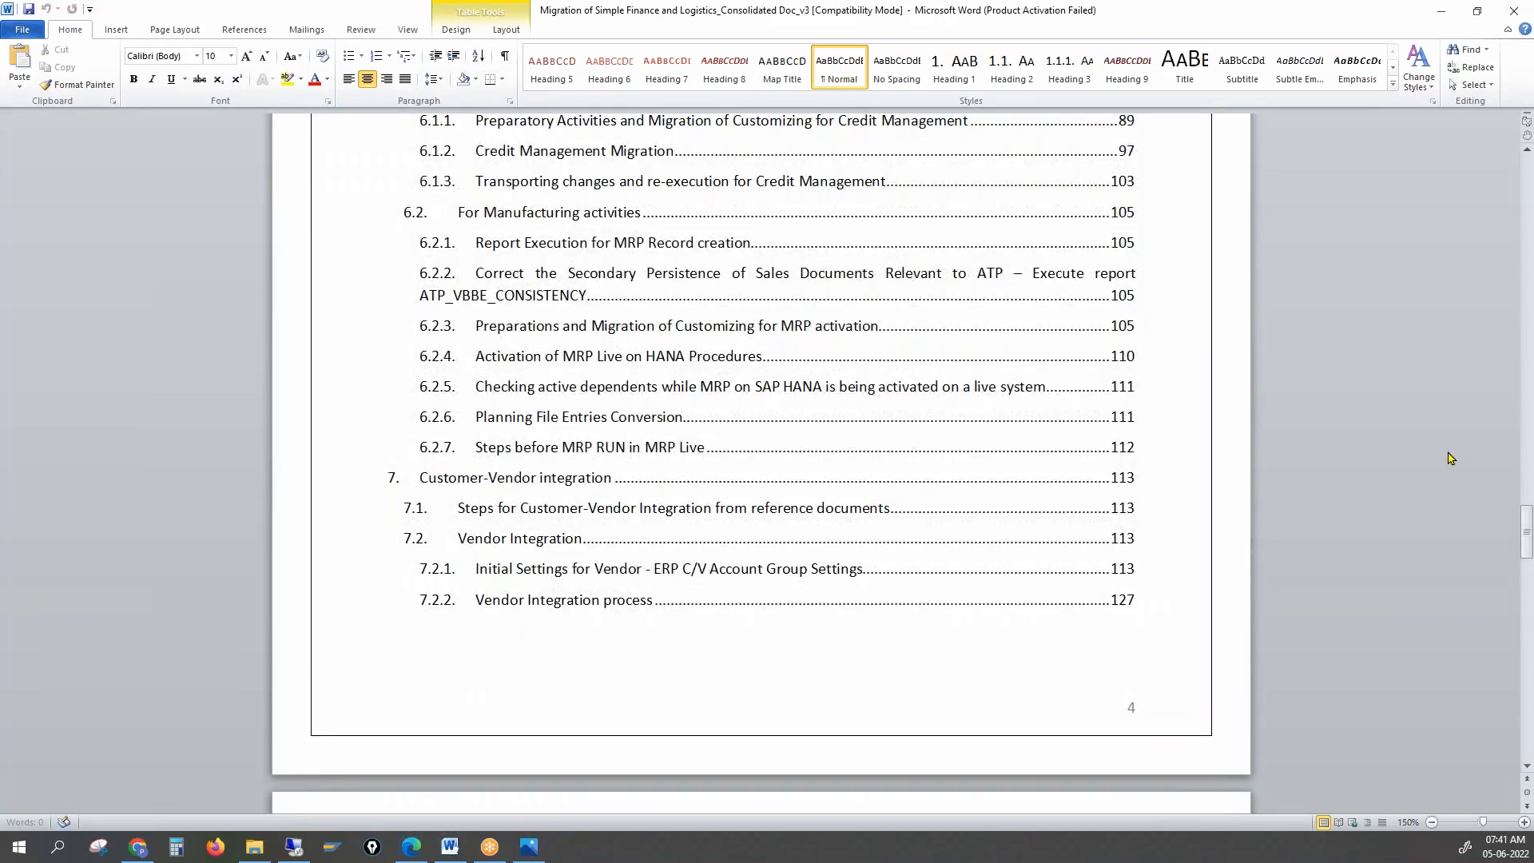
scroll(1450, 457, "up", 1)
left_click(1528, 154)
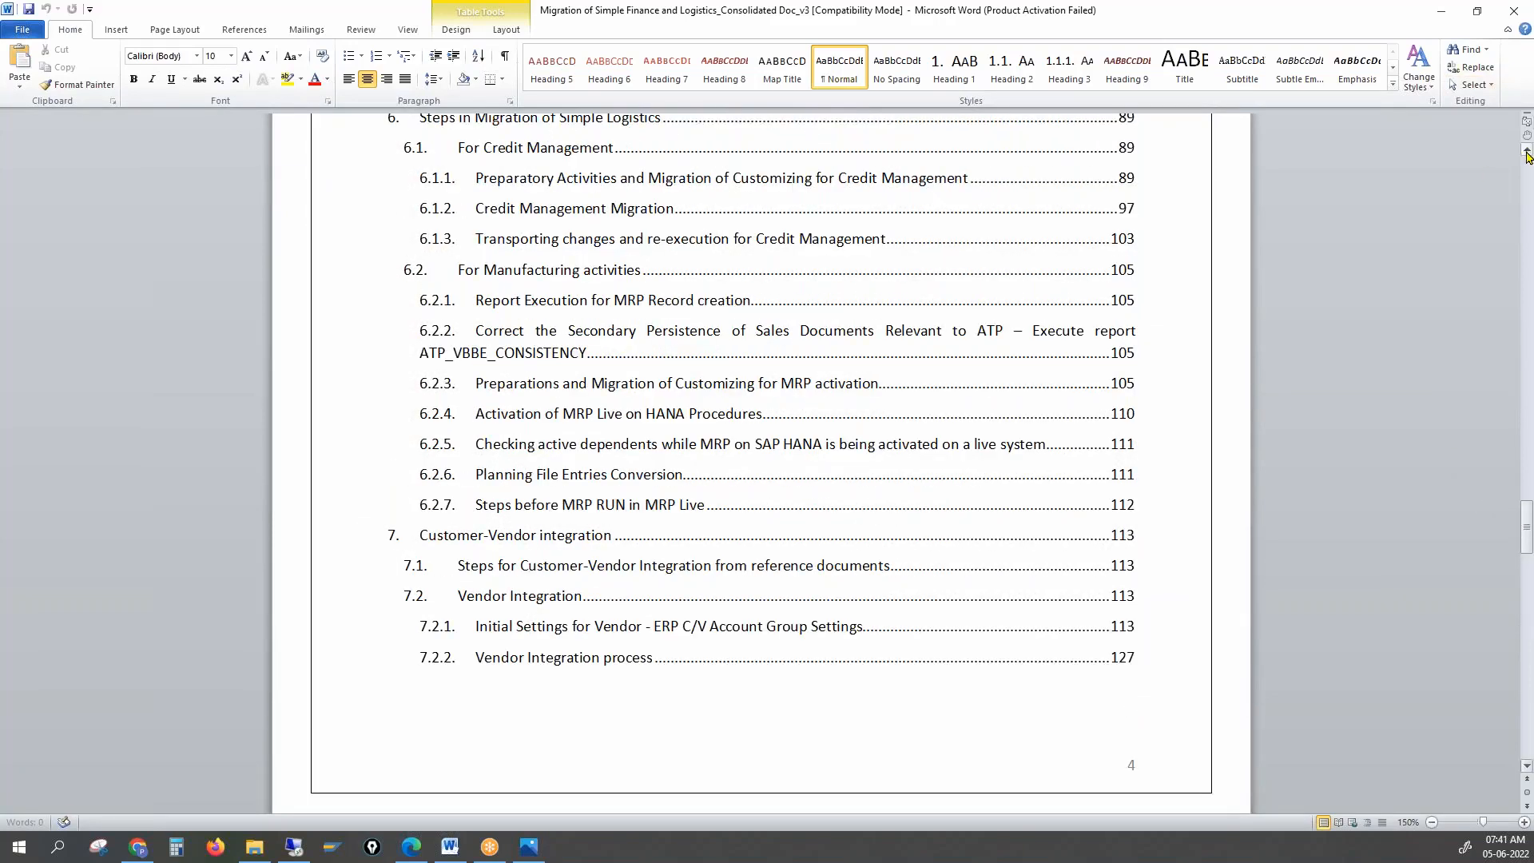
left_click(458, 250)
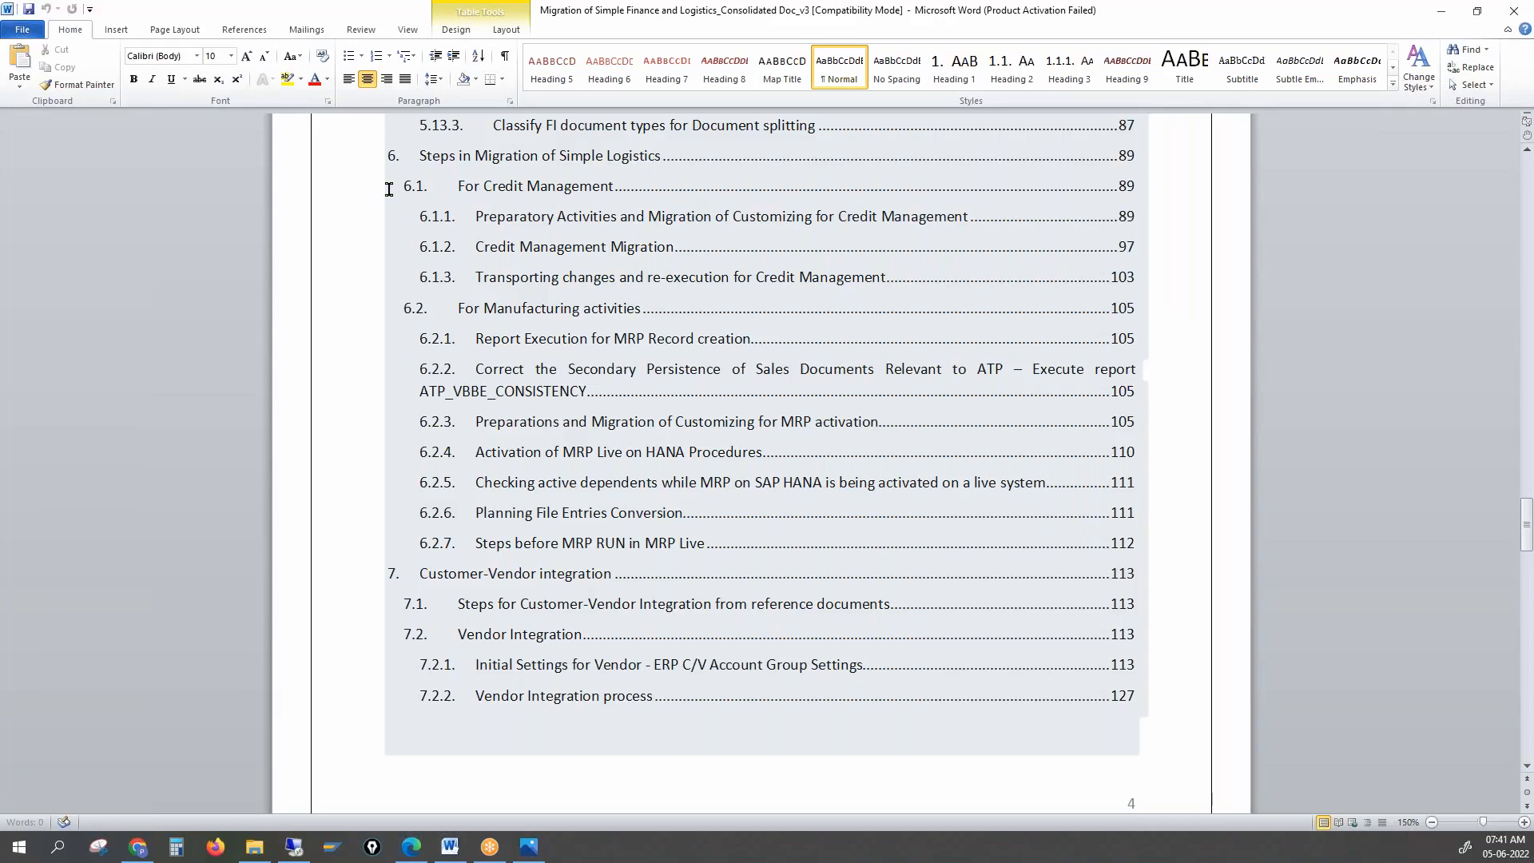
Highlight the 6.2, Customer-Vendor integration and Credit Management contents entries, then return to SAP Customizing
left_click(502, 234)
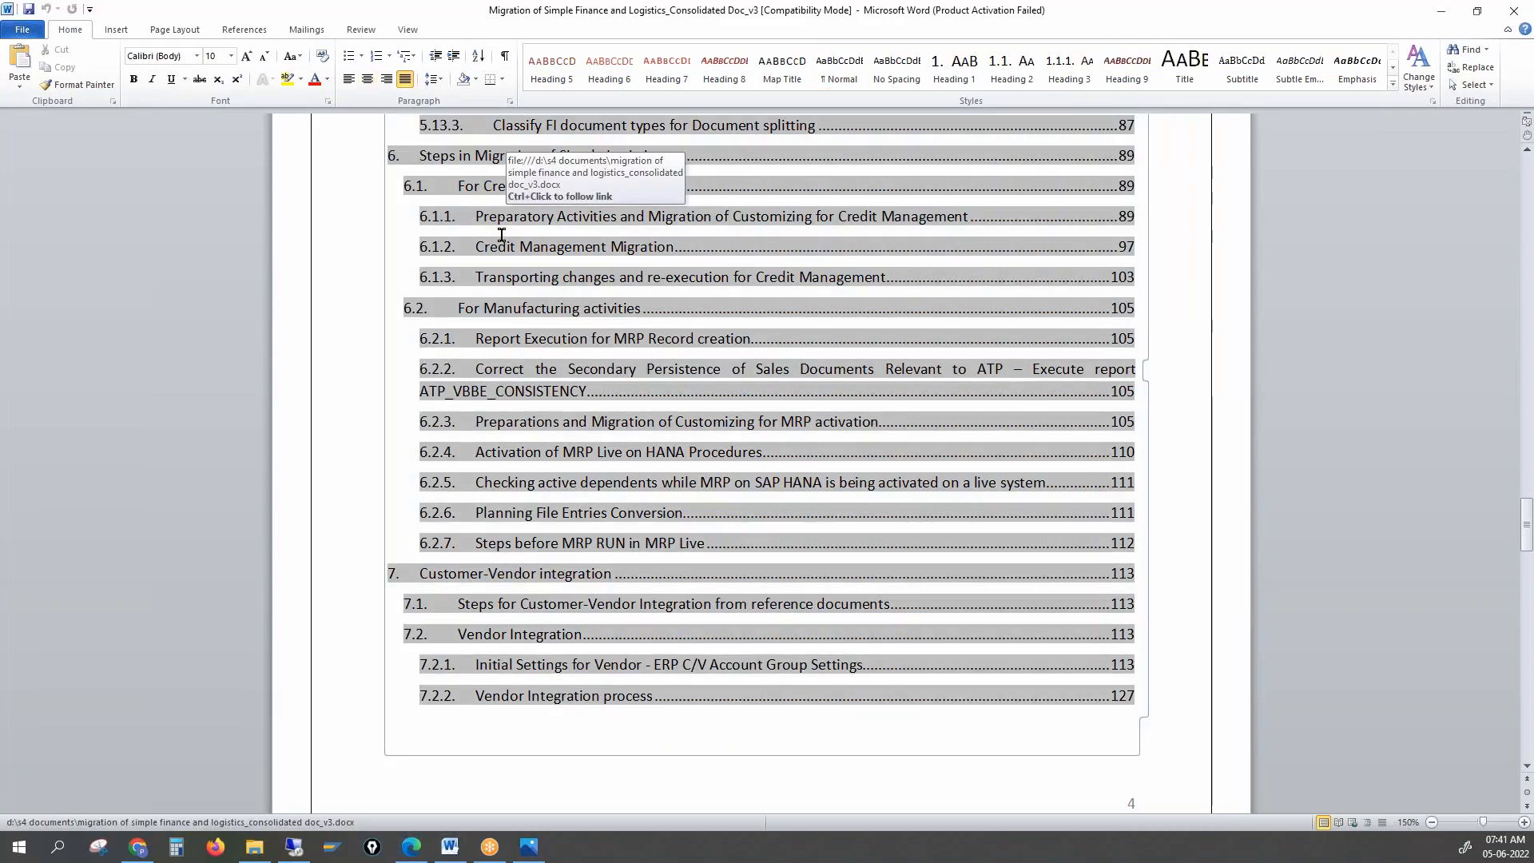
left_click(212, 310)
left_click_drag(426, 573, 587, 587)
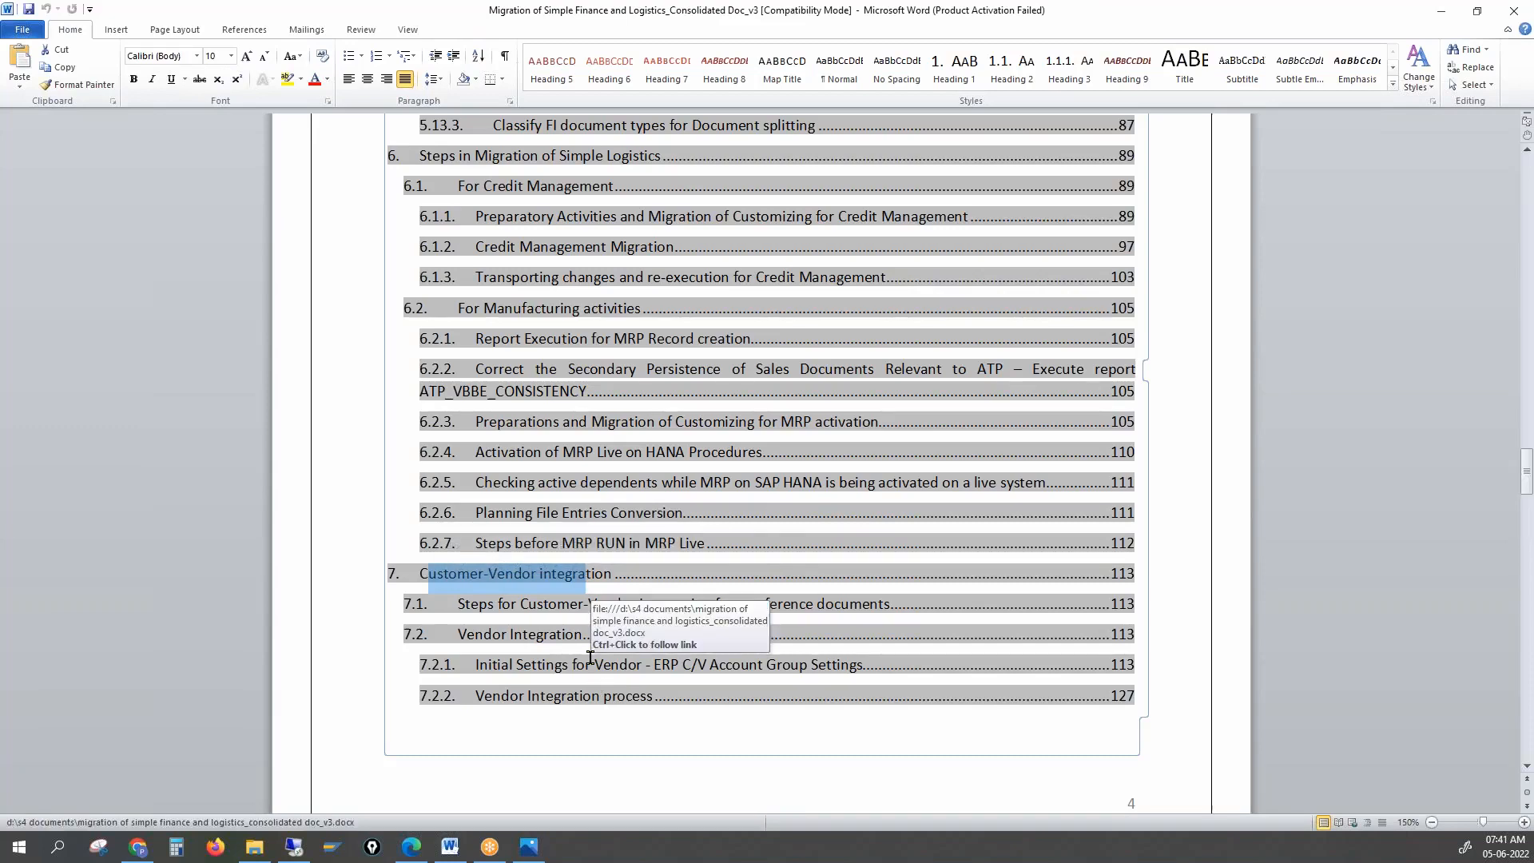
left_click(413, 576)
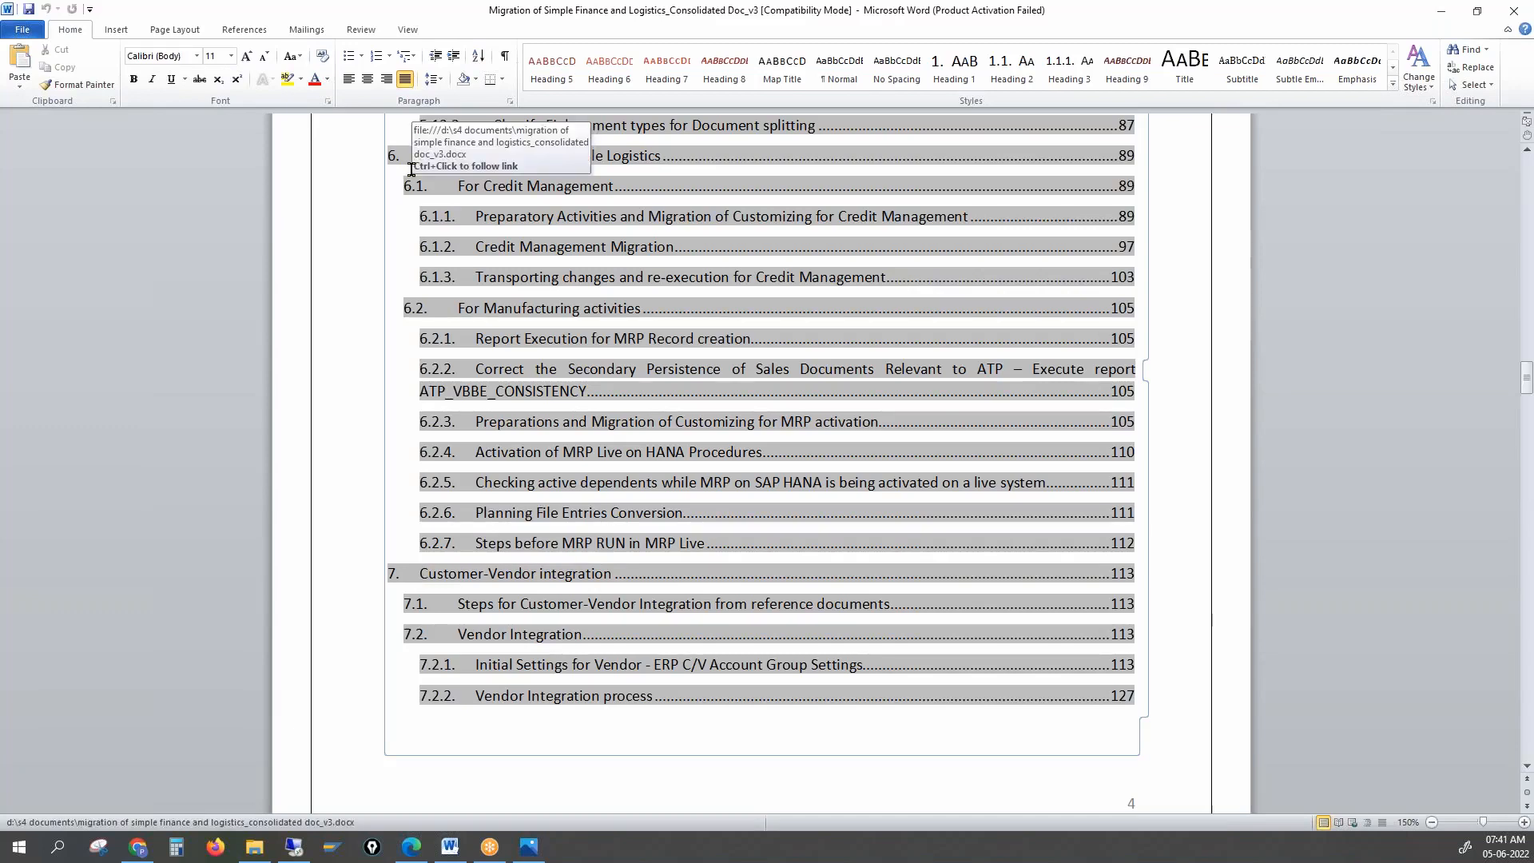
left_click_drag(482, 191, 628, 202)
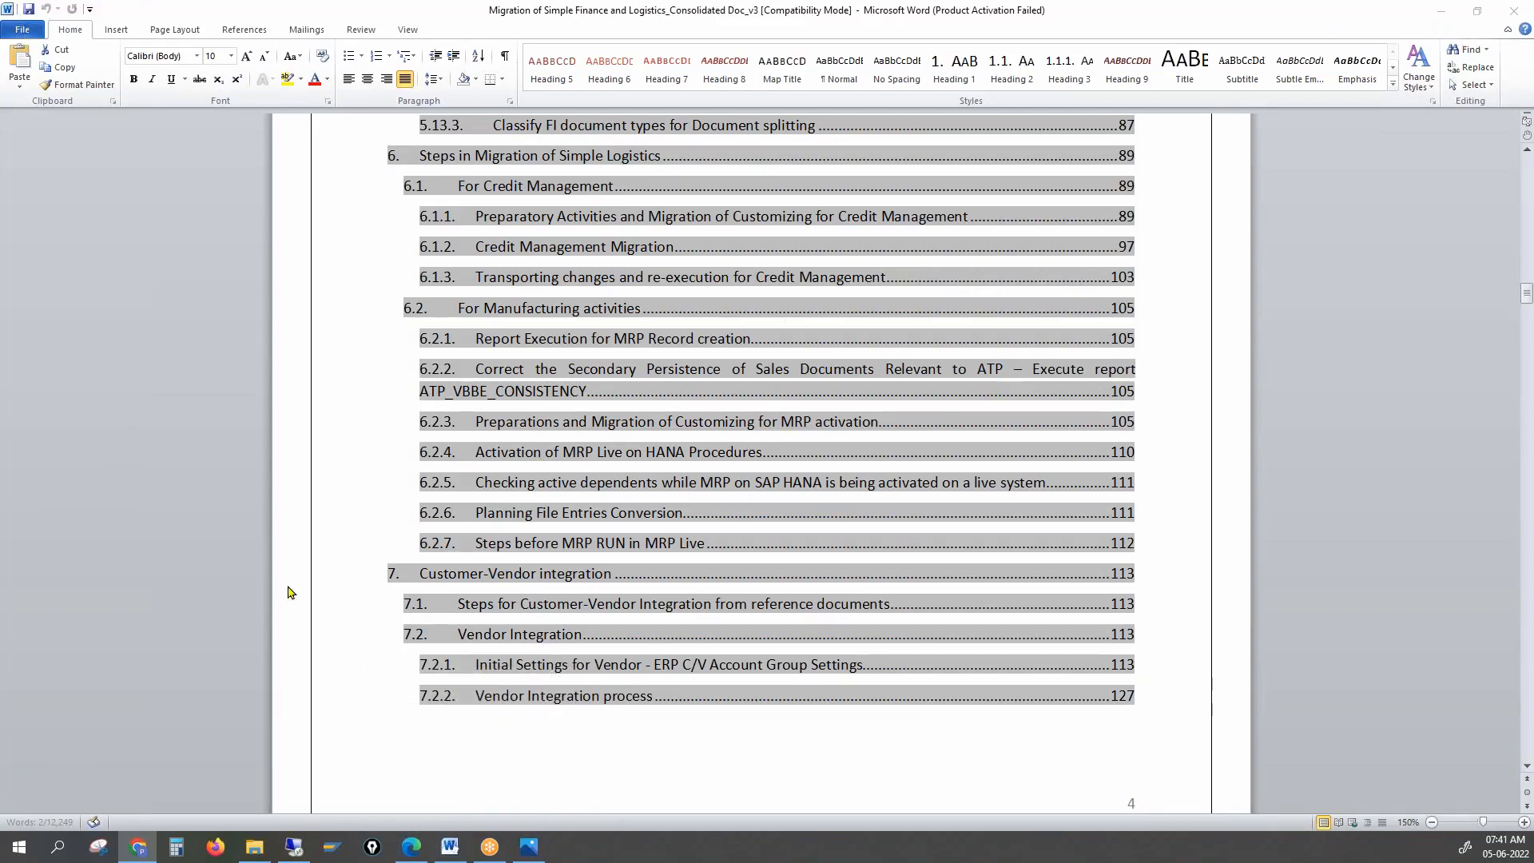
left_click(297, 820)
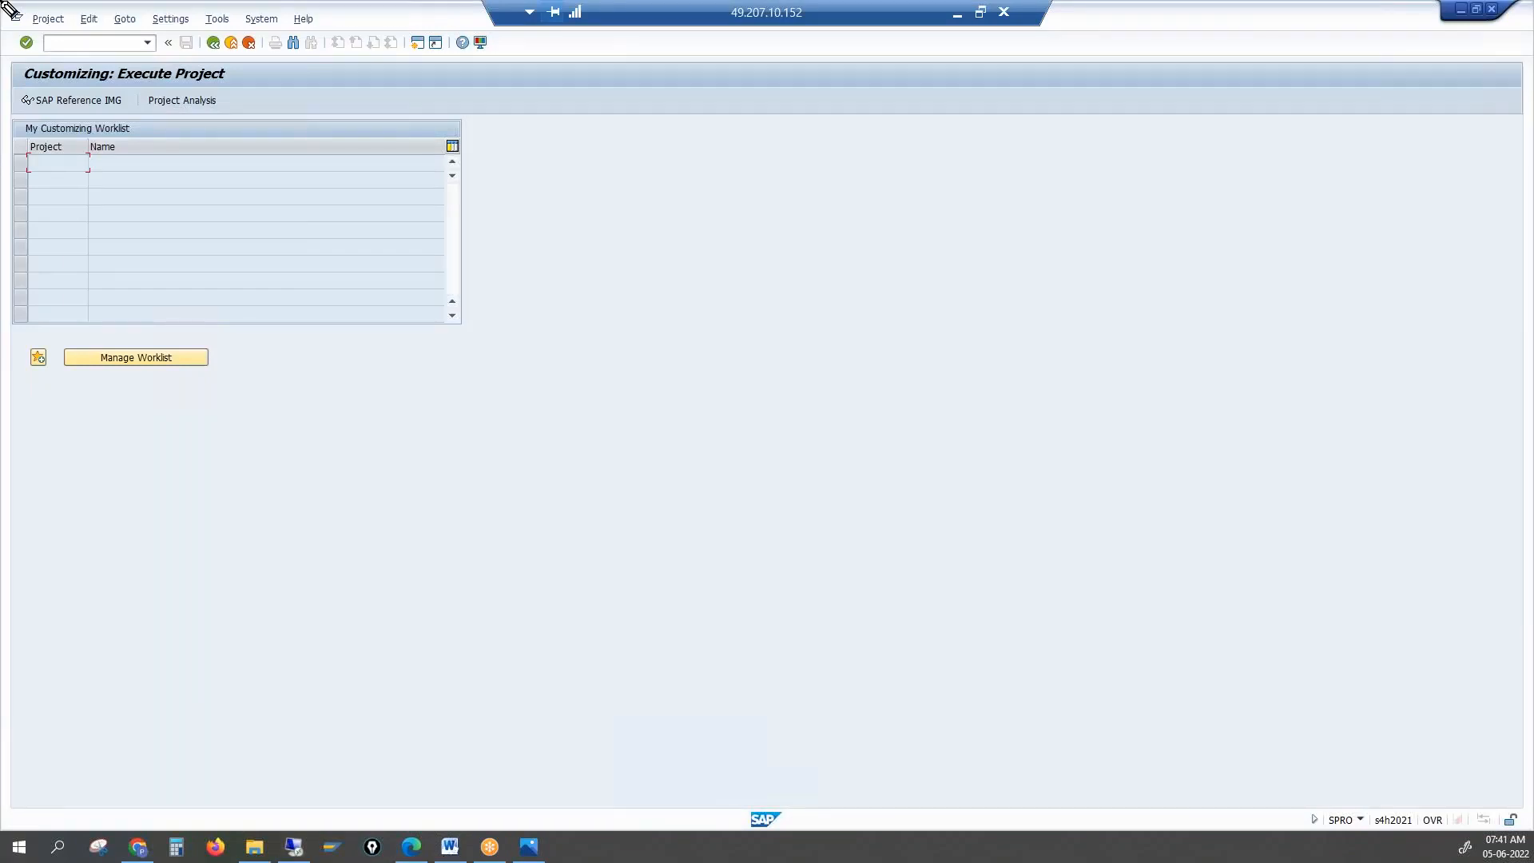
Underline the server address and draw a pink box labelled Ecc, CVI, SUM and SA
left_click_drag(641, 47, 763, 51)
mouse_move(795, 208)
left_mouse_down()
mouse_move(763, 205)
mouse_move(886, 377)
mouse_move(821, 200)
mouse_move(719, 217)
mouse_move(726, 180)
left_mouse_up()
left_click_drag(717, 192, 744, 187)
mouse_move(763, 166)
left_mouse_down()
mouse_move(787, 184)
mouse_move(805, 163)
left_mouse_up()
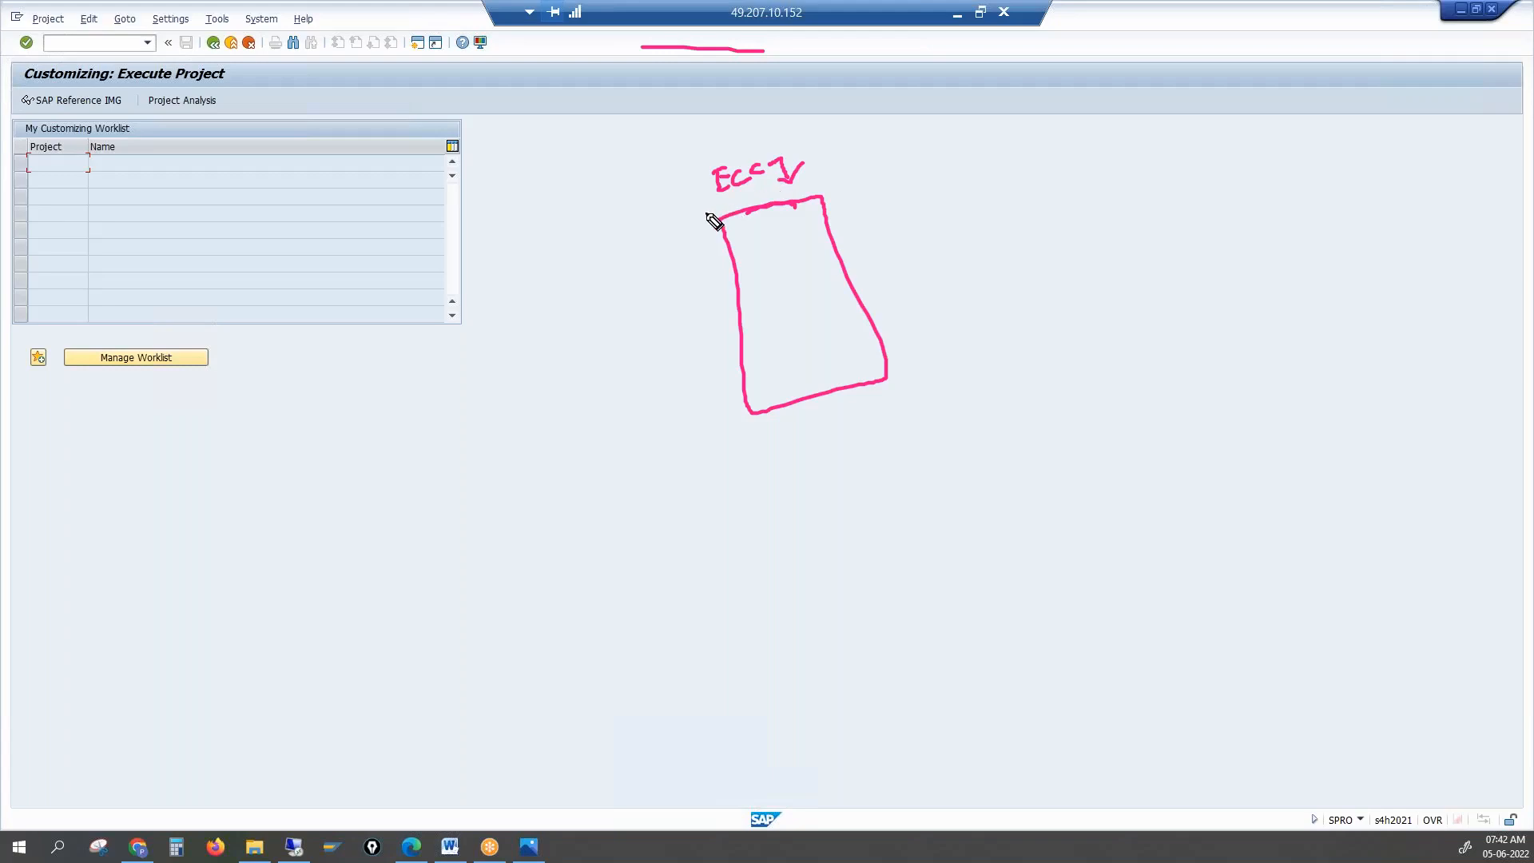
mouse_move(705, 212)
left_mouse_down()
mouse_move(700, 227)
mouse_move(739, 206)
left_mouse_up()
mouse_move(834, 169)
left_mouse_down()
mouse_move(824, 188)
mouse_move(872, 161)
mouse_move(892, 169)
left_mouse_up()
mouse_move(706, 186)
left_mouse_down()
mouse_move(743, 179)
mouse_move(734, 192)
mouse_move(759, 172)
left_mouse_up()
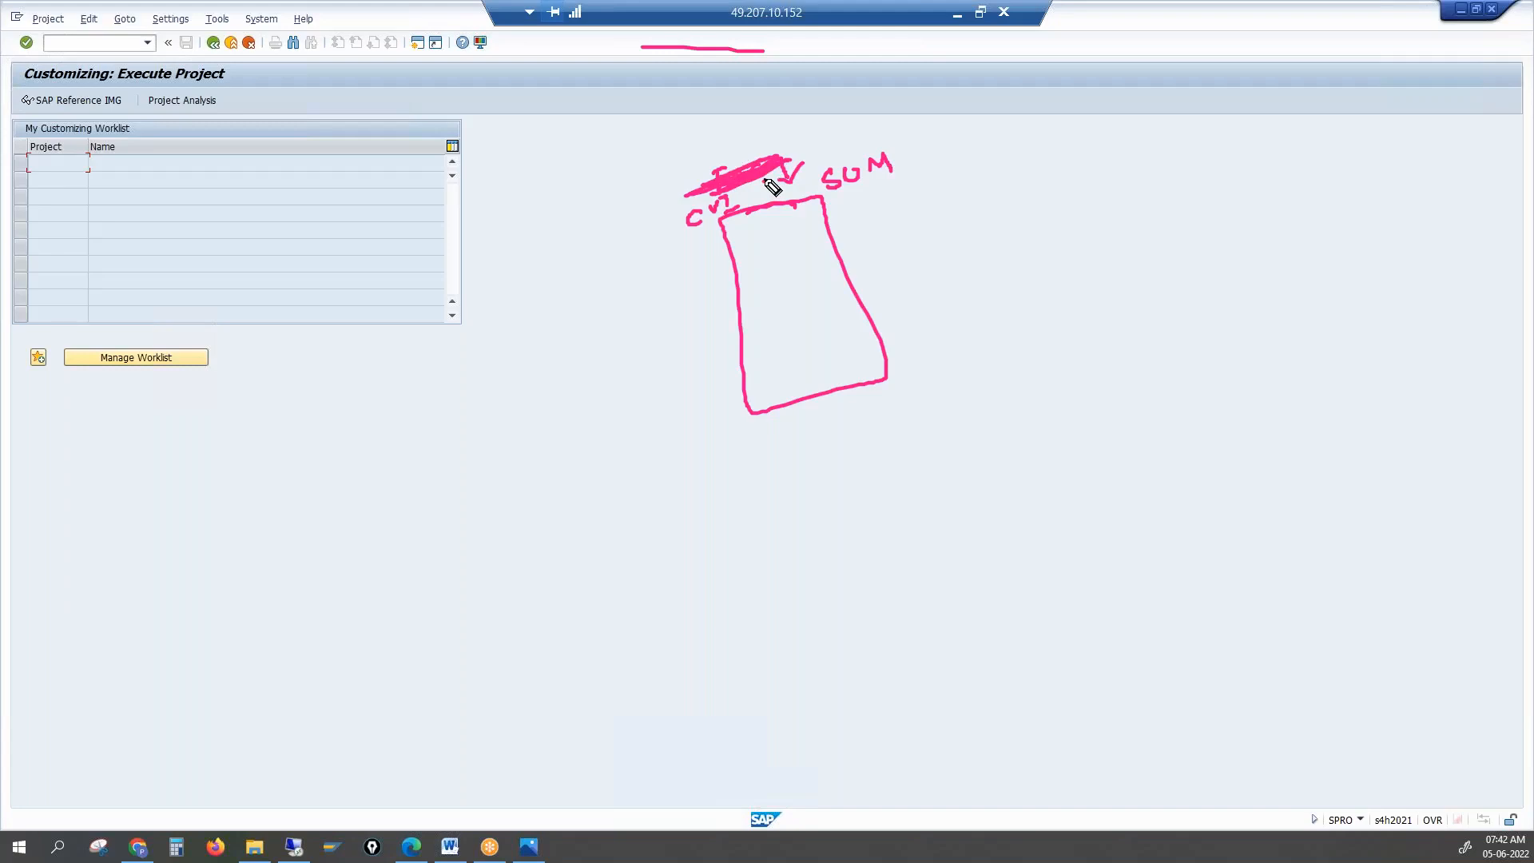
left_click_drag(712, 122, 746, 117)
Fill the box with several rows of dashes and dots
mouse_move(743, 308)
left_mouse_down()
mouse_move(783, 295)
mouse_move(794, 316)
left_mouse_up()
left_click(808, 287)
left_click(830, 281)
left_click(757, 332)
left_click_drag(823, 303, 829, 300)
left_click(840, 295)
left_click_drag(769, 347, 784, 343)
left_click_drag(818, 334, 854, 322)
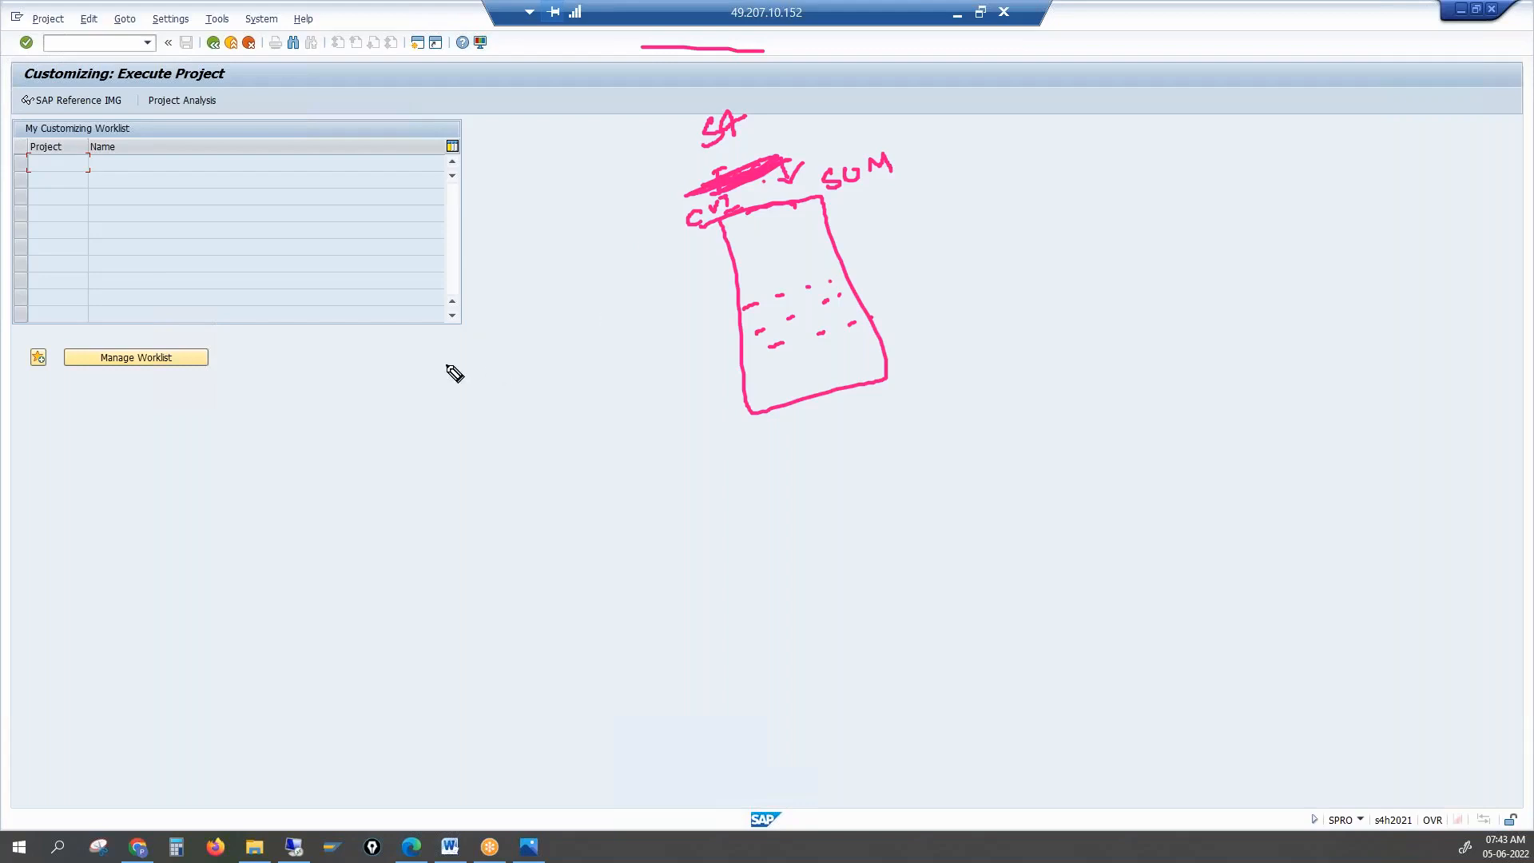
Sketch a Dev container and a second container, with arrows linking them to the SUM box
left_click_drag(130, 421, 150, 405)
left_click(168, 395)
mouse_move(95, 330)
left_mouse_down()
mouse_move(120, 530)
mouse_move(109, 332)
mouse_move(67, 329)
mouse_move(120, 270)
left_mouse_up()
mouse_move(168, 409)
left_mouse_down()
mouse_move(236, 375)
mouse_move(245, 411)
left_mouse_up()
mouse_move(281, 234)
left_mouse_down()
mouse_move(280, 212)
mouse_move(330, 189)
left_mouse_up()
mouse_move(348, 257)
left_mouse_down()
mouse_move(301, 281)
mouse_move(401, 359)
mouse_move(309, 291)
left_mouse_up()
mouse_move(384, 346)
left_mouse_down()
mouse_move(692, 288)
mouse_move(702, 264)
mouse_move(697, 302)
left_mouse_up()
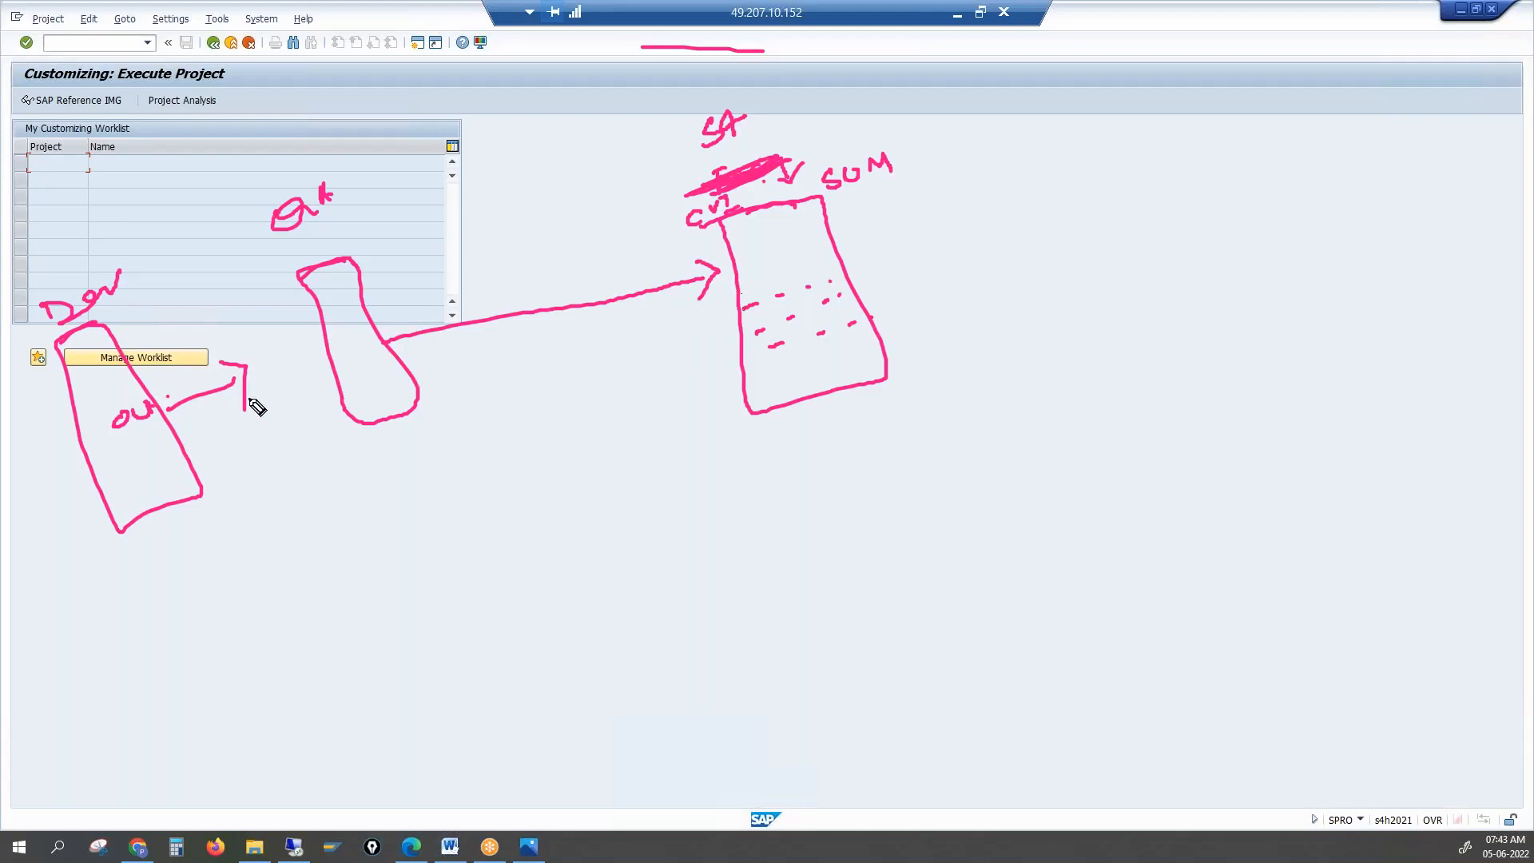
mouse_move(150, 447)
left_mouse_down()
mouse_move(157, 469)
mouse_move(765, 350)
mouse_move(795, 367)
left_mouse_up()
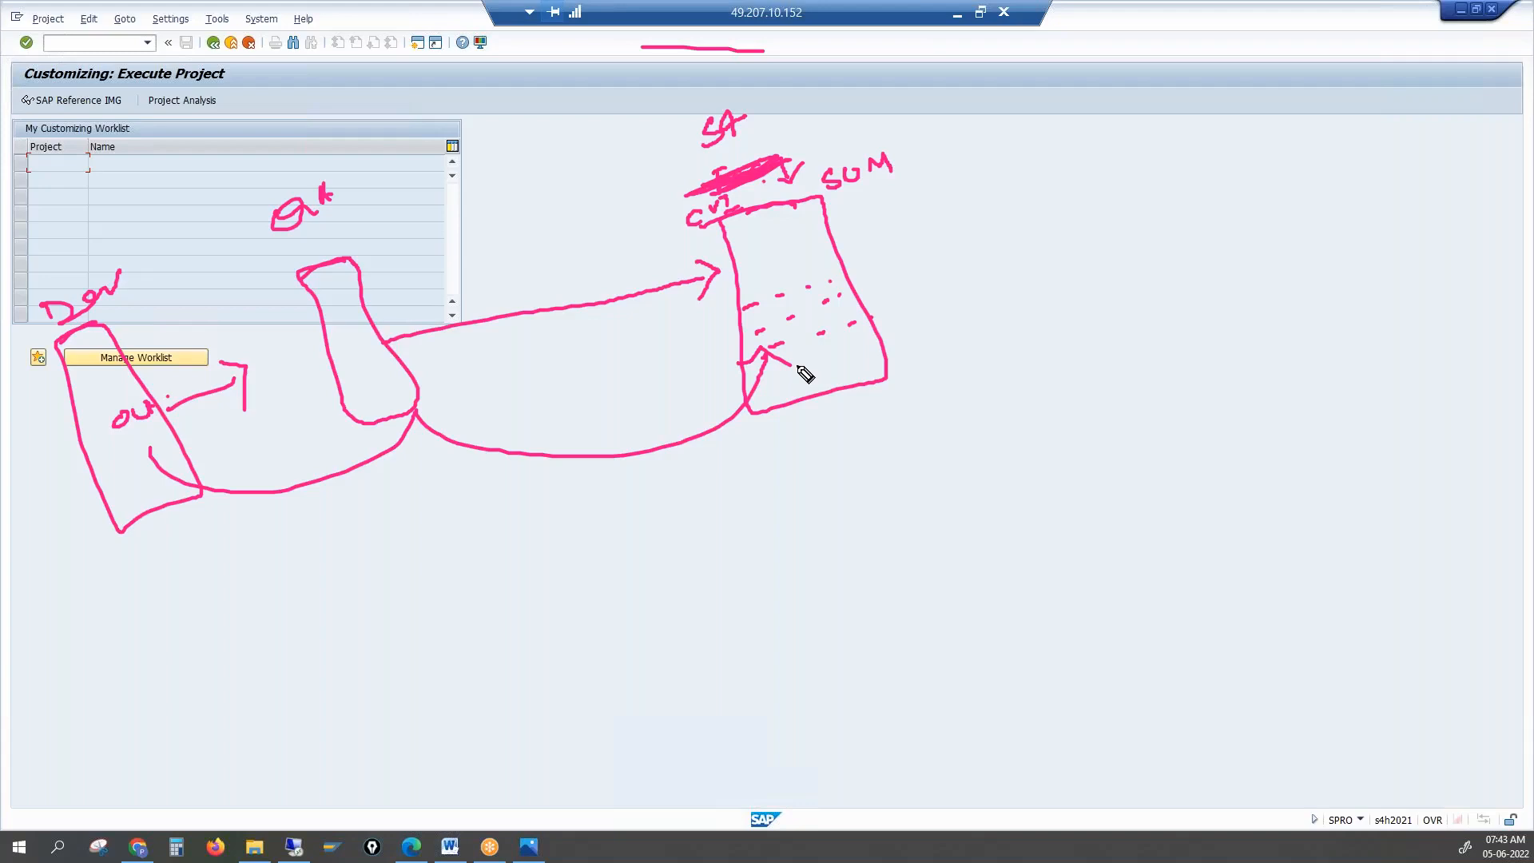
Write MOS, outline the dotted area, and add LTMC and LTMOM notes beside the box
mouse_move(940, 266)
left_mouse_down()
mouse_move(959, 238)
mouse_move(1027, 251)
left_mouse_up()
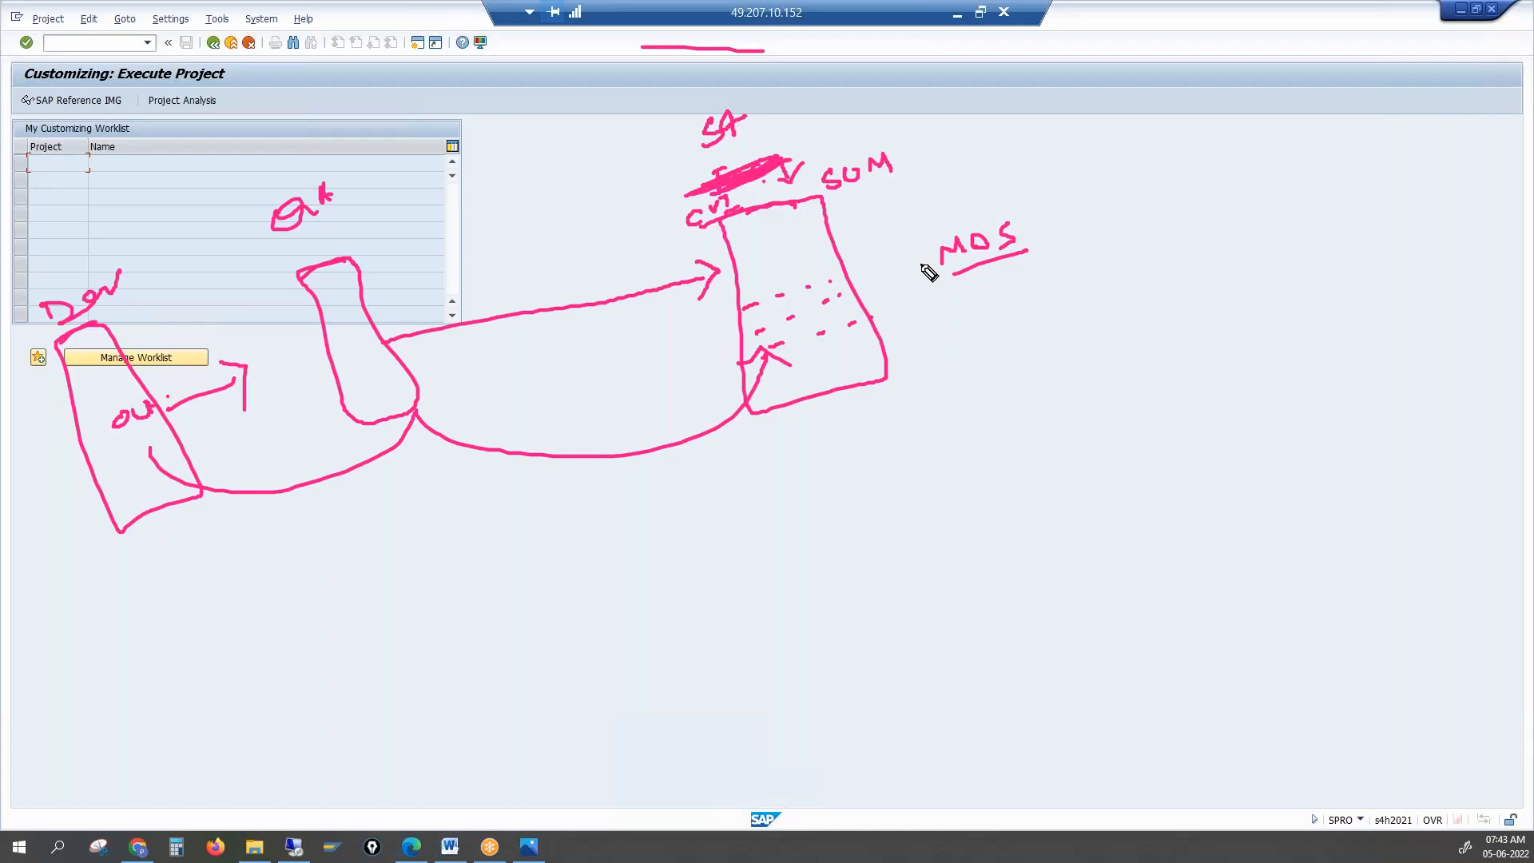
left_click_drag(1027, 239, 1065, 210)
left_click_drag(671, 370, 882, 466)
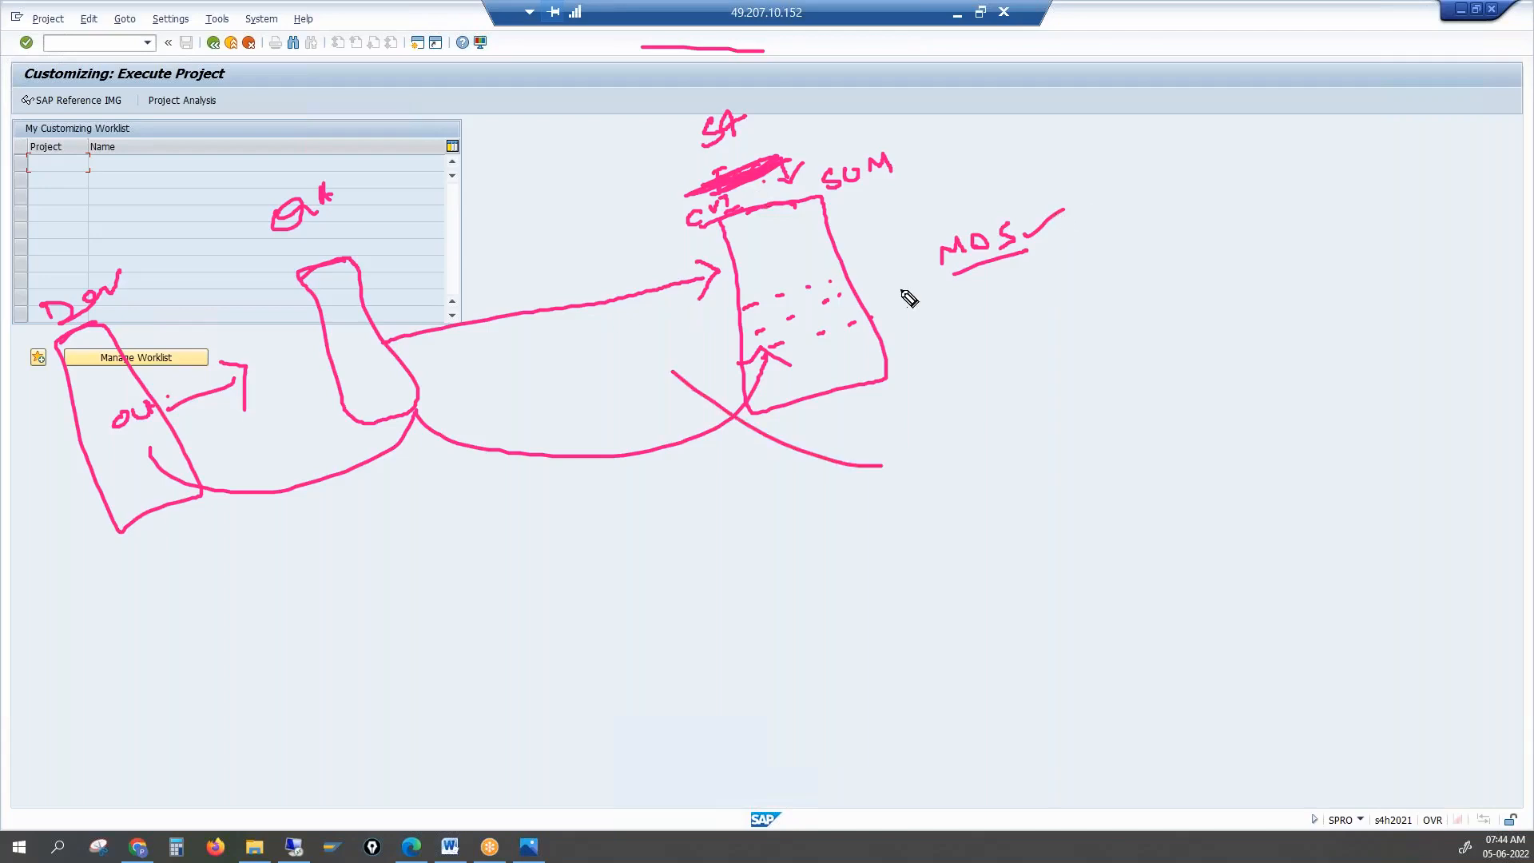
mouse_move(837, 253)
left_mouse_down()
mouse_move(733, 332)
mouse_move(822, 411)
mouse_move(883, 339)
mouse_move(771, 277)
left_mouse_up()
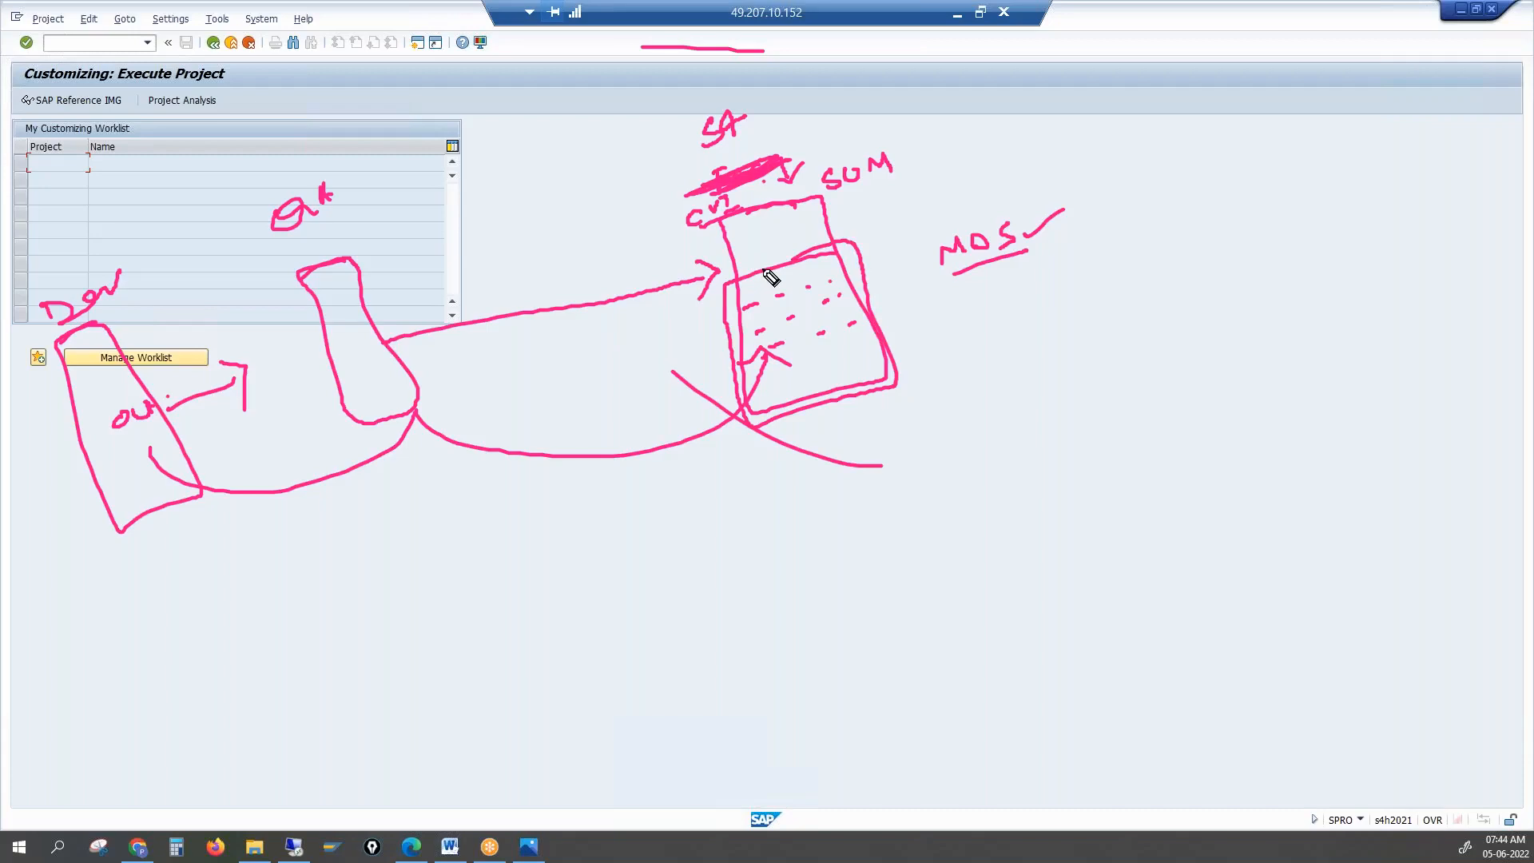
mouse_move(1054, 328)
left_mouse_down()
mouse_move(1086, 346)
mouse_move(1110, 316)
left_mouse_up()
left_click_drag(1102, 318, 1104, 344)
left_click_drag(1132, 329, 1174, 322)
mouse_move(1181, 306)
left_mouse_down()
mouse_move(1196, 296)
mouse_move(1194, 317)
left_mouse_up()
mouse_move(1065, 414)
left_mouse_down()
mouse_move(1125, 411)
mouse_move(1224, 371)
left_mouse_up()
left_click(1230, 365)
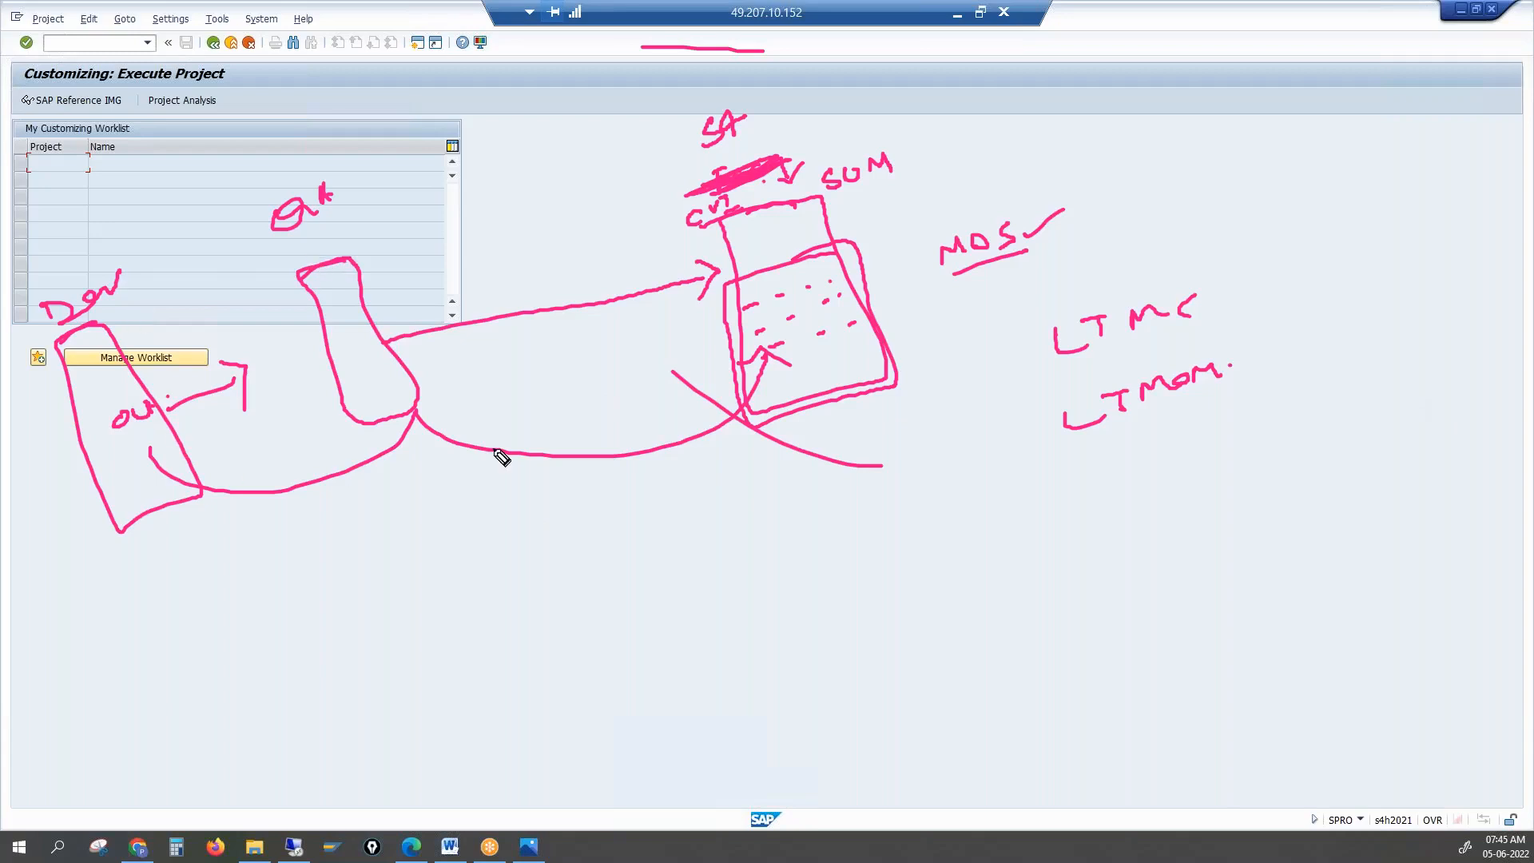
Annotate with boxes and an arrow to the CVI label, then bring up conversions.PNG in Photos
left_click(709, 403)
mouse_move(64, 178)
left_mouse_down()
mouse_move(96, 109)
mouse_move(92, 168)
left_mouse_up()
mouse_move(252, 79)
left_mouse_down()
mouse_move(257, 116)
mouse_move(282, 97)
left_mouse_up()
mouse_move(389, 104)
left_mouse_down()
mouse_move(423, 59)
mouse_move(400, 104)
left_mouse_up()
mouse_move(126, 136)
left_mouse_down()
mouse_move(219, 117)
mouse_move(245, 130)
mouse_move(373, 92)
mouse_move(364, 120)
left_mouse_up()
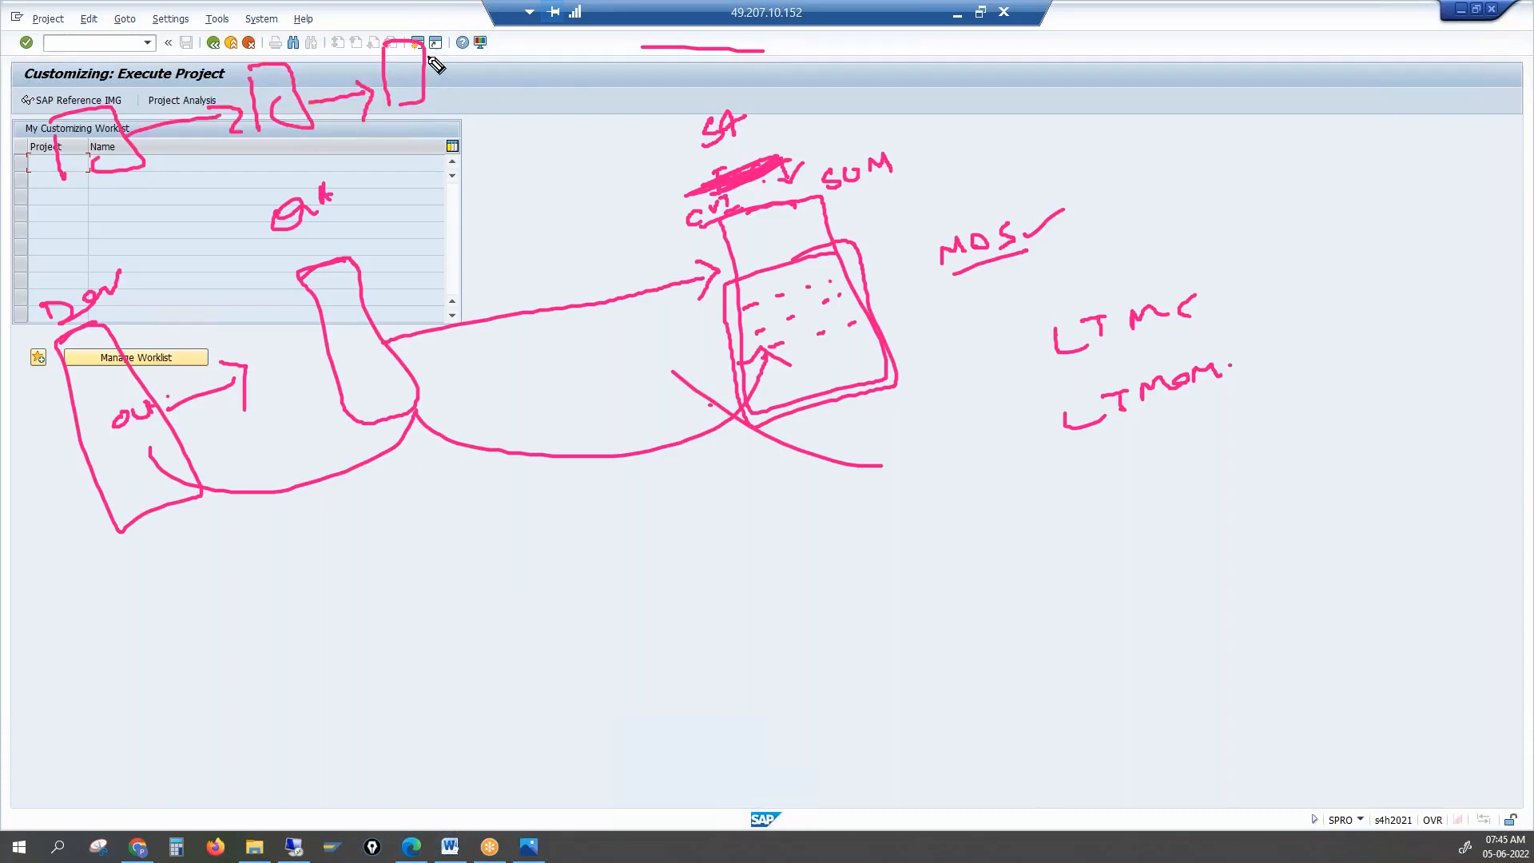
mouse_move(427, 72)
left_mouse_down()
mouse_move(660, 209)
mouse_move(675, 242)
left_mouse_up()
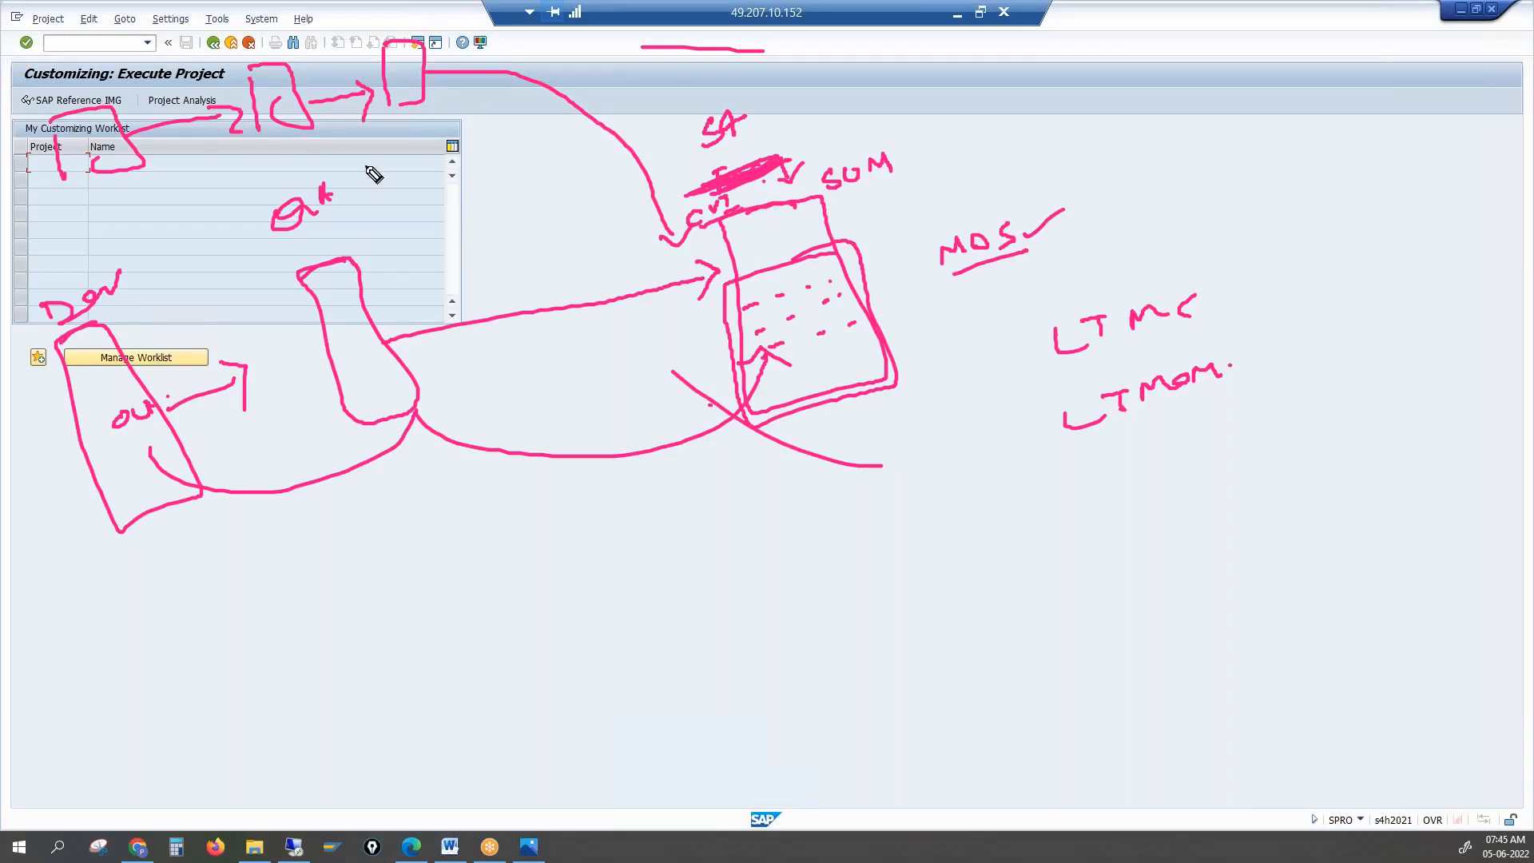
left_click_drag(646, 235, 715, 213)
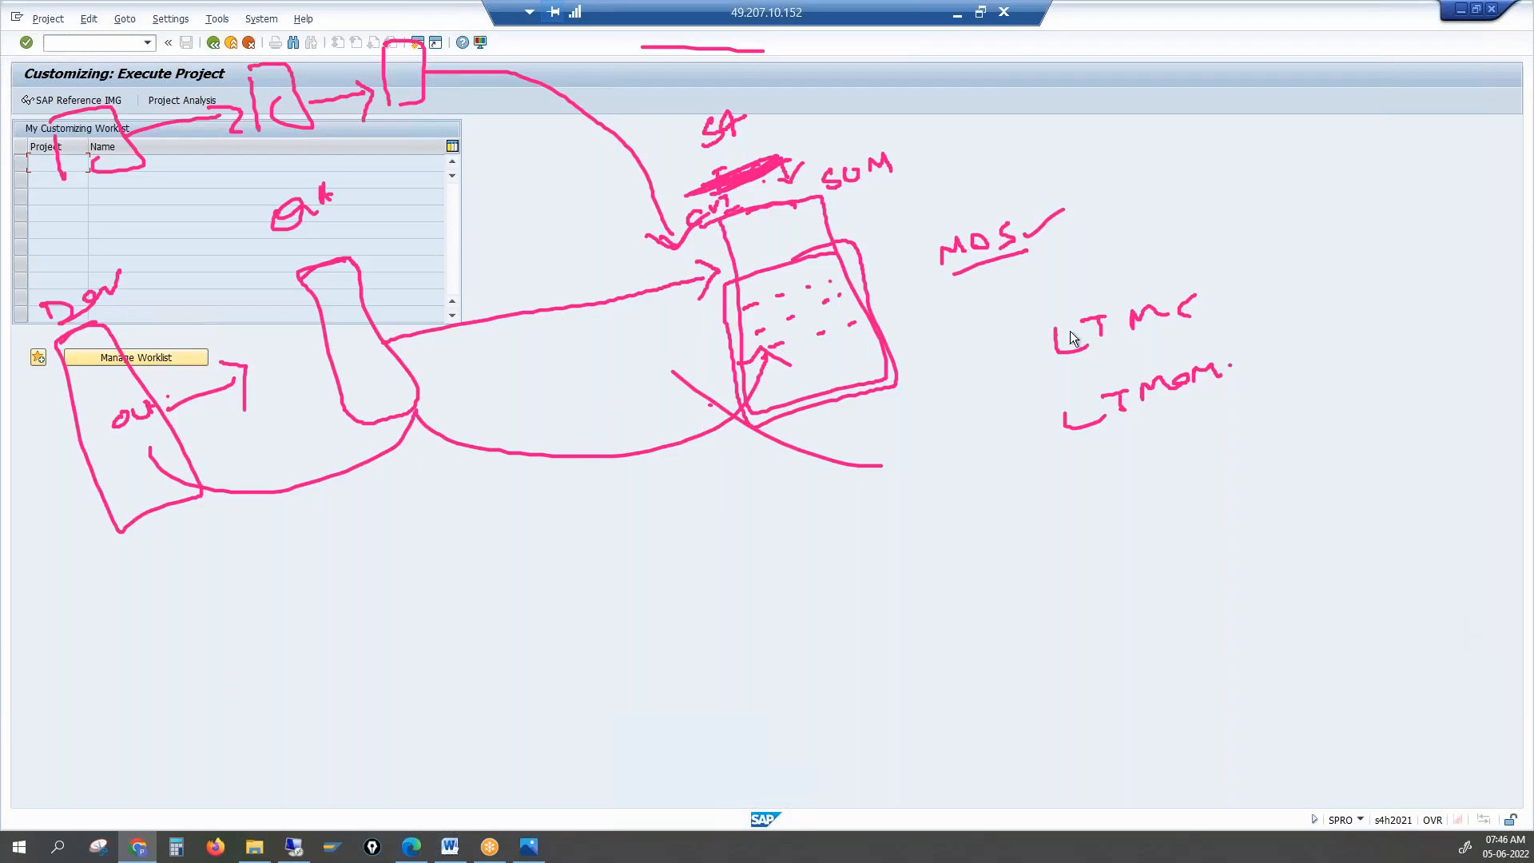
mouse_move(532, 849)
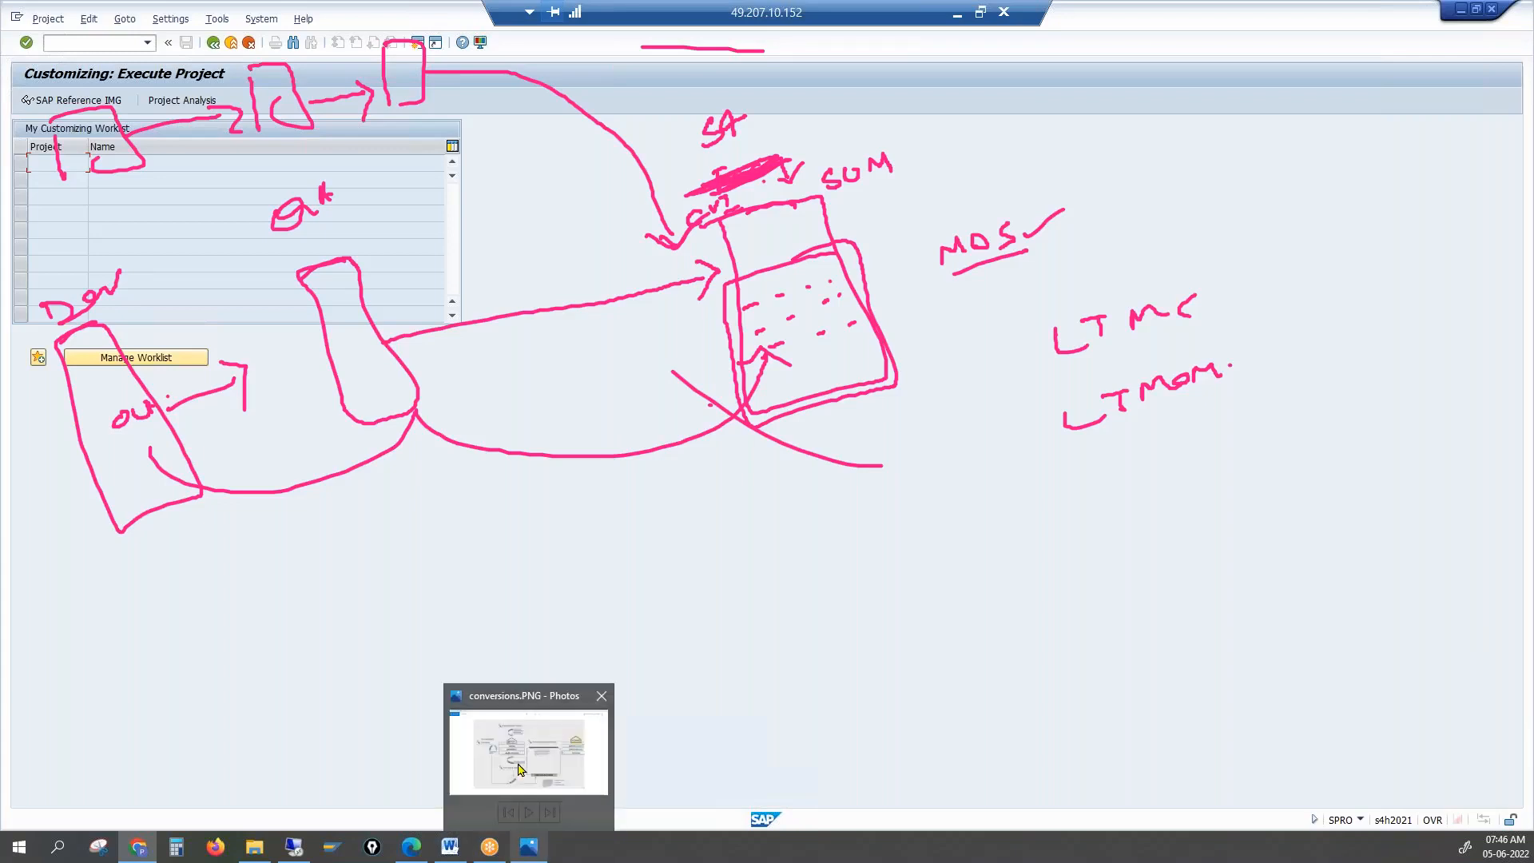
left_click(518, 769)
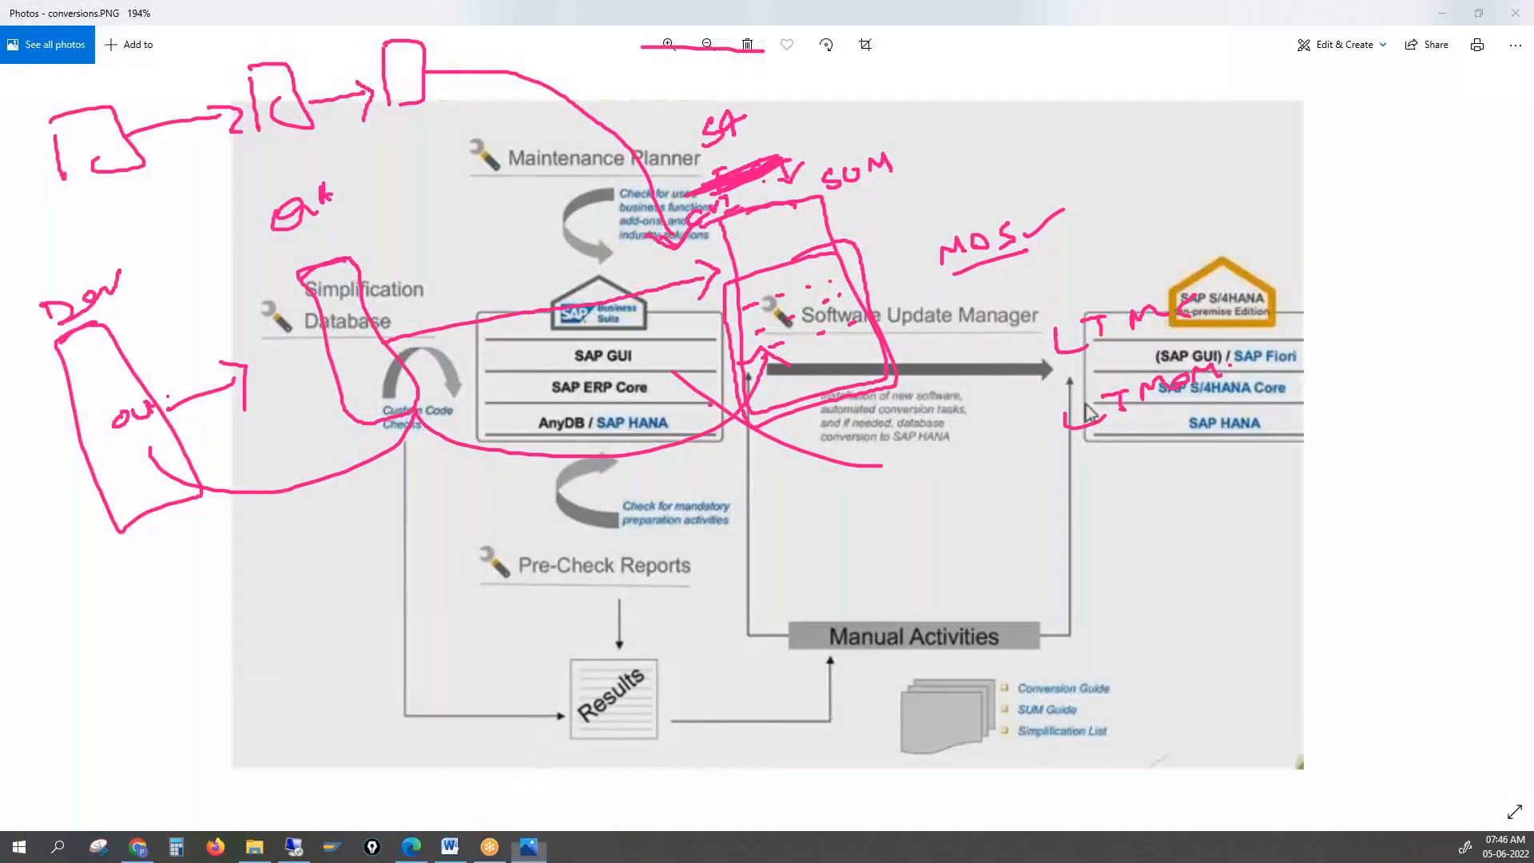